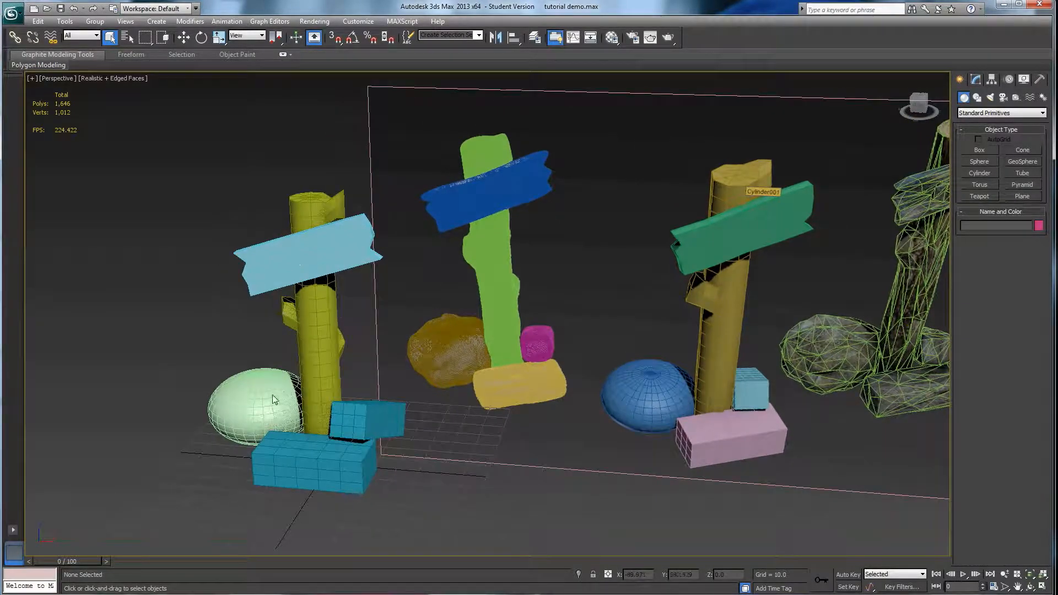
pyautogui.keyDown('alt'); pyautogui.moveTo(304, 399); pyautogui.dragTo(325, 398, button='middle'); pyautogui.keyUp('alt')
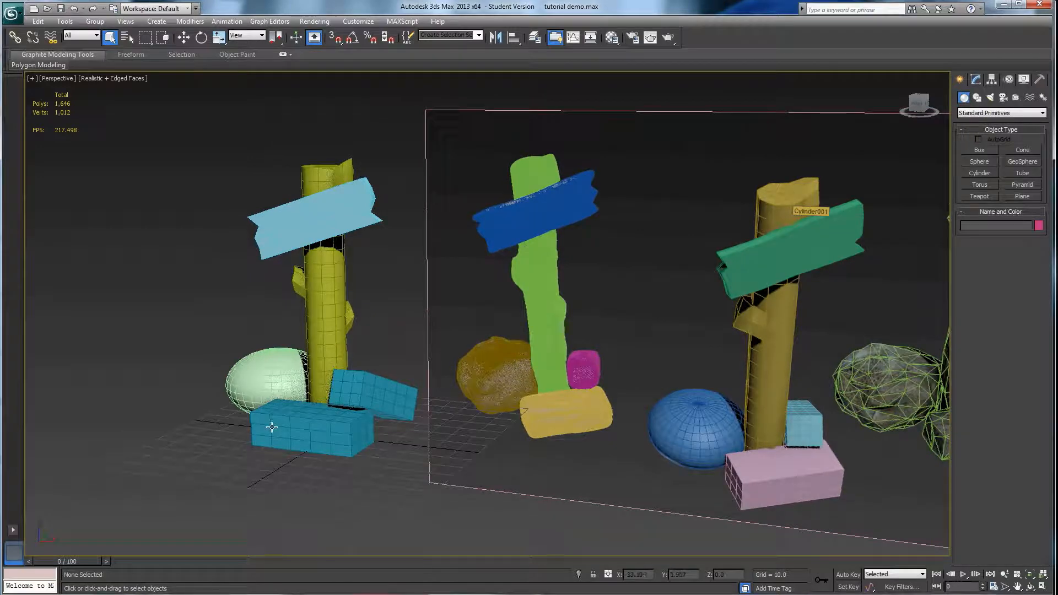
pyautogui.moveTo(177, 180); pyautogui.dragTo(351, 447)
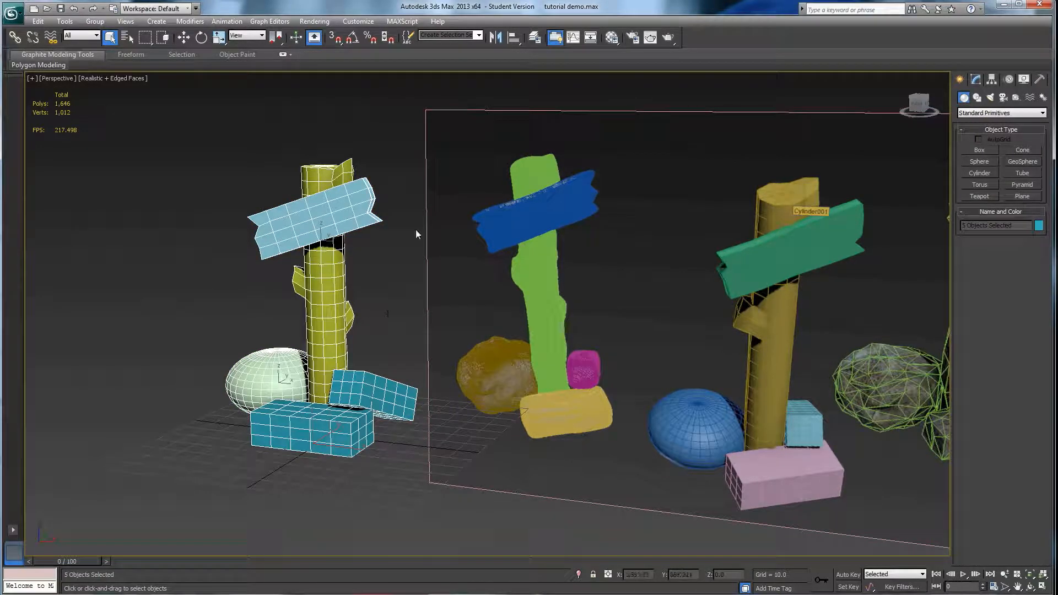
pyautogui.moveTo(474, 227); pyautogui.dragTo(473, 223)
pyautogui.moveTo(583, 288); pyautogui.dragTo(539, 319, button='middle')
pyautogui.moveTo(428, 335)
pyautogui.mouseDown(button='middle')
pyautogui.moveTo(493, 319)
pyautogui.moveTo(479, 356)
pyautogui.moveTo(488, 347)
pyautogui.moveTo(442, 344)
pyautogui.mouseUp(button='middle')
pyautogui.scroll(-3, 438, 334)
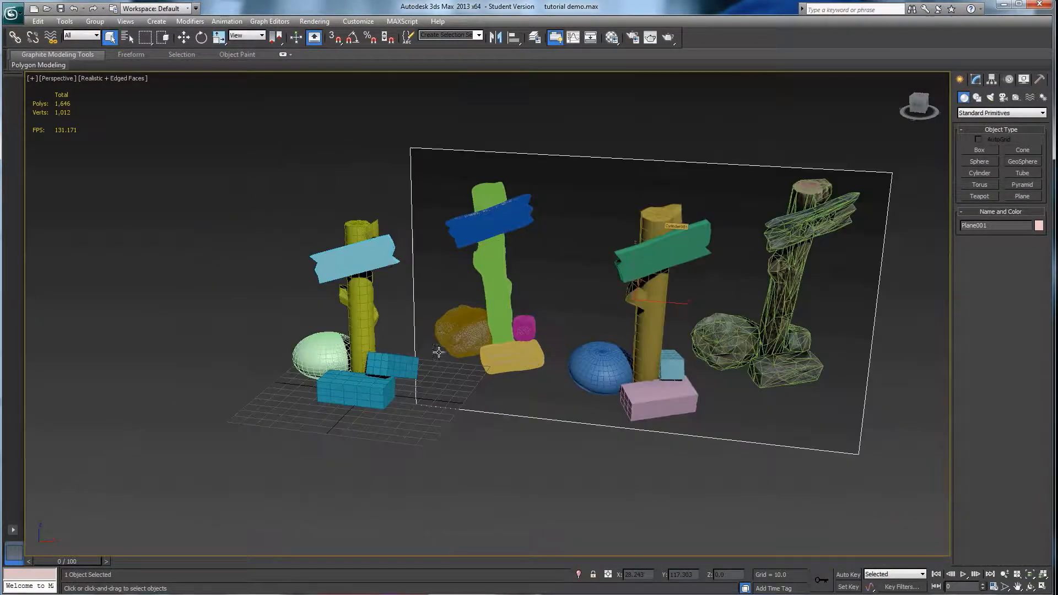
pyautogui.click(336, 195)
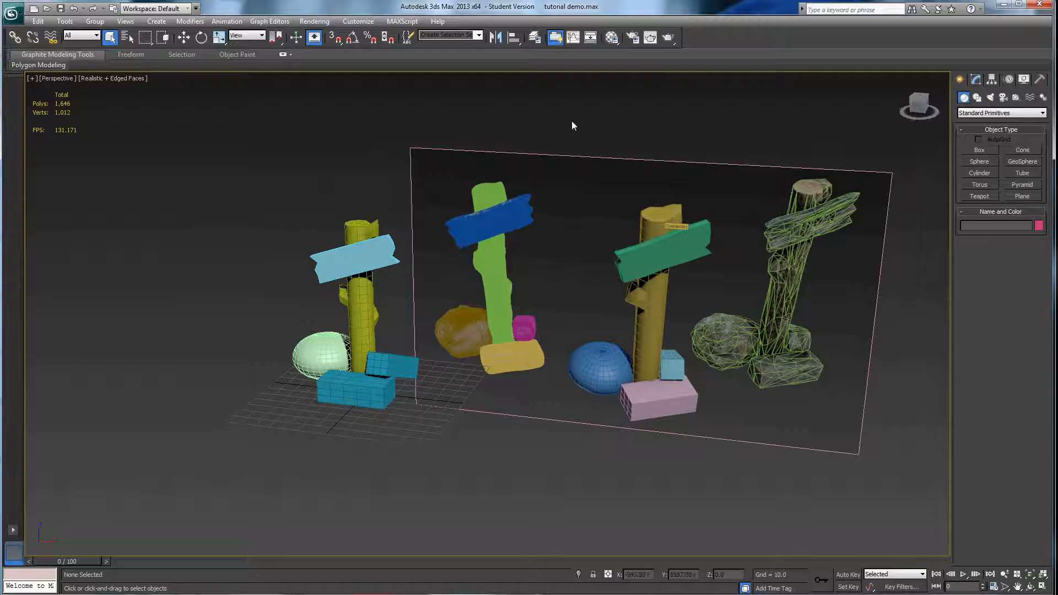
# Step: Create a new layer containing the gridded base signpost, rocks and blocks along with the reference plane
pyautogui.click(535, 37)
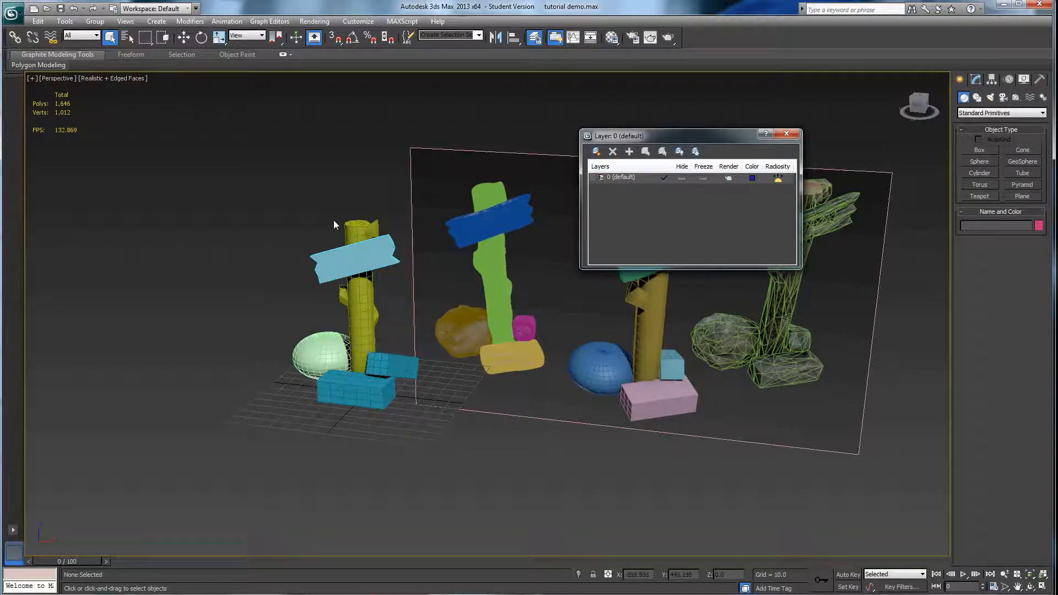
pyautogui.moveTo(270, 202); pyautogui.dragTo(471, 419)
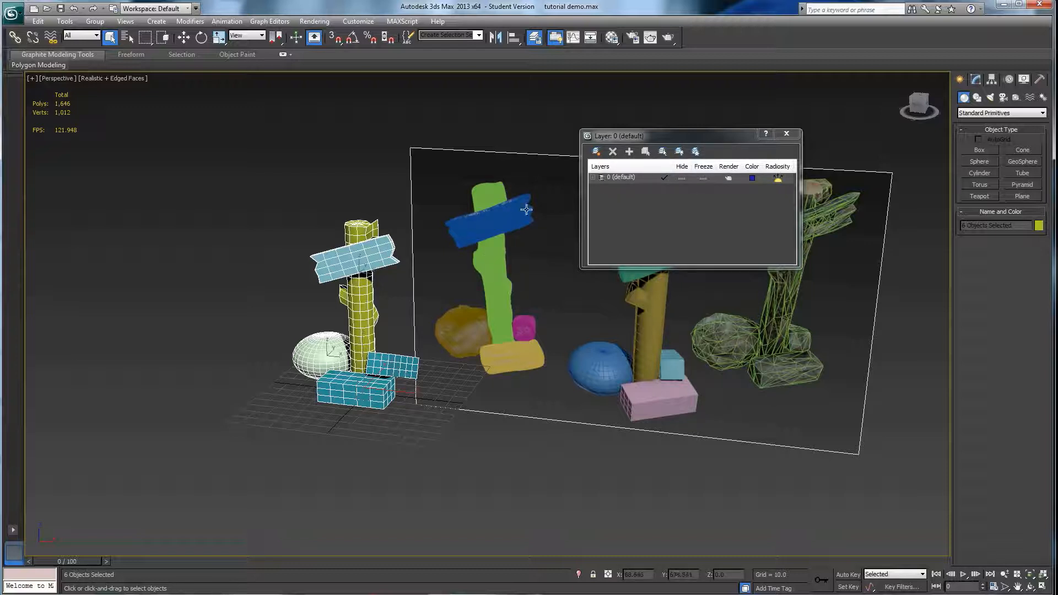
pyautogui.click(376, 192)
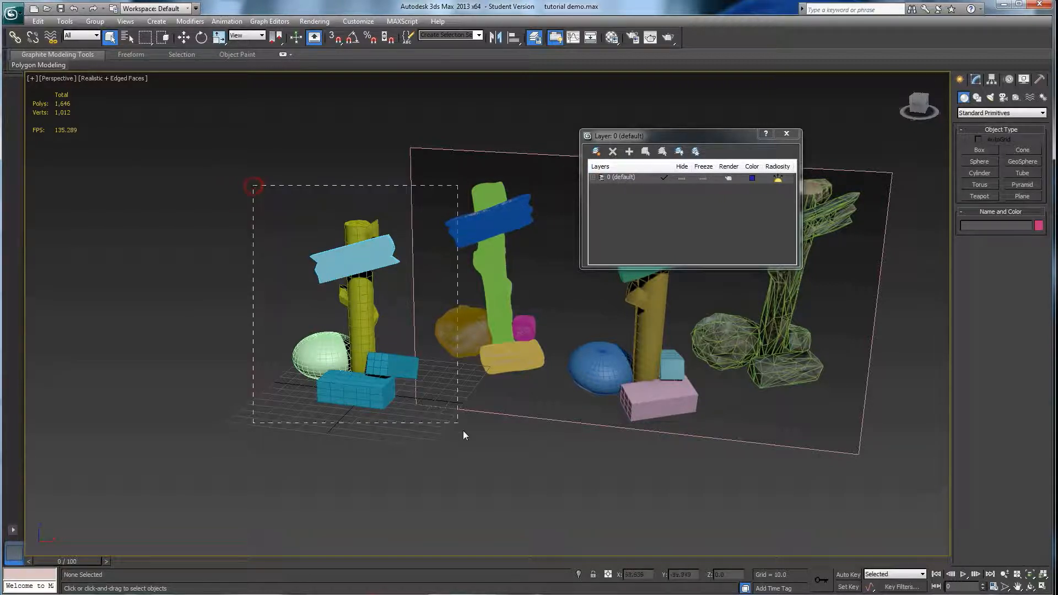
pyautogui.moveTo(463, 431); pyautogui.dragTo(477, 438)
pyautogui.click(595, 151)
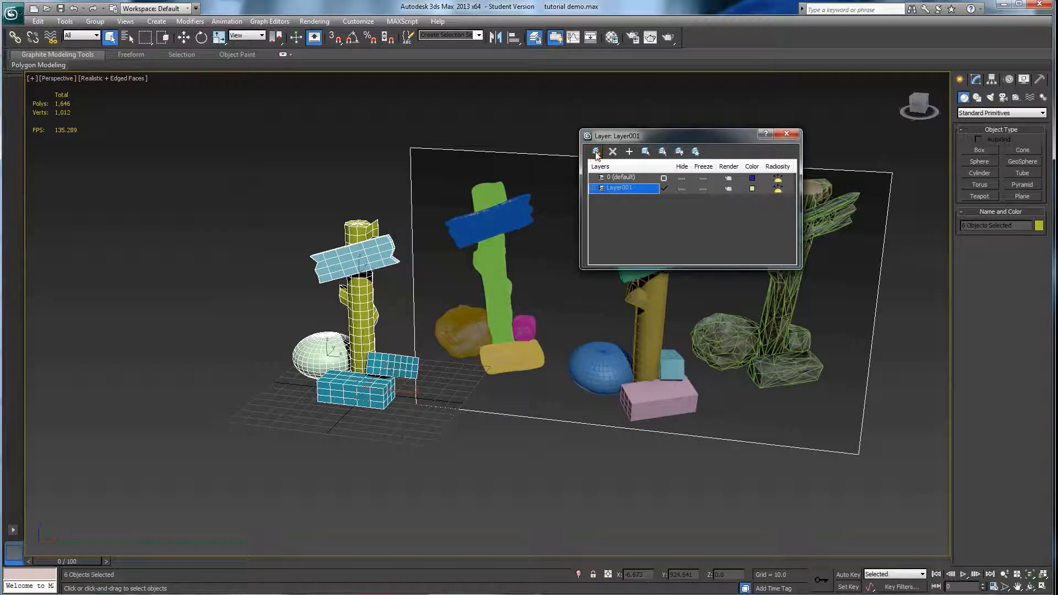
# Step: Hide the new layer's contents and show them again to check what it holds
pyautogui.click(682, 189)
pyautogui.click(682, 188)
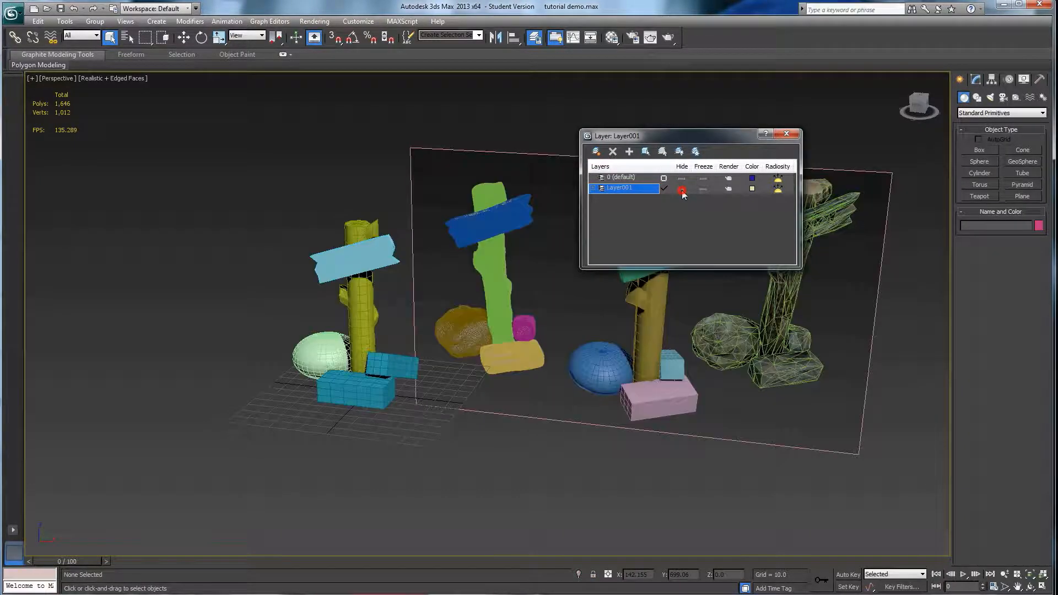
pyautogui.click(682, 188)
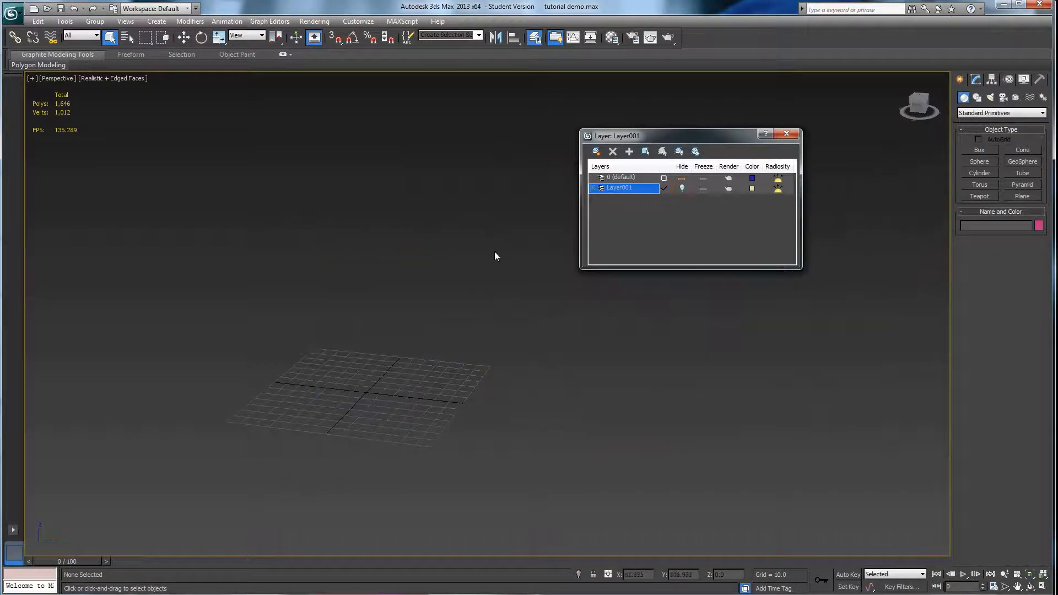
pyautogui.click(681, 189)
# Step: Rename the new layer "base shapes" and hide it
pyautogui.click(627, 187)
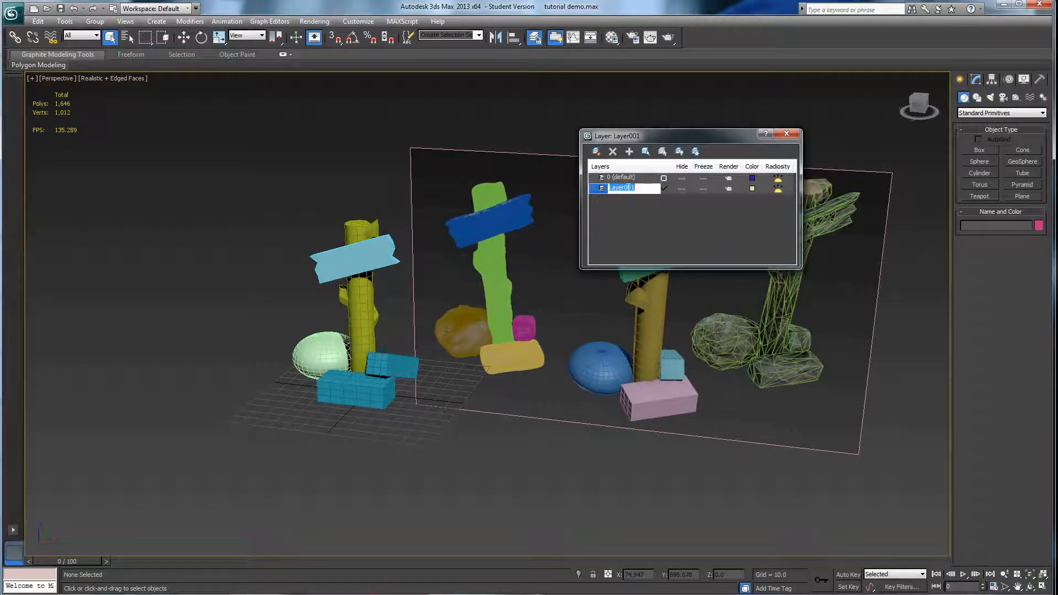
pyautogui.write('base shapes')
pyautogui.click(653, 209)
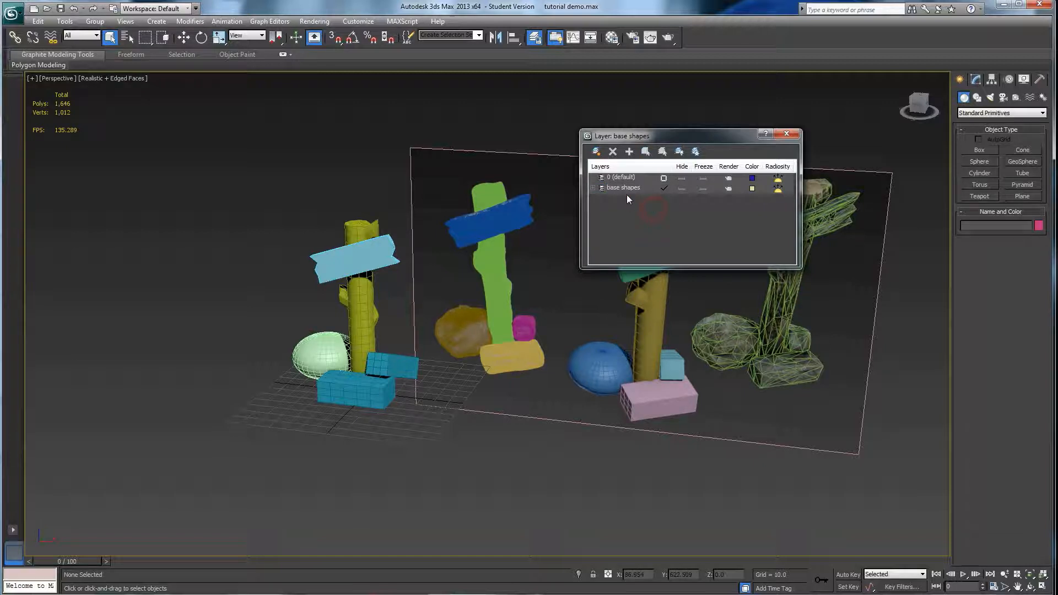
pyautogui.click(682, 189)
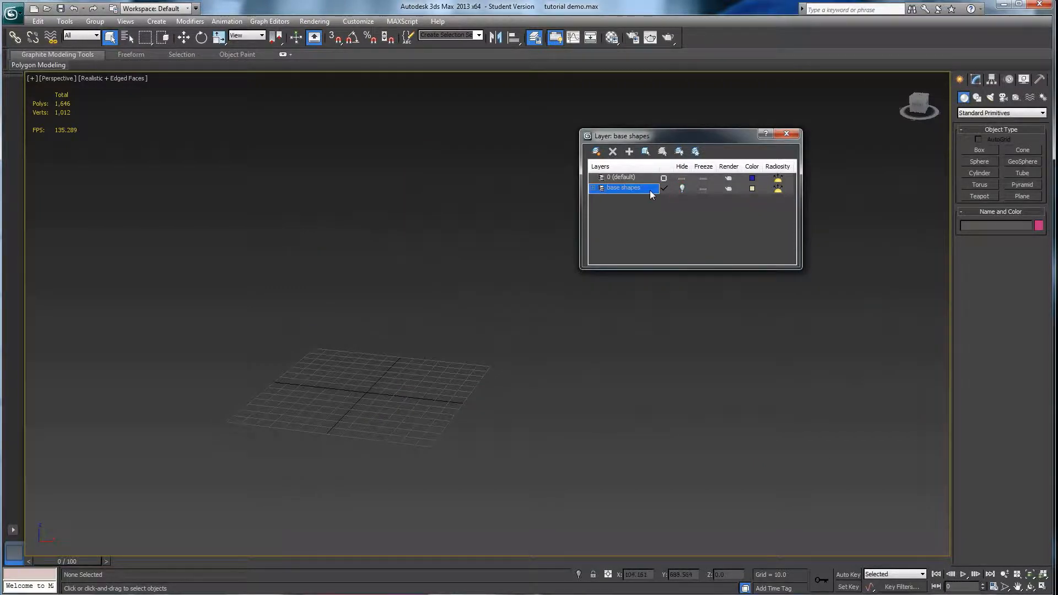
# Step: Add another layer and name it "low res"
pyautogui.click(596, 151)
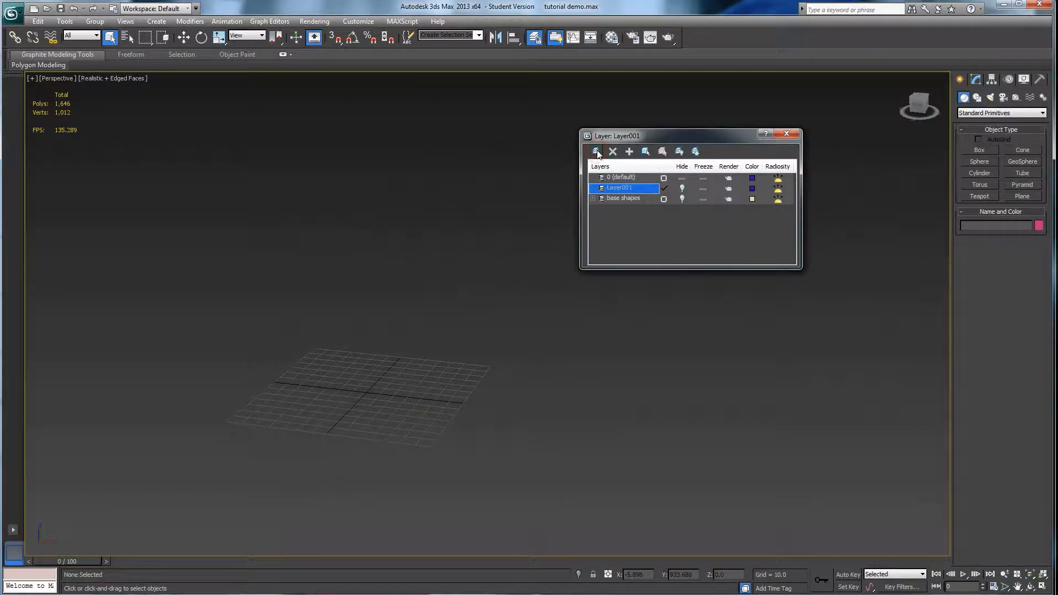
pyautogui.click(627, 187)
pyautogui.write('low res')
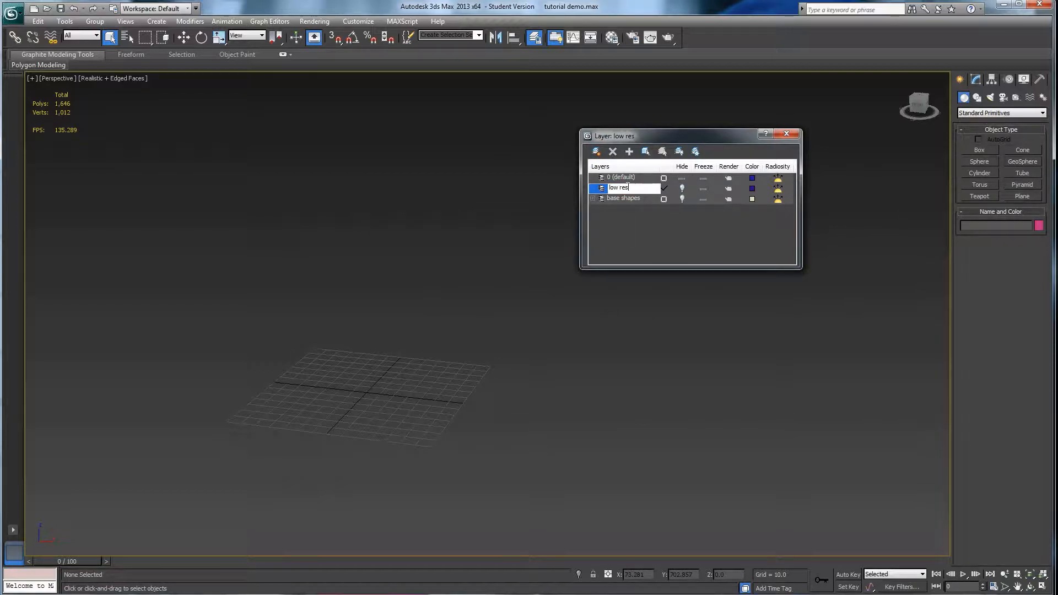
pyautogui.press('Return')
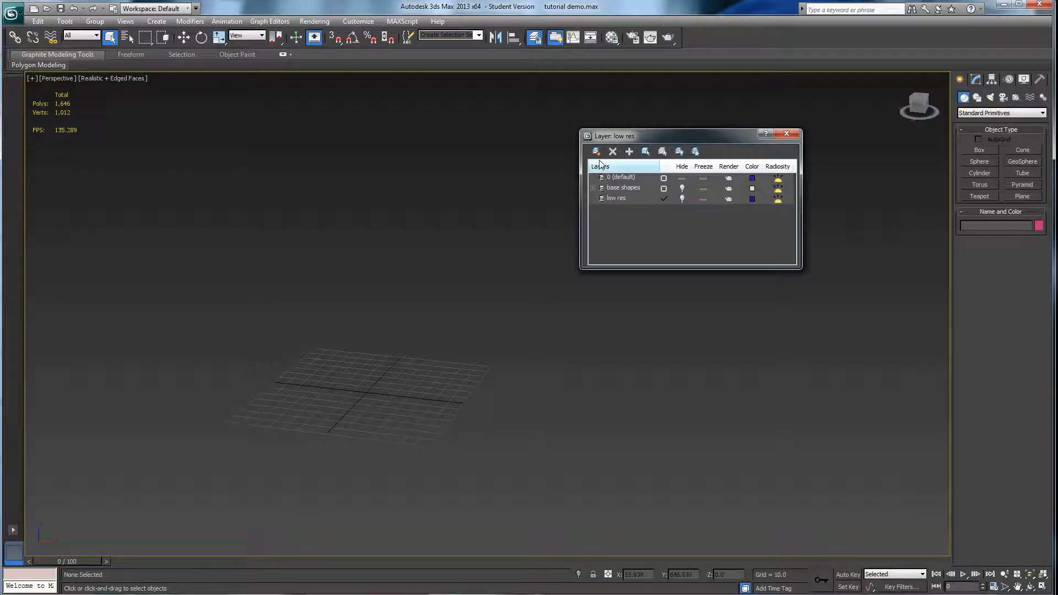
# Step: Add a further layer and name it "high res"
pyautogui.click(596, 153)
pyautogui.click(628, 187)
pyautogui.write('high res')
pyautogui.press('Return')
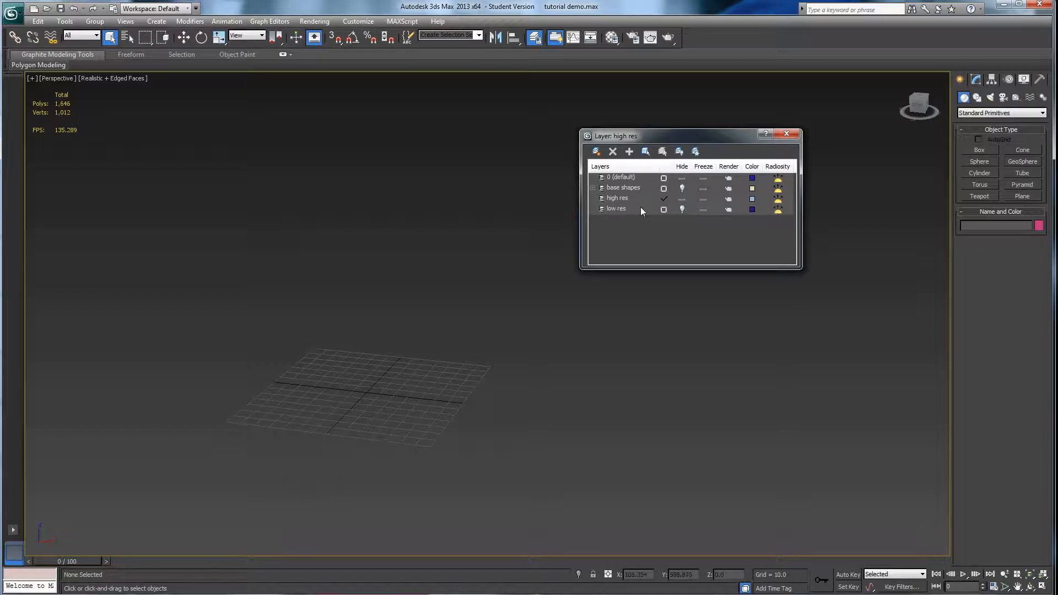
# Step: Make the low res layer the current layer
pyautogui.click(641, 209)
pyautogui.click(663, 210)
pyautogui.click(682, 209)
# Step: Draw a test box about 57 long, 64 wide and 35 high on the low res layer and unhide that layer
pyautogui.click(979, 149)
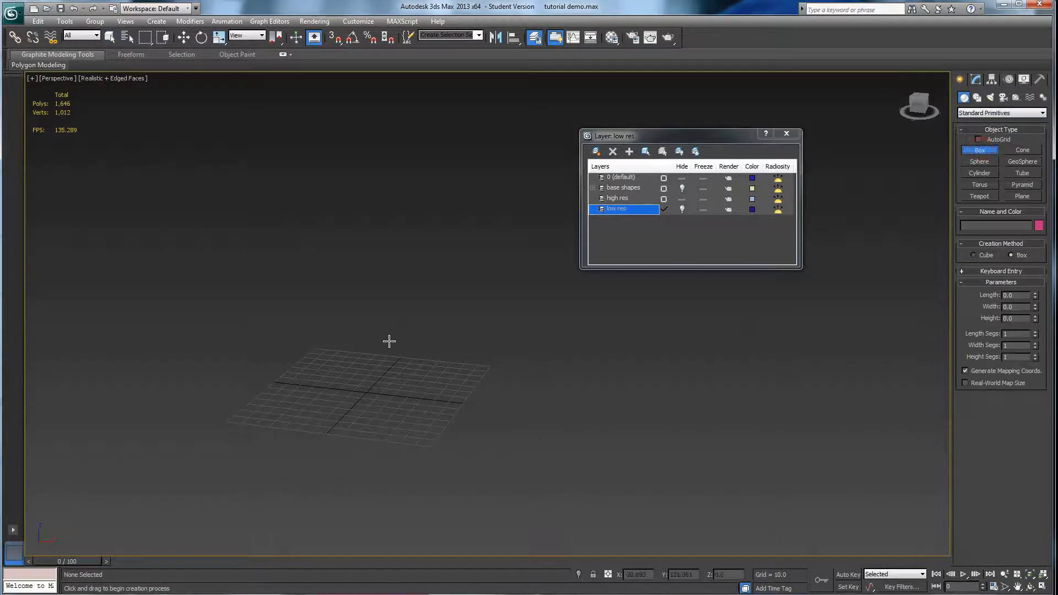
pyautogui.moveTo(398, 406); pyautogui.dragTo(428, 428)
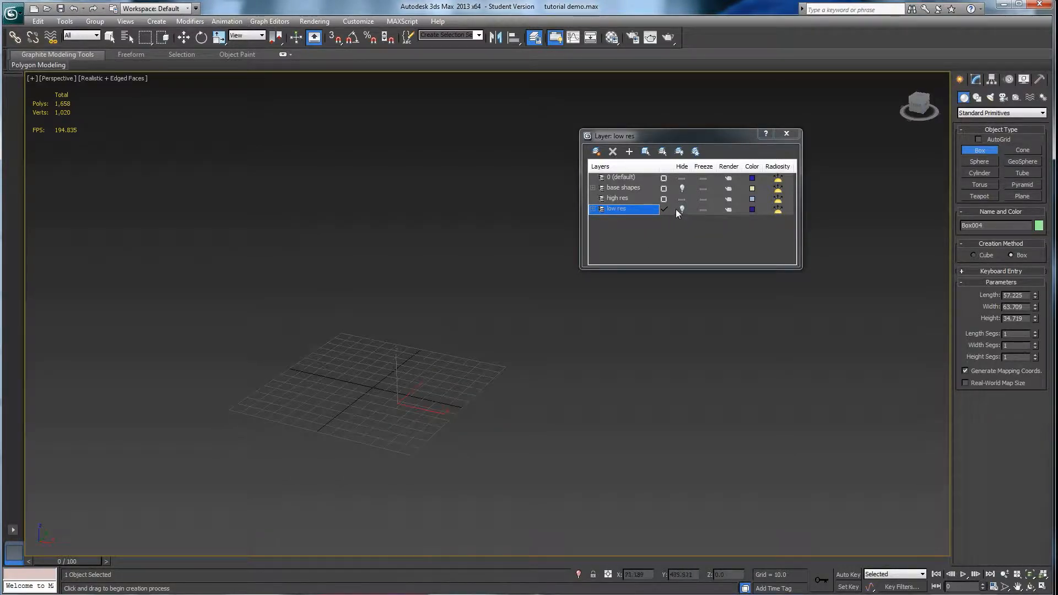
pyautogui.click(681, 210)
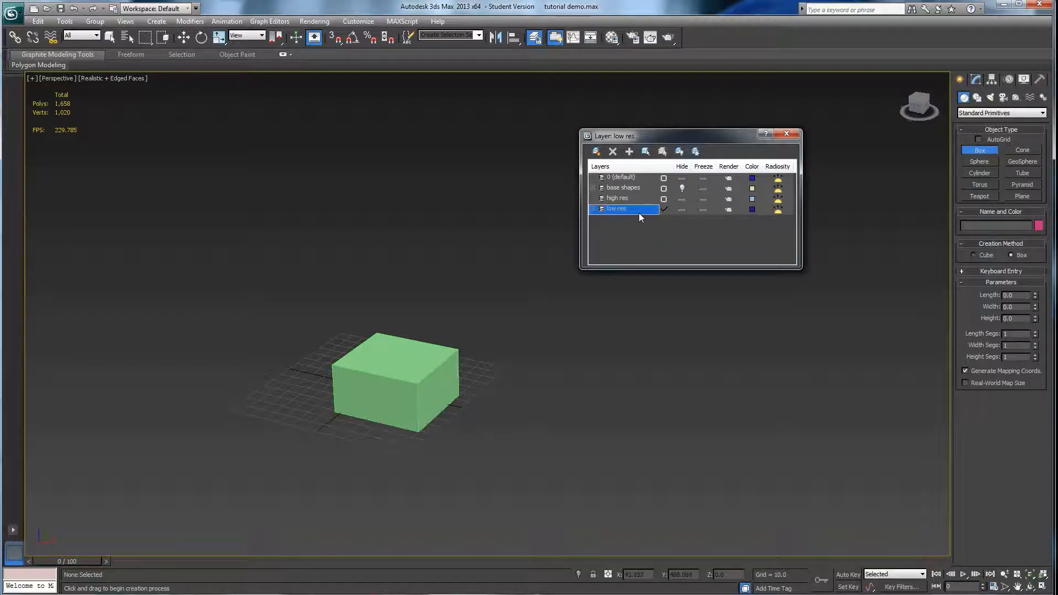
# Step: Delete the test box from the low res layer
pyautogui.click(682, 187)
pyautogui.press('w')
pyautogui.click(421, 360)
pyautogui.press('Delete')
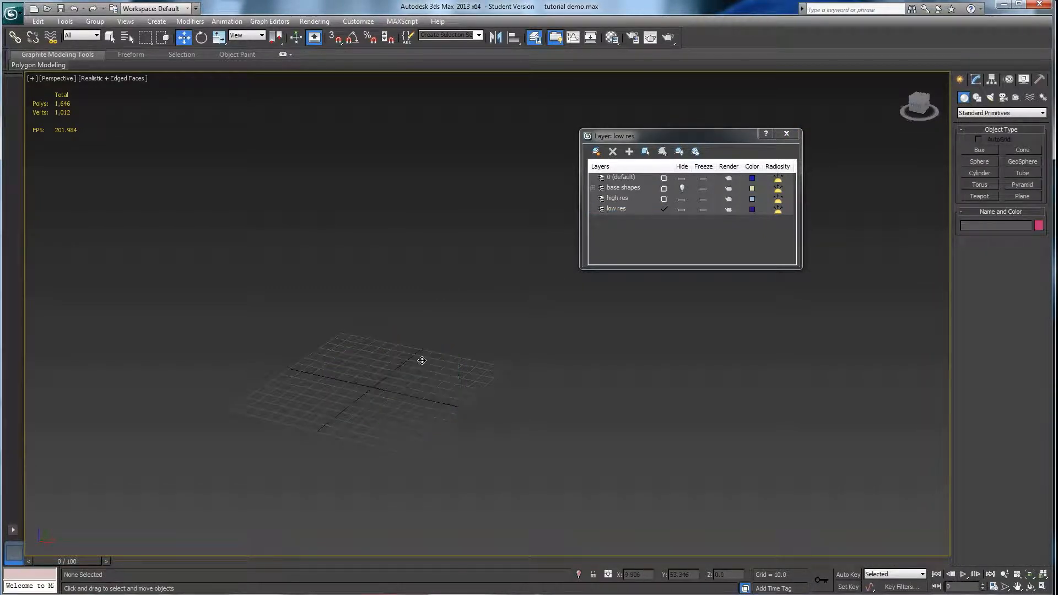
# Step: Hide the high res layer and select the low res layer in the layer list
pyautogui.click(609, 225)
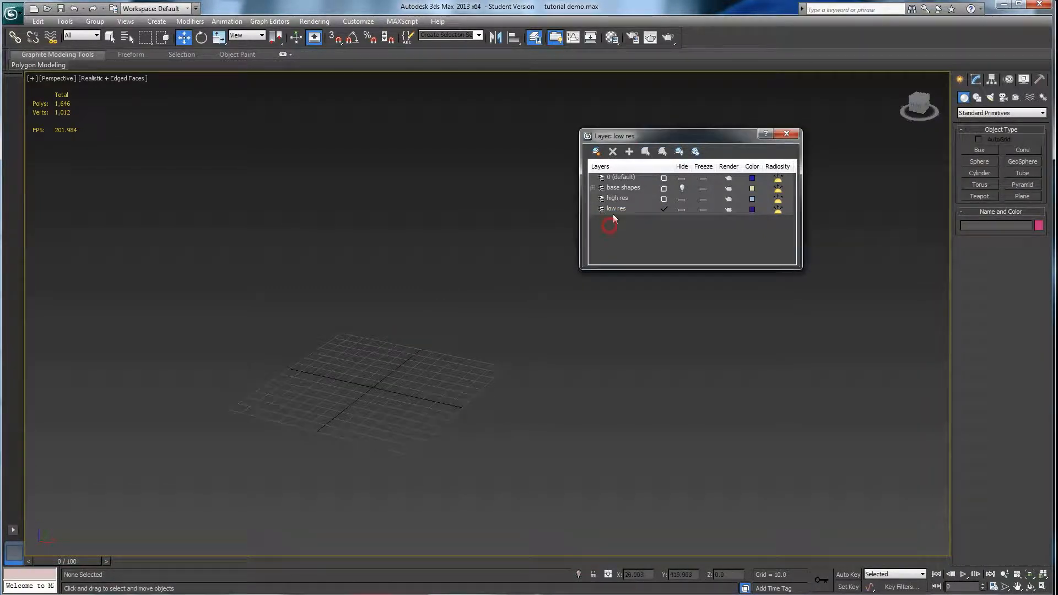
pyautogui.click(681, 200)
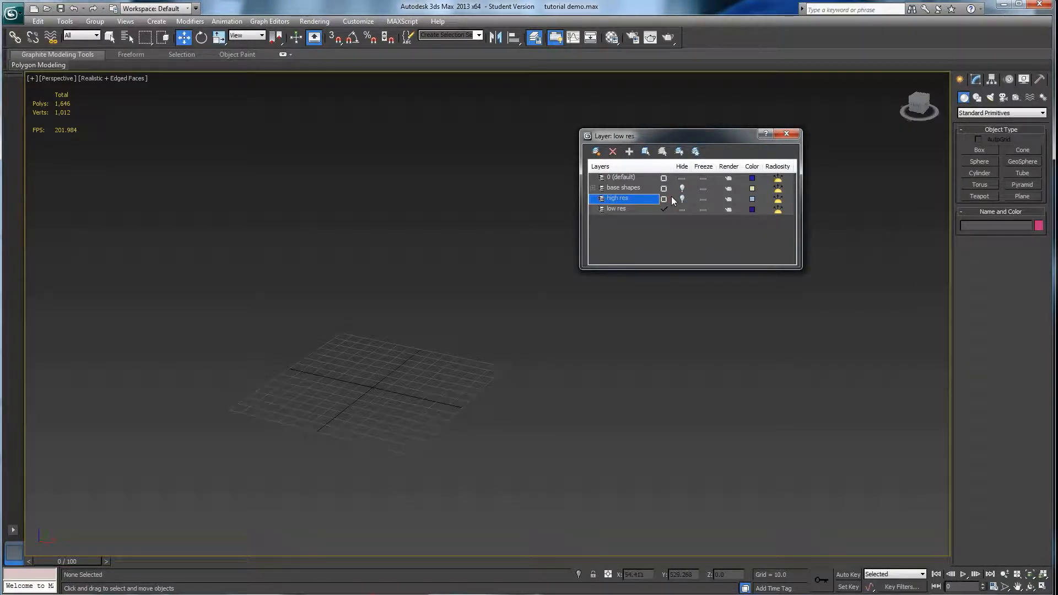
pyautogui.click(624, 208)
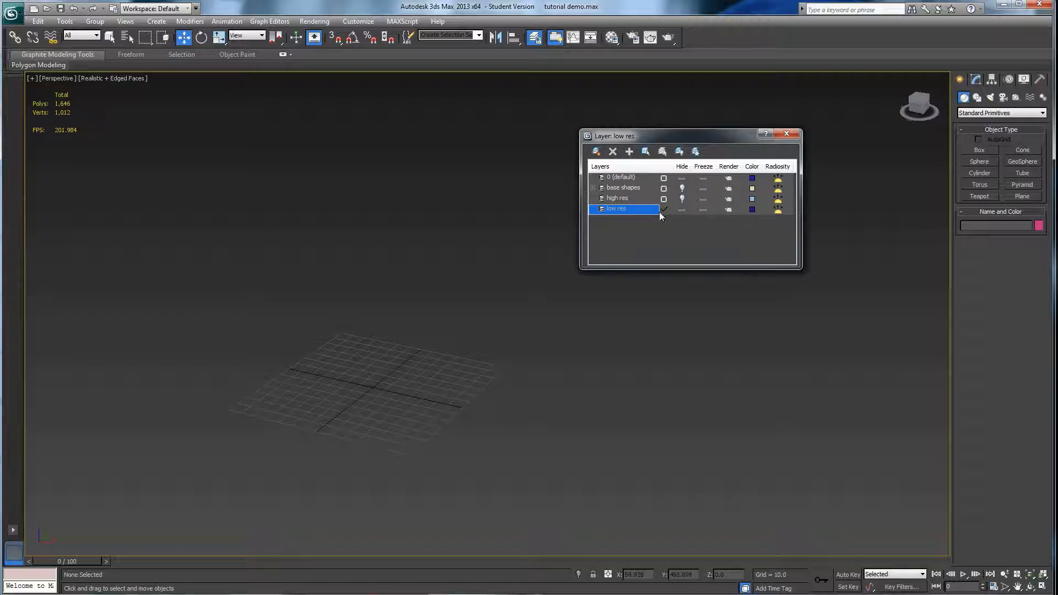
pyautogui.click(634, 199)
pyautogui.click(633, 188)
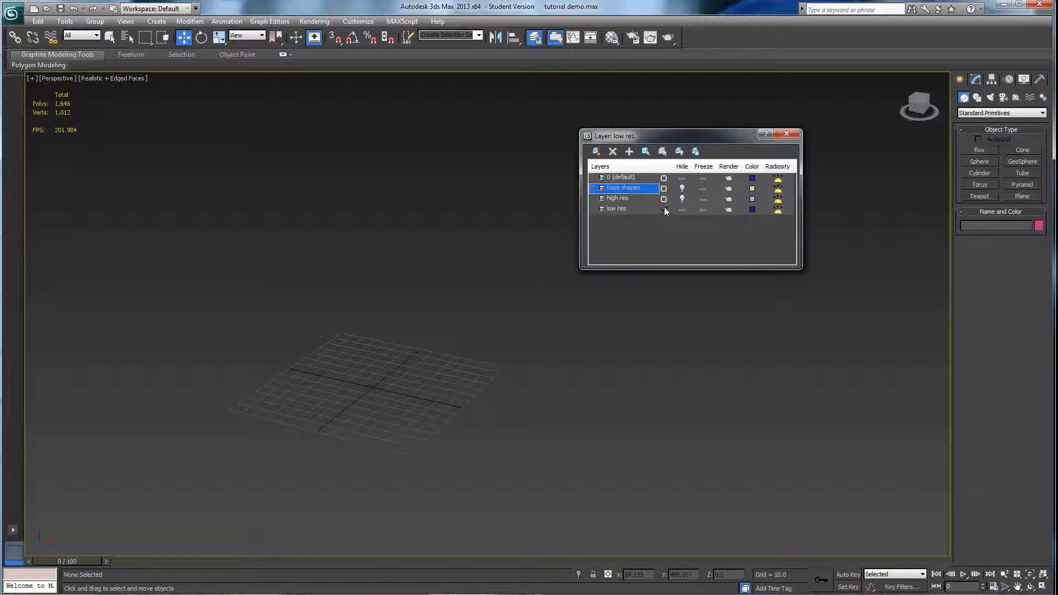
pyautogui.click(621, 210)
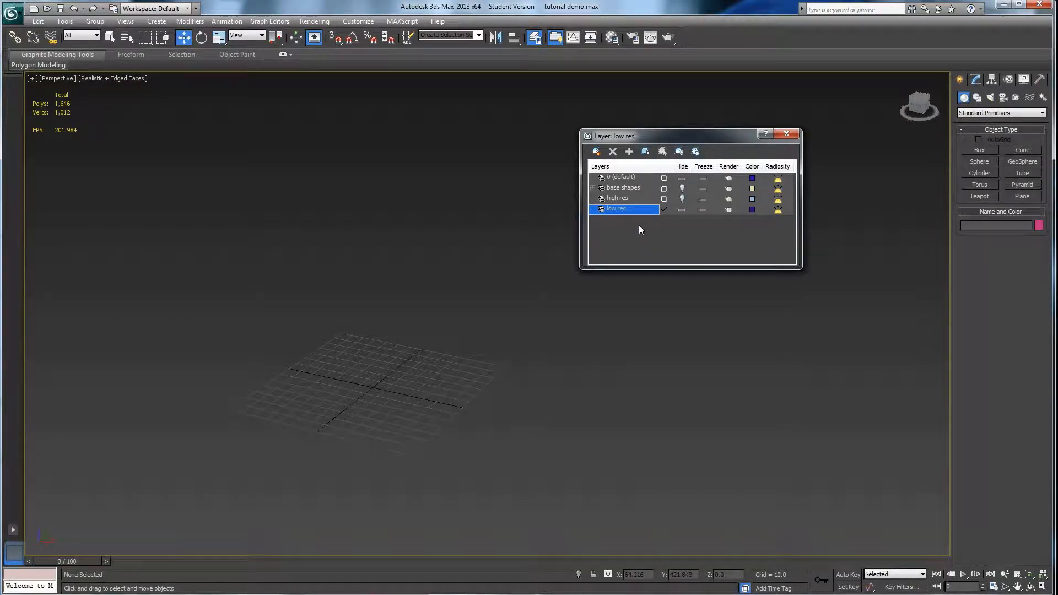
# Step: Import post LR.OBJ from the desktop's Midterm project folder into the low res layer, keeping the existing OBJ import options
pyautogui.click(13, 16)
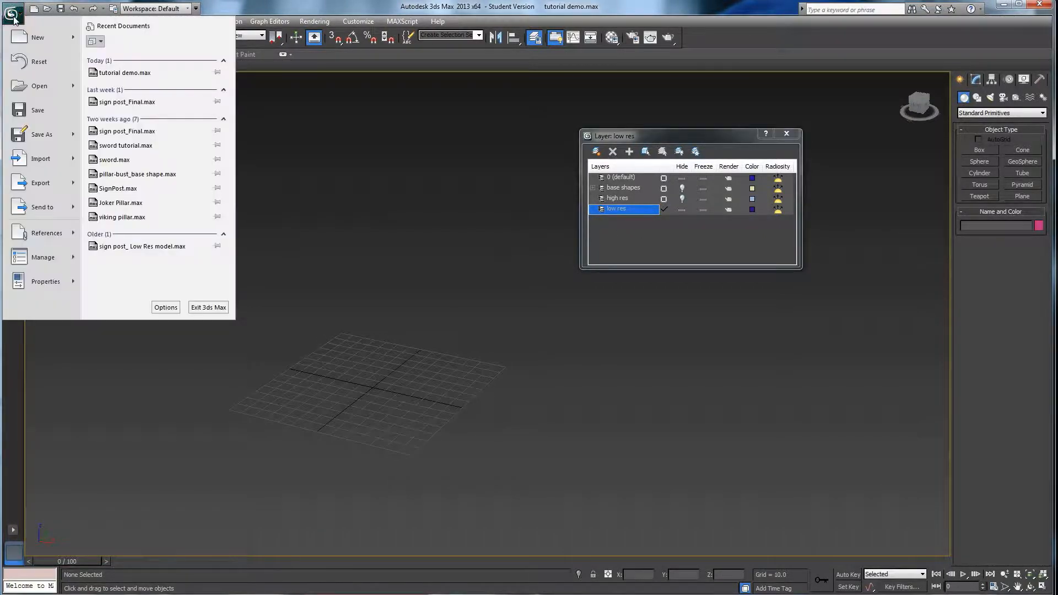
pyautogui.moveTo(46, 164)
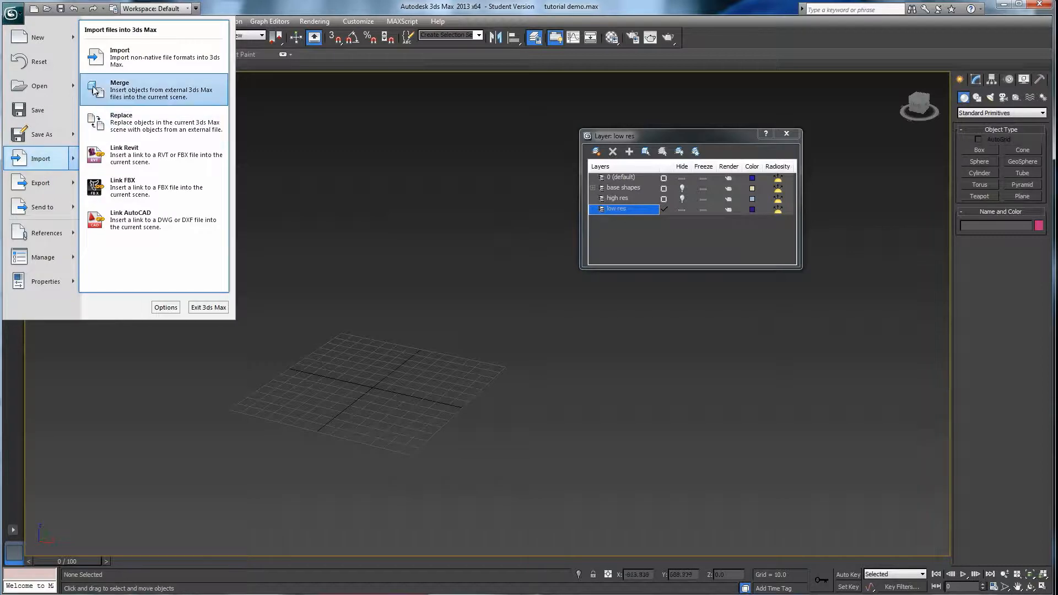
pyautogui.click(41, 158)
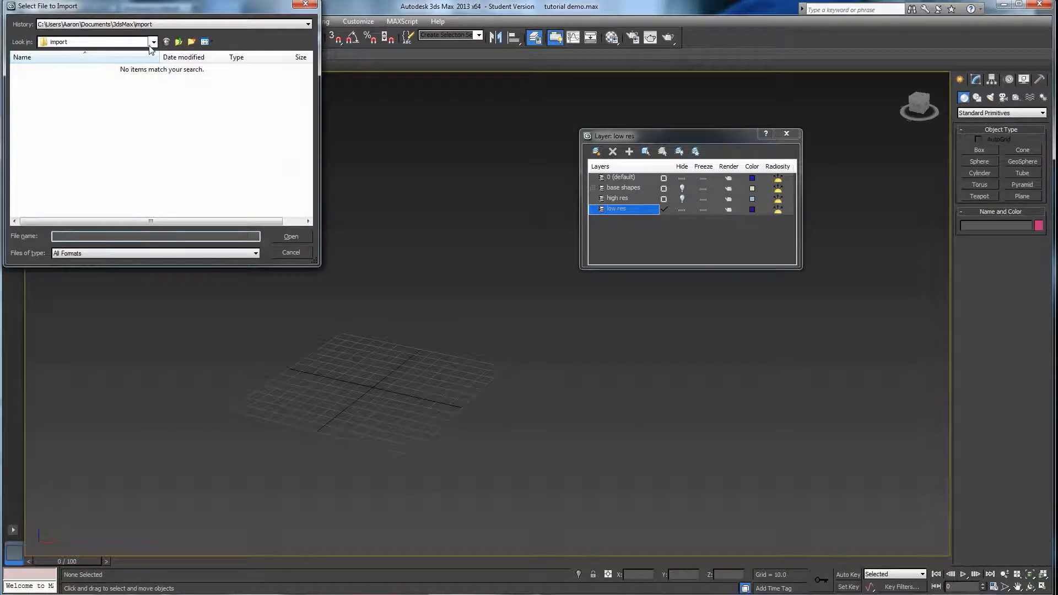
pyautogui.click(152, 42)
pyautogui.click(81, 55)
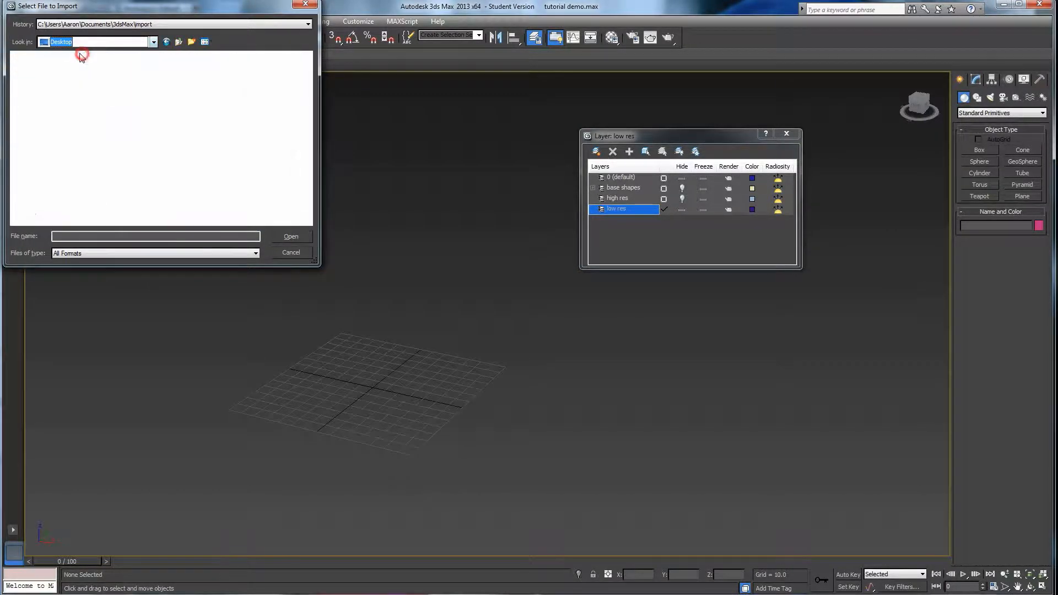
pyautogui.doubleClick(175, 179)
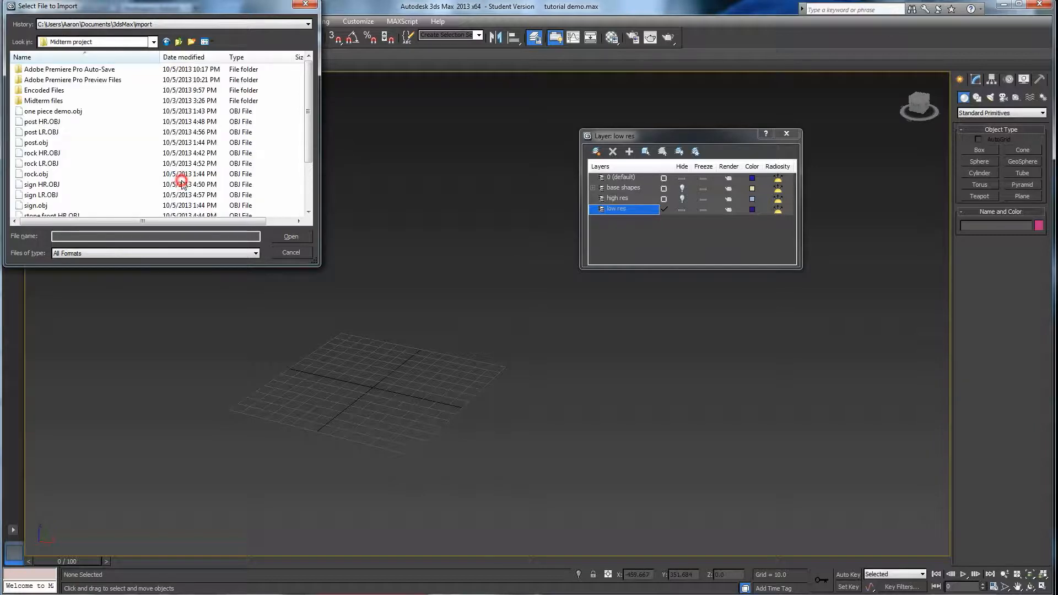
pyautogui.click(34, 133)
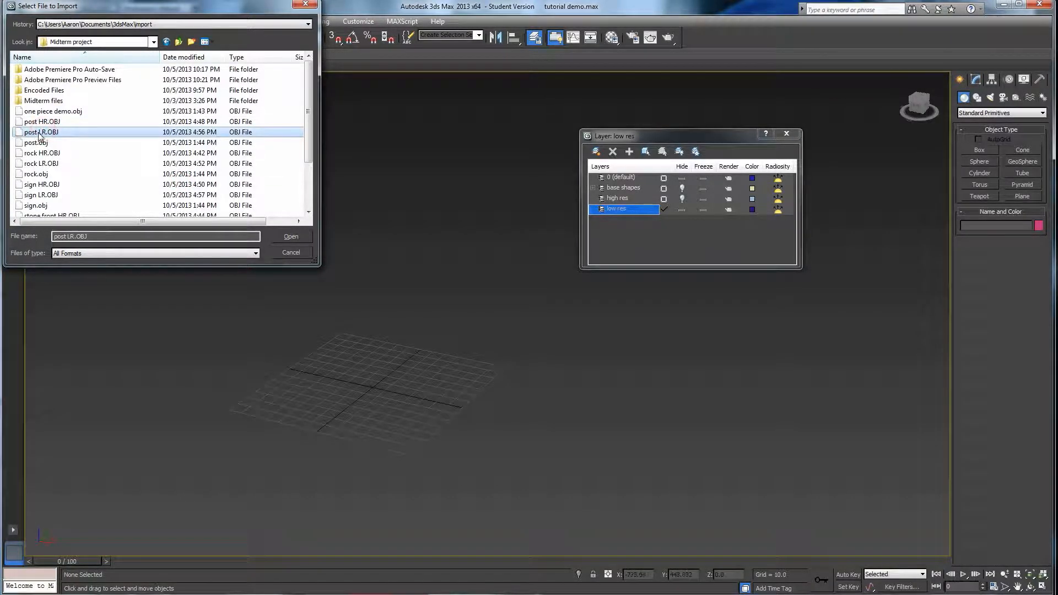
pyautogui.click(287, 238)
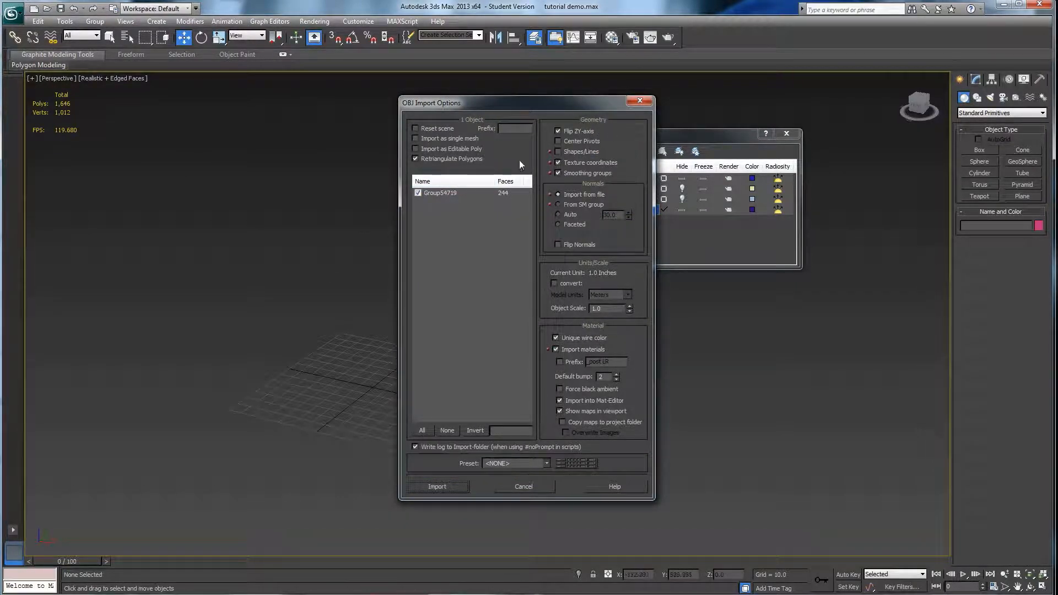
pyautogui.click(449, 489)
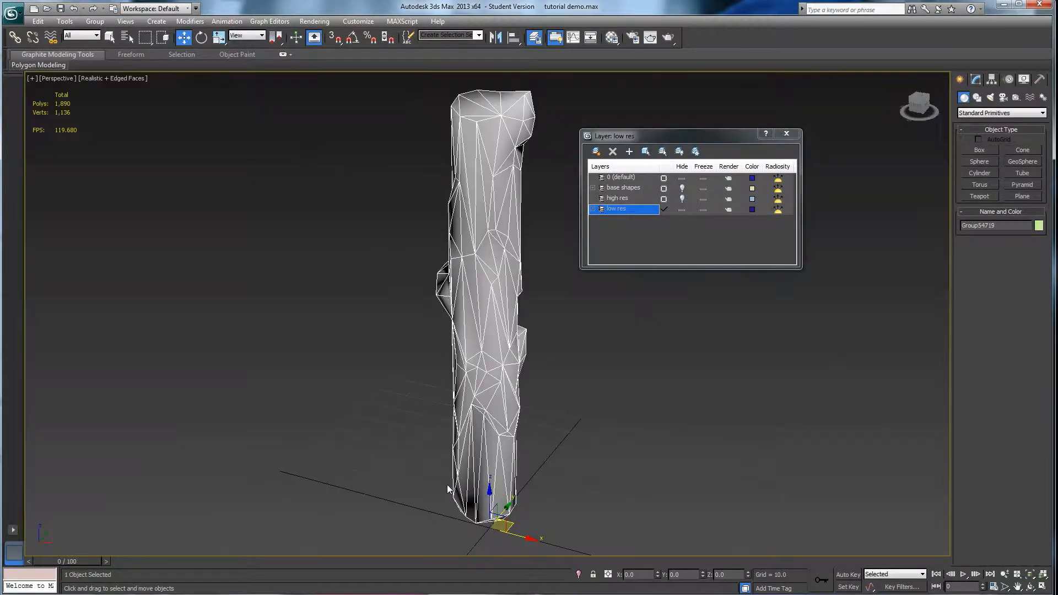
pyautogui.moveTo(451, 425); pyautogui.dragTo(472, 325, button='middle')
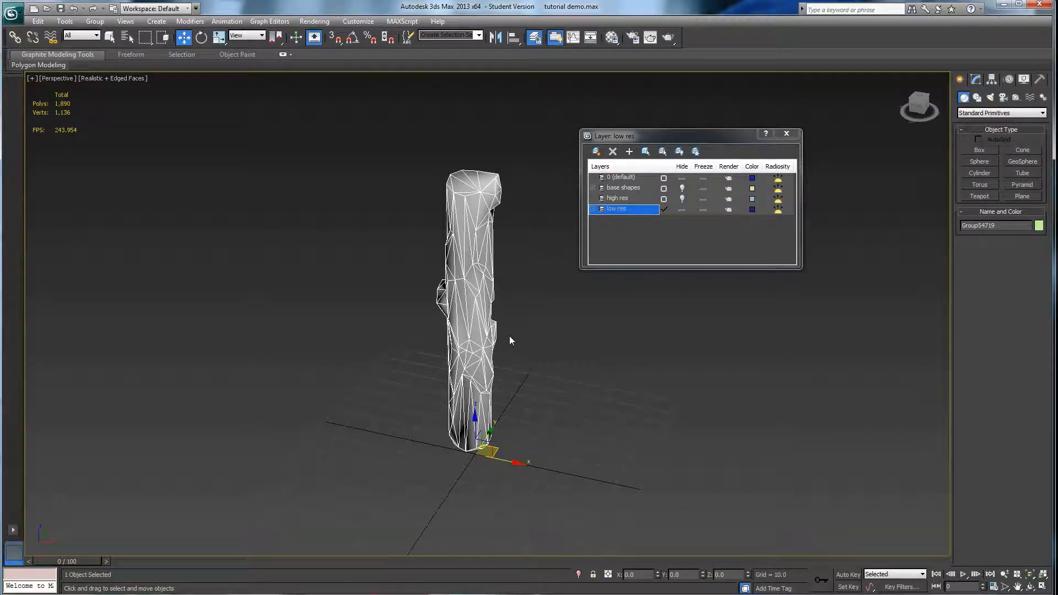
# Step: Compare the imported low res post with the base shapes by showing and hiding the base shapes layer
pyautogui.click(682, 189)
pyautogui.moveTo(534, 349)
pyautogui.keyDown('alt'); pyautogui.mouseDown(button='middle')
pyautogui.moveTo(491, 323)
pyautogui.moveTo(570, 343)
pyautogui.moveTo(529, 336)
pyautogui.mouseUp(button='middle'); pyautogui.keyUp('alt')
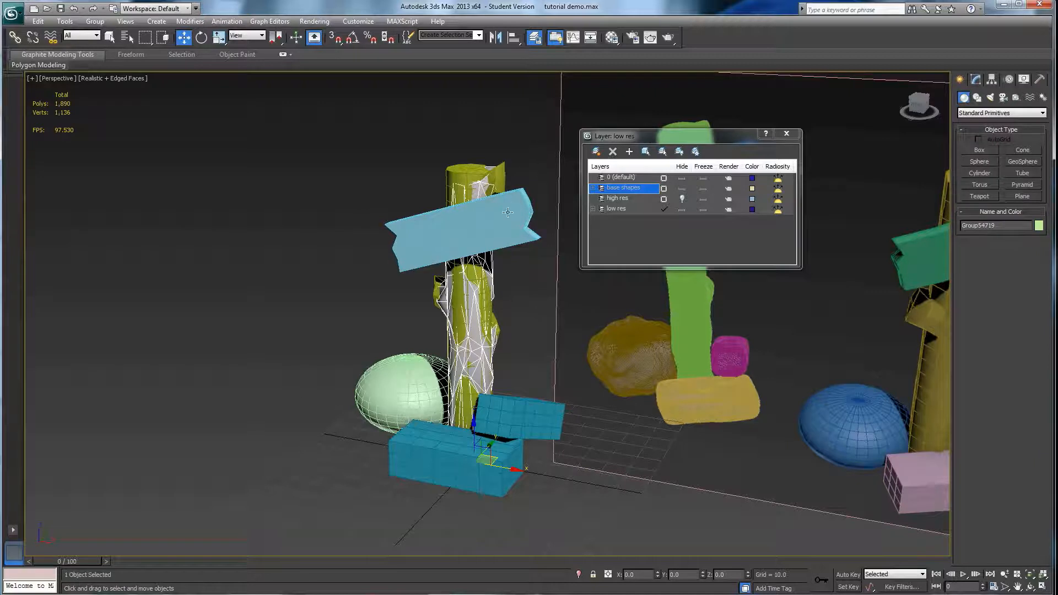
pyautogui.click(681, 188)
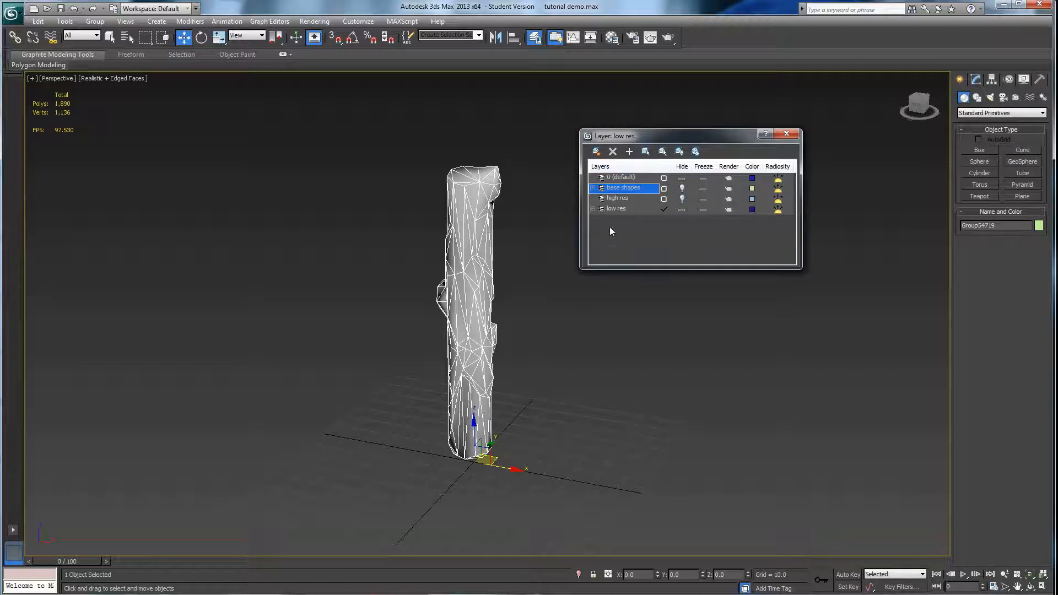
pyautogui.keyDown('alt'); pyautogui.moveTo(454, 276); pyautogui.dragTo(467, 275, button='middle'); pyautogui.keyUp('alt')
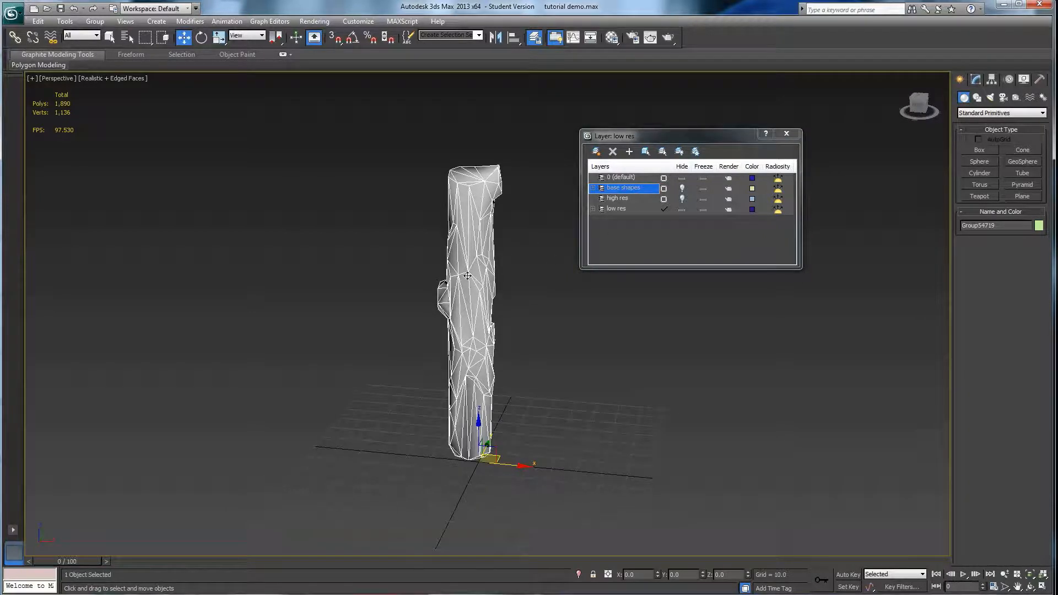
pyautogui.click(682, 187)
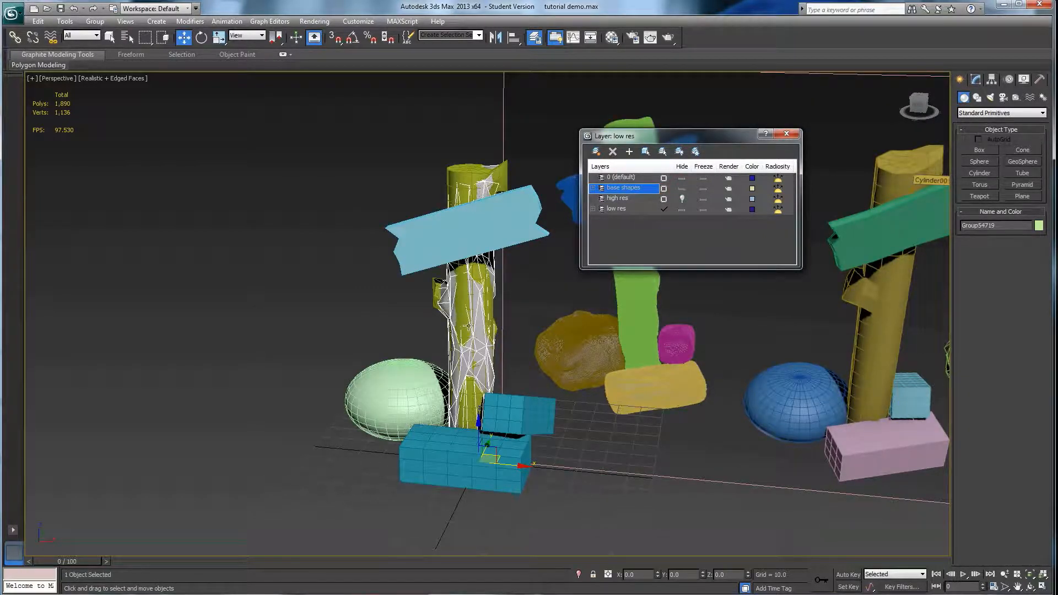
pyautogui.click(682, 188)
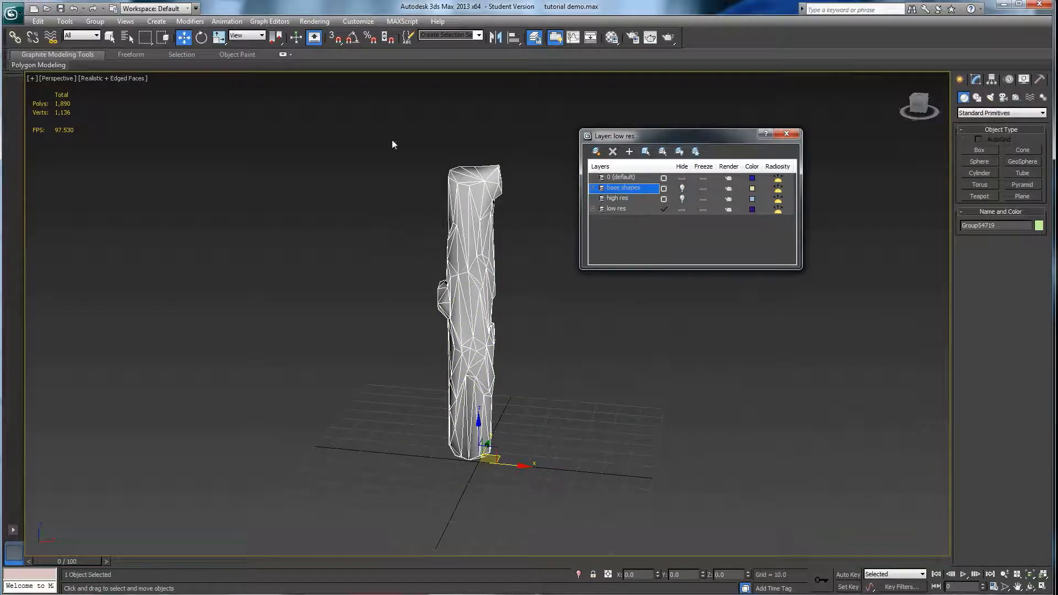
# Step: Import rock LR.OBJ from the Midterm project folder into the low res layer, keeping the existing OBJ import options
pyautogui.click(614, 211)
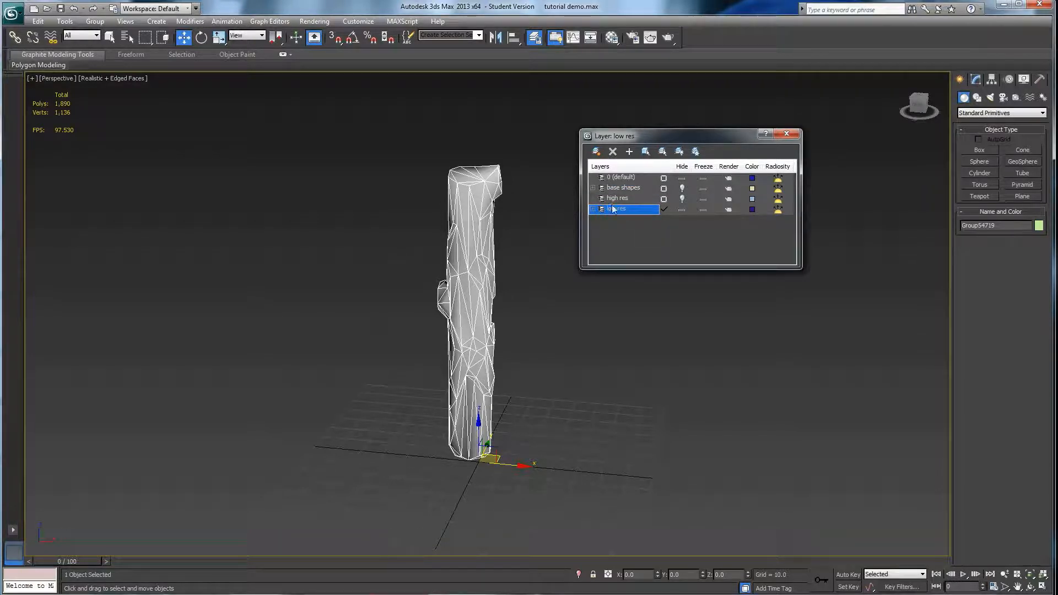
pyautogui.click(11, 12)
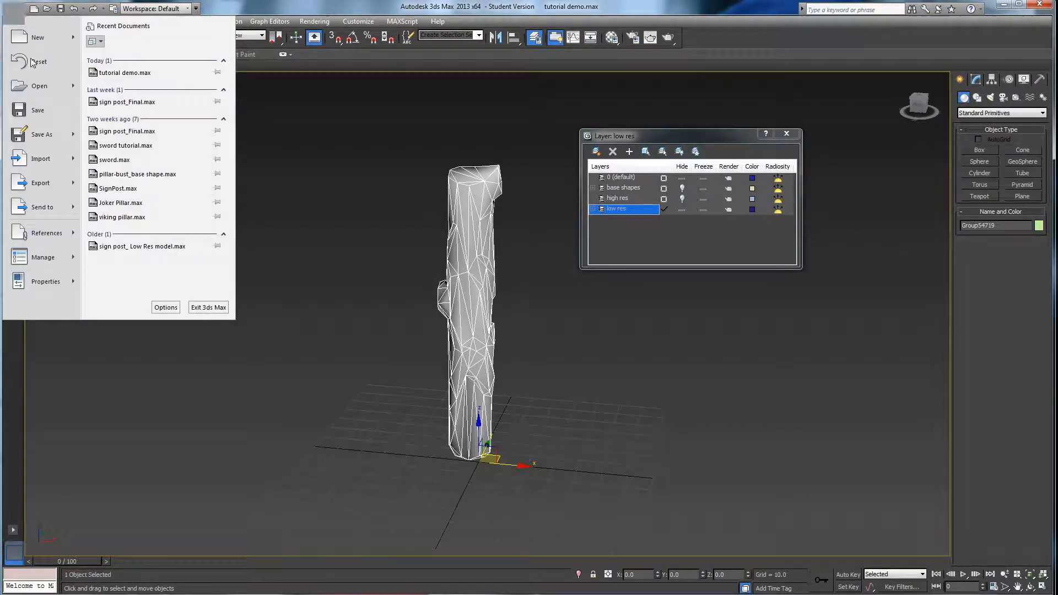
pyautogui.click(57, 161)
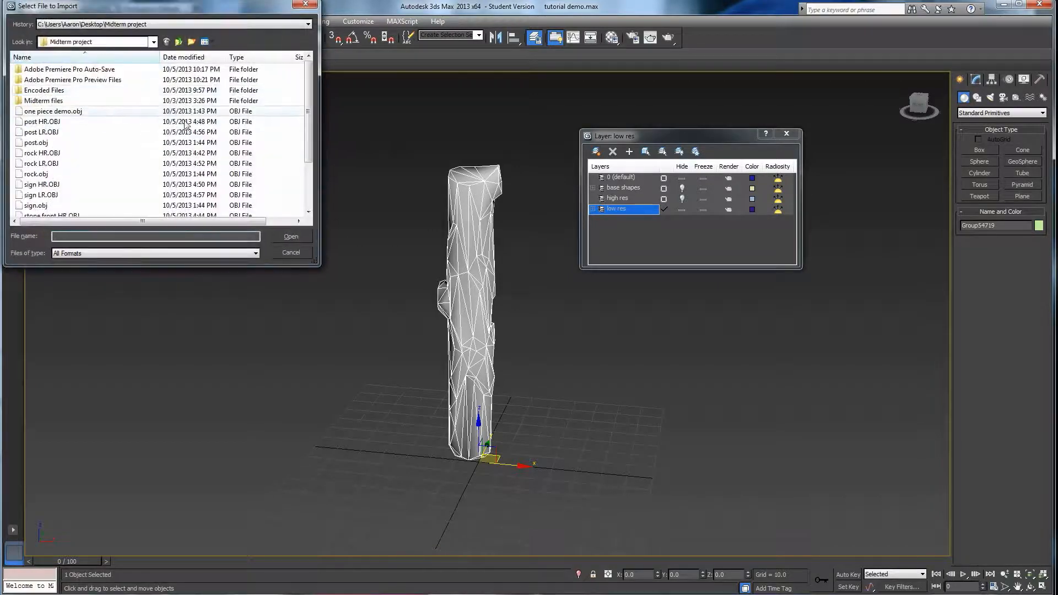
pyautogui.click(49, 163)
pyautogui.click(300, 237)
pyautogui.click(437, 489)
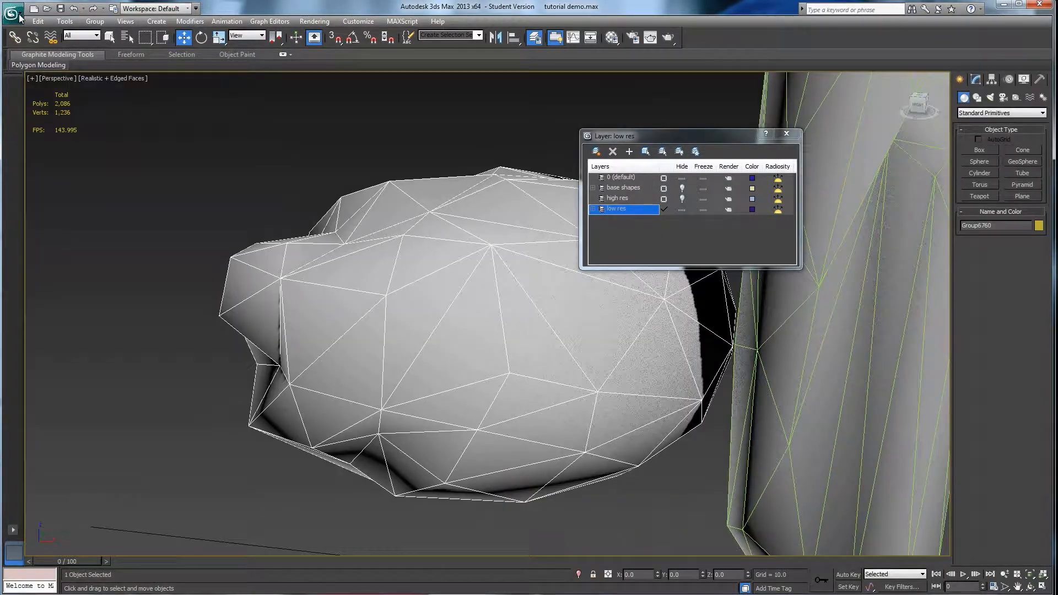
# Step: Import sign LR.OBJ into the low res layer with the existing OBJ import options
pyautogui.click(12, 12)
pyautogui.click(53, 159)
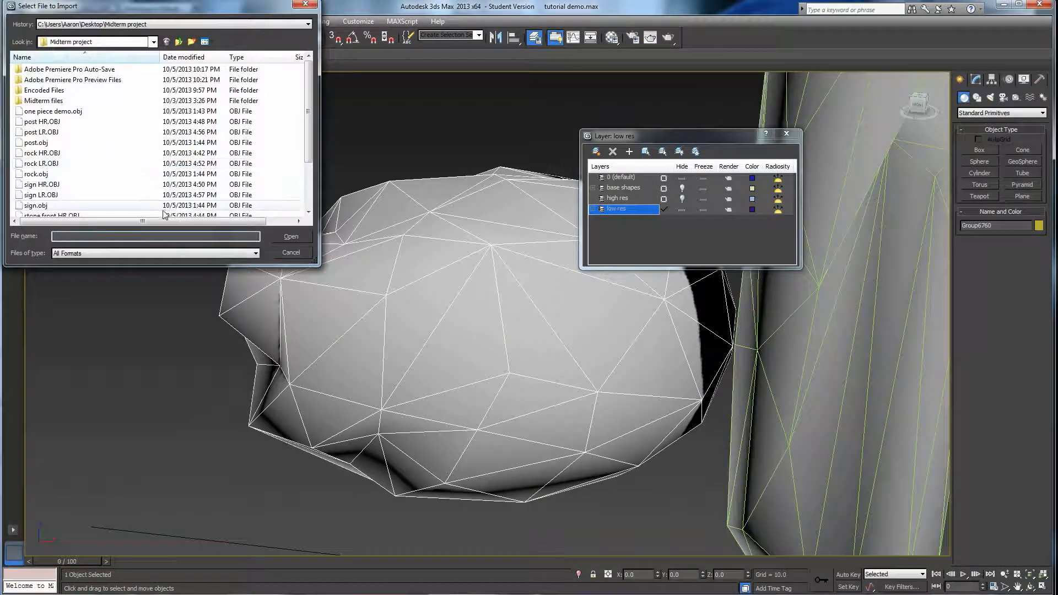
pyautogui.click(70, 193)
pyautogui.doubleClick(36, 194)
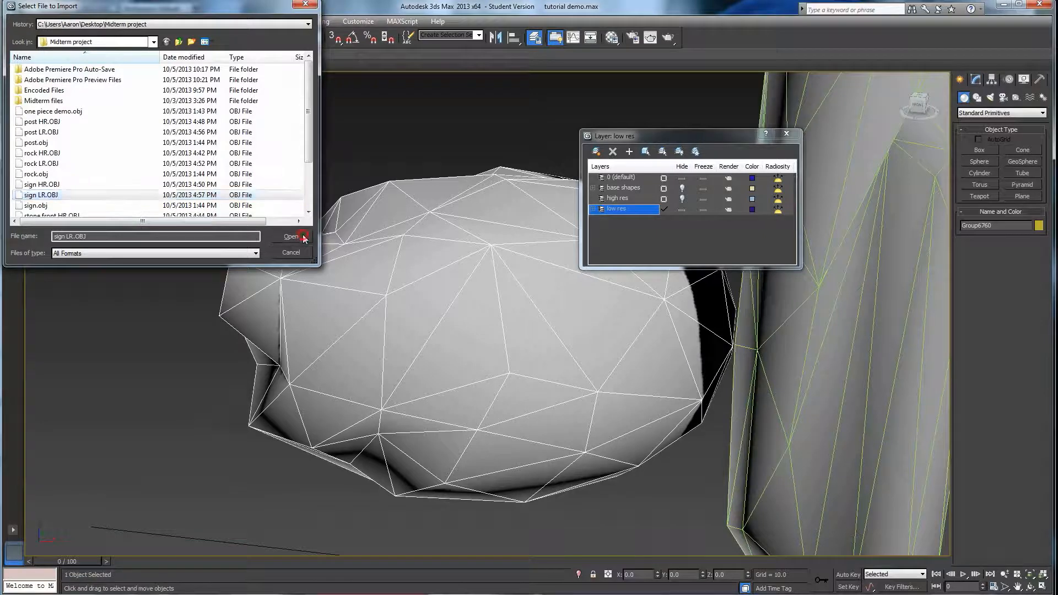
pyautogui.press('Return')
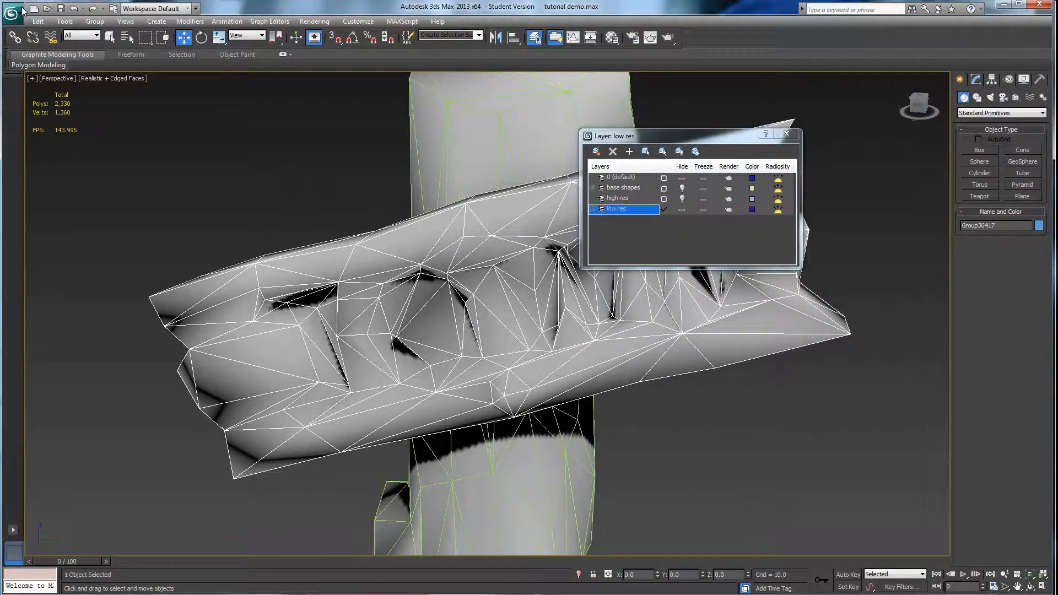
# Step: Import stone front LR.OBJ into the low res layer with the existing OBJ import options
pyautogui.click(12, 13)
pyautogui.click(36, 159)
pyautogui.moveTo(310, 148); pyautogui.dragTo(310, 177)
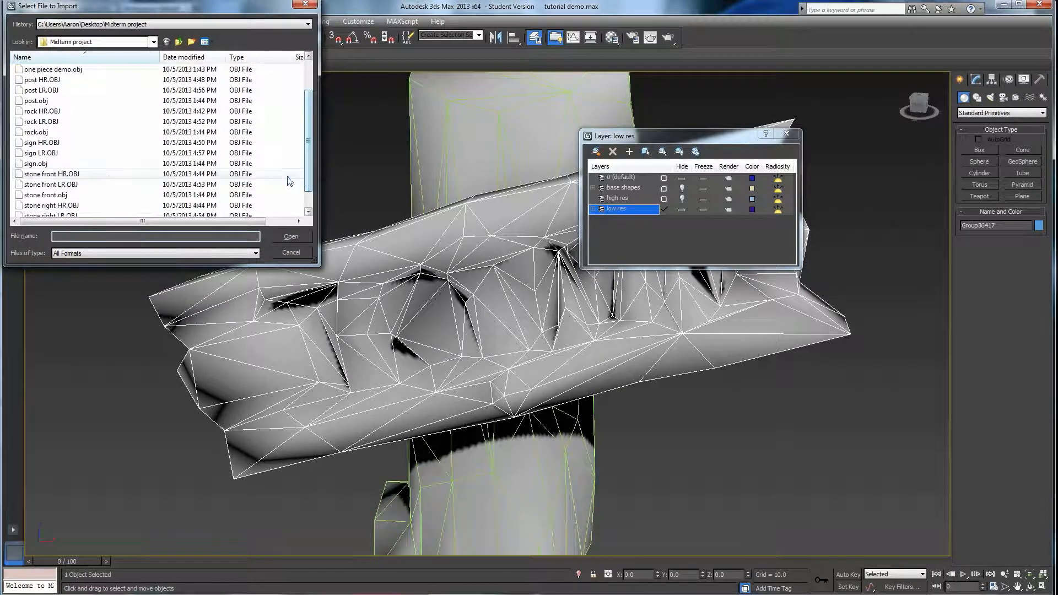
pyautogui.click(54, 186)
pyautogui.click(300, 238)
pyautogui.click(441, 487)
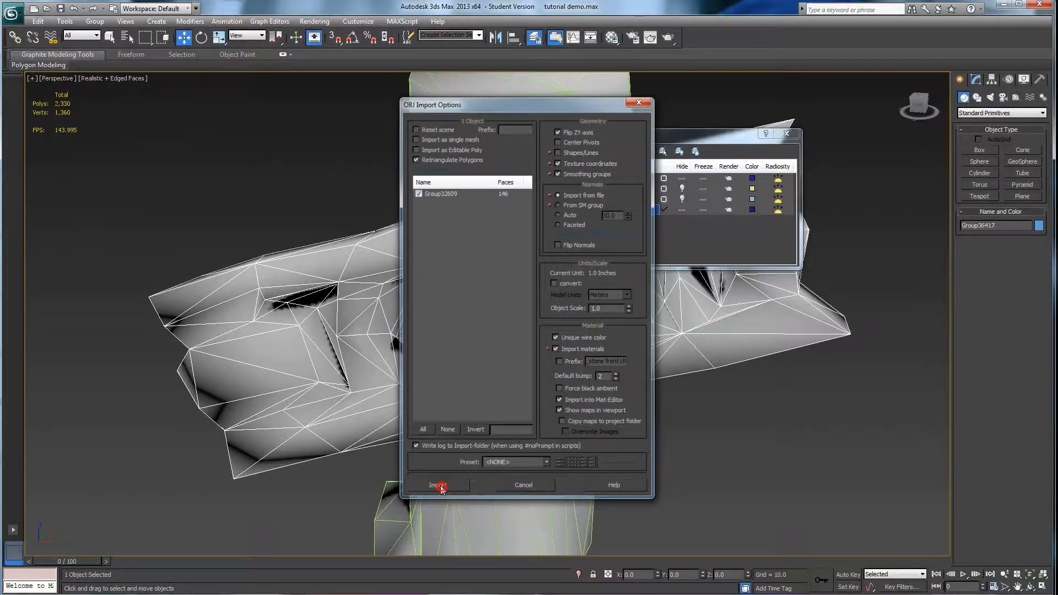
# Step: Import stone right LR.OBJ into the low res layer with the existing OBJ import options
pyautogui.click(13, 17)
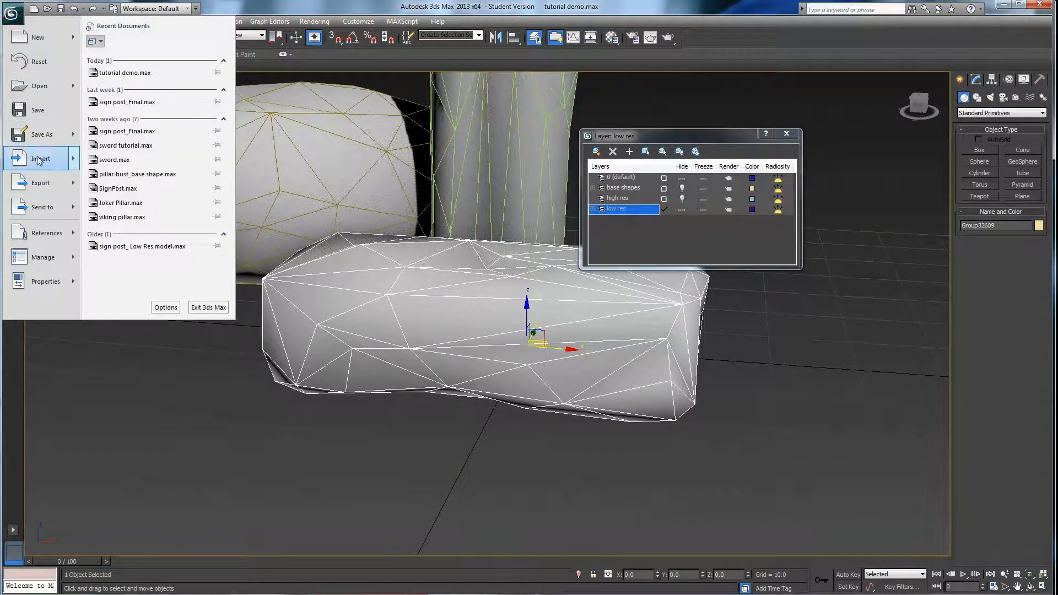
pyautogui.click(36, 158)
pyautogui.scroll(-3, 243, 88)
pyautogui.click(35, 195)
pyautogui.doubleClick(35, 195)
pyautogui.click(437, 485)
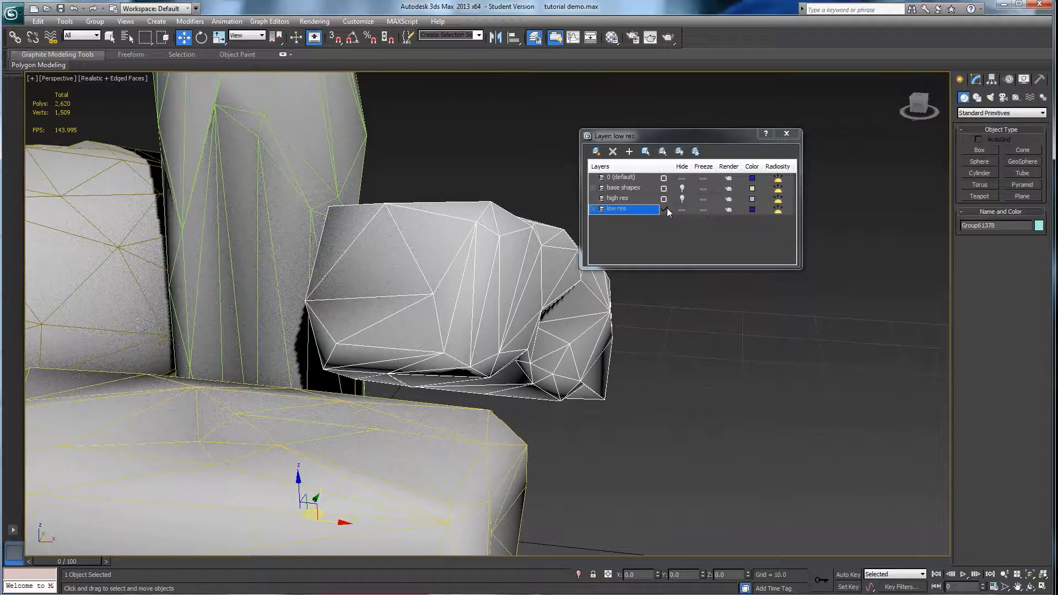
# Step: Check the assembled low res signpost by hiding and unhiding the low res layer
pyautogui.moveTo(368, 276); pyautogui.dragTo(373, 361, button='middle')
pyautogui.scroll(-5, 378, 286)
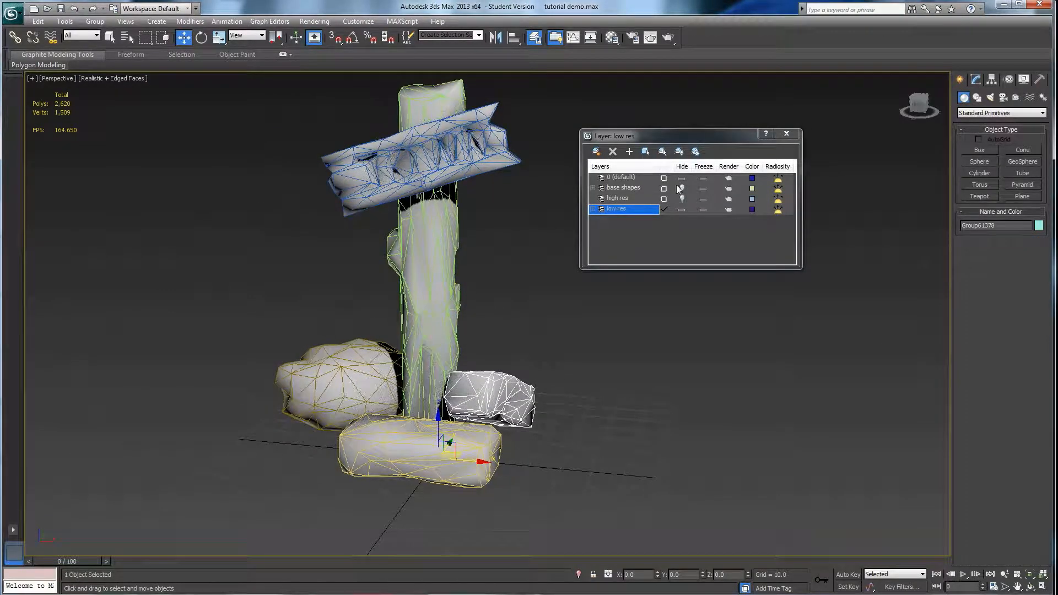
pyautogui.click(683, 211)
pyautogui.click(683, 211)
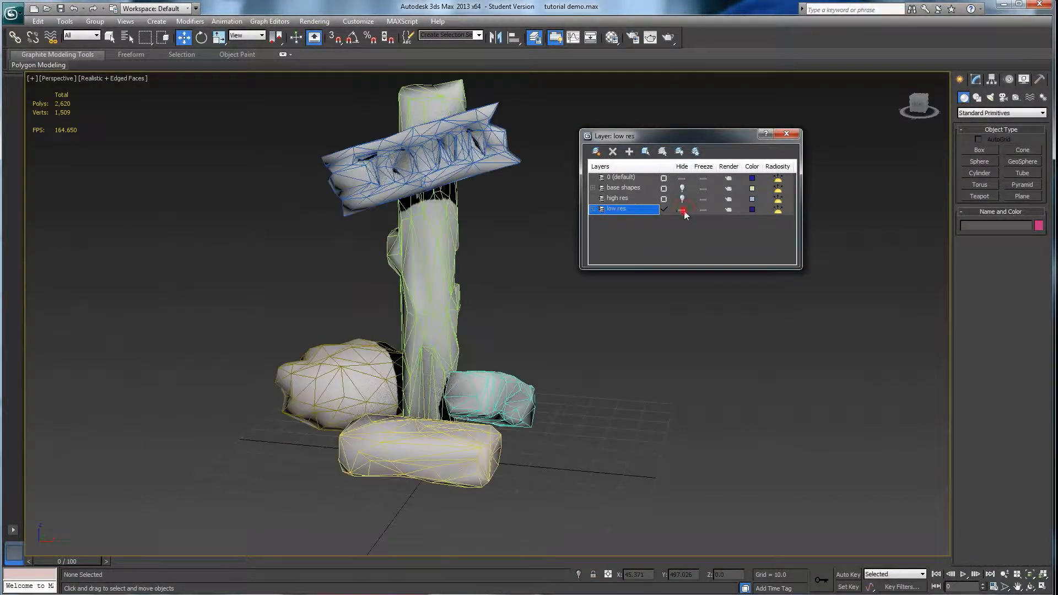
pyautogui.keyDown('alt'); pyautogui.moveTo(522, 324); pyautogui.dragTo(436, 280, button='middle'); pyautogui.keyUp('alt')
pyautogui.click(681, 210)
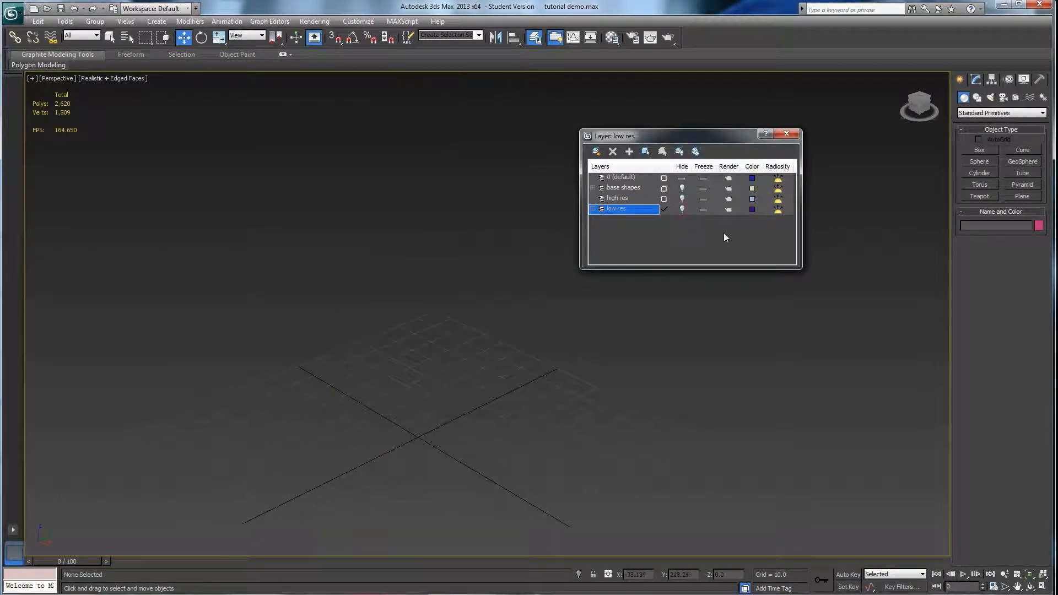
pyautogui.click(682, 210)
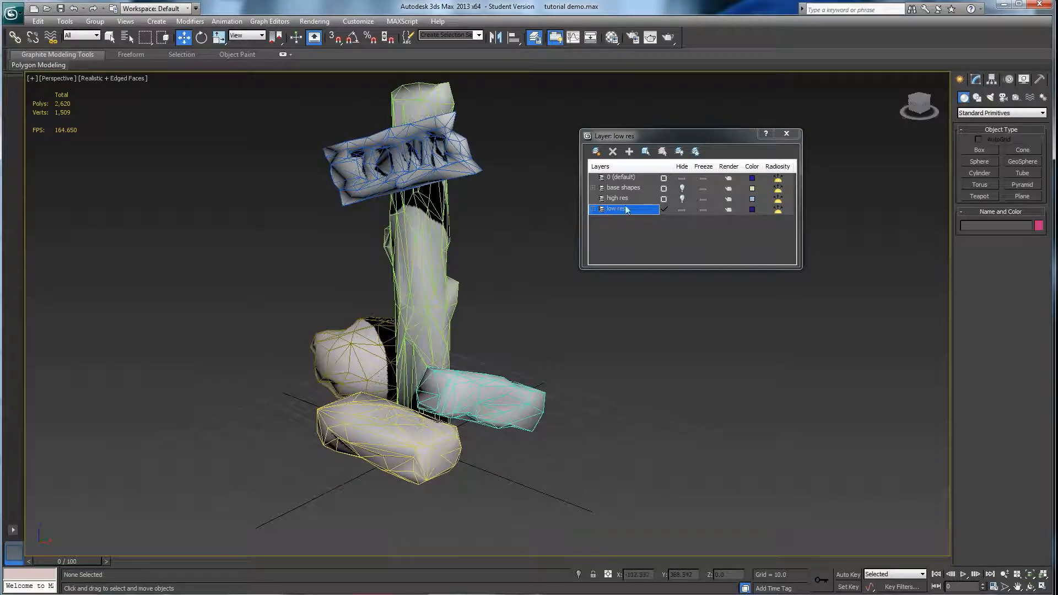
# Step: Show the base shapes over the low res signpost for comparison, and hide the base shapes layer again
pyautogui.click(682, 189)
pyautogui.click(682, 199)
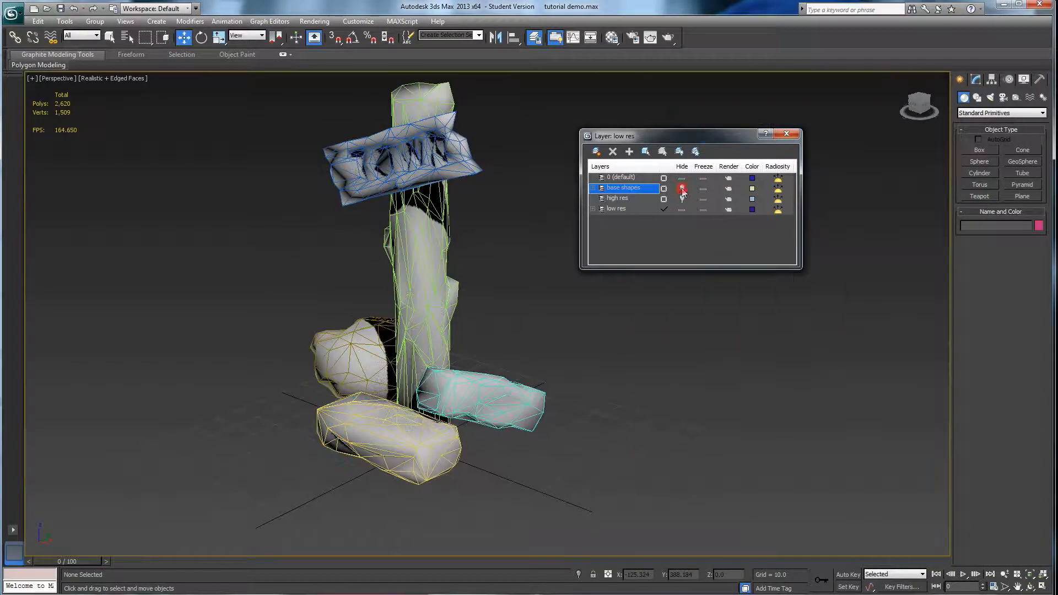
pyautogui.keyDown('alt'); pyautogui.moveTo(378, 368); pyautogui.dragTo(403, 390, button='middle'); pyautogui.keyUp('alt')
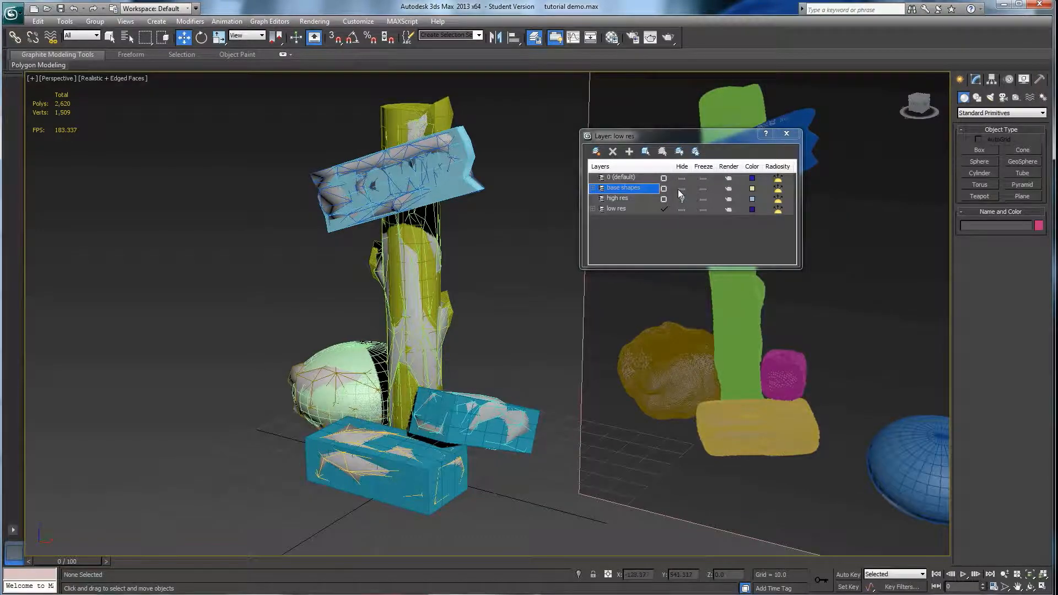
pyautogui.click(681, 188)
pyautogui.keyDown('alt'); pyautogui.moveTo(361, 477); pyautogui.dragTo(491, 288, button='middle'); pyautogui.keyUp('alt')
pyautogui.scroll(-3, 456, 388)
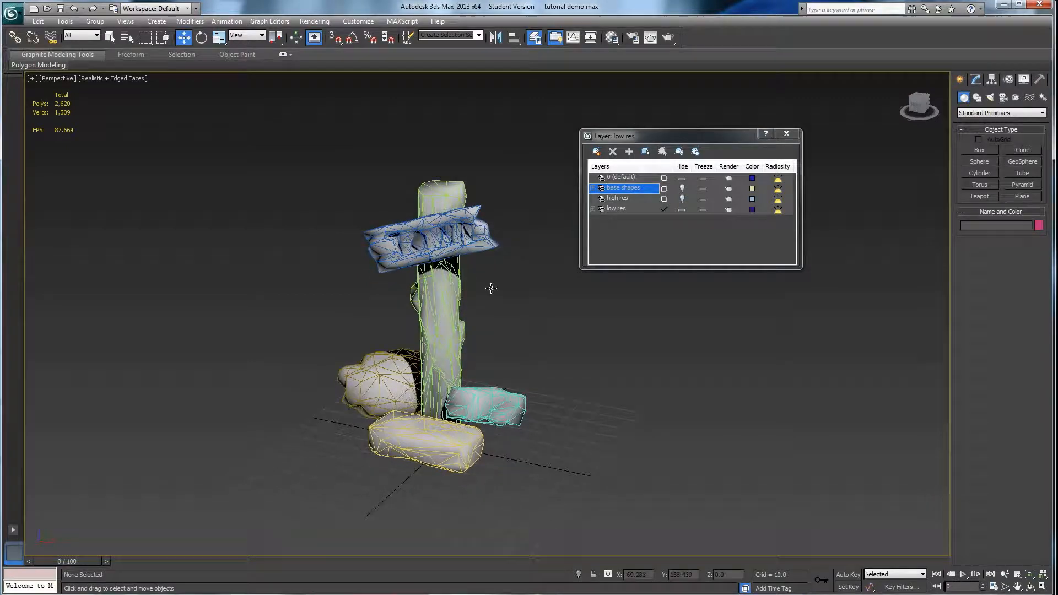
# Step: Make high res the current, visible layer and hide the low res layer
pyautogui.click(664, 199)
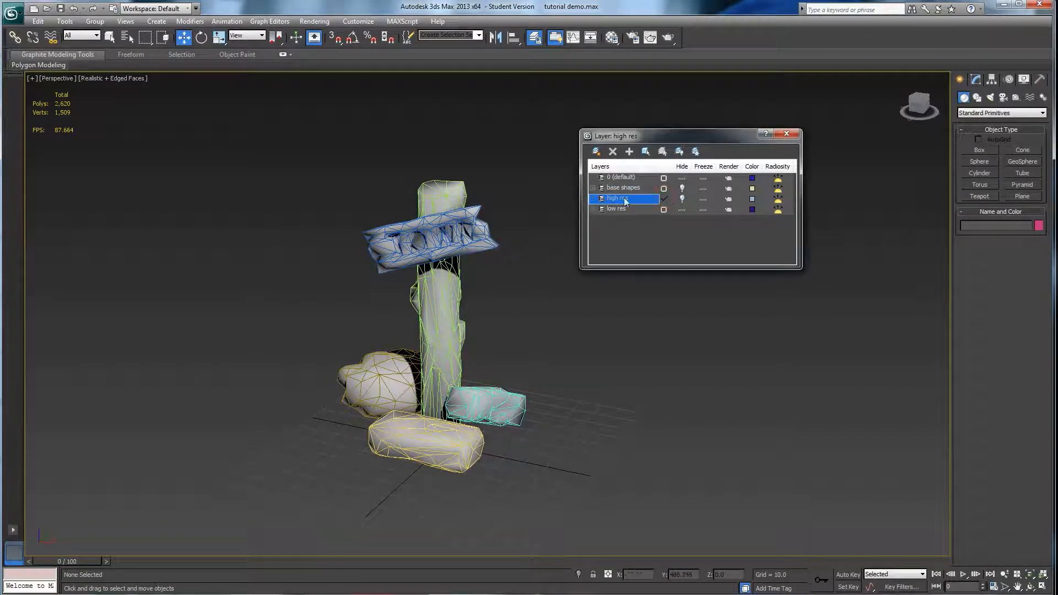
pyautogui.click(664, 210)
pyautogui.click(663, 188)
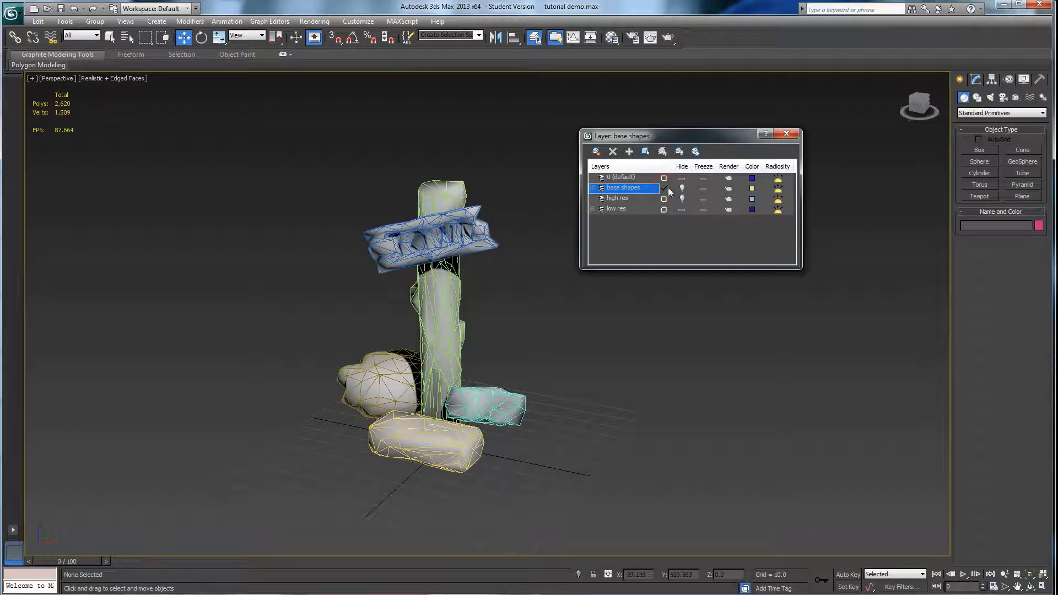
pyautogui.click(664, 199)
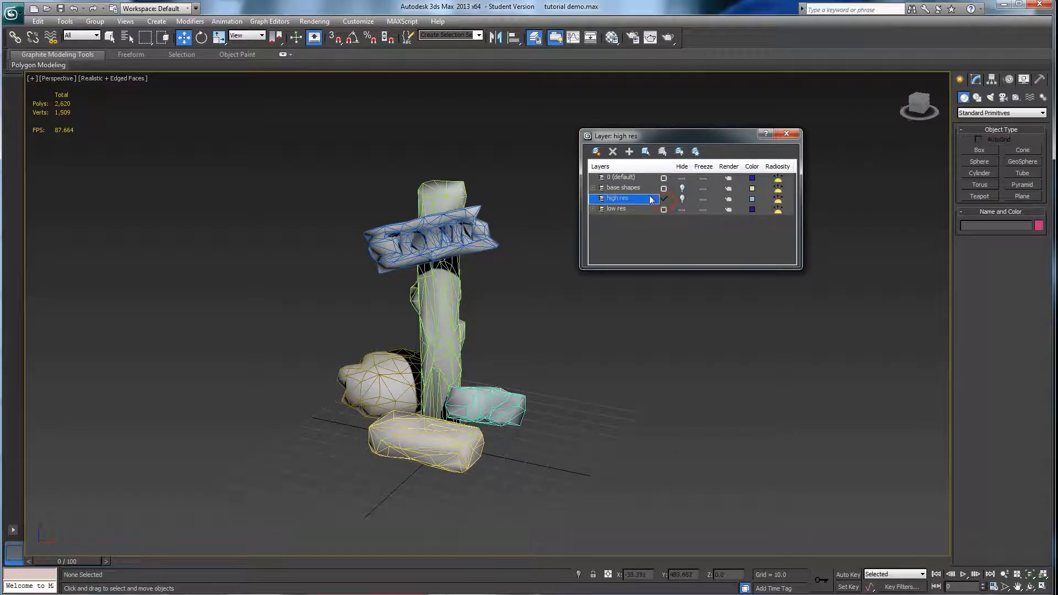
pyautogui.click(682, 209)
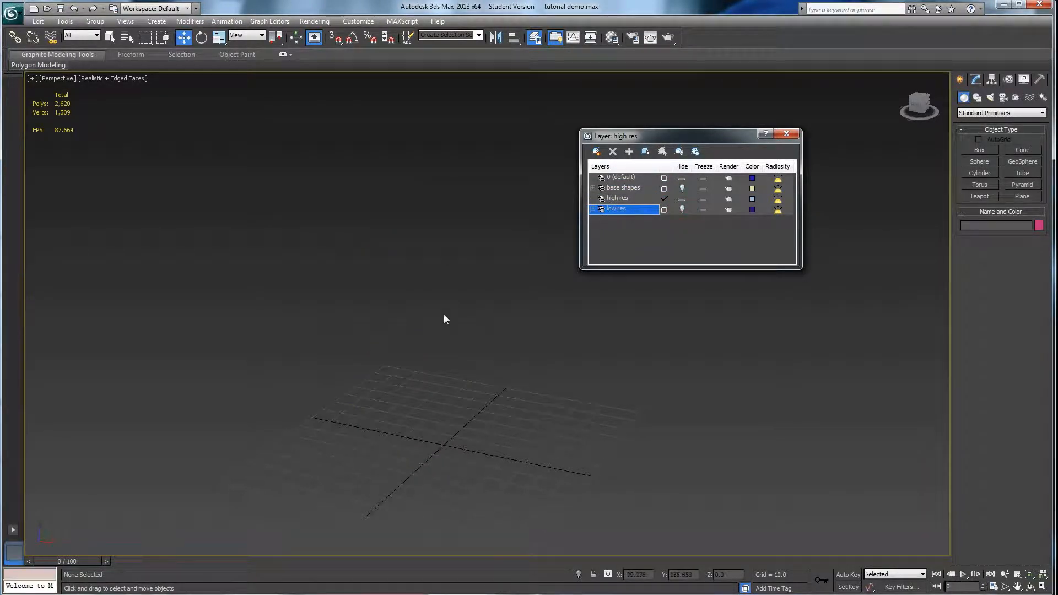
pyautogui.keyDown('alt'); pyautogui.moveTo(443, 312); pyautogui.dragTo(448, 310, button='middle'); pyautogui.keyUp('alt')
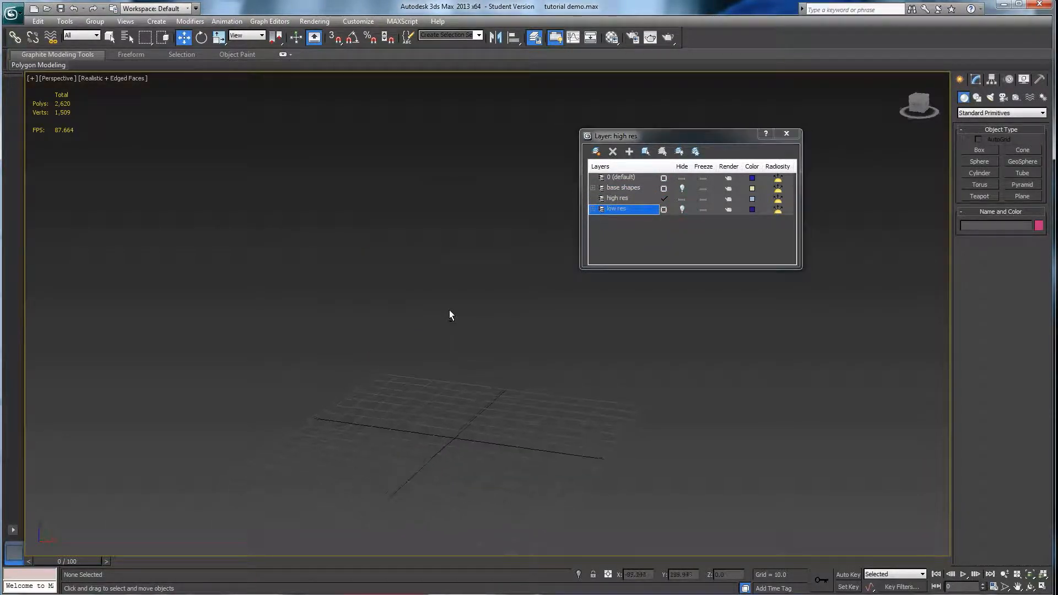
# Step: Import post HR.OBJ from the Midterm project folder into the high res layer, keeping the existing OBJ import options
pyautogui.click(12, 12)
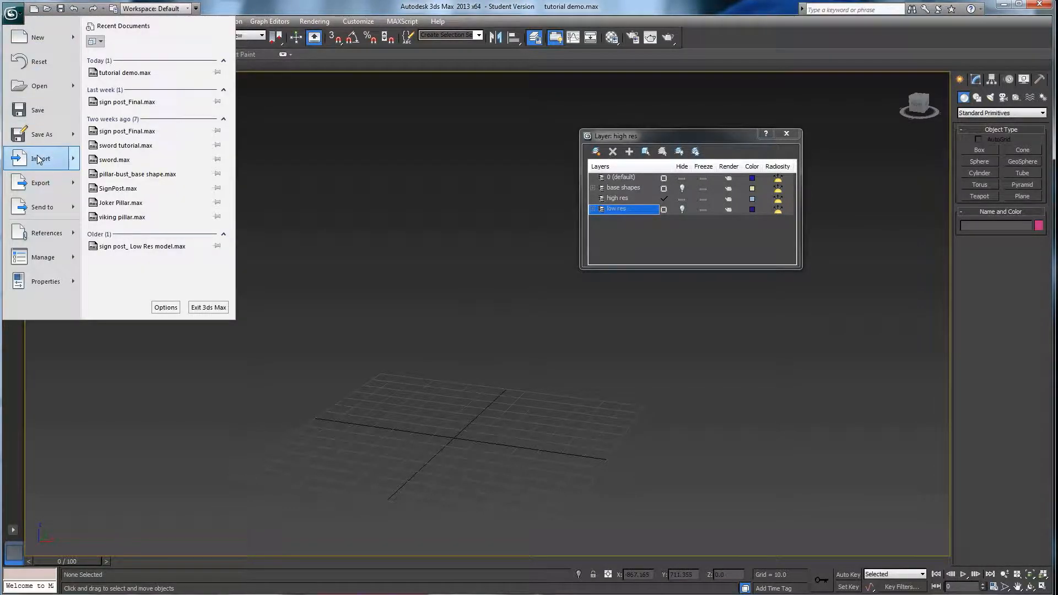
pyautogui.click(55, 155)
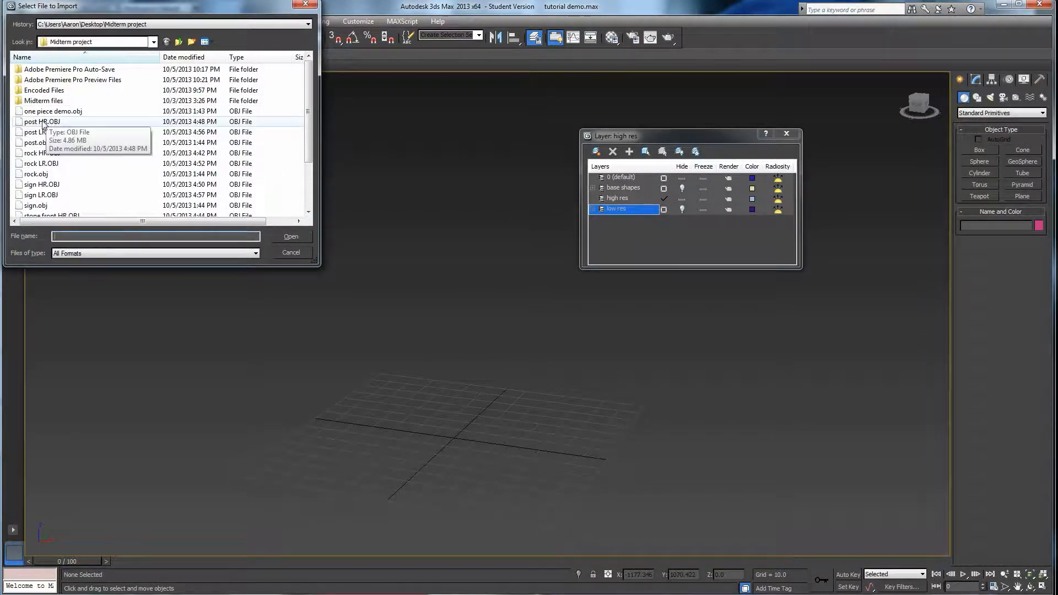
pyautogui.click(46, 121)
pyautogui.click(287, 237)
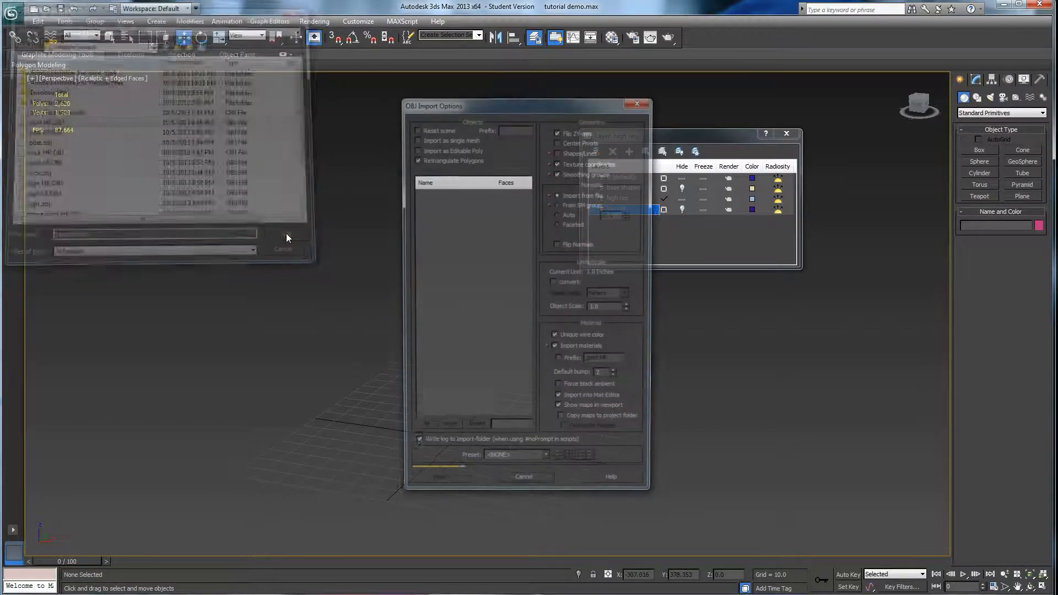
pyautogui.click(443, 487)
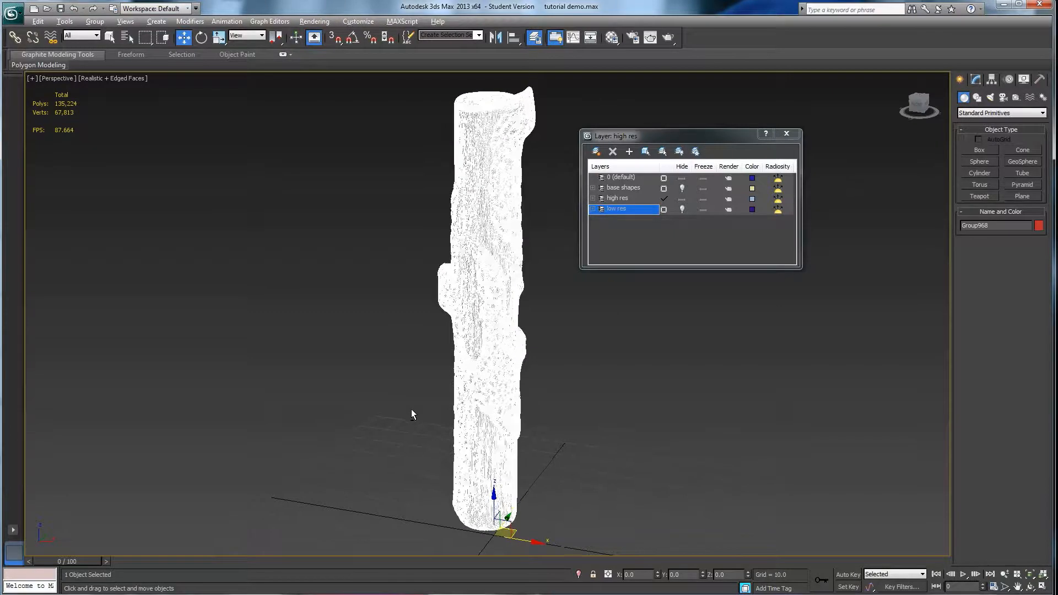
# Step: Deselect the high res post and inspect its surface with the edged faces display turned off and back on
pyautogui.click(389, 397)
pyautogui.keyDown('alt'); pyautogui.moveTo(391, 405); pyautogui.dragTo(416, 423, button='middle'); pyautogui.keyUp('alt')
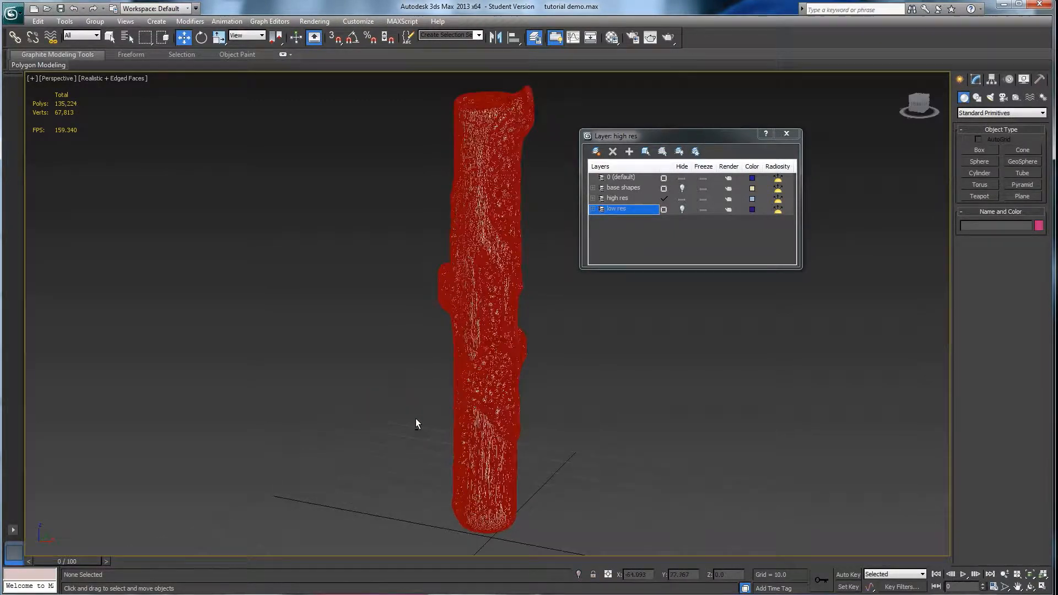
pyautogui.keyDown('alt'); pyautogui.moveTo(504, 328); pyautogui.dragTo(502, 355, button='middle'); pyautogui.keyUp('alt')
pyautogui.press('F4')
pyautogui.keyDown('alt'); pyautogui.moveTo(408, 363); pyautogui.dragTo(386, 357, button='middle'); pyautogui.keyUp('alt')
pyautogui.press('F4')
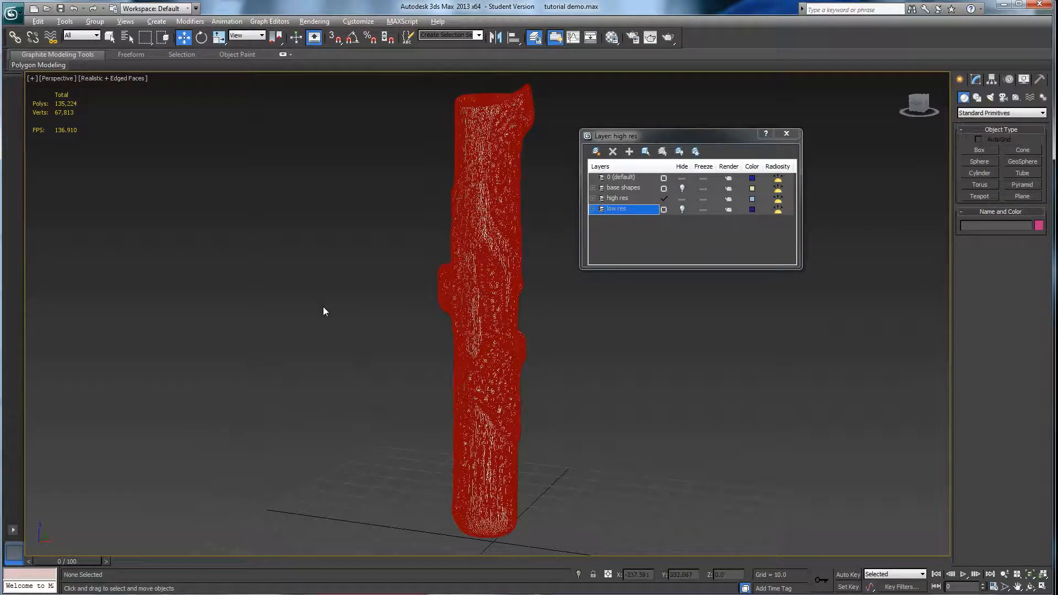
pyautogui.keyDown('alt'); pyautogui.moveTo(323, 307); pyautogui.dragTo(226, 253, button='middle'); pyautogui.keyUp('alt')
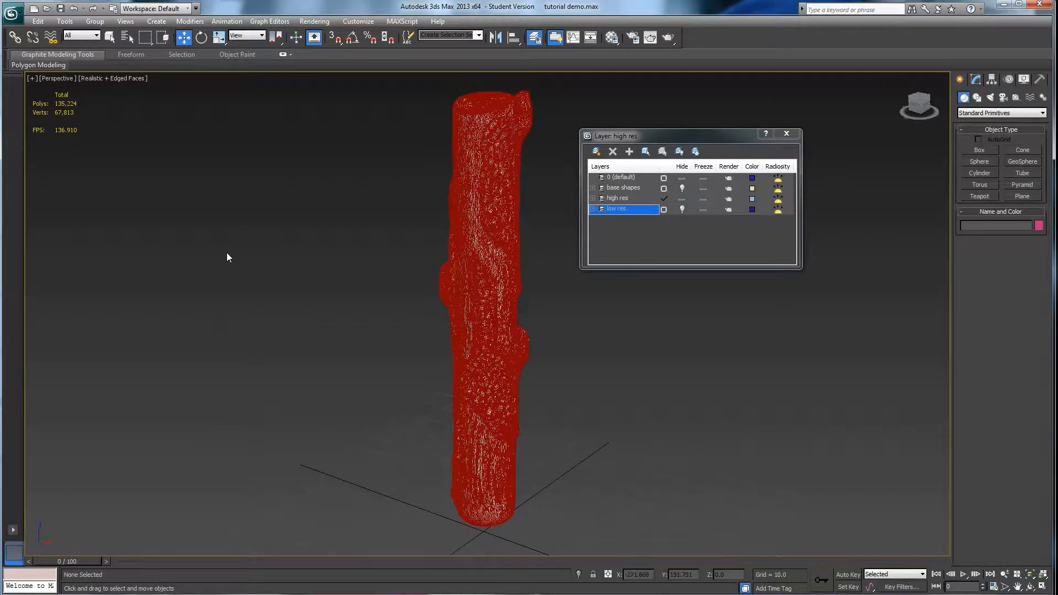
# Step: Import rock HR.OBJ from the Midterm project folder into the high res layer, keeping the existing OBJ import options
pyautogui.click(12, 12)
pyautogui.click(36, 159)
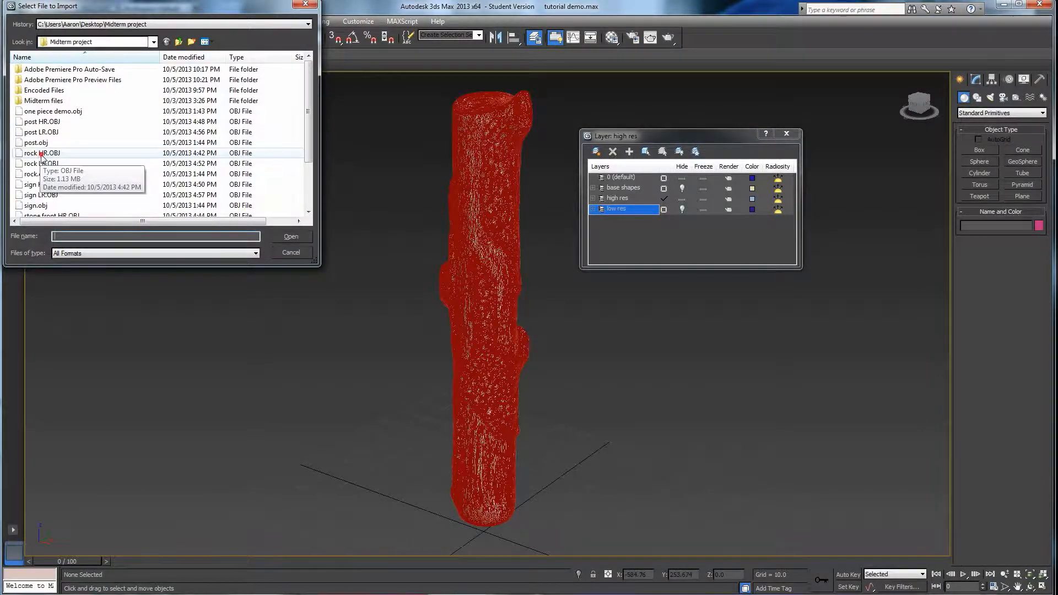
pyautogui.click(41, 153)
pyautogui.click(282, 237)
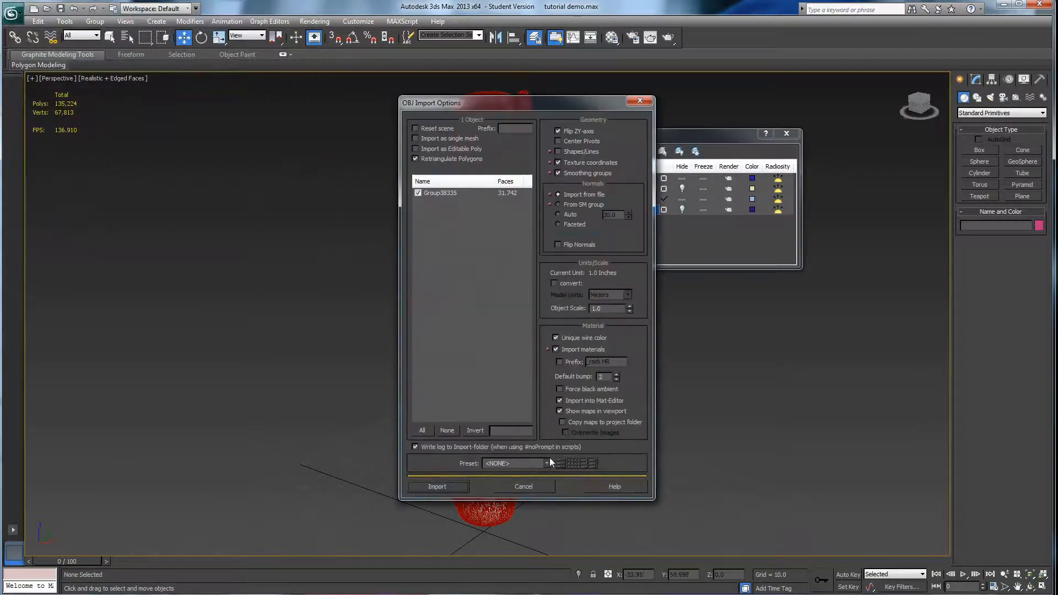
pyautogui.click(457, 488)
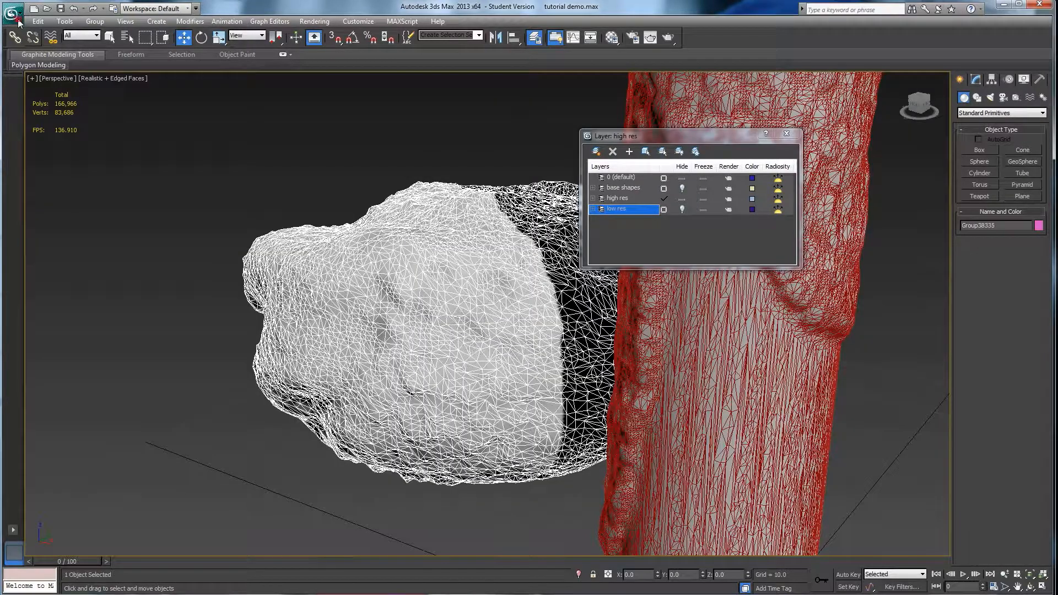
# Step: Import sign HR.OBJ into the high res layer with the same OBJ import options
pyautogui.click(12, 12)
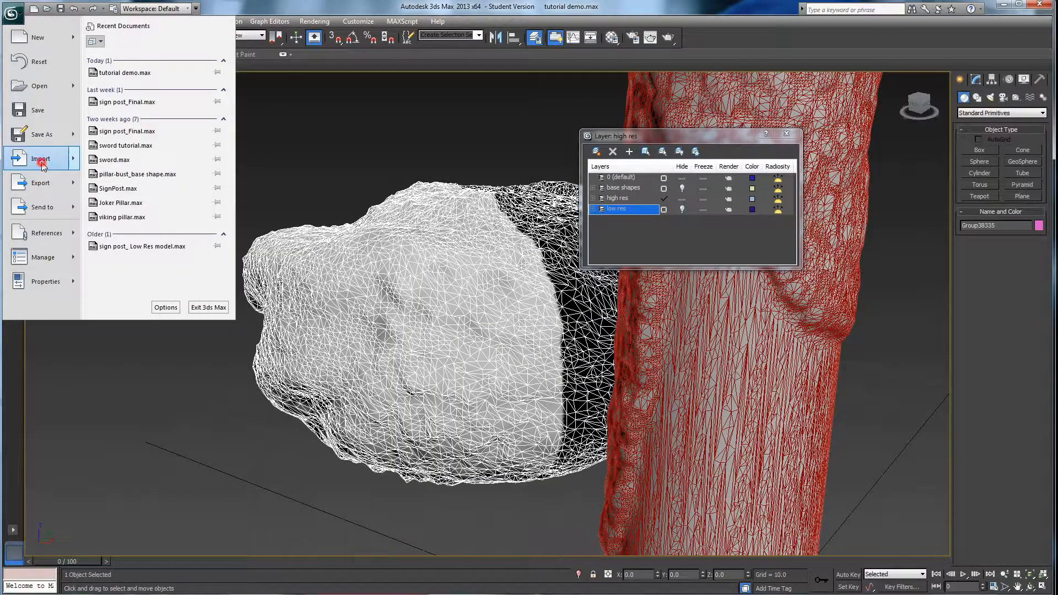
pyautogui.click(35, 160)
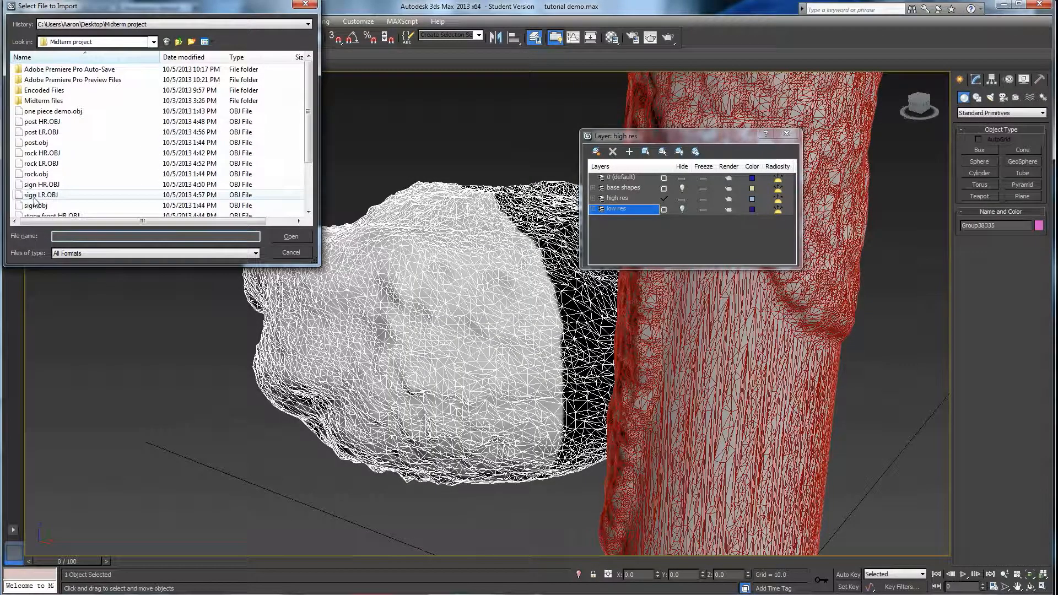
pyautogui.click(38, 185)
pyautogui.click(292, 236)
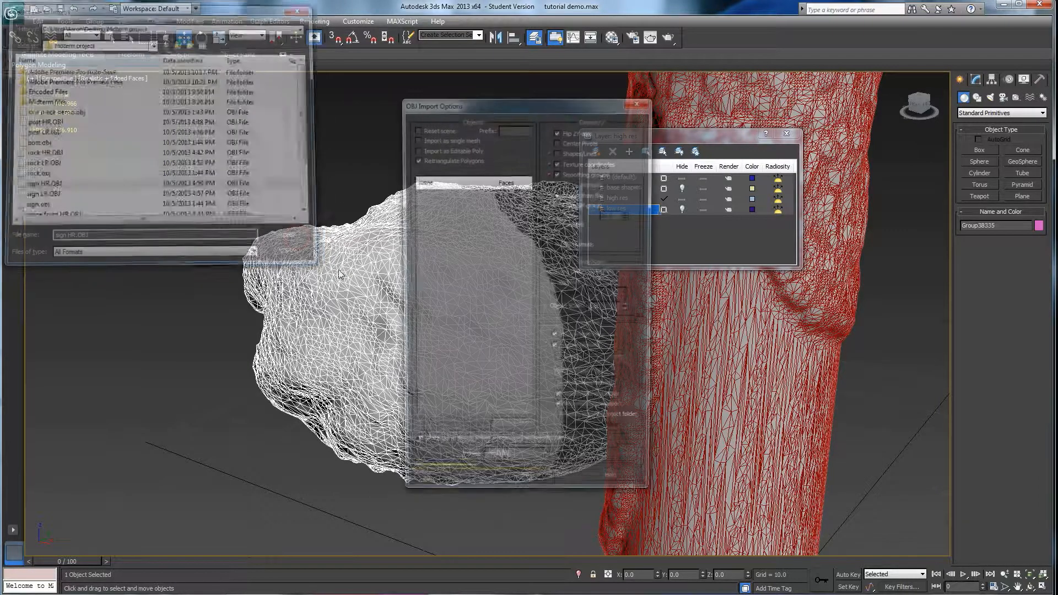
pyautogui.click(438, 486)
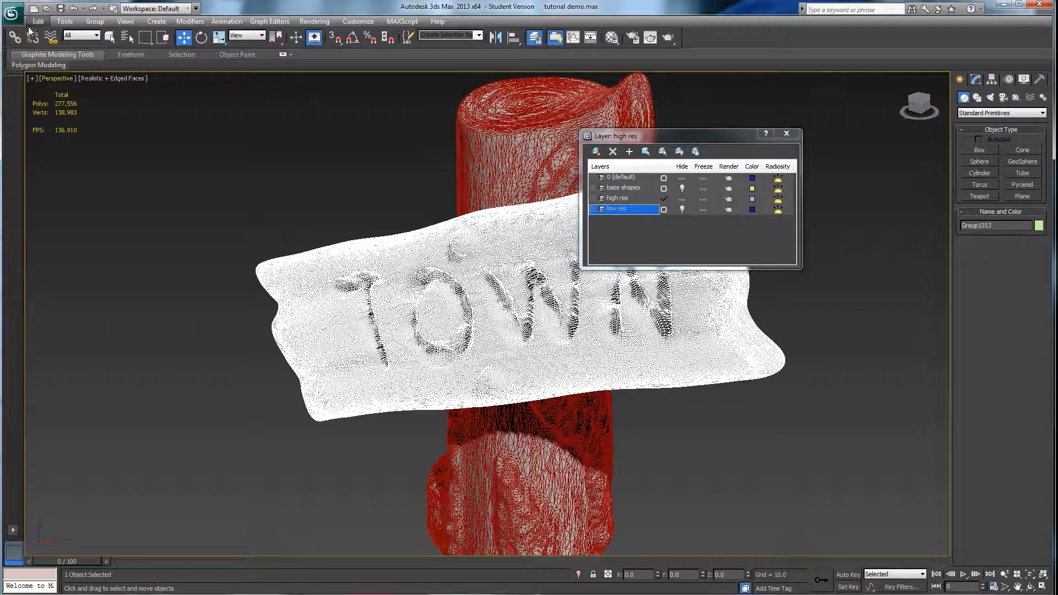
# Step: Import stone front HR.OBJ into the high res layer with unchanged import options and frame it in the viewport
pyautogui.click(17, 20)
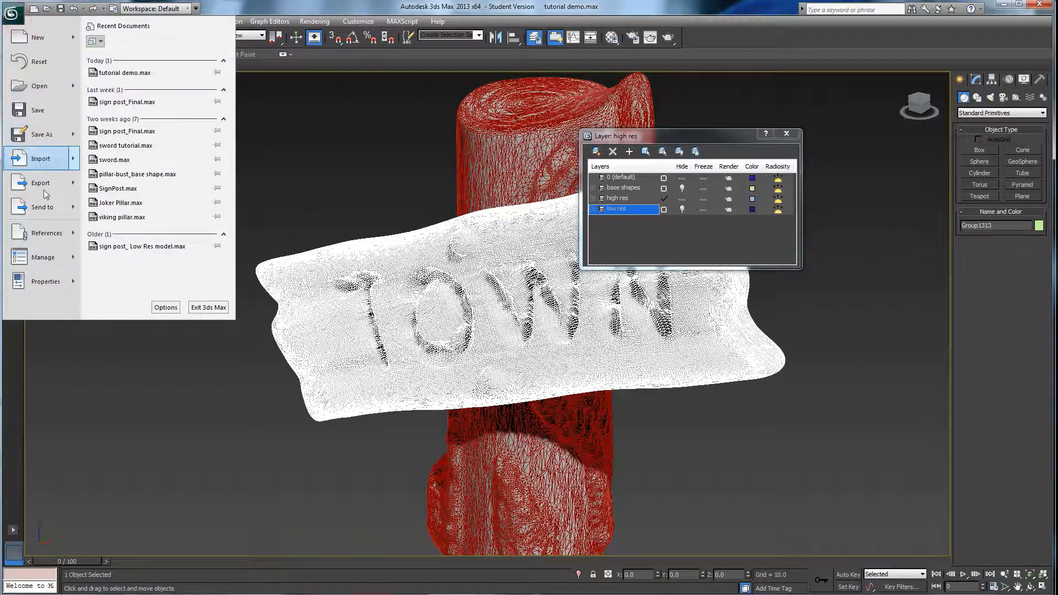
pyautogui.click(47, 159)
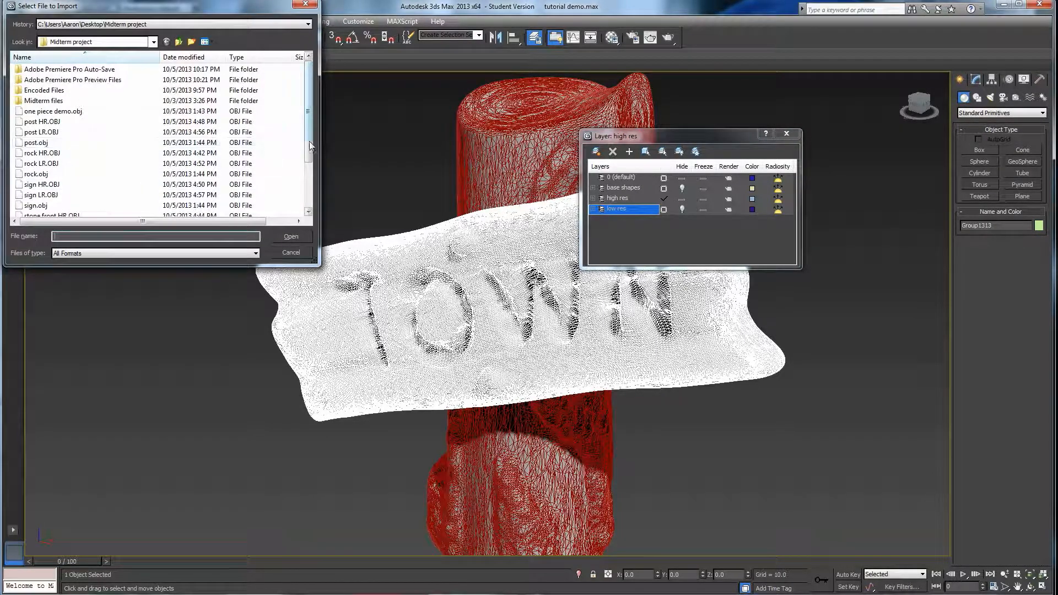
pyautogui.moveTo(307, 143); pyautogui.dragTo(309, 189)
pyautogui.click(58, 153)
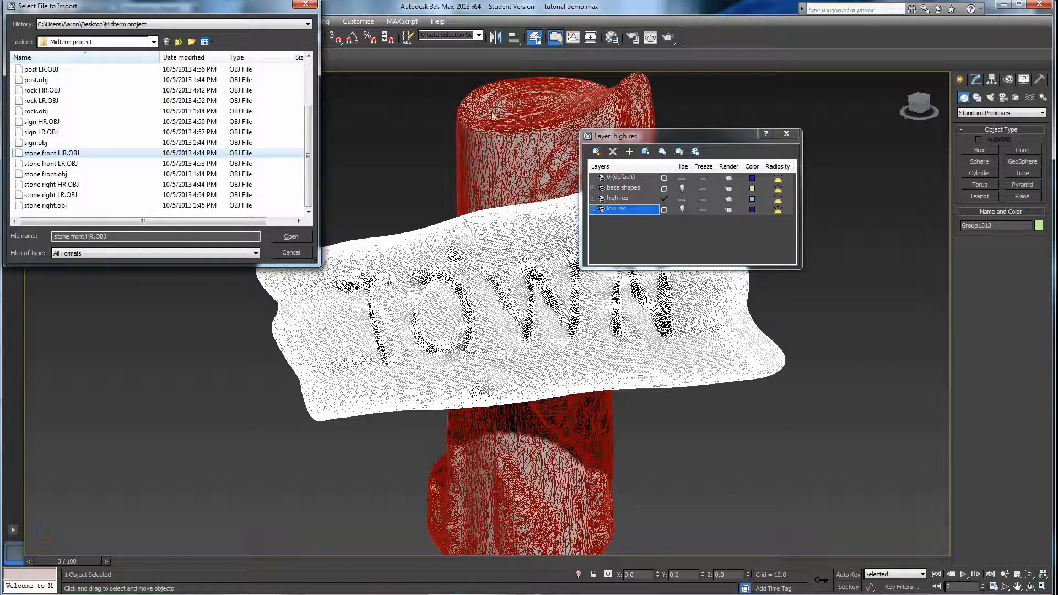
pyautogui.click(290, 236)
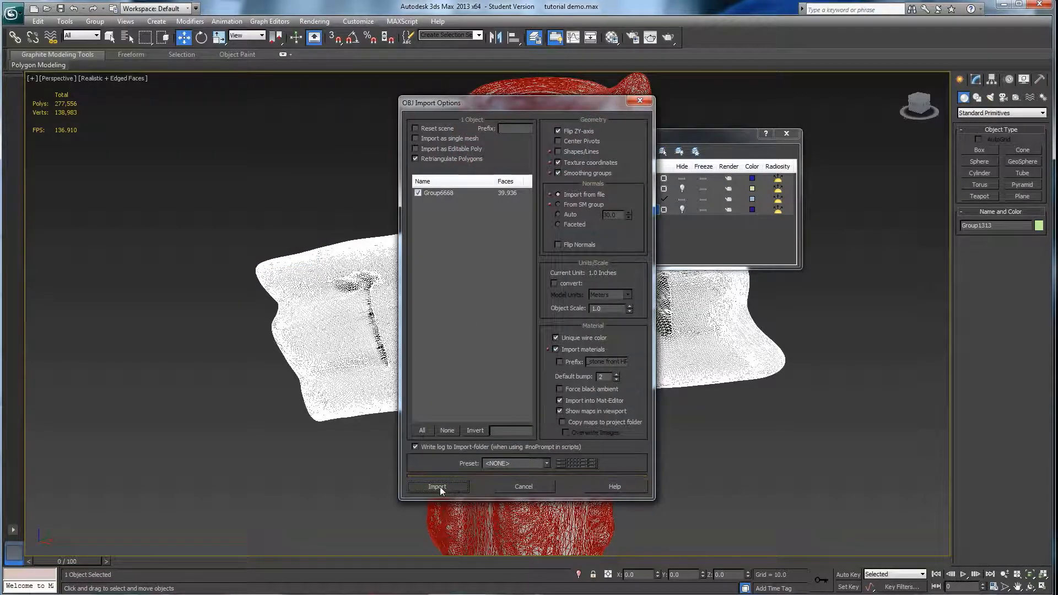
pyautogui.click(437, 486)
pyautogui.press('z')
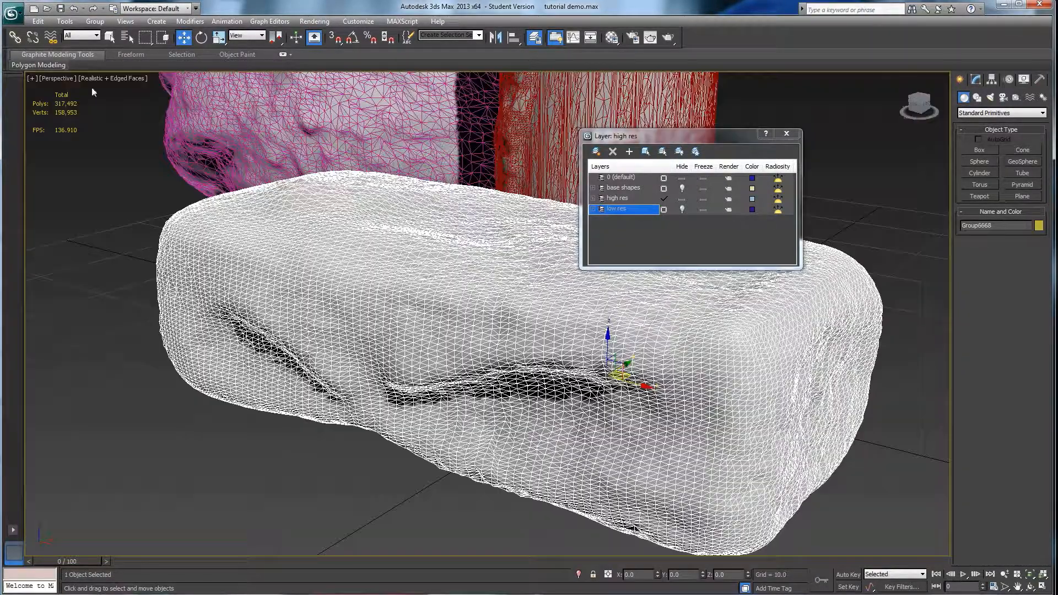
# Step: Import stone right HR.OBJ into the high res layer, skipping the missing map and closing the import summary
pyautogui.click(12, 14)
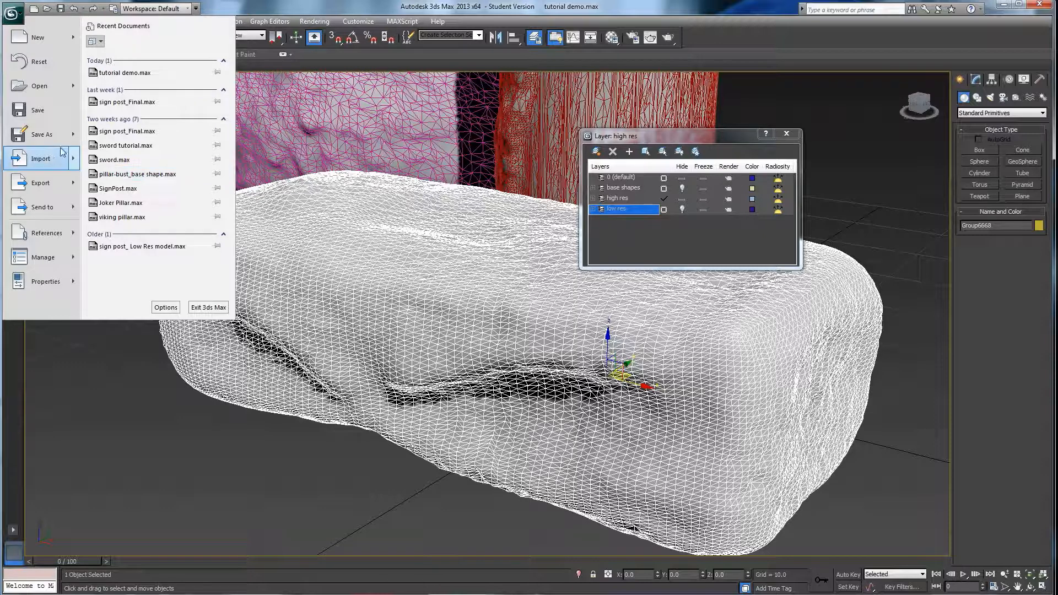
pyautogui.moveTo(47, 169)
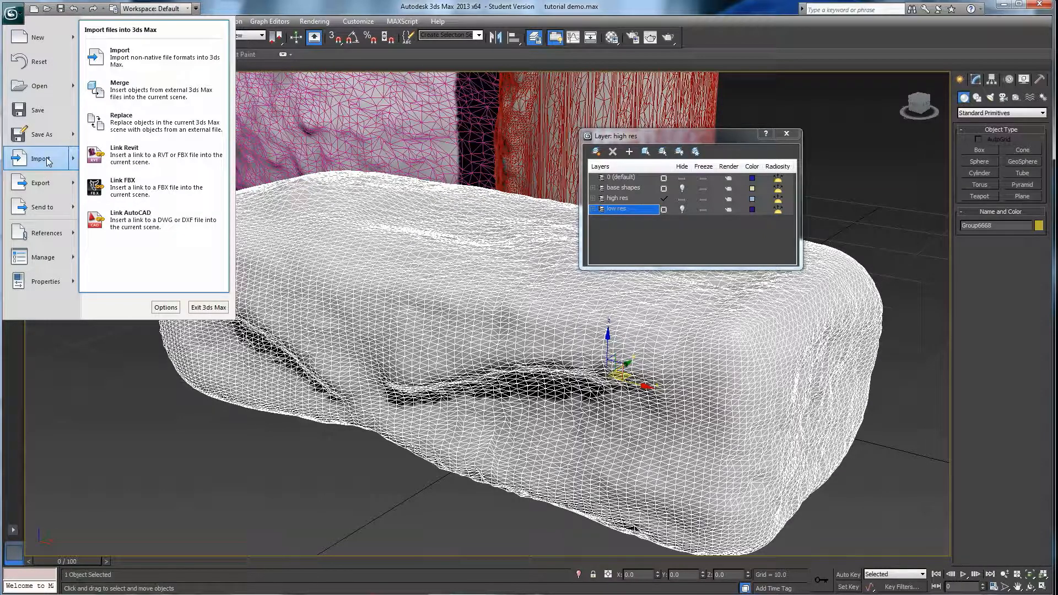
pyautogui.click(47, 160)
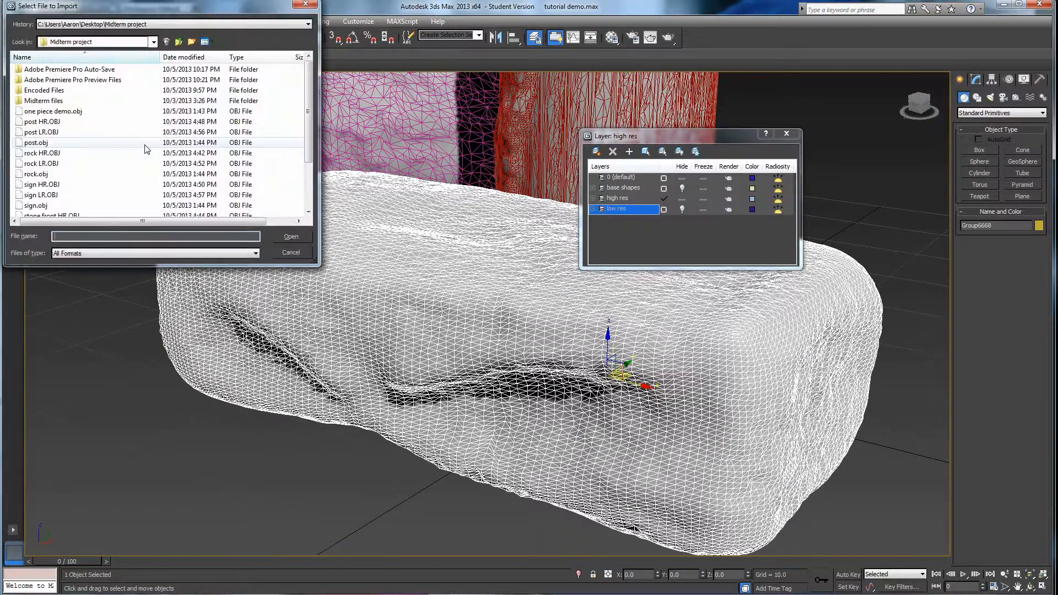
pyautogui.moveTo(307, 119); pyautogui.dragTo(308, 162)
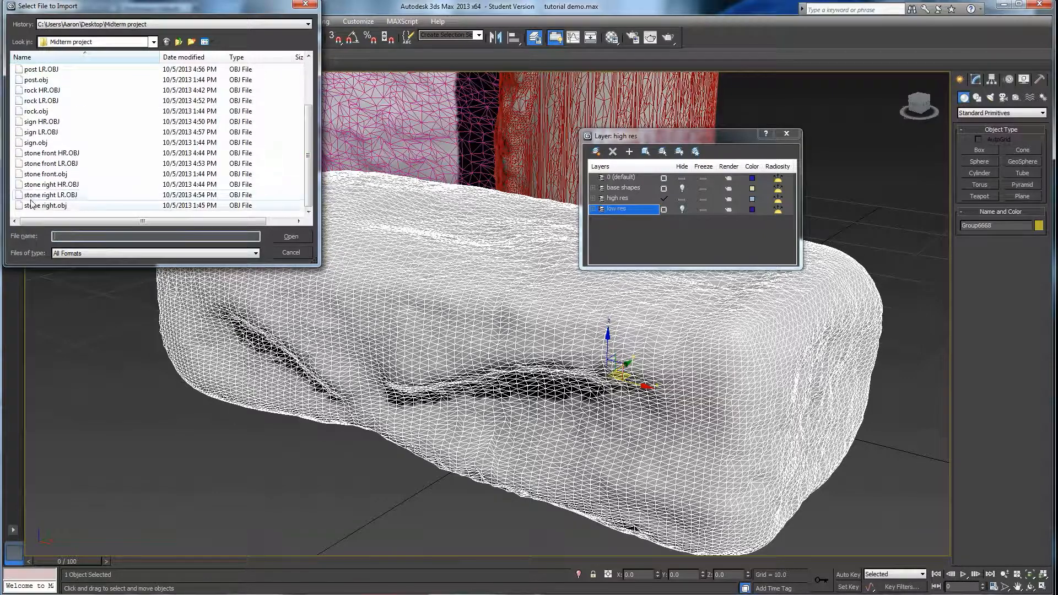
pyautogui.click(51, 184)
pyautogui.click(290, 236)
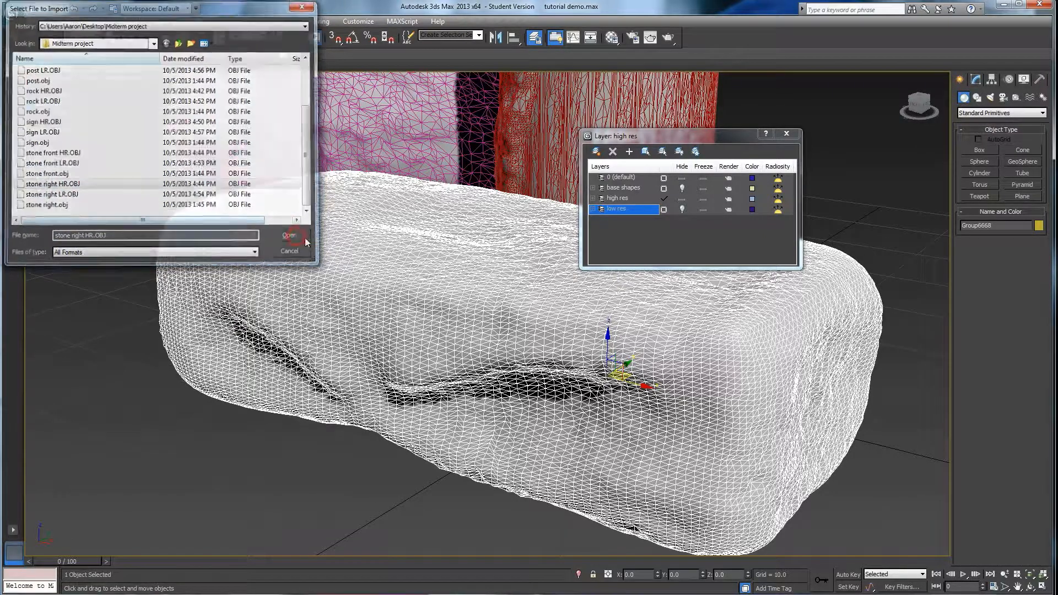
pyautogui.click(438, 487)
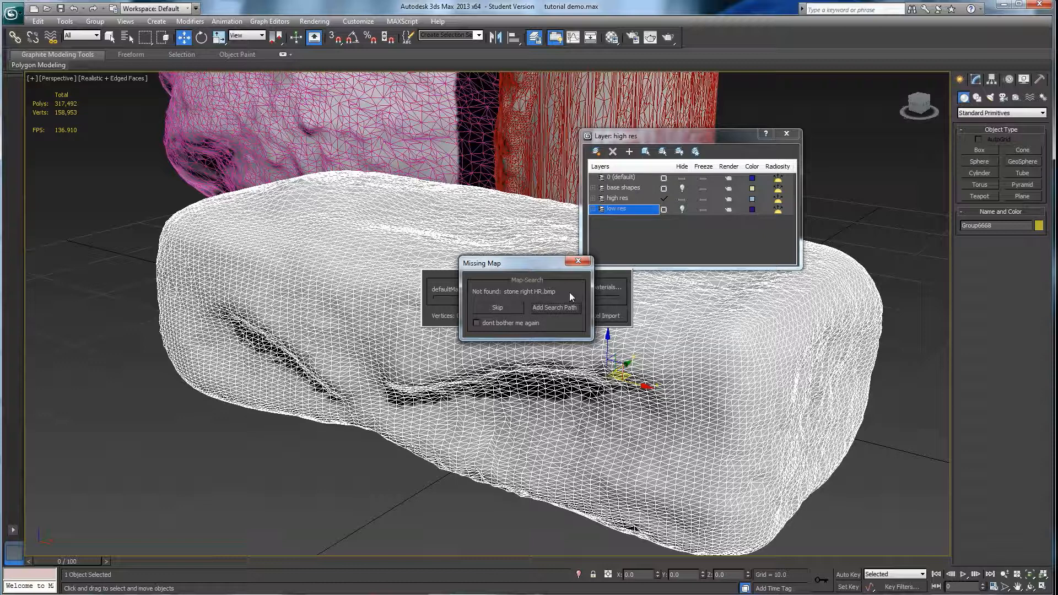
pyautogui.click(511, 306)
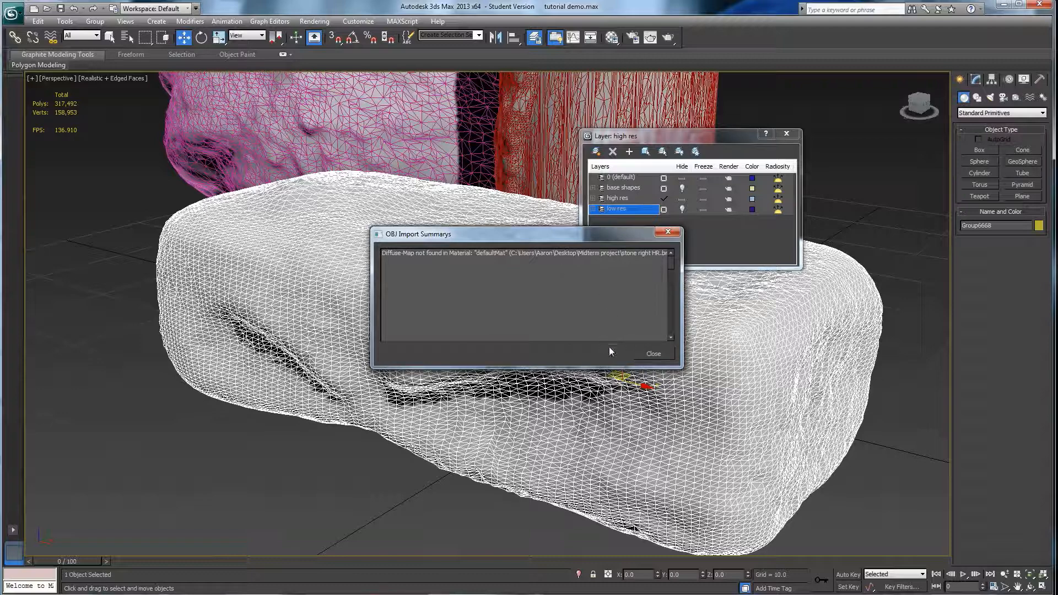
pyautogui.click(652, 354)
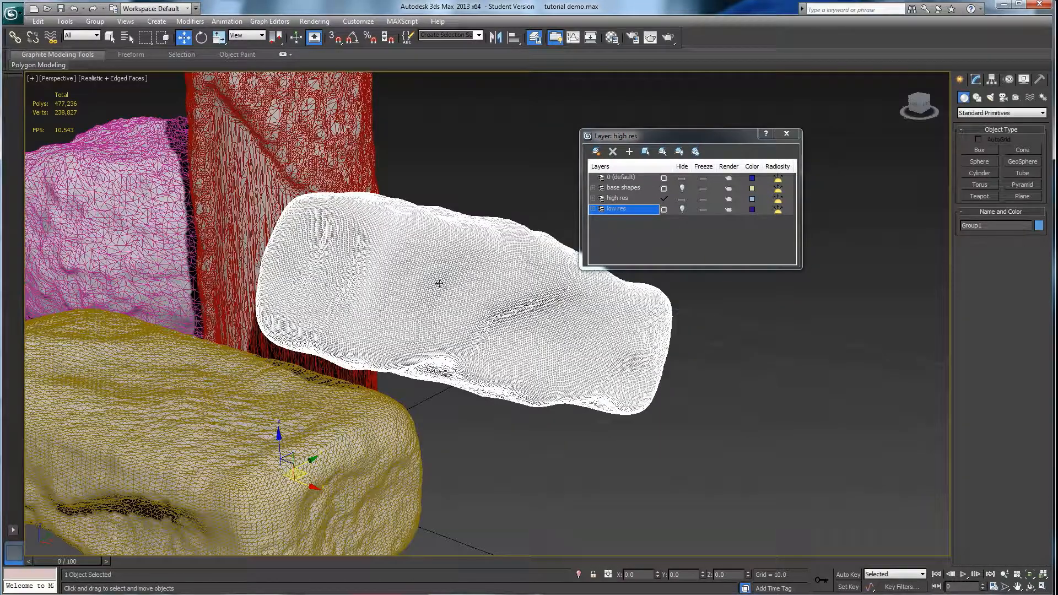
# Step: Toggle the layer visibility so that base shapes, high res and low res are all shown together over the signpost
pyautogui.moveTo(357, 382); pyautogui.dragTo(428, 383, button='middle')
pyautogui.moveTo(657, 140); pyautogui.dragTo(766, 127)
pyautogui.scroll(-8, 474, 273)
pyautogui.moveTo(474, 272); pyautogui.dragTo(457, 329, button='middle')
pyautogui.scroll(3, 457, 356)
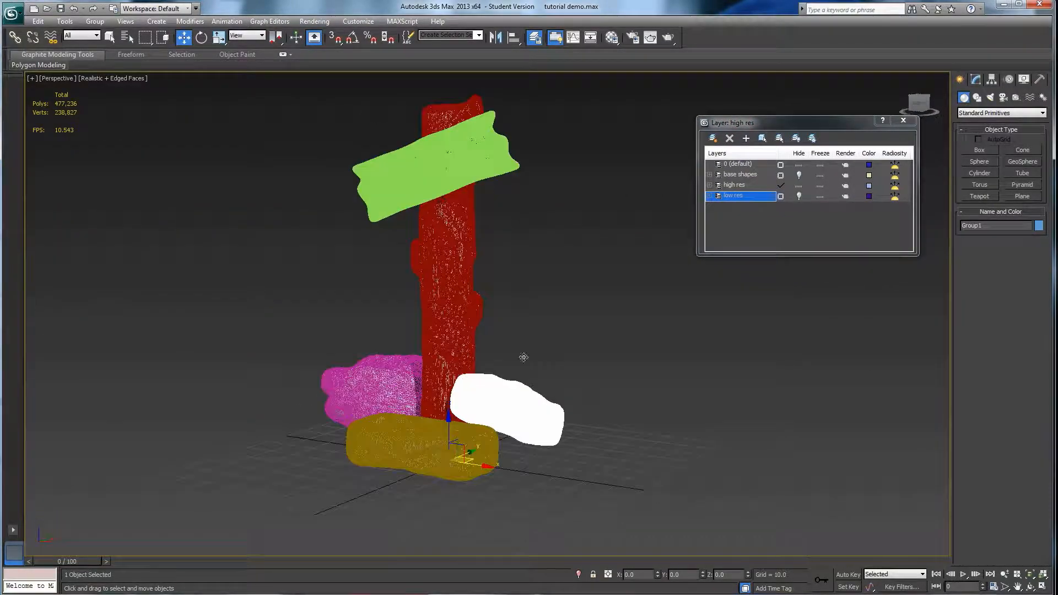
pyautogui.click(739, 186)
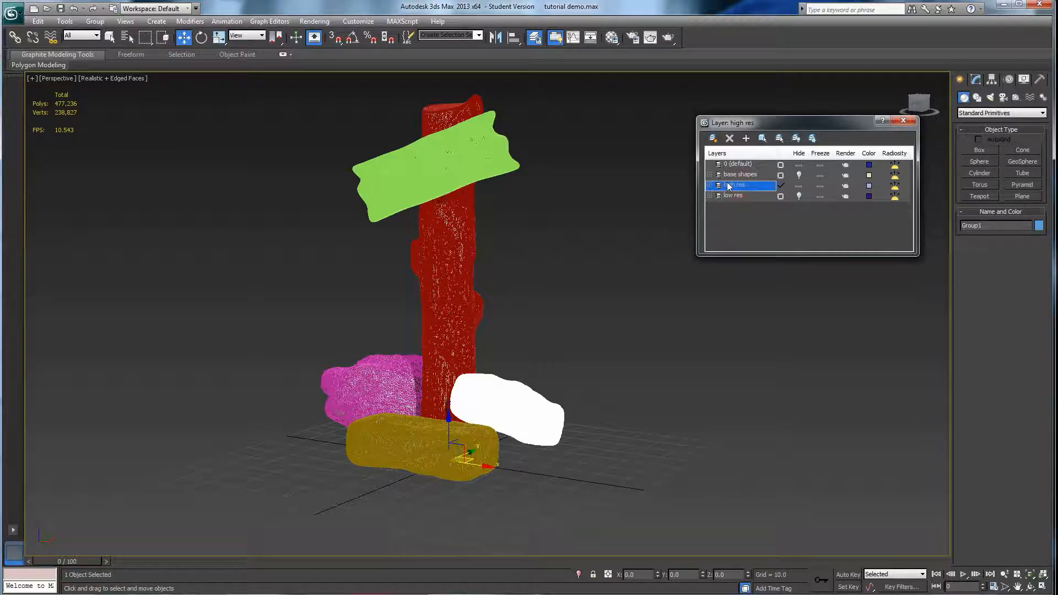
pyautogui.click(799, 185)
pyautogui.click(799, 176)
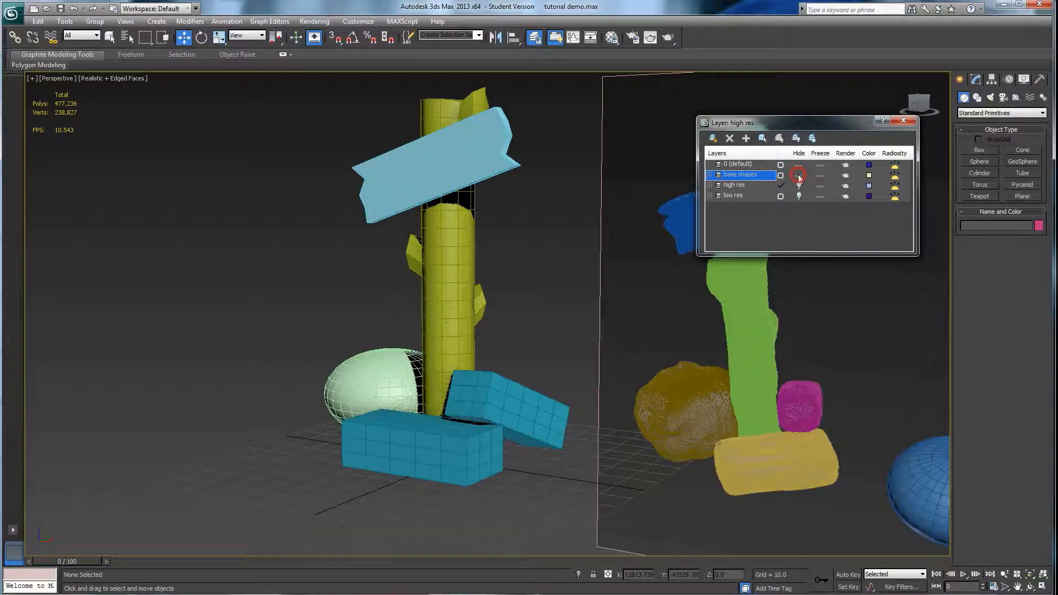
pyautogui.click(798, 186)
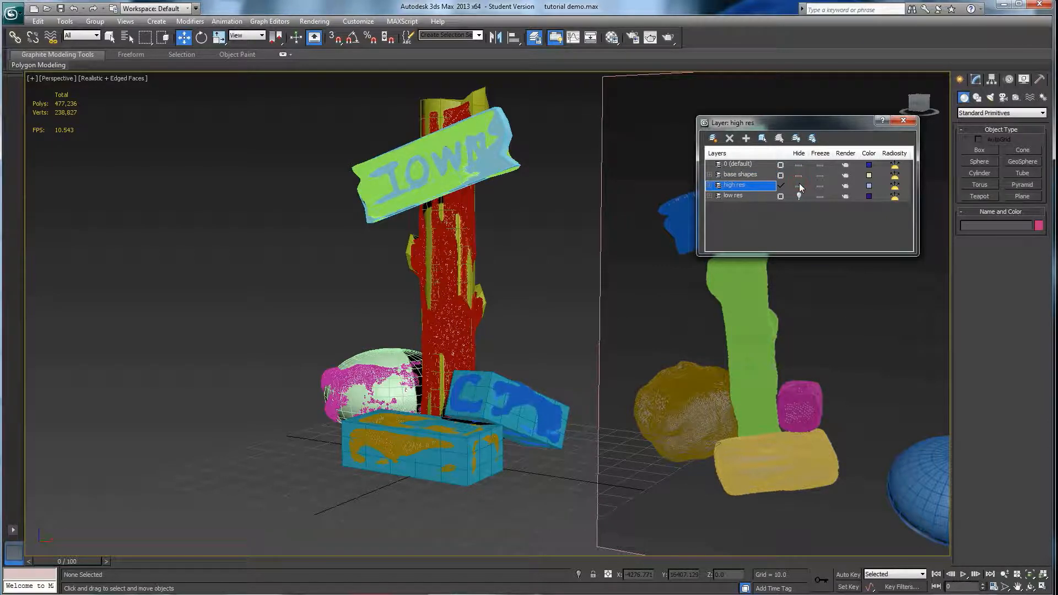
pyautogui.click(797, 196)
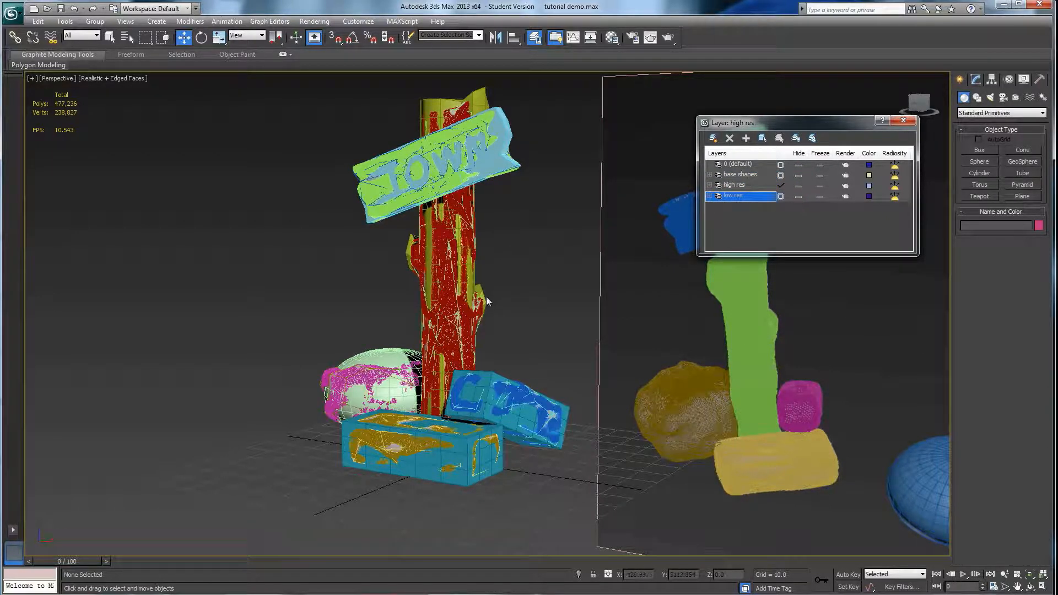
# Step: Inspect the overlapping models around the stones, make base shapes the current layer and hide it
pyautogui.keyDown('alt'); pyautogui.moveTo(453, 380); pyautogui.dragTo(371, 282, button='middle'); pyautogui.keyUp('alt')
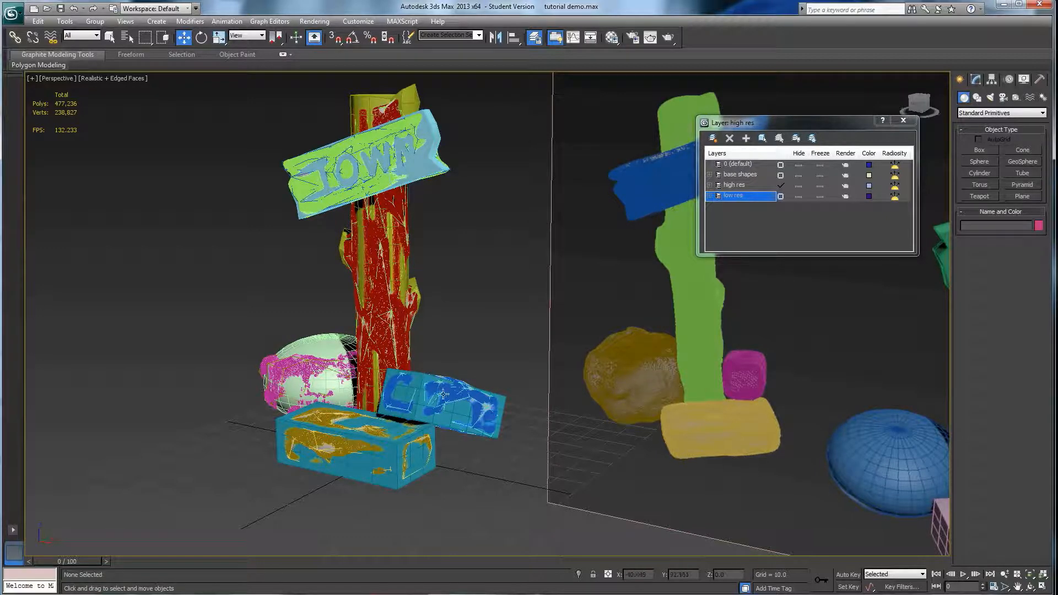
pyautogui.scroll(10, 538, 324)
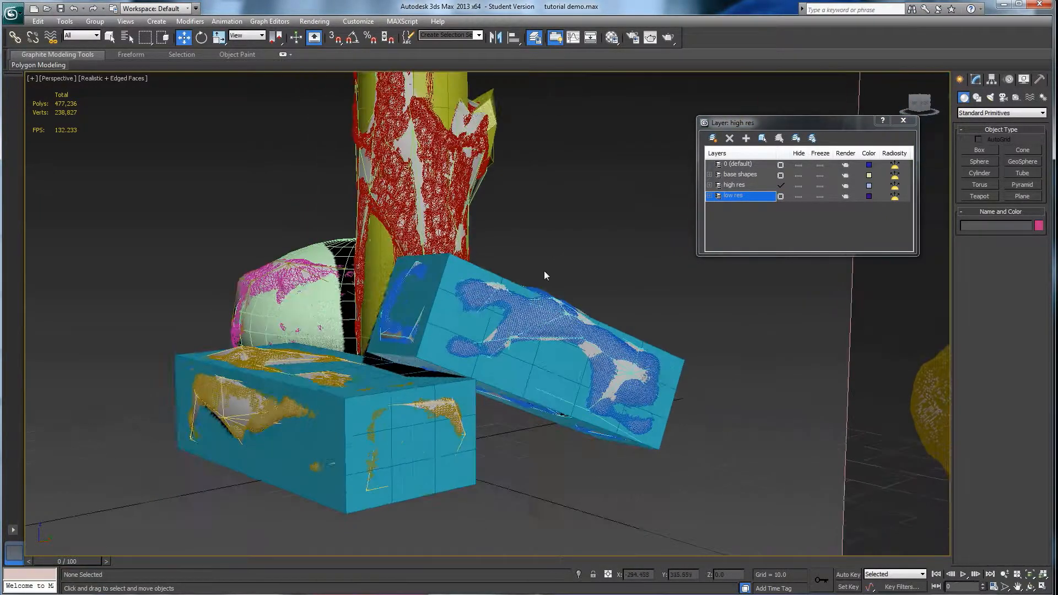
pyautogui.keyDown('alt'); pyautogui.moveTo(505, 318); pyautogui.dragTo(441, 386, button='middle'); pyautogui.keyUp('alt')
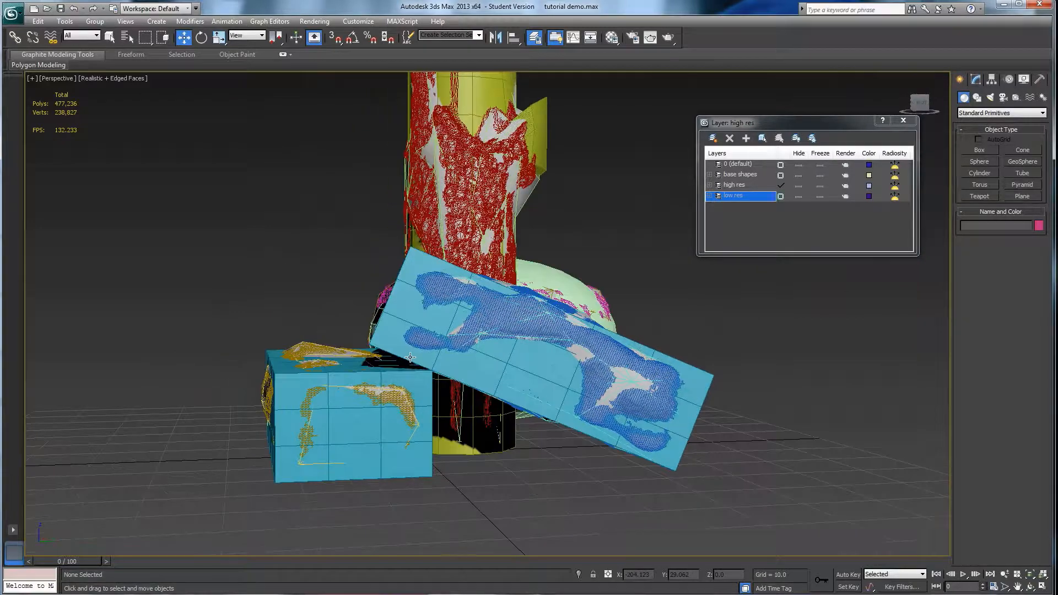
pyautogui.click(780, 174)
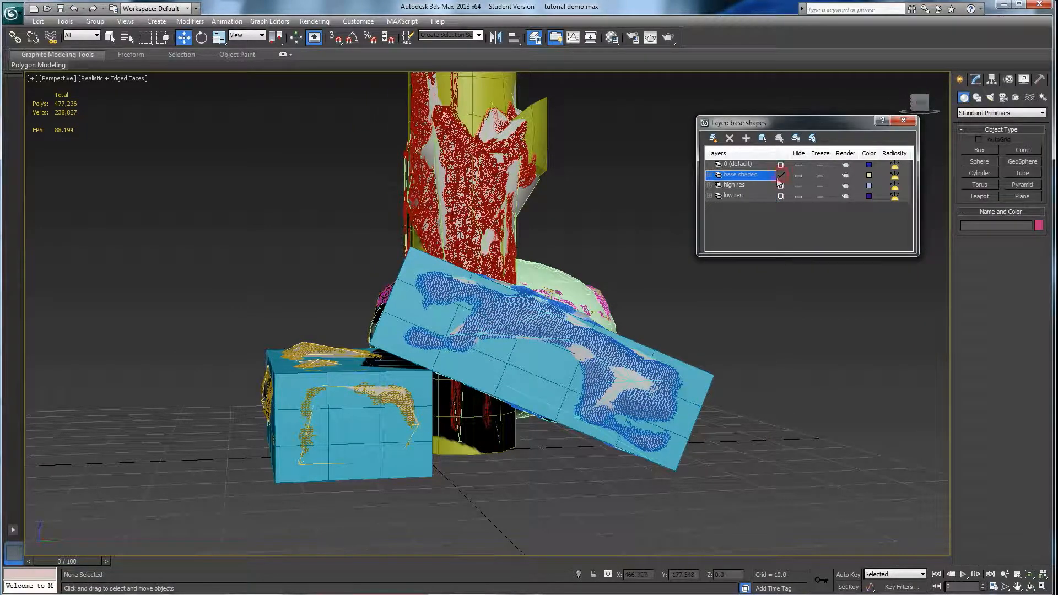
pyautogui.click(798, 174)
# Step: Select the high res and low res versions of the right stone together and inspect how they overlap from several angles
pyautogui.keyDown('alt'); pyautogui.moveTo(542, 376); pyautogui.dragTo(507, 373, button='middle'); pyautogui.keyUp('alt')
pyautogui.keyDown('alt'); pyautogui.moveTo(412, 378); pyautogui.dragTo(498, 427, button='middle'); pyautogui.keyUp('alt')
pyautogui.moveTo(763, 467); pyautogui.dragTo(594, 304)
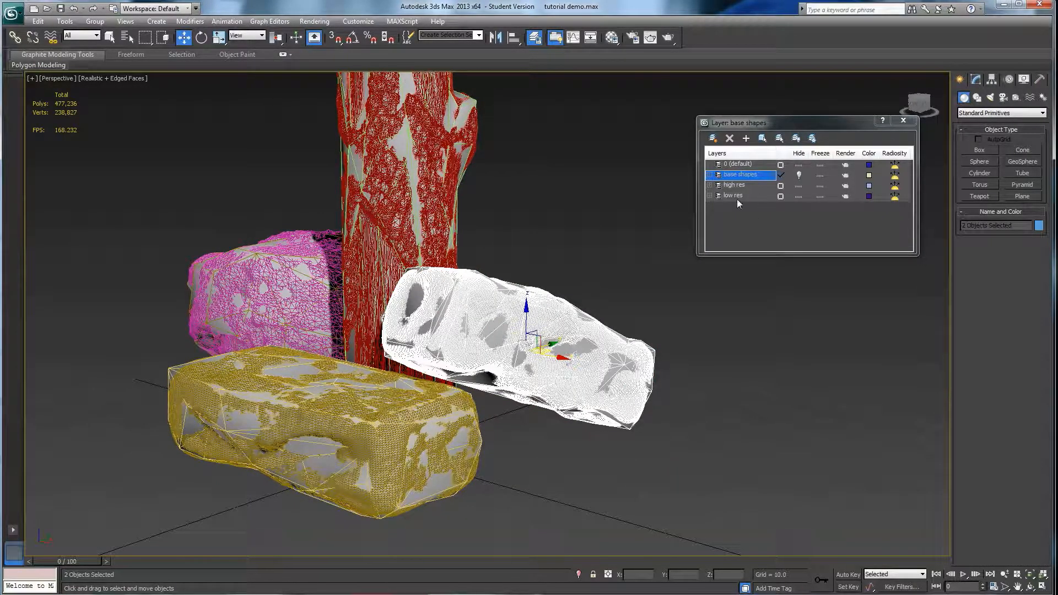
pyautogui.keyDown('alt'); pyautogui.moveTo(623, 312); pyautogui.dragTo(594, 300, button='middle'); pyautogui.keyUp('alt')
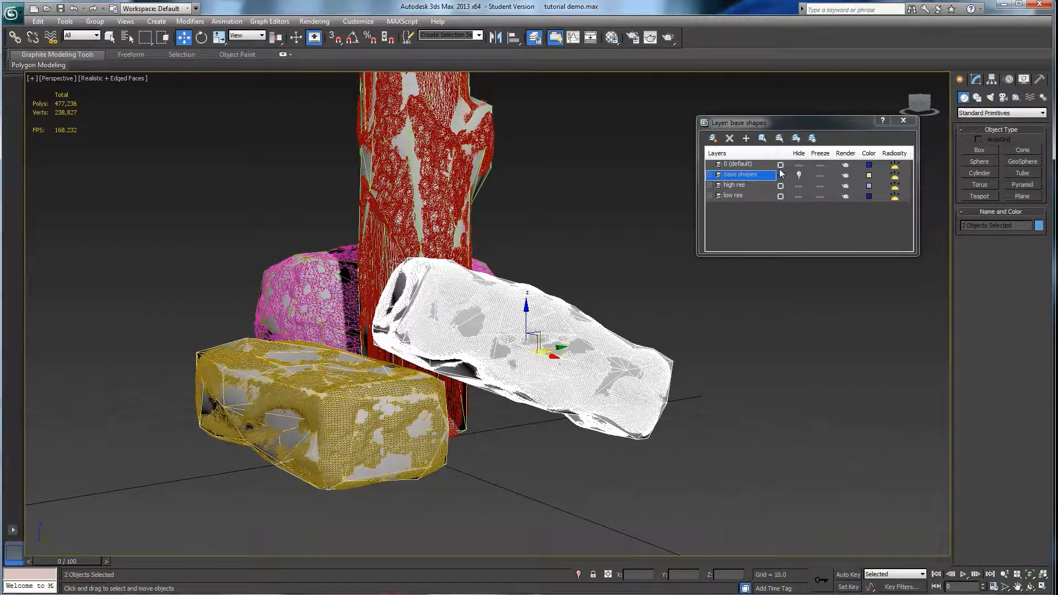
pyautogui.keyDown('alt'); pyautogui.moveTo(581, 324); pyautogui.dragTo(559, 343, button='middle'); pyautogui.keyUp('alt')
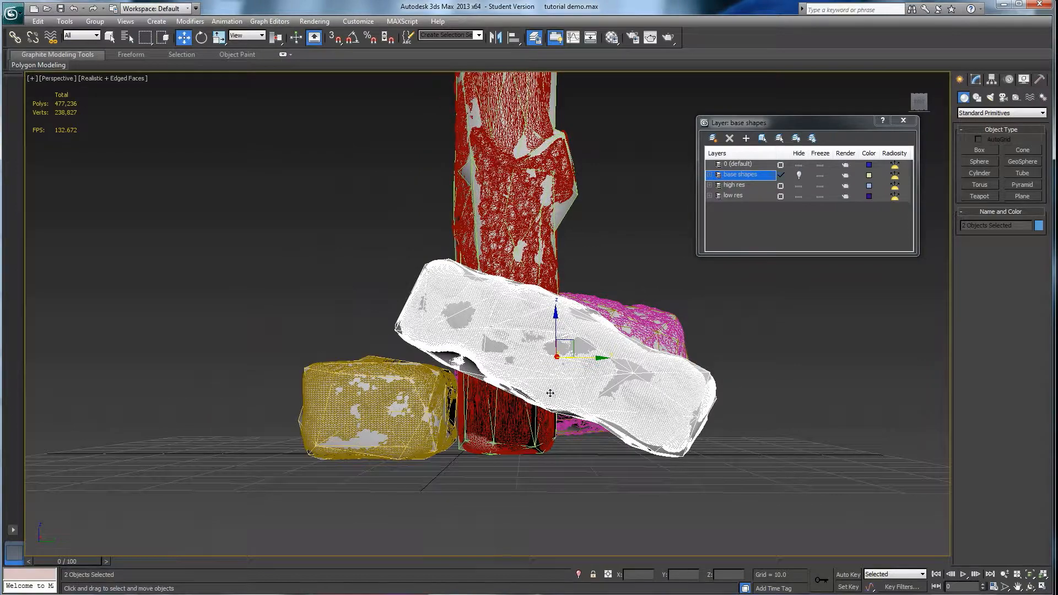
pyautogui.scroll(3, 558, 353)
pyautogui.keyDown('alt'); pyautogui.moveTo(552, 400); pyautogui.dragTo(575, 396, button='middle'); pyautogui.keyUp('alt')
# Step: Try moving the low res right stone upward on its own, and undo the move
pyautogui.click(805, 315)
pyautogui.click(619, 362)
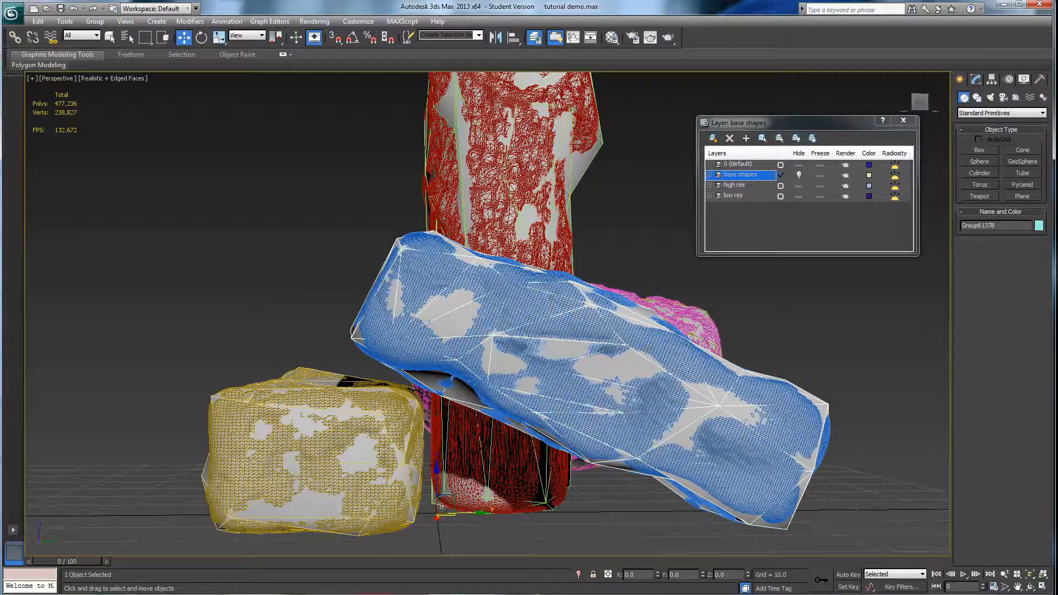
pyautogui.moveTo(438, 485); pyautogui.dragTo(439, 425)
pyautogui.hotkey('ctrl', 'z')
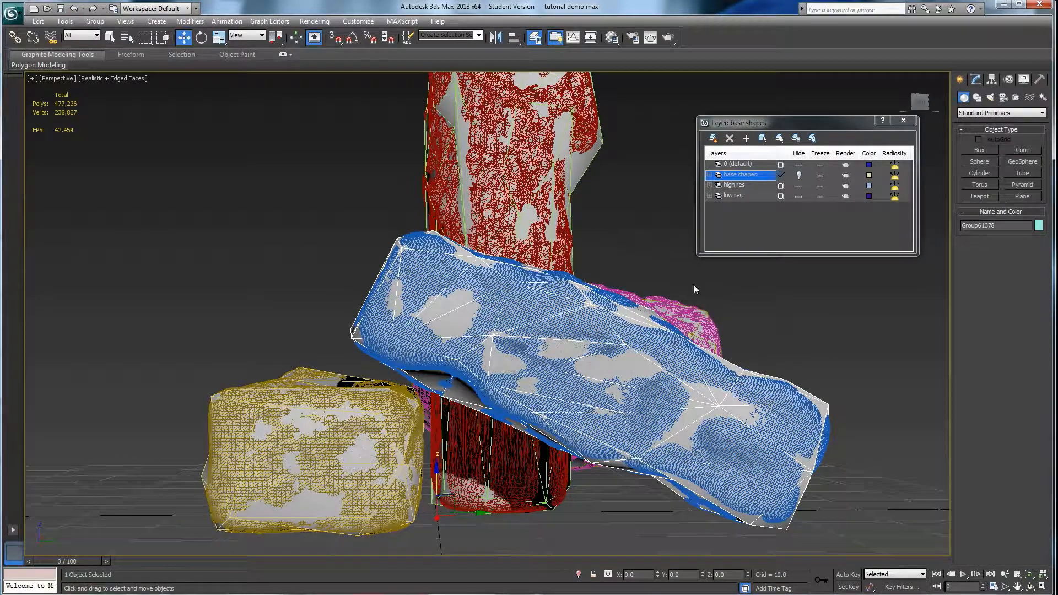
# Step: Reselect both the low res and high res right stones as one overlapping pair
pyautogui.keyDown('alt'); pyautogui.moveTo(602, 389); pyautogui.dragTo(739, 418, button='middle'); pyautogui.keyUp('alt')
pyautogui.moveTo(856, 460); pyautogui.dragTo(747, 347)
pyautogui.keyDown('alt'); pyautogui.moveTo(693, 428); pyautogui.dragTo(677, 447, button='middle'); pyautogui.keyUp('alt')
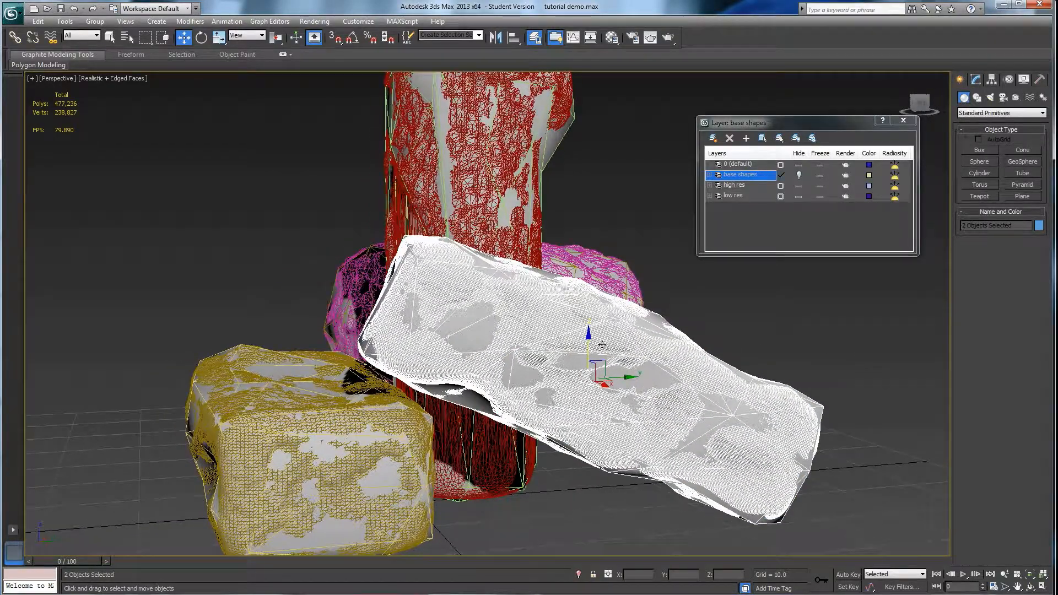
# Step: Inspect the overlapping high res and low res right stones from several angles and clear the selection
pyautogui.moveTo(588, 335); pyautogui.dragTo(588, 352)
pyautogui.keyDown('alt'); pyautogui.moveTo(588, 351); pyautogui.dragTo(593, 386, button='middle'); pyautogui.keyUp('alt')
pyautogui.keyDown('alt'); pyautogui.moveTo(453, 441); pyautogui.dragTo(485, 444, button='middle'); pyautogui.keyUp('alt')
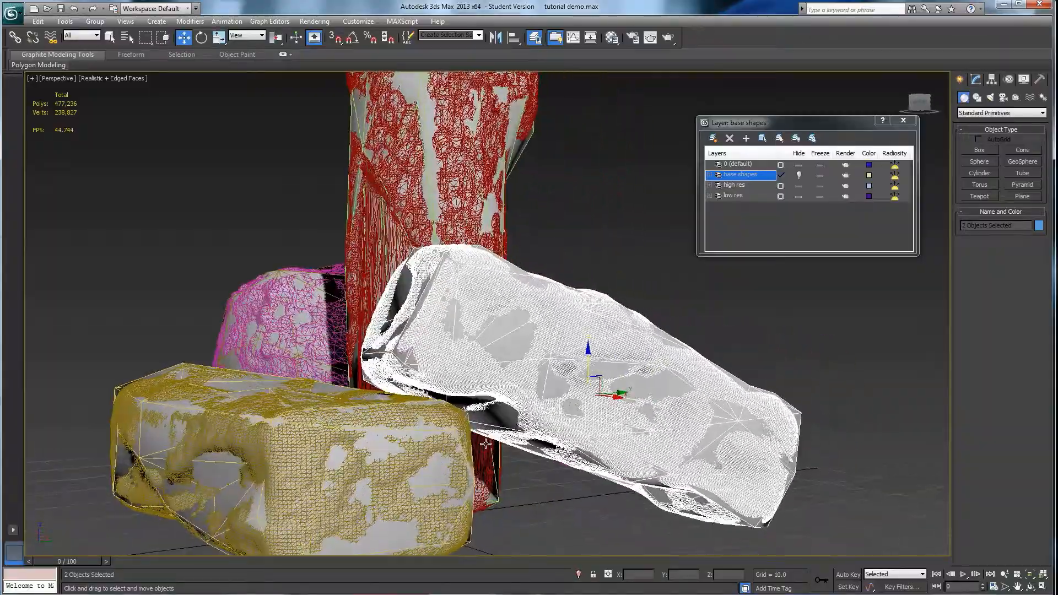
pyautogui.keyDown('alt'); pyautogui.moveTo(568, 380); pyautogui.dragTo(479, 456, button='middle'); pyautogui.keyUp('alt')
pyautogui.scroll(-5, 533, 419)
pyautogui.moveTo(515, 342); pyautogui.dragTo(584, 219, button='middle')
pyautogui.keyDown('alt'); pyautogui.moveTo(523, 477); pyautogui.dragTo(628, 360, button='middle'); pyautogui.keyUp('alt')
pyautogui.keyDown('alt'); pyautogui.moveTo(628, 403); pyautogui.dragTo(788, 325, button='middle'); pyautogui.keyUp('alt')
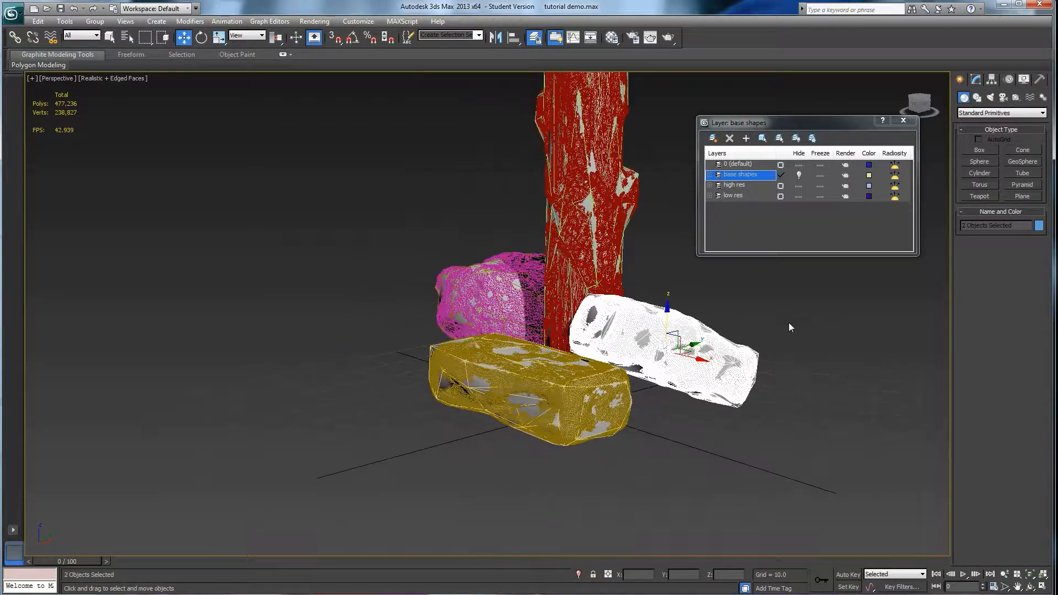
pyautogui.click(788, 316)
# Step: Examine how the high res and low res versions of the wooden post, the TOWN sign and the stones overlap
pyautogui.keyDown('alt'); pyautogui.moveTo(570, 229); pyautogui.dragTo(542, 426, button='middle'); pyautogui.keyUp('alt')
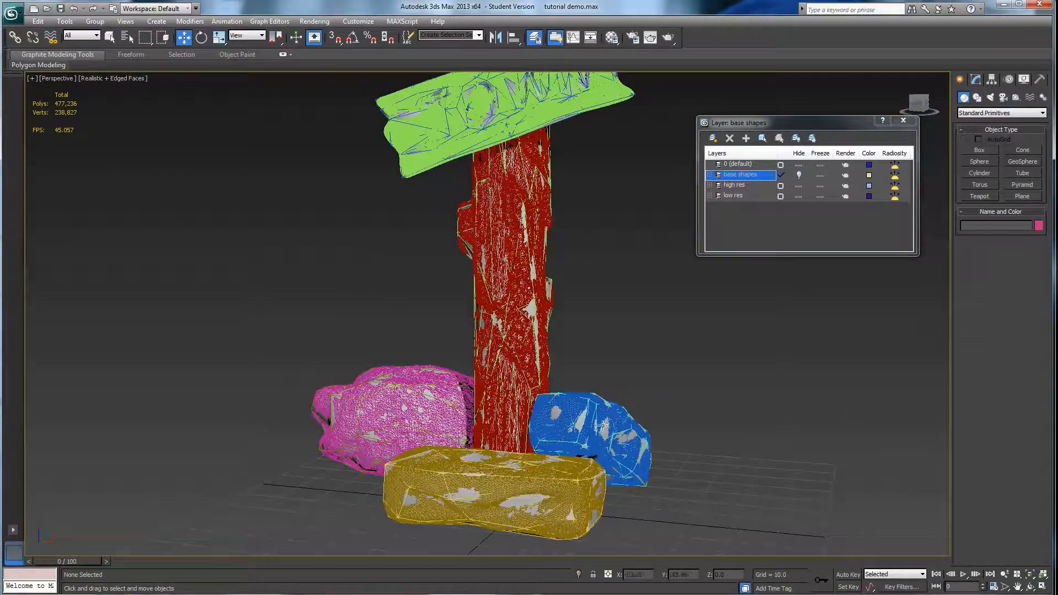
pyautogui.keyDown('alt'); pyautogui.moveTo(499, 353); pyautogui.dragTo(508, 409, button='middle'); pyautogui.keyUp('alt')
pyautogui.keyDown('alt'); pyautogui.moveTo(531, 375); pyautogui.dragTo(509, 336, button='middle'); pyautogui.keyUp('alt')
pyautogui.moveTo(393, 213); pyautogui.dragTo(516, 297, button='middle')
pyautogui.scroll(5, 533, 316)
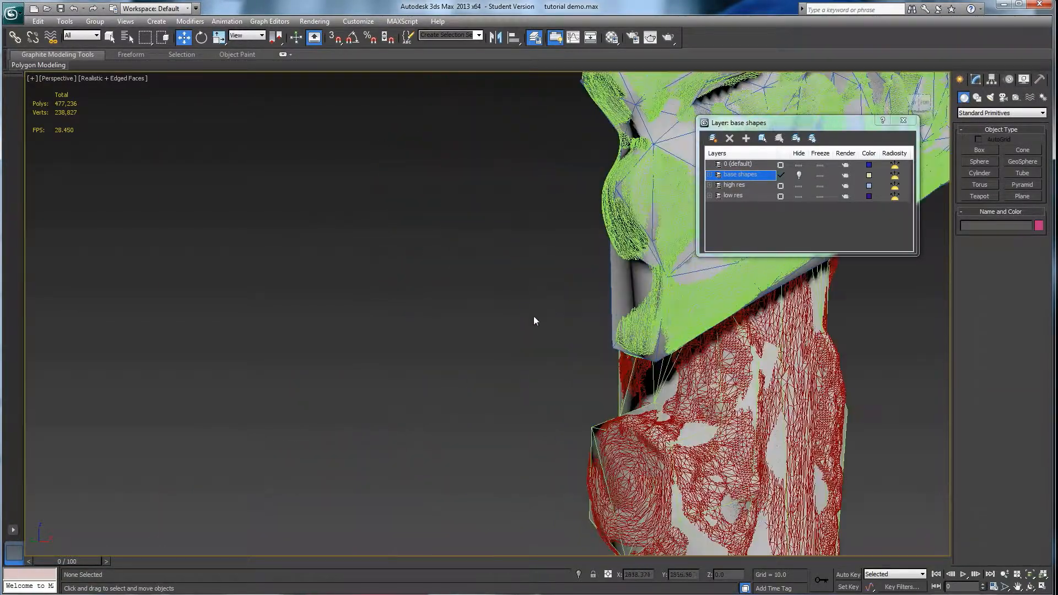
pyautogui.keyDown('alt'); pyautogui.moveTo(621, 271); pyautogui.dragTo(711, 326, button='middle'); pyautogui.keyUp('alt')
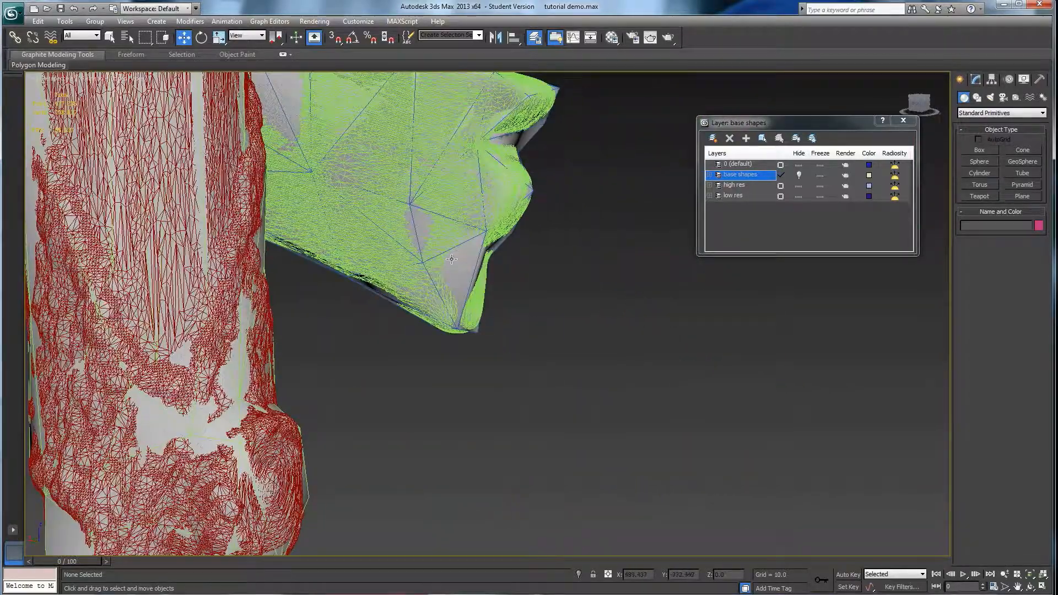
pyautogui.keyDown('alt'); pyautogui.moveTo(453, 260); pyautogui.dragTo(494, 289, button='middle'); pyautogui.keyUp('alt')
pyautogui.scroll(-4, 558, 295)
pyautogui.scroll(-2, 494, 290)
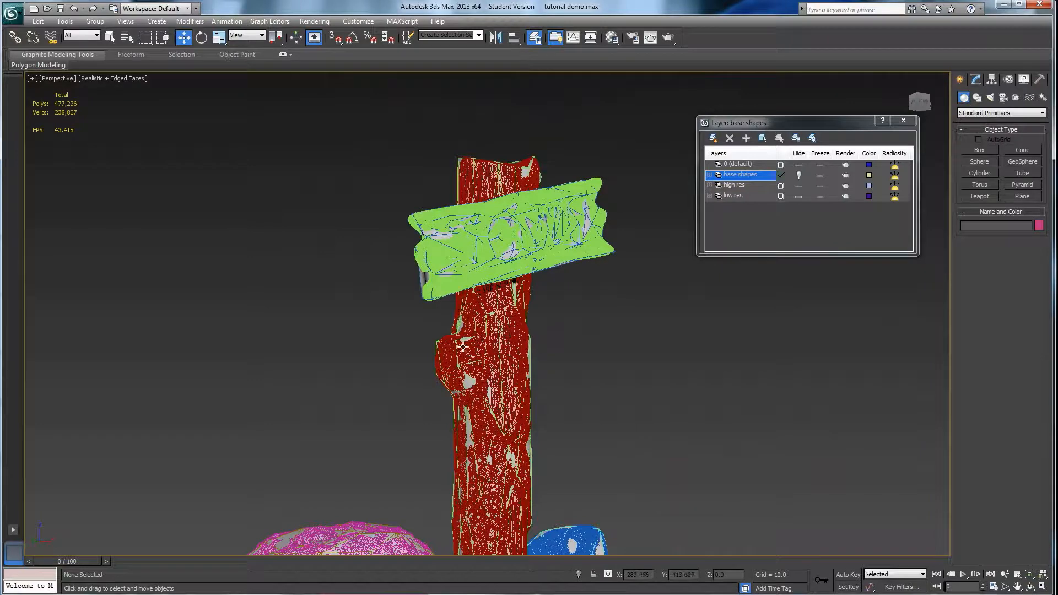
pyautogui.scroll(-3, 457, 366)
pyautogui.keyDown('alt'); pyautogui.moveTo(463, 347); pyautogui.dragTo(450, 308, button='middle'); pyautogui.keyUp('alt')
pyautogui.keyDown('alt'); pyautogui.moveTo(449, 308); pyautogui.dragTo(446, 339, button='middle'); pyautogui.keyUp('alt')
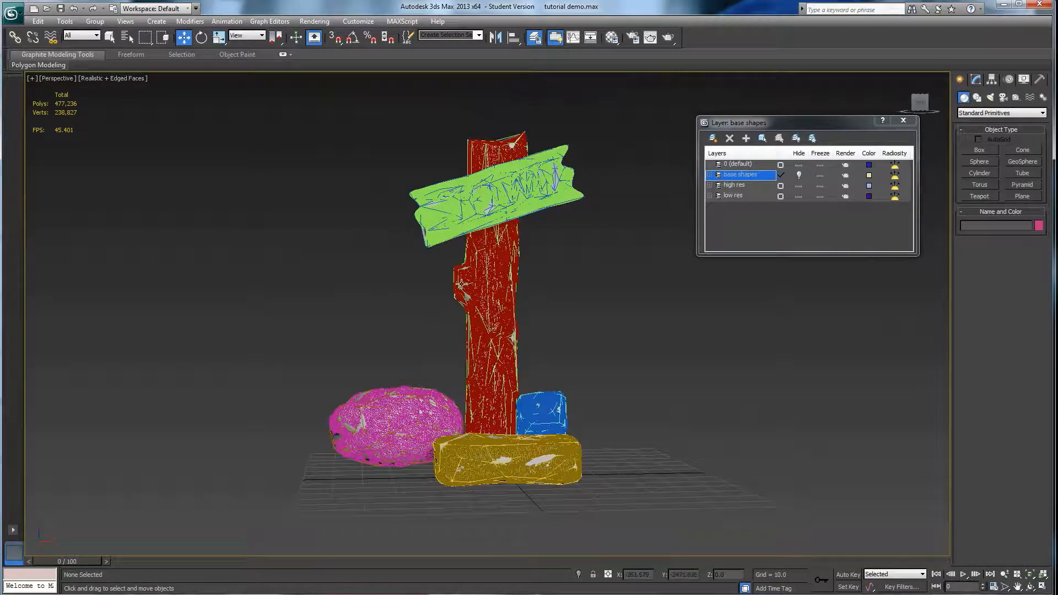
# Step: Hide the high res layer and make low res the current layer
pyautogui.click(798, 186)
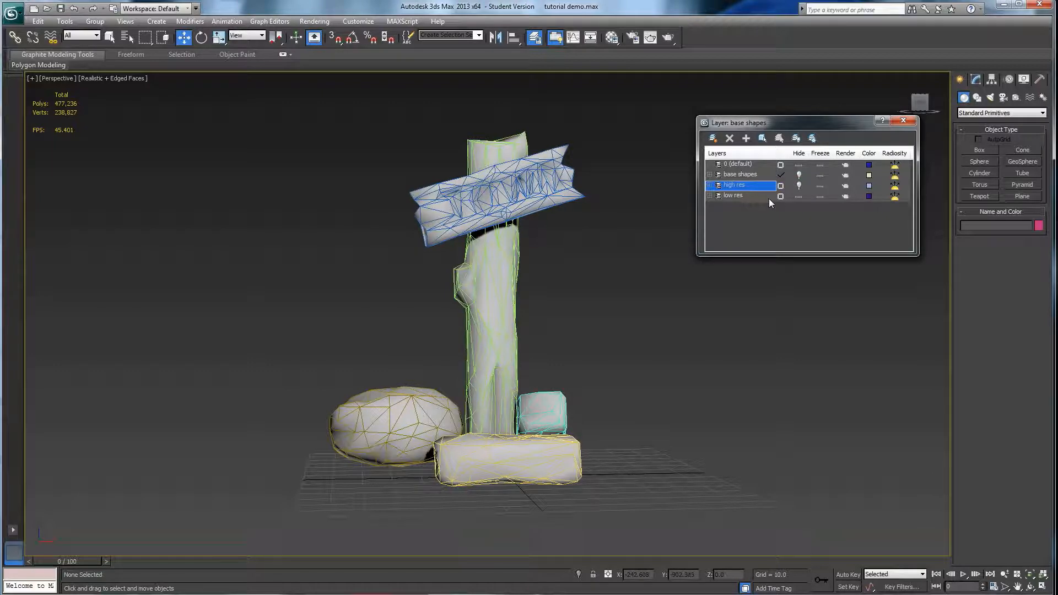
pyautogui.click(780, 196)
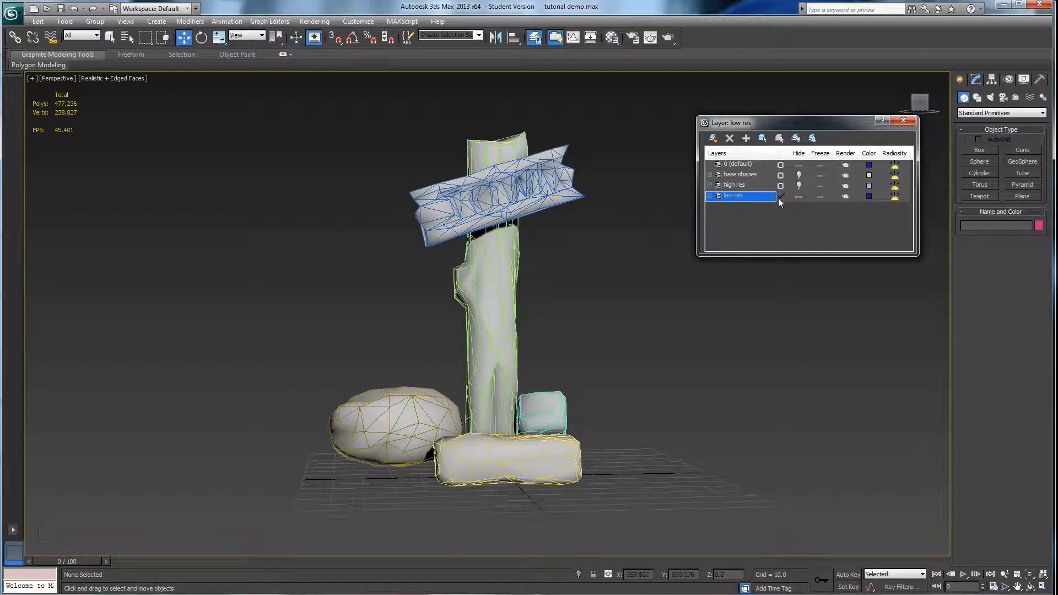
pyautogui.keyDown('alt'); pyautogui.moveTo(520, 325); pyautogui.dragTo(469, 342, button='middle'); pyautogui.keyUp('alt')
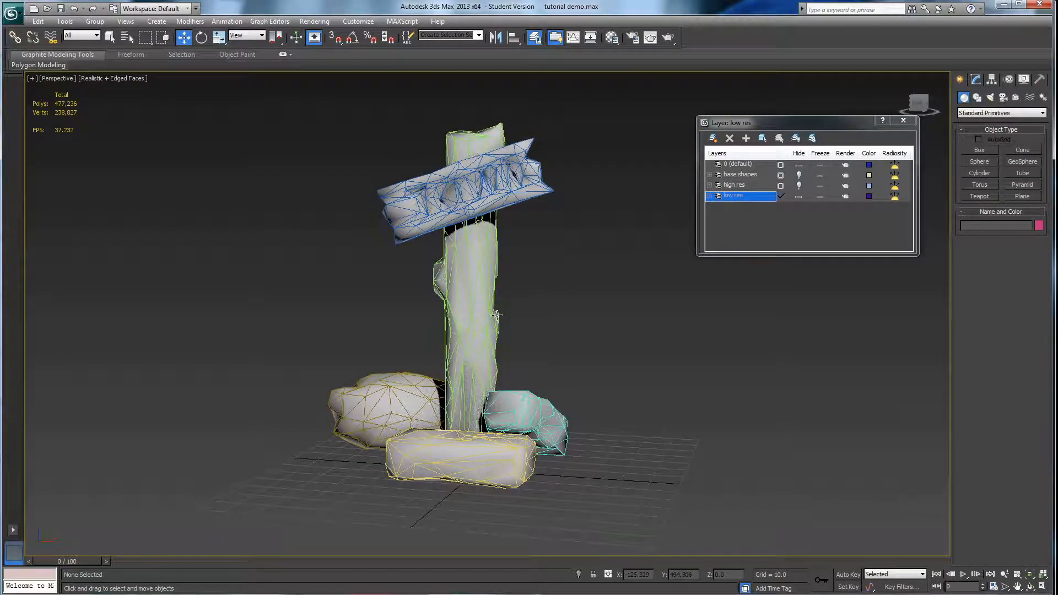
pyautogui.keyDown('alt'); pyautogui.moveTo(557, 240); pyautogui.dragTo(633, 142, button='middle'); pyautogui.keyUp('alt')
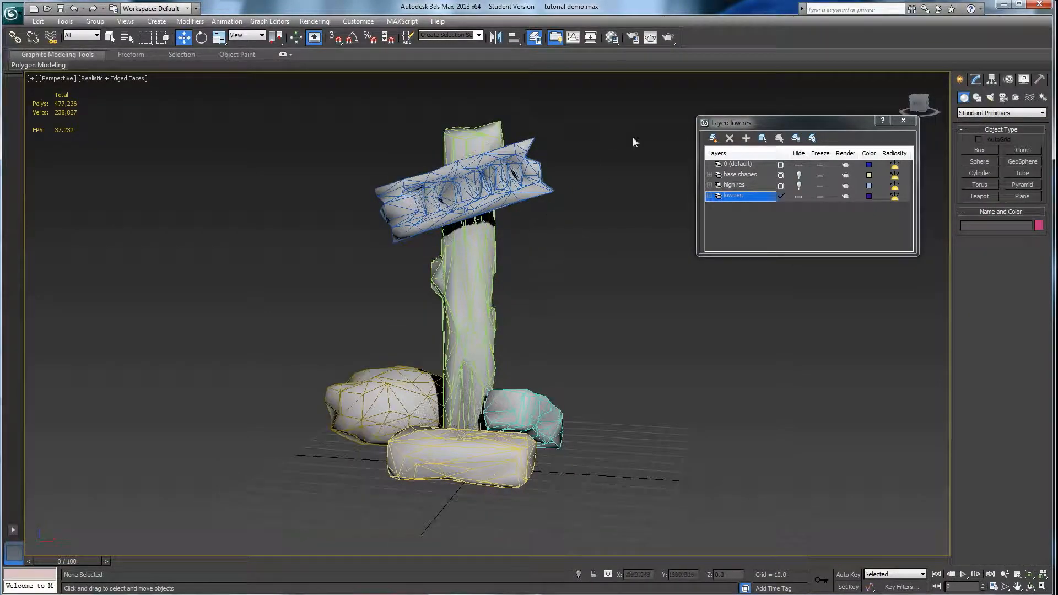
# Step: Open the Material Editor, select the 02 - Default material and expand its map settings
pyautogui.click(612, 39)
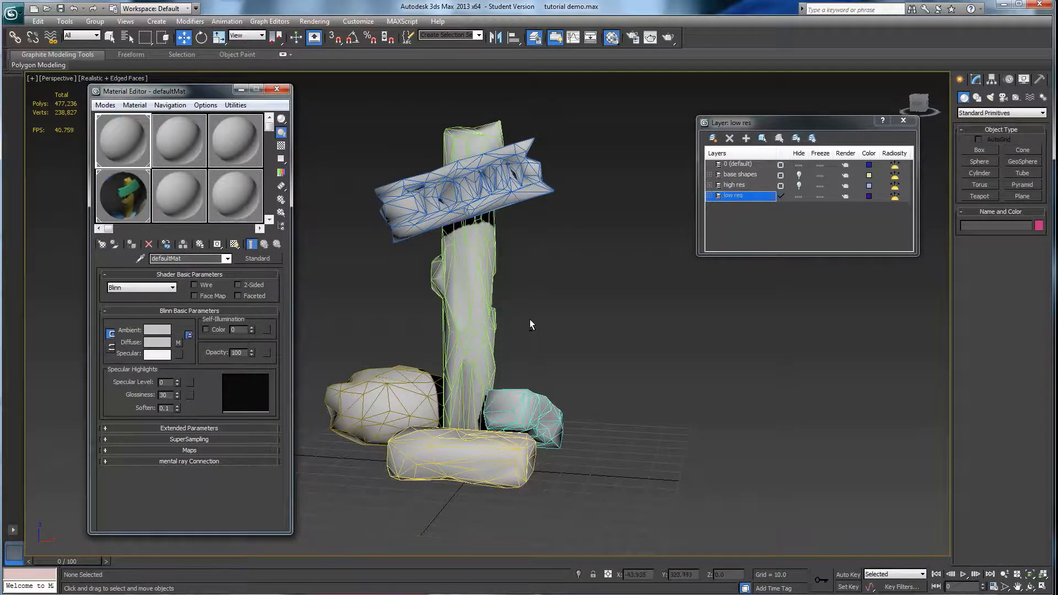
pyautogui.keyDown('alt'); pyautogui.moveTo(530, 320); pyautogui.dragTo(515, 324, button='middle'); pyautogui.keyUp('alt')
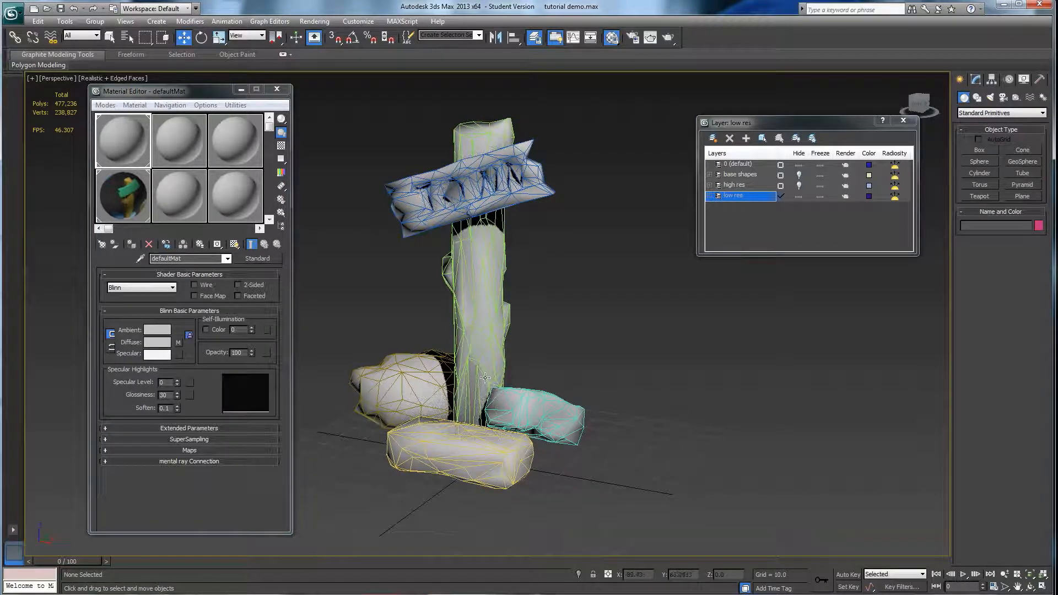
pyautogui.keyDown('alt'); pyautogui.moveTo(504, 230); pyautogui.dragTo(551, 259, button='middle'); pyautogui.keyUp('alt')
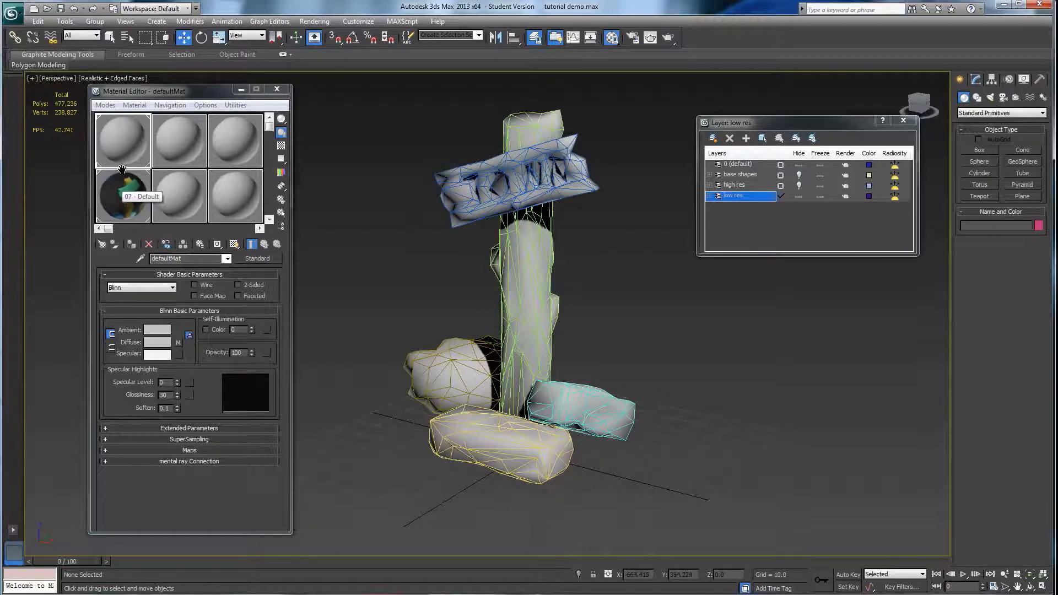
pyautogui.click(176, 138)
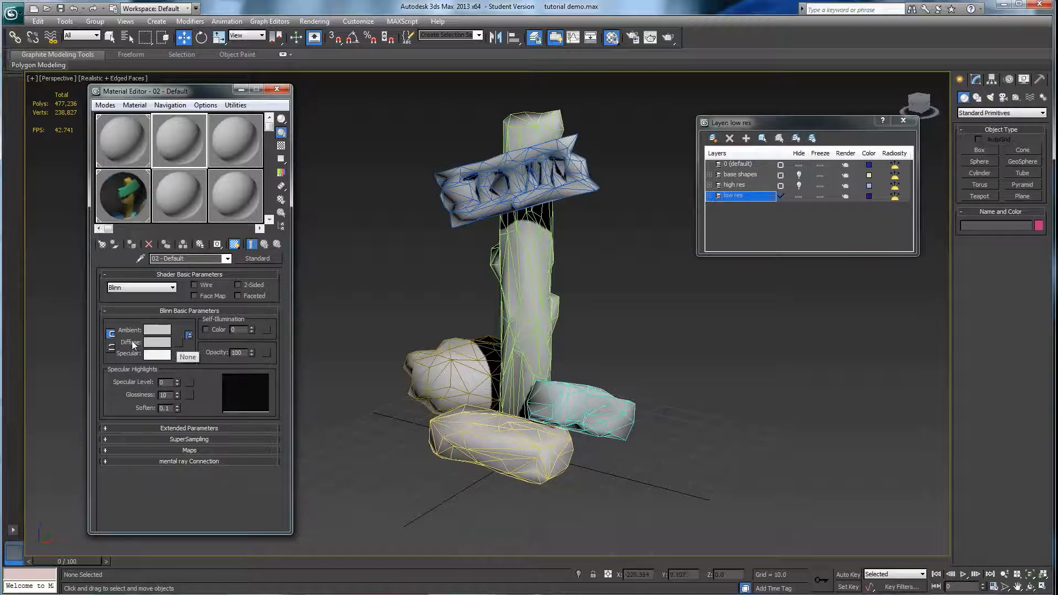
pyautogui.click(189, 450)
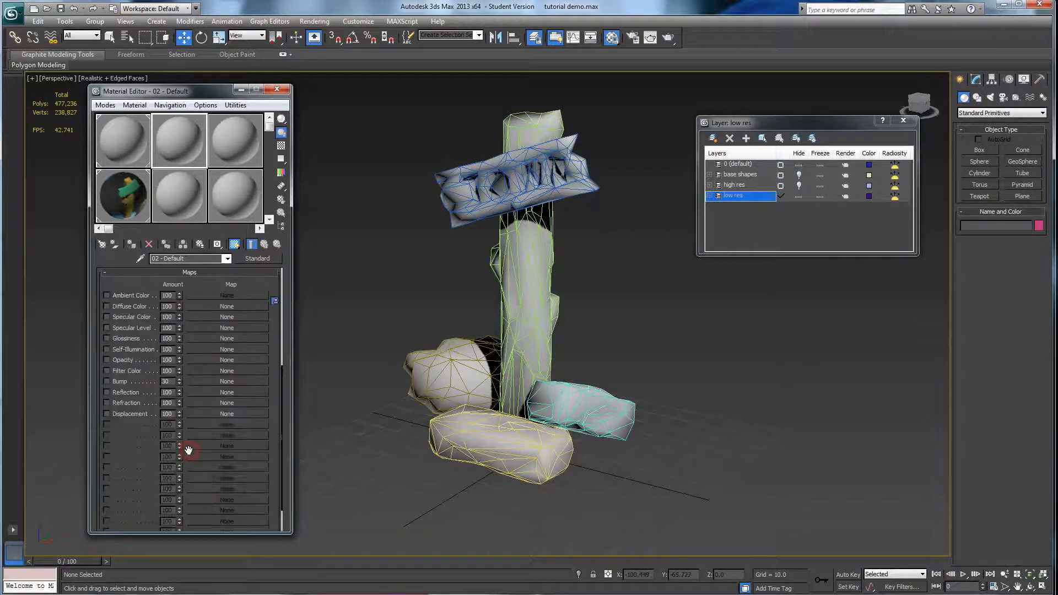
# Step: Assign a Checker map to the material's Diffuse Color and turn on its display in the viewport
pyautogui.click(200, 306)
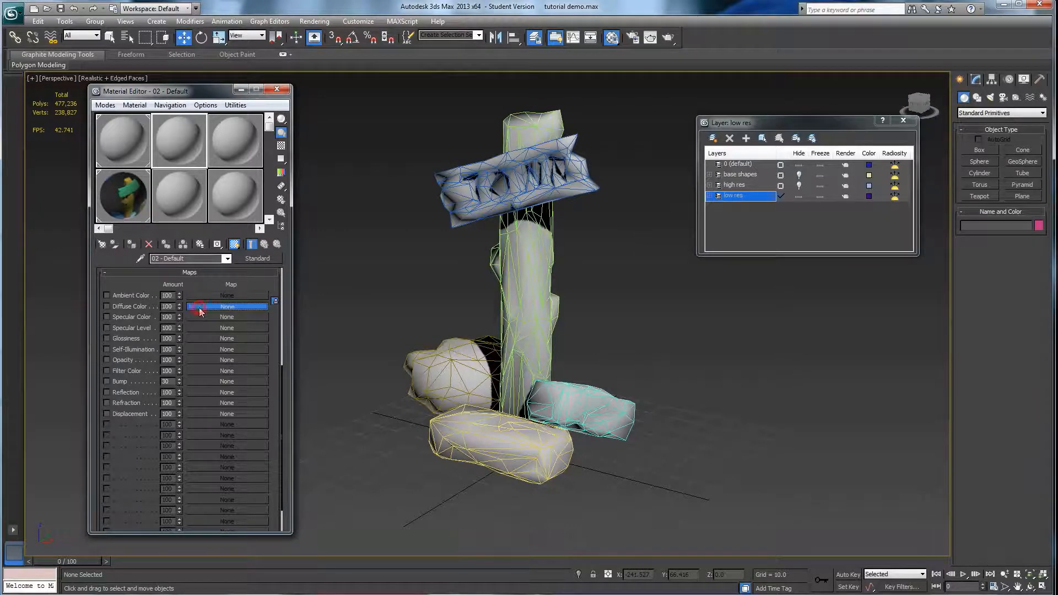
pyautogui.click(444, 126)
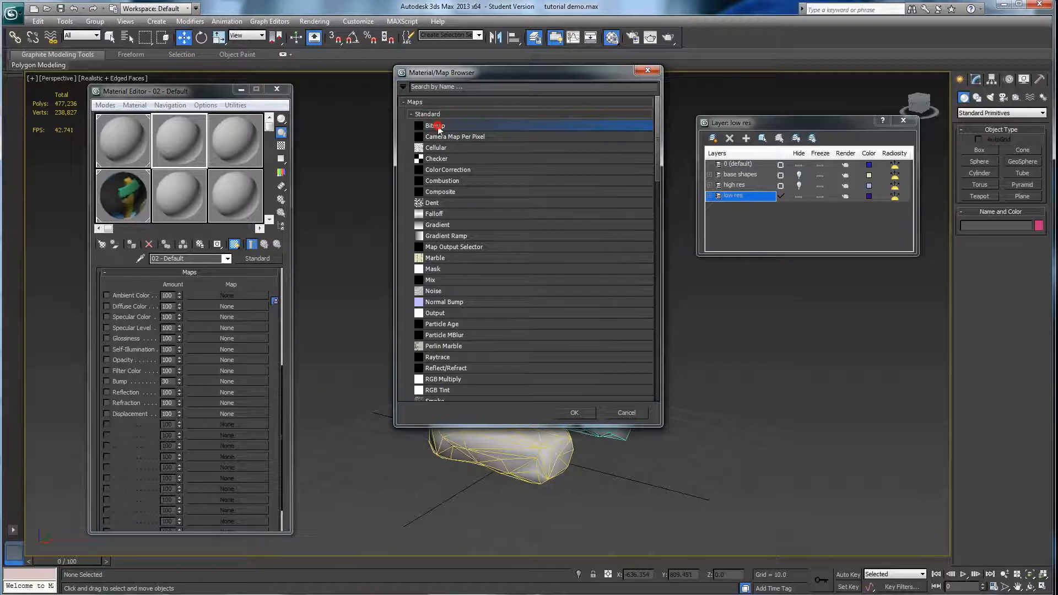
pyautogui.click(436, 160)
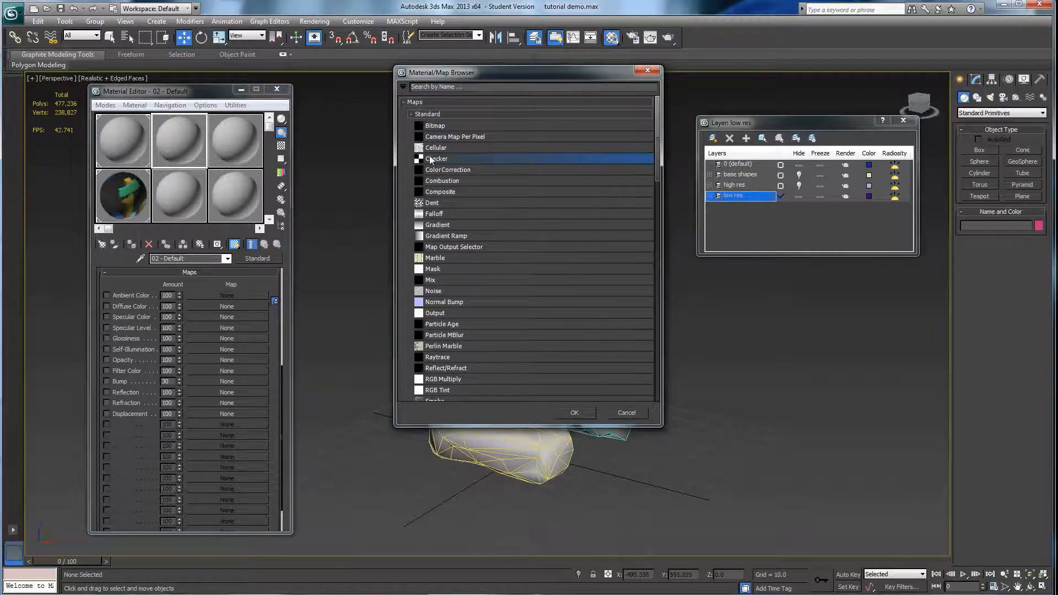
pyautogui.click(574, 413)
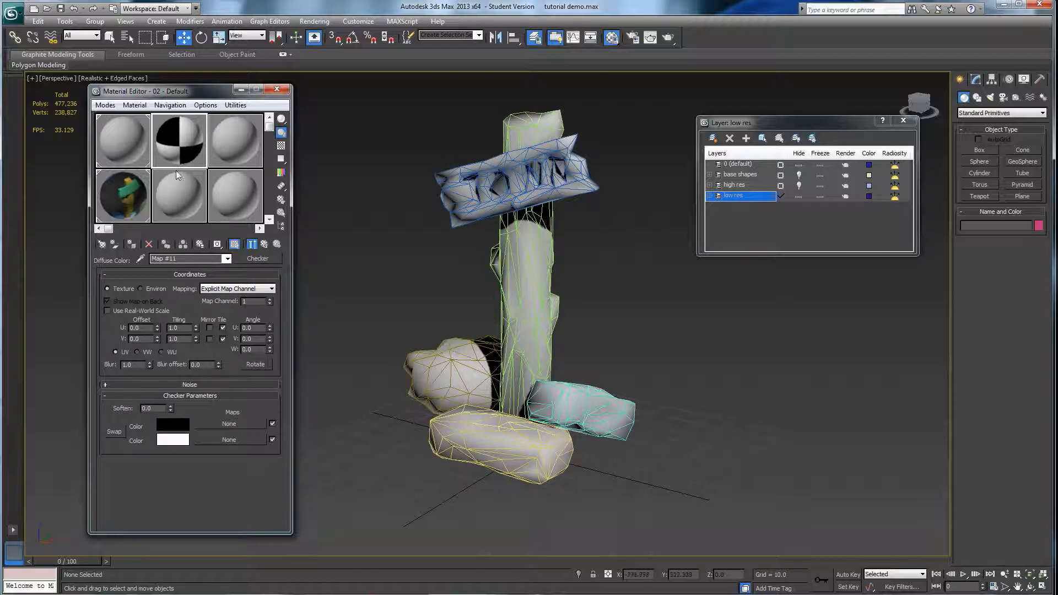
pyautogui.click(265, 244)
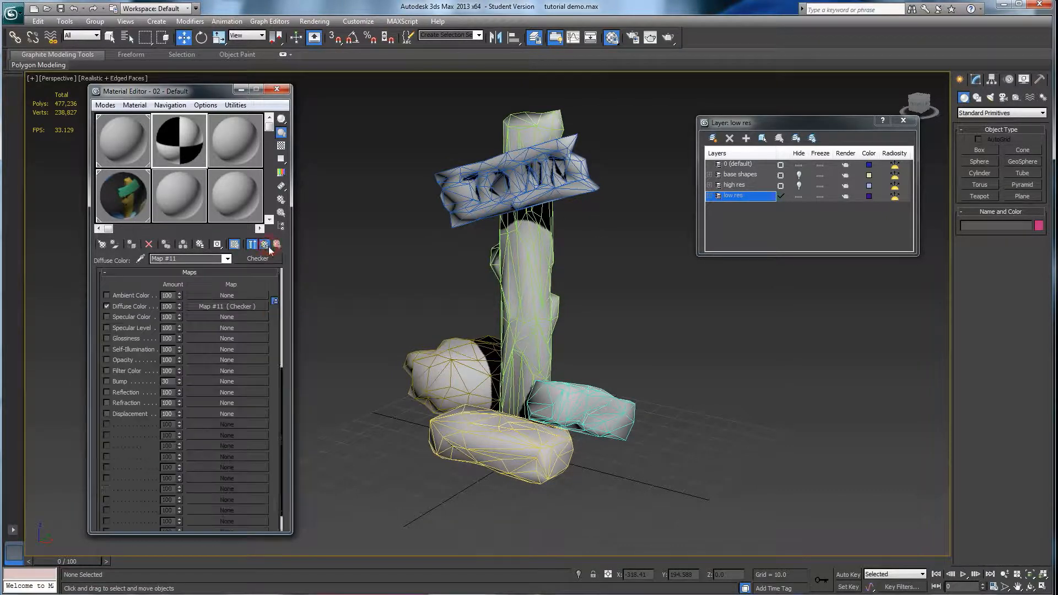
pyautogui.click(234, 244)
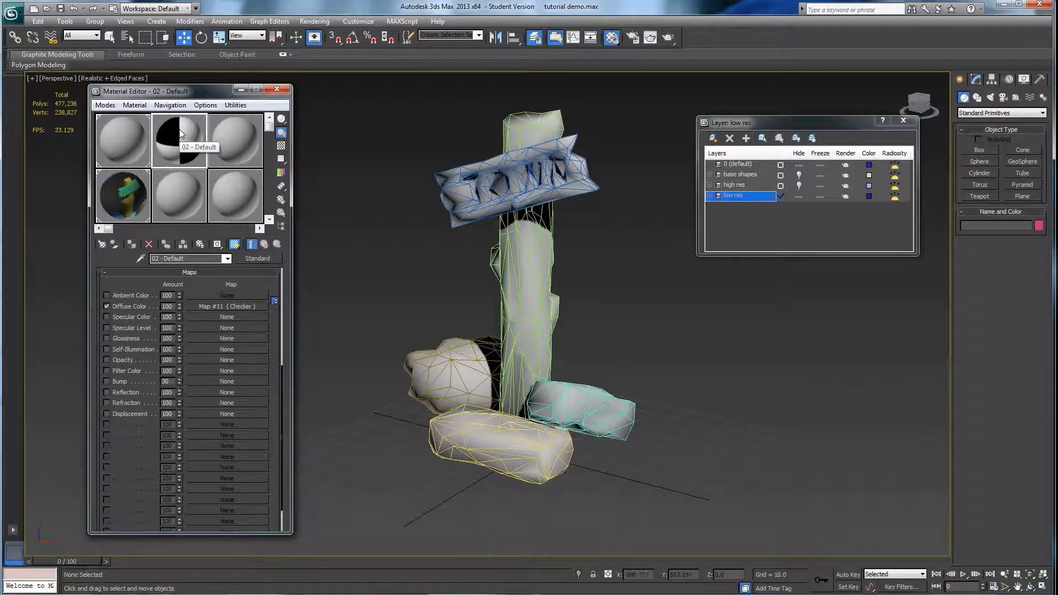
# Step: Apply the checker material to the low res left stone and check its surface up close
pyautogui.moveTo(177, 134); pyautogui.dragTo(448, 369)
pyautogui.keyDown('alt'); pyautogui.moveTo(448, 369); pyautogui.dragTo(441, 243, button='middle'); pyautogui.keyUp('alt')
pyautogui.scroll(5, 504, 388)
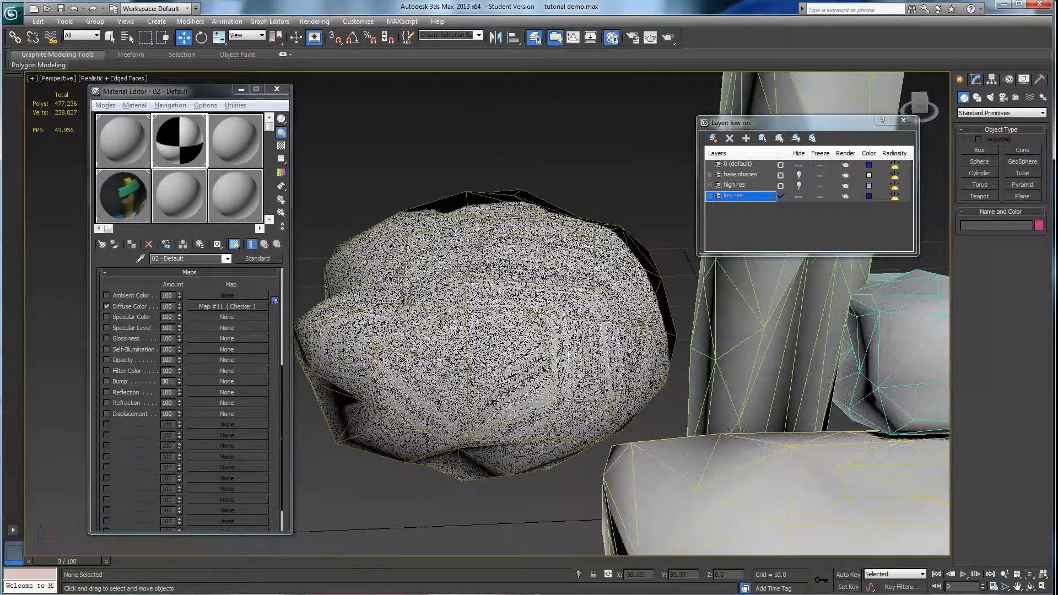
pyautogui.moveTo(438, 388)
pyautogui.keyDown('alt'); pyautogui.mouseDown(button='middle')
pyautogui.moveTo(449, 379)
pyautogui.moveTo(463, 399)
pyautogui.moveTo(509, 370)
pyautogui.moveTo(461, 425)
pyautogui.moveTo(478, 370)
pyautogui.moveTo(457, 381)
pyautogui.moveTo(490, 371)
pyautogui.moveTo(468, 393)
pyautogui.moveTo(443, 379)
pyautogui.mouseUp(button='middle'); pyautogui.keyUp('alt')
pyautogui.scroll(-5, 510, 371)
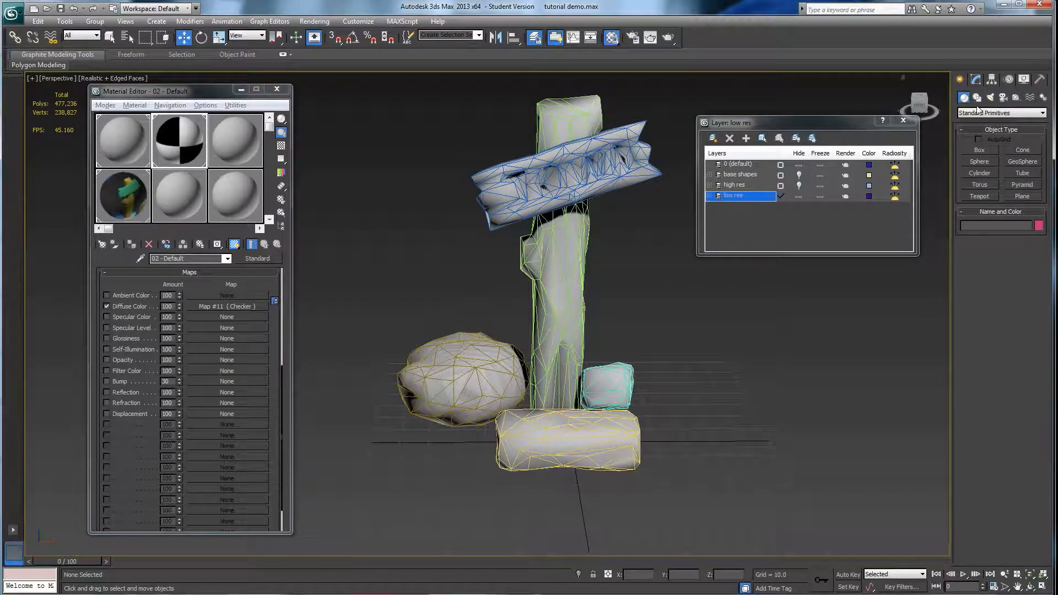
# Step: Close the layer manager and add an Unwrap UVW modifier to the low res left stone
pyautogui.click(888, 125)
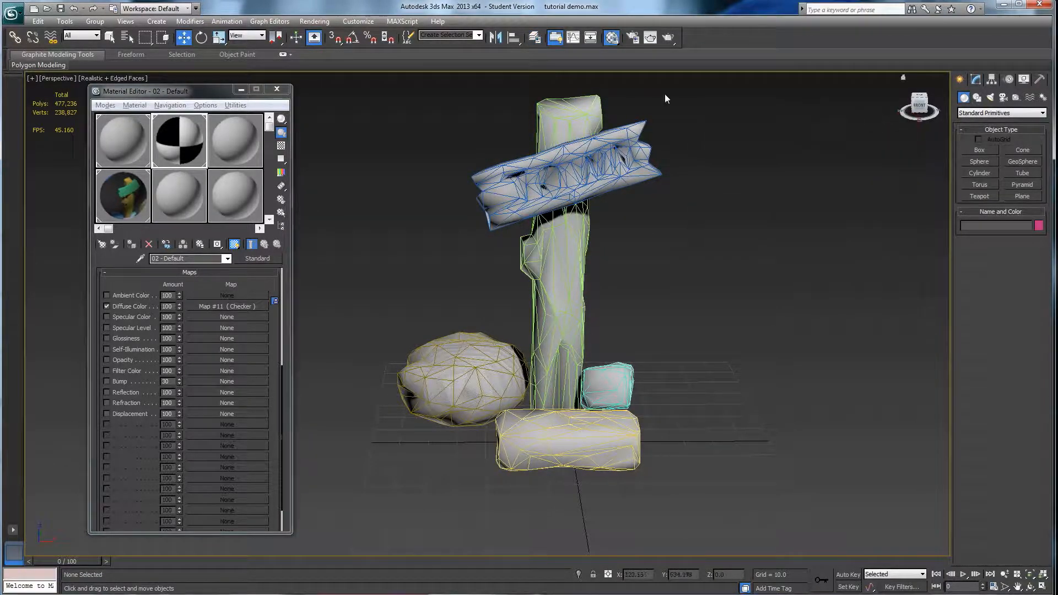
pyautogui.click(971, 79)
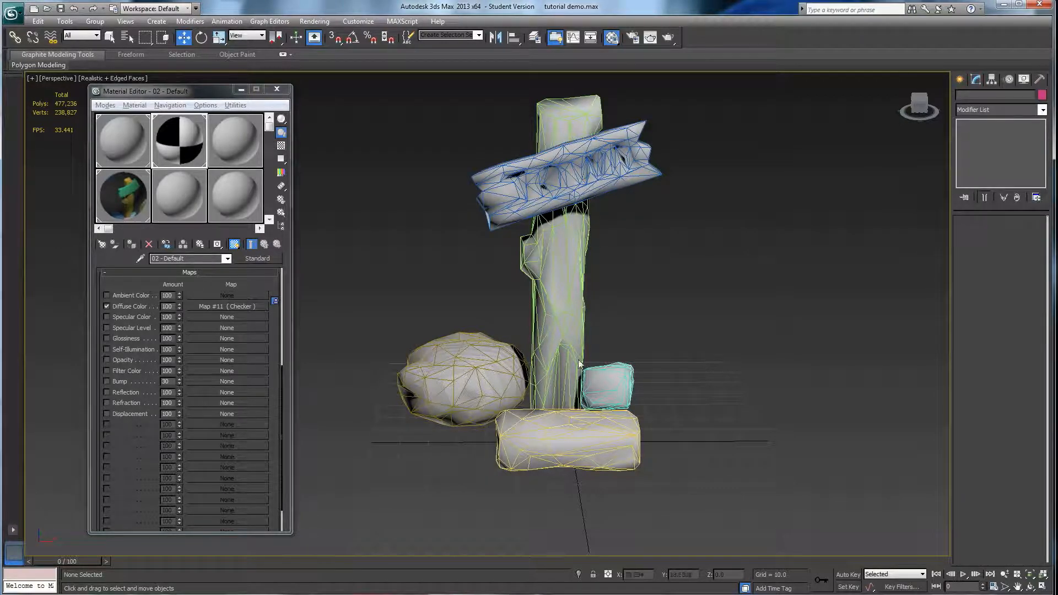
pyautogui.click(436, 373)
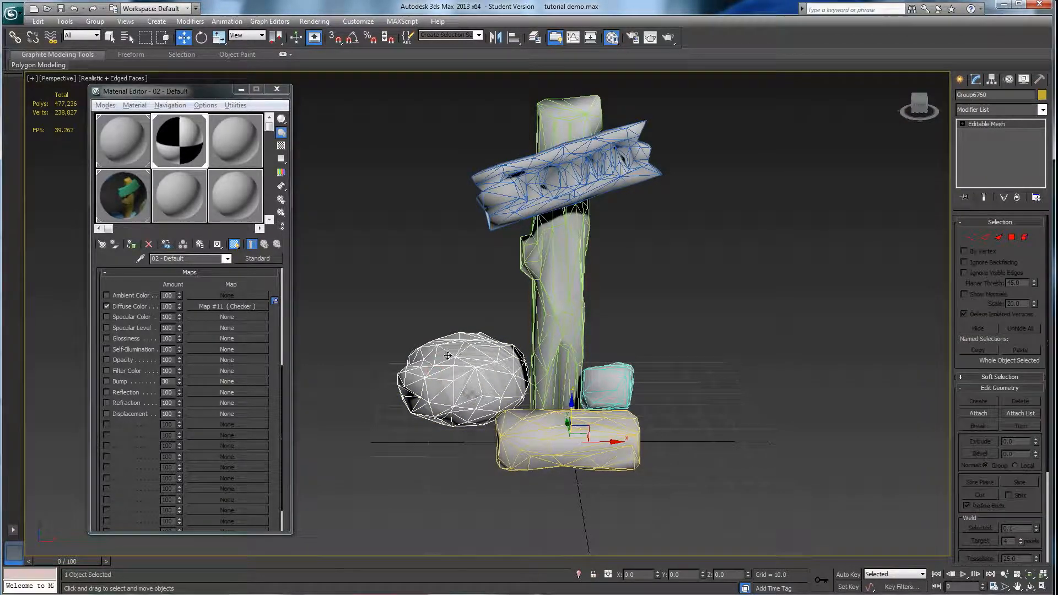
pyautogui.click(1036, 110)
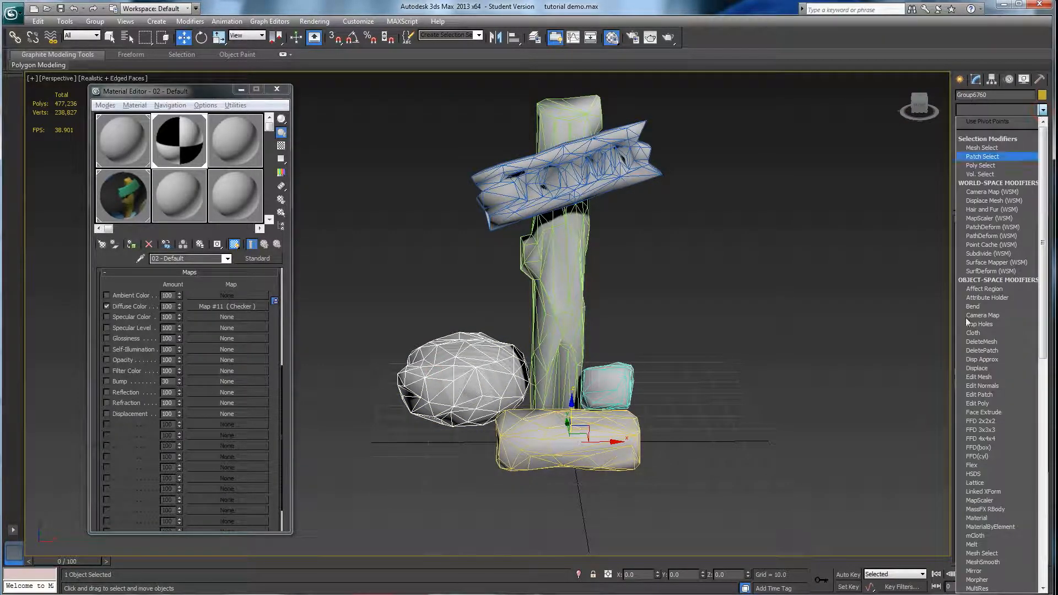
pyautogui.press('u')
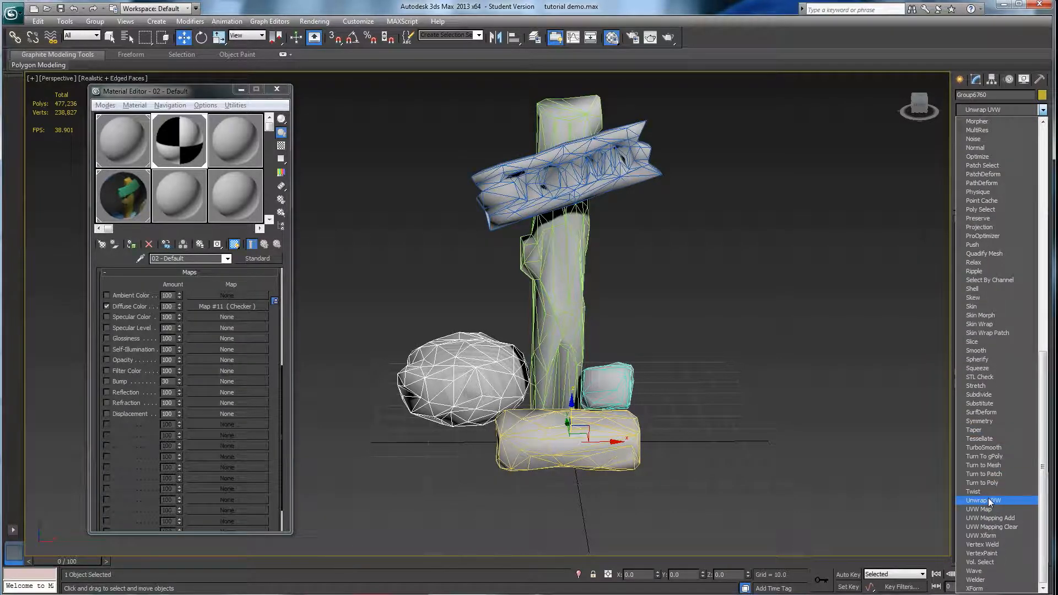
pyautogui.click(989, 500)
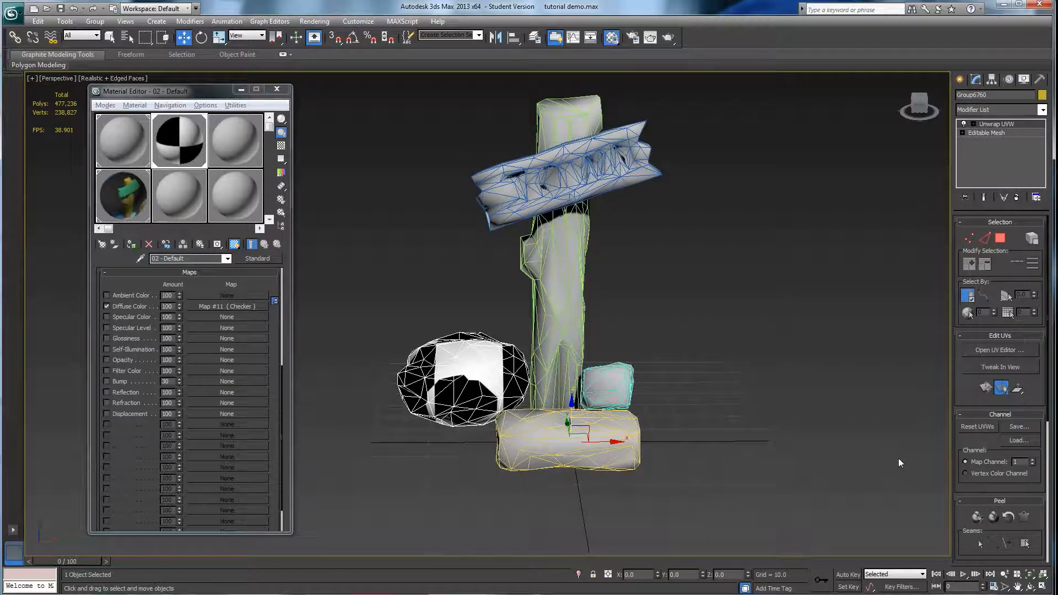
# Step: Examine the checker pattern on the left stone from several angles for stretching and uneven squares
pyautogui.keyDown('alt'); pyautogui.moveTo(477, 384); pyautogui.dragTo(518, 426, button='middle'); pyautogui.keyUp('alt')
pyautogui.scroll(4, 518, 425)
pyautogui.keyDown('alt'); pyautogui.moveTo(532, 465); pyautogui.dragTo(473, 406, button='middle'); pyautogui.keyUp('alt')
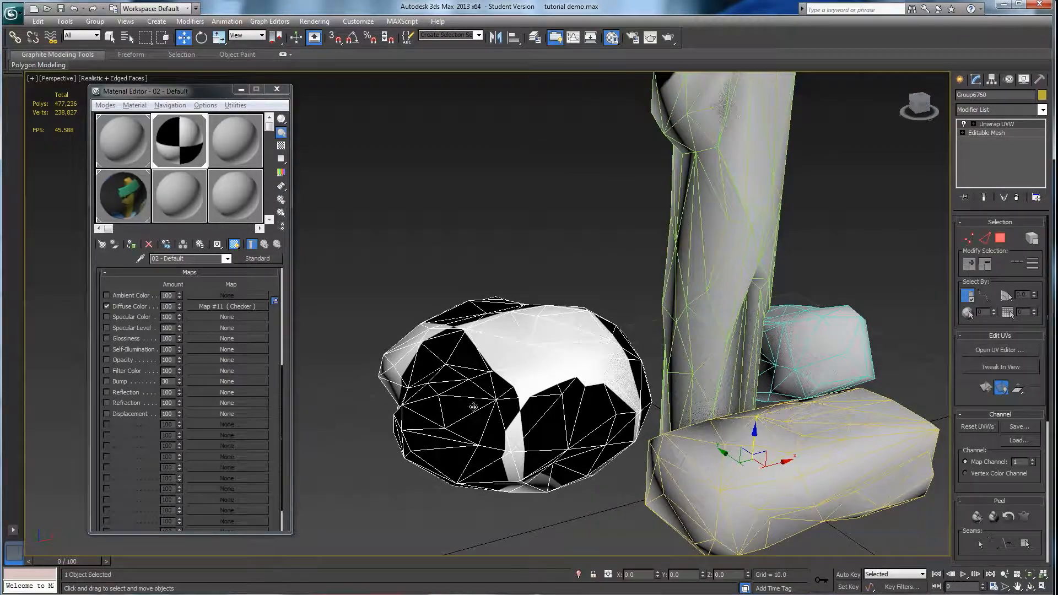
pyautogui.keyDown('alt'); pyautogui.moveTo(498, 366); pyautogui.dragTo(482, 410, button='middle'); pyautogui.keyUp('alt')
pyautogui.keyDown('alt'); pyautogui.moveTo(592, 355); pyautogui.dragTo(432, 333, button='middle'); pyautogui.keyUp('alt')
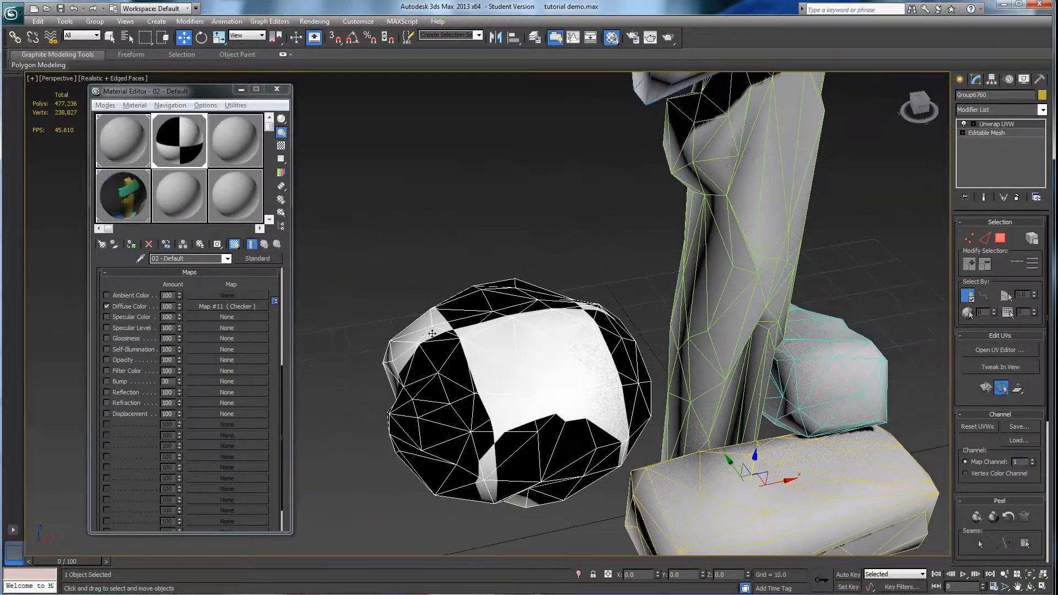
pyautogui.keyDown('alt'); pyautogui.moveTo(507, 404); pyautogui.dragTo(477, 409, button='middle'); pyautogui.keyUp('alt')
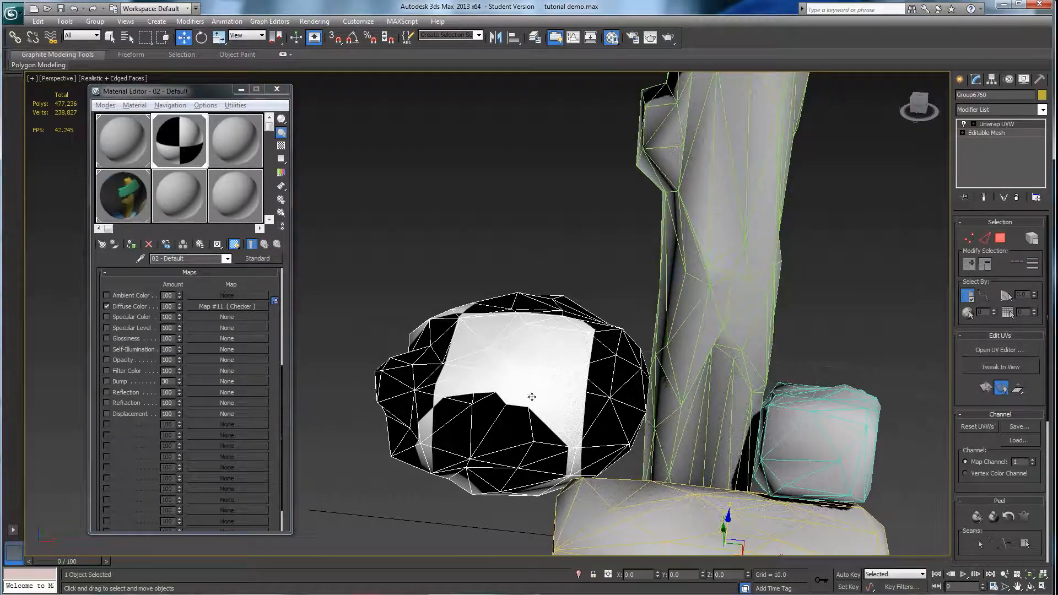
pyautogui.keyDown('alt'); pyautogui.moveTo(573, 468); pyautogui.dragTo(367, 316, button='middle'); pyautogui.keyUp('alt')
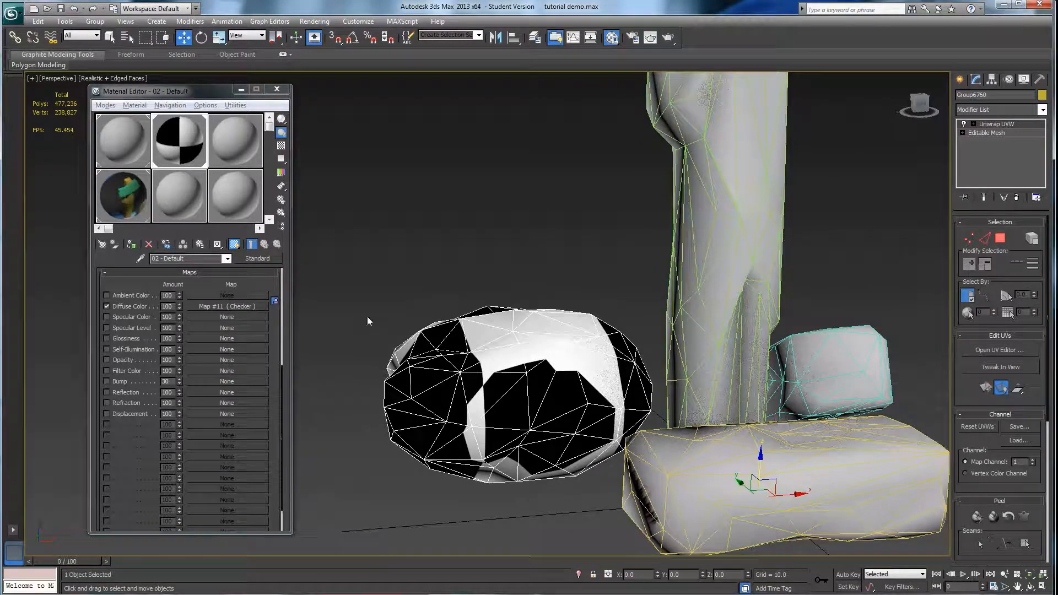
# Step: Set the Checker map's U and V tiling to 20 and return to the parent material
pyautogui.click(199, 166)
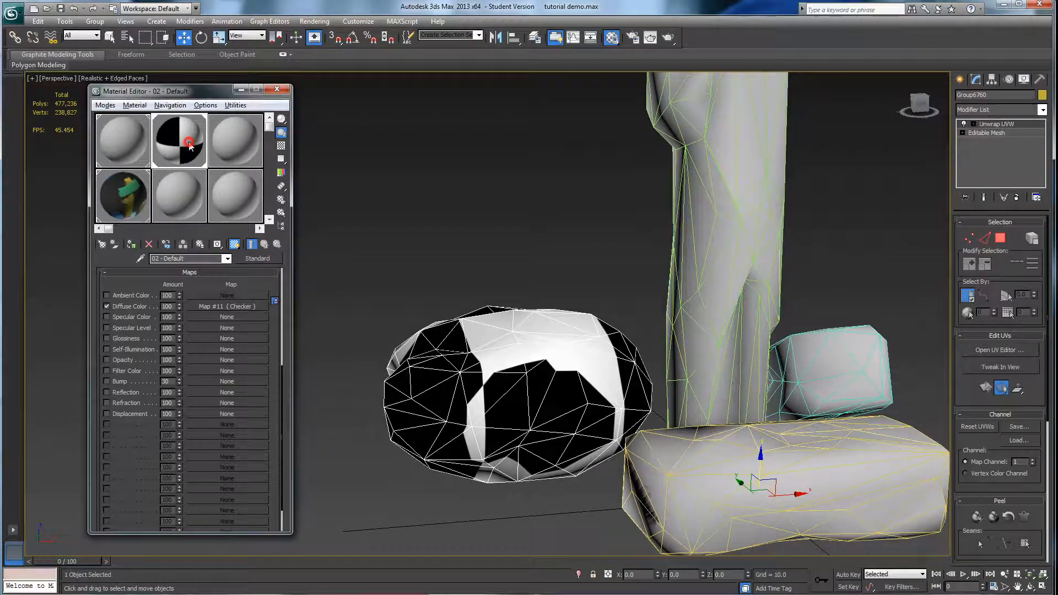
pyautogui.click(223, 306)
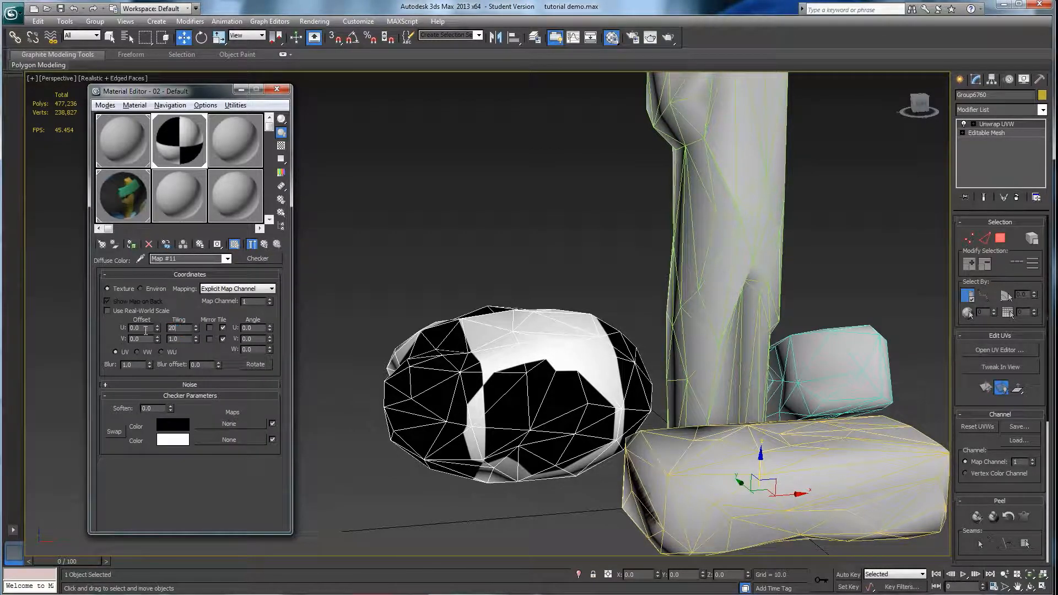
pyautogui.write('20')
pyautogui.press('Return')
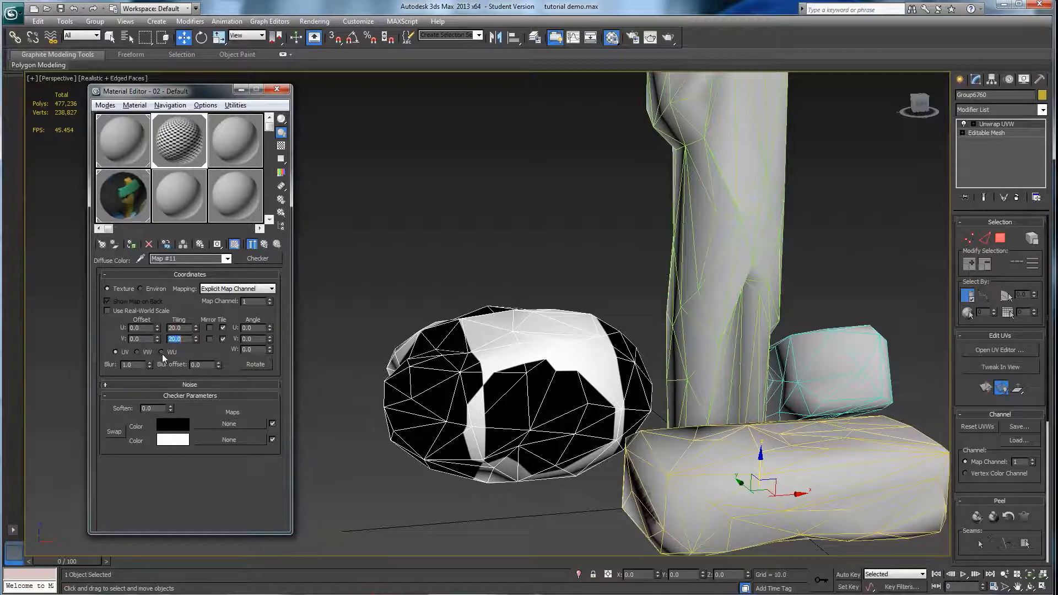
pyautogui.click(264, 244)
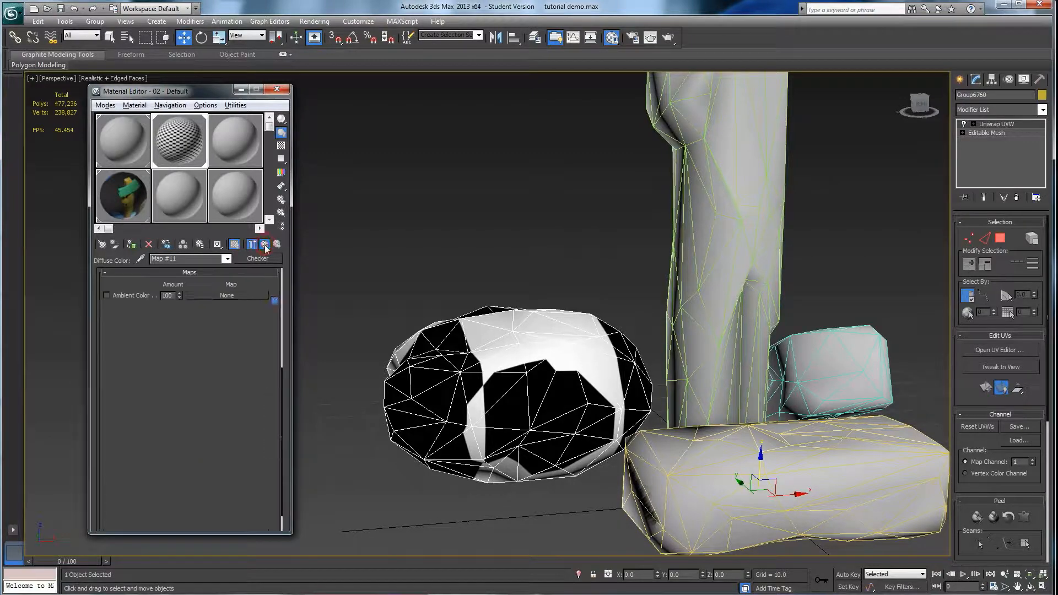
# Step: Hide the edge overlay and examine the finer checker pattern on the left stone's sides, top and underside for stretched squares
pyautogui.moveTo(504, 386)
pyautogui.keyDown('alt'); pyautogui.mouseDown(button='middle')
pyautogui.moveTo(556, 455)
pyautogui.moveTo(506, 367)
pyautogui.mouseUp(button='middle'); pyautogui.keyUp('alt')
pyautogui.keyDown('alt'); pyautogui.moveTo(519, 435); pyautogui.dragTo(484, 371, button='middle'); pyautogui.keyUp('alt')
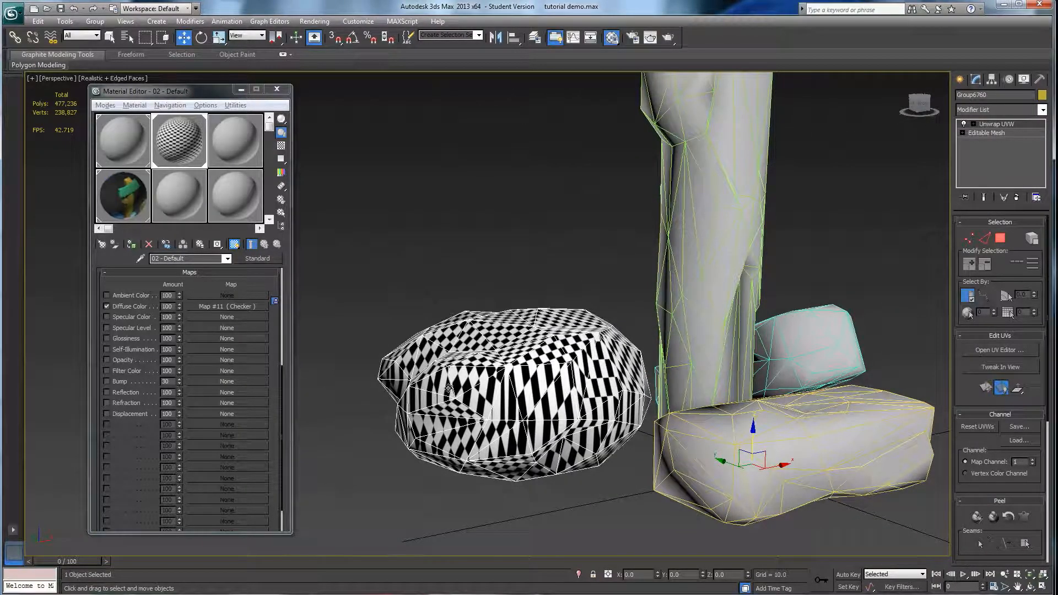
pyautogui.press('F4')
pyautogui.keyDown('alt'); pyautogui.moveTo(488, 354); pyautogui.dragTo(528, 389, button='middle'); pyautogui.keyUp('alt')
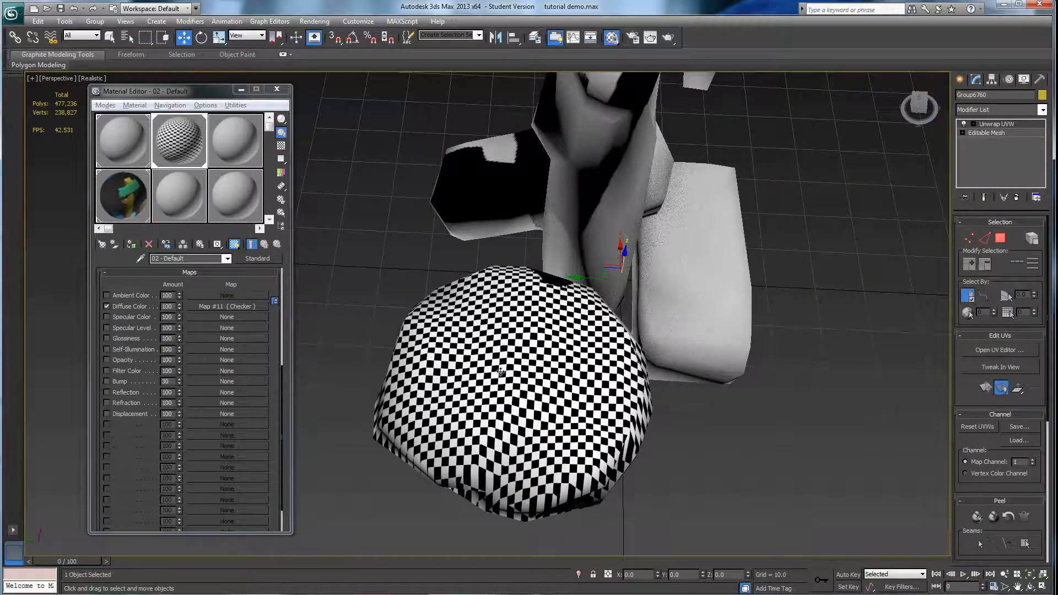
pyautogui.keyDown('alt'); pyautogui.moveTo(496, 364); pyautogui.dragTo(495, 337, button='middle'); pyautogui.keyUp('alt')
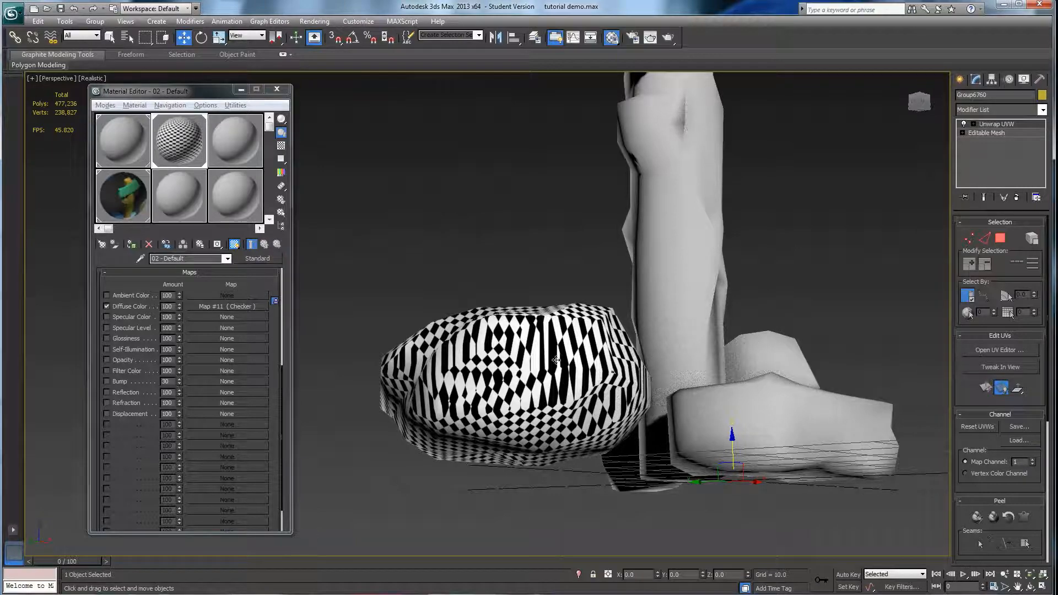
pyautogui.keyDown('alt'); pyautogui.moveTo(589, 392); pyautogui.dragTo(563, 393, button='middle'); pyautogui.keyUp('alt')
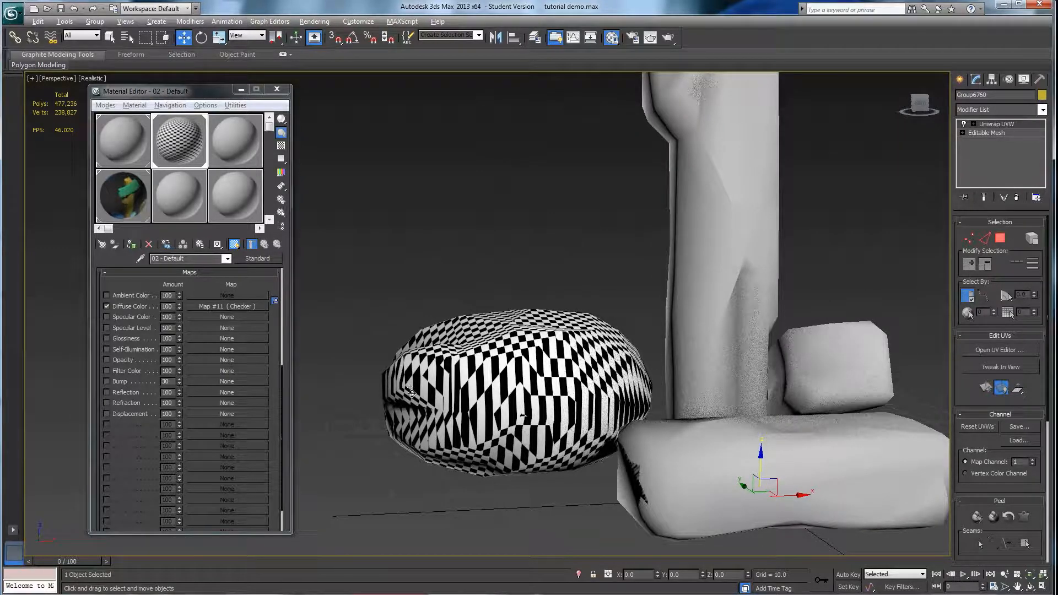
pyautogui.keyDown('alt'); pyautogui.moveTo(410, 389); pyautogui.dragTo(387, 378, button='middle'); pyautogui.keyUp('alt')
pyautogui.keyDown('alt'); pyautogui.moveTo(470, 382); pyautogui.dragTo(568, 346, button='middle'); pyautogui.keyUp('alt')
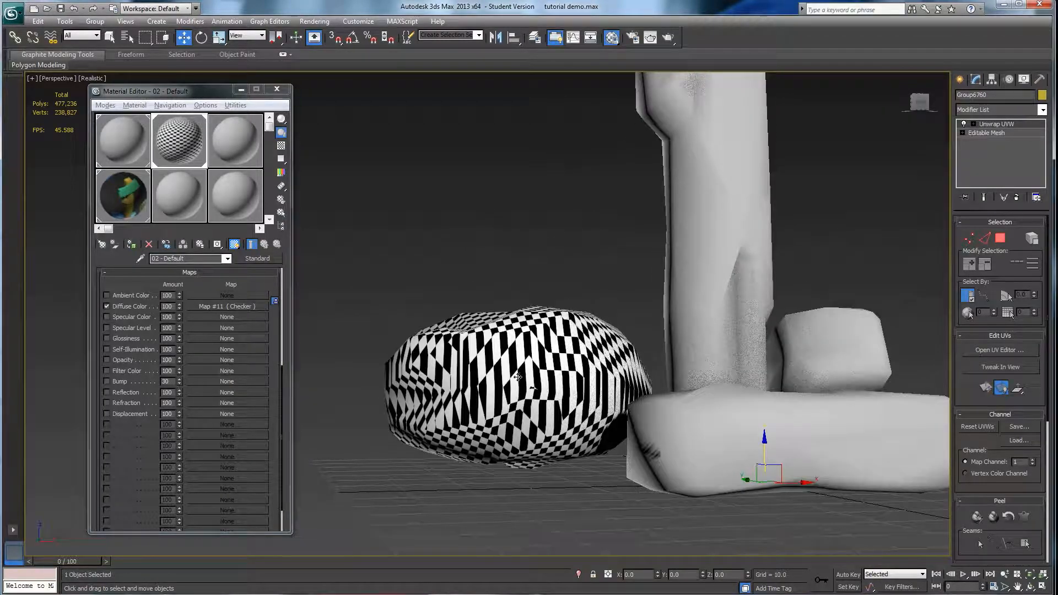
pyautogui.keyDown('alt'); pyautogui.moveTo(453, 398); pyautogui.dragTo(548, 384, button='middle'); pyautogui.keyUp('alt')
pyautogui.keyDown('alt'); pyautogui.moveTo(468, 404); pyautogui.dragTo(533, 374, button='middle'); pyautogui.keyUp('alt')
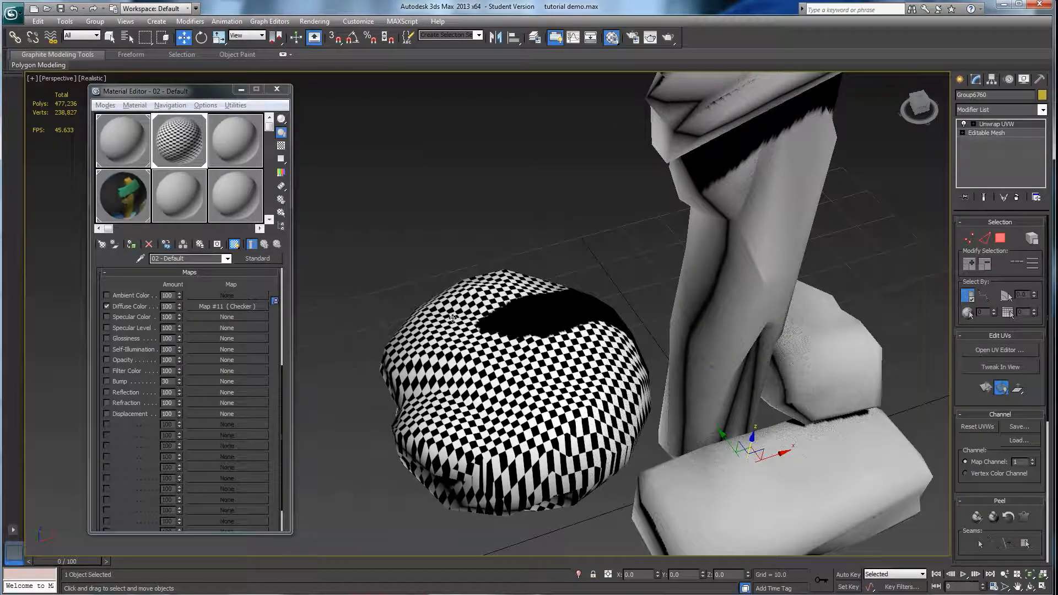
pyautogui.keyDown('alt'); pyautogui.moveTo(453, 319); pyautogui.dragTo(463, 356, button='middle'); pyautogui.keyUp('alt')
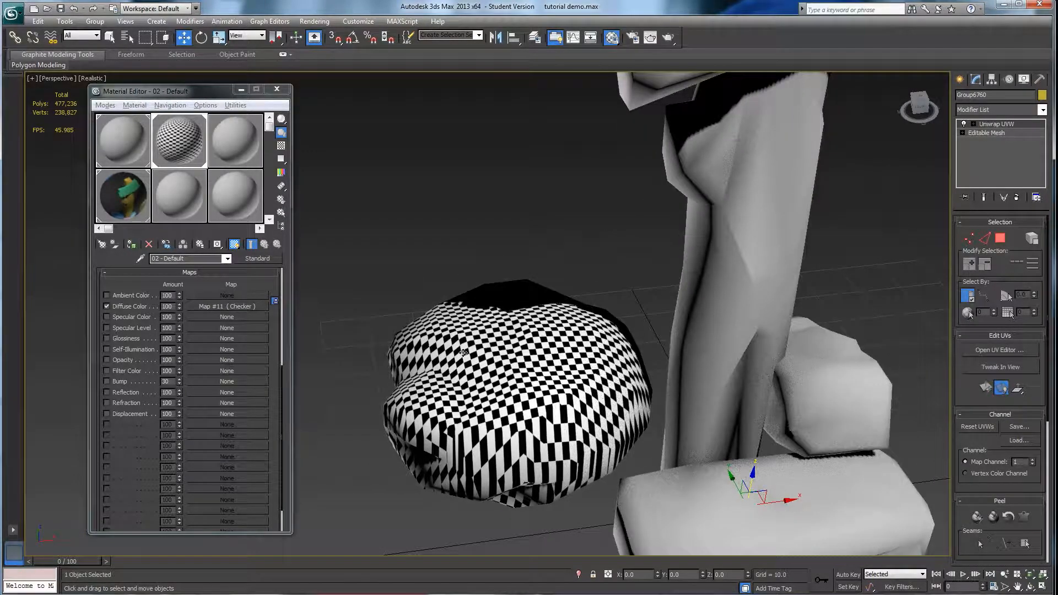
pyautogui.keyDown('alt'); pyautogui.moveTo(499, 399); pyautogui.dragTo(528, 418, button='middle'); pyautogui.keyUp('alt')
pyautogui.scroll(-6, 535, 424)
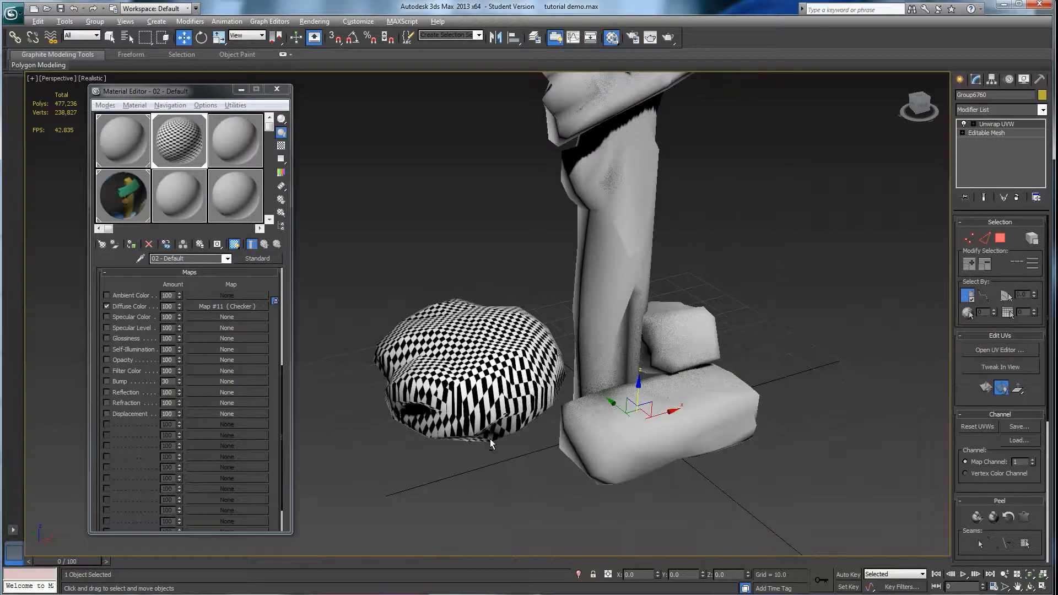
pyautogui.keyDown('alt'); pyautogui.moveTo(501, 467); pyautogui.dragTo(478, 458, button='middle'); pyautogui.keyUp('alt')
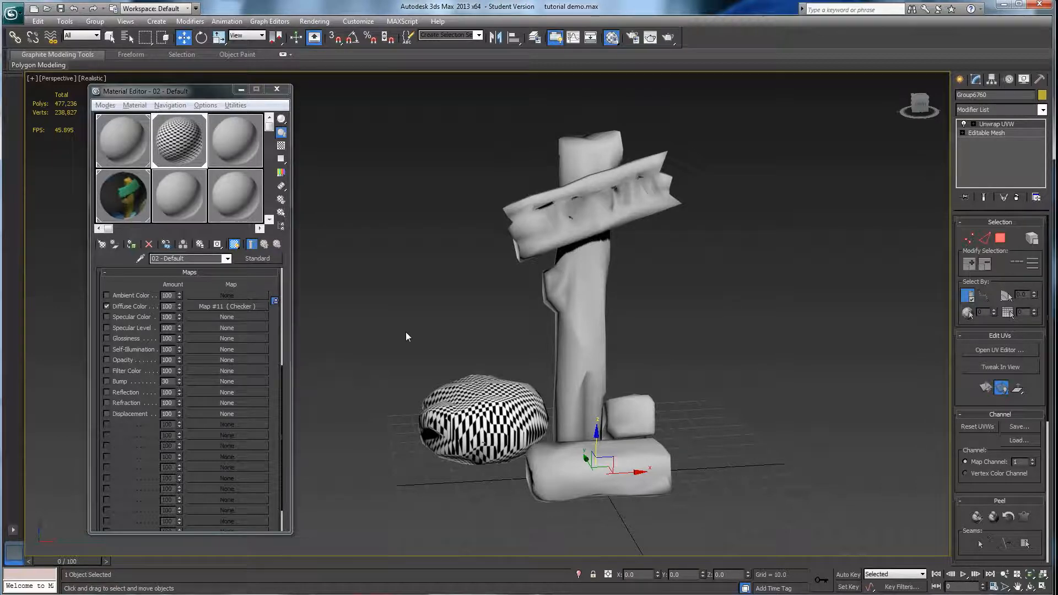
pyautogui.keyDown('alt'); pyautogui.moveTo(474, 315); pyautogui.dragTo(856, 274, button='middle'); pyautogui.keyUp('alt')
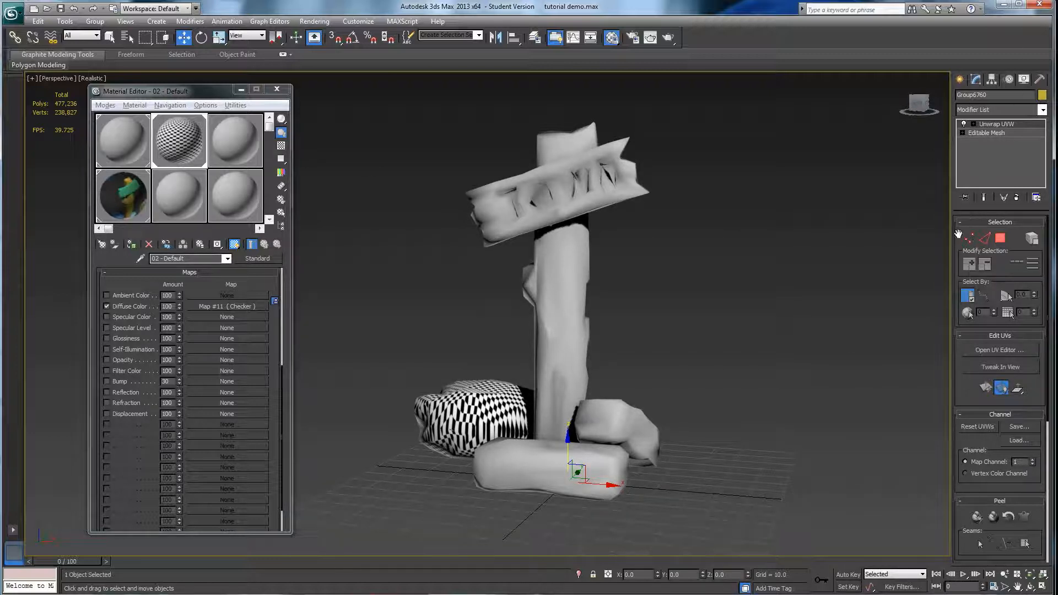
# Step: Open the UV editor for the left stone and inspect its UV layout relative to the checkered UV tile
pyautogui.click(996, 353)
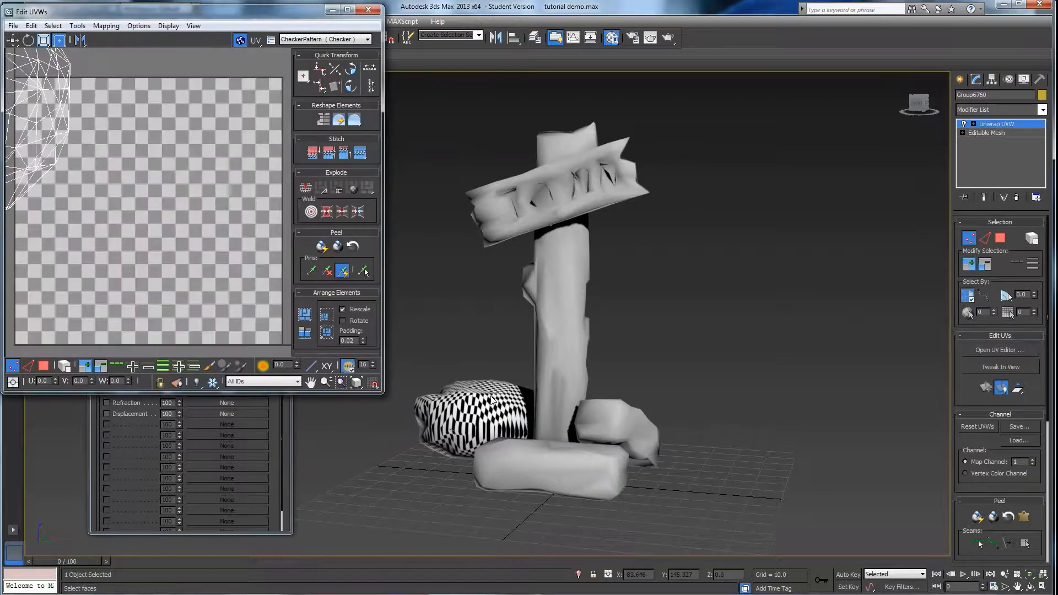
pyautogui.keyDown('alt'); pyautogui.moveTo(477, 404); pyautogui.dragTo(518, 394, button='middle'); pyautogui.keyUp('alt')
pyautogui.moveTo(96, 167); pyautogui.dragTo(172, 216, button='middle')
pyautogui.scroll(-3, 133, 198)
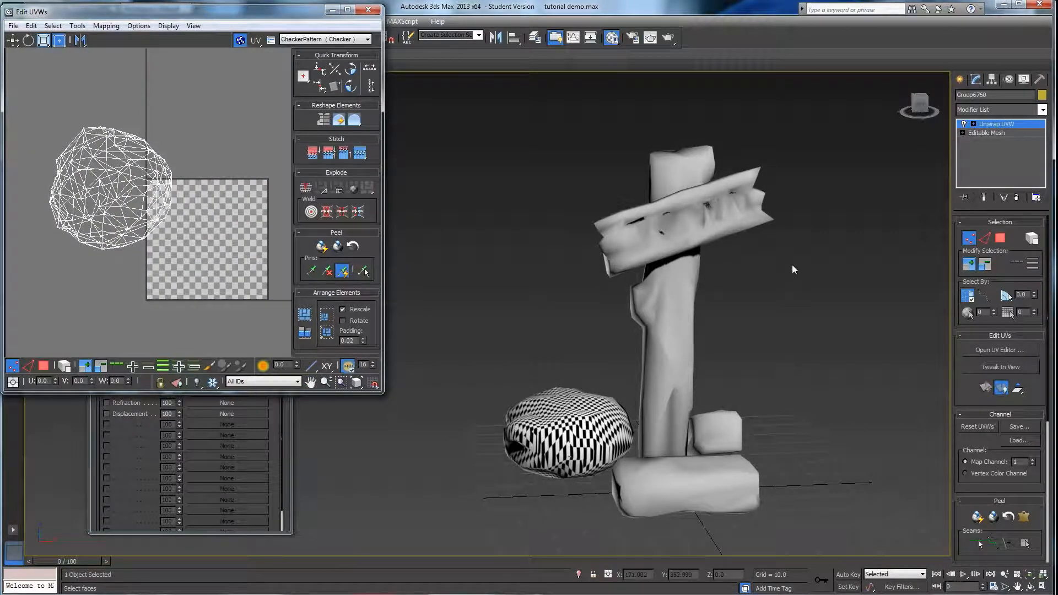
# Step: Try a region selection of polygons on one side of the left stone and clear it
pyautogui.click(1000, 239)
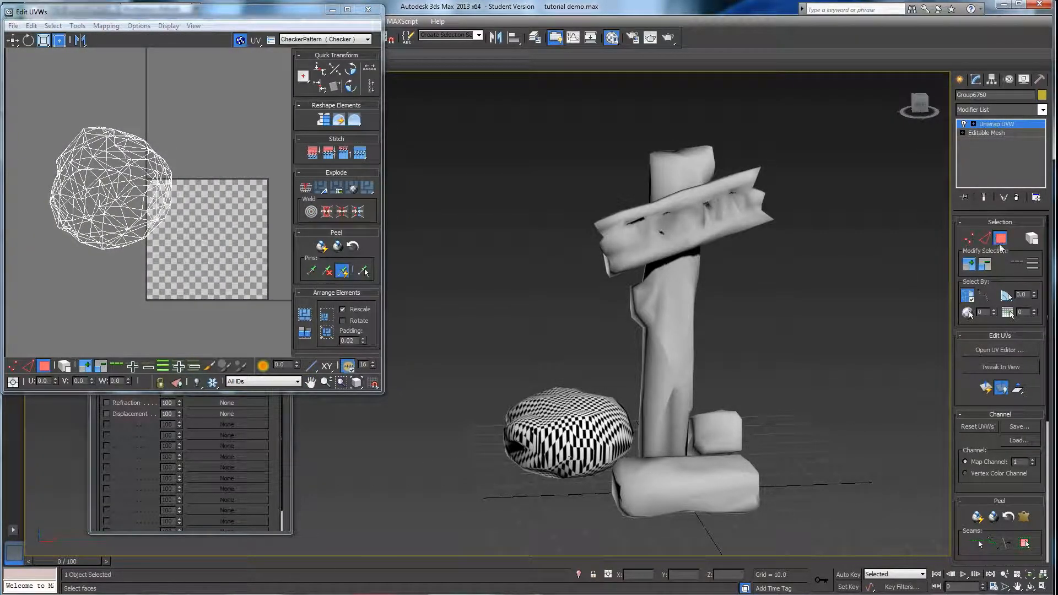
pyautogui.moveTo(497, 385); pyautogui.dragTo(553, 433)
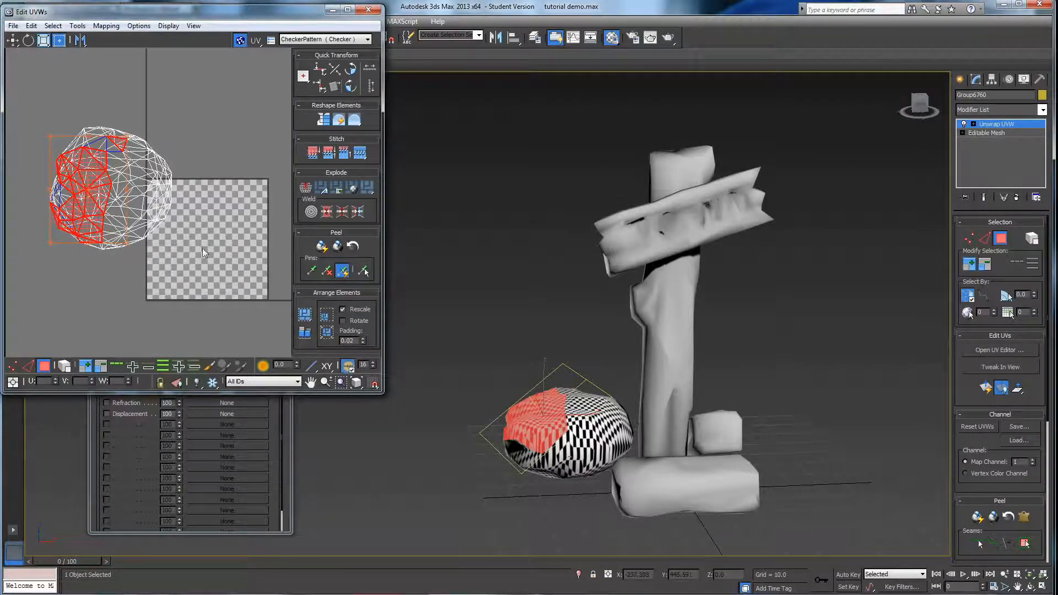
pyautogui.click(527, 330)
# Step: Try selecting a patch of adjacent polygons on the top of the left stone, and clear the selection
pyautogui.moveTo(552, 413)
pyautogui.keyDown('alt'); pyautogui.mouseDown(button='middle')
pyautogui.moveTo(533, 390)
pyautogui.moveTo(544, 398)
pyautogui.mouseUp(button='middle'); pyautogui.keyUp('alt')
pyautogui.moveTo(634, 353)
pyautogui.keyDown('alt'); pyautogui.mouseDown(button='middle')
pyautogui.moveTo(618, 379)
pyautogui.moveTo(543, 397)
pyautogui.moveTo(559, 411)
pyautogui.mouseUp(button='middle'); pyautogui.keyUp('alt')
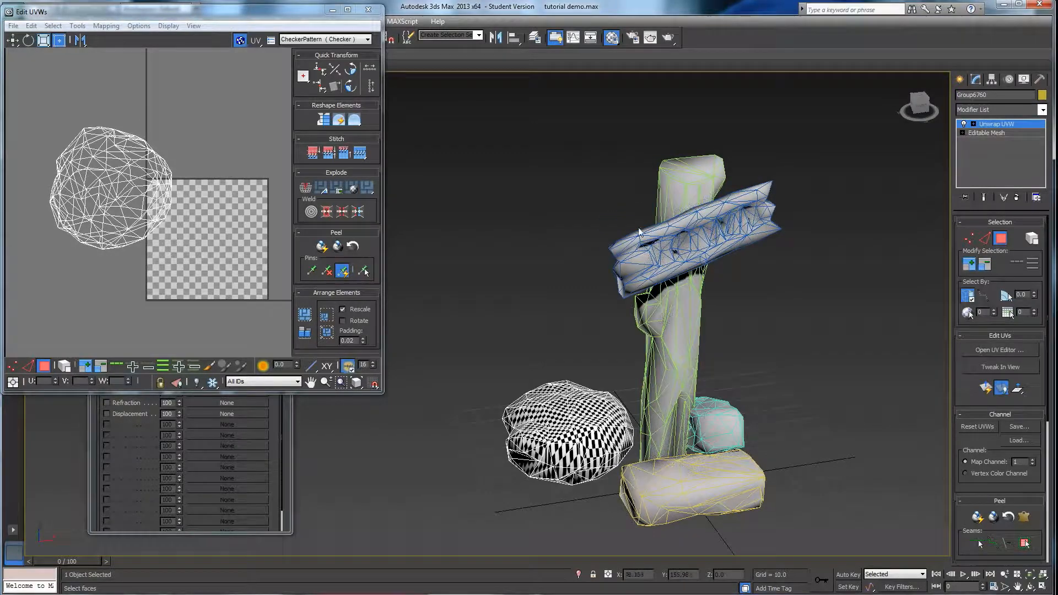
pyautogui.scroll(8, 627, 364)
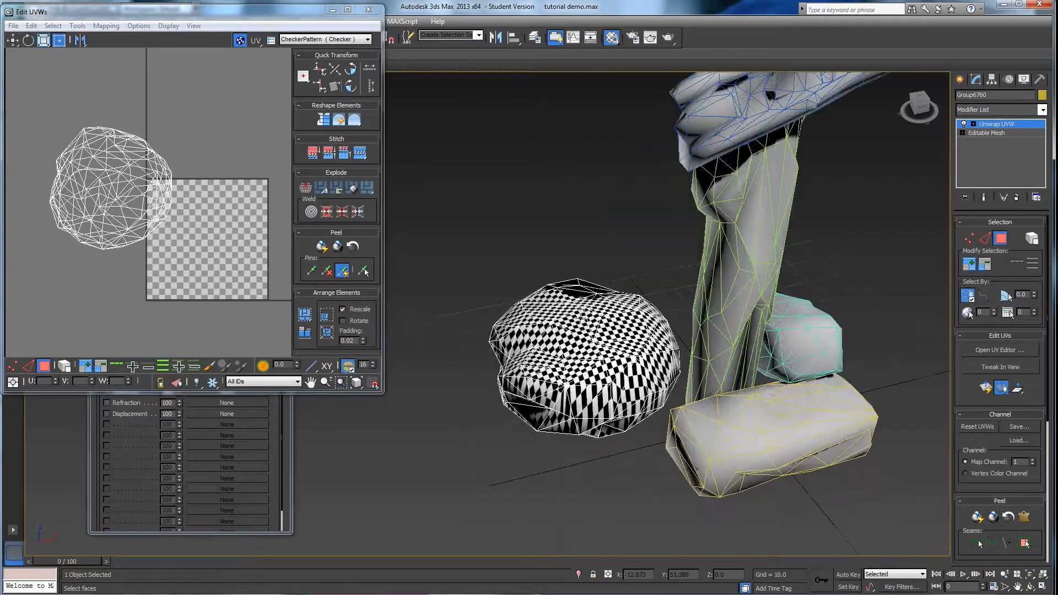
pyautogui.click(748, 342)
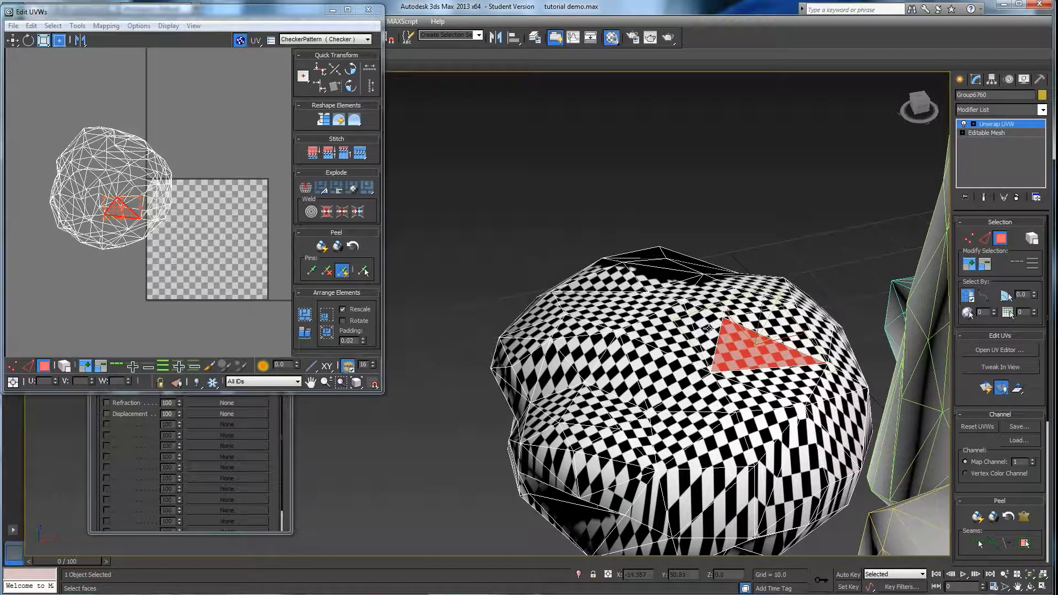
pyautogui.keyDown('ctrl'); pyautogui.click(708, 329); pyautogui.keyUp('ctrl')
pyautogui.keyDown('ctrl'); pyautogui.click(683, 336); pyautogui.keyUp('ctrl')
pyautogui.keyDown('ctrl'); pyautogui.click(677, 377); pyautogui.keyUp('ctrl')
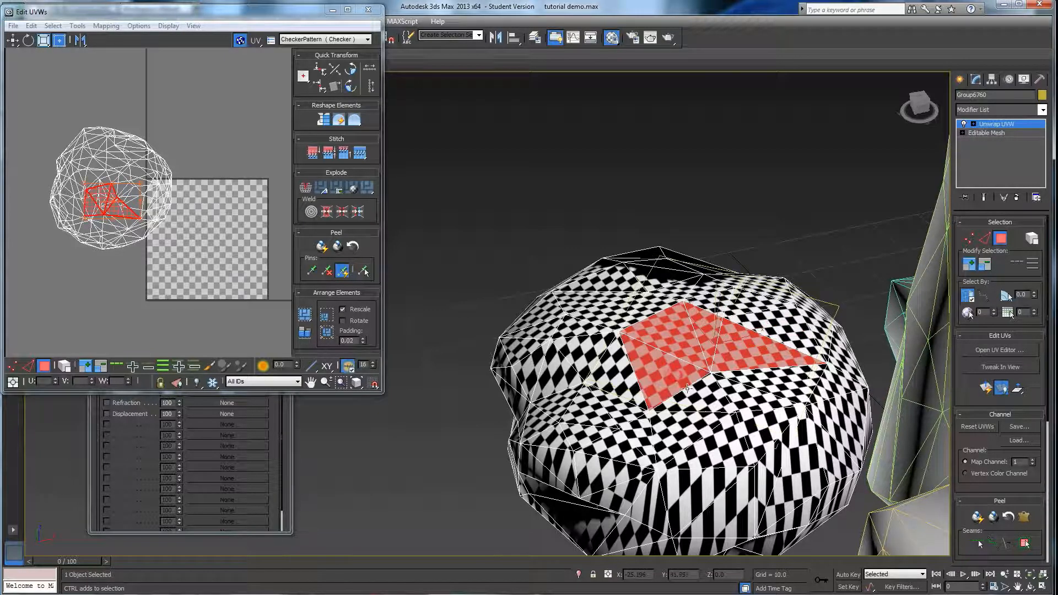
pyautogui.keyDown('ctrl'); pyautogui.click(704, 398); pyautogui.keyUp('ctrl')
pyautogui.keyDown('ctrl'); pyautogui.click(744, 395); pyautogui.keyUp('ctrl')
pyautogui.keyDown('ctrl'); pyautogui.click(788, 381); pyautogui.keyUp('ctrl')
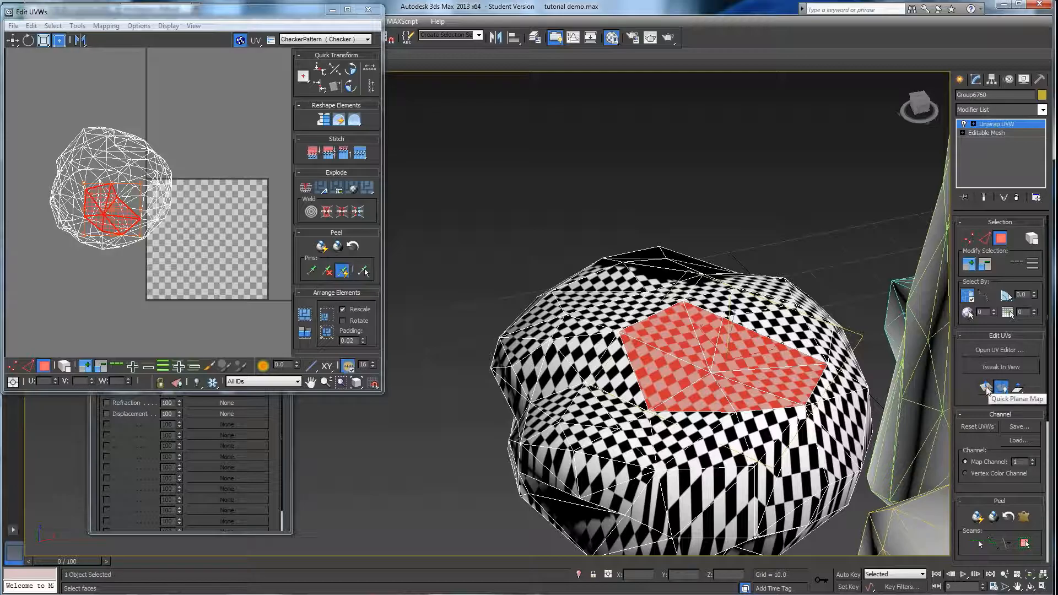
pyautogui.keyDown('alt'); pyautogui.moveTo(868, 347); pyautogui.dragTo(579, 376, button='middle'); pyautogui.keyUp('alt')
pyautogui.click(558, 235)
# Step: Try the vertex, edge and polygon selection levels of Unwrap UVW with the stone's underside in view
pyautogui.keyDown('alt'); pyautogui.moveTo(561, 325); pyautogui.dragTo(620, 233, button='middle'); pyautogui.keyUp('alt')
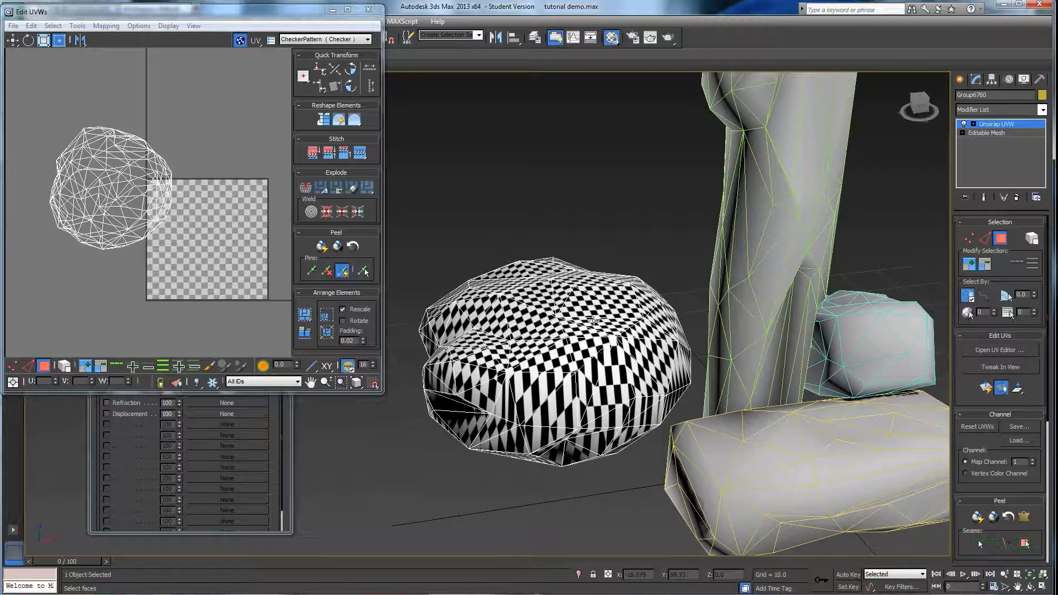
pyautogui.keyDown('alt'); pyautogui.moveTo(578, 394); pyautogui.dragTo(590, 307, button='middle'); pyautogui.keyUp('alt')
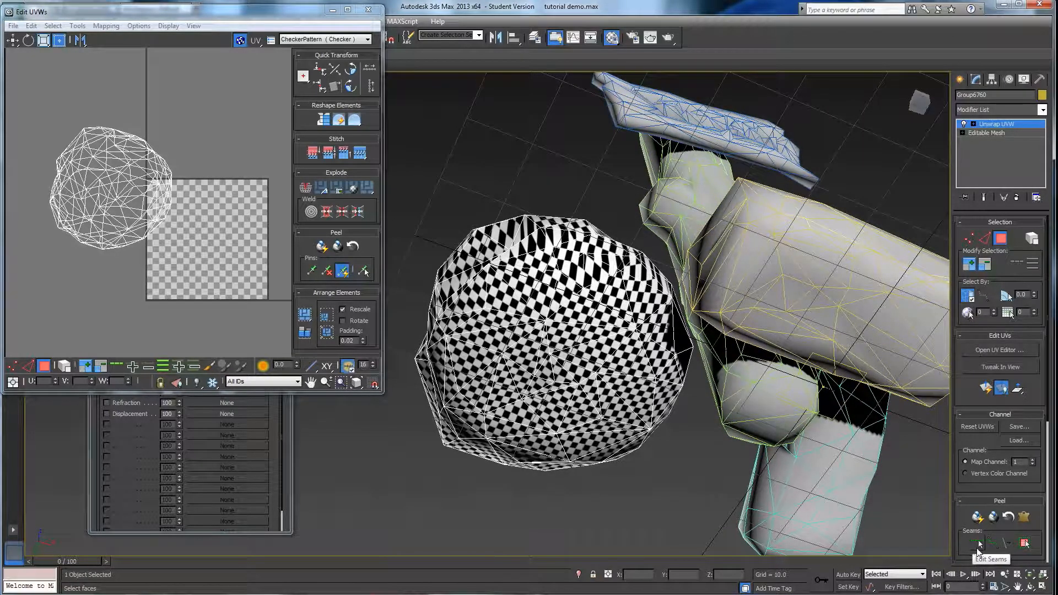
pyautogui.click(967, 240)
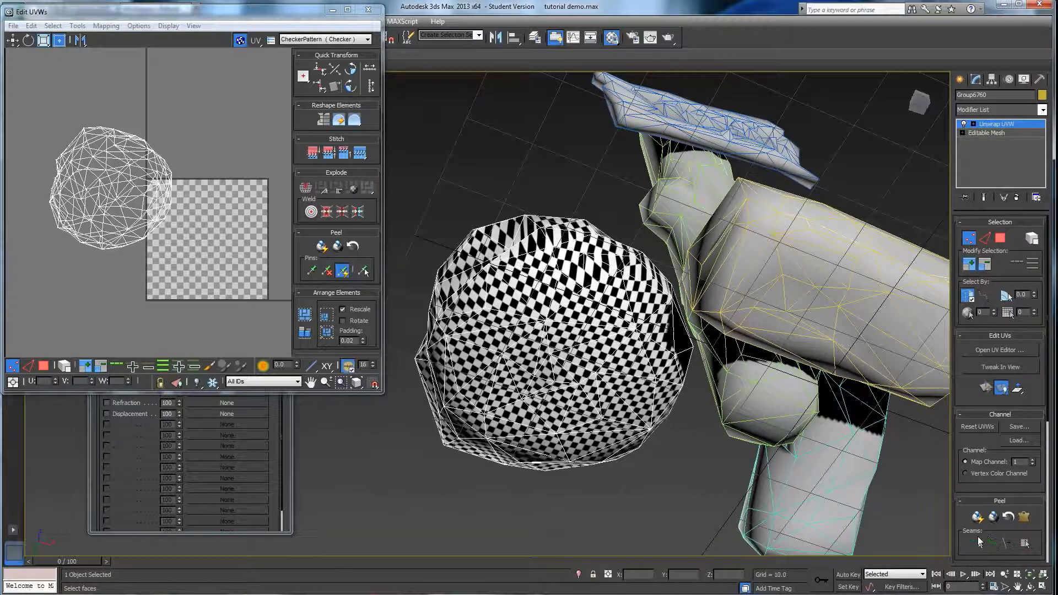
pyautogui.click(983, 240)
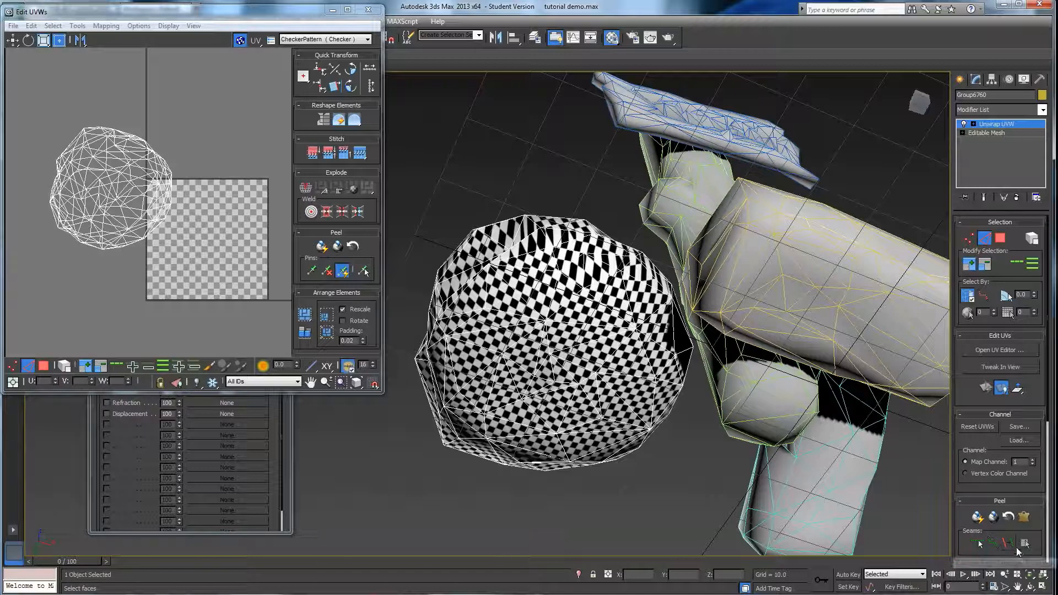
pyautogui.click(998, 238)
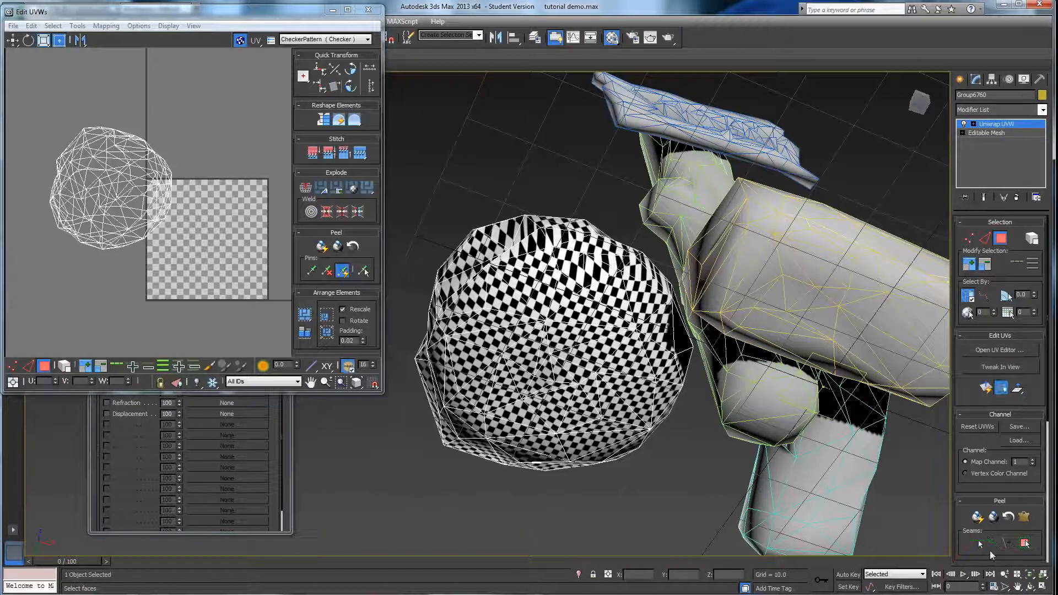
pyautogui.click(1000, 238)
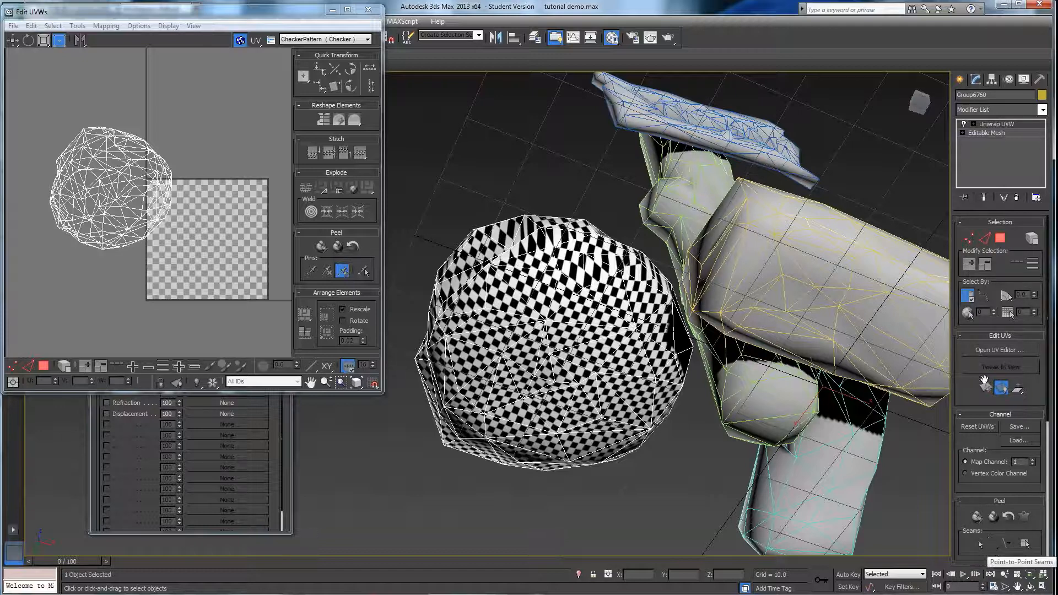
# Step: Activate Edit Seams at the polygon level and mark the first seam edges on the left stone's underside
pyautogui.click(999, 241)
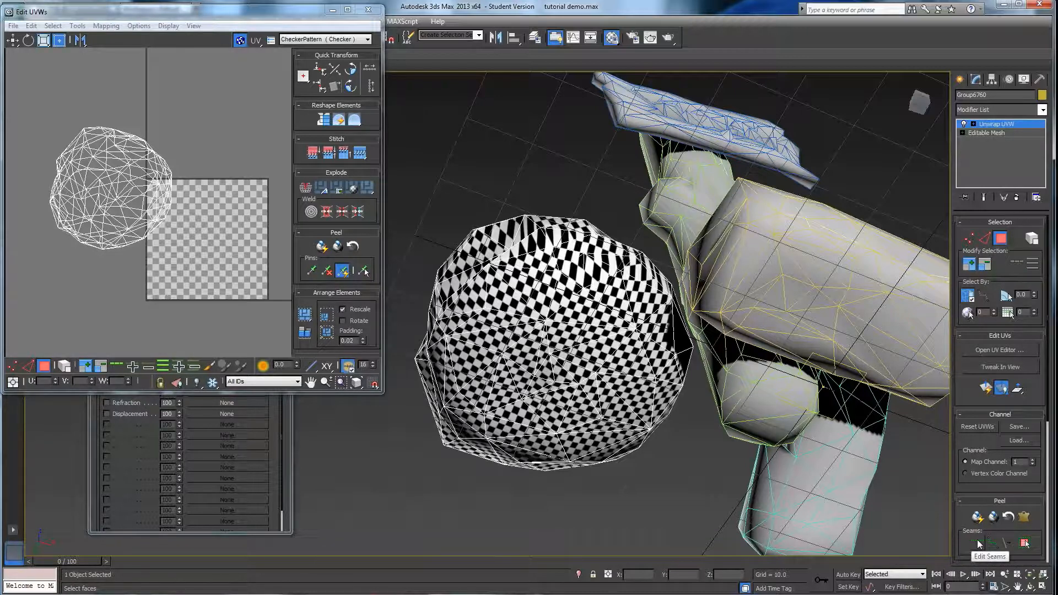
pyautogui.click(977, 543)
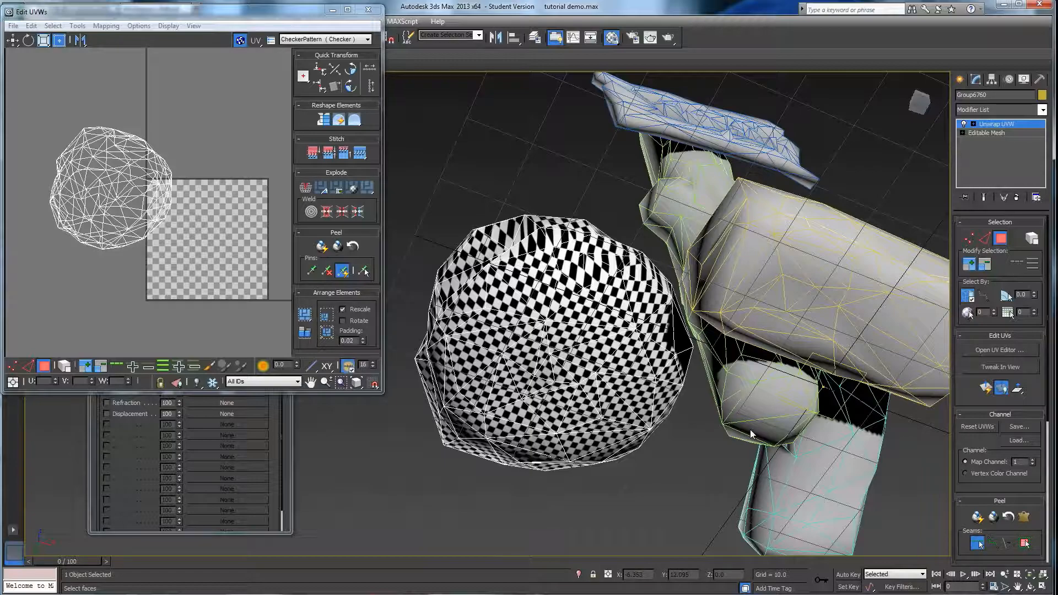
pyautogui.moveTo(624, 392); pyautogui.dragTo(675, 389, button='middle')
pyautogui.keyDown('alt'); pyautogui.moveTo(629, 324); pyautogui.dragTo(696, 329, button='middle'); pyautogui.keyUp('alt')
pyautogui.keyDown('alt'); pyautogui.moveTo(713, 437); pyautogui.dragTo(696, 424, button='middle'); pyautogui.keyUp('alt')
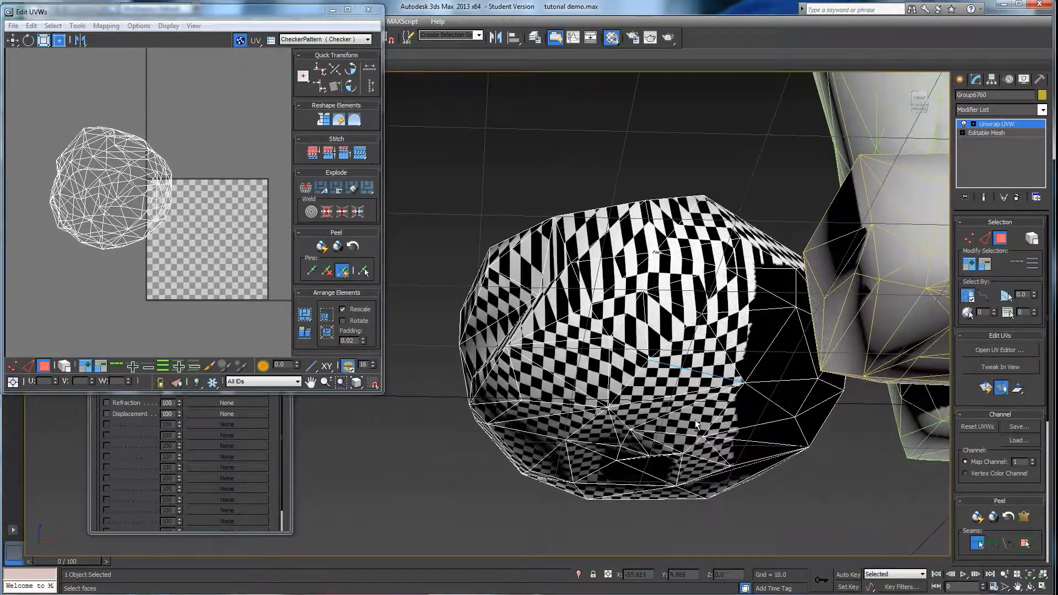
pyautogui.keyDown('alt'); pyautogui.moveTo(657, 374); pyautogui.dragTo(813, 302, button='middle'); pyautogui.keyUp('alt')
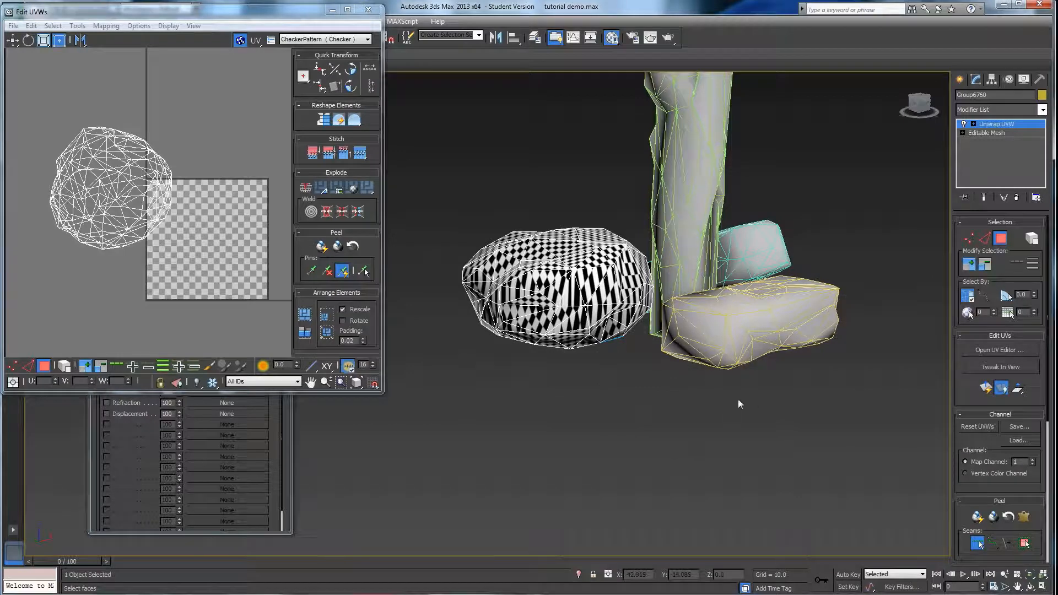
# Step: Extend the seam with further connected edges along the rim of the left stone's underside
pyautogui.keyDown('alt'); pyautogui.moveTo(720, 401); pyautogui.dragTo(660, 357, button='middle'); pyautogui.keyUp('alt')
pyautogui.moveTo(660, 357); pyautogui.dragTo(697, 368, button='middle')
pyautogui.scroll(3, 712, 403)
pyautogui.click(644, 268)
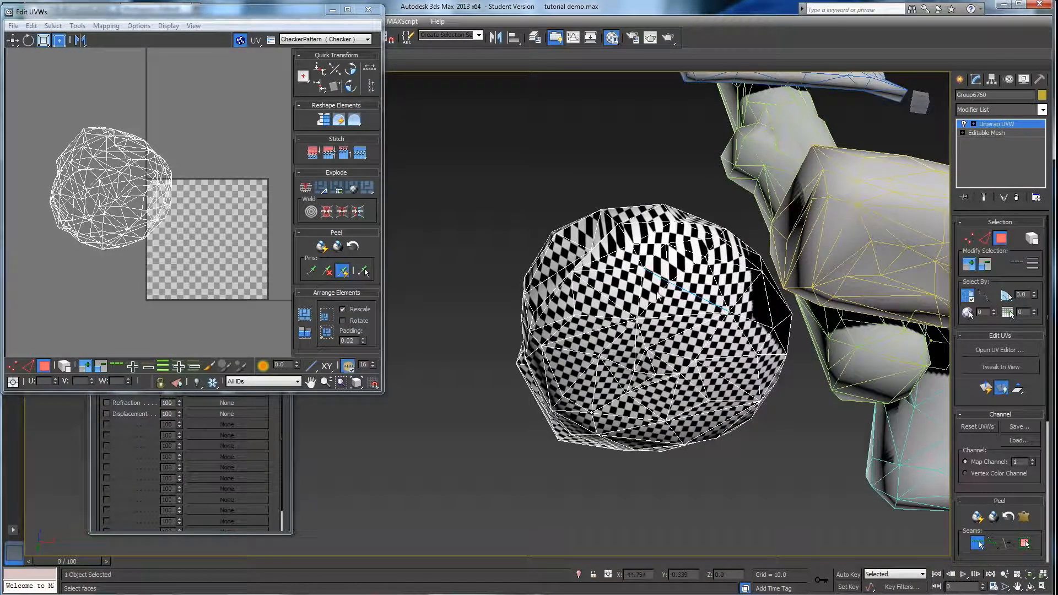
pyautogui.click(610, 270)
pyautogui.keyDown('alt'); pyautogui.moveTo(630, 325); pyautogui.dragTo(625, 266, button='middle'); pyautogui.keyUp('alt')
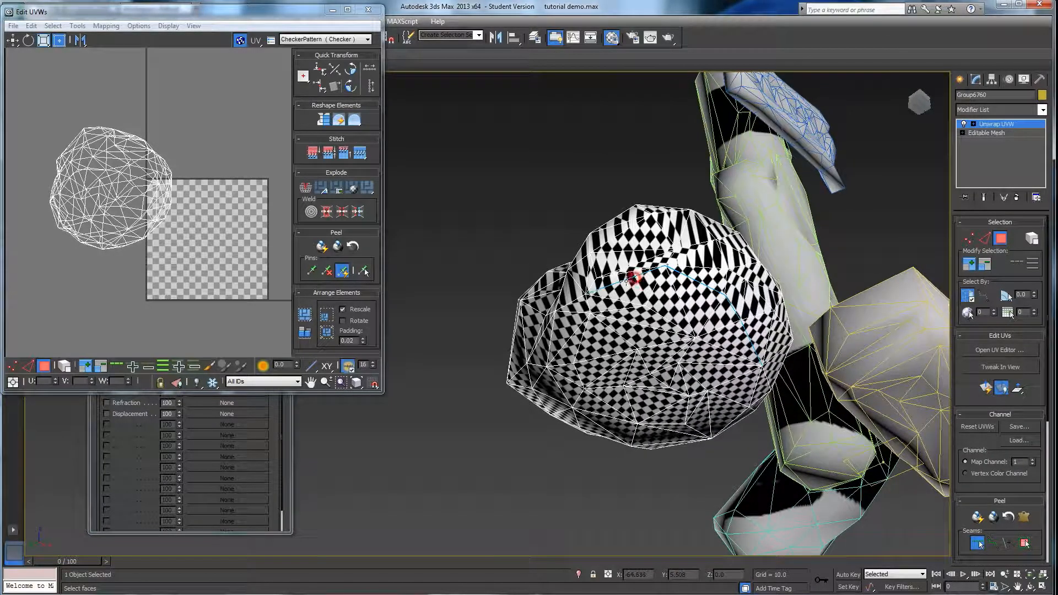
pyautogui.keyDown('alt'); pyautogui.moveTo(575, 303); pyautogui.dragTo(737, 414, button='middle'); pyautogui.keyUp('alt')
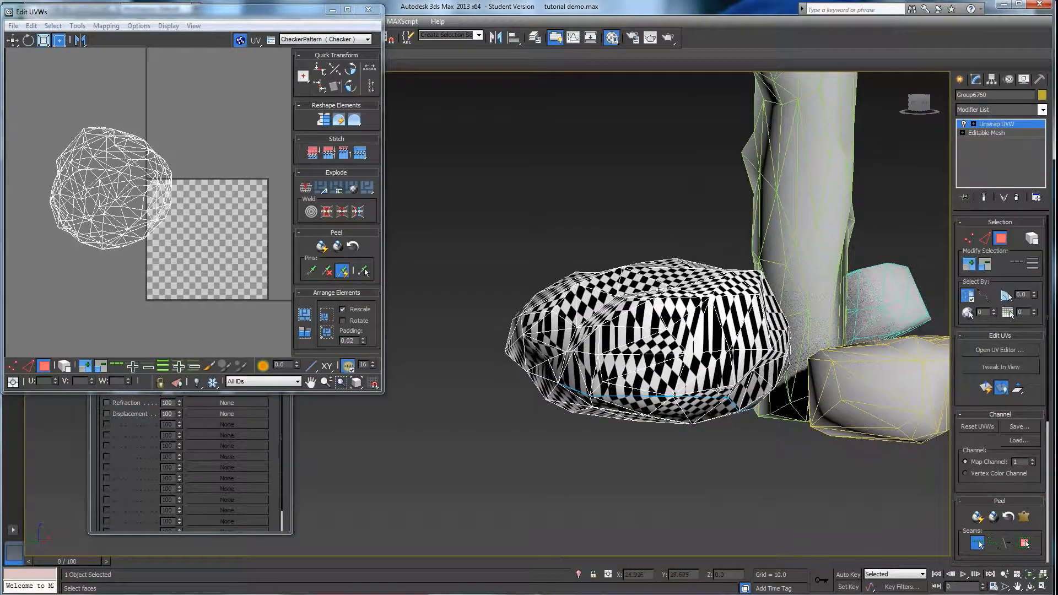
# Step: Continue the seam along the lower edge of the left stone's outer and rear sides
pyautogui.keyDown('alt'); pyautogui.moveTo(536, 388); pyautogui.dragTo(652, 398, button='middle'); pyautogui.keyUp('alt')
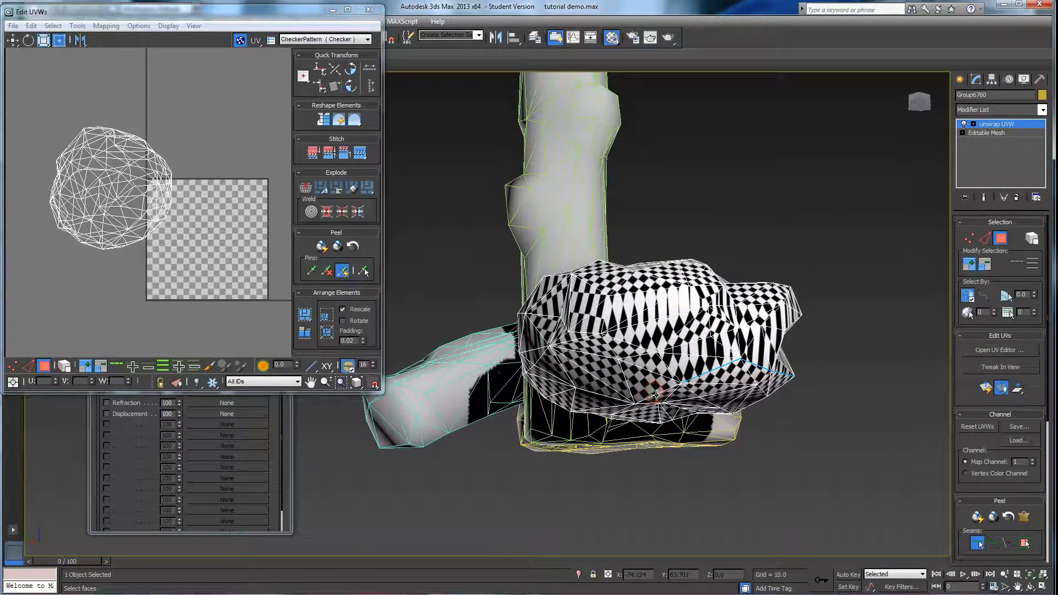
pyautogui.keyDown('alt'); pyautogui.moveTo(613, 399); pyautogui.dragTo(578, 426, button='middle'); pyautogui.keyUp('alt')
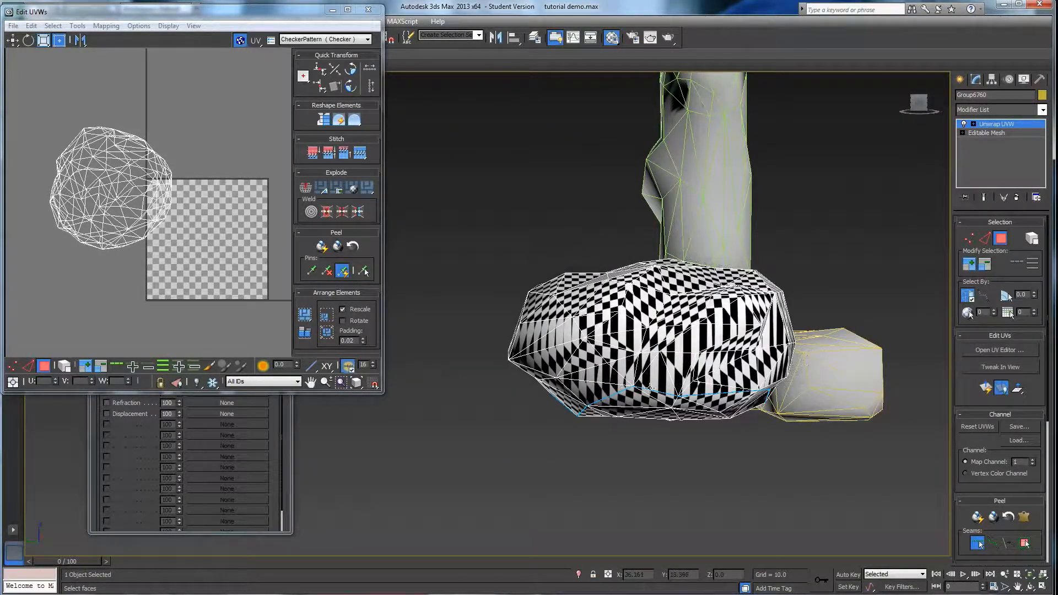
pyautogui.keyDown('alt'); pyautogui.moveTo(742, 397); pyautogui.dragTo(717, 409, button='middle'); pyautogui.keyUp('alt')
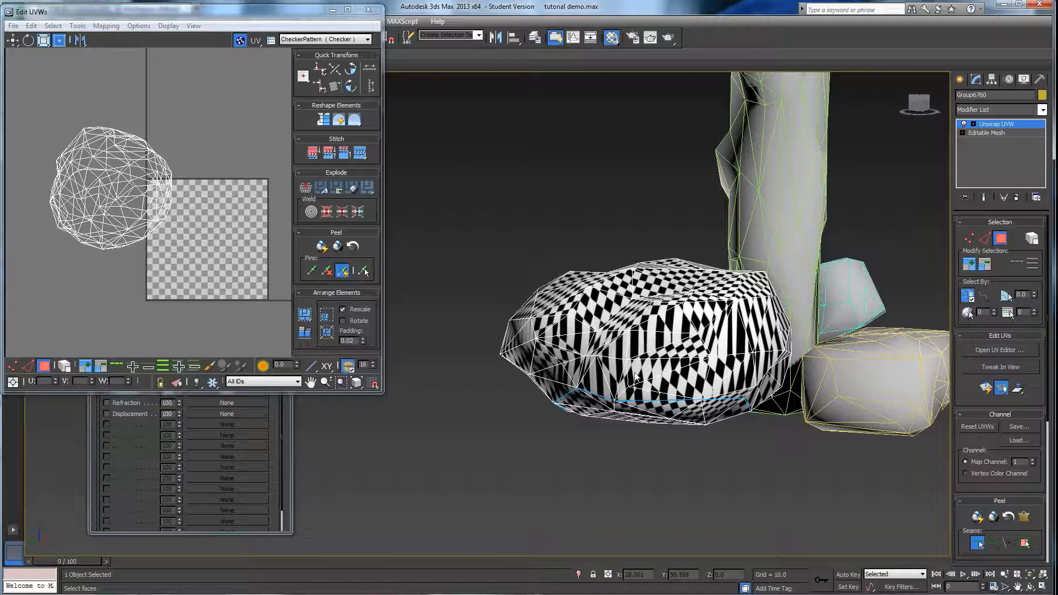
pyautogui.keyDown('alt'); pyautogui.moveTo(658, 420); pyautogui.dragTo(564, 370, button='middle'); pyautogui.keyUp('alt')
pyautogui.keyDown('alt'); pyautogui.moveTo(630, 393); pyautogui.dragTo(649, 379, button='middle'); pyautogui.keyUp('alt')
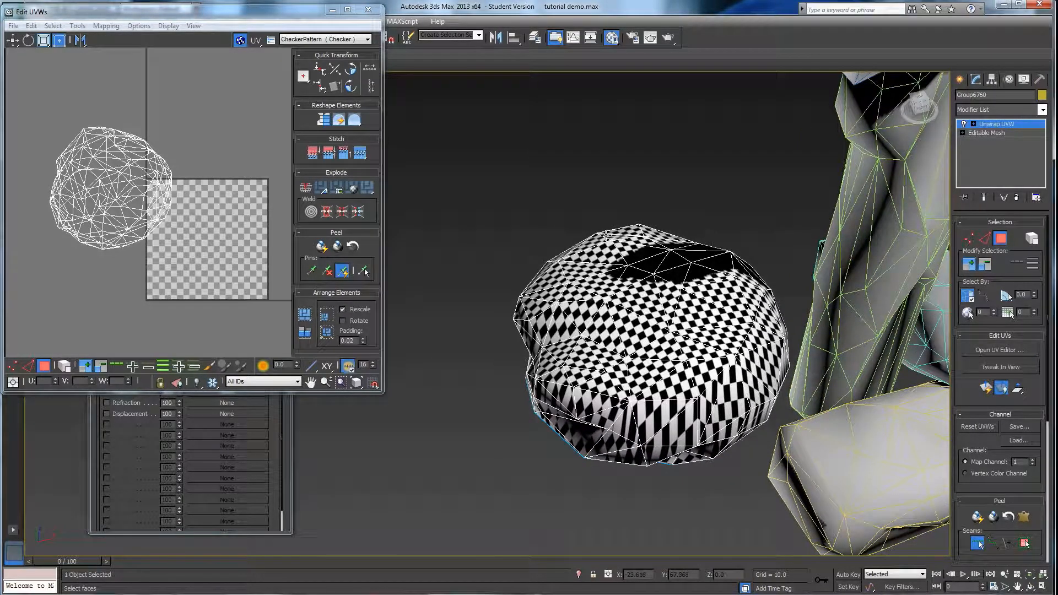
pyautogui.keyDown('alt'); pyautogui.moveTo(676, 412); pyautogui.dragTo(604, 444, button='middle'); pyautogui.keyUp('alt')
pyautogui.scroll(-5, 678, 366)
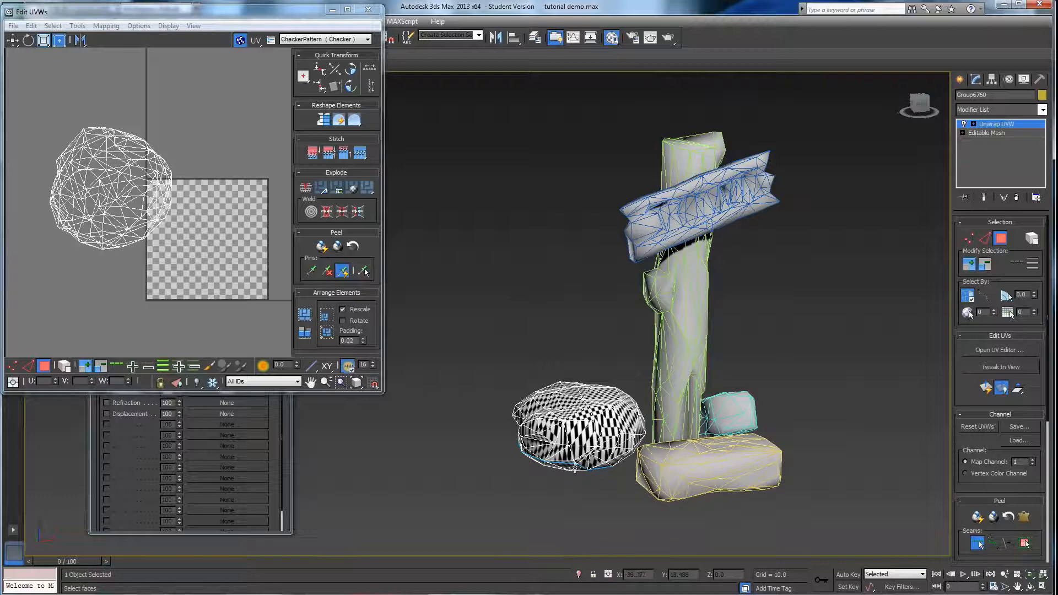
# Step: Close the seam loop around the left stone's underside and leave Edit Seams
pyautogui.keyDown('alt'); pyautogui.moveTo(574, 408); pyautogui.dragTo(601, 435, button='middle'); pyautogui.keyUp('alt')
pyautogui.keyDown('alt'); pyautogui.moveTo(686, 424); pyautogui.dragTo(680, 481, button='middle'); pyautogui.keyUp('alt')
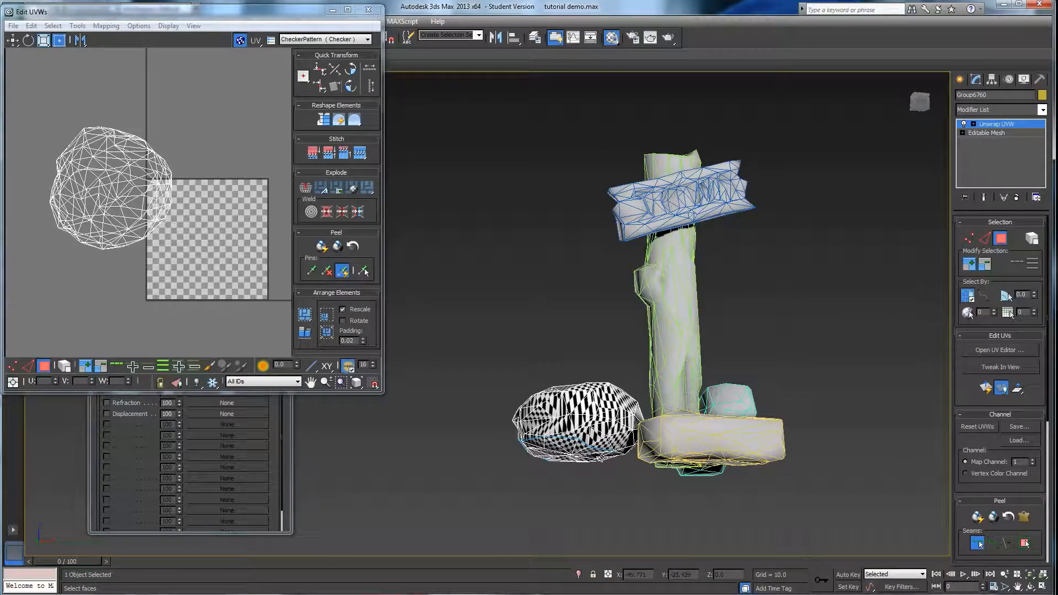
pyautogui.moveTo(591, 449)
pyautogui.keyDown('alt'); pyautogui.mouseDown(button='middle')
pyautogui.moveTo(711, 444)
pyautogui.moveTo(616, 462)
pyautogui.moveTo(594, 449)
pyautogui.mouseUp(button='middle'); pyautogui.keyUp('alt')
pyautogui.keyDown('alt'); pyautogui.moveTo(651, 494); pyautogui.dragTo(630, 392, button='middle'); pyautogui.keyUp('alt')
pyautogui.scroll(1, 626, 416)
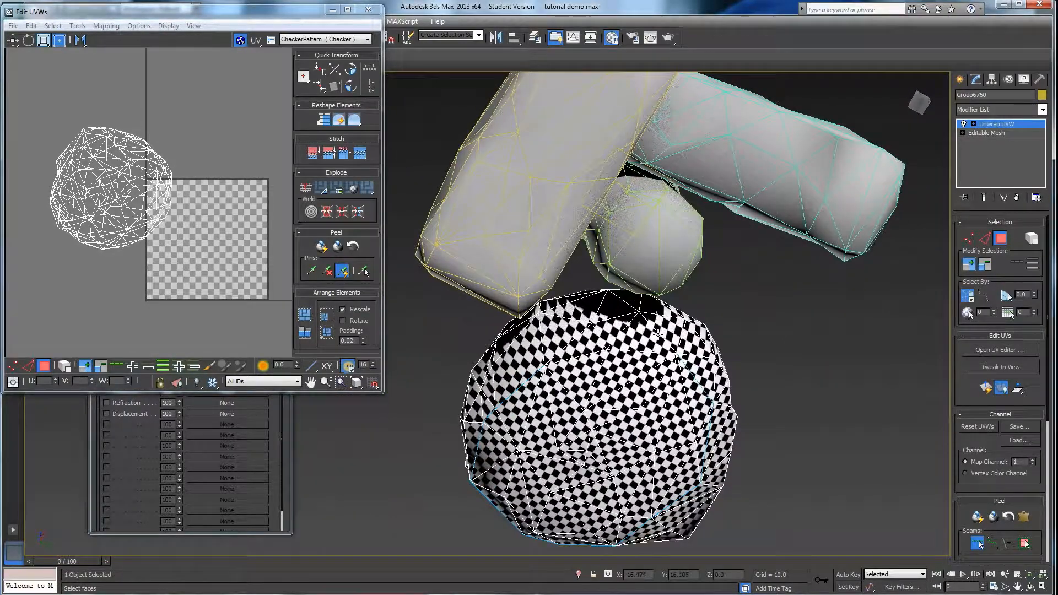
pyautogui.keyDown('alt'); pyautogui.moveTo(667, 346); pyautogui.dragTo(650, 357, button='middle'); pyautogui.keyUp('alt')
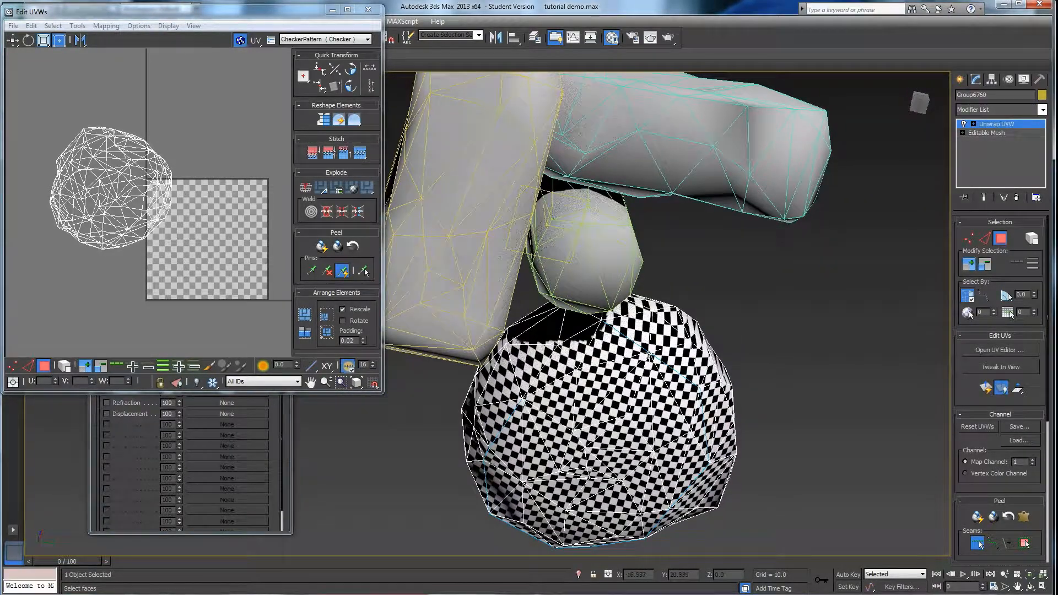
pyautogui.keyDown('alt'); pyautogui.moveTo(642, 340); pyautogui.dragTo(630, 358, button='middle'); pyautogui.keyUp('alt')
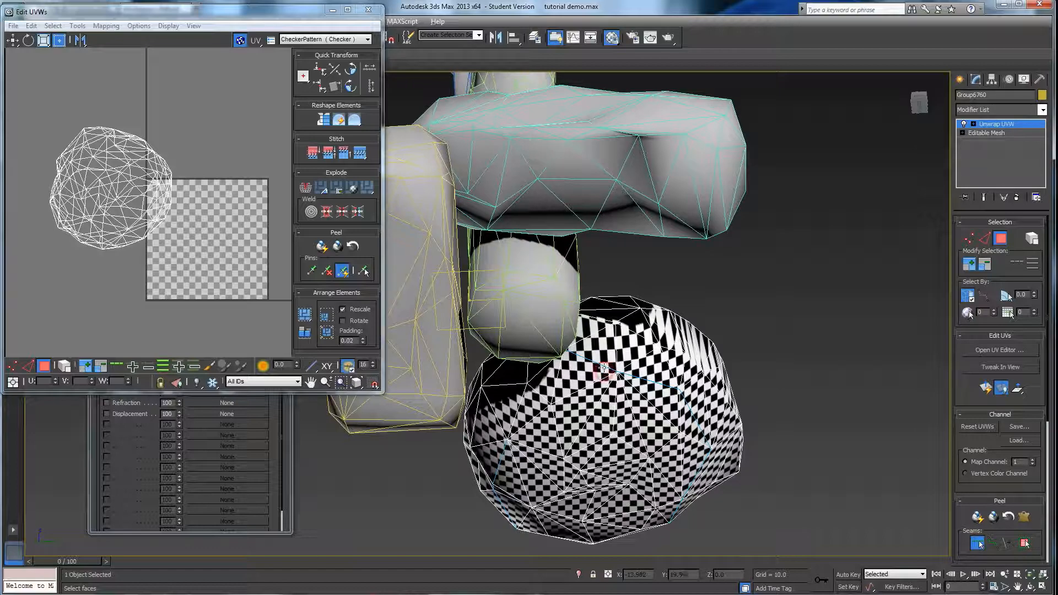
pyautogui.keyDown('alt'); pyautogui.moveTo(625, 405); pyautogui.dragTo(639, 469, button='middle'); pyautogui.keyUp('alt')
pyautogui.keyDown('alt'); pyautogui.moveTo(583, 432); pyautogui.dragTo(543, 449, button='middle'); pyautogui.keyUp('alt')
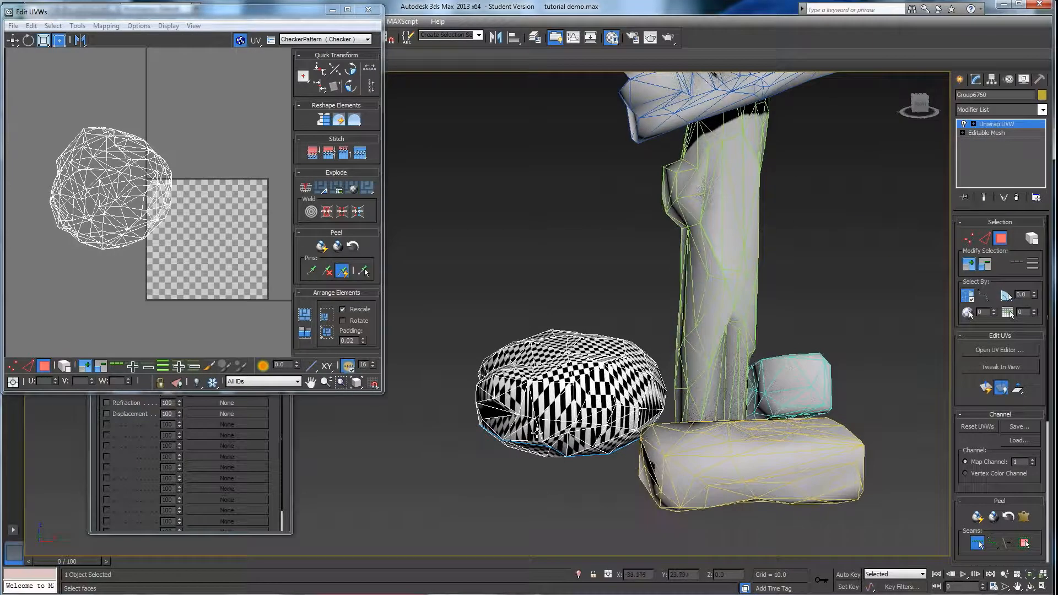
pyautogui.moveTo(626, 448)
pyautogui.keyDown('alt'); pyautogui.mouseDown(button='middle')
pyautogui.moveTo(701, 312)
pyautogui.moveTo(699, 352)
pyautogui.moveTo(786, 418)
pyautogui.moveTo(640, 456)
pyautogui.mouseUp(button='middle'); pyautogui.keyUp('alt')
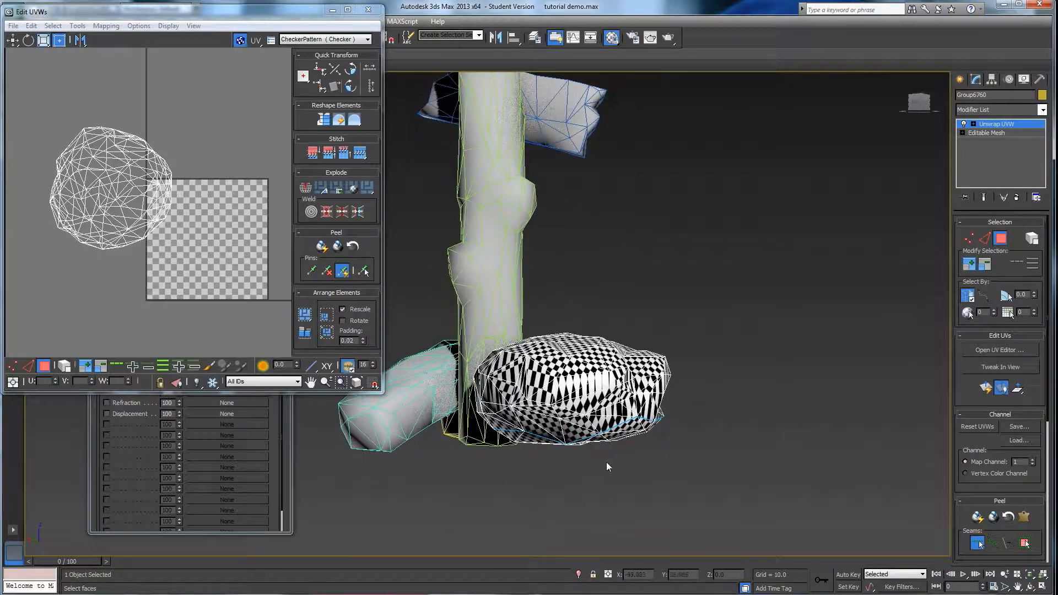
pyautogui.keyDown('alt'); pyautogui.moveTo(567, 420); pyautogui.dragTo(671, 449, button='middle'); pyautogui.keyUp('alt')
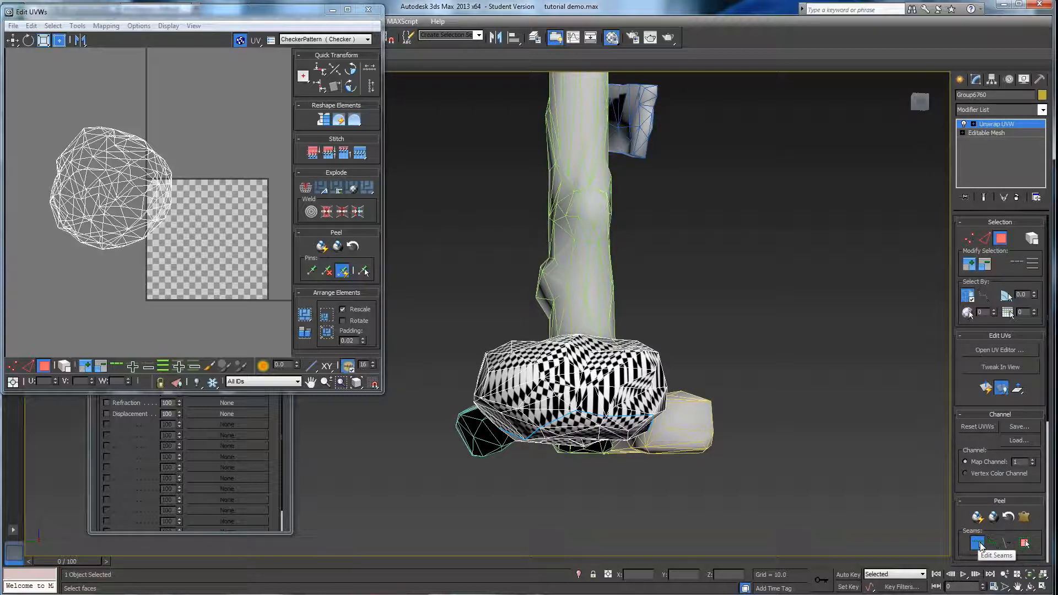
pyautogui.keyDown('alt'); pyautogui.moveTo(711, 484); pyautogui.dragTo(693, 448, button='middle'); pyautogui.keyUp('alt')
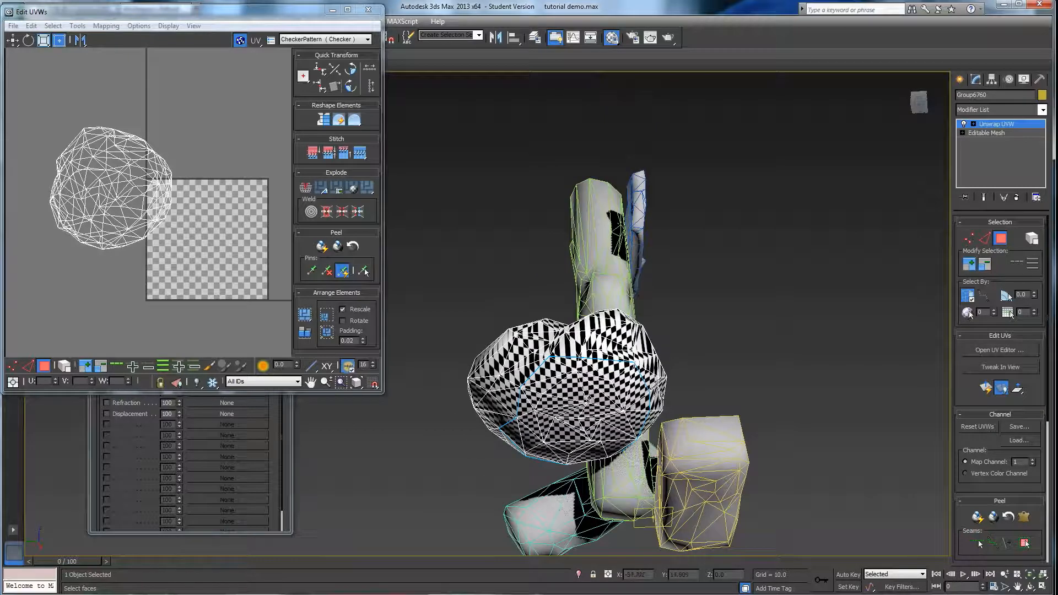
# Step: Try expanding a selection of several adjacent underside polygons to the seams, and clear it
pyautogui.click(584, 394)
pyautogui.keyDown('ctrl'); pyautogui.click(601, 401); pyautogui.keyUp('ctrl')
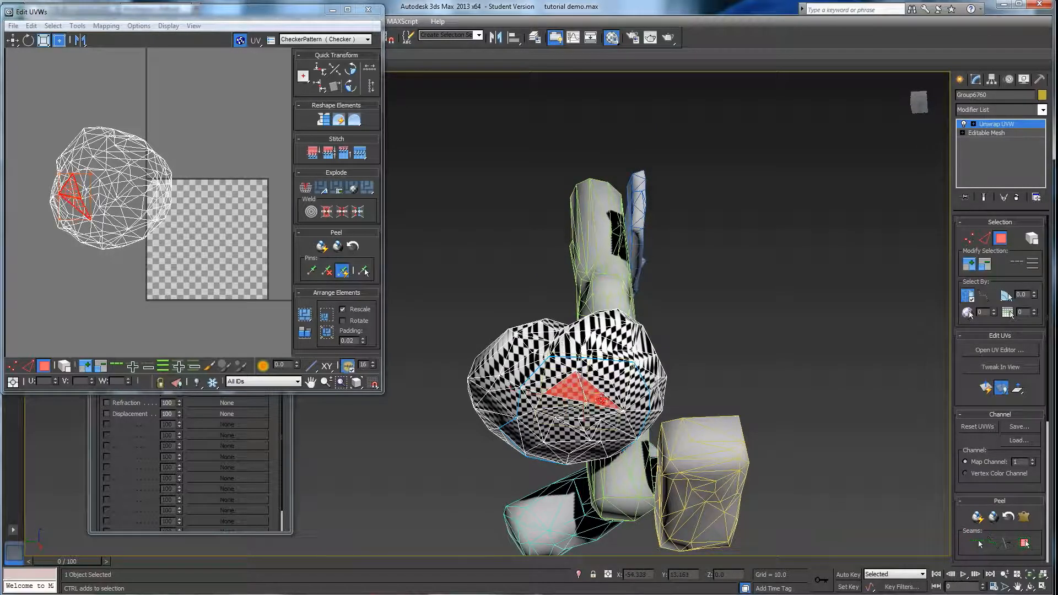
pyautogui.keyDown('ctrl'); pyautogui.click(601, 388); pyautogui.keyUp('ctrl')
pyautogui.keyDown('ctrl'); pyautogui.click(622, 394); pyautogui.keyUp('ctrl')
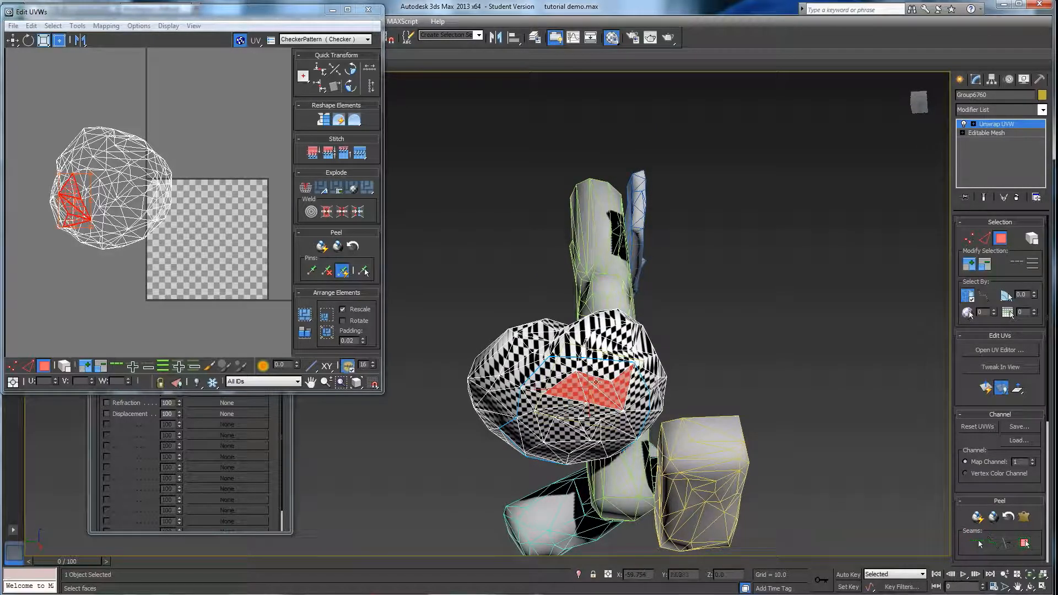
pyautogui.keyDown('alt'); pyautogui.moveTo(570, 391); pyautogui.dragTo(590, 374, button='middle'); pyautogui.keyUp('alt')
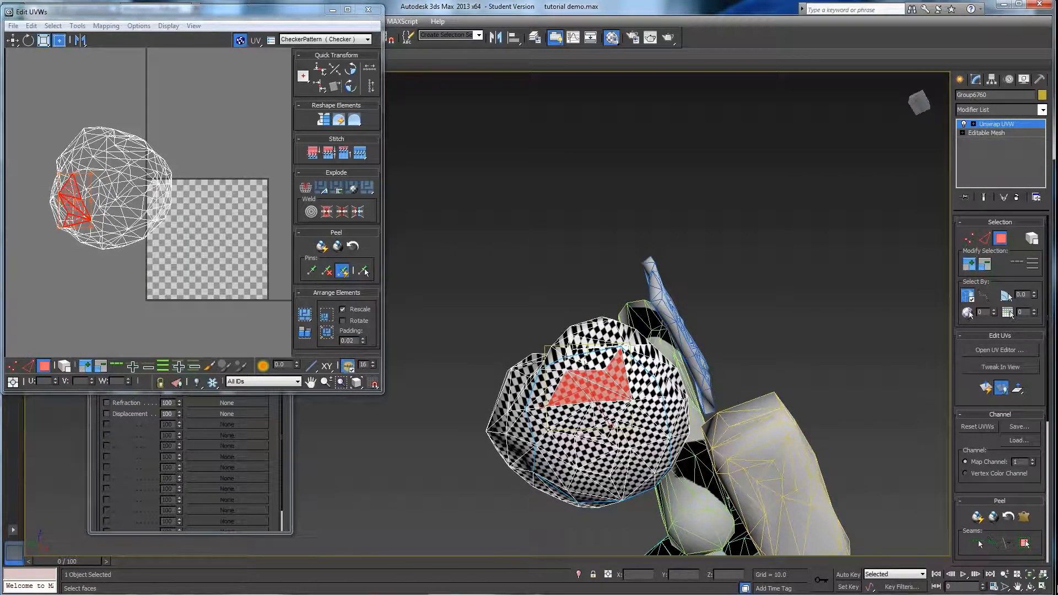
pyautogui.click(1024, 543)
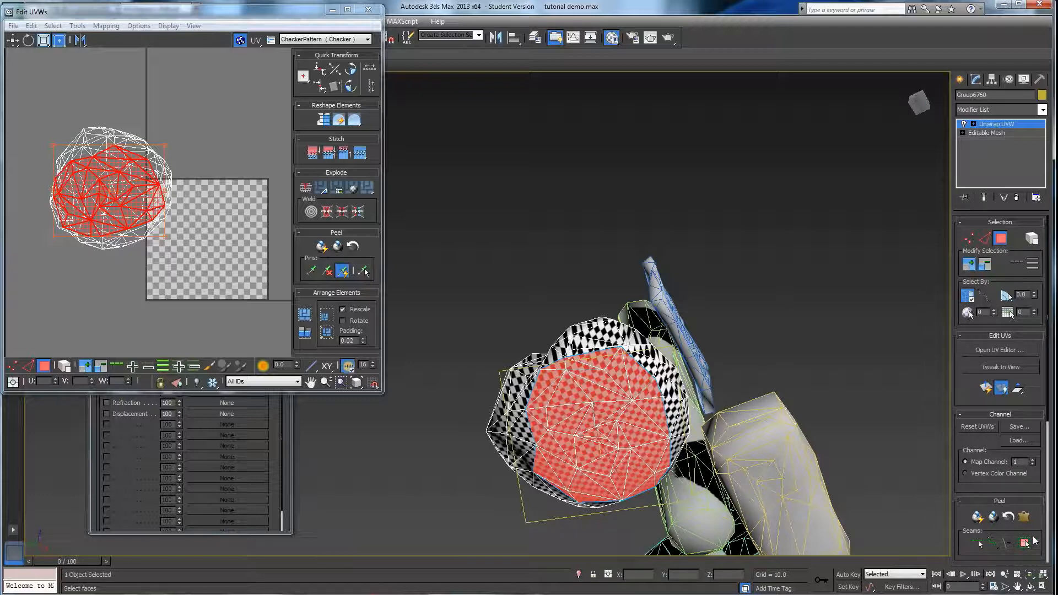
pyautogui.click(748, 345)
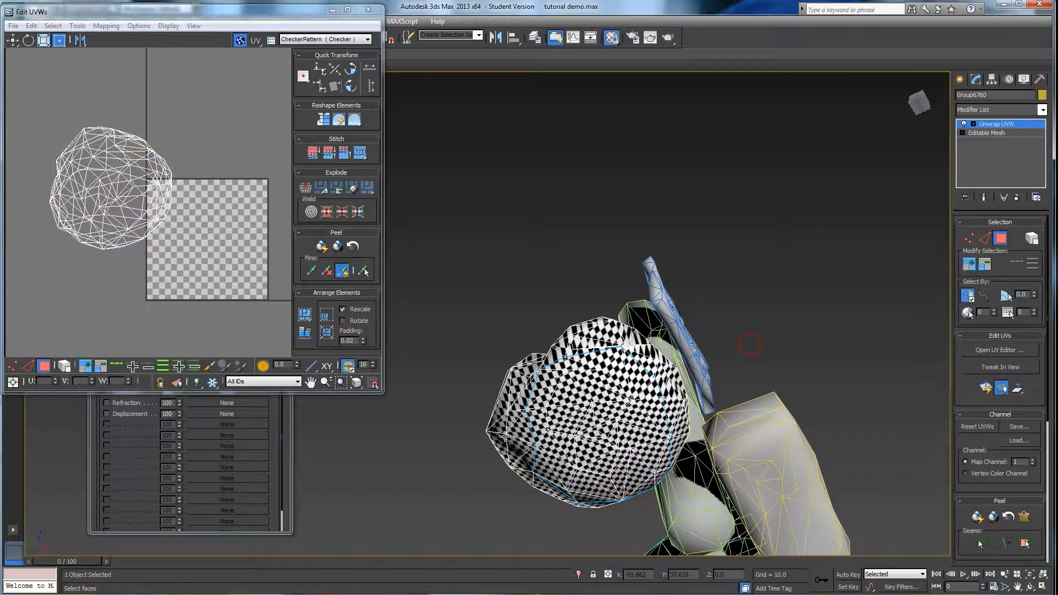
# Step: Expand a single underside polygon's selection to the seams and unwrap that area with Quick Peel
pyautogui.click(575, 392)
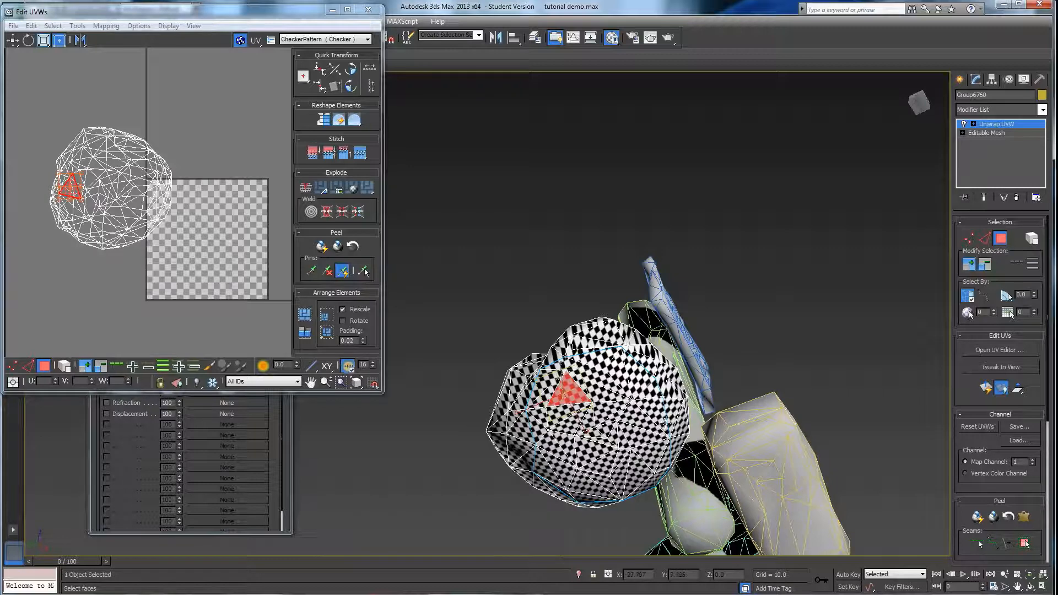
pyautogui.click(1024, 543)
pyautogui.moveTo(676, 374)
pyautogui.keyDown('alt'); pyautogui.mouseDown(button='middle')
pyautogui.moveTo(678, 441)
pyautogui.moveTo(658, 386)
pyautogui.mouseUp(button='middle'); pyautogui.keyUp('alt')
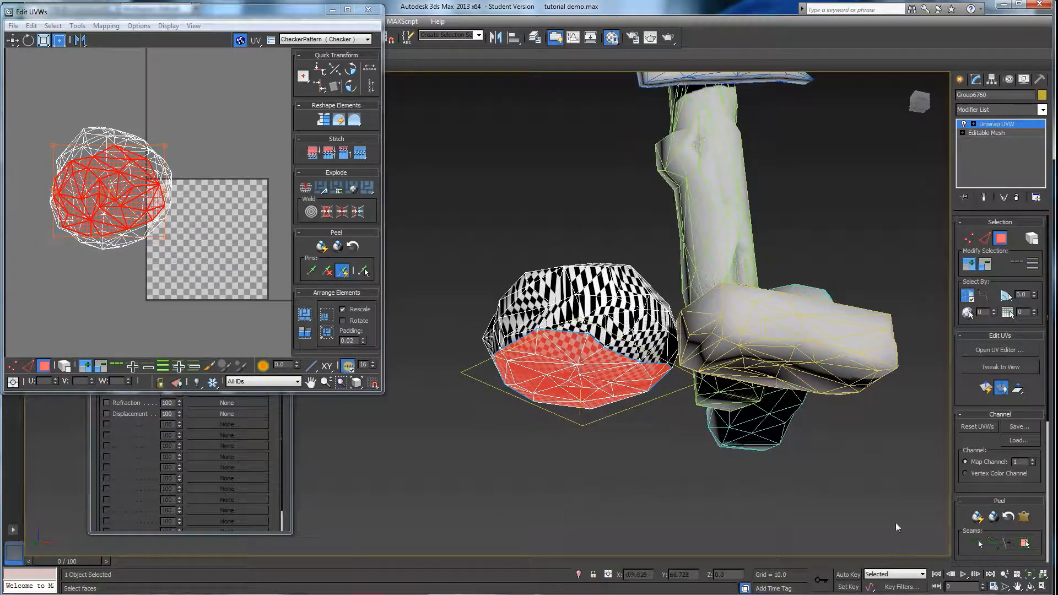
pyautogui.click(976, 518)
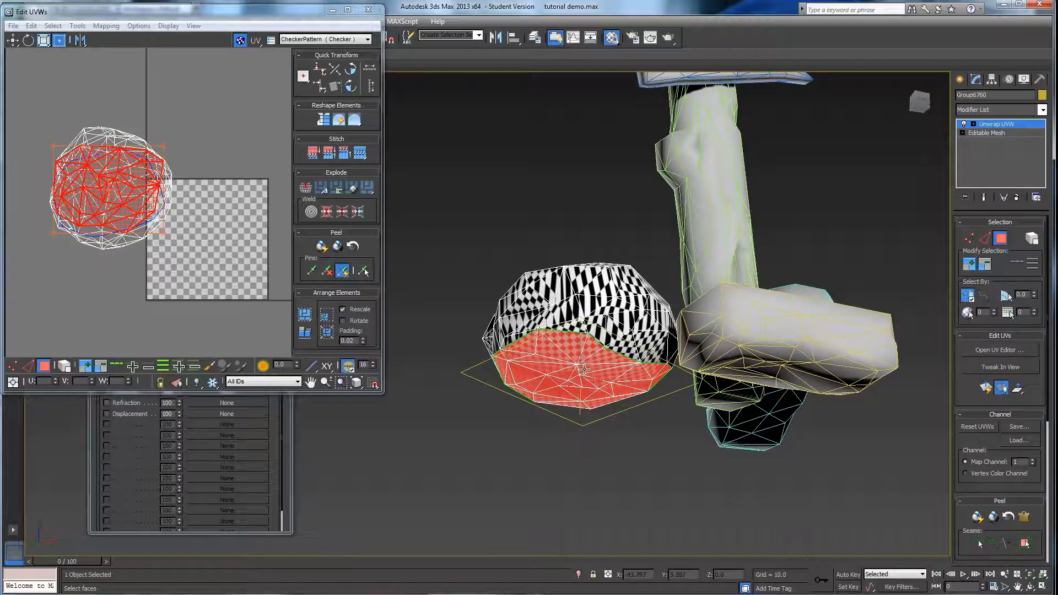
pyautogui.keyDown('alt'); pyautogui.moveTo(594, 401); pyautogui.dragTo(570, 392, button='middle'); pyautogui.keyUp('alt')
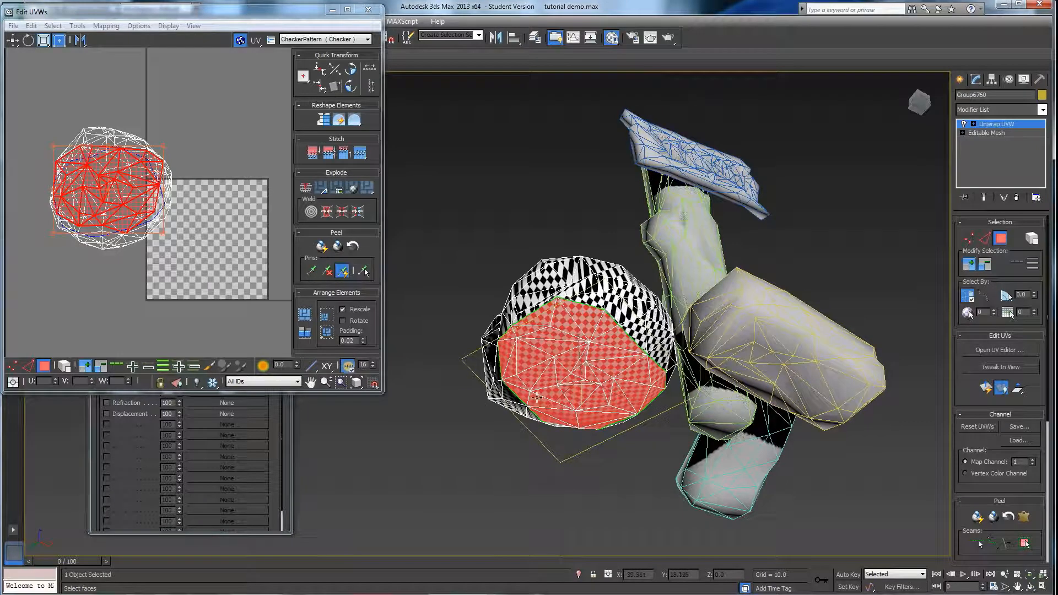
# Step: Move the peeled underside shell below the stone's main UV shell and clear the selection
pyautogui.moveTo(129, 191); pyautogui.dragTo(93, 319)
pyautogui.click(119, 211)
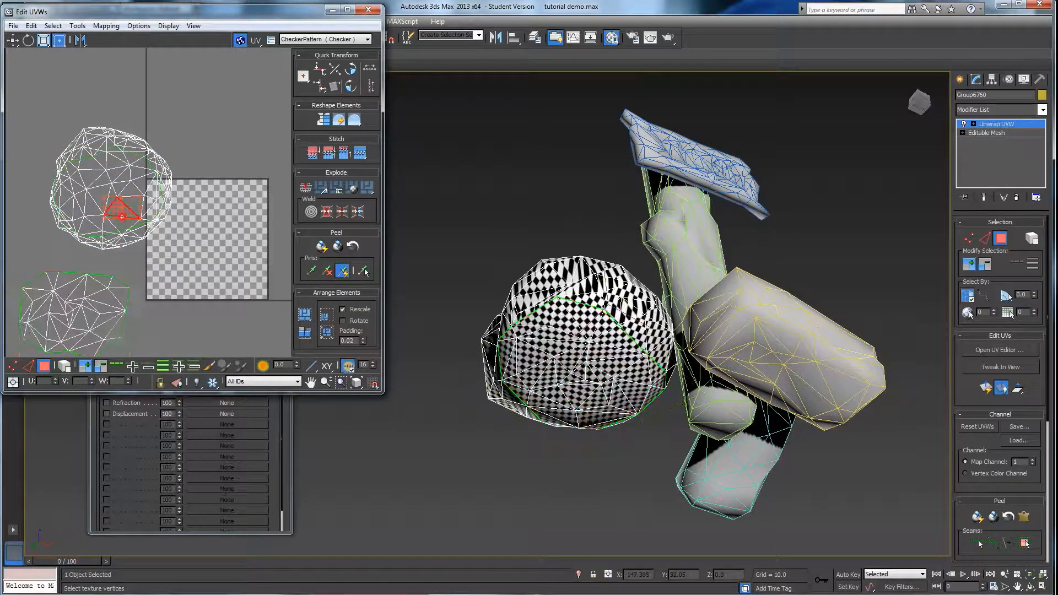
pyautogui.click(195, 159)
pyautogui.moveTo(205, 247); pyautogui.dragTo(233, 247, button='middle')
pyautogui.click(67, 103)
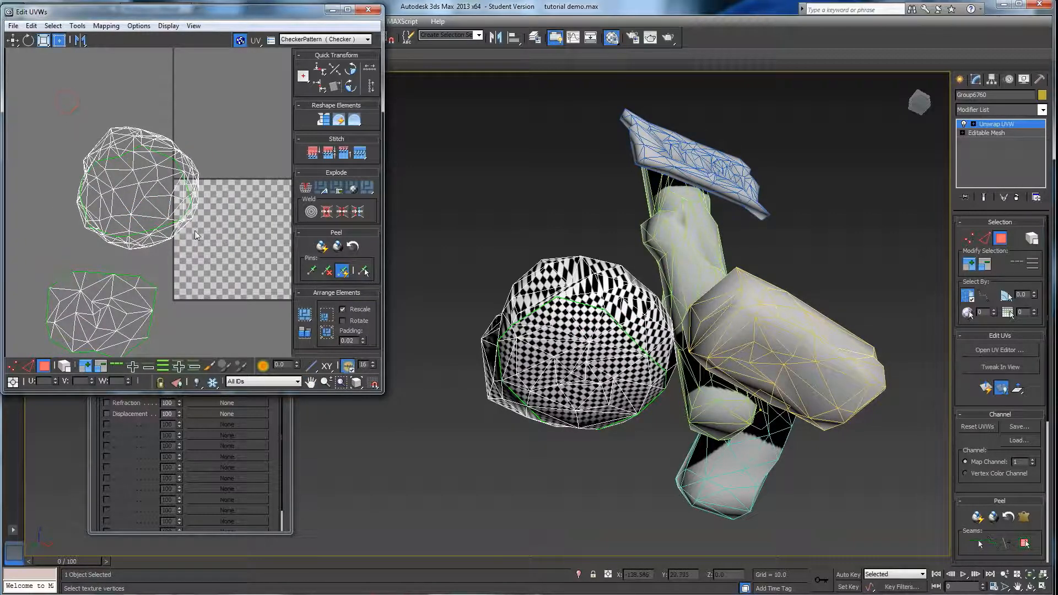
# Step: Select the stone's entire upper shell and unwrap it with Quick Peel
pyautogui.moveTo(213, 253); pyautogui.dragTo(214, 257)
pyautogui.keyDown('alt'); pyautogui.moveTo(578, 285); pyautogui.dragTo(557, 361, button='middle'); pyautogui.keyUp('alt')
pyautogui.scroll(5, 557, 361)
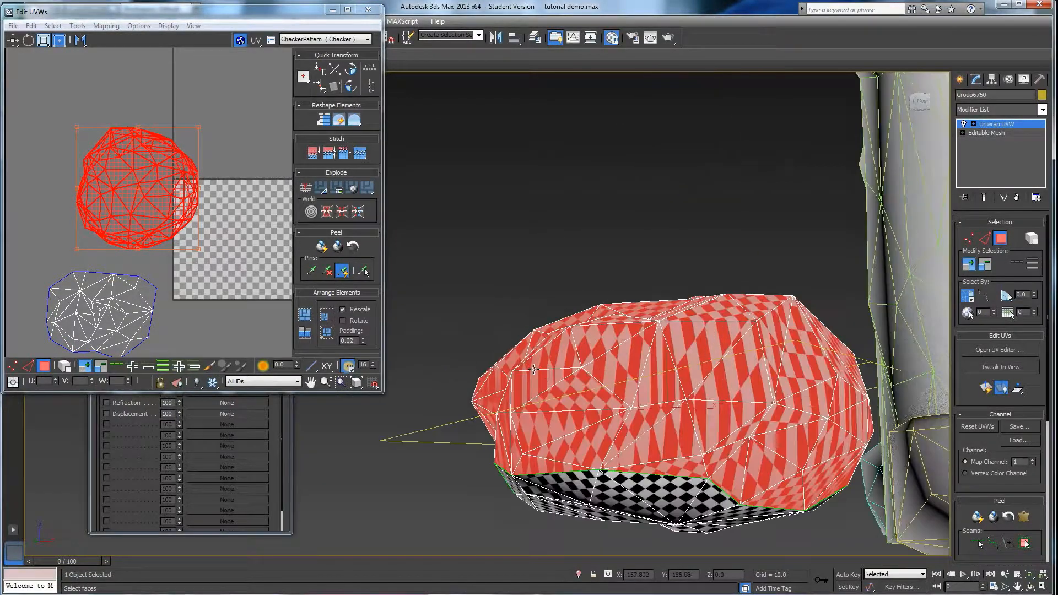
pyautogui.keyDown('alt'); pyautogui.moveTo(592, 400); pyautogui.dragTo(664, 372, button='middle'); pyautogui.keyUp('alt')
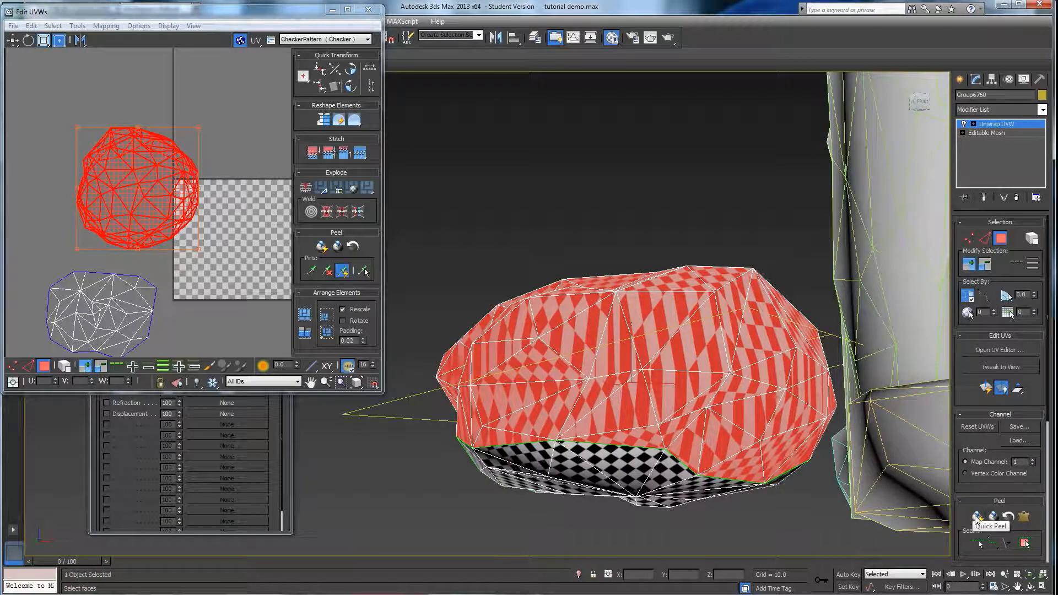
pyautogui.click(976, 517)
pyautogui.keyDown('alt'); pyautogui.moveTo(592, 339); pyautogui.dragTo(683, 250, button='middle'); pyautogui.keyUp('alt')
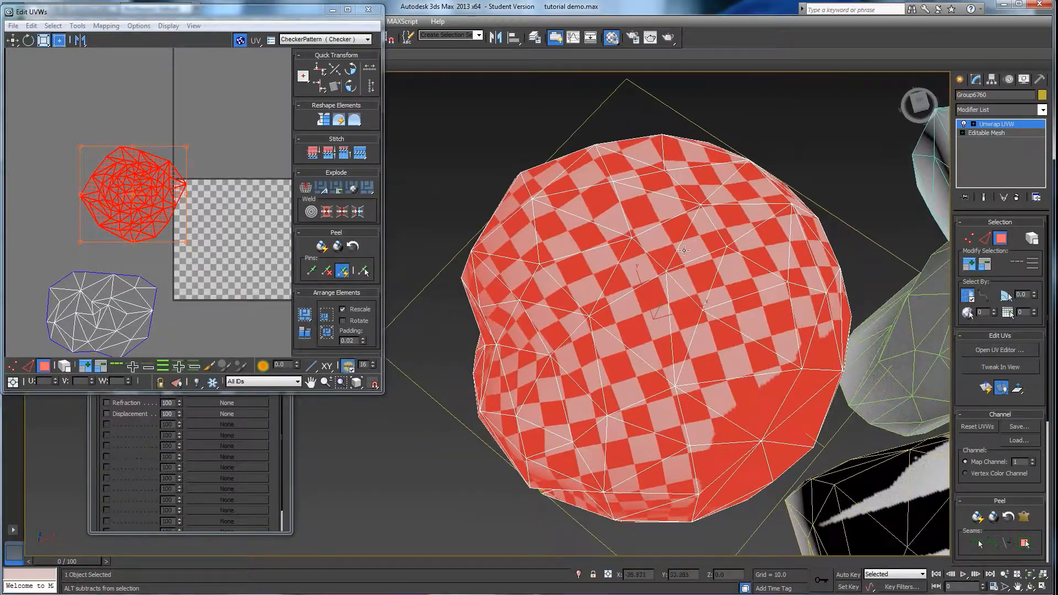
# Step: Relax the stone's upper UV shell using Relax By Face Angles with 100 iterations and amount 0.1
pyautogui.keyDown('alt'); pyautogui.moveTo(649, 355); pyautogui.dragTo(553, 312, button='middle'); pyautogui.keyUp('alt')
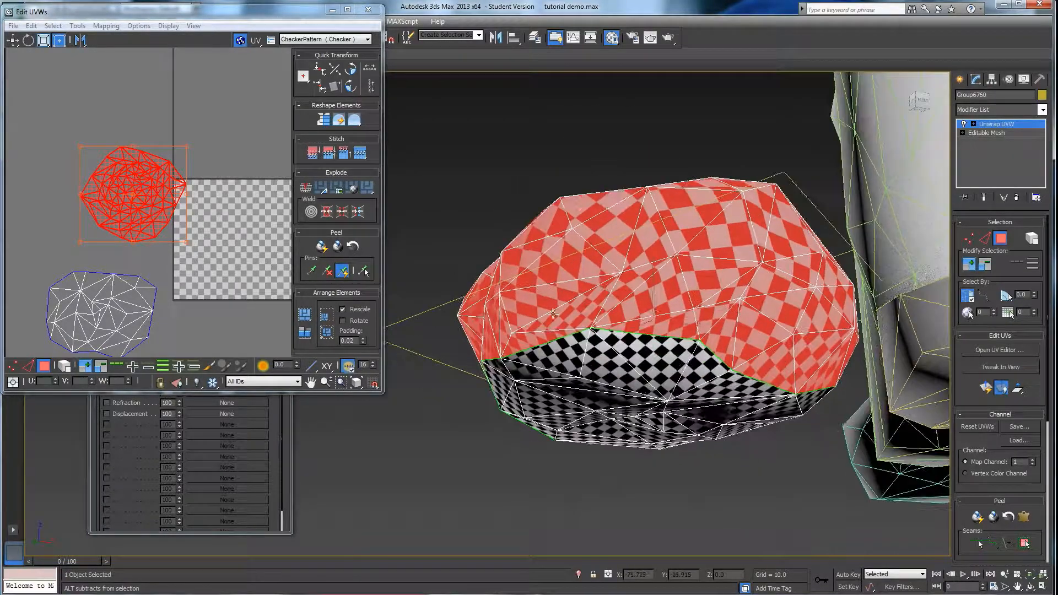
pyautogui.keyDown('alt'); pyautogui.moveTo(723, 322); pyautogui.dragTo(651, 315, button='middle'); pyautogui.keyUp('alt')
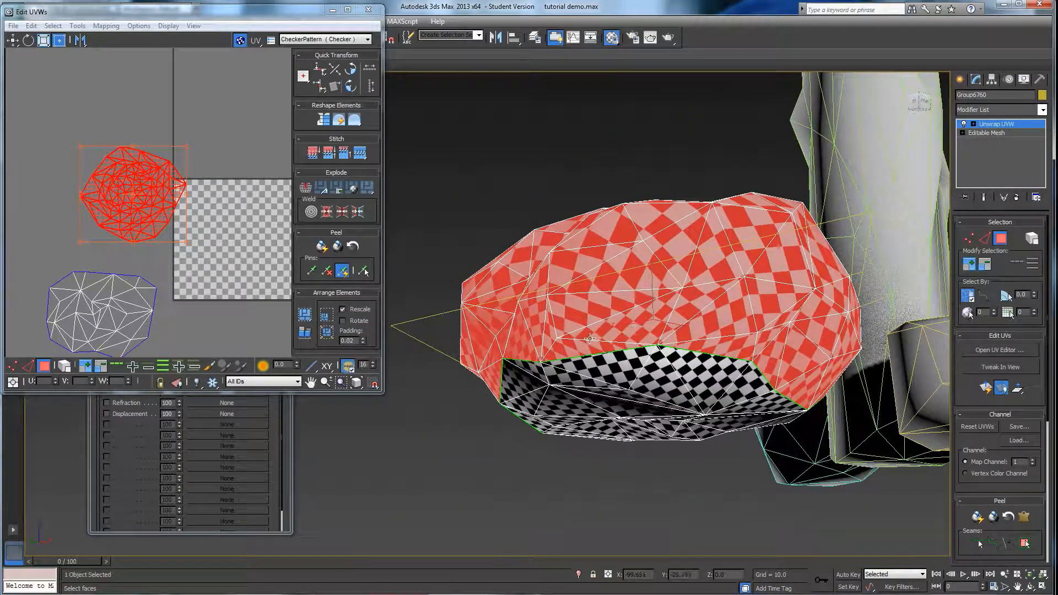
pyautogui.keyDown('alt'); pyautogui.moveTo(728, 335); pyautogui.dragTo(661, 333, button='middle'); pyautogui.keyUp('alt')
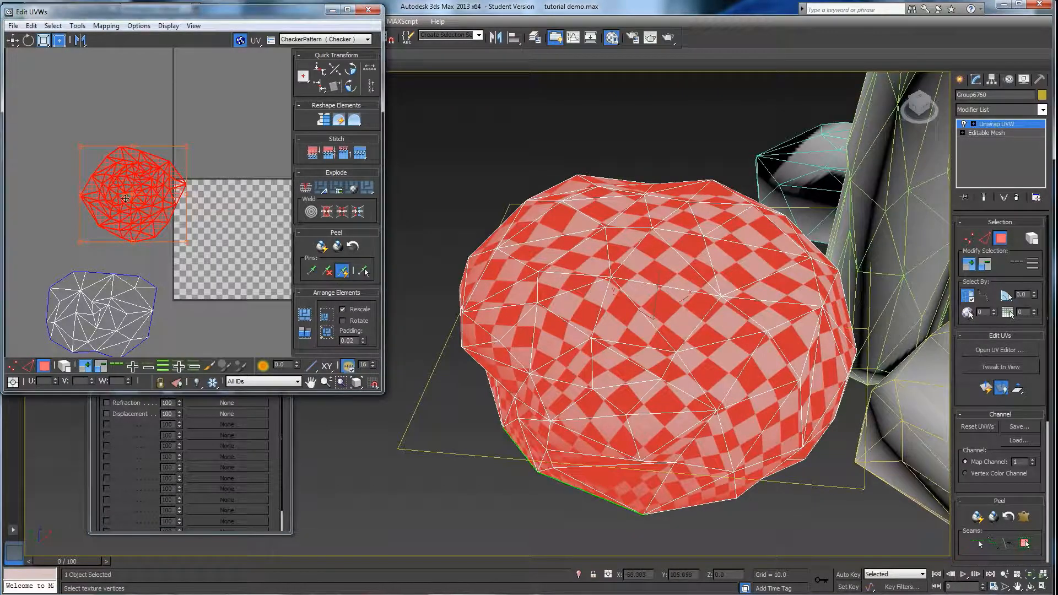
pyautogui.click(354, 124)
pyautogui.moveTo(356, 128); pyautogui.dragTo(354, 135)
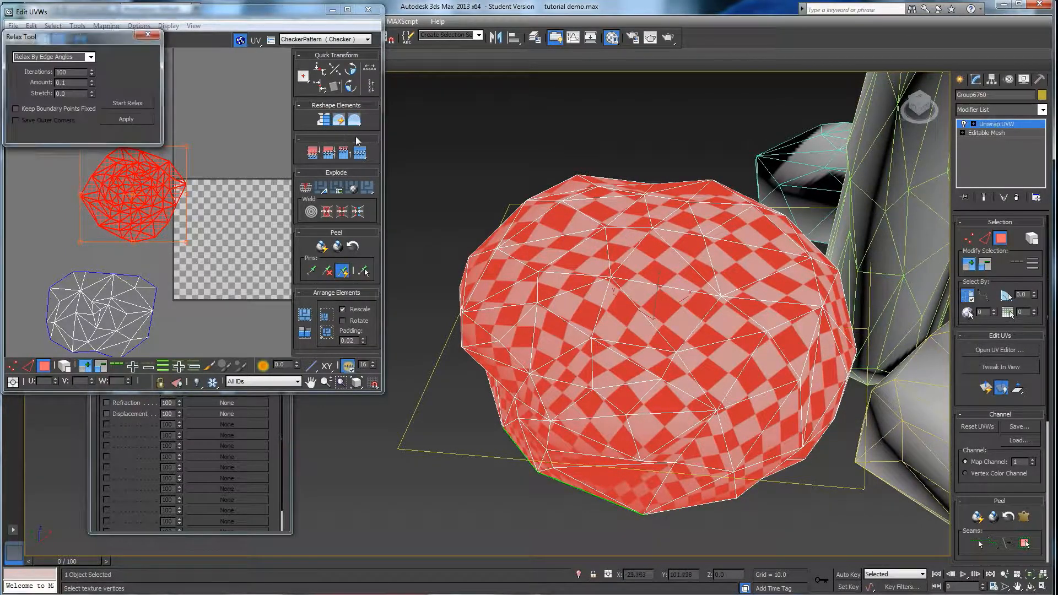
pyautogui.click(89, 56)
pyautogui.click(68, 64)
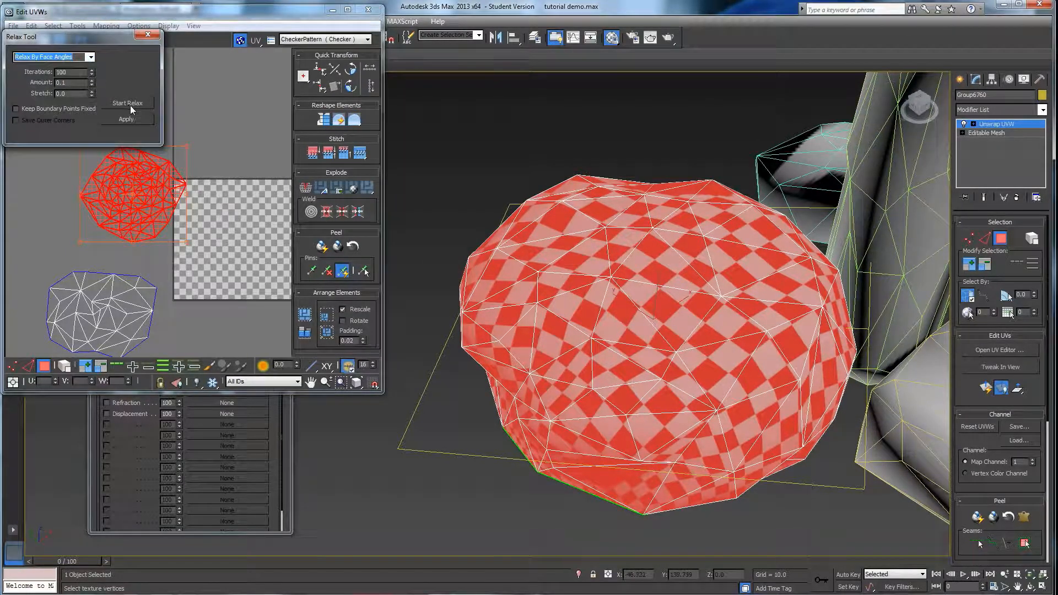
pyautogui.click(129, 103)
pyautogui.click(133, 105)
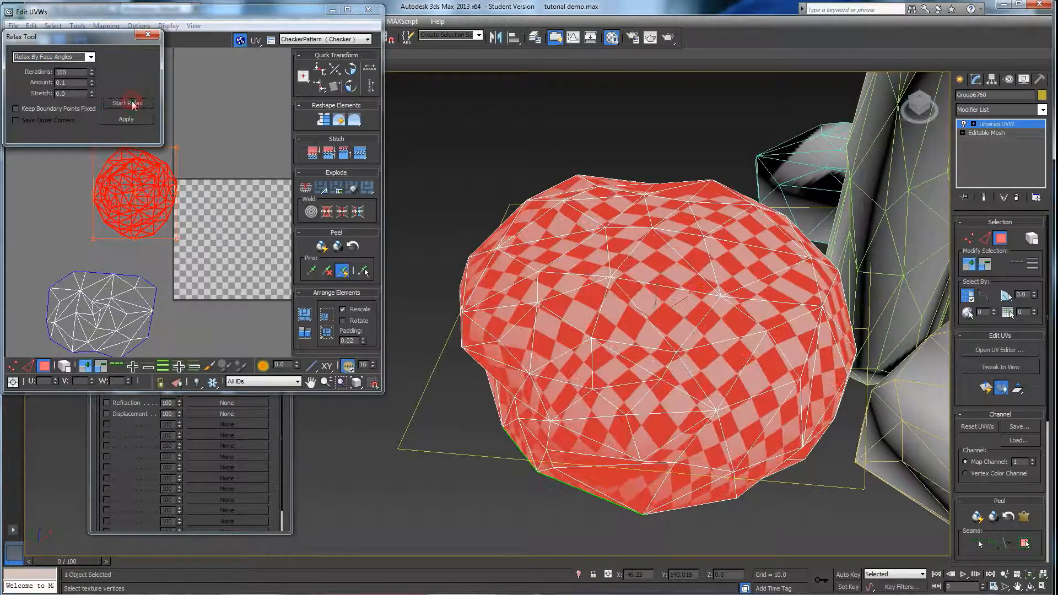
# Step: Examine the checker pattern around the relaxed upper shell for distortion, and clear the polygon selection
pyautogui.keyDown('alt'); pyautogui.moveTo(653, 353); pyautogui.dragTo(670, 274, button='middle'); pyautogui.keyUp('alt')
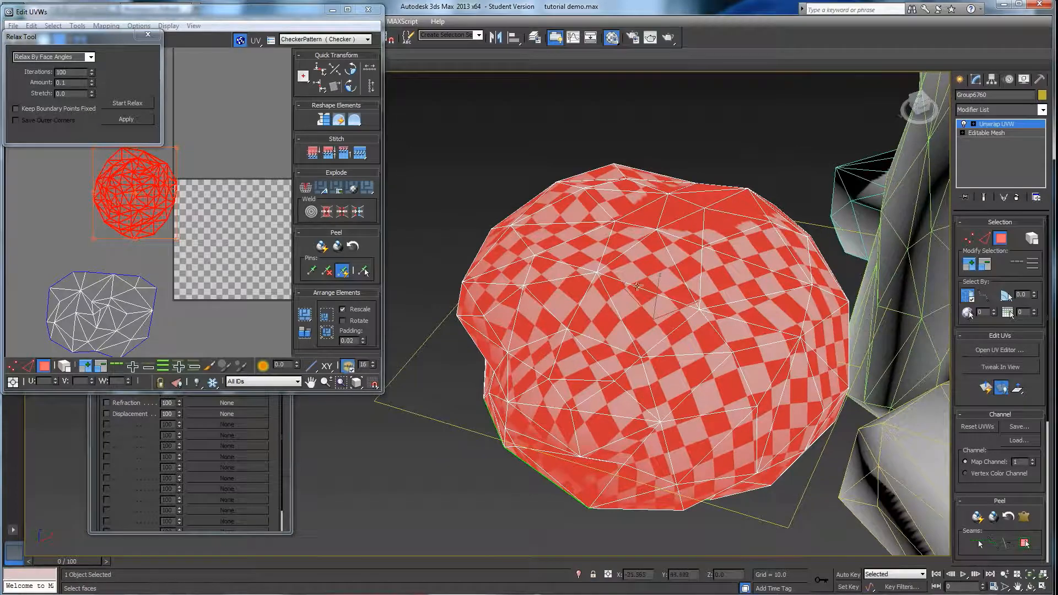
pyautogui.keyDown('alt'); pyautogui.moveTo(599, 341); pyautogui.dragTo(575, 325, button='middle'); pyautogui.keyUp('alt')
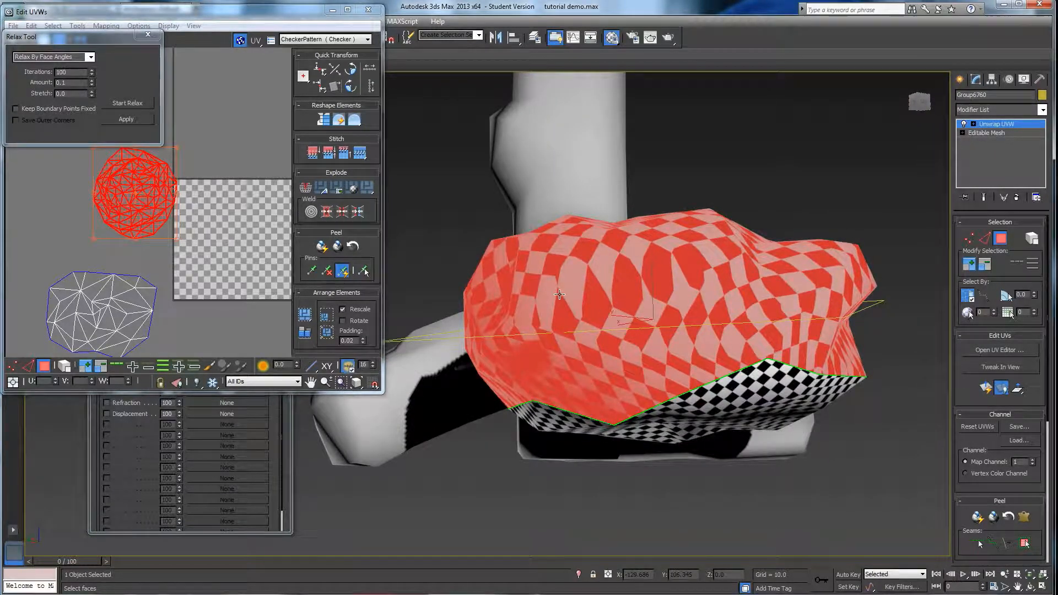
pyautogui.keyDown('alt'); pyautogui.moveTo(606, 344); pyautogui.dragTo(597, 322, button='middle'); pyautogui.keyUp('alt')
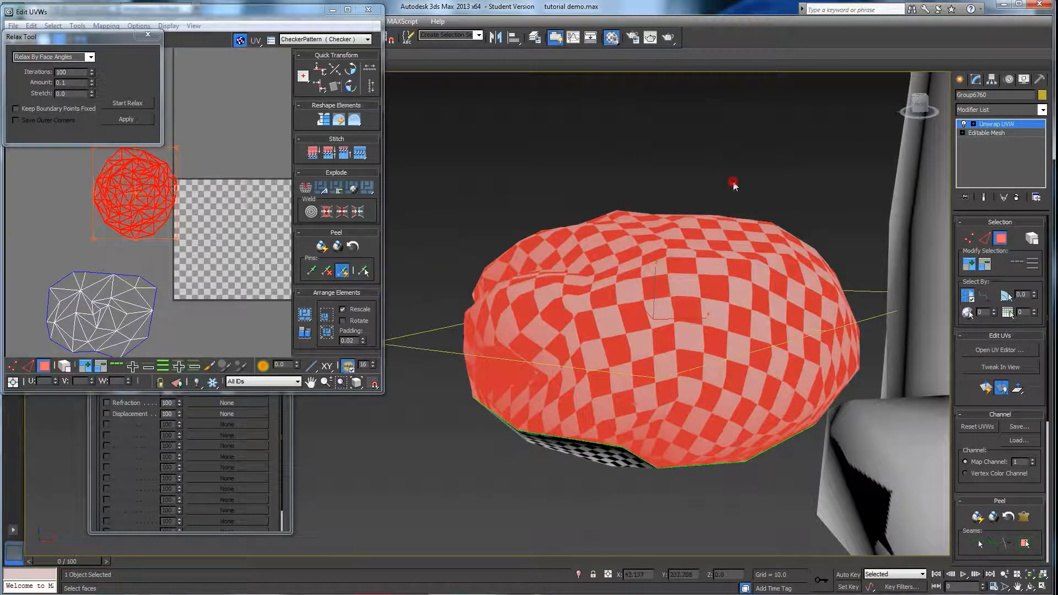
pyautogui.click(733, 181)
pyautogui.moveTo(657, 386); pyautogui.dragTo(631, 377, button='middle')
pyautogui.scroll(-2, 632, 377)
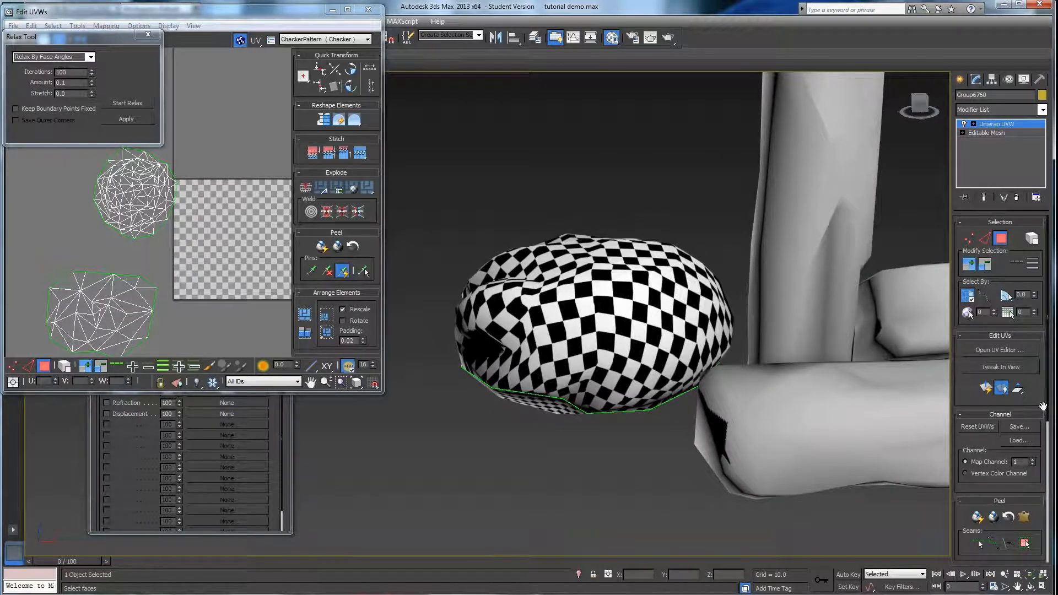
# Step: Turn on Edit Seams to work on the seams around the stone's underside
pyautogui.click(978, 545)
pyautogui.scroll(-5, 1033, 500)
pyautogui.keyDown('alt'); pyautogui.moveTo(523, 474); pyautogui.dragTo(760, 451, button='middle'); pyautogui.keyUp('alt')
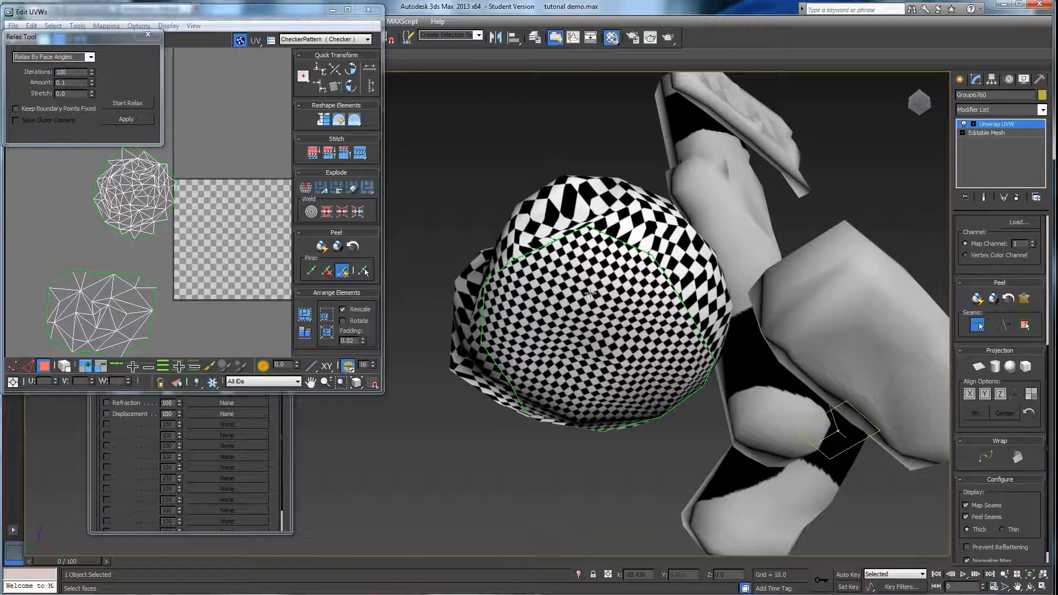
pyautogui.click(31, 269)
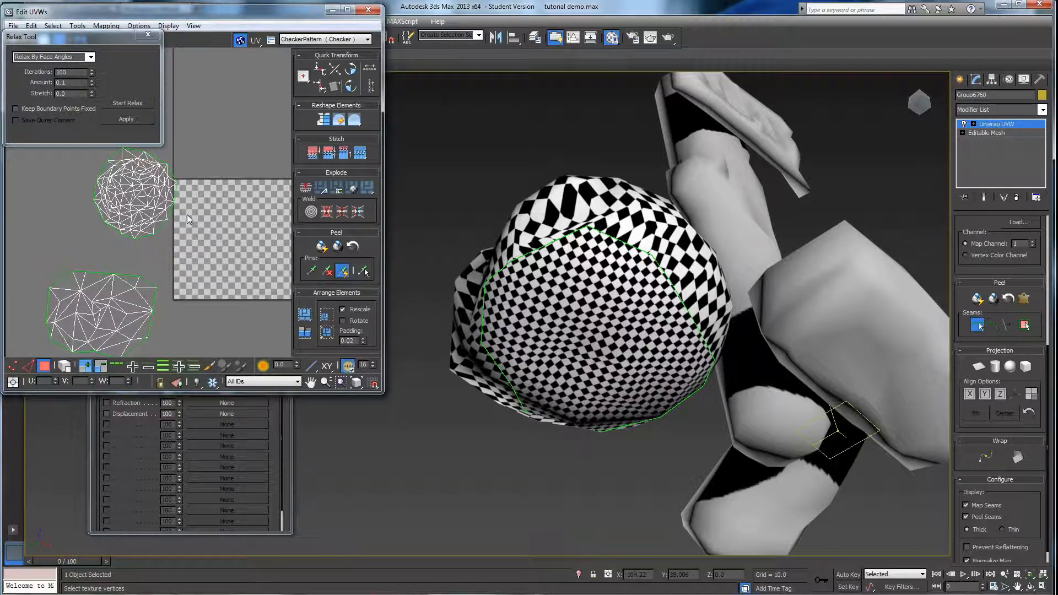
# Step: Compare the Map Seams and Peel Seams displays on the stone by hiding them and showing both again
pyautogui.click(965, 505)
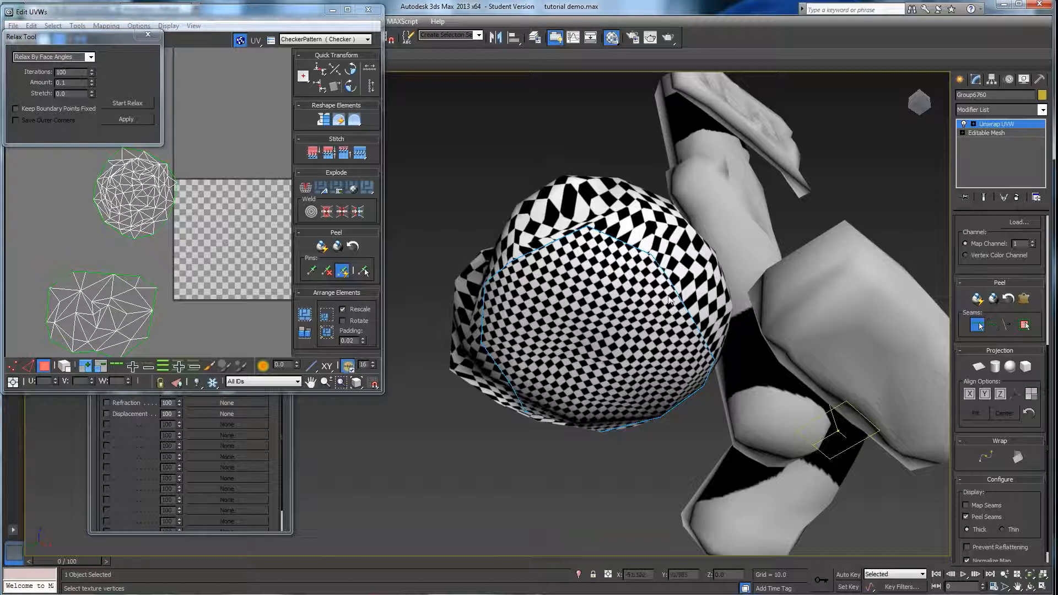
pyautogui.click(966, 516)
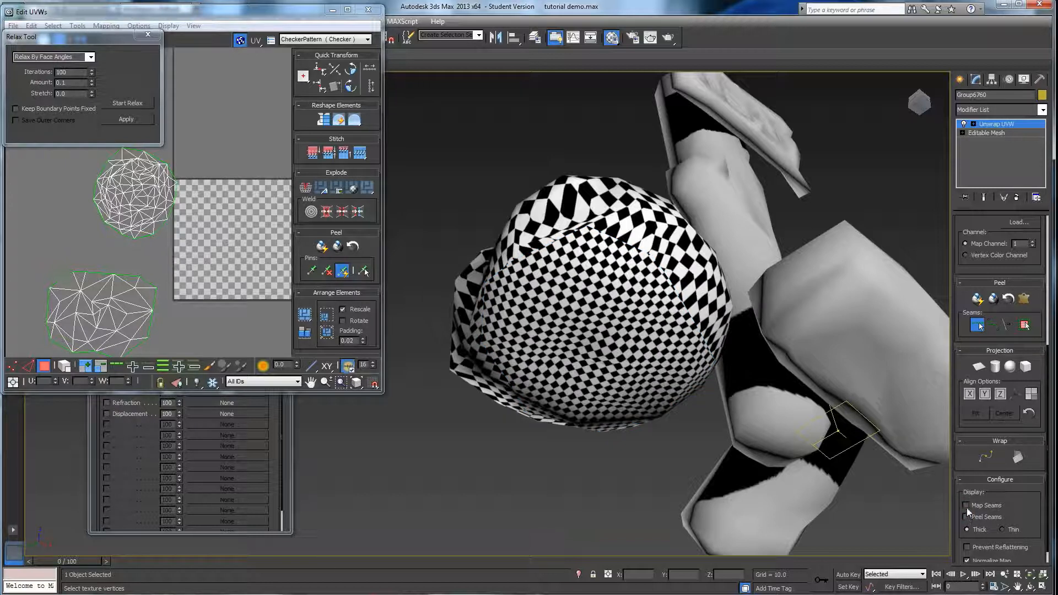
pyautogui.click(967, 505)
pyautogui.click(967, 505)
pyautogui.click(966, 516)
# Step: Show edged faces and add a peel seam cut running from the underside seam loop up the stone's dented side
pyautogui.keyDown('alt'); pyautogui.moveTo(626, 302); pyautogui.dragTo(592, 296, button='middle'); pyautogui.keyUp('alt')
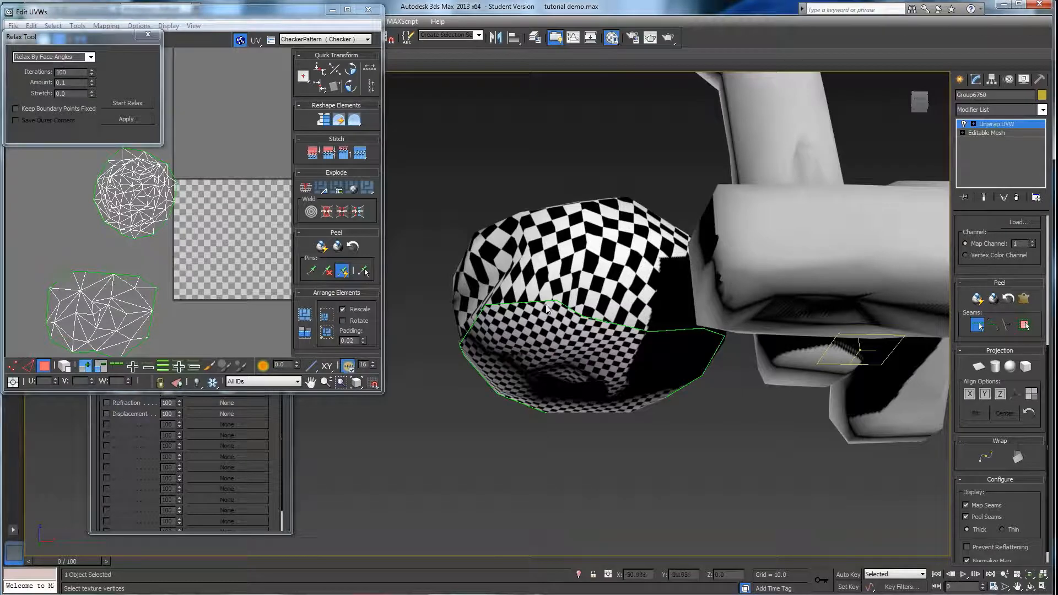
pyautogui.moveTo(611, 325)
pyautogui.keyDown('alt'); pyautogui.mouseDown(button='middle')
pyautogui.moveTo(639, 364)
pyautogui.moveTo(545, 401)
pyautogui.moveTo(429, 372)
pyautogui.moveTo(559, 396)
pyautogui.moveTo(504, 394)
pyautogui.mouseUp(button='middle'); pyautogui.keyUp('alt')
pyautogui.press('F4')
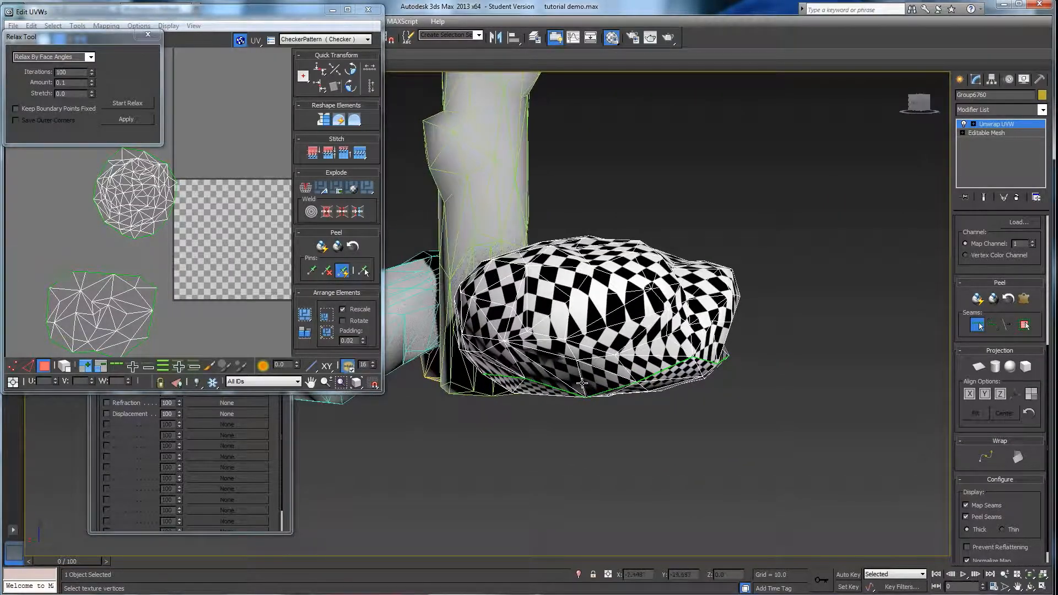
pyautogui.moveTo(572, 349)
pyautogui.keyDown('alt'); pyautogui.mouseDown(button='middle')
pyautogui.moveTo(592, 357)
pyautogui.moveTo(569, 352)
pyautogui.mouseUp(button='middle'); pyautogui.keyUp('alt')
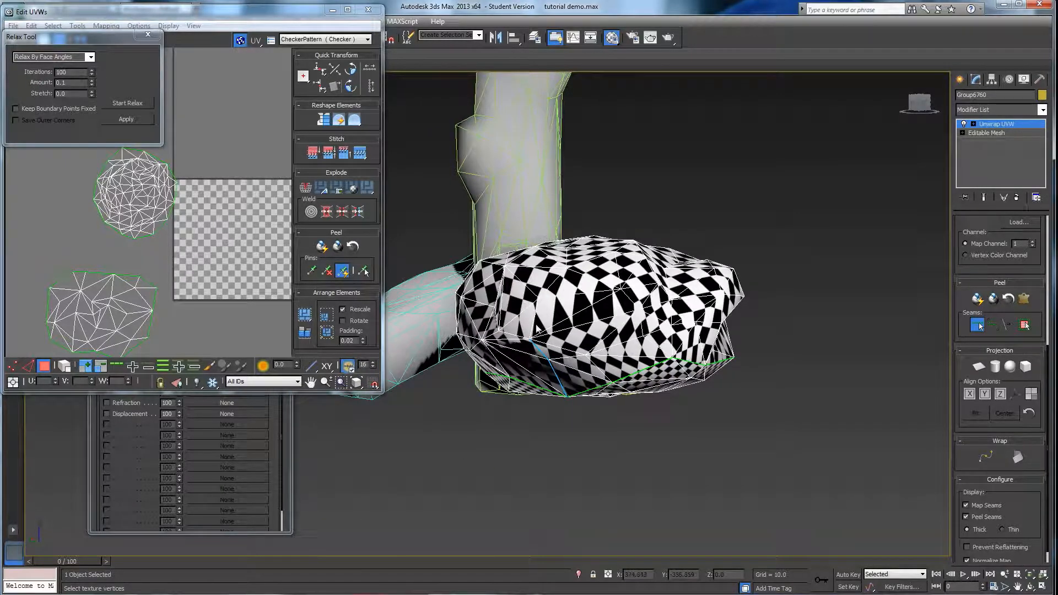
pyautogui.keyDown('alt'); pyautogui.moveTo(542, 326); pyautogui.dragTo(590, 332, button='middle'); pyautogui.keyUp('alt')
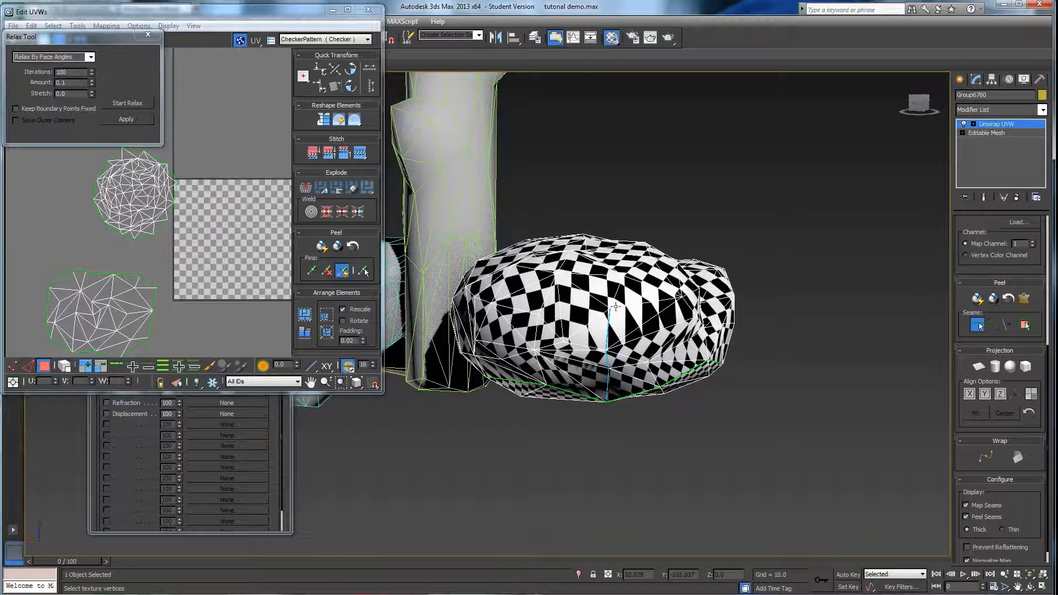
pyautogui.keyDown('alt'); pyautogui.moveTo(611, 401); pyautogui.dragTo(577, 325, button='middle'); pyautogui.keyUp('alt')
pyautogui.keyDown('alt'); pyautogui.moveTo(588, 411); pyautogui.dragTo(554, 419, button='middle'); pyautogui.keyUp('alt')
pyautogui.keyDown('alt'); pyautogui.moveTo(548, 298); pyautogui.dragTo(552, 282, button='middle'); pyautogui.keyUp('alt')
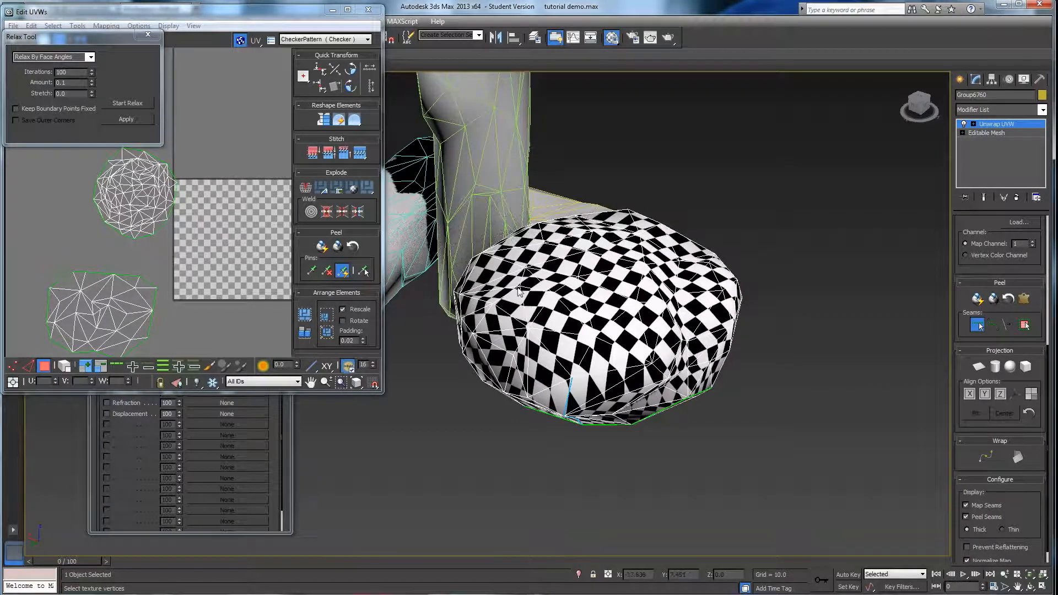
pyautogui.keyDown('alt'); pyautogui.moveTo(593, 375); pyautogui.dragTo(587, 359, button='middle'); pyautogui.keyUp('alt')
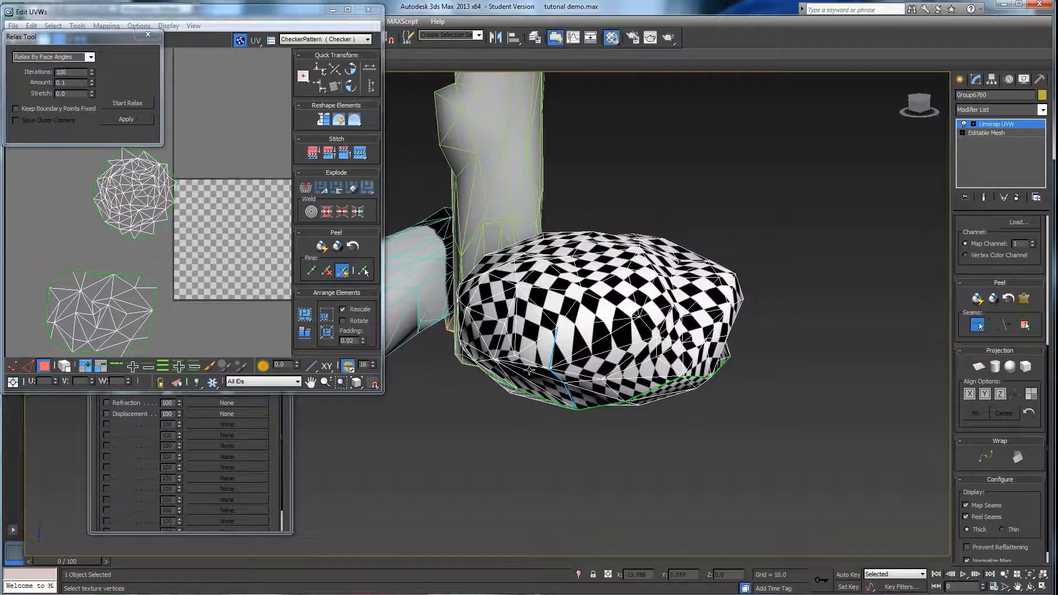
pyautogui.keyDown('alt'); pyautogui.moveTo(587, 381); pyautogui.dragTo(570, 417, button='middle'); pyautogui.keyUp('alt')
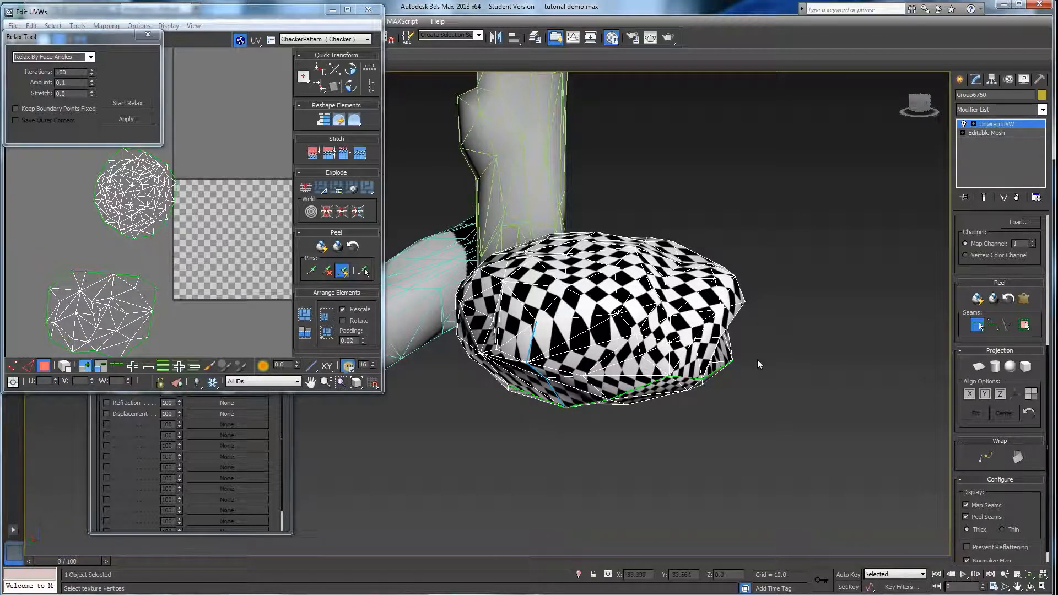
# Step: Examine the stone's remaining sides around the underside seam loop for places that need further seam cuts
pyautogui.keyDown('alt'); pyautogui.moveTo(386, 370); pyautogui.dragTo(654, 358, button='middle'); pyautogui.keyUp('alt')
pyautogui.moveTo(481, 339)
pyautogui.keyDown('alt'); pyautogui.mouseDown(button='middle')
pyautogui.moveTo(486, 355)
pyautogui.moveTo(488, 314)
pyautogui.moveTo(491, 328)
pyautogui.mouseUp(button='middle'); pyautogui.keyUp('alt')
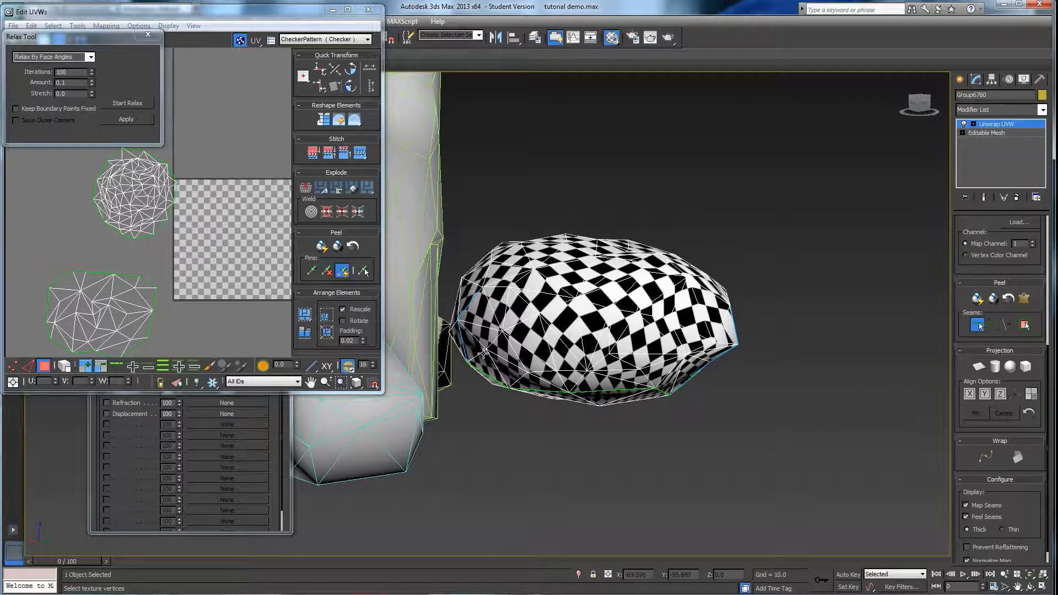
pyautogui.keyDown('alt'); pyautogui.moveTo(545, 374); pyautogui.dragTo(520, 361, button='middle'); pyautogui.keyUp('alt')
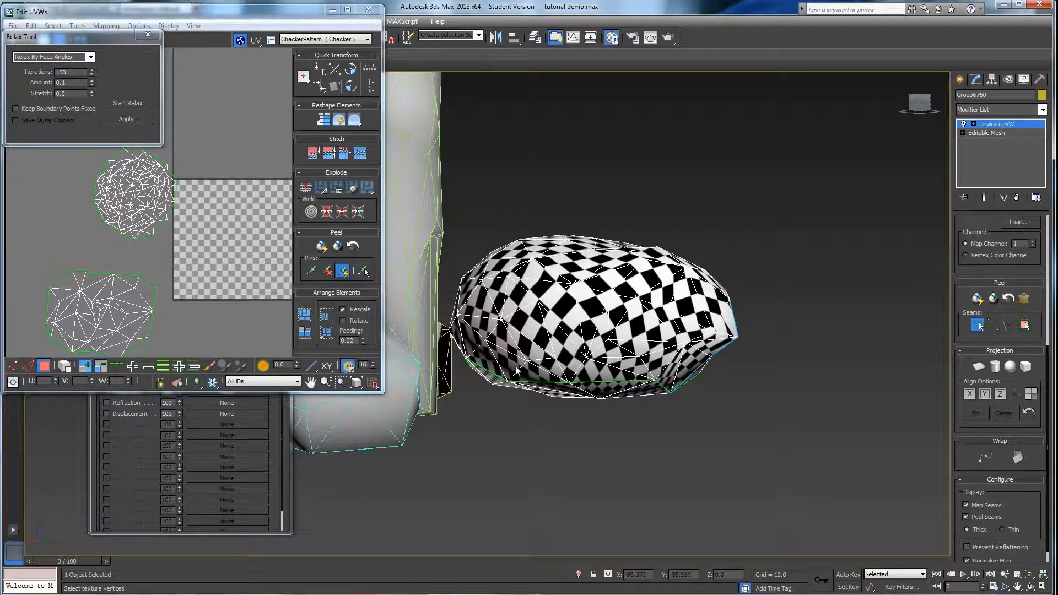
pyautogui.keyDown('alt'); pyautogui.moveTo(517, 348); pyautogui.dragTo(468, 387, button='middle'); pyautogui.keyUp('alt')
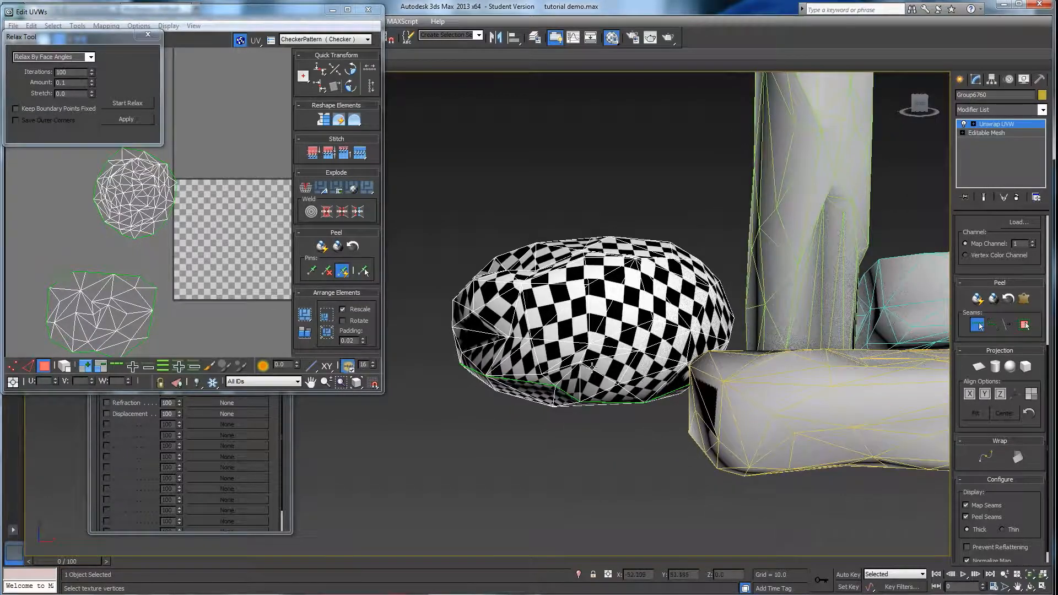
pyautogui.keyDown('alt'); pyautogui.moveTo(591, 367); pyautogui.dragTo(641, 379, button='middle'); pyautogui.keyUp('alt')
pyautogui.keyDown('alt'); pyautogui.moveTo(682, 333); pyautogui.dragTo(595, 375, button='middle'); pyautogui.keyUp('alt')
pyautogui.keyDown('alt'); pyautogui.moveTo(507, 408); pyautogui.dragTo(606, 397, button='middle'); pyautogui.keyUp('alt')
pyautogui.keyDown('alt'); pyautogui.moveTo(631, 325); pyautogui.dragTo(557, 365, button='middle'); pyautogui.keyUp('alt')
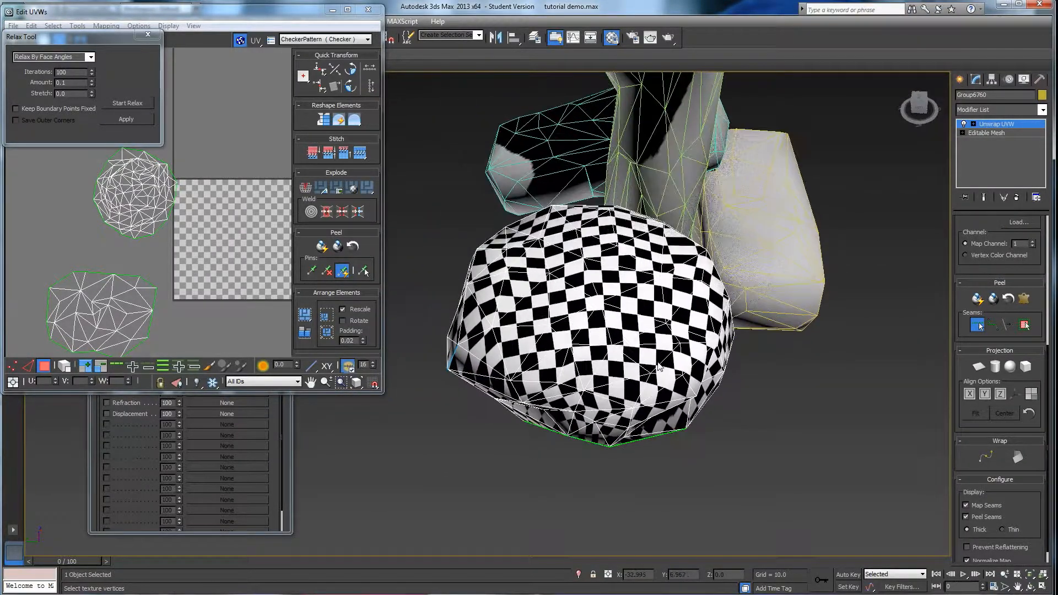
# Step: Exit seam editing and select the stone's entire upper shell by expanding one polygon's selection to the seams
pyautogui.click(977, 325)
pyautogui.scroll(5, 991, 358)
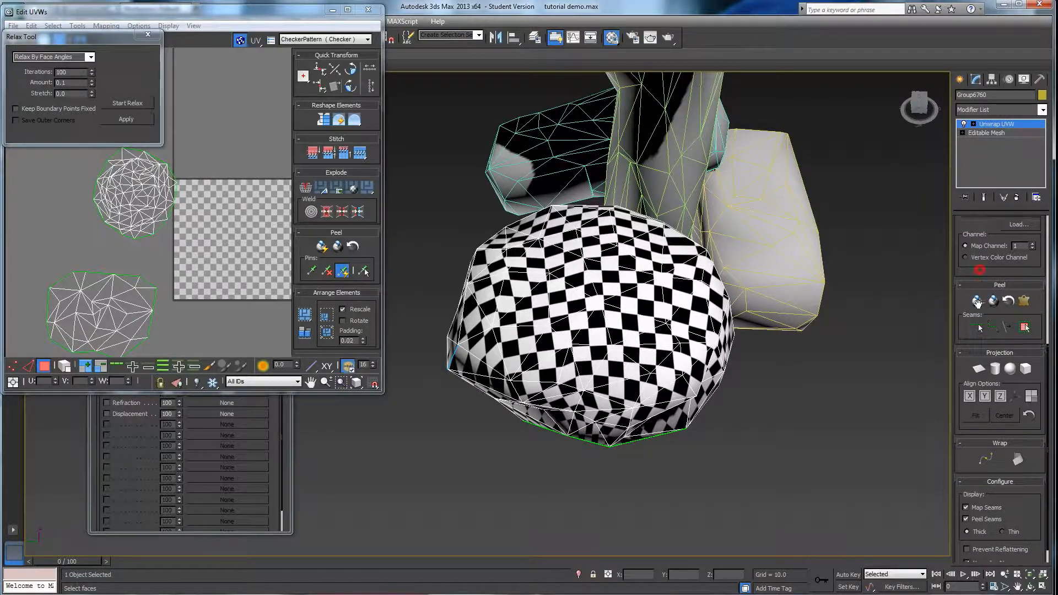
pyautogui.click(999, 238)
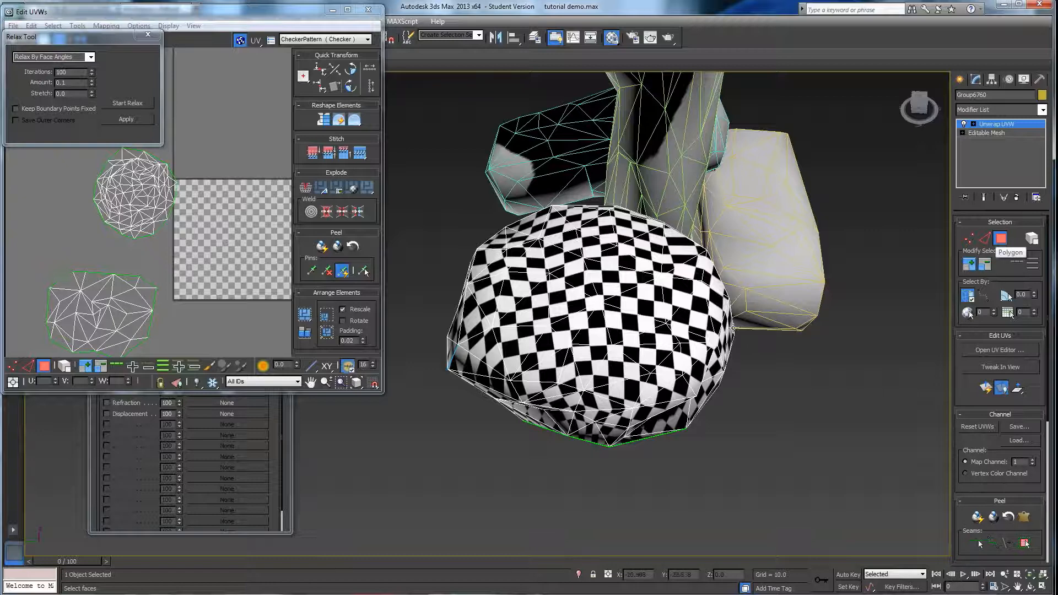
pyautogui.click(627, 307)
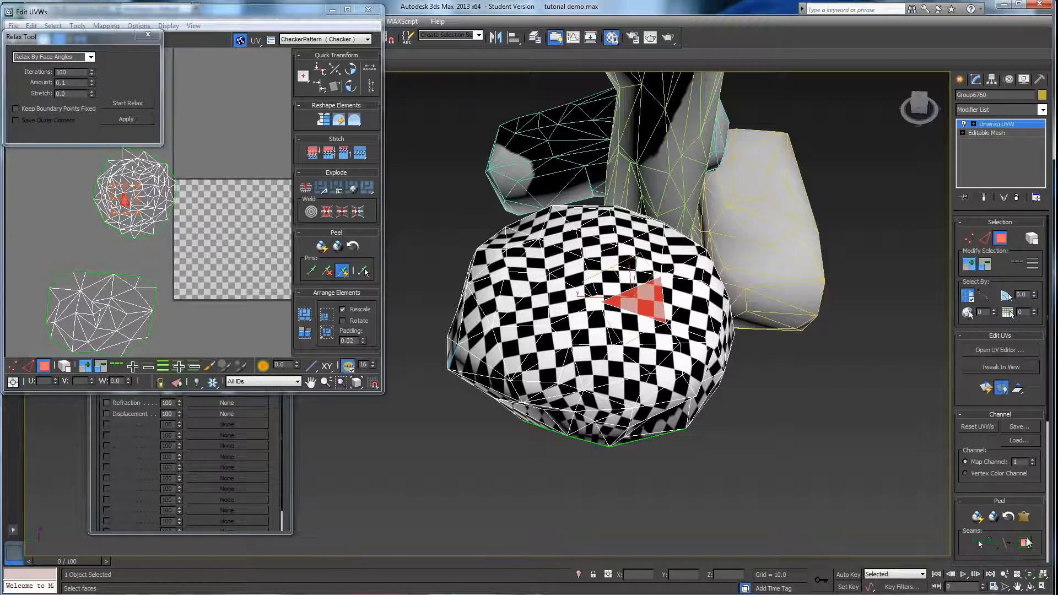
pyautogui.click(1024, 543)
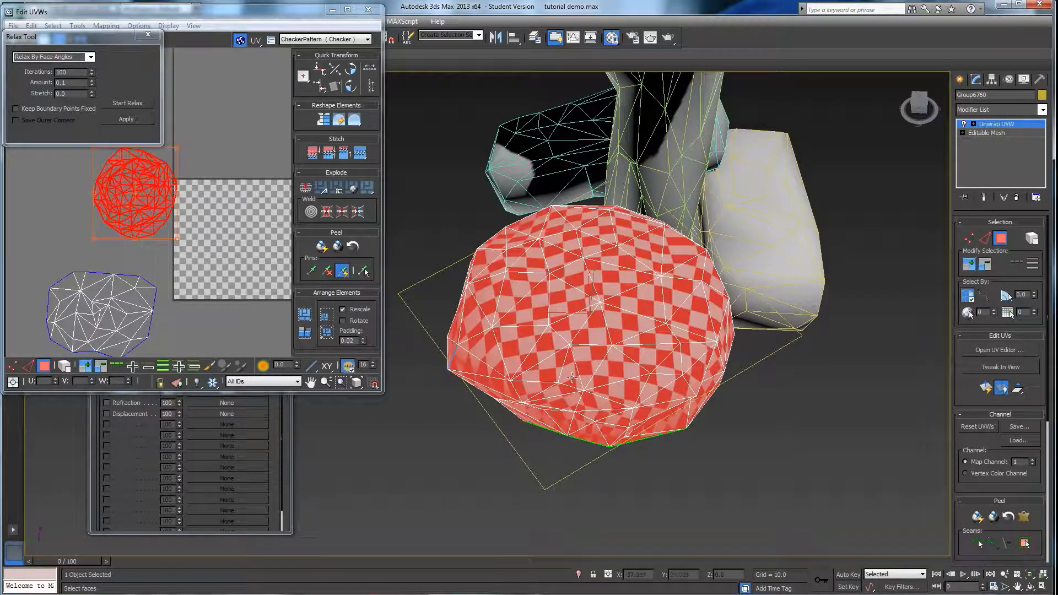
# Step: Try unwrapping the selected upper shell with Quick Peel along the new seam cut, and undo the peel
pyautogui.keyDown('alt'); pyautogui.moveTo(754, 405); pyautogui.dragTo(793, 341, button='middle'); pyautogui.keyUp('alt')
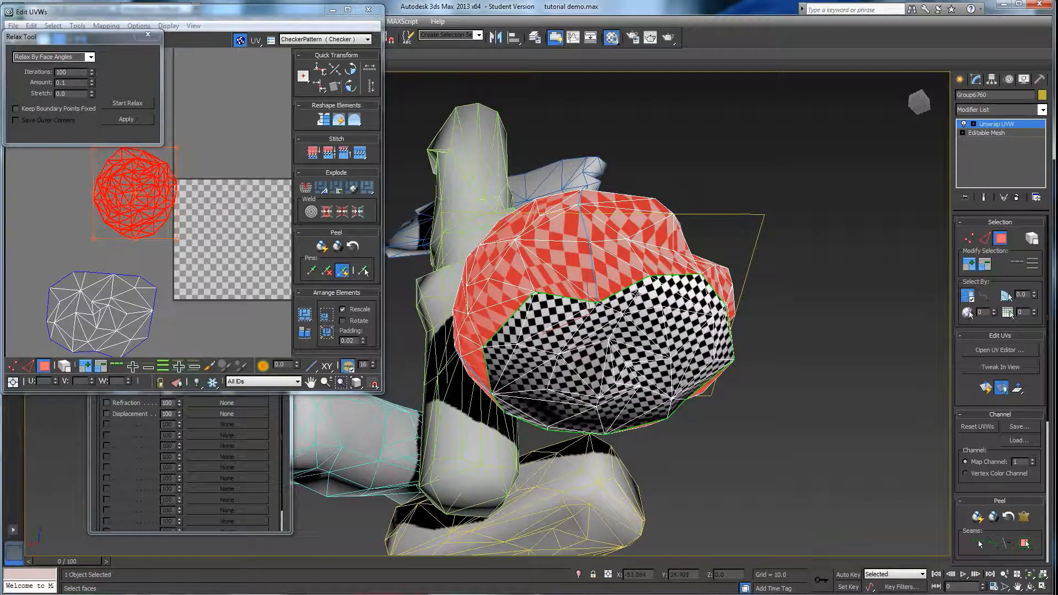
pyautogui.keyDown('alt'); pyautogui.moveTo(714, 365); pyautogui.dragTo(786, 490, button='middle'); pyautogui.keyUp('alt')
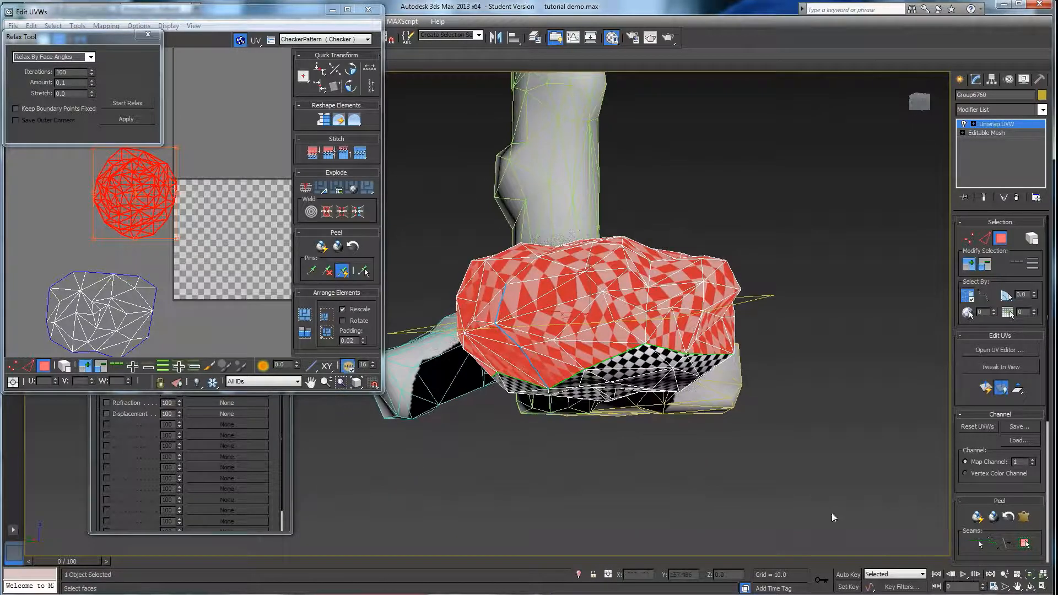
pyautogui.keyDown('alt'); pyautogui.moveTo(606, 331); pyautogui.dragTo(627, 312, button='middle'); pyautogui.keyUp('alt')
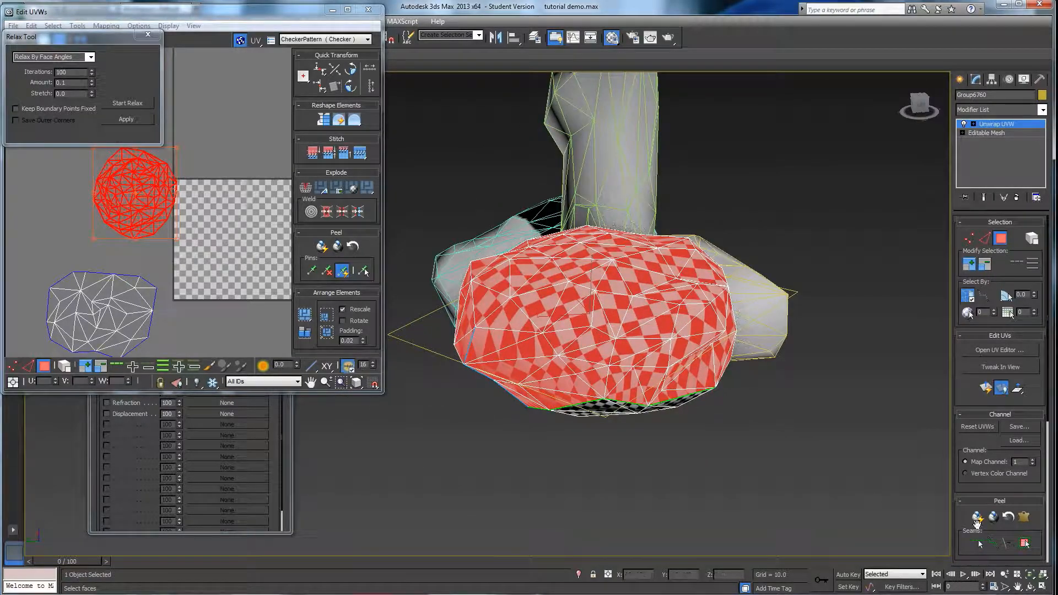
pyautogui.click(977, 516)
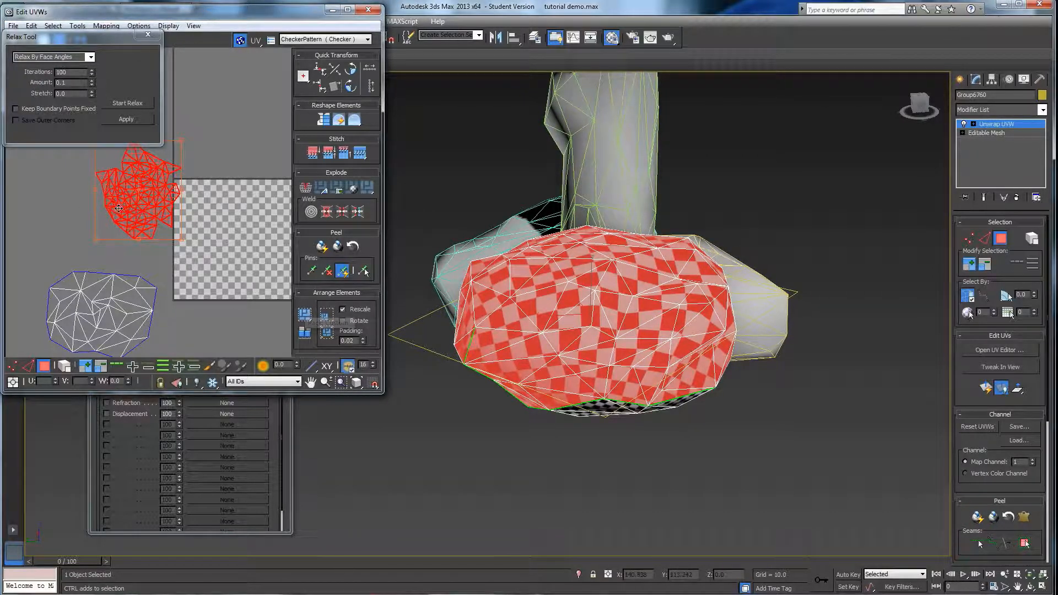
pyautogui.hotkey('ctrl', 'z')
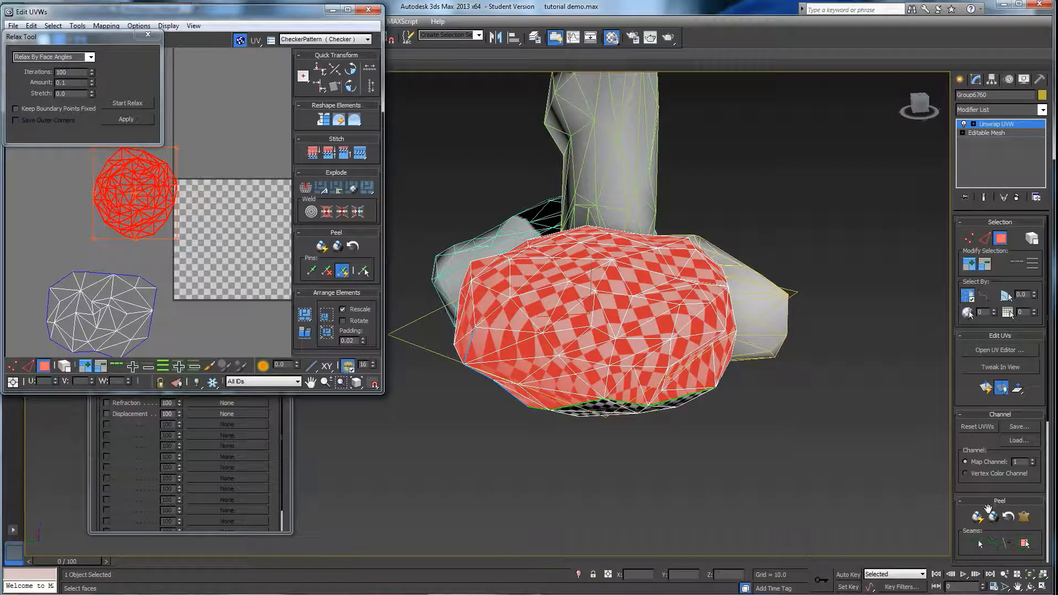
# Step: Unwrap the selected upper shell with Pelt Map, running the pelt and relax simulations and committing the result
pyautogui.click(1023, 517)
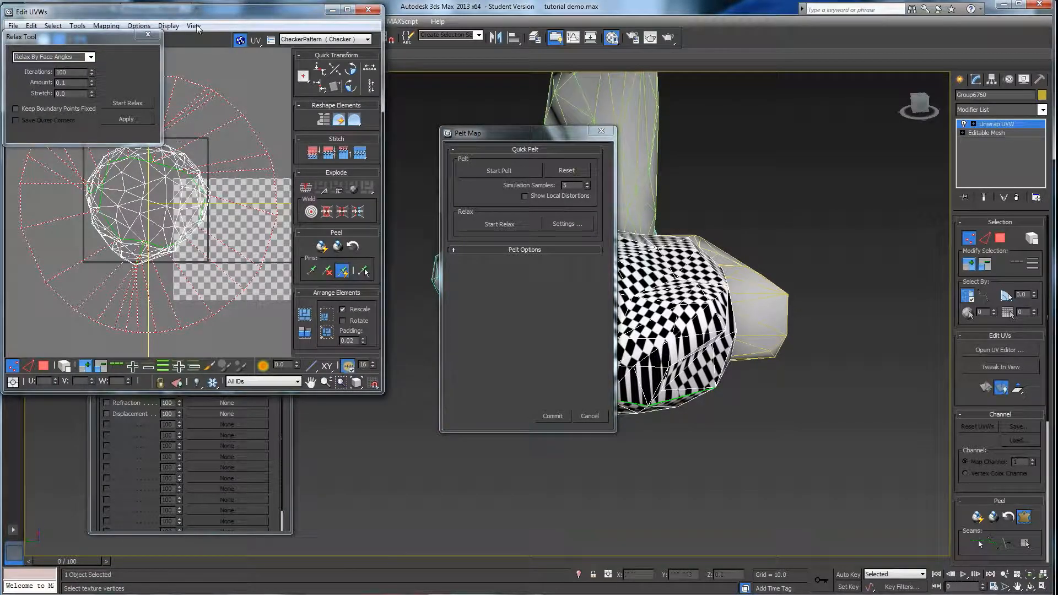
pyautogui.moveTo(201, 10); pyautogui.dragTo(224, 83)
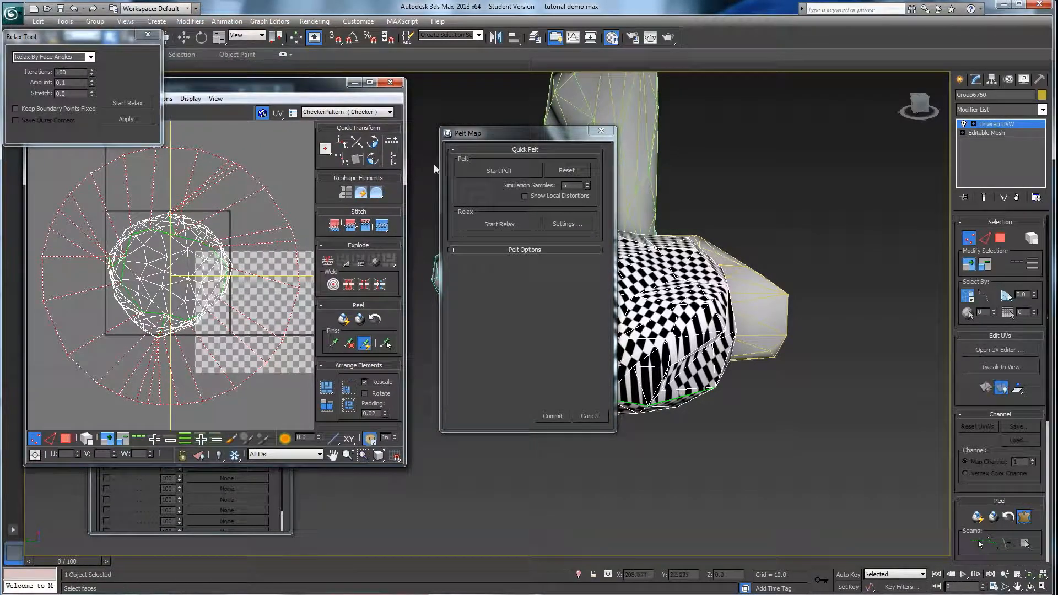
pyautogui.click(493, 173)
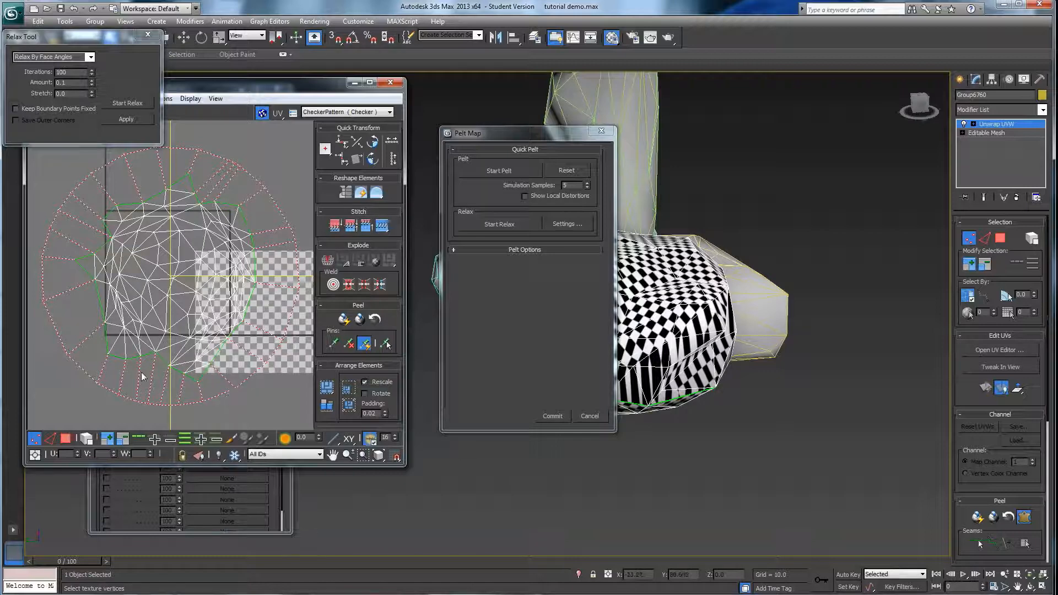
pyautogui.click(497, 225)
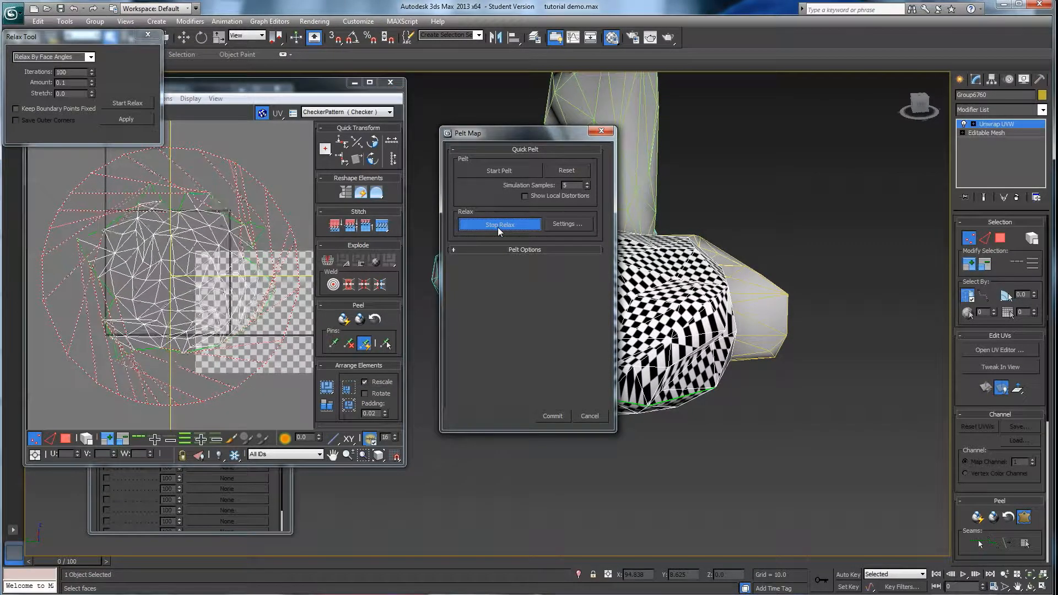
pyautogui.click(498, 226)
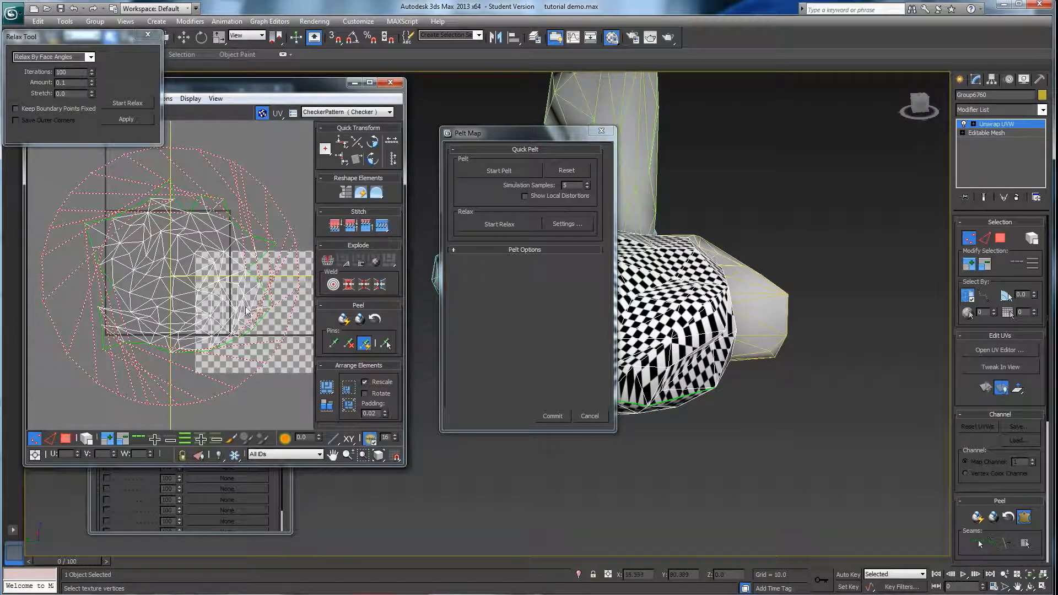
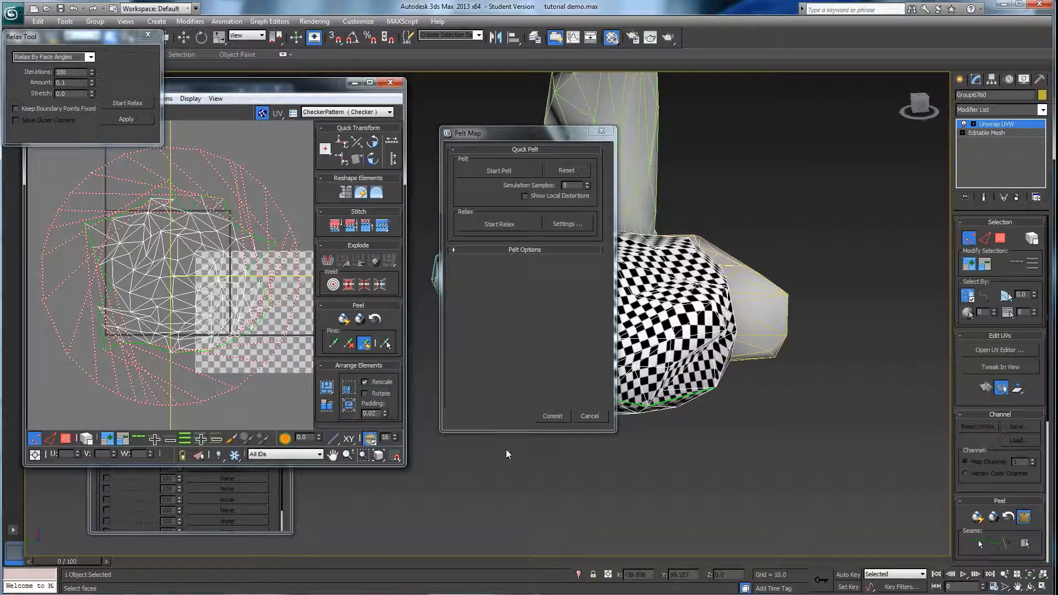
pyautogui.click(550, 416)
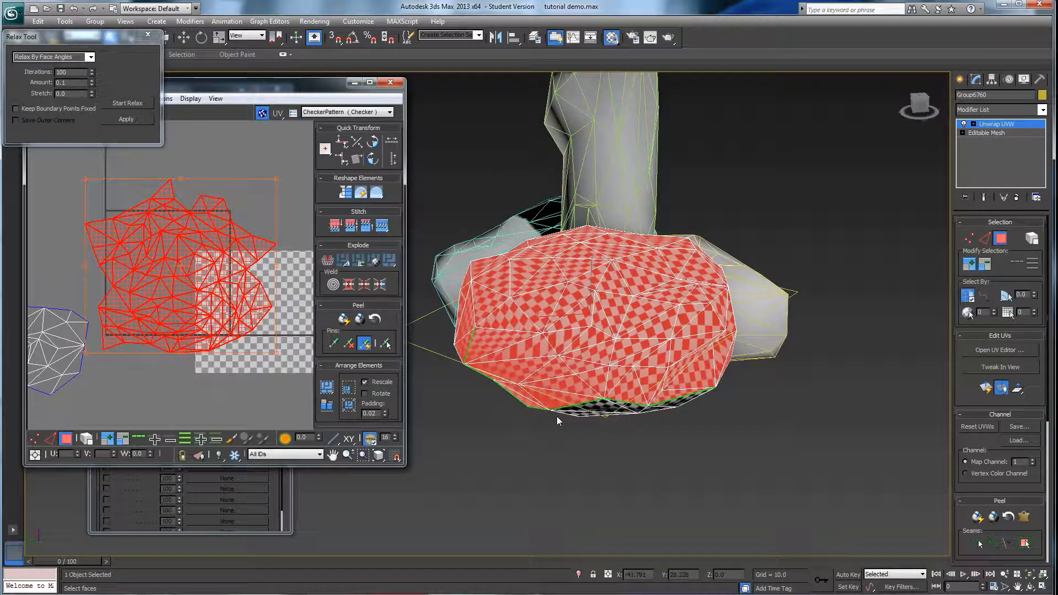
# Step: Examine the pelted checker pattern around the stone and locate a stretched polygon beside the seam in the UV layout
pyautogui.keyDown('alt'); pyautogui.moveTo(553, 416); pyautogui.dragTo(584, 407, button='middle'); pyautogui.keyUp('alt')
pyautogui.keyDown('alt'); pyautogui.moveTo(565, 357); pyautogui.dragTo(651, 265, button='middle'); pyautogui.keyUp('alt')
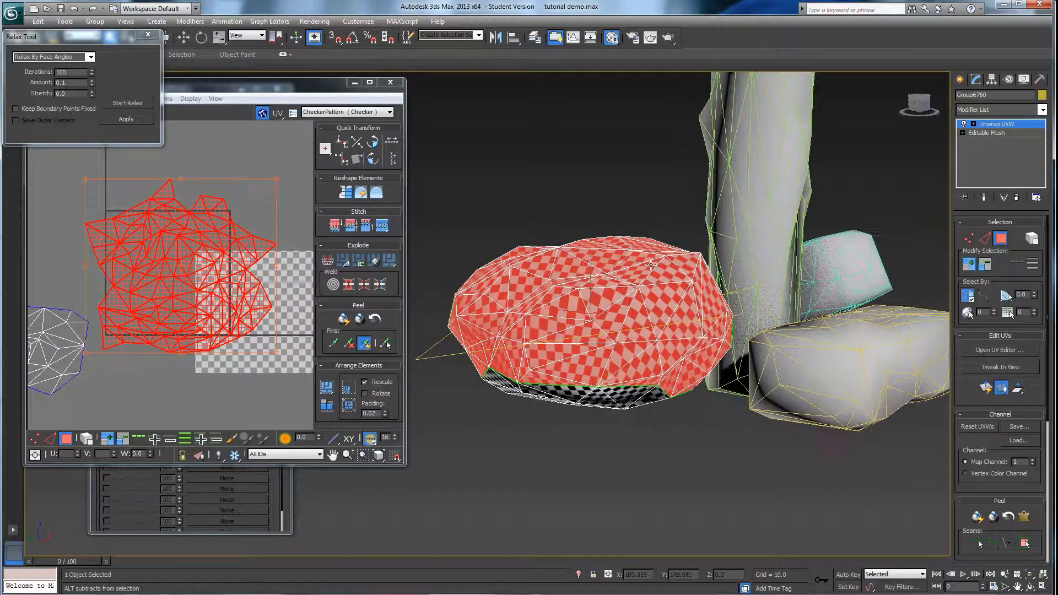
pyautogui.keyDown('alt'); pyautogui.moveTo(638, 335); pyautogui.dragTo(586, 291, button='middle'); pyautogui.keyUp('alt')
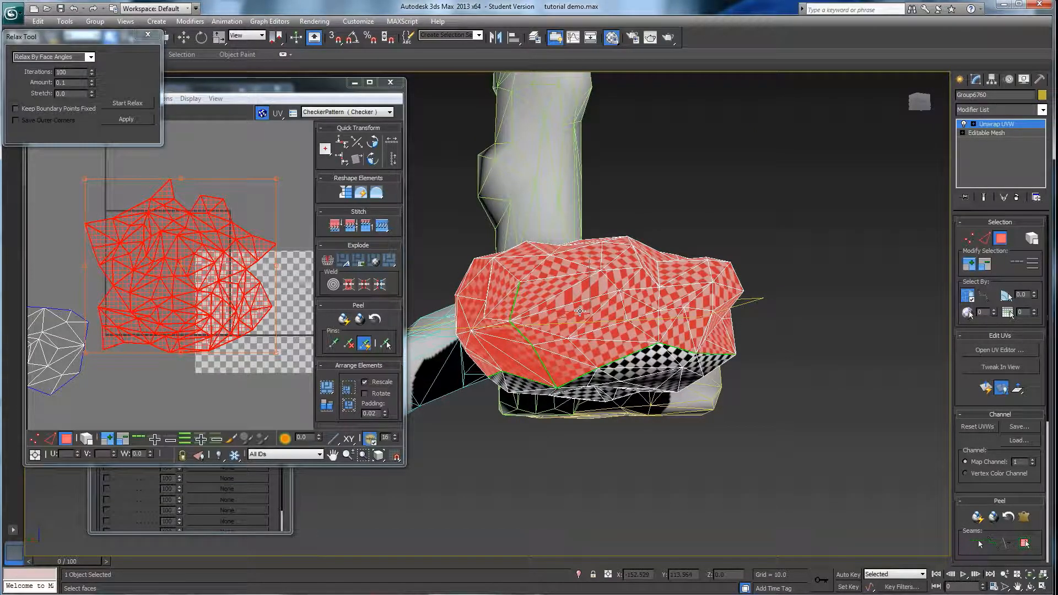
pyautogui.click(296, 252)
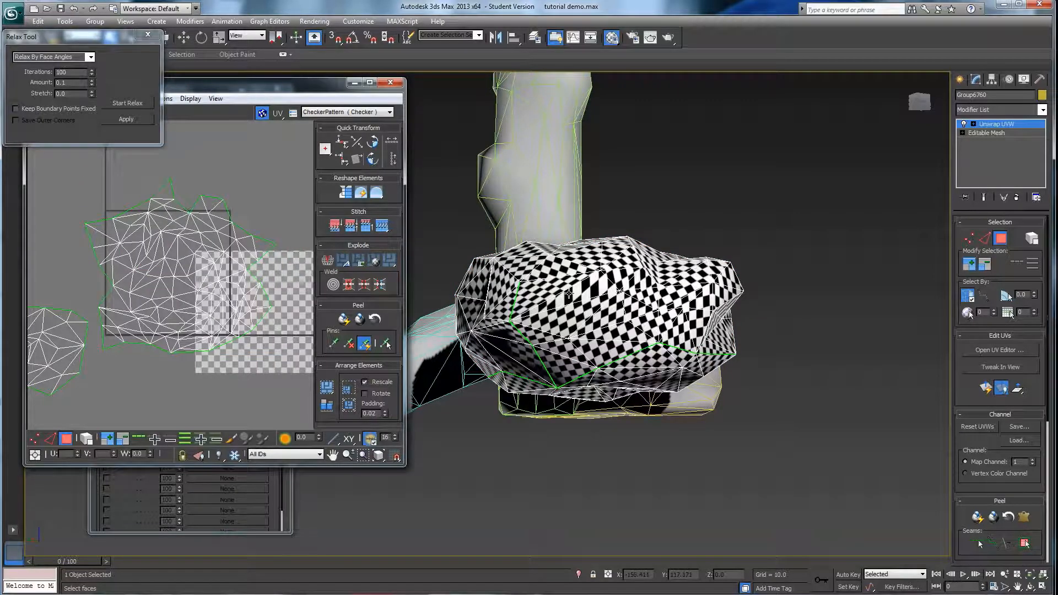
pyautogui.click(568, 298)
pyautogui.moveTo(201, 322); pyautogui.dragTo(213, 324, button='middle')
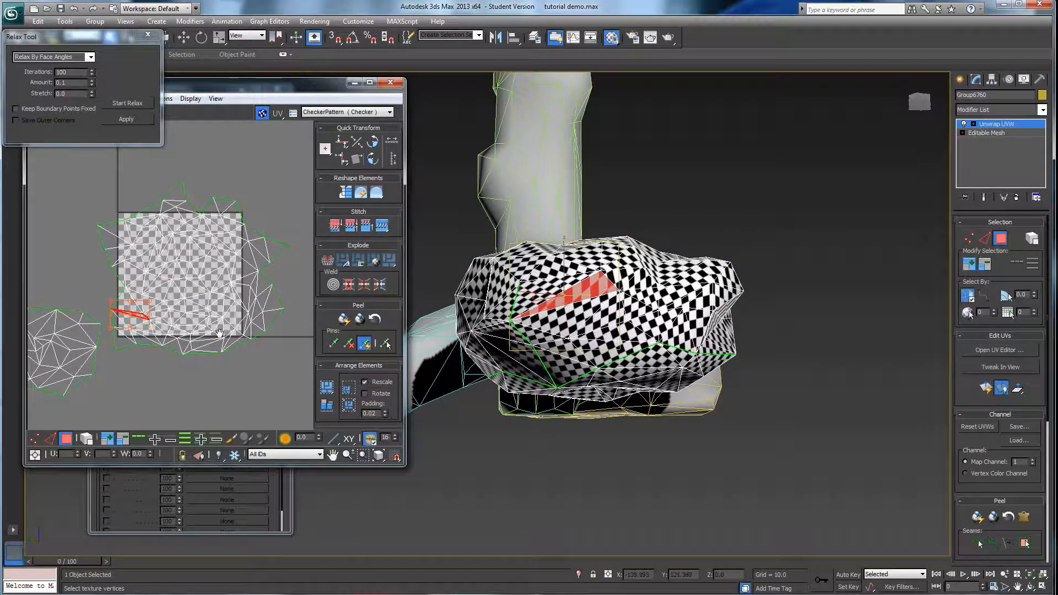
pyautogui.scroll(8, 172, 316)
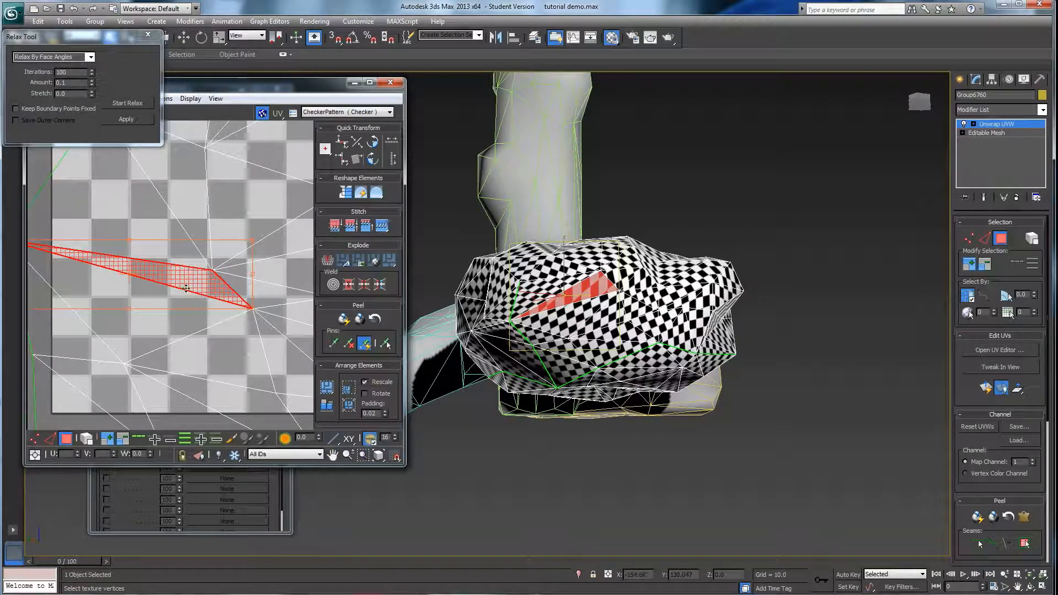
pyautogui.scroll(-2, 177, 292)
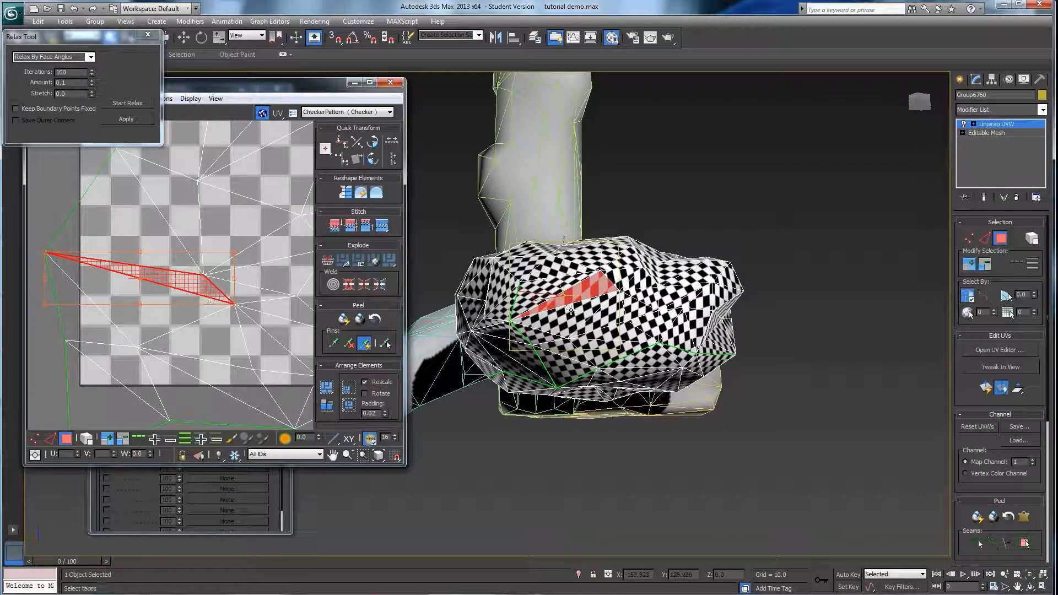
pyautogui.keyDown('alt'); pyautogui.moveTo(493, 344); pyautogui.dragTo(509, 358, button='middle'); pyautogui.keyUp('alt')
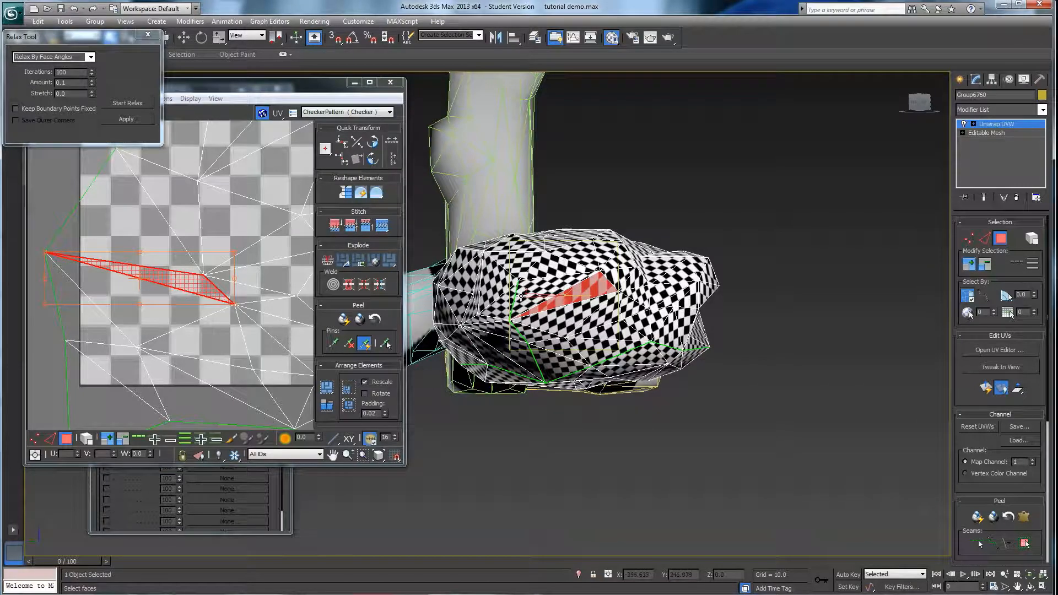
pyautogui.keyDown('alt'); pyautogui.moveTo(555, 316); pyautogui.dragTo(551, 320, button='middle'); pyautogui.keyUp('alt')
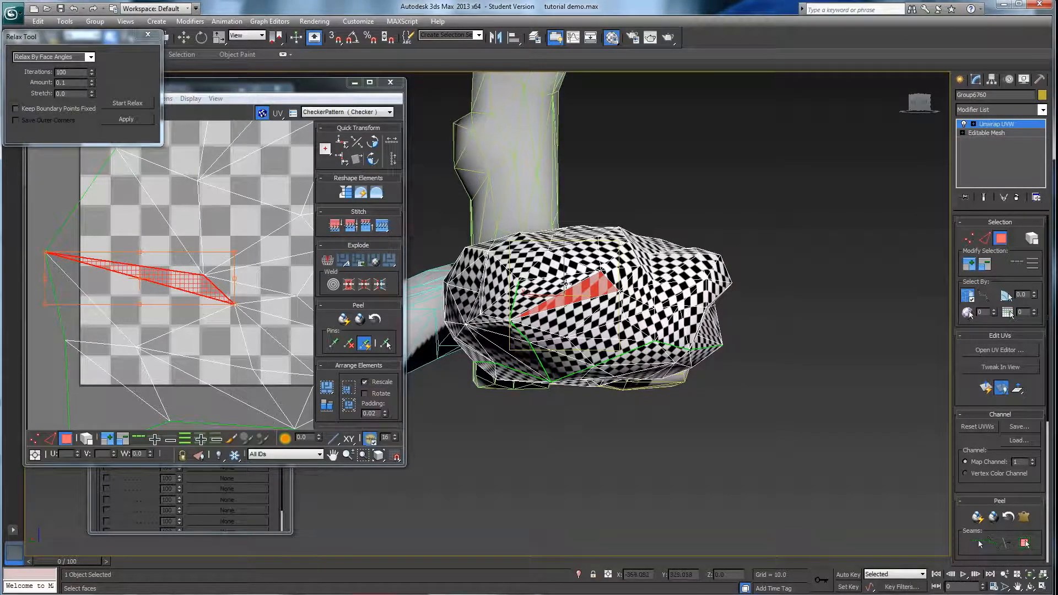
# Step: Hide the map seams and extend the peel seam from the side cut's upper end along the stretched polygon's edge
pyautogui.moveTo(1027, 485); pyautogui.dragTo(1031, 272)
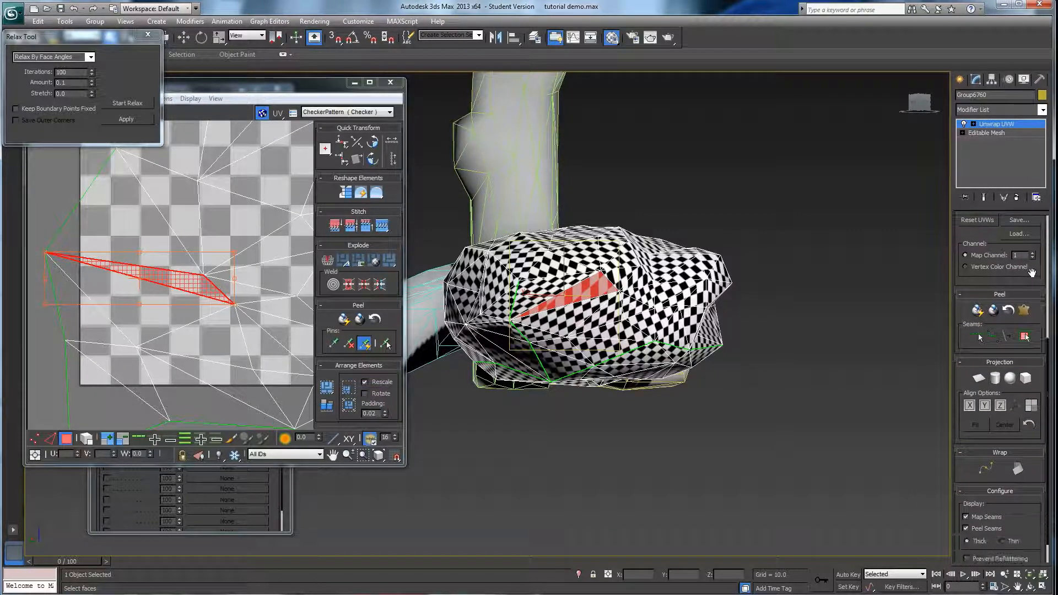
pyautogui.click(966, 517)
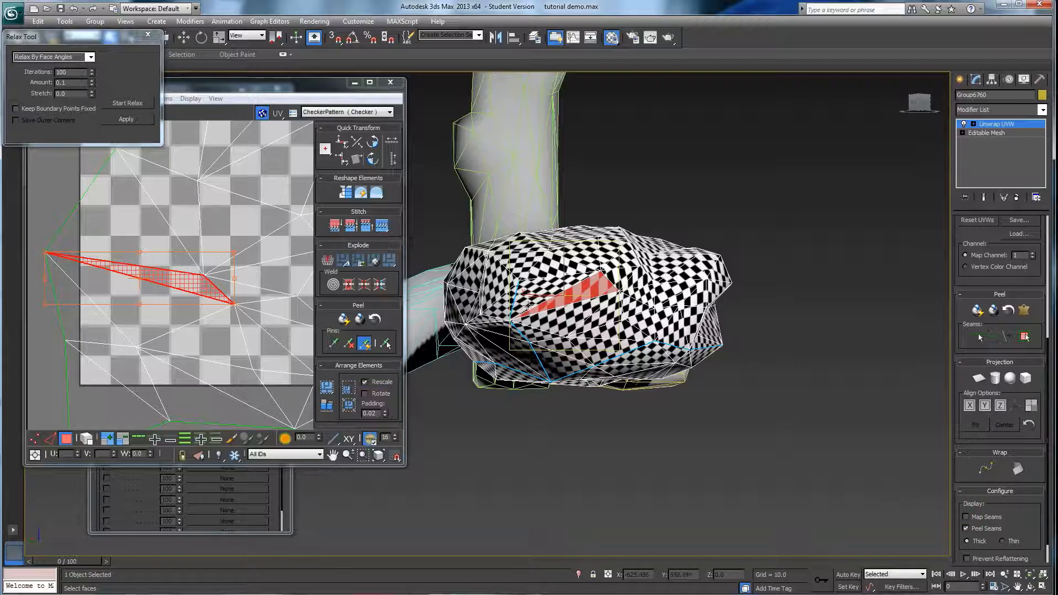
pyautogui.click(977, 337)
pyautogui.click(551, 298)
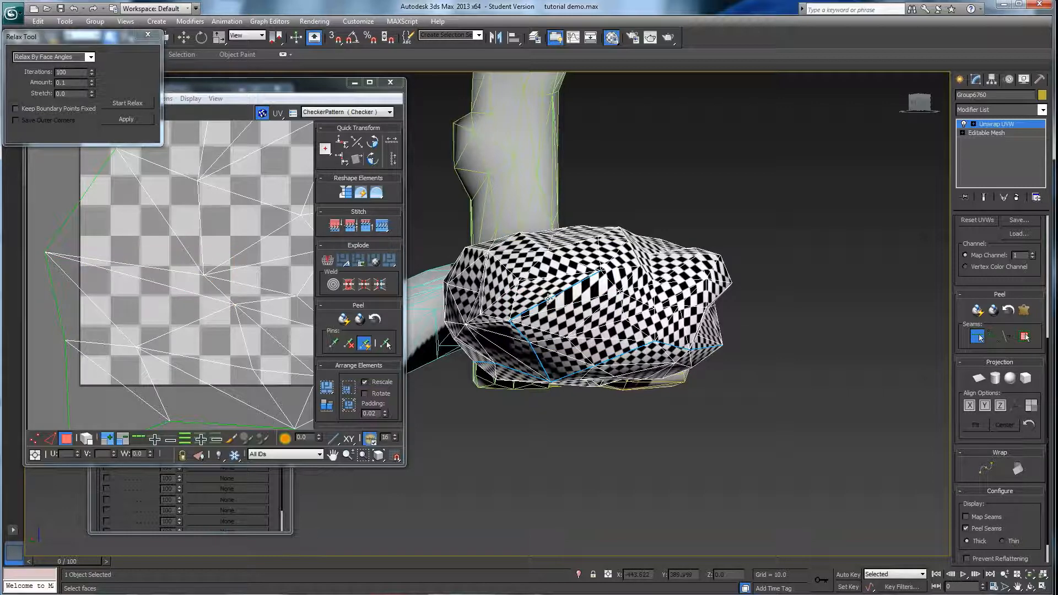
pyautogui.keyDown('alt'); pyautogui.moveTo(592, 280); pyautogui.dragTo(554, 326, button='middle'); pyautogui.keyUp('alt')
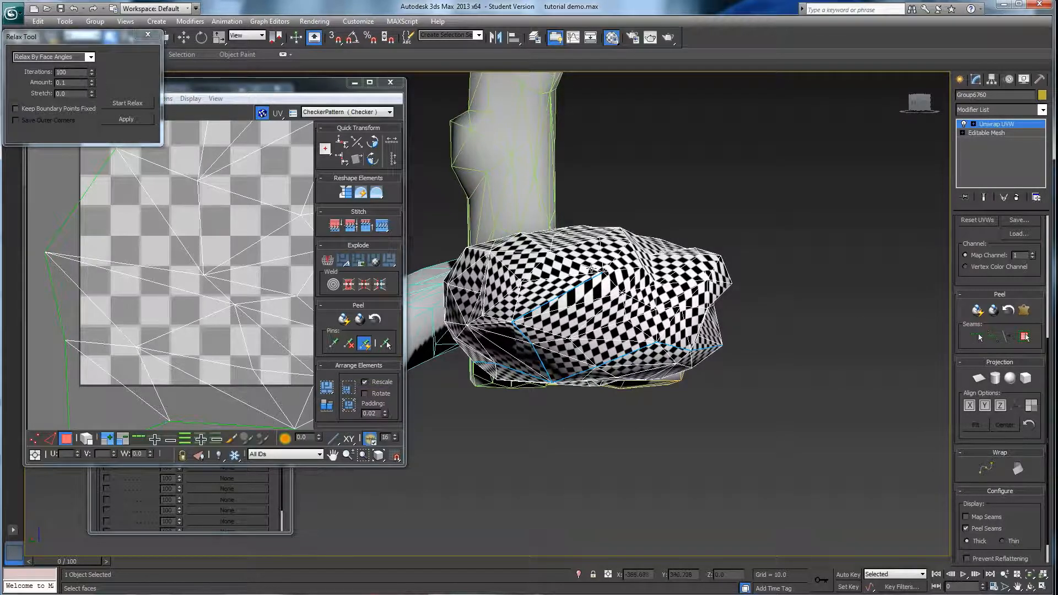
# Step: Reselect the upper shell by expanding one polygon to the seams, and unwrap it with Pelt Map using pelt and relax
pyautogui.click(569, 268)
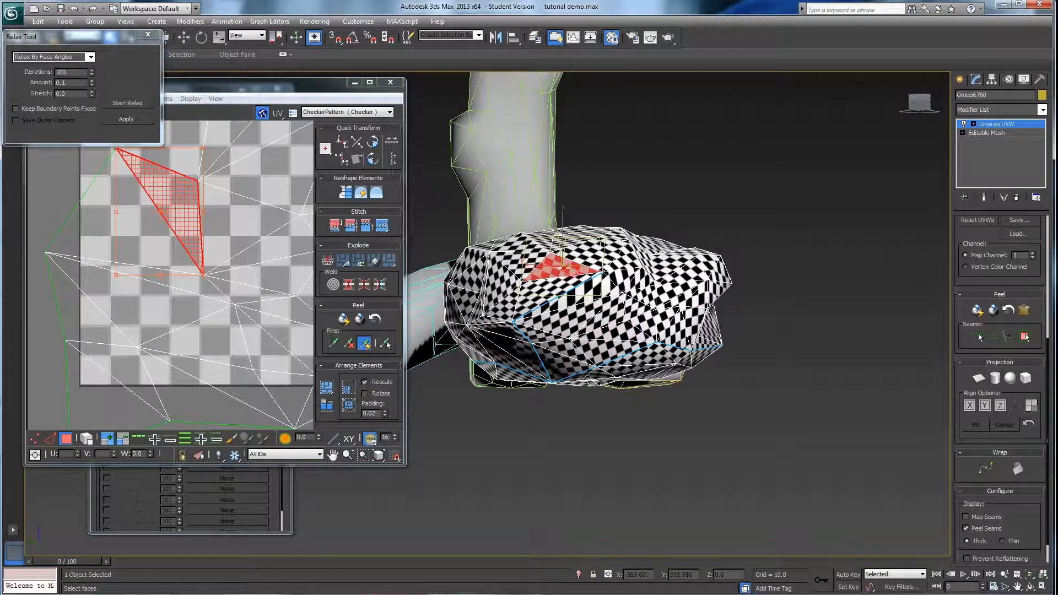
pyautogui.click(1024, 336)
pyautogui.click(984, 312)
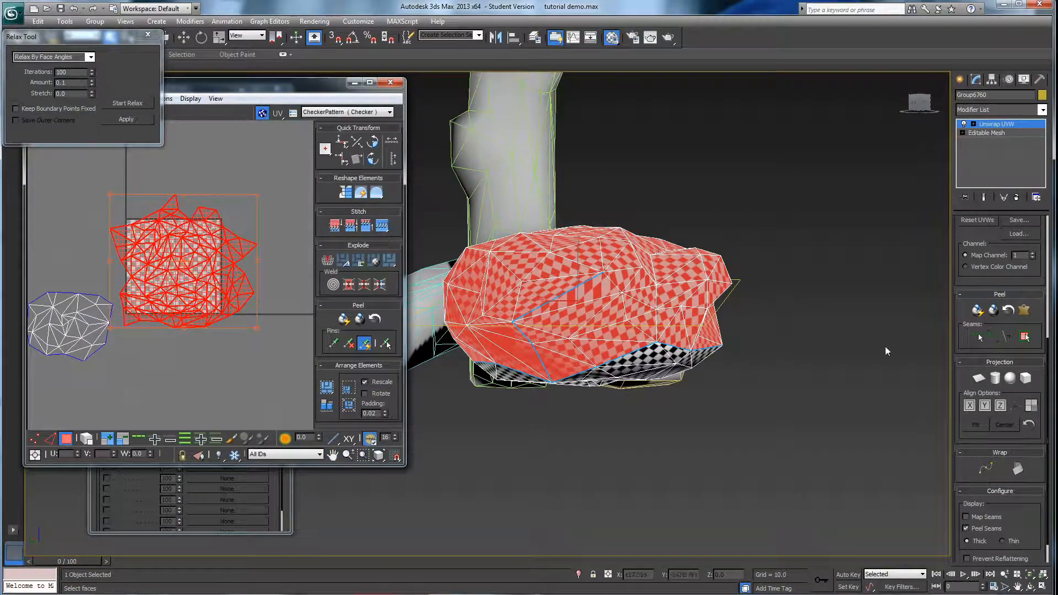
pyautogui.click(1024, 312)
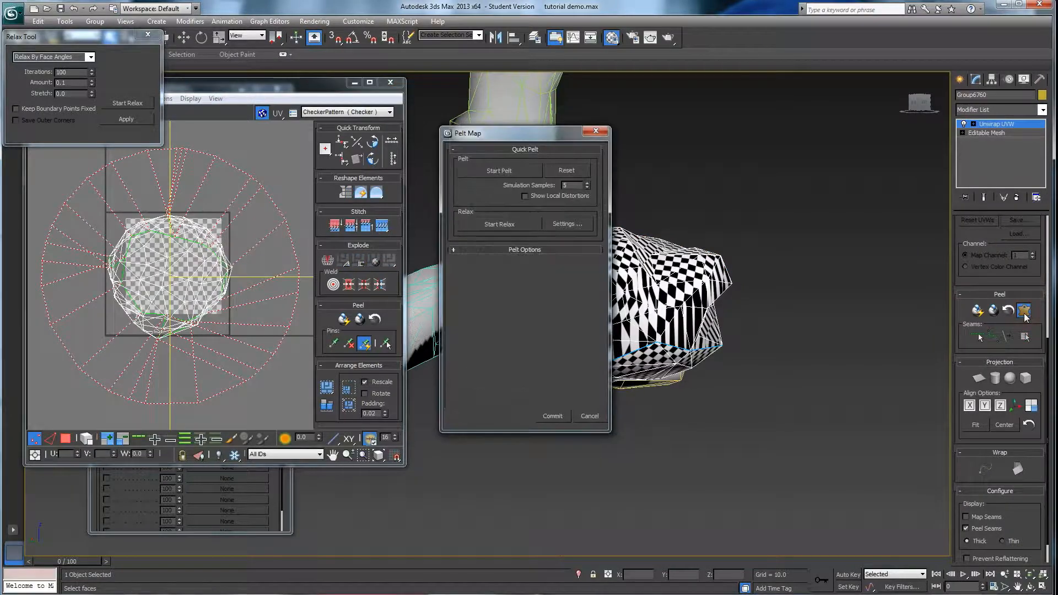
pyautogui.click(500, 174)
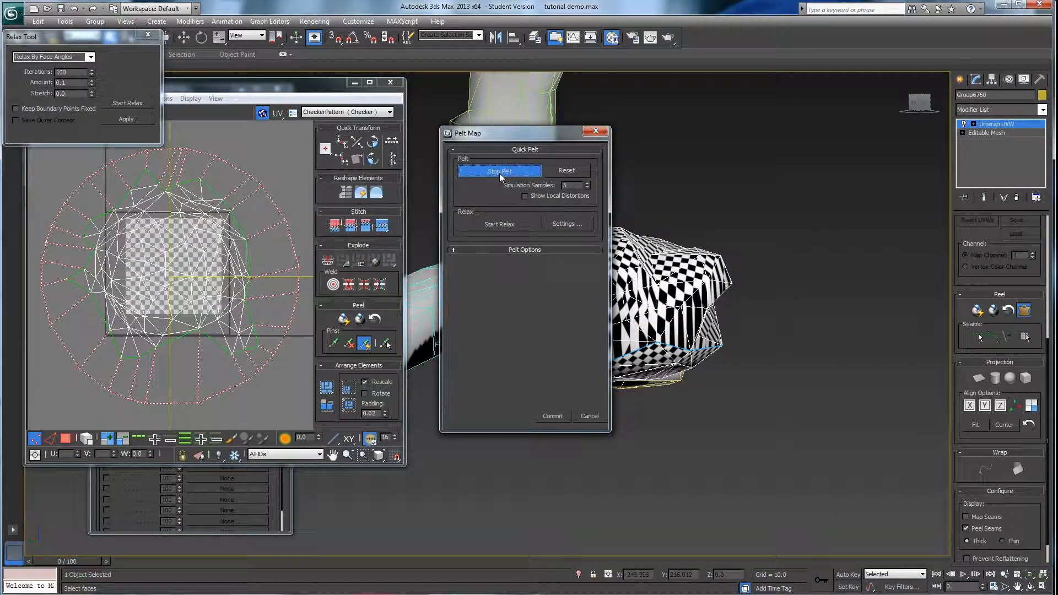
pyautogui.click(499, 172)
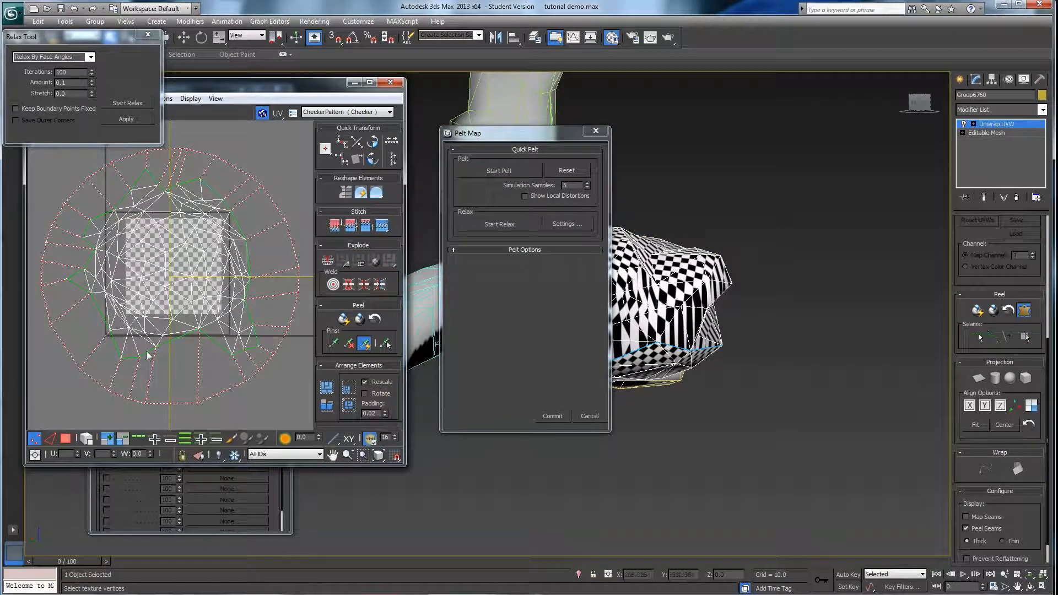
pyautogui.click(494, 227)
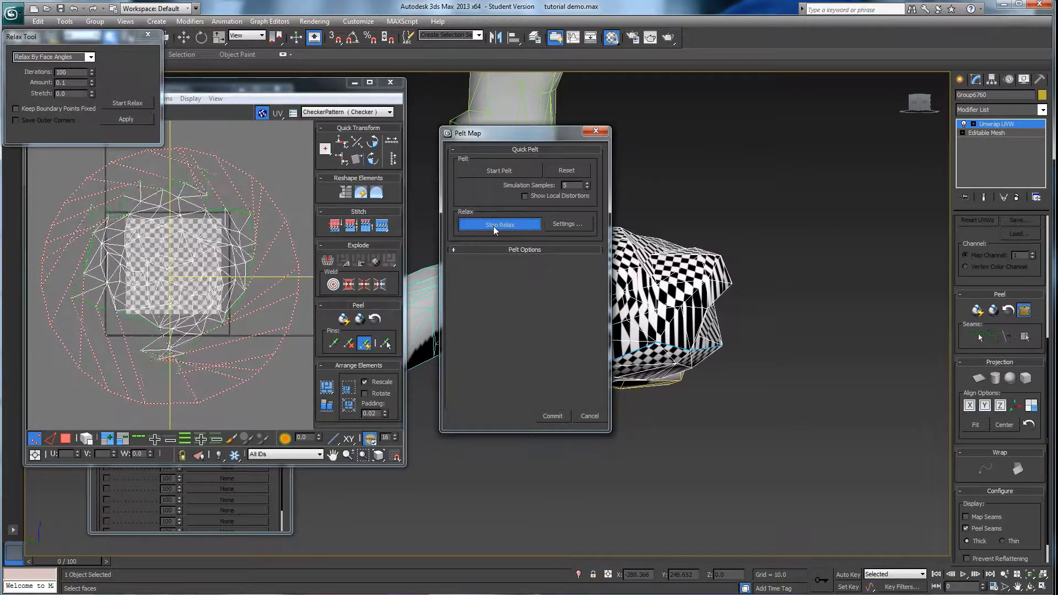
pyautogui.click(494, 226)
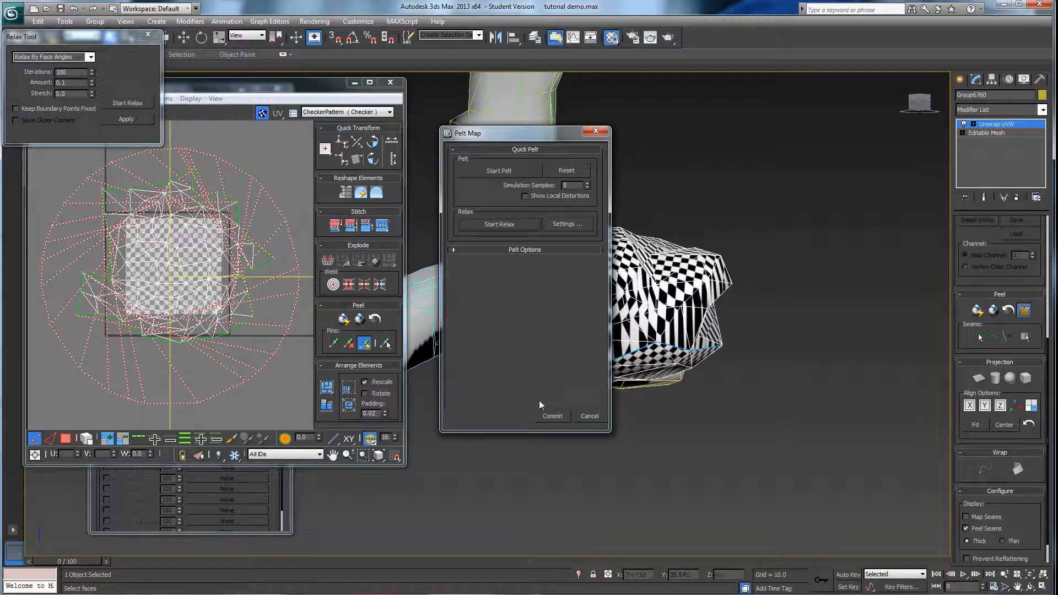
pyautogui.click(547, 415)
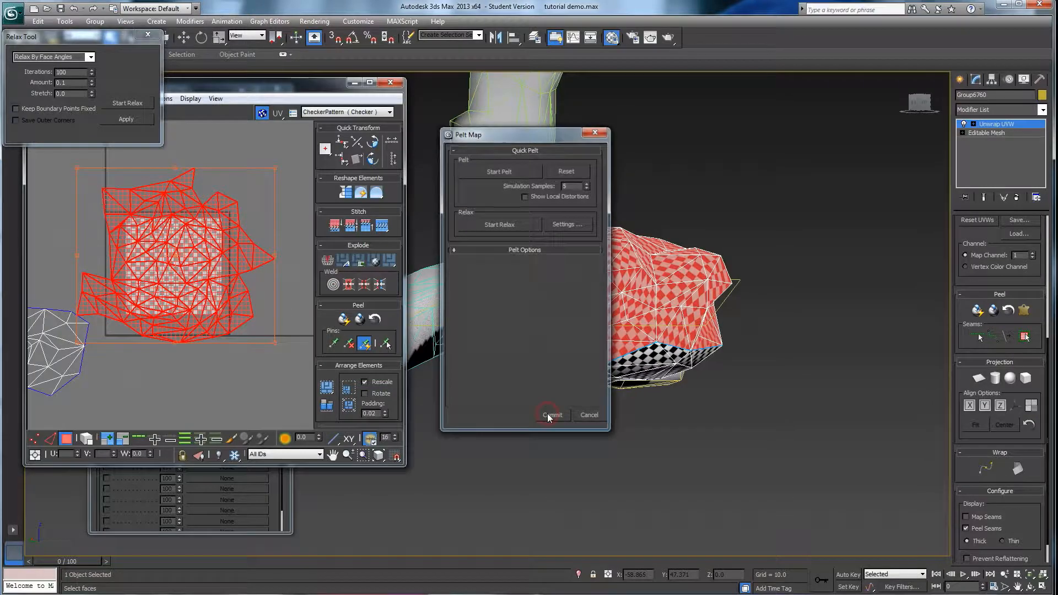
# Step: Examine the checker pattern from all sides of the stone for remaining distortion after the second pelt
pyautogui.keyDown('alt'); pyautogui.moveTo(585, 394); pyautogui.dragTo(564, 355, button='middle'); pyautogui.keyUp('alt')
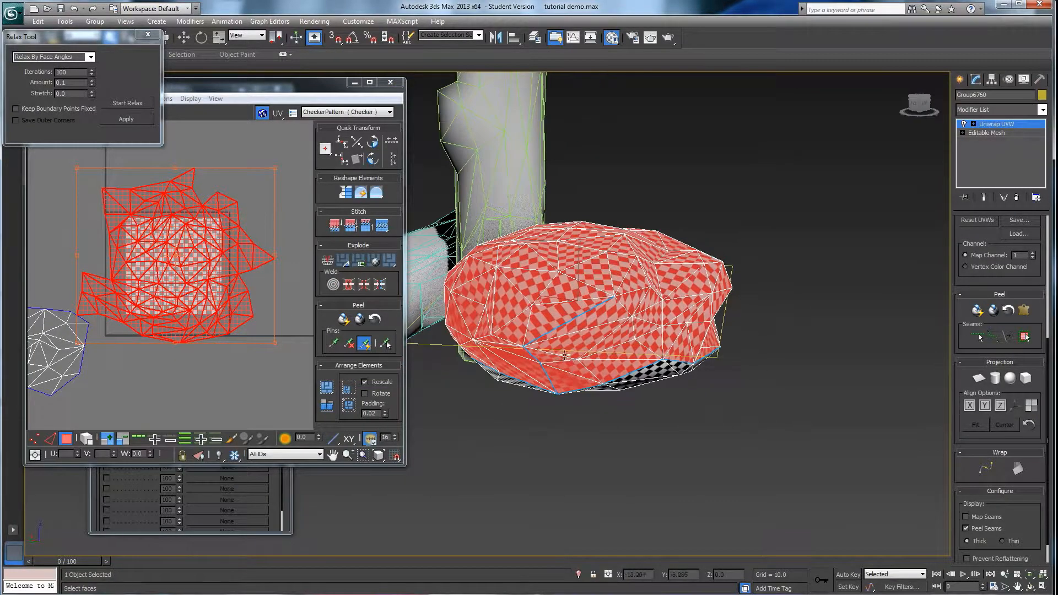
pyautogui.scroll(3, 562, 352)
pyautogui.keyDown('alt'); pyautogui.moveTo(601, 308); pyautogui.dragTo(523, 307, button='middle'); pyautogui.keyUp('alt')
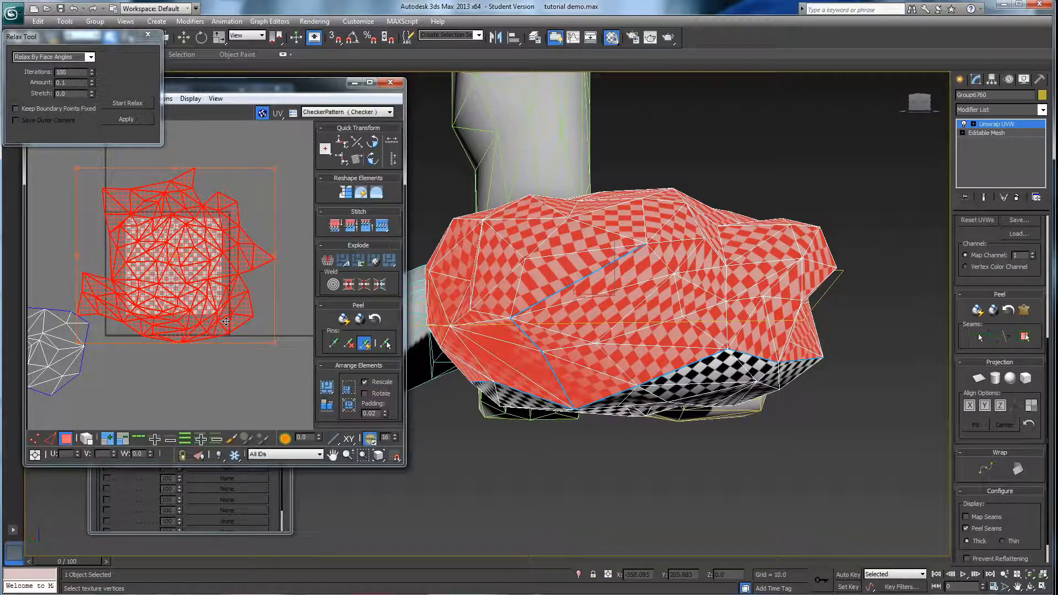
pyautogui.keyDown('alt'); pyautogui.moveTo(573, 253); pyautogui.dragTo(612, 424, button='middle'); pyautogui.keyUp('alt')
pyautogui.scroll(-5, 571, 373)
pyautogui.moveTo(612, 424)
pyautogui.keyDown('alt'); pyautogui.mouseDown(button='middle')
pyautogui.moveTo(527, 381)
pyautogui.moveTo(613, 413)
pyautogui.mouseUp(button='middle'); pyautogui.keyUp('alt')
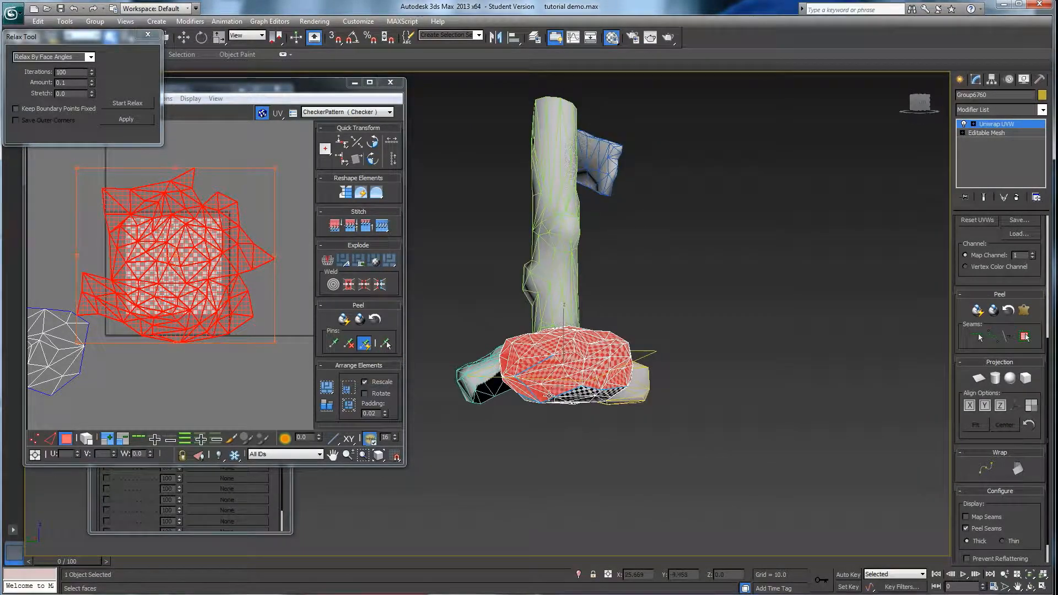
pyautogui.scroll(3, 613, 414)
pyautogui.keyDown('alt'); pyautogui.moveTo(596, 389); pyautogui.dragTo(624, 383, button='middle'); pyautogui.keyUp('alt')
pyautogui.scroll(4, 602, 413)
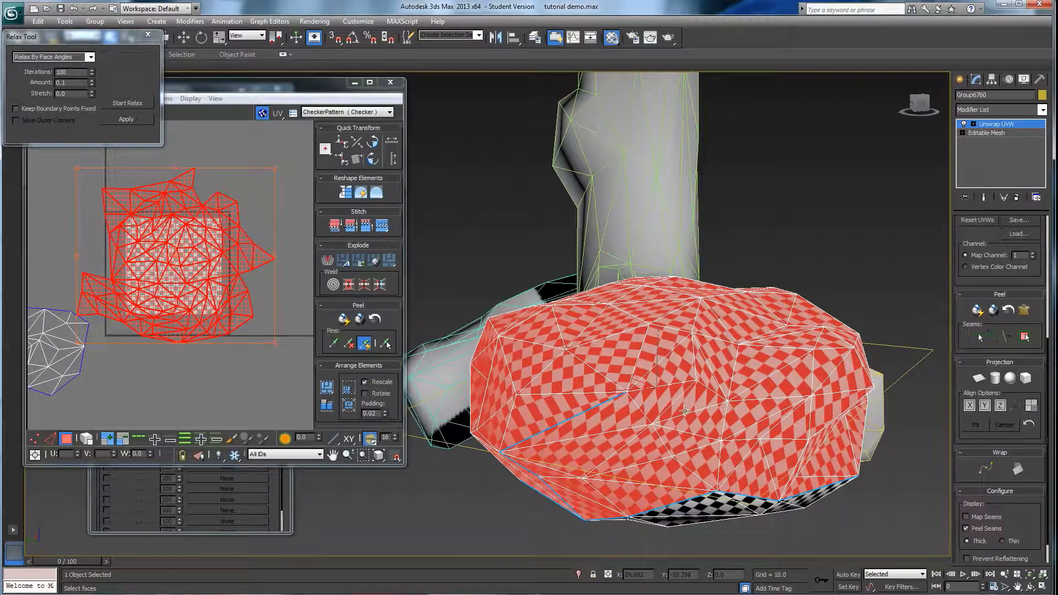
pyautogui.keyDown('alt'); pyautogui.moveTo(685, 410); pyautogui.dragTo(590, 429, button='middle'); pyautogui.keyUp('alt')
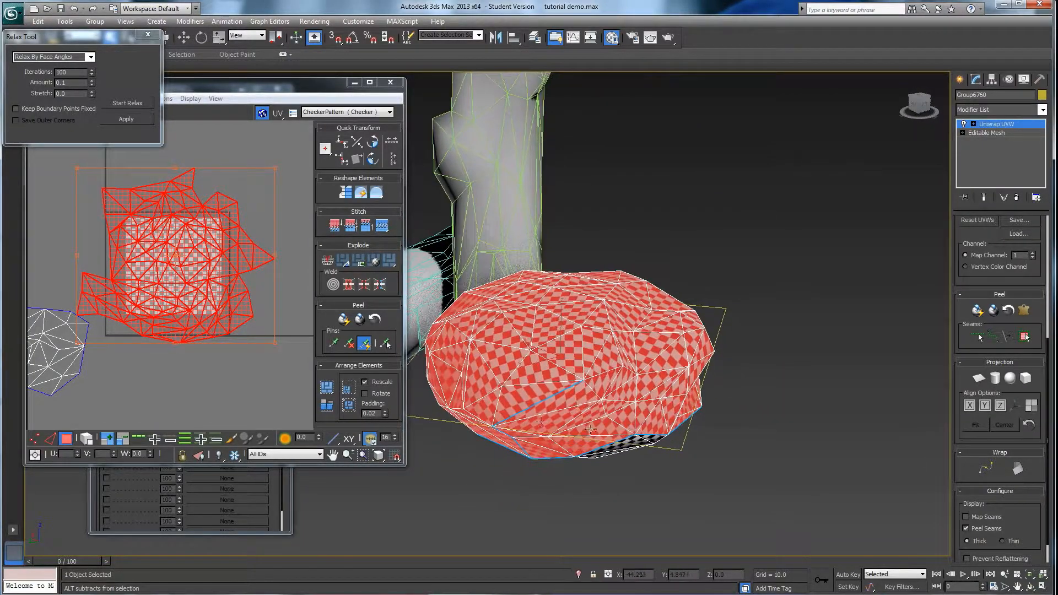
pyautogui.keyDown('alt'); pyautogui.moveTo(587, 393); pyautogui.dragTo(528, 407, button='middle'); pyautogui.keyUp('alt')
pyautogui.keyDown('alt'); pyautogui.moveTo(596, 382); pyautogui.dragTo(540, 377, button='middle'); pyautogui.keyUp('alt')
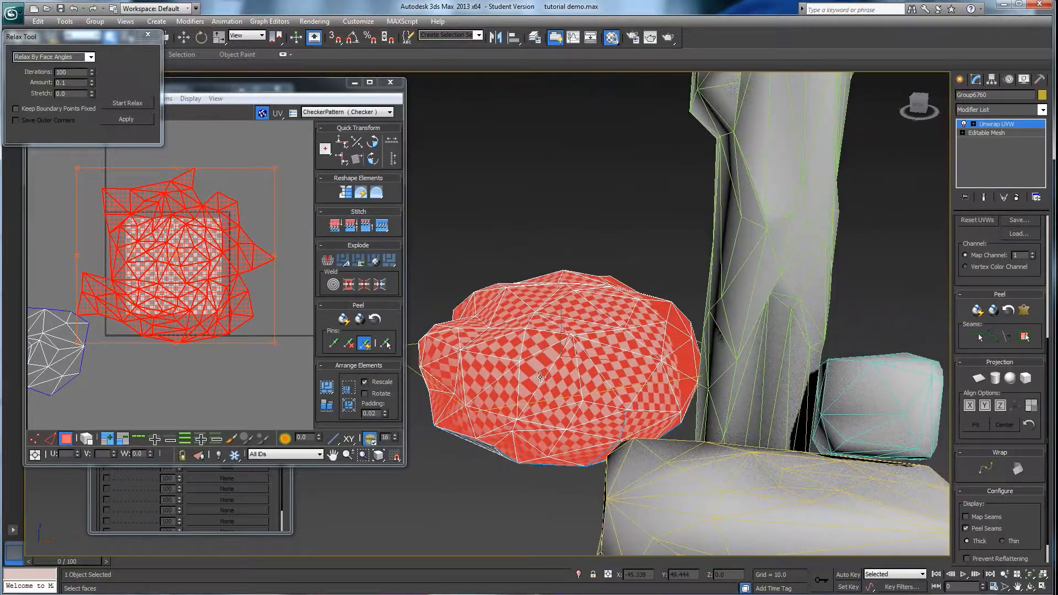
# Step: Move the upper shell's UV cluster below the checker tile and select both of the stone's UV clusters
pyautogui.scroll(-3, 259, 297)
pyautogui.moveTo(206, 310); pyautogui.dragTo(209, 386)
pyautogui.moveTo(207, 350); pyautogui.dragTo(226, 342, button='middle')
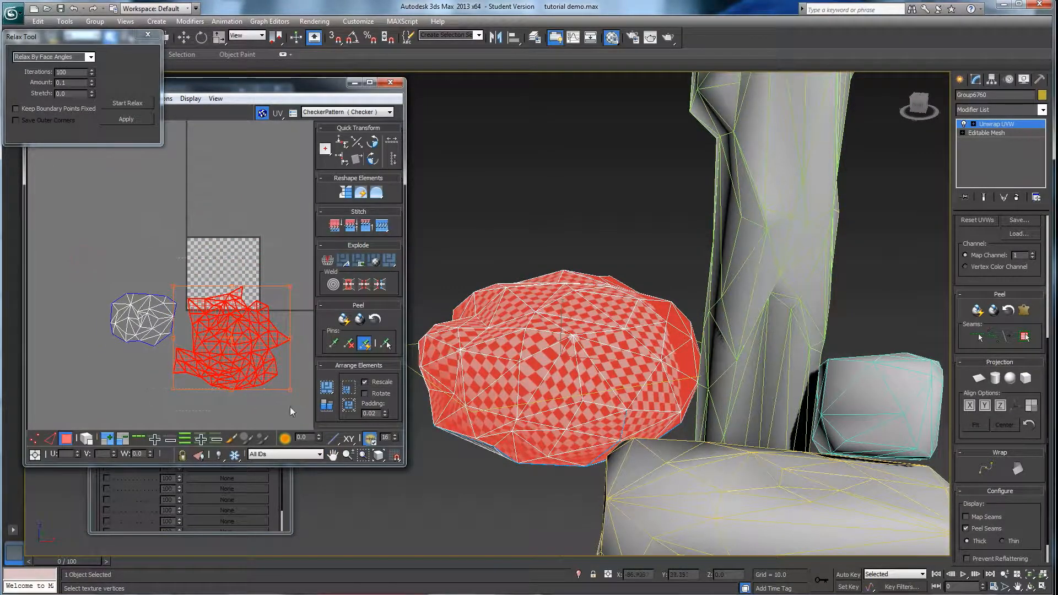
pyautogui.hotkey('ctrl', 'a')
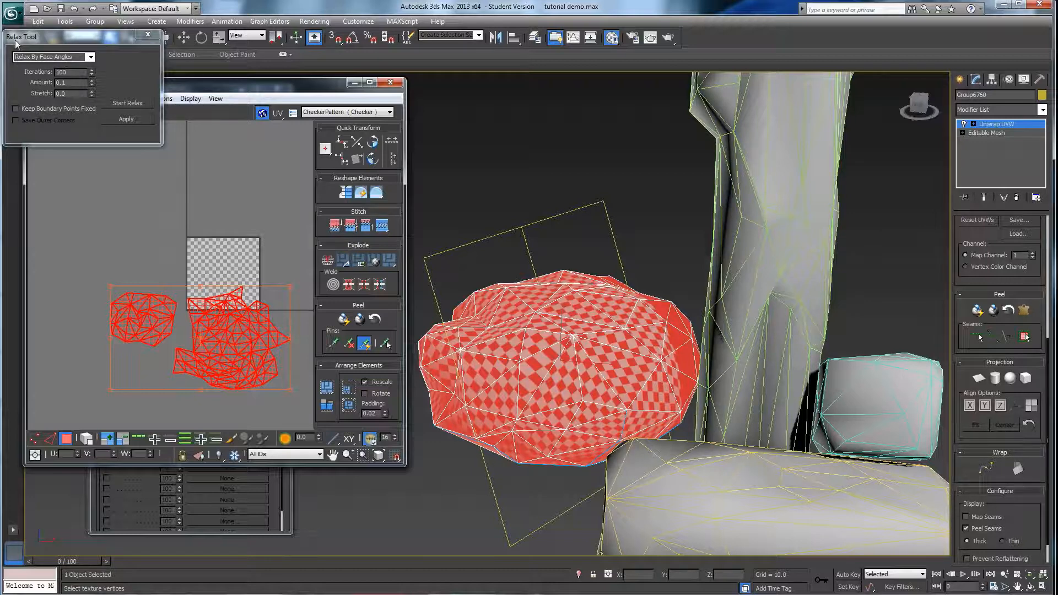
# Step: Relax both of the stone's UV clusters by face angles and check the checker pattern around the stone
pyautogui.click(116, 105)
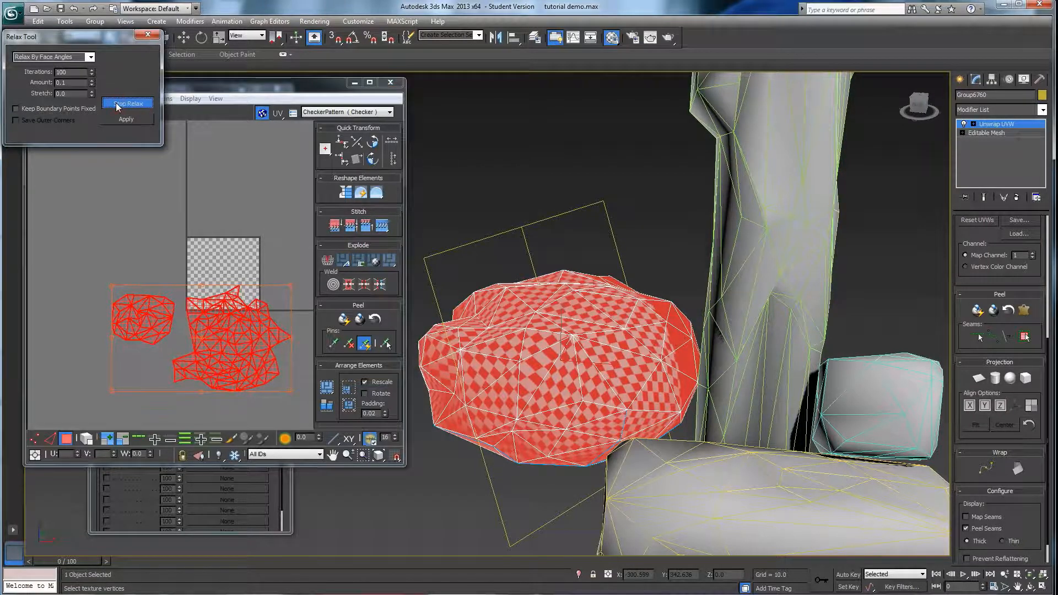
pyautogui.click(117, 104)
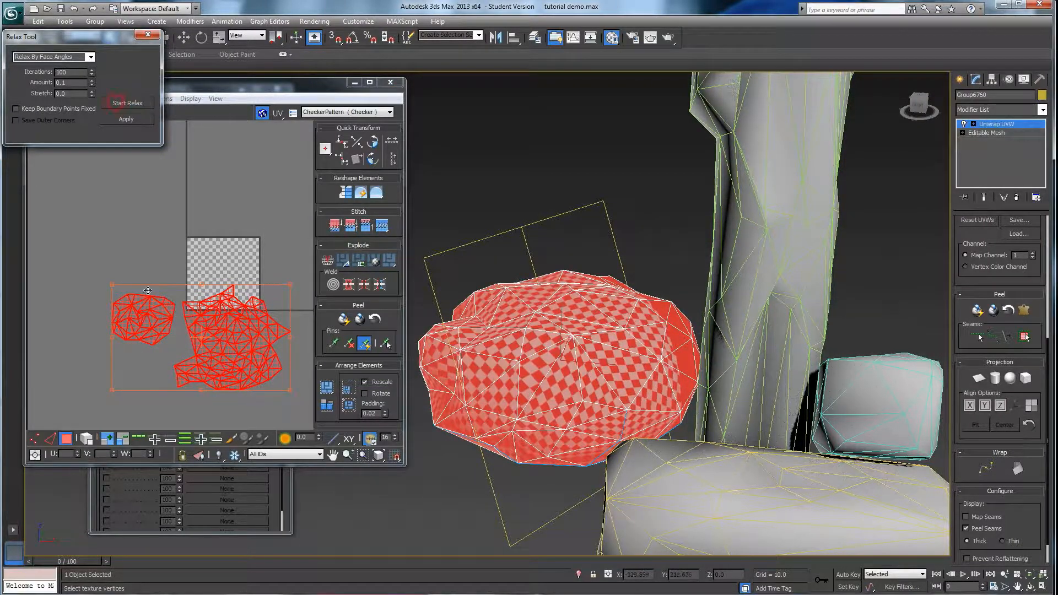
pyautogui.keyDown('alt'); pyautogui.moveTo(552, 428); pyautogui.dragTo(549, 364, button='middle'); pyautogui.keyUp('alt')
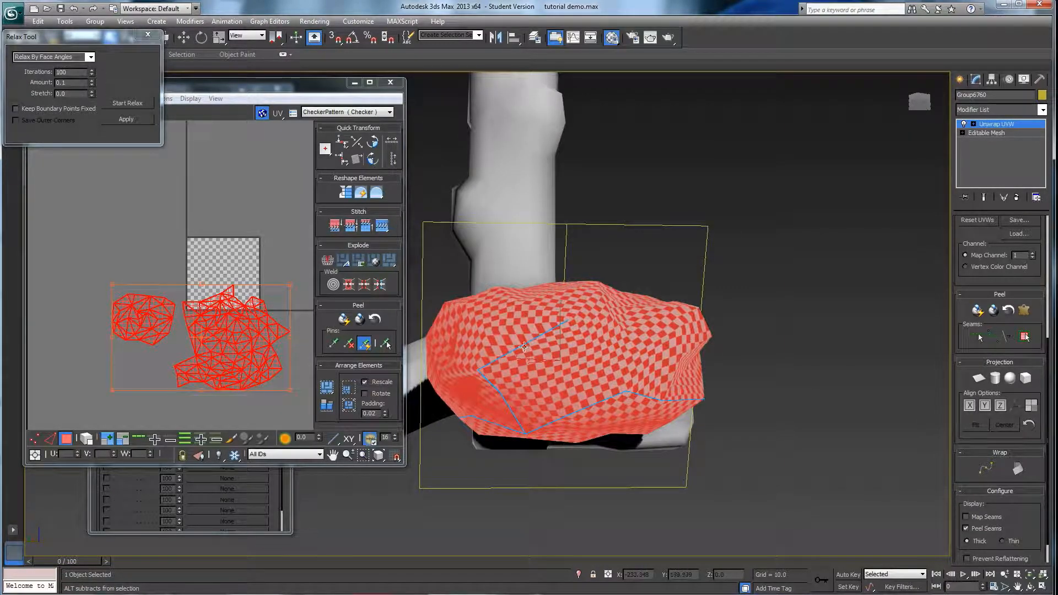
pyautogui.keyDown('alt'); pyautogui.moveTo(555, 369); pyautogui.dragTo(524, 385, button='middle'); pyautogui.keyUp('alt')
# Step: Move both UV clusters clear of the checker tile to its left side, and close the relax and UV editing windows
pyautogui.moveTo(217, 325); pyautogui.dragTo(102, 268)
pyautogui.moveTo(229, 273); pyautogui.dragTo(255, 327, button='middle')
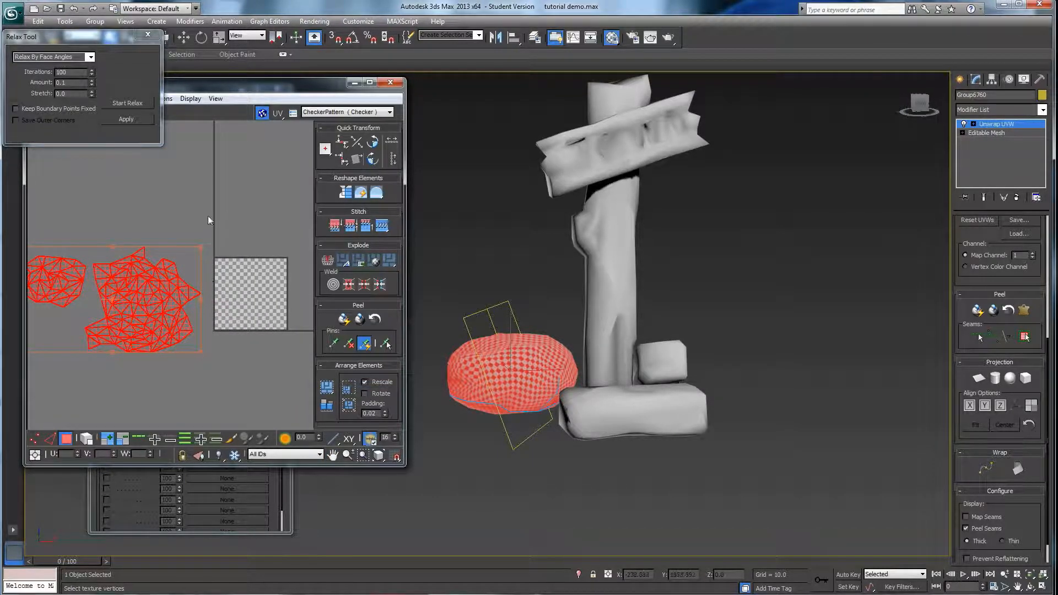
pyautogui.click(147, 35)
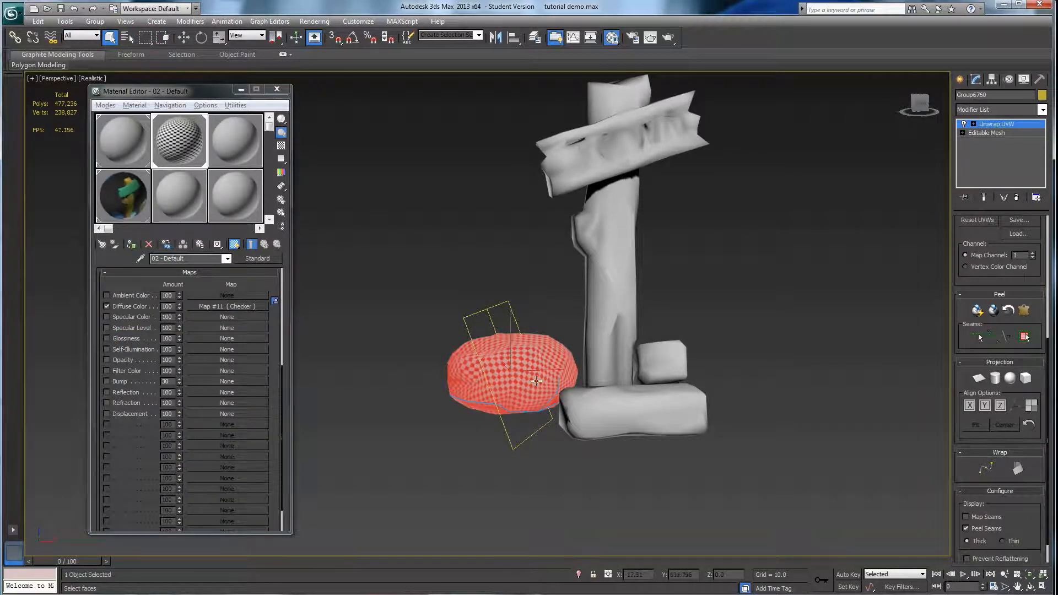
# Step: Leave the polygon level of the stone's Unwrap UVW modifier and deselect the stone
pyautogui.keyDown('alt'); pyautogui.moveTo(496, 357); pyautogui.dragTo(613, 407, button='middle'); pyautogui.keyUp('alt')
pyautogui.keyDown('alt'); pyautogui.moveTo(677, 386); pyautogui.dragTo(695, 383, button='middle'); pyautogui.keyUp('alt')
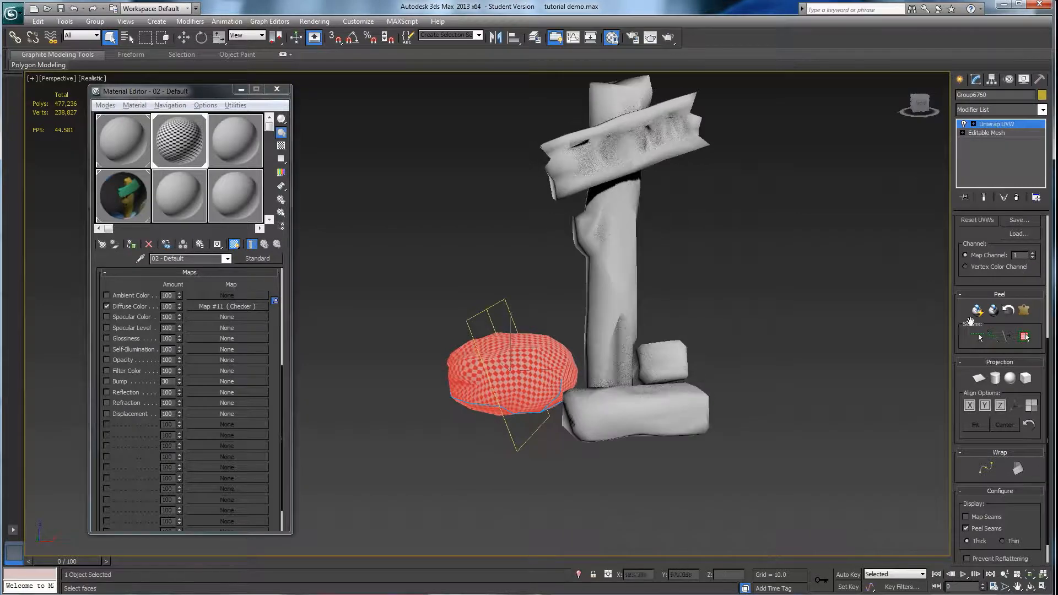
pyautogui.click(986, 125)
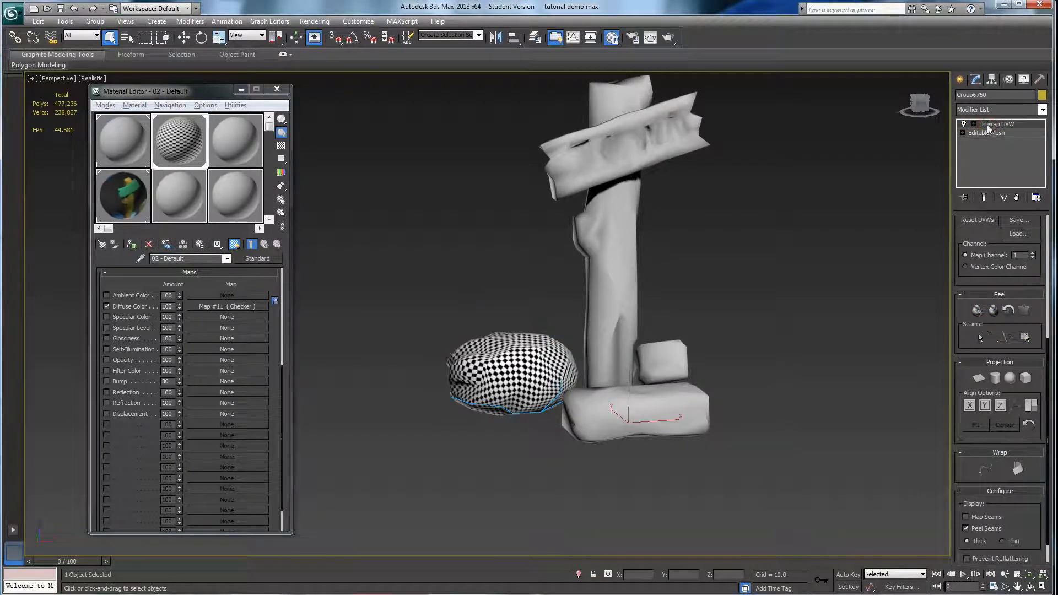
pyautogui.click(848, 279)
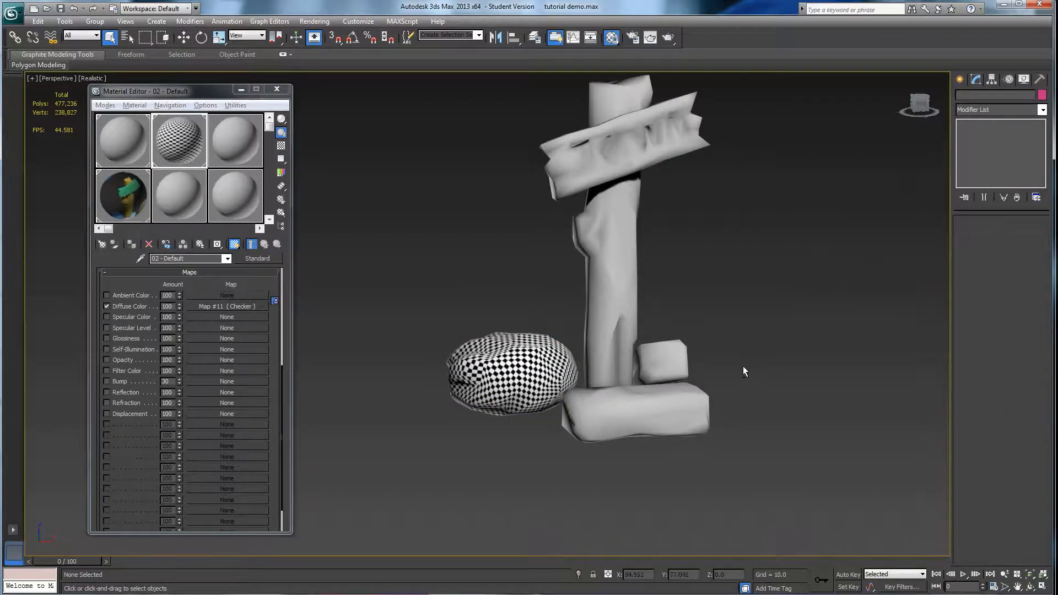
# Step: Select the long stone at the front of the signpost's base and add an Unwrap UVW modifier to it
pyautogui.keyDown('alt'); pyautogui.moveTo(743, 369); pyautogui.dragTo(716, 380, button='middle'); pyautogui.keyUp('alt')
pyautogui.click(637, 439)
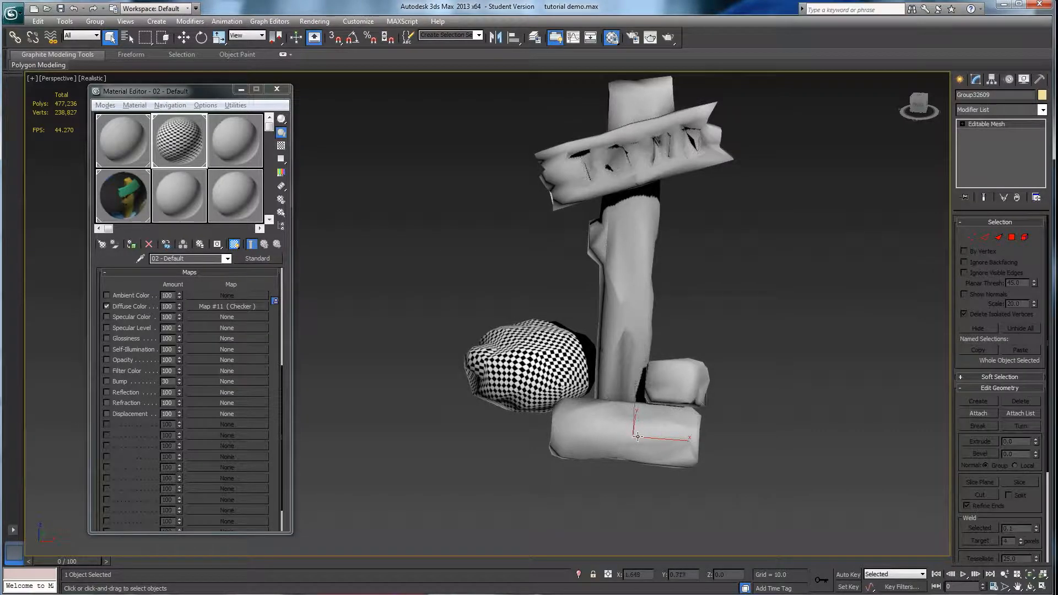
pyautogui.moveTo(637, 436); pyautogui.dragTo(555, 411, button='middle')
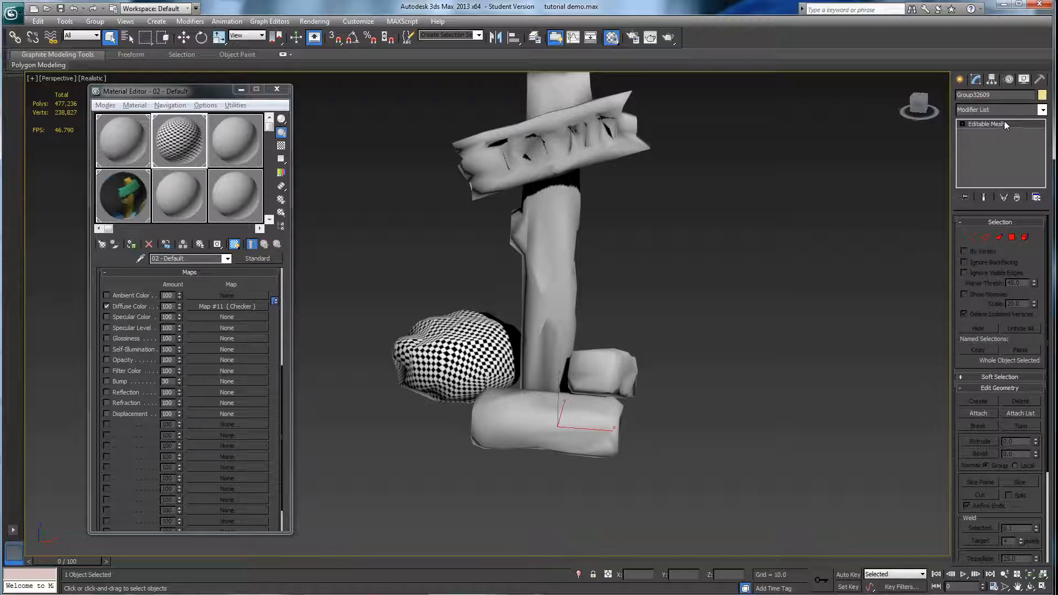
pyautogui.click(1041, 110)
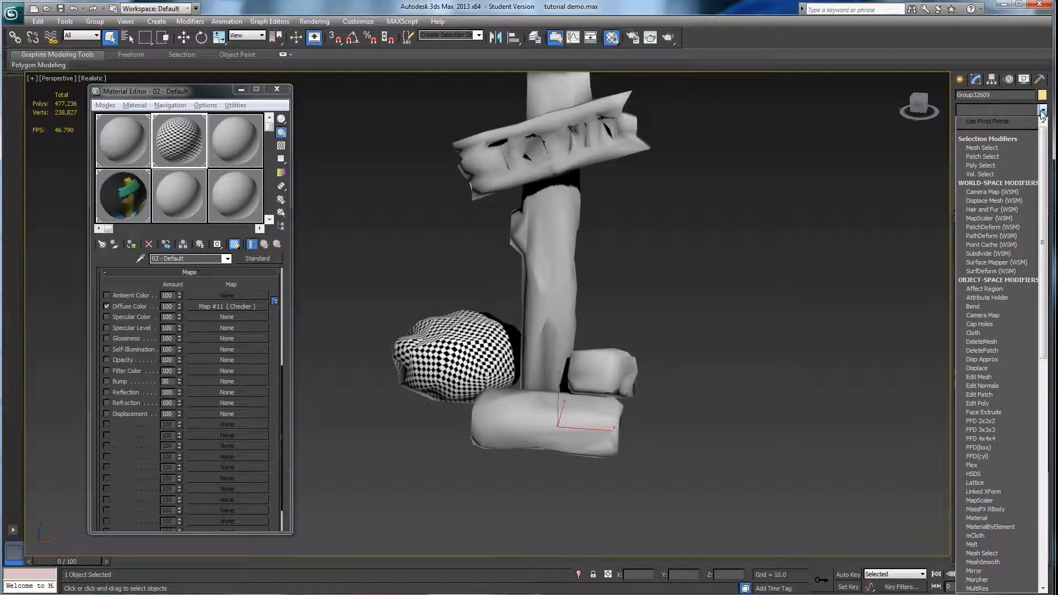
pyautogui.scroll(-15, 980, 503)
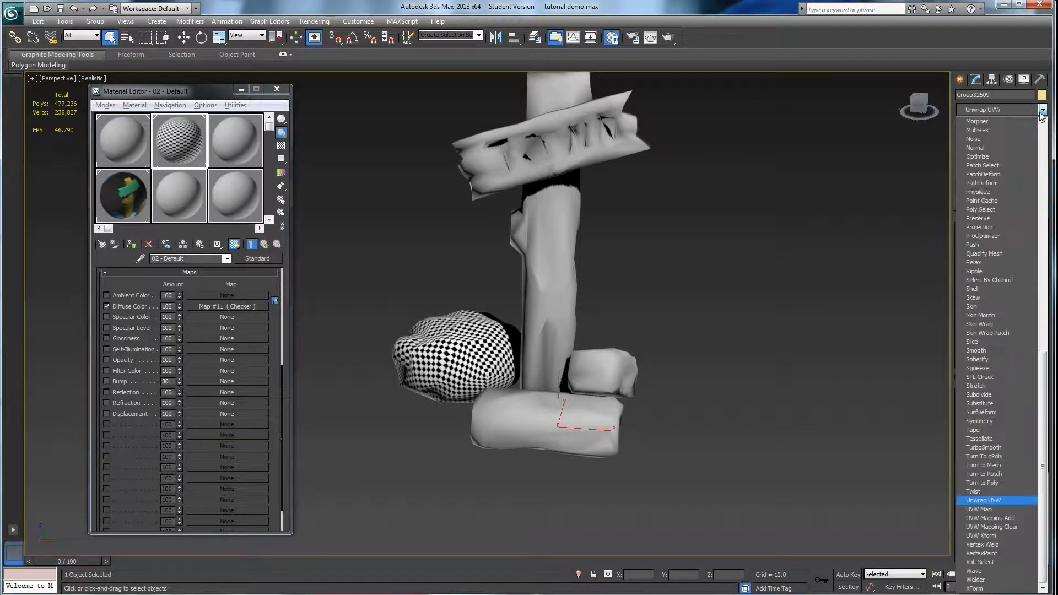
pyautogui.click(982, 500)
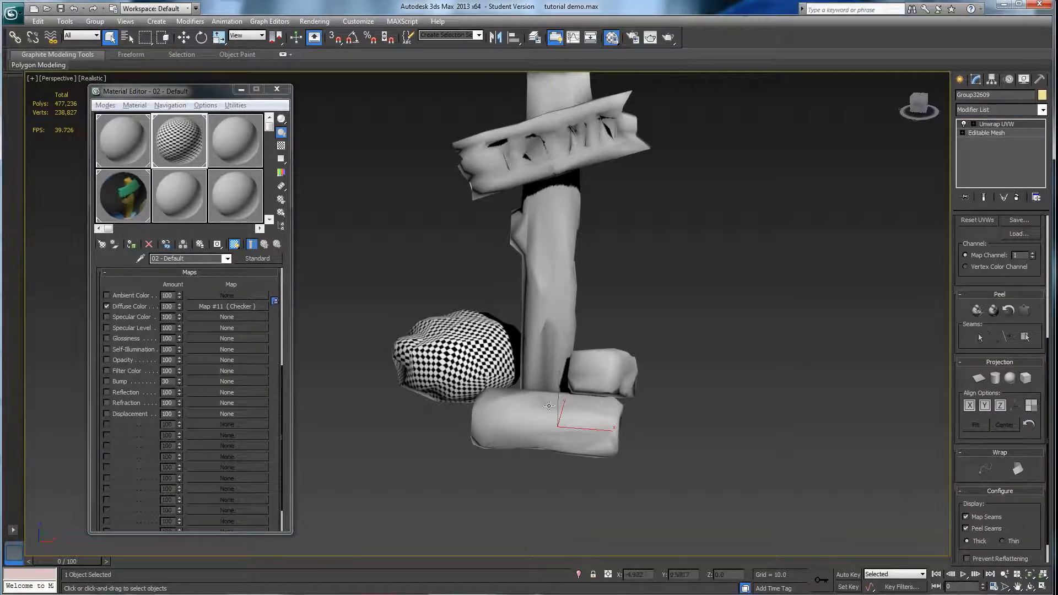
# Step: Apply the checker material to the long front stone
pyautogui.keyDown('alt'); pyautogui.moveTo(588, 408); pyautogui.dragTo(549, 417, button='middle'); pyautogui.keyUp('alt')
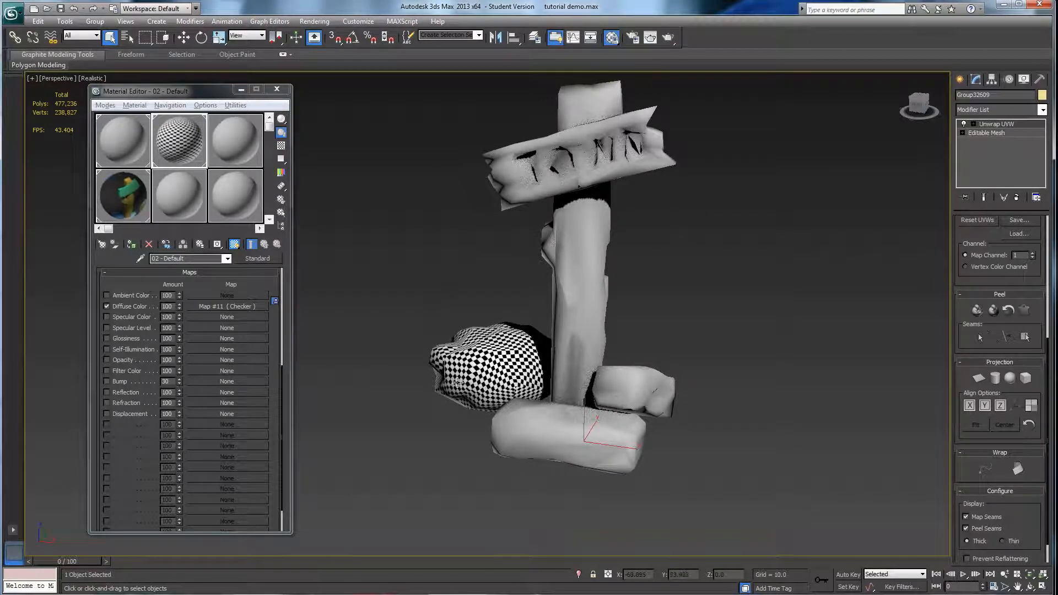
pyautogui.keyDown('alt'); pyautogui.moveTo(481, 385); pyautogui.dragTo(491, 415, button='middle'); pyautogui.keyUp('alt')
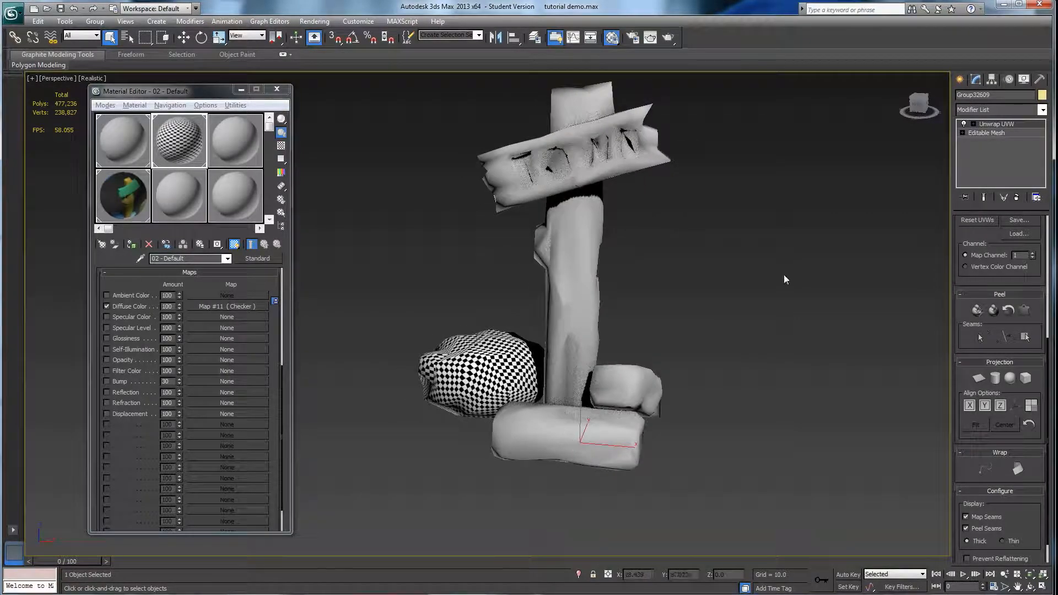
pyautogui.moveTo(168, 138); pyautogui.dragTo(534, 419)
pyautogui.keyDown('alt'); pyautogui.moveTo(534, 419); pyautogui.dragTo(582, 381, button='middle'); pyautogui.keyUp('alt')
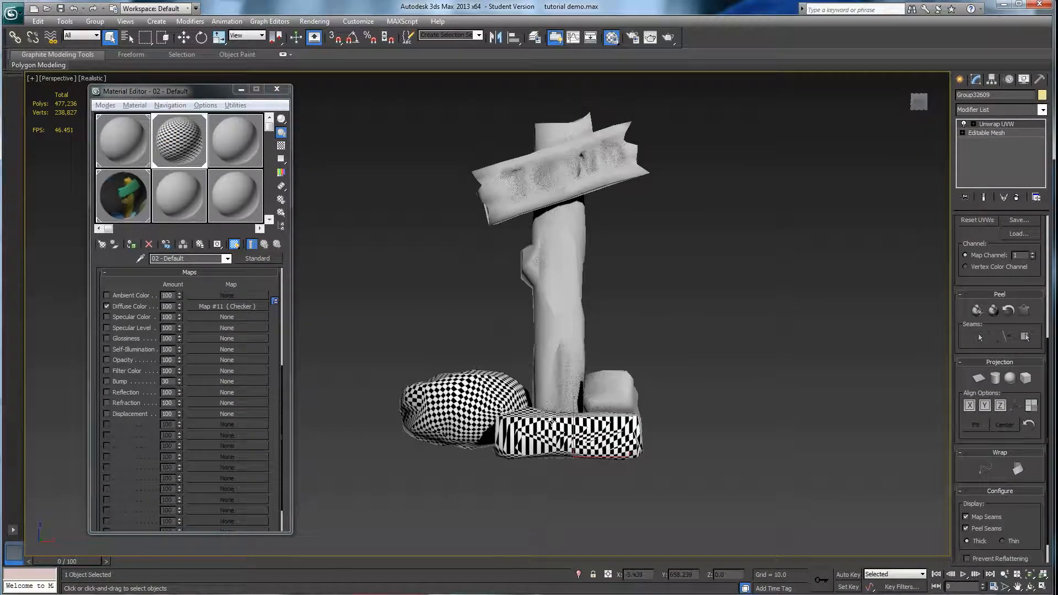
pyautogui.keyDown('alt'); pyautogui.moveTo(523, 441); pyautogui.dragTo(431, 394, button='middle'); pyautogui.keyUp('alt')
pyautogui.moveTo(431, 394); pyautogui.dragTo(576, 403, button='middle')
pyautogui.scroll(5, 585, 410)
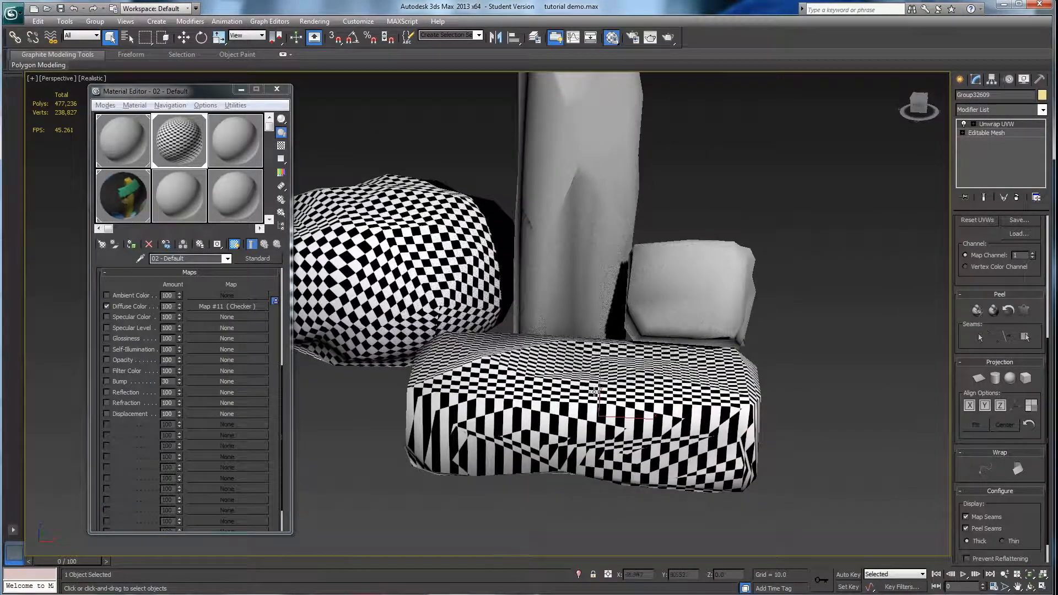
# Step: Open the UV editor for the long front stone and show its whole UV layout
pyautogui.scroll(5, 995, 246)
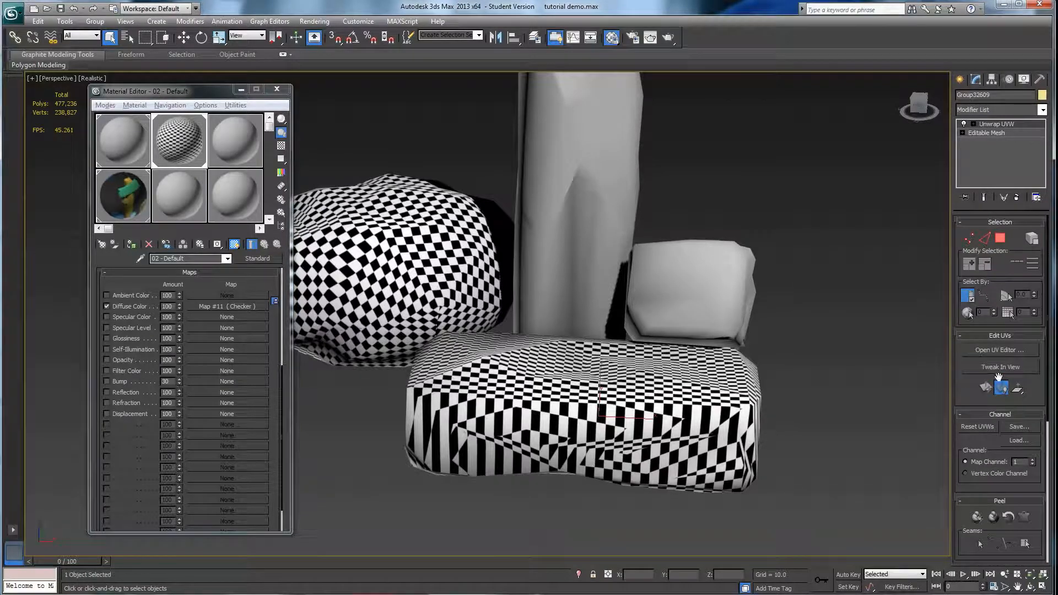
pyautogui.click(1000, 348)
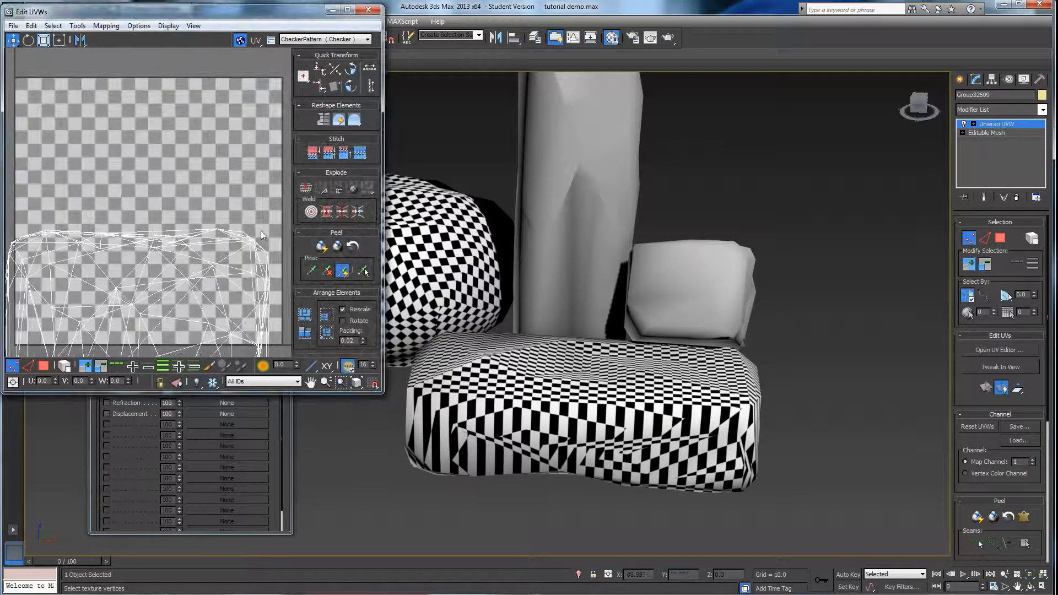
pyautogui.scroll(-5, 190, 214)
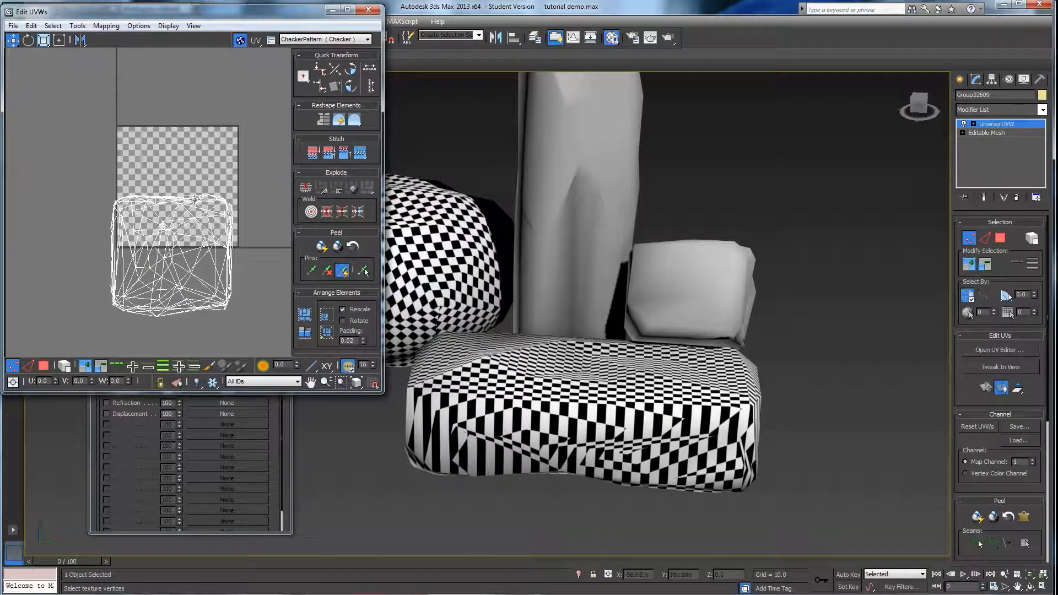
# Step: Activate seam editing for the long stone and display edged faces to see its edges from below and behind
pyautogui.keyDown('alt'); pyautogui.moveTo(687, 383); pyautogui.dragTo(569, 383, button='middle'); pyautogui.keyUp('alt')
pyautogui.keyDown('alt'); pyautogui.moveTo(407, 345); pyautogui.dragTo(344, 292, button='middle'); pyautogui.keyUp('alt')
pyautogui.keyDown('alt'); pyautogui.moveTo(545, 405); pyautogui.dragTo(523, 445, button='middle'); pyautogui.keyUp('alt')
pyautogui.keyDown('alt'); pyautogui.moveTo(591, 357); pyautogui.dragTo(556, 336, button='middle'); pyautogui.keyUp('alt')
pyautogui.scroll(-4, 1044, 389)
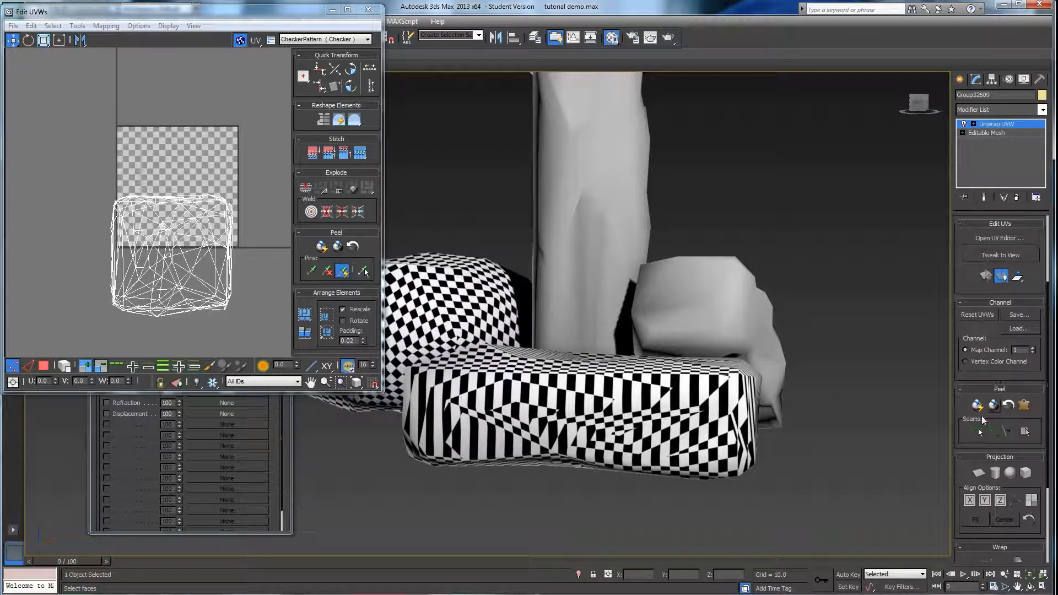
pyautogui.keyDown('alt'); pyautogui.moveTo(925, 418); pyautogui.dragTo(869, 380, button='middle'); pyautogui.keyUp('alt')
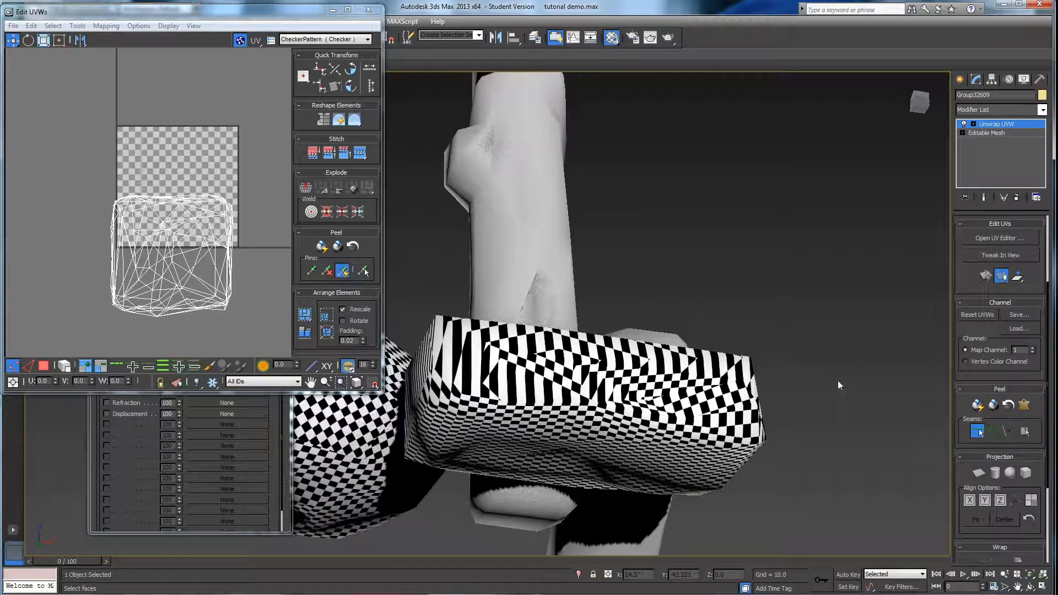
pyautogui.press('F4')
pyautogui.keyDown('alt'); pyautogui.moveTo(611, 408); pyautogui.dragTo(725, 408, button='middle'); pyautogui.keyUp('alt')
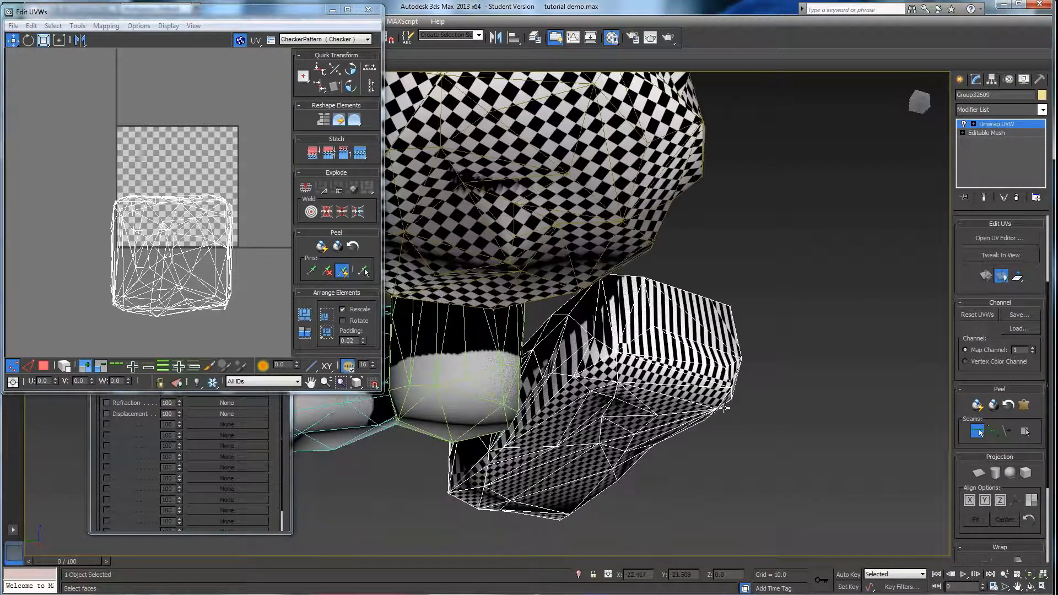
pyautogui.keyDown('alt'); pyautogui.moveTo(565, 427); pyautogui.dragTo(609, 413, button='middle'); pyautogui.keyUp('alt')
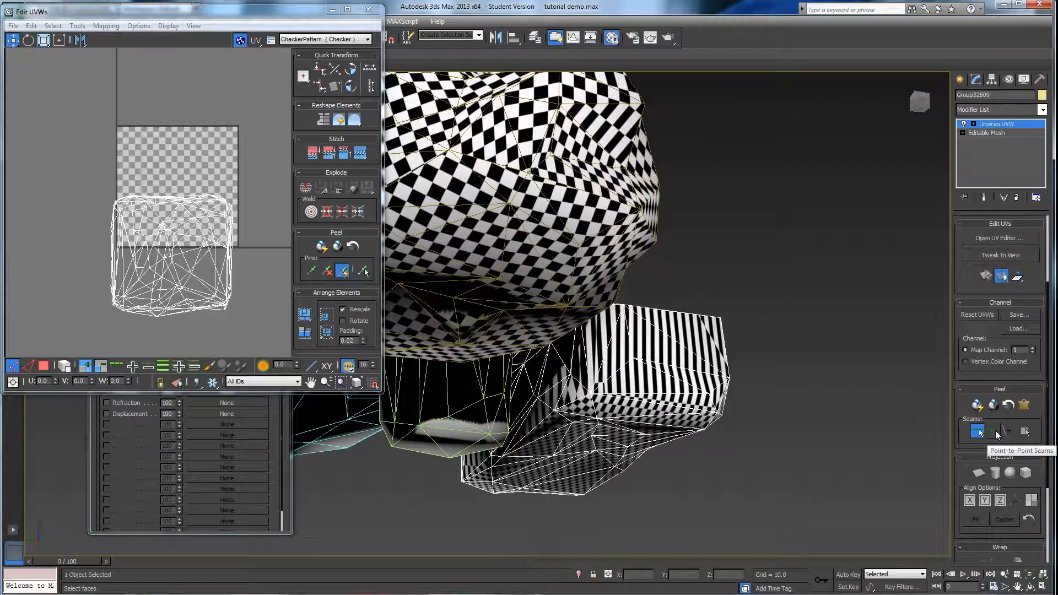
# Step: Draw a point-to-point seam along the long stone's lower rear edge from one end to the other
pyautogui.click(994, 434)
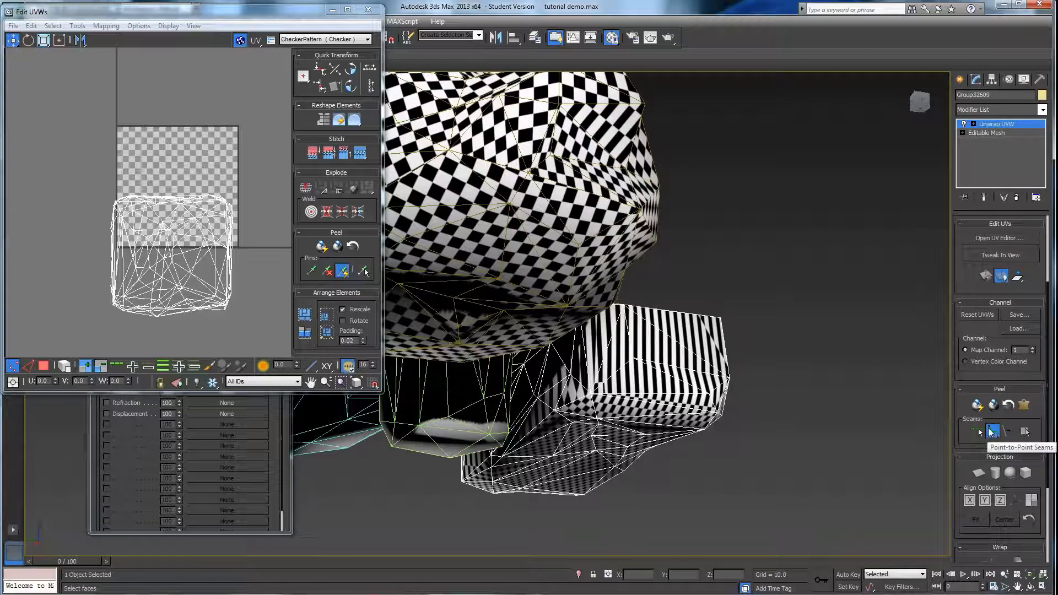
pyautogui.keyDown('alt'); pyautogui.moveTo(617, 368); pyautogui.dragTo(678, 314, button='middle'); pyautogui.keyUp('alt')
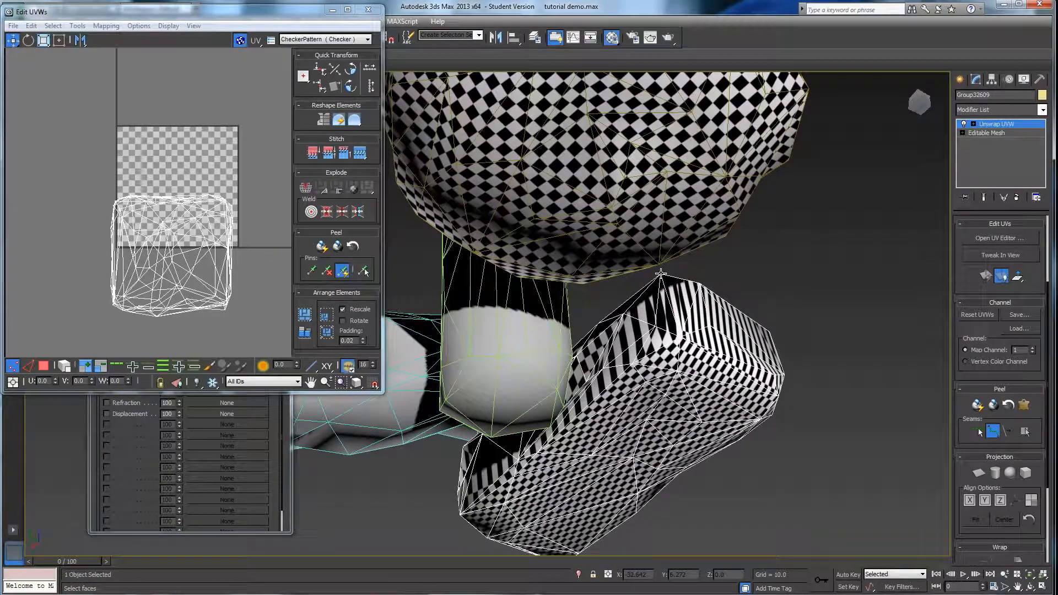
pyautogui.click(681, 336)
pyautogui.moveTo(555, 412)
pyautogui.keyDown('alt'); pyautogui.mouseDown(button='middle')
pyautogui.moveTo(572, 408)
pyautogui.moveTo(562, 411)
pyautogui.mouseUp(button='middle'); pyautogui.keyUp('alt')
pyautogui.click(472, 379)
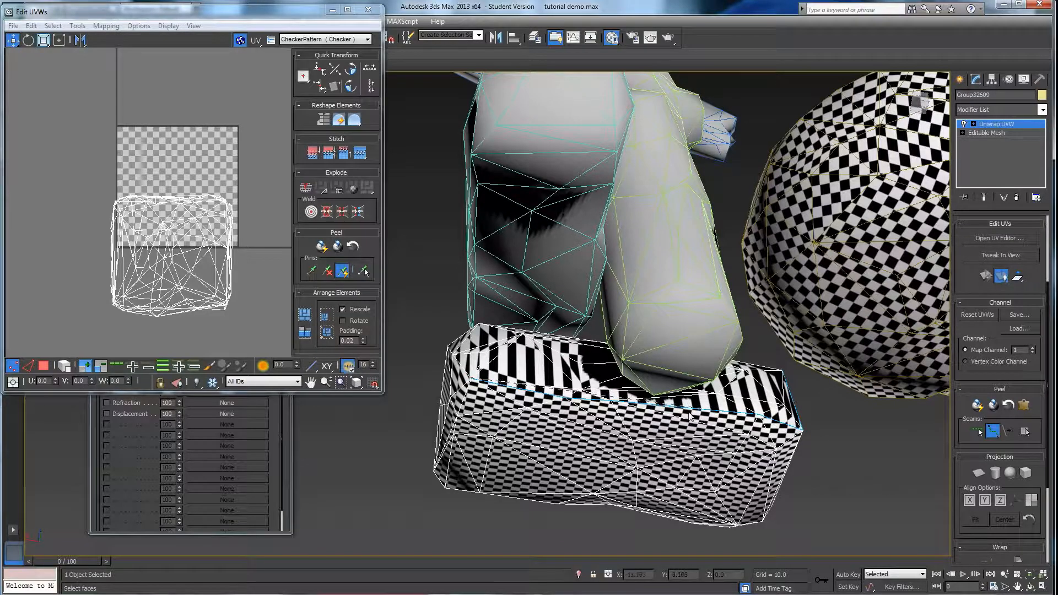
# Step: Draw point-to-point seams down both upright edges and along the lower edge of one end face of the long stone
pyautogui.keyDown('alt'); pyautogui.moveTo(545, 400); pyautogui.dragTo(595, 390, button='middle'); pyautogui.keyUp('alt')
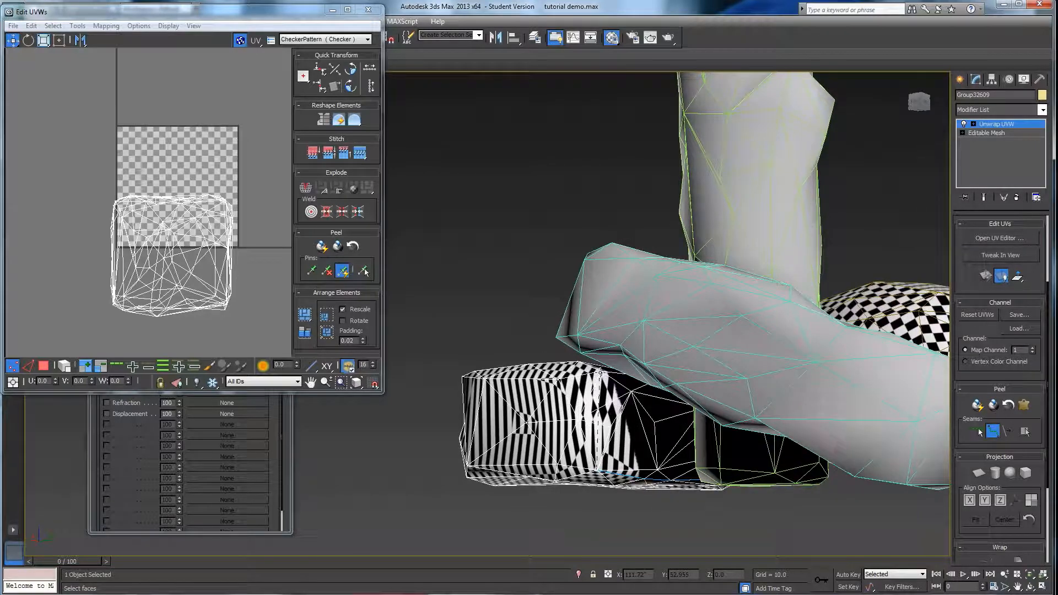
pyautogui.keyDown('alt'); pyautogui.moveTo(593, 372); pyautogui.dragTo(637, 404, button='middle'); pyautogui.keyUp('alt')
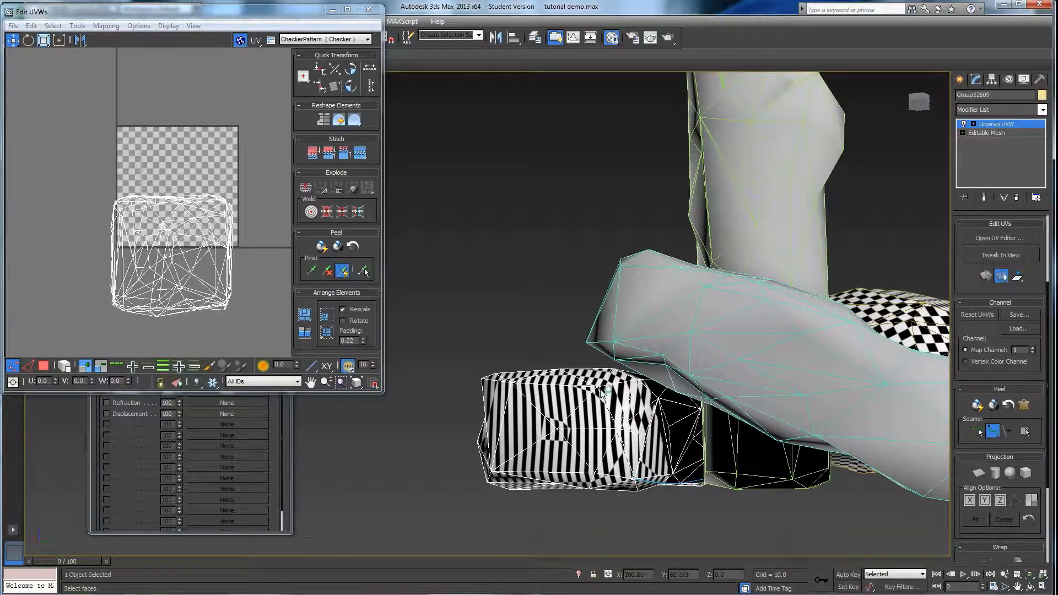
pyautogui.keyDown('alt'); pyautogui.moveTo(610, 395); pyautogui.dragTo(622, 406, button='middle'); pyautogui.keyUp('alt')
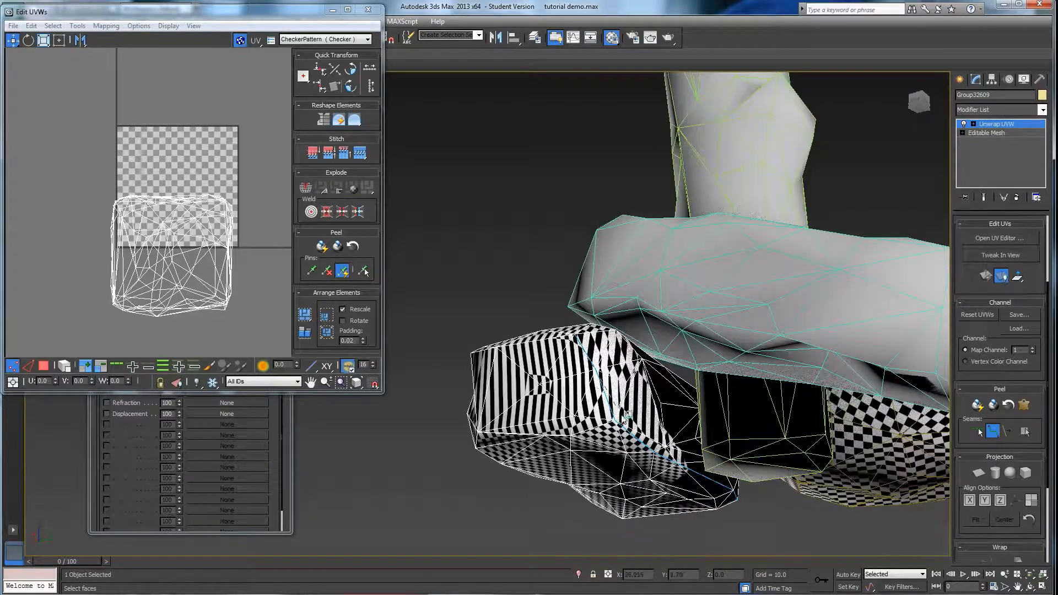
pyautogui.keyDown('alt'); pyautogui.moveTo(577, 331); pyautogui.dragTo(668, 371, button='middle'); pyautogui.keyUp('alt')
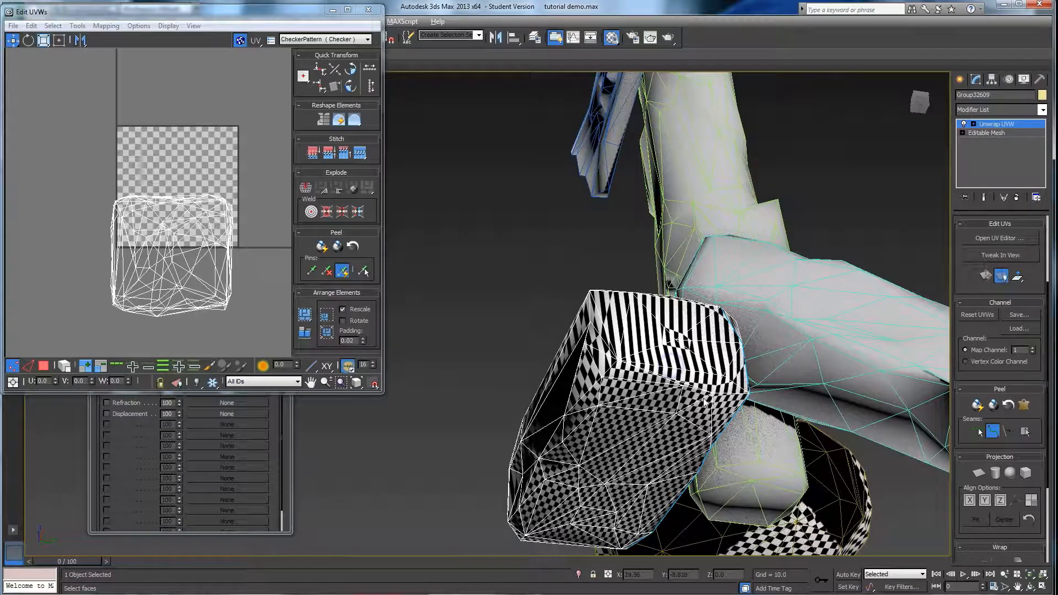
pyautogui.keyDown('alt'); pyautogui.moveTo(705, 402); pyautogui.dragTo(702, 396, button='middle'); pyautogui.keyUp('alt')
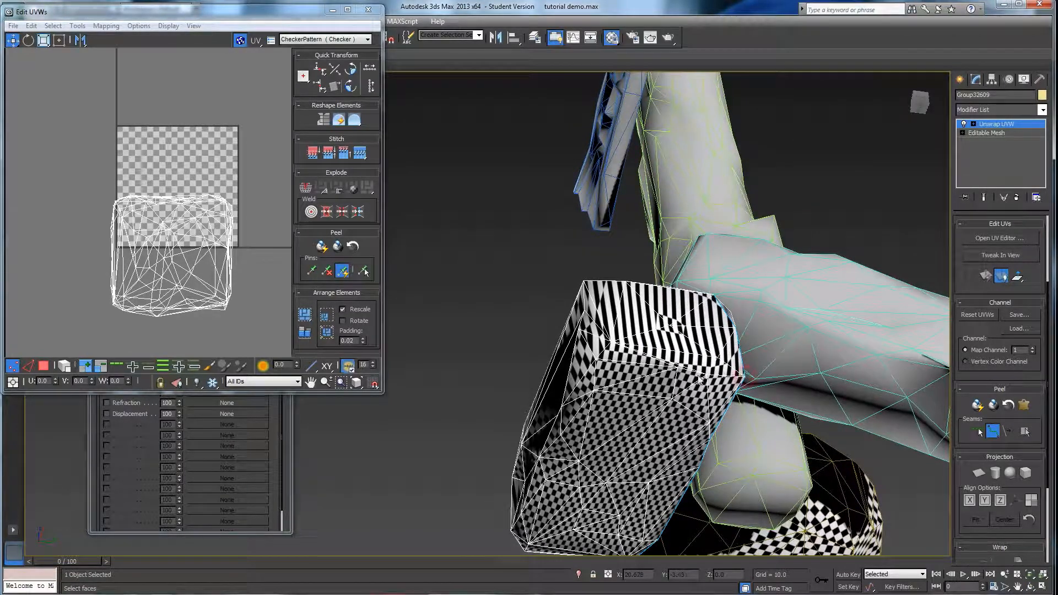
pyautogui.keyDown('alt'); pyautogui.moveTo(610, 339); pyautogui.dragTo(618, 492, button='middle'); pyautogui.keyUp('alt')
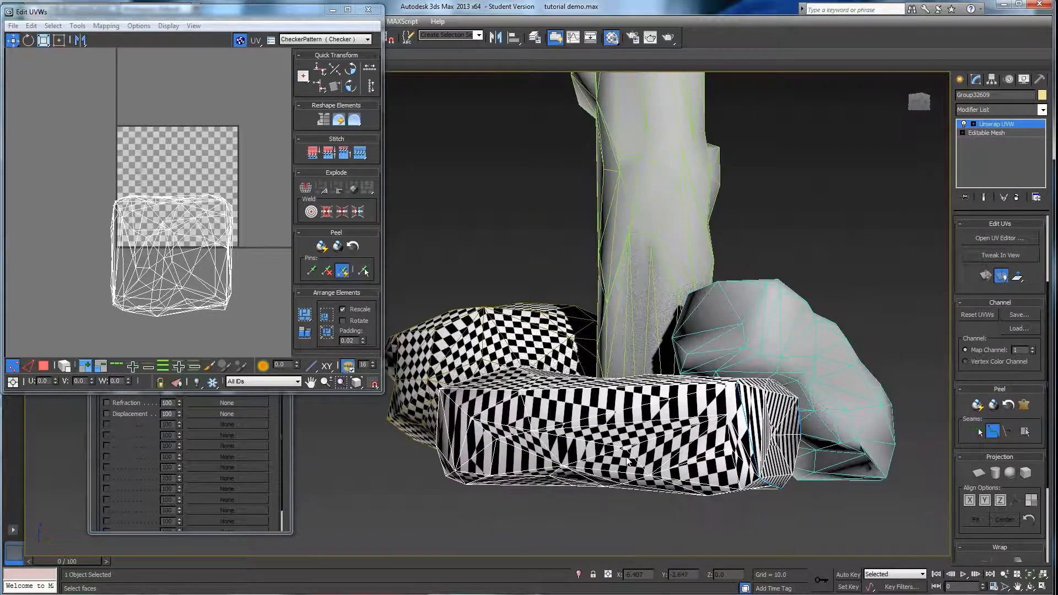
pyautogui.keyDown('alt'); pyautogui.moveTo(585, 431); pyautogui.dragTo(653, 432, button='middle'); pyautogui.keyUp('alt')
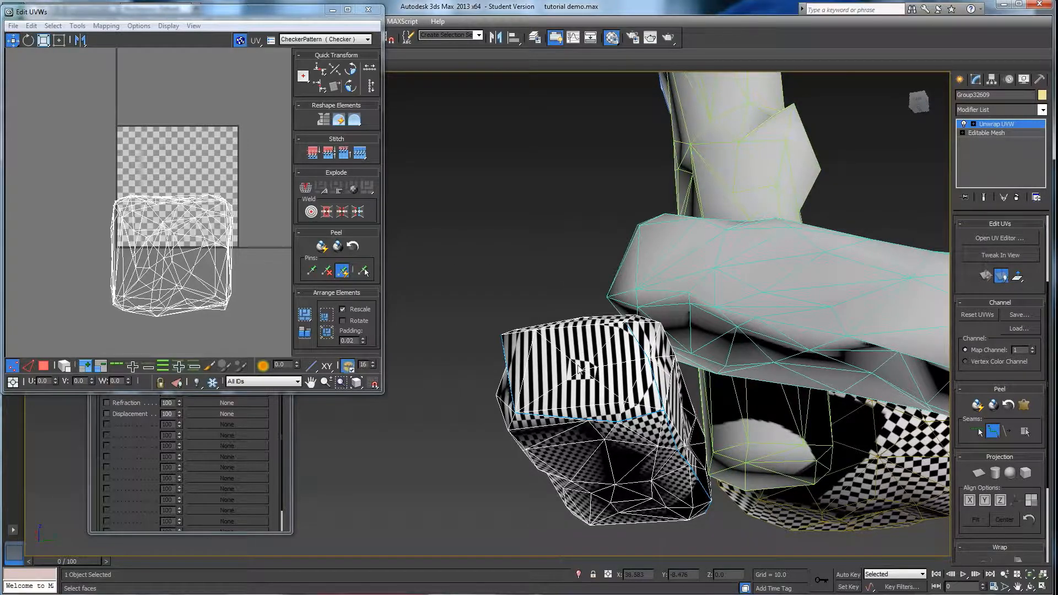
pyautogui.keyDown('alt'); pyautogui.moveTo(580, 370); pyautogui.dragTo(590, 386, button='middle'); pyautogui.keyUp('alt')
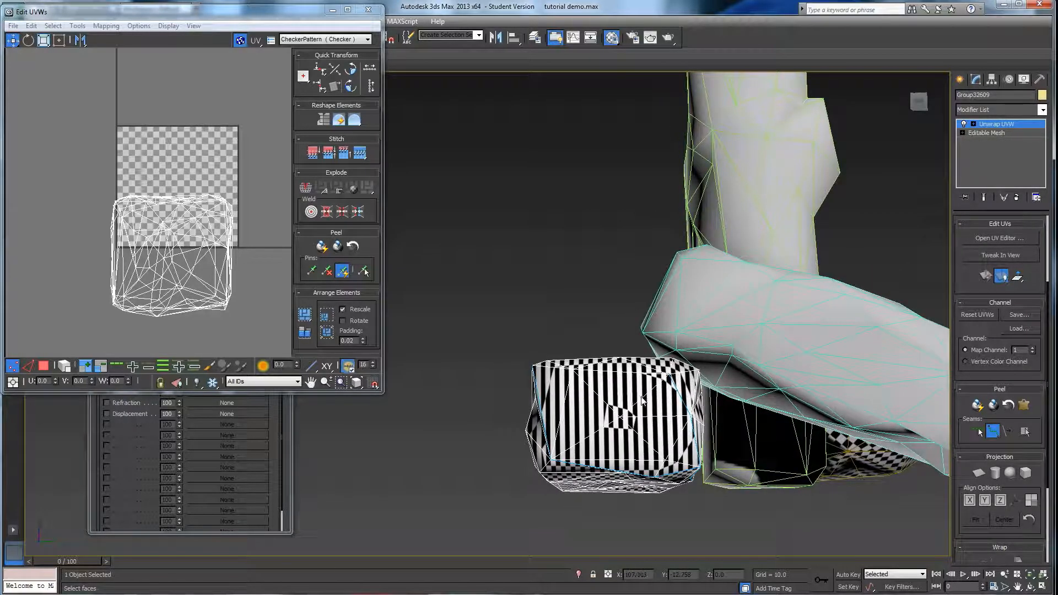
# Step: Cut matching seams on the long stone's opposite end face, along its bottom edge and both upright edges
pyautogui.keyDown('alt'); pyautogui.moveTo(631, 428); pyautogui.dragTo(705, 439, button='middle'); pyautogui.keyUp('alt')
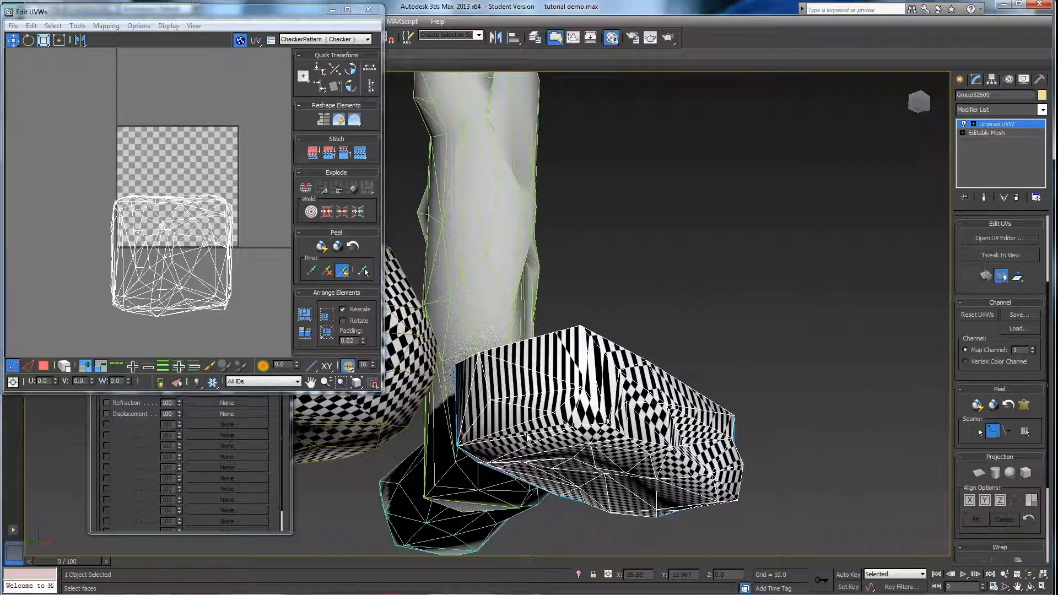
pyautogui.keyDown('alt'); pyautogui.moveTo(485, 445); pyautogui.dragTo(512, 436, button='middle'); pyautogui.keyUp('alt')
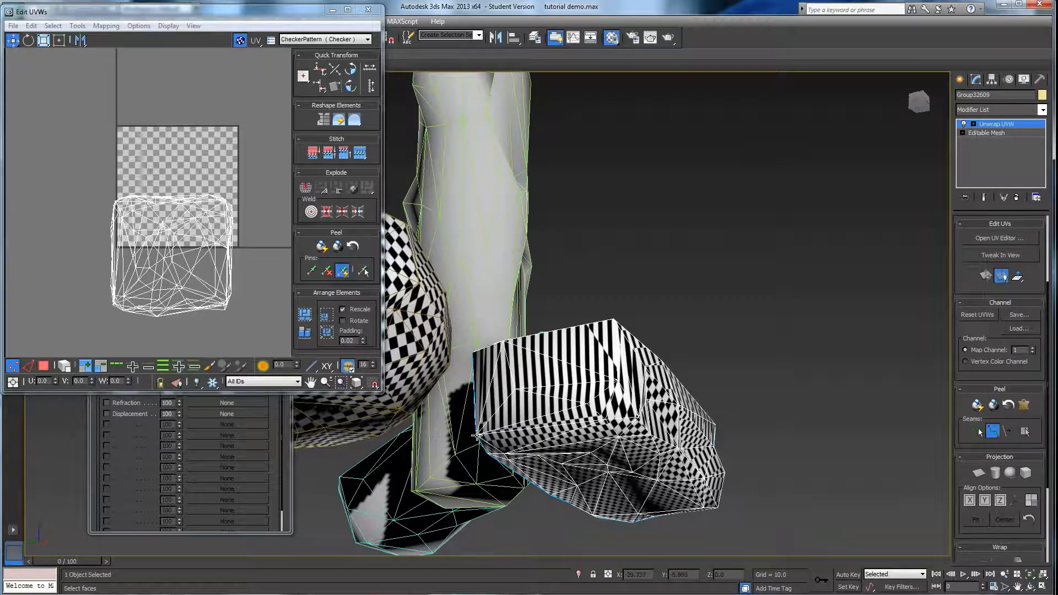
pyautogui.keyDown('alt'); pyautogui.moveTo(608, 415); pyautogui.dragTo(581, 382, button='middle'); pyautogui.keyUp('alt')
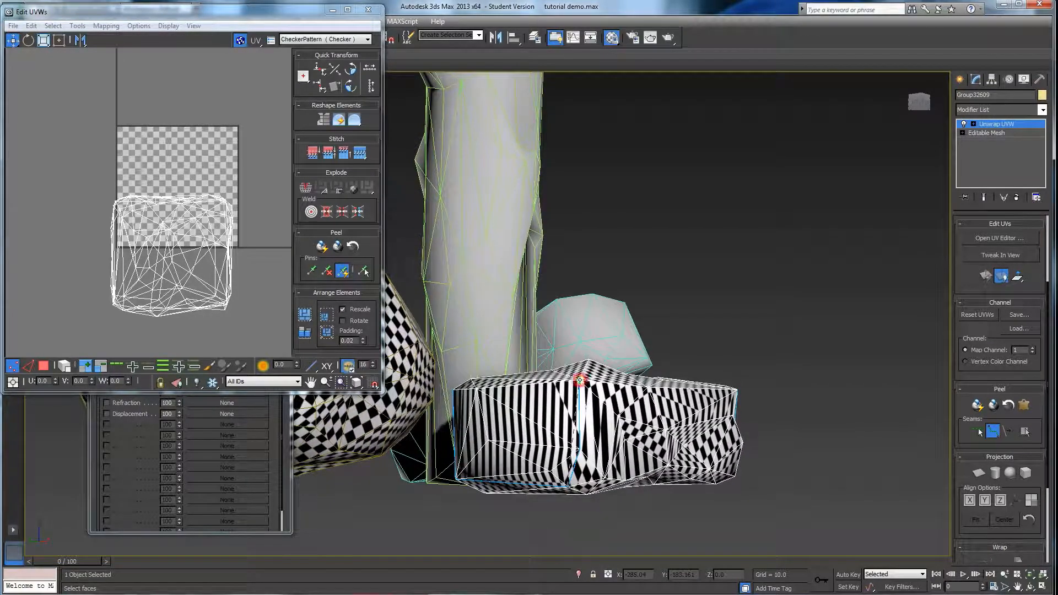
pyautogui.keyDown('alt'); pyautogui.moveTo(572, 407); pyautogui.dragTo(532, 476, button='middle'); pyautogui.keyUp('alt')
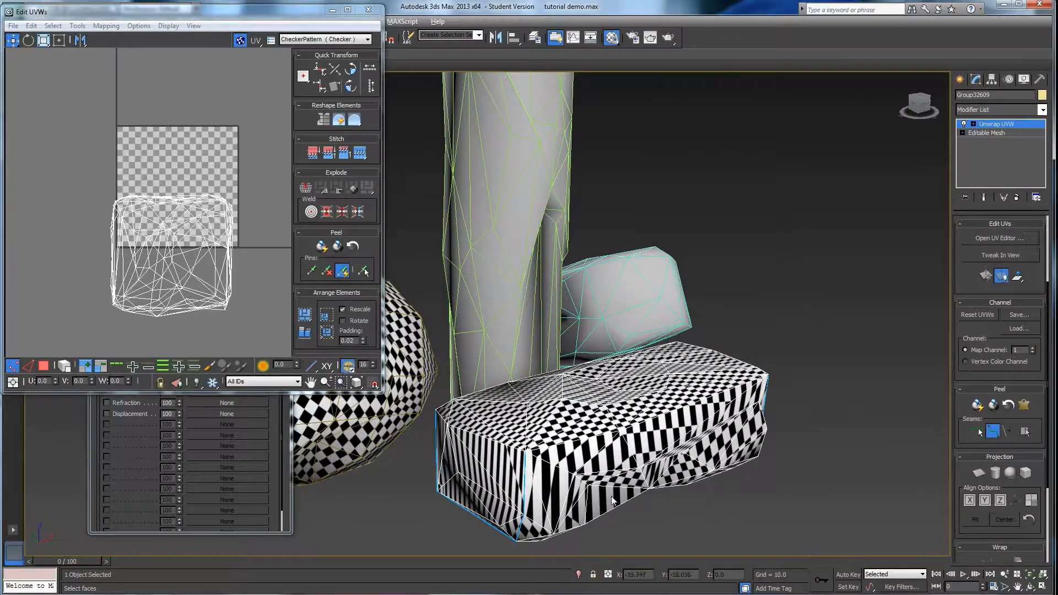
pyautogui.keyDown('alt'); pyautogui.moveTo(612, 500); pyautogui.dragTo(539, 488, button='middle'); pyautogui.keyUp('alt')
pyautogui.keyDown('alt'); pyautogui.moveTo(741, 429); pyautogui.dragTo(851, 427, button='middle'); pyautogui.keyUp('alt')
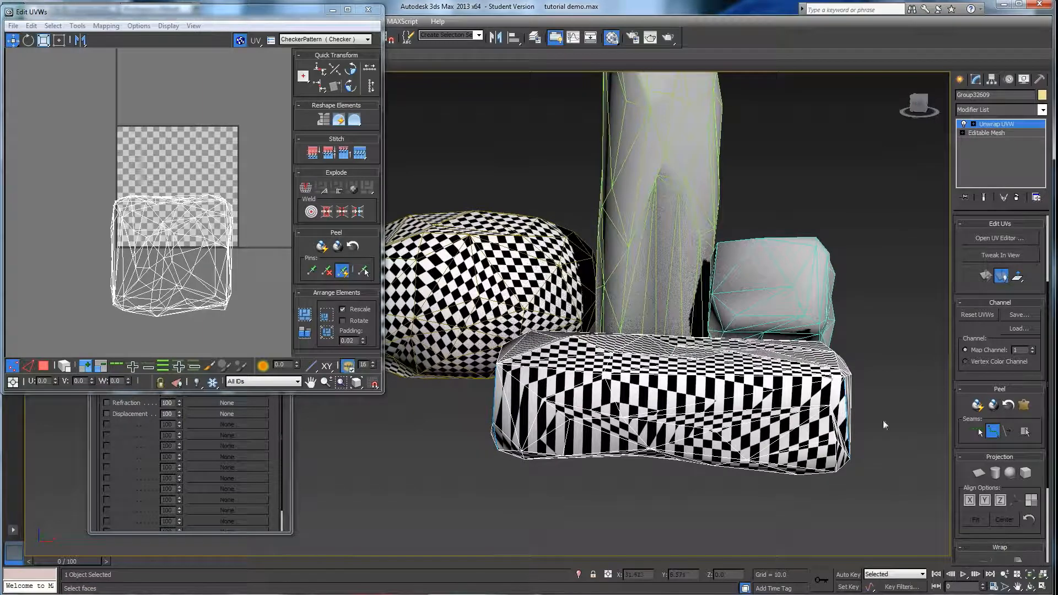
# Step: Finish seam editing, select a front face of the long stone and expand the face selection to the seams
pyautogui.click(993, 431)
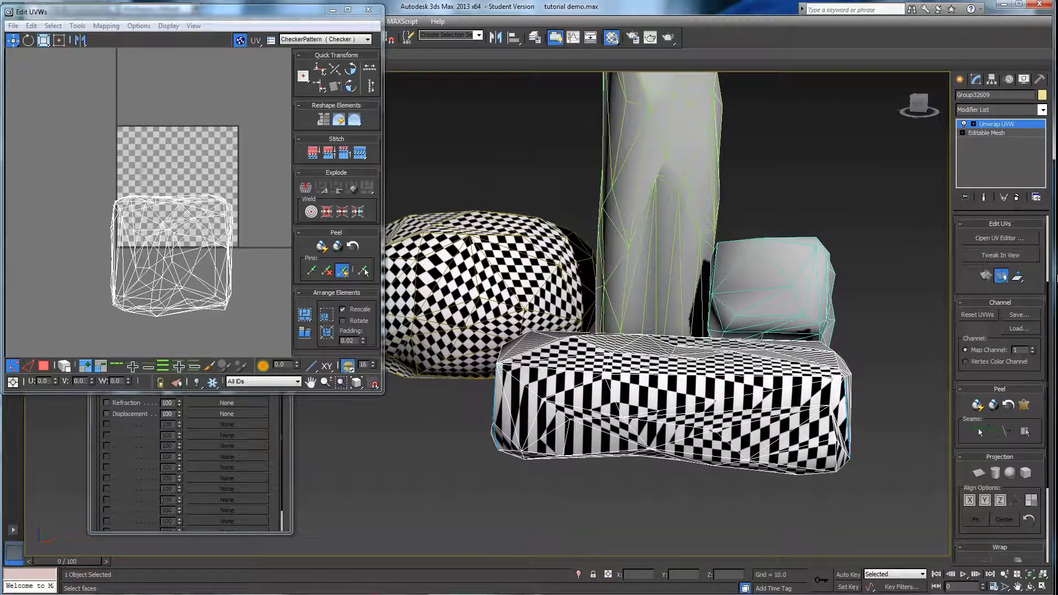
pyautogui.moveTo(1043, 273); pyautogui.dragTo(1041, 436)
pyautogui.click(1001, 237)
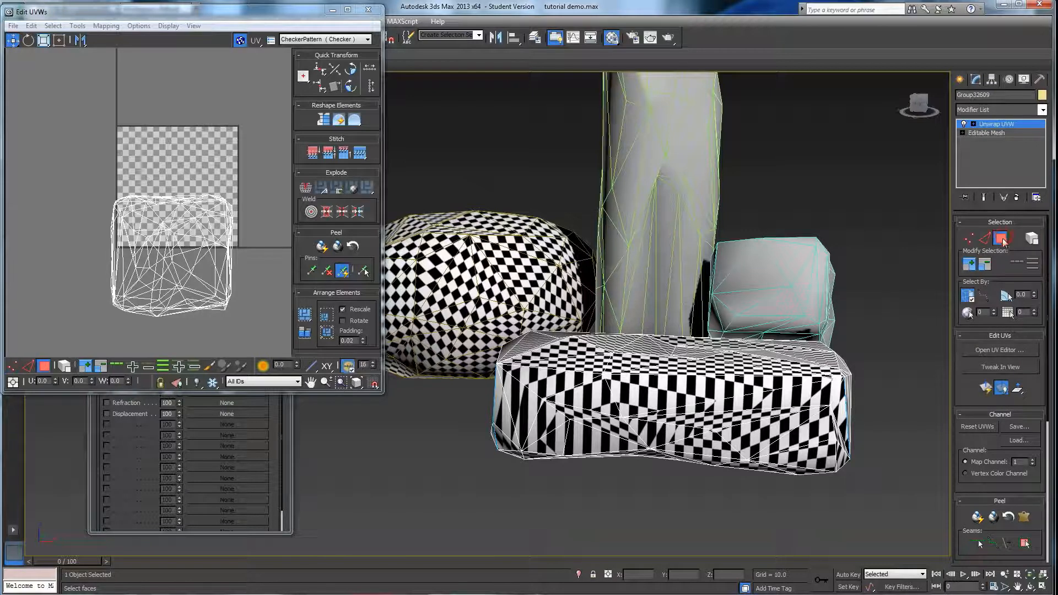
pyautogui.click(732, 376)
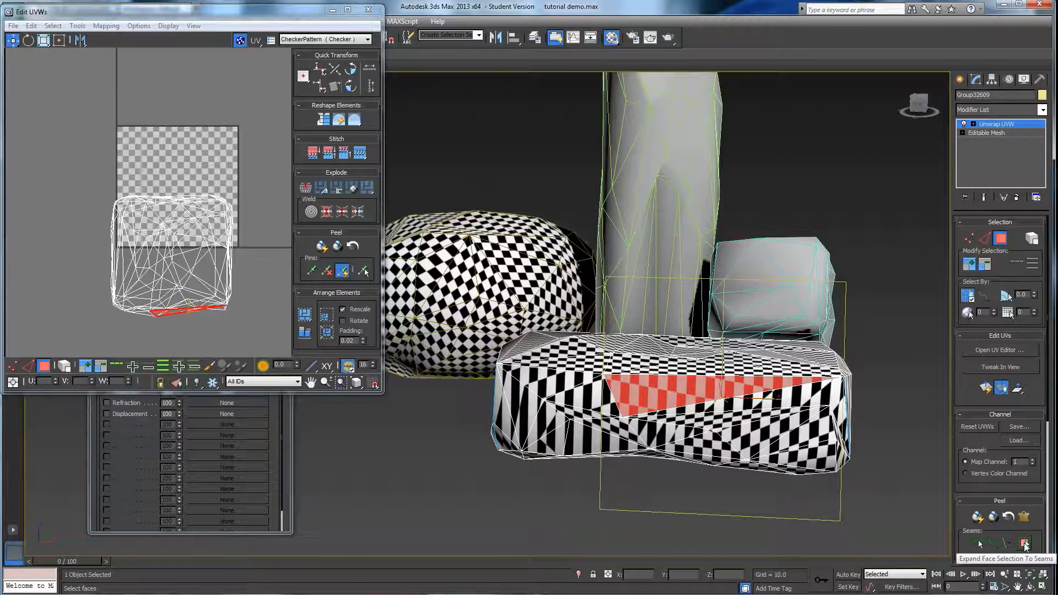
pyautogui.click(1024, 544)
pyautogui.keyDown('alt'); pyautogui.moveTo(831, 477); pyautogui.dragTo(793, 441, button='middle'); pyautogui.keyUp('alt')
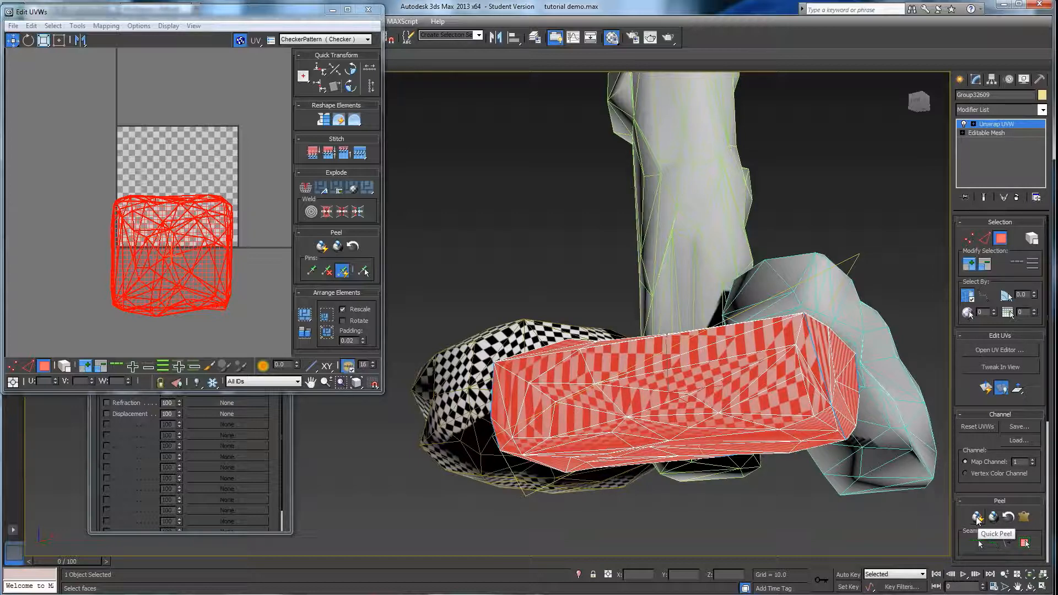
# Step: Quick Peel the selected long stone and bring its whole unfolded shell into view in the UV editor
pyautogui.click(976, 518)
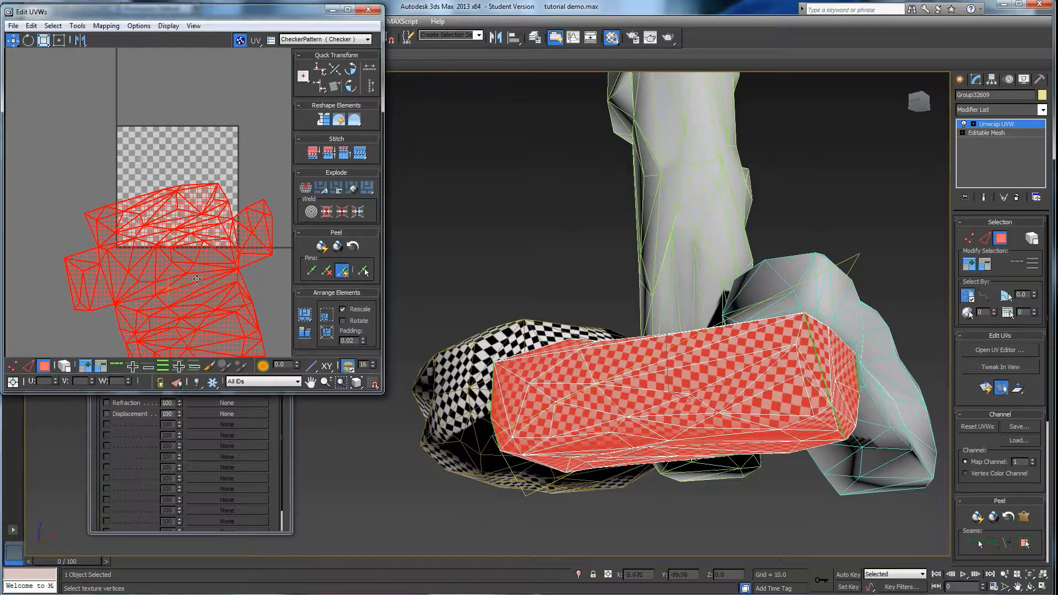
pyautogui.moveTo(197, 280); pyautogui.dragTo(183, 207, button='middle')
pyautogui.scroll(-2, 184, 208)
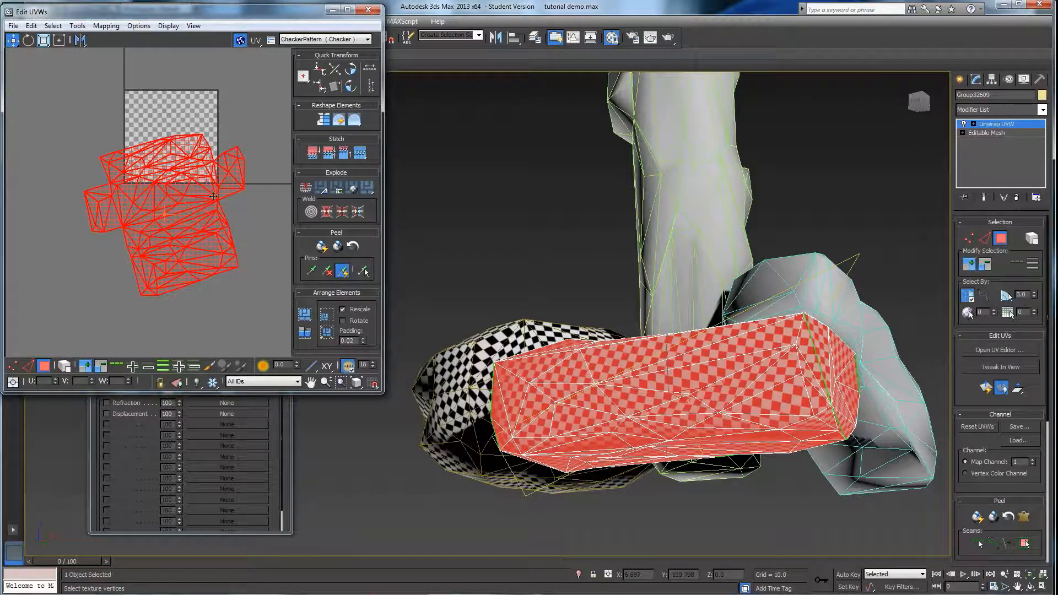
# Step: Select the faces of the long stone's end cap to identify their matching flap in the UV layout, and clear the selection
pyautogui.keyDown('alt'); pyautogui.moveTo(650, 333); pyautogui.dragTo(589, 338, button='middle'); pyautogui.keyUp('alt')
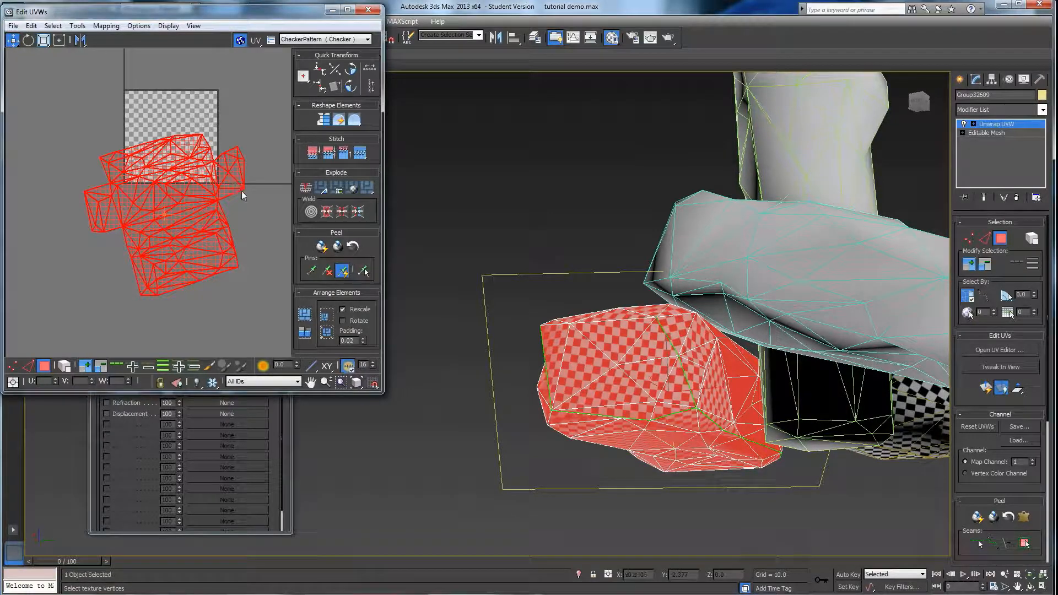
pyautogui.click(430, 368)
pyautogui.click(581, 375)
pyautogui.keyDown('ctrl'); pyautogui.click(641, 359); pyautogui.keyUp('ctrl')
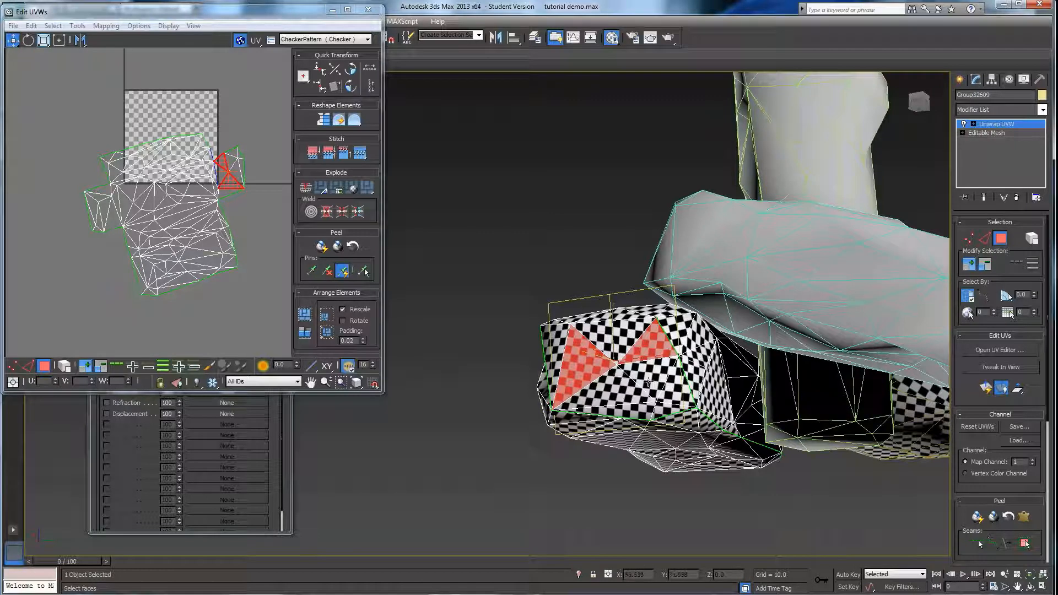
pyautogui.keyDown('ctrl'); pyautogui.click(672, 402); pyautogui.keyUp('ctrl')
pyautogui.keyDown('ctrl'); pyautogui.click(665, 411); pyautogui.keyUp('ctrl')
pyautogui.keyDown('ctrl'); pyautogui.click(636, 411); pyautogui.keyUp('ctrl')
pyautogui.keyDown('ctrl'); pyautogui.click(618, 392); pyautogui.keyUp('ctrl')
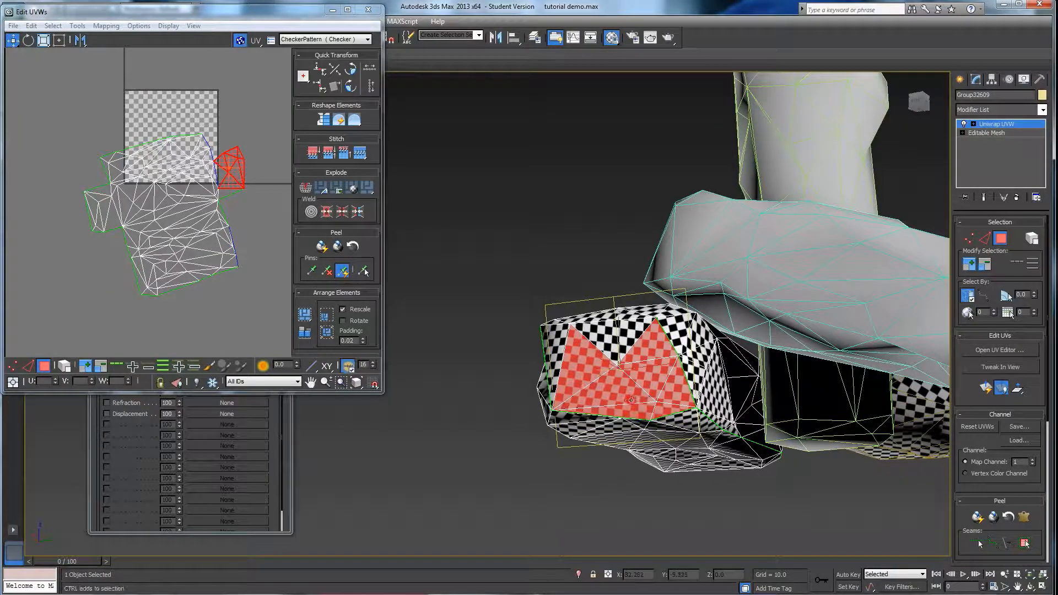
pyautogui.moveTo(222, 202); pyautogui.dragTo(195, 216, button='middle')
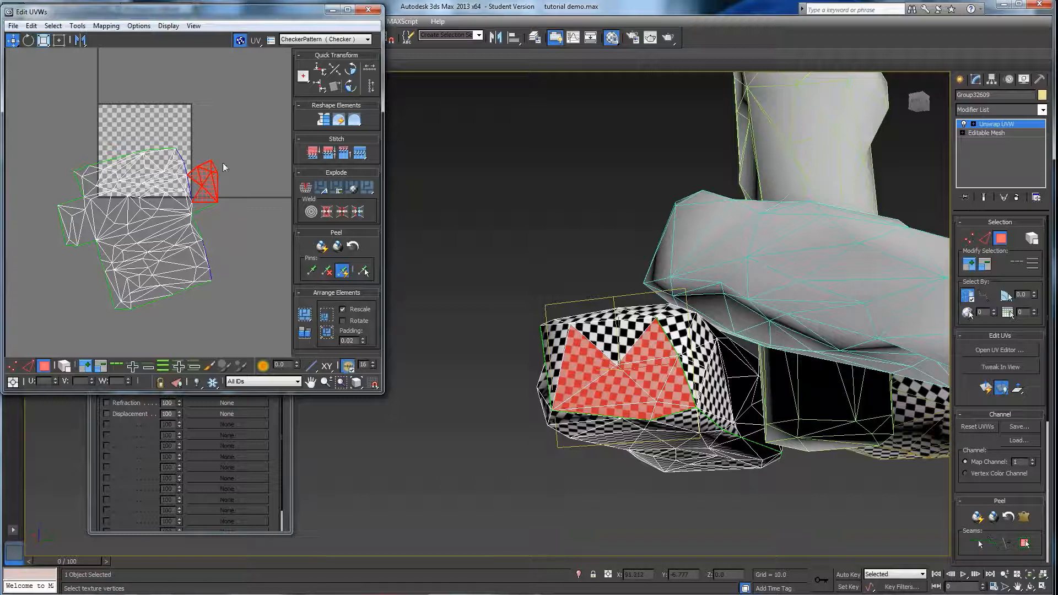
pyautogui.moveTo(187, 182); pyautogui.dragTo(194, 188, button='middle')
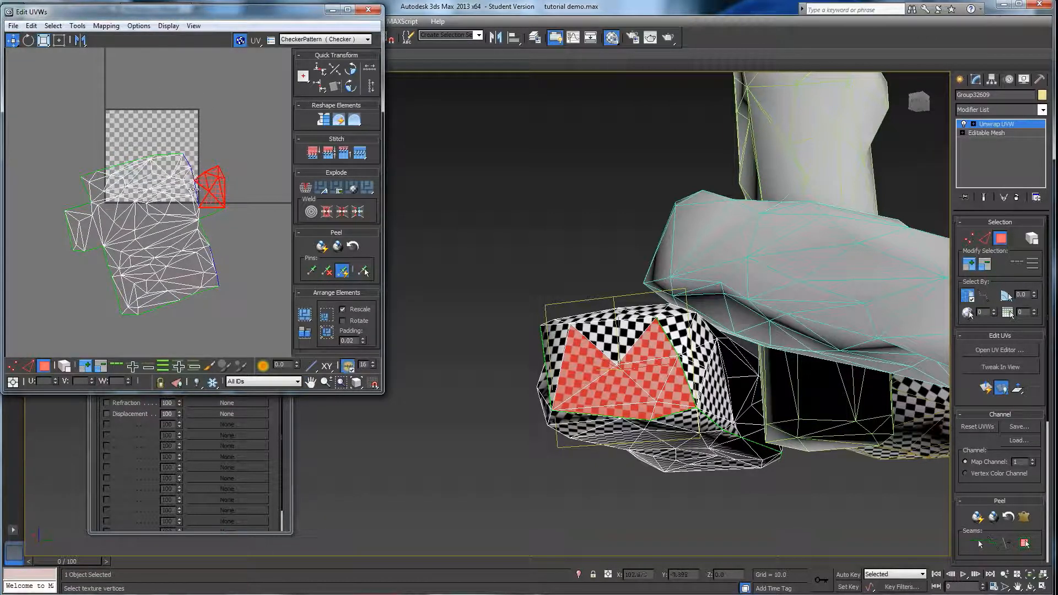
pyautogui.keyDown('ctrl'); pyautogui.click(611, 346); pyautogui.keyUp('ctrl')
pyautogui.keyDown('ctrl'); pyautogui.click(555, 350); pyautogui.keyUp('ctrl')
pyautogui.keyDown('alt'); pyautogui.moveTo(441, 306); pyautogui.dragTo(573, 322, button='middle'); pyautogui.keyUp('alt')
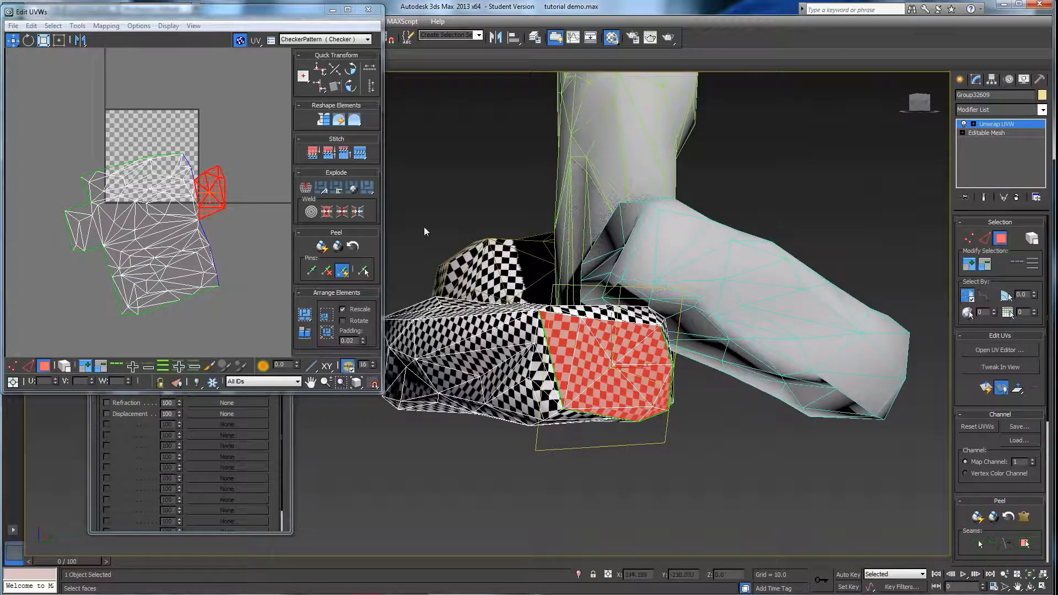
pyautogui.click(413, 207)
# Step: Hide the edged faces and examine the checker pattern on the long stone from all sides for distortion
pyautogui.keyDown('alt'); pyautogui.moveTo(640, 412); pyautogui.dragTo(647, 348, button='middle'); pyautogui.keyUp('alt')
pyautogui.keyDown('alt'); pyautogui.moveTo(572, 384); pyautogui.dragTo(631, 331, button='middle'); pyautogui.keyUp('alt')
pyautogui.keyDown('alt'); pyautogui.moveTo(603, 384); pyautogui.dragTo(728, 342, button='middle'); pyautogui.keyUp('alt')
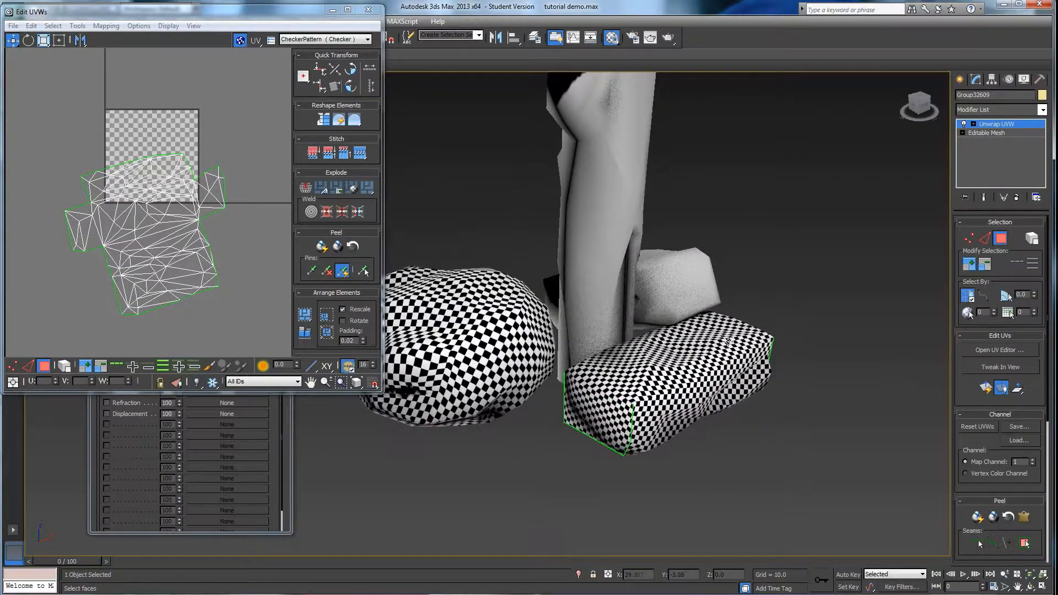
pyautogui.keyDown('alt'); pyautogui.moveTo(606, 404); pyautogui.dragTo(715, 312, button='middle'); pyautogui.keyUp('alt')
pyautogui.keyDown('alt'); pyautogui.moveTo(762, 344); pyautogui.dragTo(564, 355, button='middle'); pyautogui.keyUp('alt')
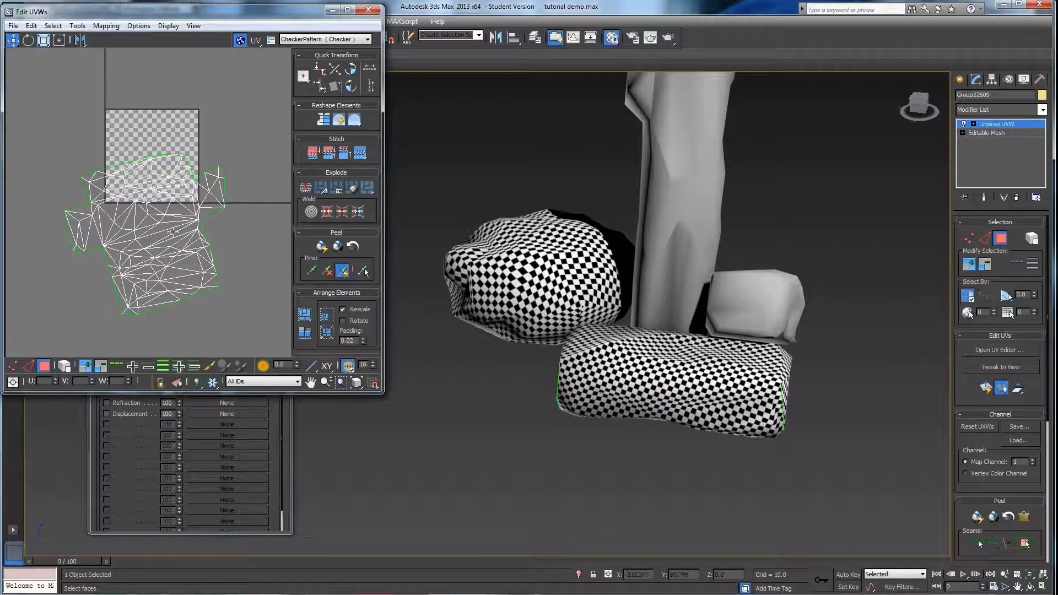
# Step: Select the long stone's entire UV shell and rotate it until it stands upright
pyautogui.moveTo(54, 140); pyautogui.dragTo(227, 298)
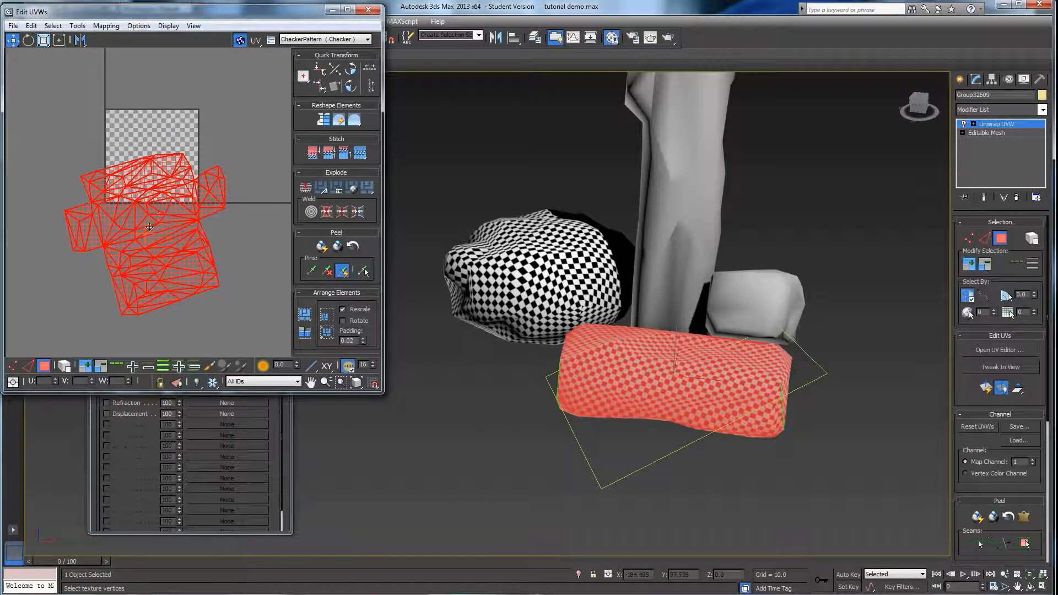
pyautogui.click(28, 40)
pyautogui.moveTo(136, 183)
pyautogui.mouseDown()
pyautogui.moveTo(151, 184)
pyautogui.moveTo(137, 185)
pyautogui.moveTo(149, 194)
pyautogui.mouseUp()
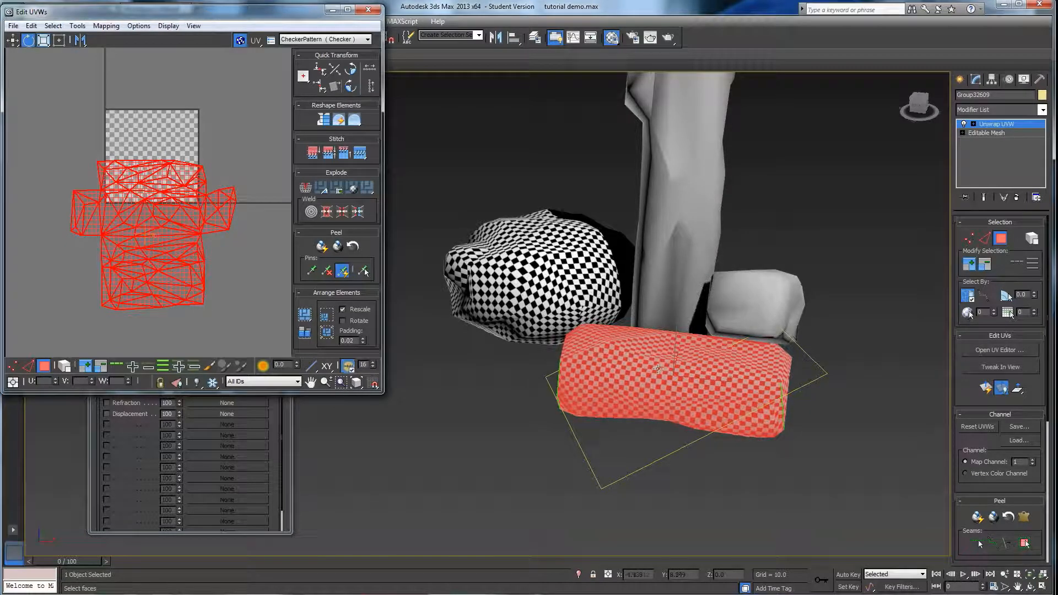
# Step: Relax the long stone's UV shell by face angles with 100 iterations and an amount of 0.1, and close the Relax Tool
pyautogui.scroll(-2, 116, 183)
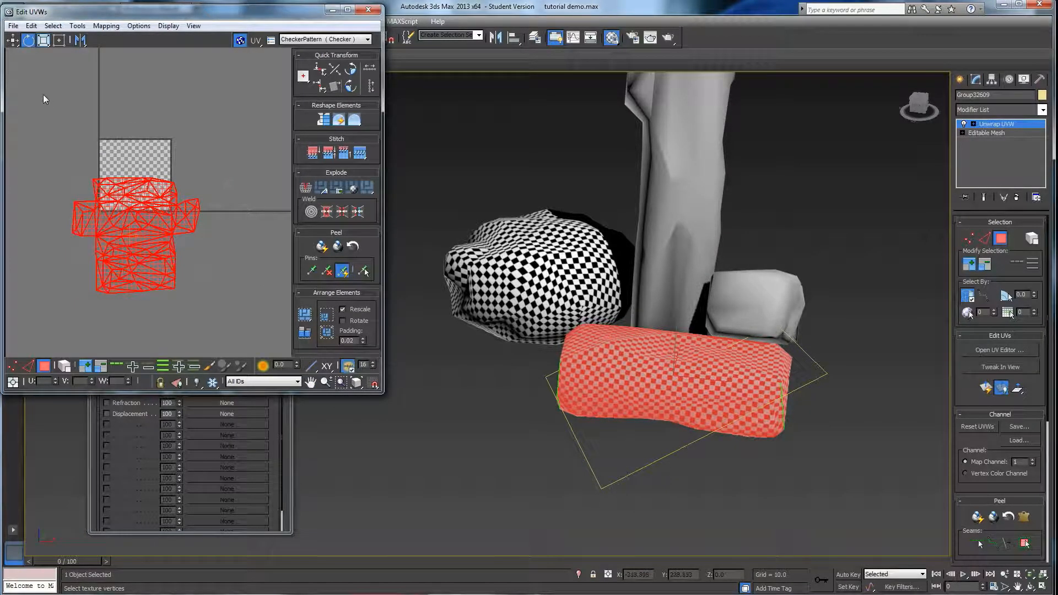
pyautogui.moveTo(354, 120); pyautogui.dragTo(356, 136)
pyautogui.click(91, 56)
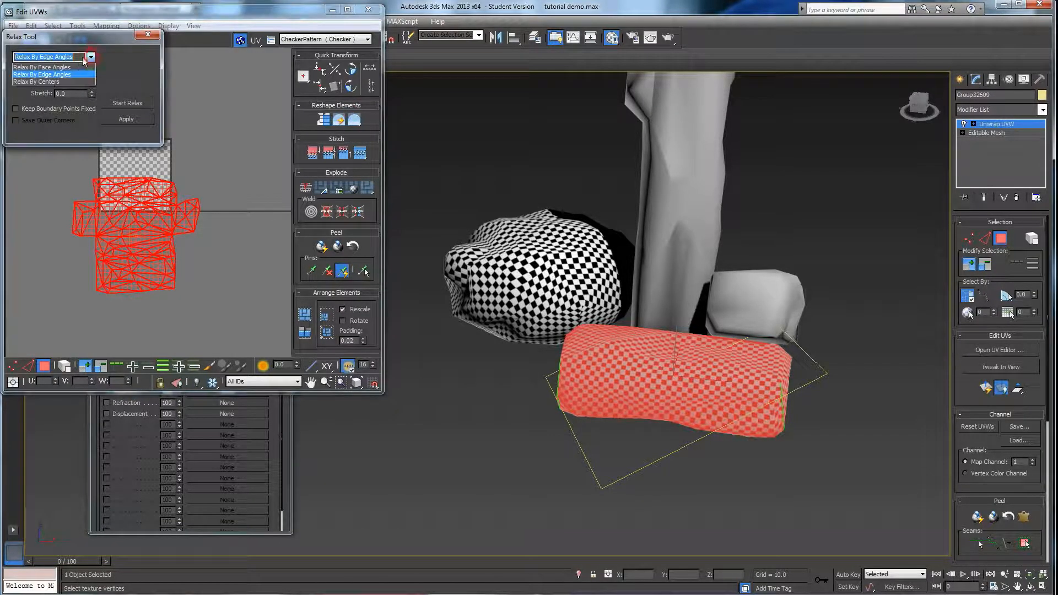
pyautogui.click(79, 67)
pyautogui.click(118, 102)
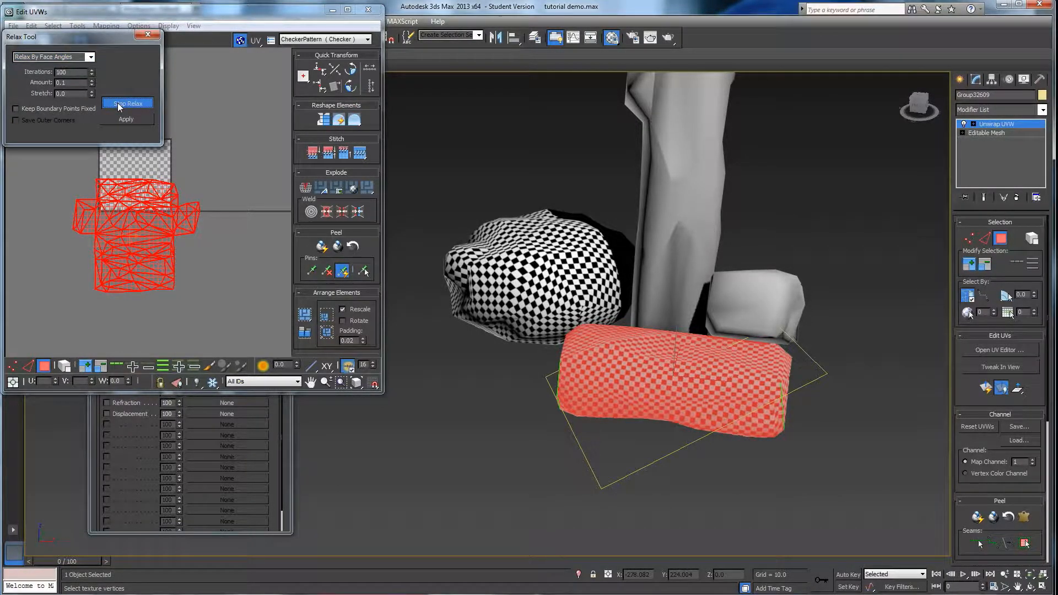
pyautogui.click(162, 241)
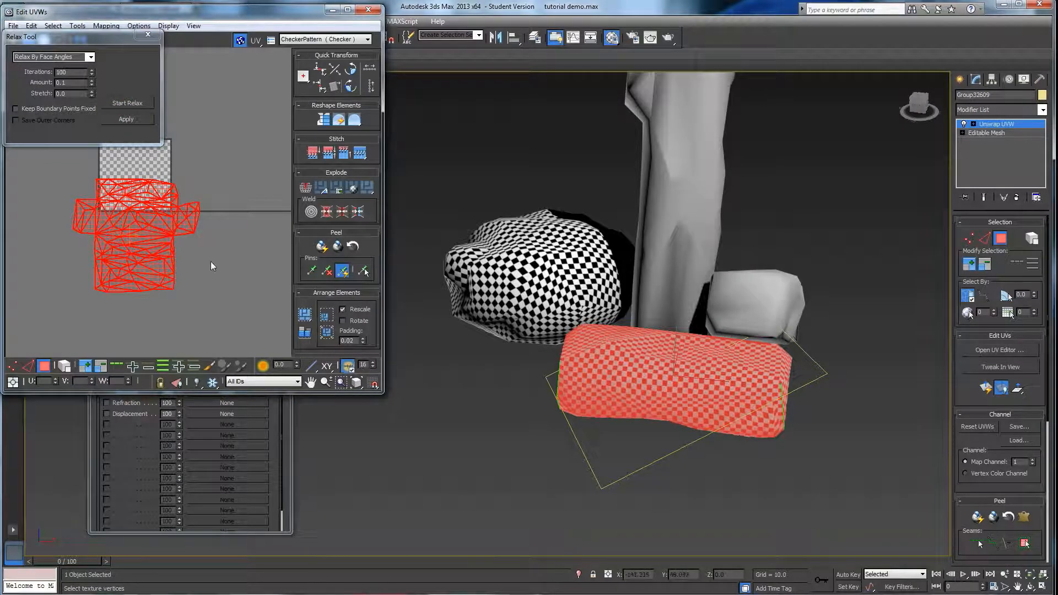
pyautogui.click(148, 34)
# Step: Move the long stone's UV shell to the right of the checker tile and deselect it to review the mapping
pyautogui.press('q')
pyautogui.moveTo(147, 242); pyautogui.dragTo(249, 185)
pyautogui.moveTo(219, 237); pyautogui.dragTo(184, 257, button='middle')
pyautogui.scroll(-2, 156, 250)
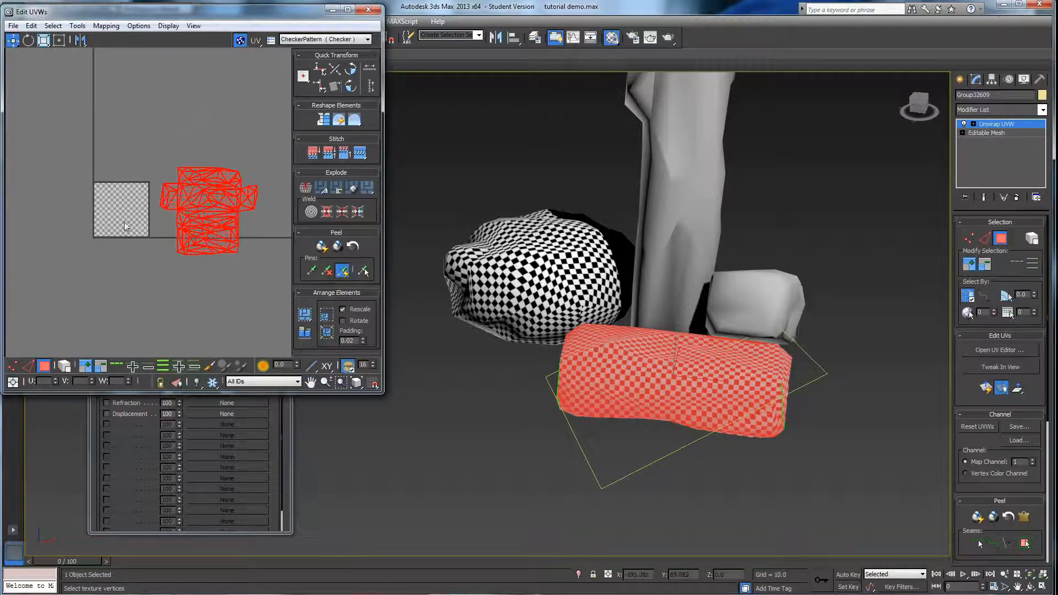
pyautogui.keyDown('alt'); pyautogui.moveTo(517, 312); pyautogui.dragTo(600, 355, button='middle'); pyautogui.keyUp('alt')
pyautogui.click(665, 378)
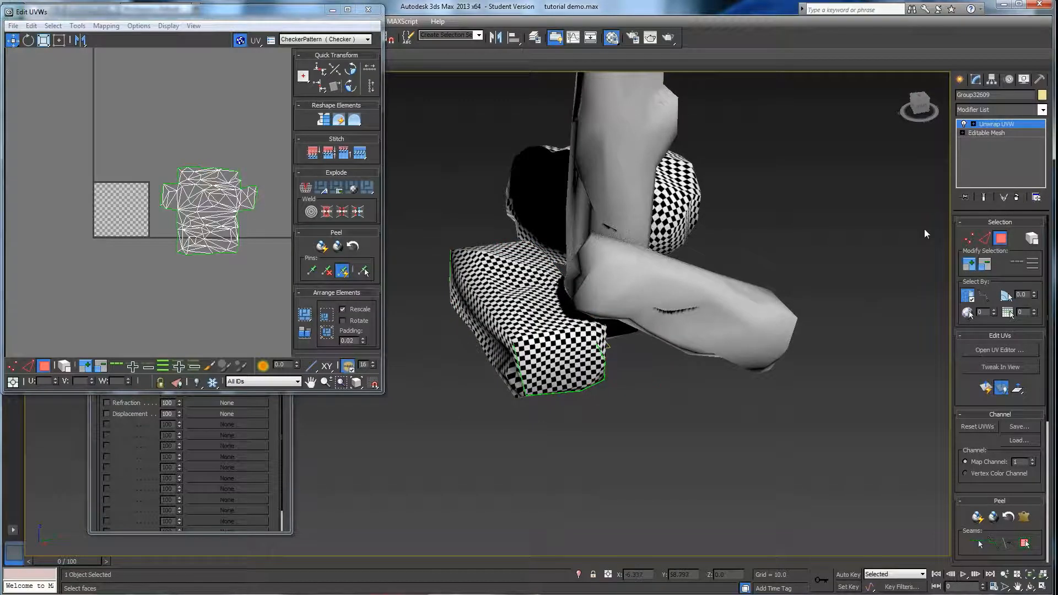
# Step: Exit the long stone's face editing, then add an Unwrap UVW modifier to the remaining grey stone and open its UV editor
pyautogui.click(1006, 127)
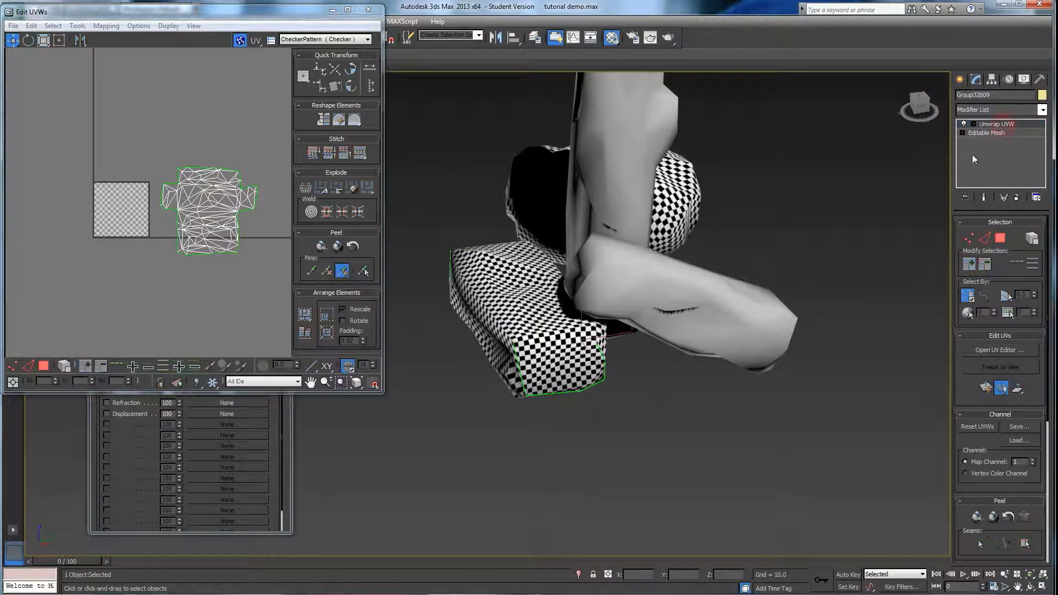
pyautogui.click(725, 321)
pyautogui.moveTo(729, 322); pyautogui.dragTo(662, 354, button='middle')
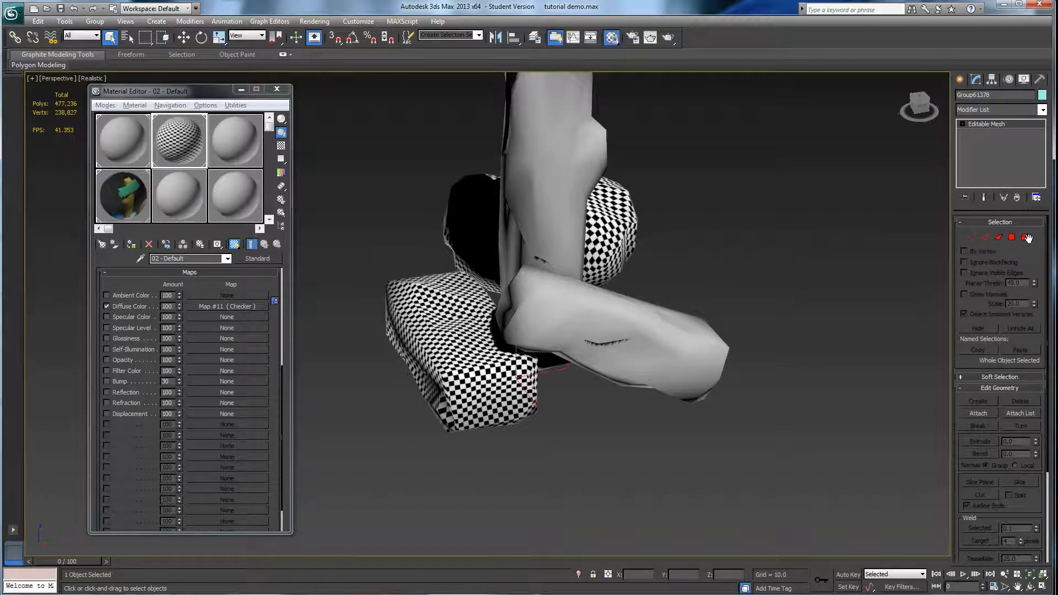
pyautogui.click(1041, 110)
pyautogui.press('u')
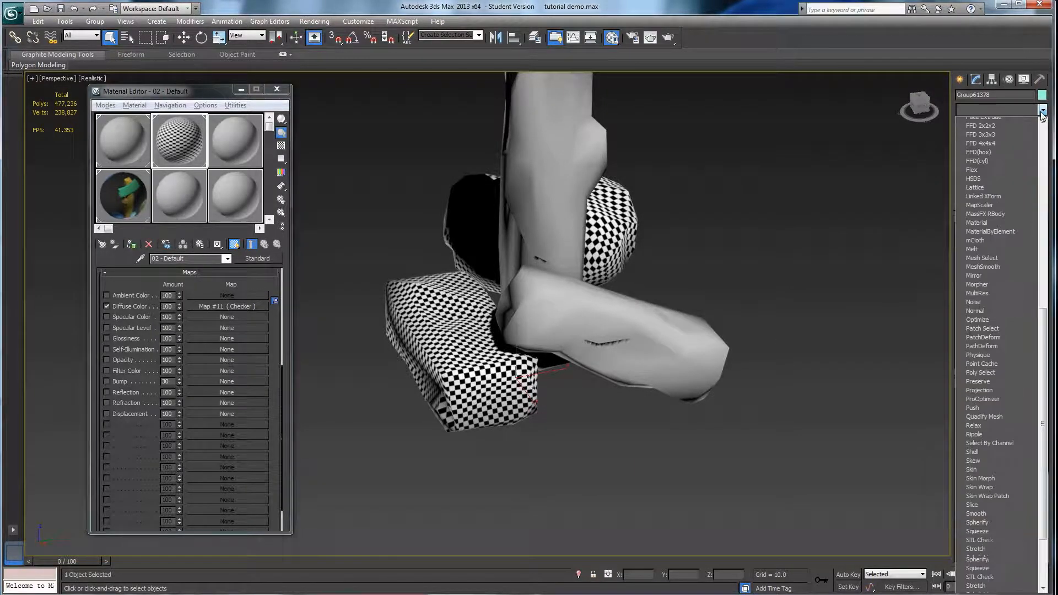
pyautogui.click(981, 501)
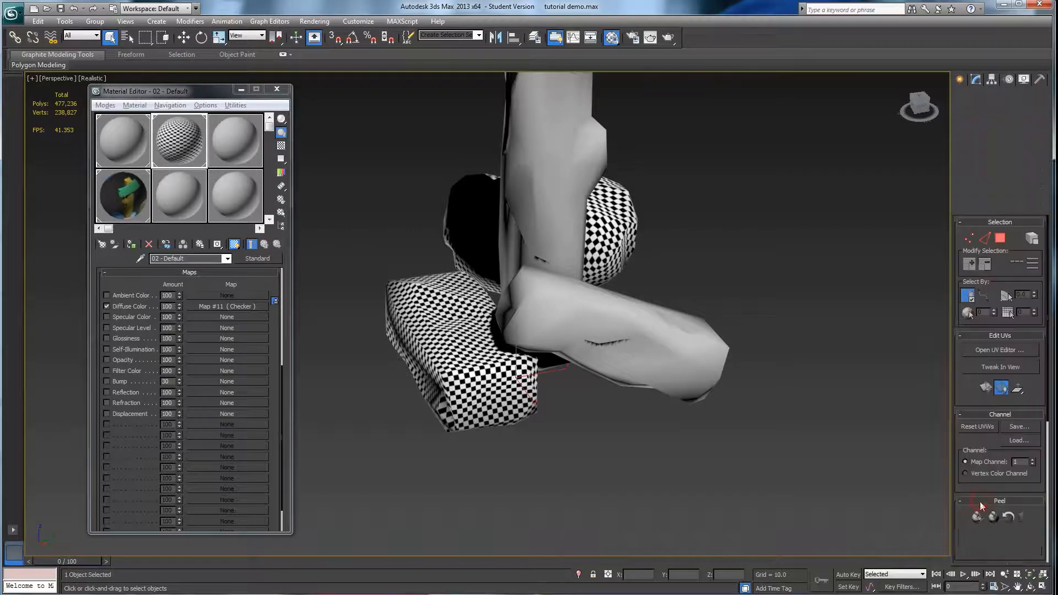
pyautogui.click(1011, 349)
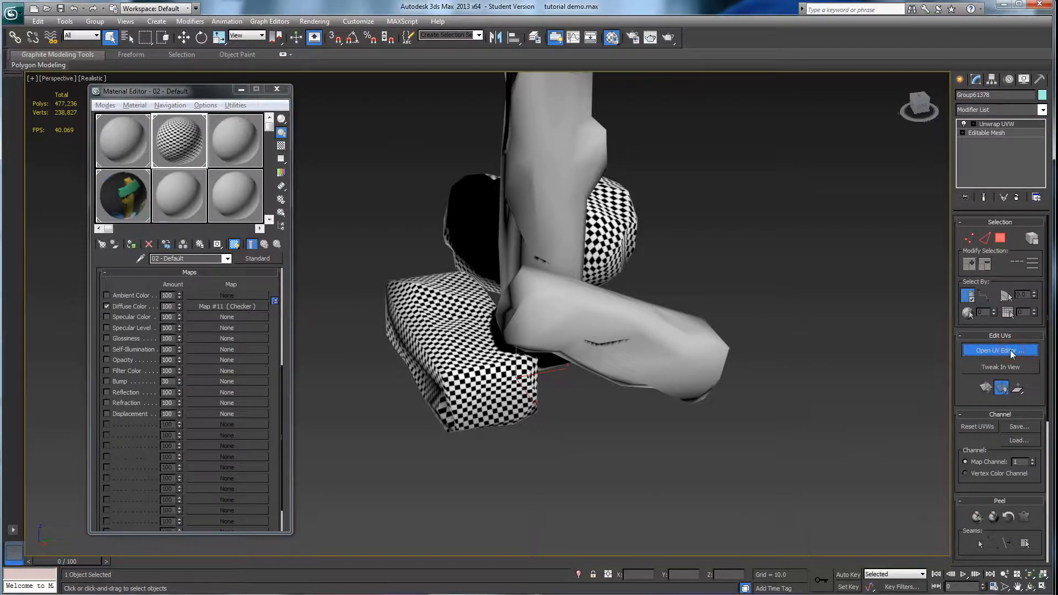
# Step: Assign the checker material to the stone and reposition the Edit UVWs window so its full UV layout can be seen
pyautogui.moveTo(289, 149); pyautogui.dragTo(282, 166)
pyautogui.moveTo(173, 134); pyautogui.dragTo(610, 340)
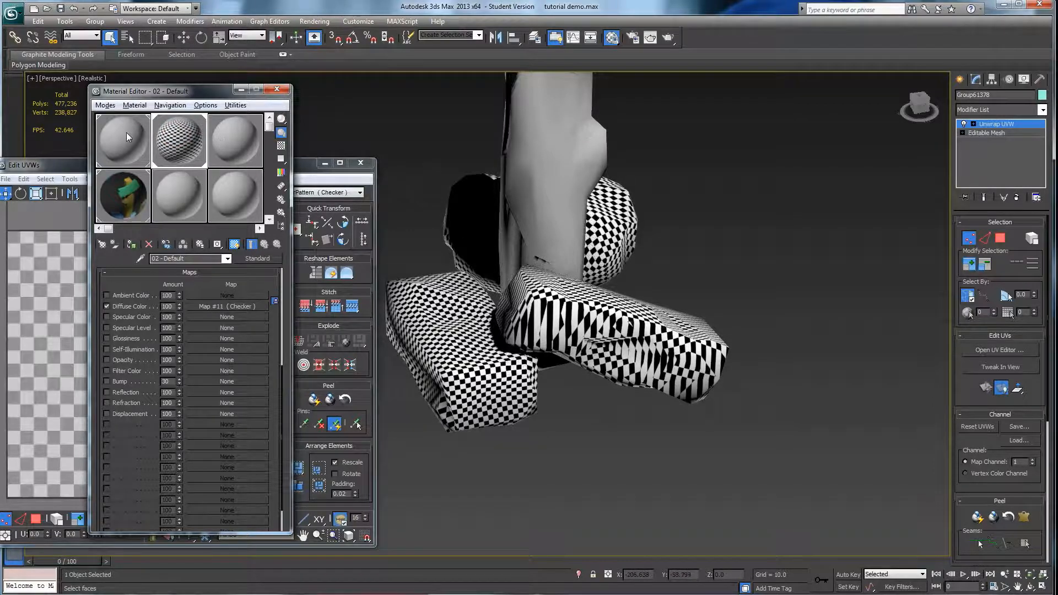
pyautogui.click(77, 165)
pyautogui.moveTo(132, 165); pyautogui.dragTo(169, 57)
pyautogui.moveTo(156, 250); pyautogui.dragTo(146, 258, button='middle')
pyautogui.scroll(-4, 146, 259)
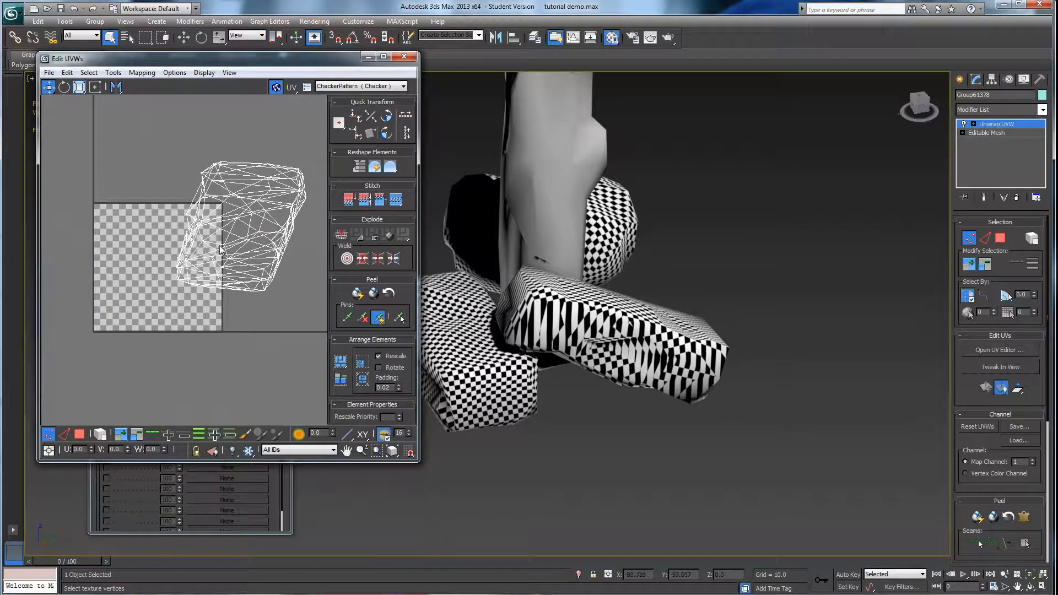
pyautogui.moveTo(250, 227); pyautogui.dragTo(198, 248, button='middle')
# Step: Cut point-to-point seams along the lower edges of the checkered stone
pyautogui.keyDown('alt'); pyautogui.moveTo(646, 325); pyautogui.dragTo(834, 369, button='middle'); pyautogui.keyUp('alt')
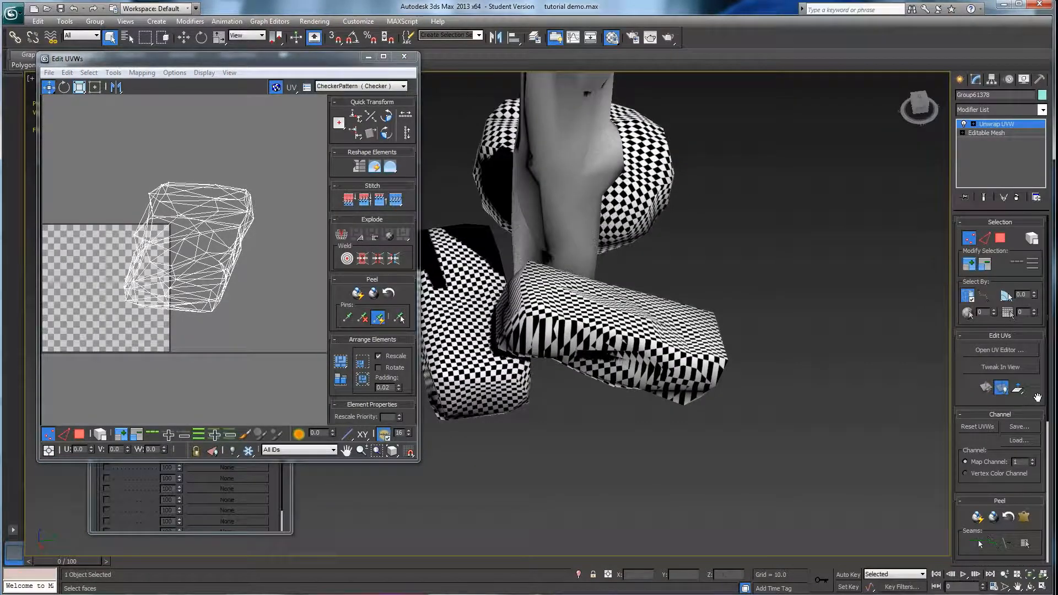
pyautogui.scroll(-3, 994, 429)
pyautogui.click(979, 447)
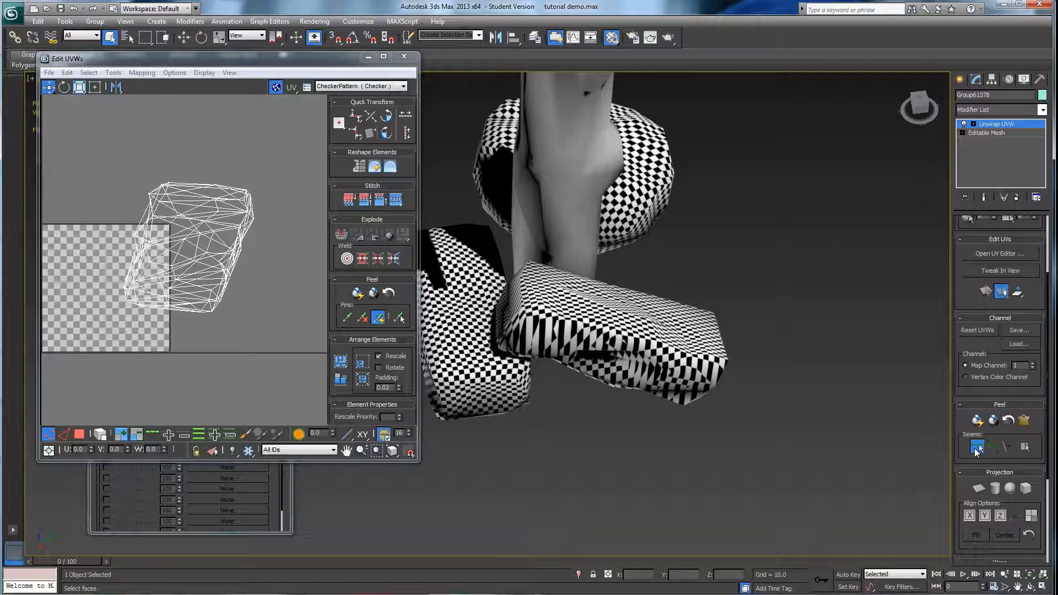
pyautogui.click(1029, 297)
pyautogui.click(130, 206)
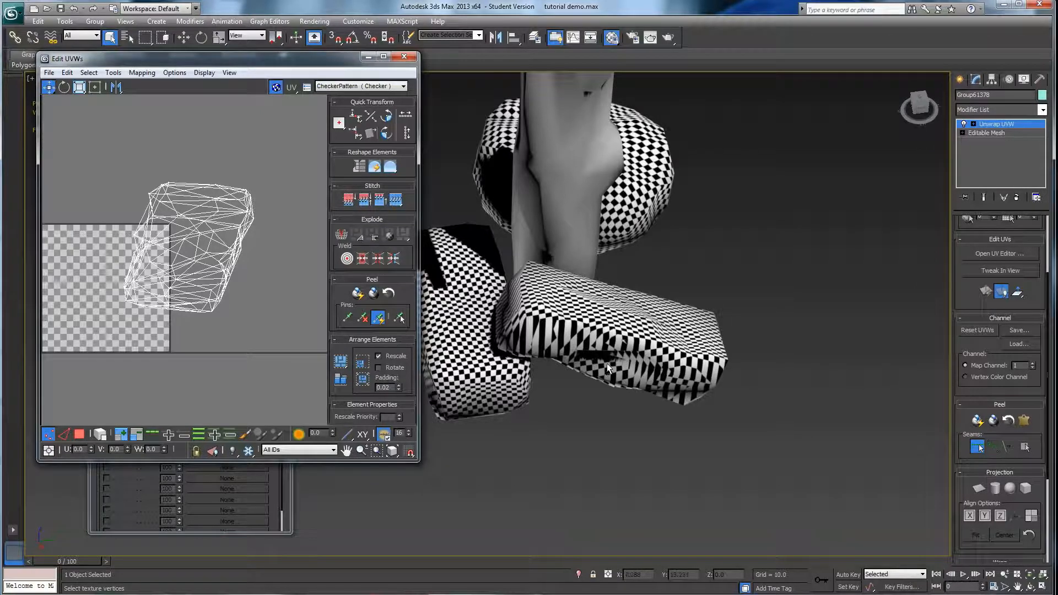
pyautogui.keyDown('alt'); pyautogui.moveTo(606, 363); pyautogui.dragTo(479, 299, button='middle'); pyautogui.keyUp('alt')
pyautogui.keyDown('alt'); pyautogui.moveTo(597, 266); pyautogui.dragTo(755, 359, button='middle'); pyautogui.keyUp('alt')
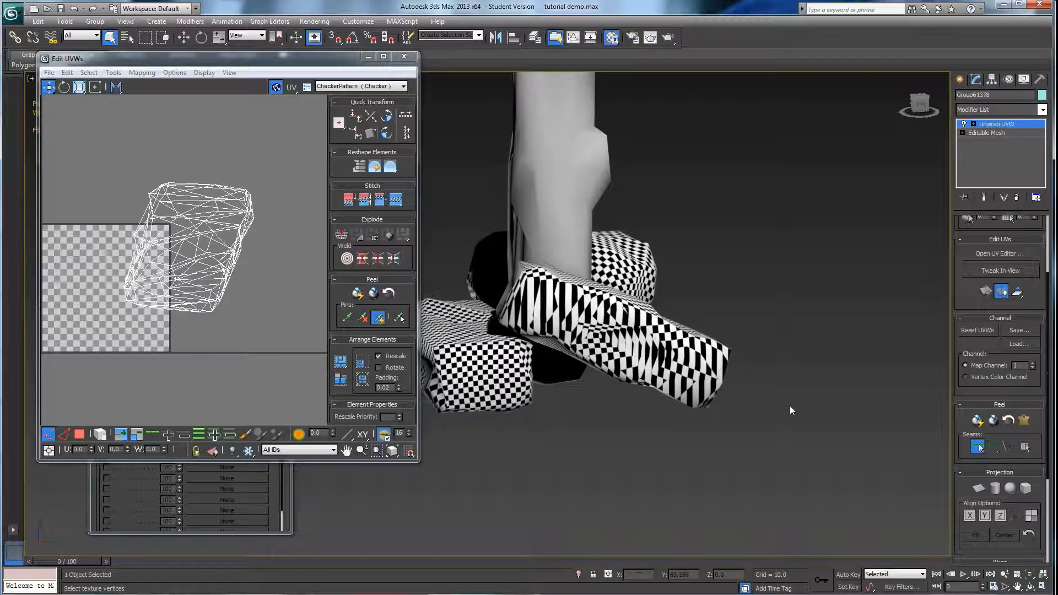
pyautogui.keyDown('alt'); pyautogui.moveTo(670, 408); pyautogui.dragTo(708, 322, button='middle'); pyautogui.keyUp('alt')
pyautogui.keyDown('alt'); pyautogui.moveTo(550, 350); pyautogui.dragTo(531, 309, button='middle'); pyautogui.keyUp('alt')
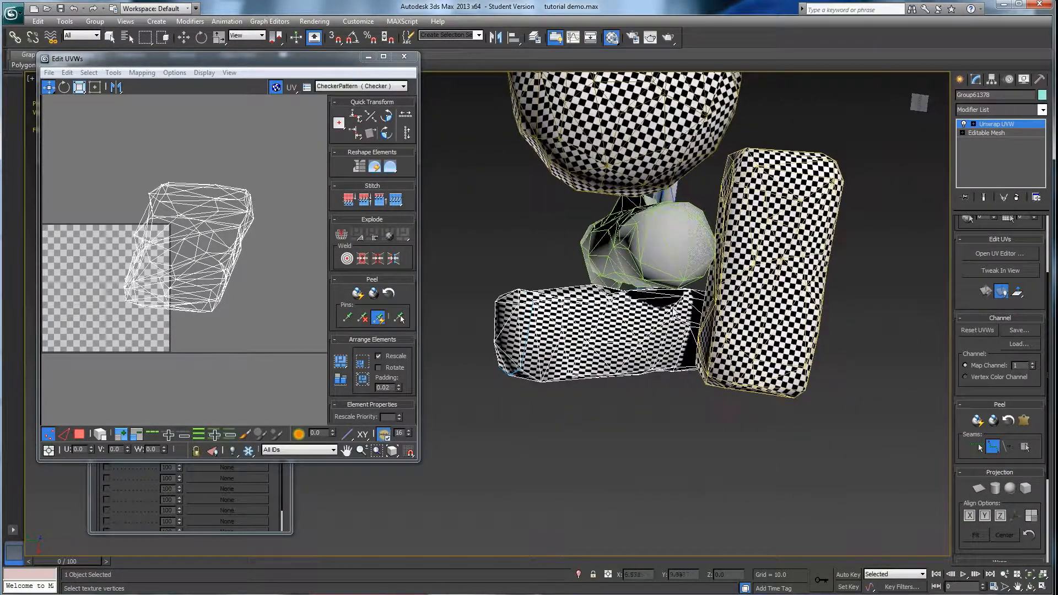
pyautogui.click(683, 296)
pyautogui.keyDown('alt'); pyautogui.moveTo(686, 307); pyautogui.dragTo(654, 324, button='middle'); pyautogui.keyUp('alt')
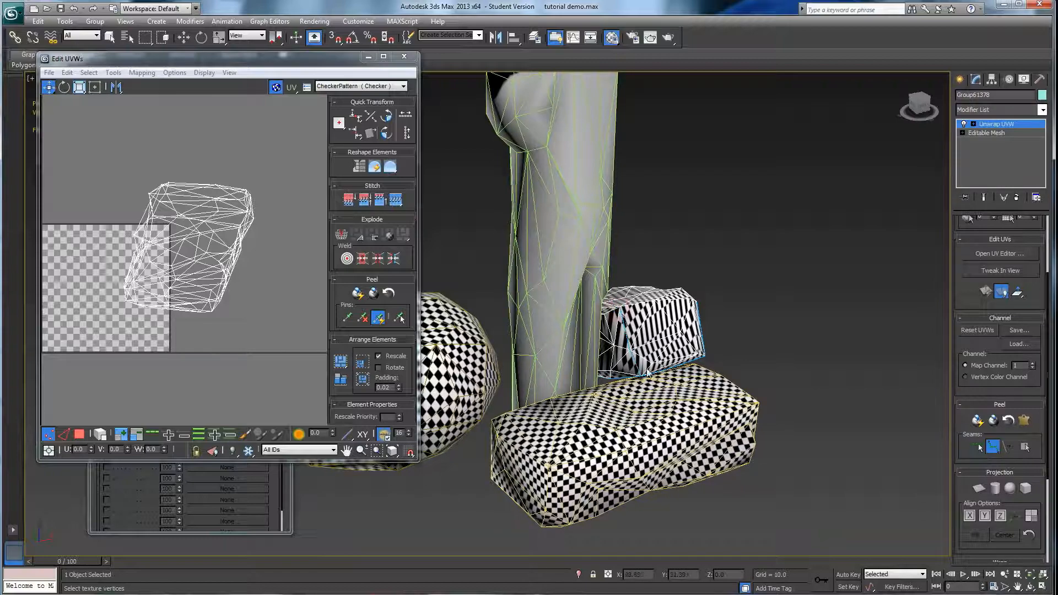
# Step: Complete the seams down the sides and along the bottom of the stone's end faces, and finish point-to-point seam editing
pyautogui.keyDown('alt'); pyautogui.moveTo(524, 390); pyautogui.dragTo(610, 382, button='middle'); pyautogui.keyUp('alt')
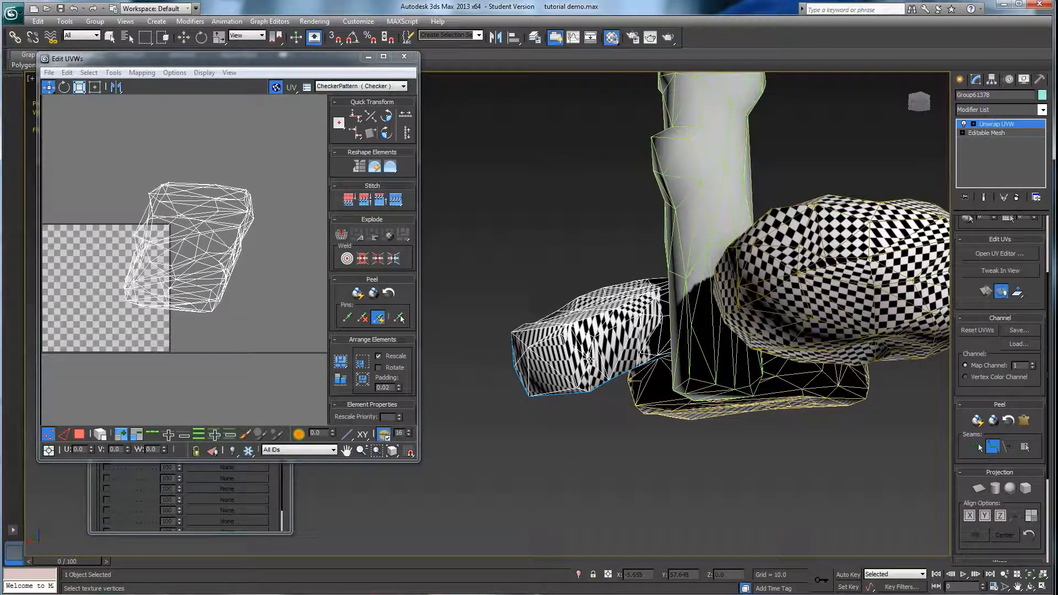
pyautogui.keyDown('alt'); pyautogui.moveTo(584, 441); pyautogui.dragTo(637, 368, button='middle'); pyautogui.keyUp('alt')
pyautogui.scroll(5, 616, 447)
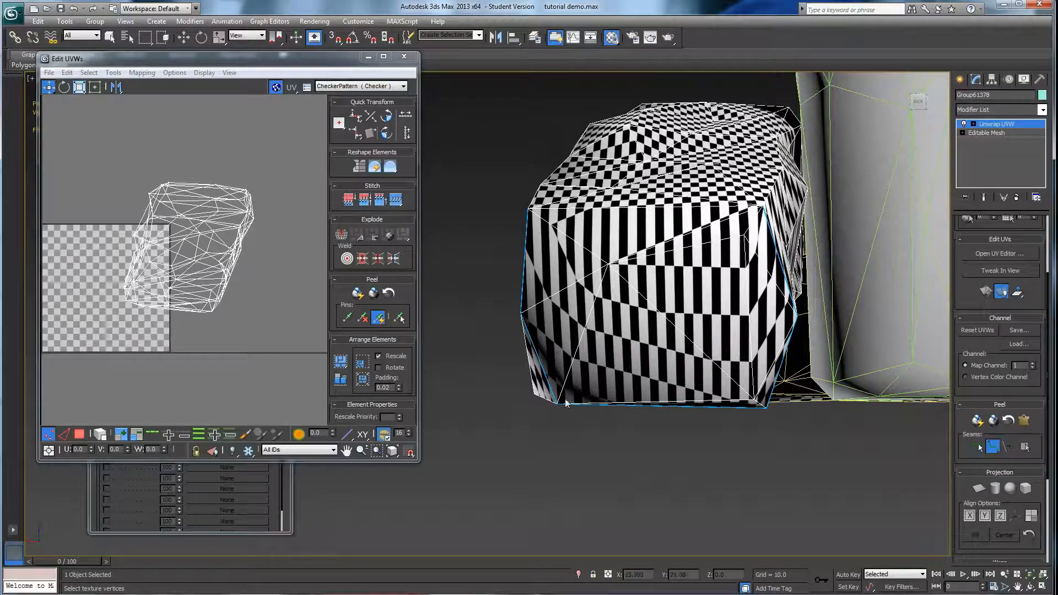
pyautogui.keyDown('alt'); pyautogui.moveTo(738, 389); pyautogui.dragTo(612, 210, button='middle'); pyautogui.keyUp('alt')
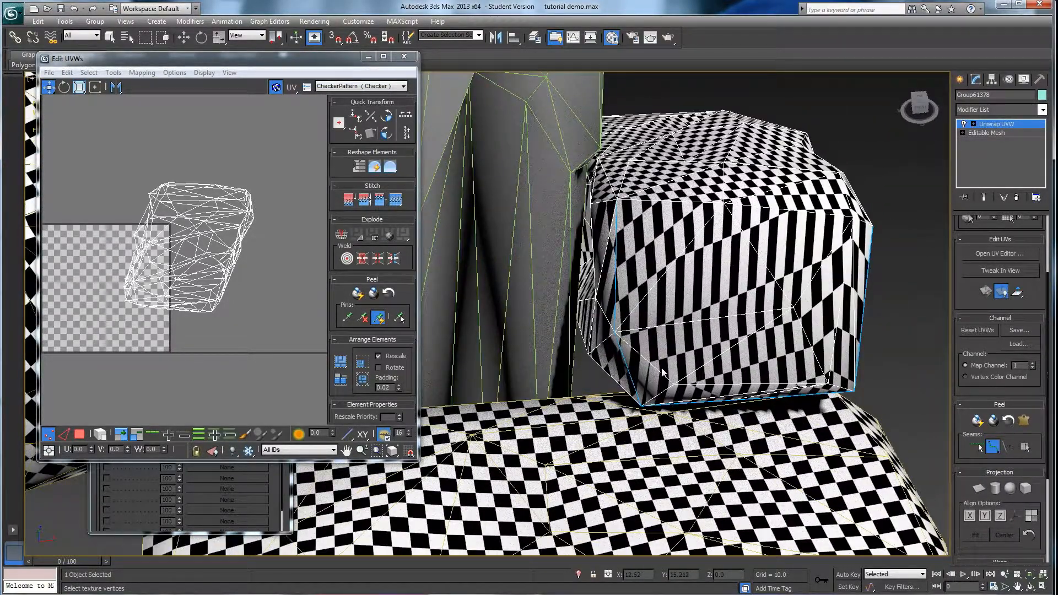
pyautogui.keyDown('alt'); pyautogui.moveTo(838, 244); pyautogui.dragTo(757, 335, button='middle'); pyautogui.keyUp('alt')
pyautogui.keyDown('alt'); pyautogui.moveTo(697, 200); pyautogui.dragTo(779, 223, button='middle'); pyautogui.keyUp('alt')
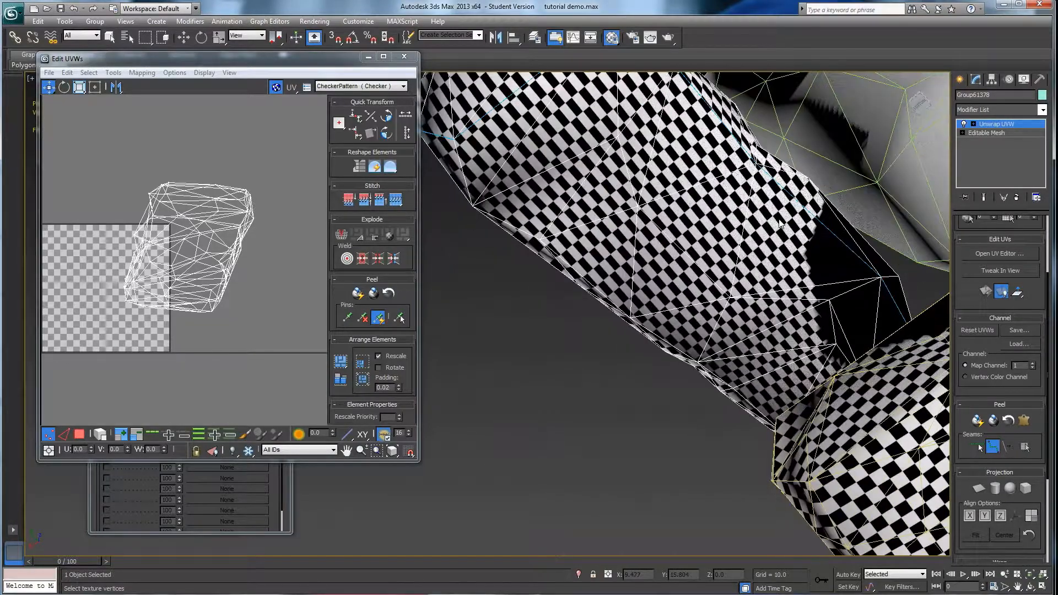
pyautogui.scroll(-5, 698, 171)
pyautogui.keyDown('alt'); pyautogui.moveTo(698, 171); pyautogui.dragTo(633, 355, button='middle'); pyautogui.keyUp('alt')
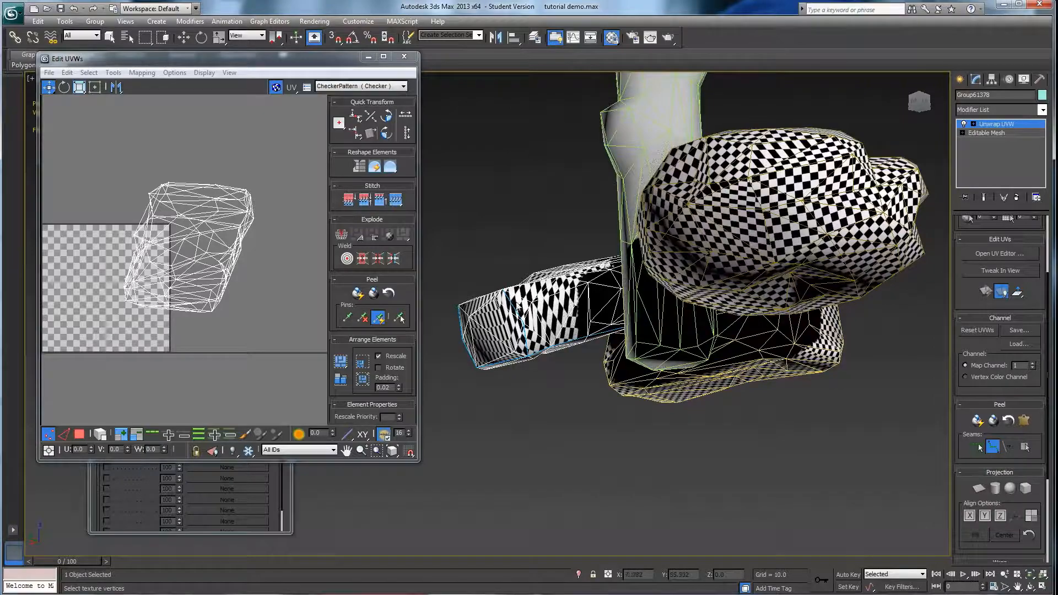
pyautogui.keyDown('alt'); pyautogui.moveTo(560, 345); pyautogui.dragTo(694, 341, button='middle'); pyautogui.keyUp('alt')
pyautogui.keyDown('alt'); pyautogui.moveTo(608, 317); pyautogui.dragTo(639, 325, button='middle'); pyautogui.keyUp('alt')
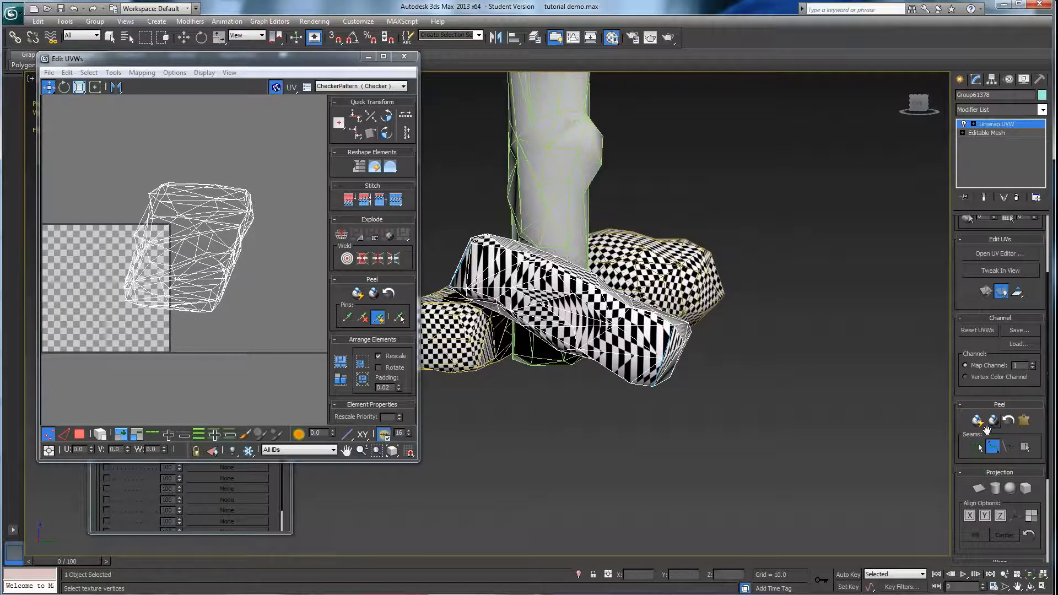
pyautogui.click(992, 452)
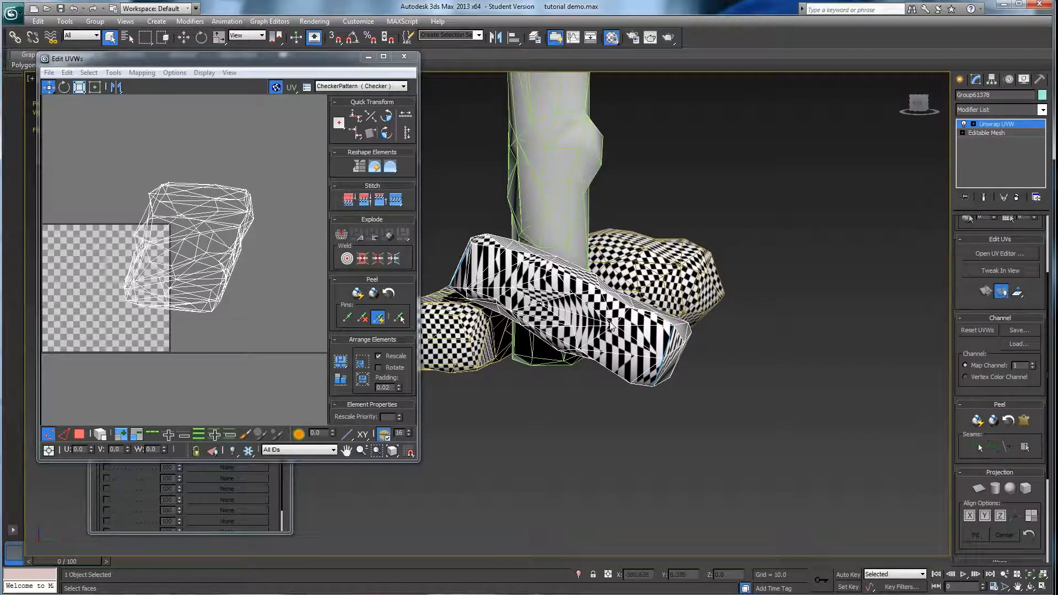
# Step: Select a face on the stone, expand the selection to the seams, and unfold the whole shell with Quick Peel
pyautogui.click(600, 308)
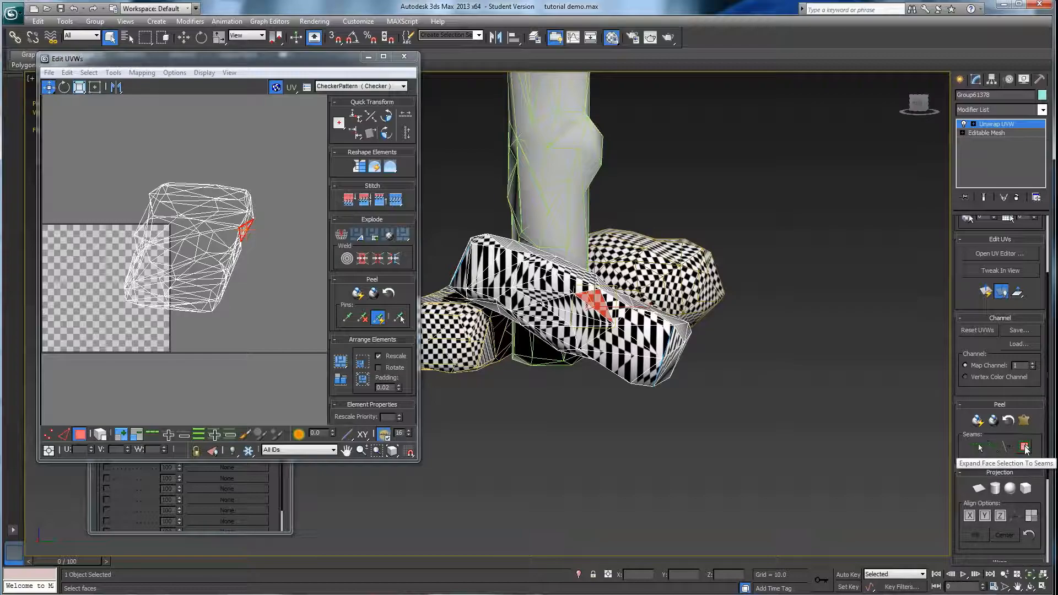
pyautogui.click(1024, 449)
pyautogui.keyDown('alt'); pyautogui.moveTo(785, 463); pyautogui.dragTo(745, 349, button='middle'); pyautogui.keyUp('alt')
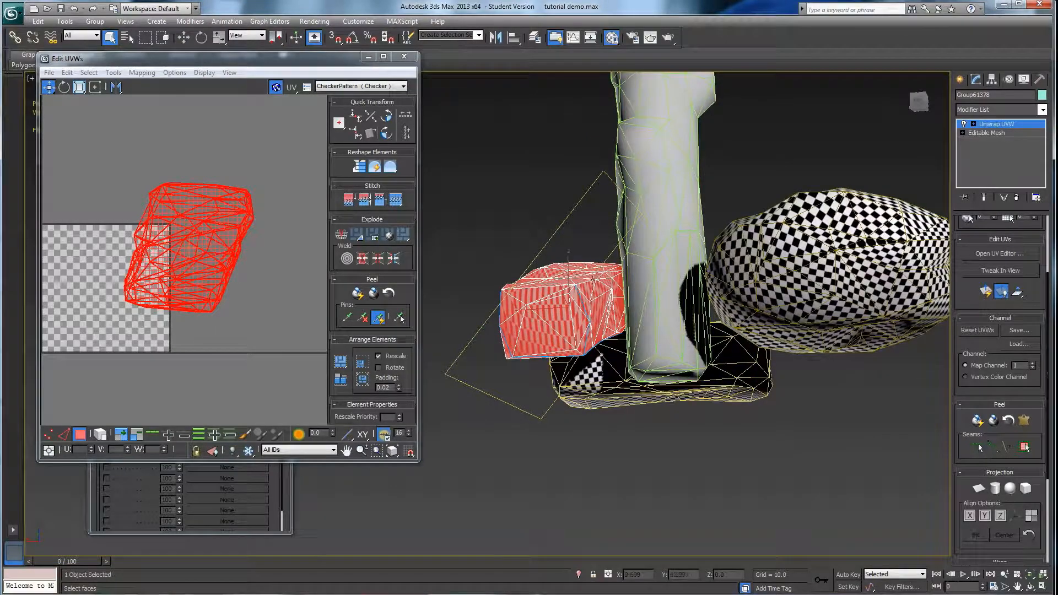
pyautogui.keyDown('alt'); pyautogui.moveTo(592, 366); pyautogui.dragTo(594, 242, button='middle'); pyautogui.keyUp('alt')
pyautogui.keyDown('alt'); pyautogui.moveTo(622, 353); pyautogui.dragTo(794, 367, button='middle'); pyautogui.keyUp('alt')
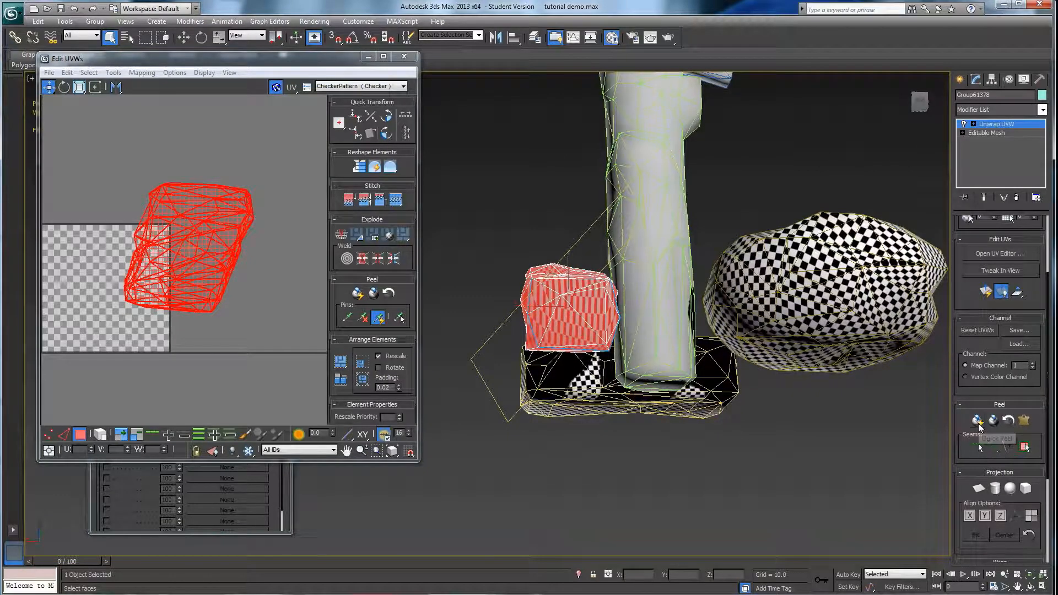
pyautogui.click(977, 420)
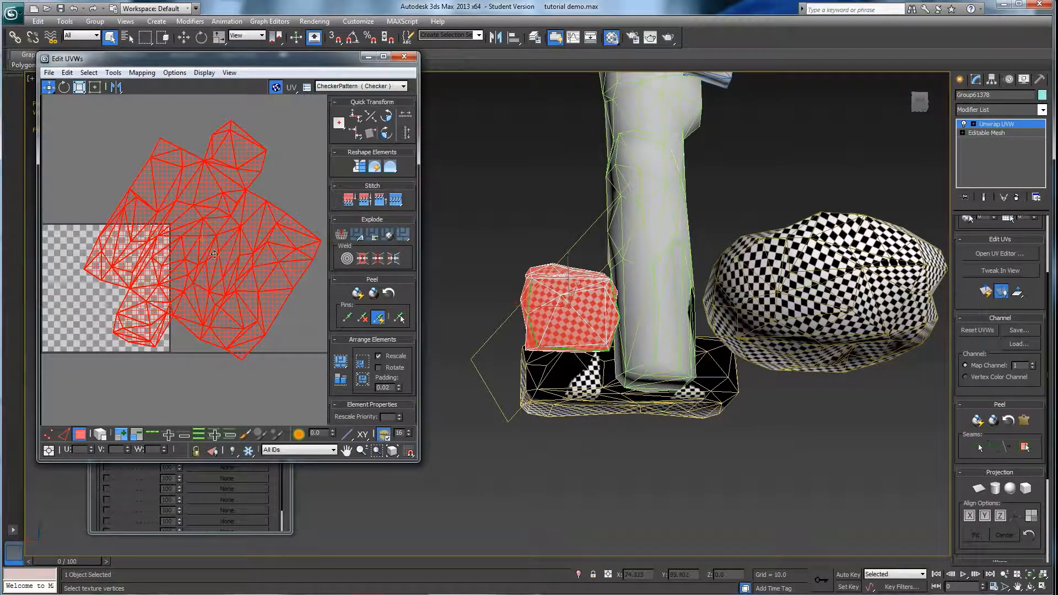
# Step: Rotate the peeled shell until it is straight and move it above and to the right of the checker tile
pyautogui.click(64, 87)
pyautogui.moveTo(146, 148); pyautogui.dragTo(231, 181)
pyautogui.click(48, 86)
pyautogui.scroll(-4, 181, 295)
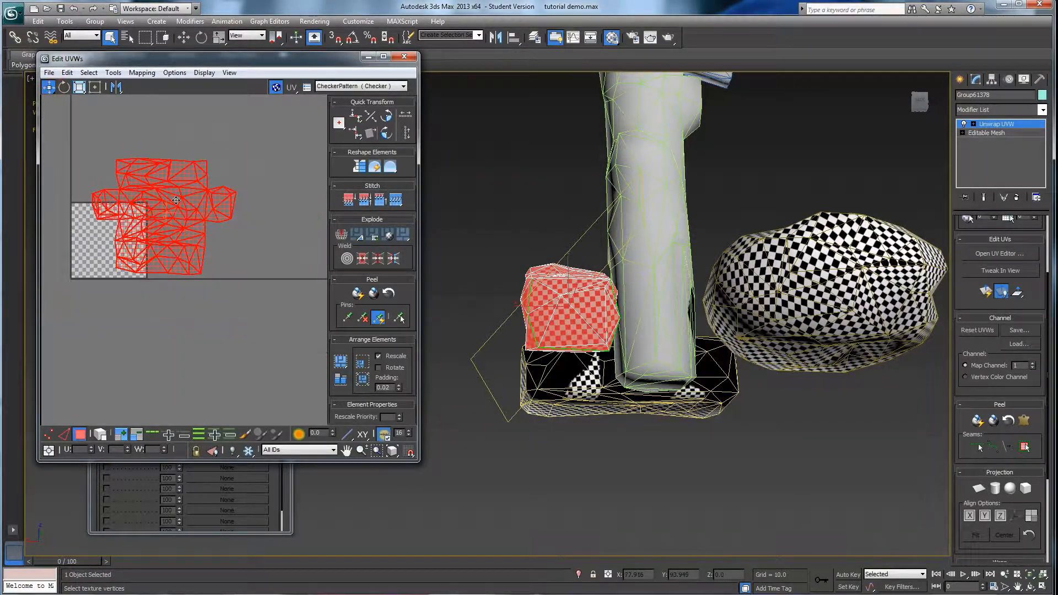
pyautogui.moveTo(180, 294); pyautogui.dragTo(241, 203)
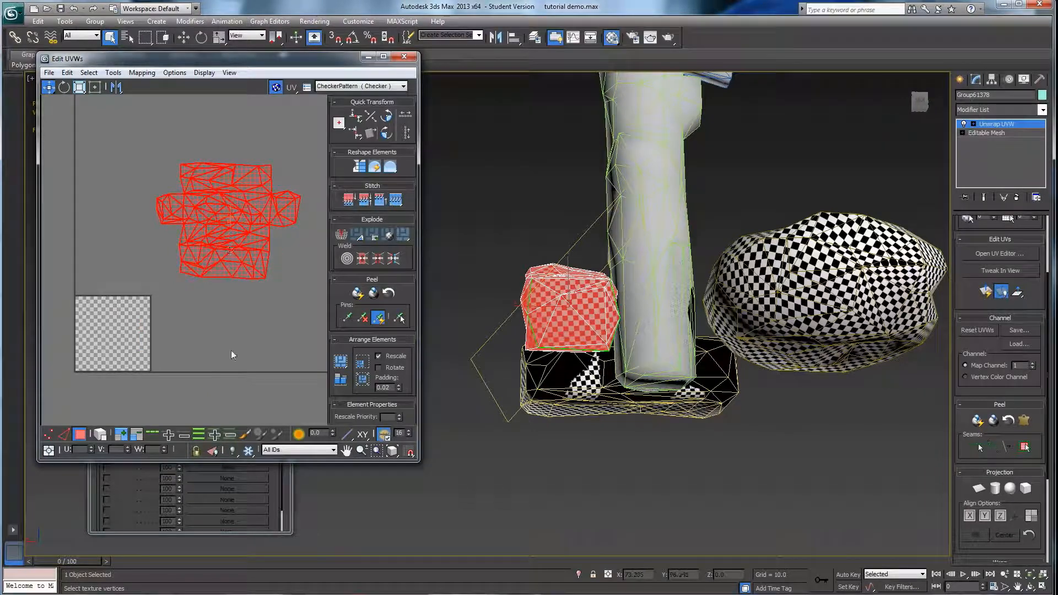
pyautogui.scroll(-3, 230, 349)
pyautogui.scroll(-2, 259, 305)
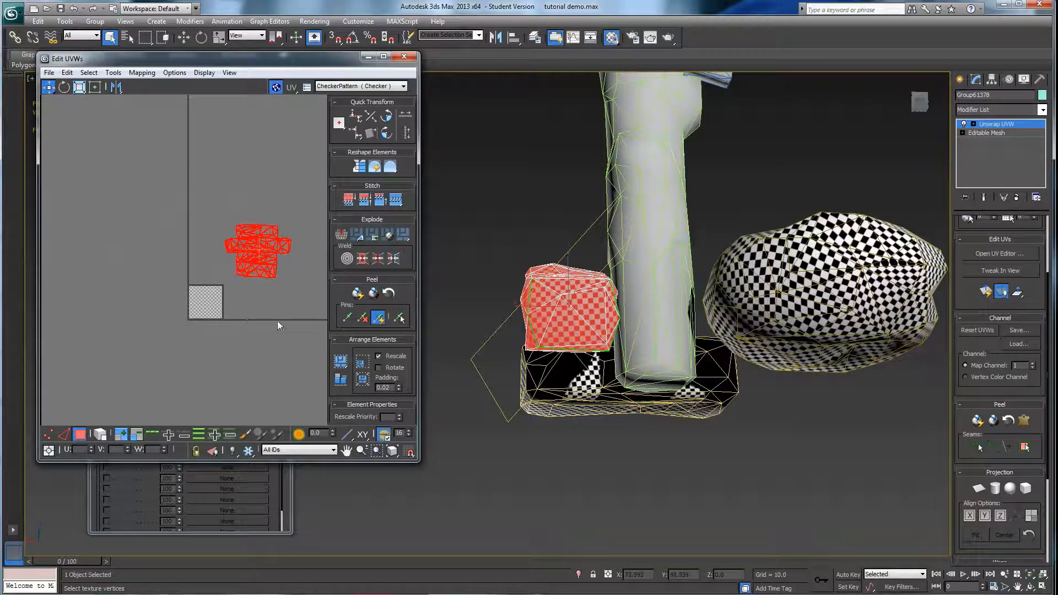
pyautogui.moveTo(270, 263); pyautogui.dragTo(266, 262)
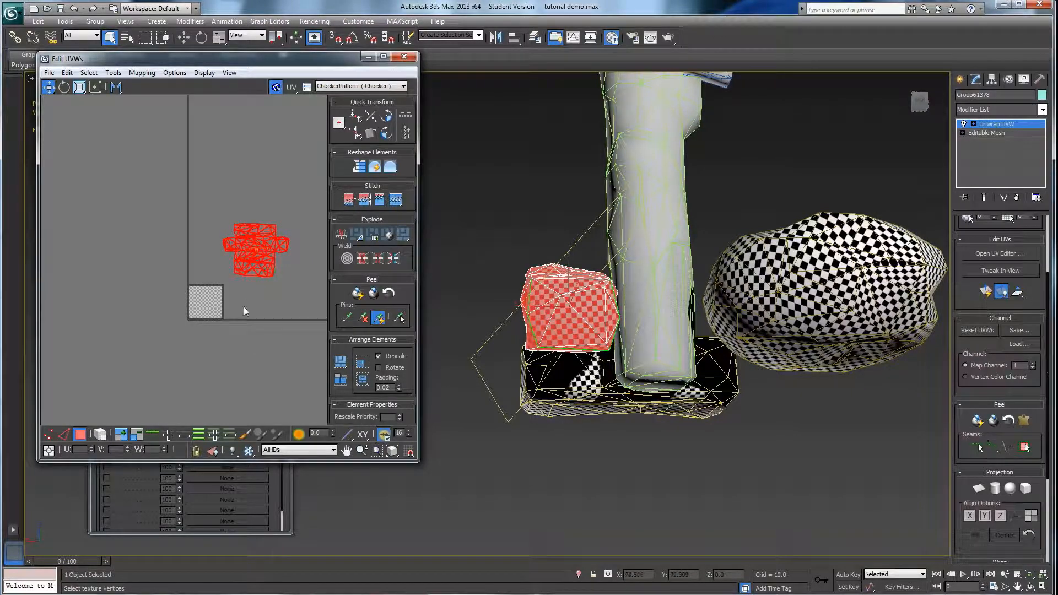
pyautogui.moveTo(244, 325); pyautogui.dragTo(190, 306, button='middle')
pyautogui.scroll(3, 191, 307)
pyautogui.moveTo(186, 246); pyautogui.dragTo(218, 284, button='middle')
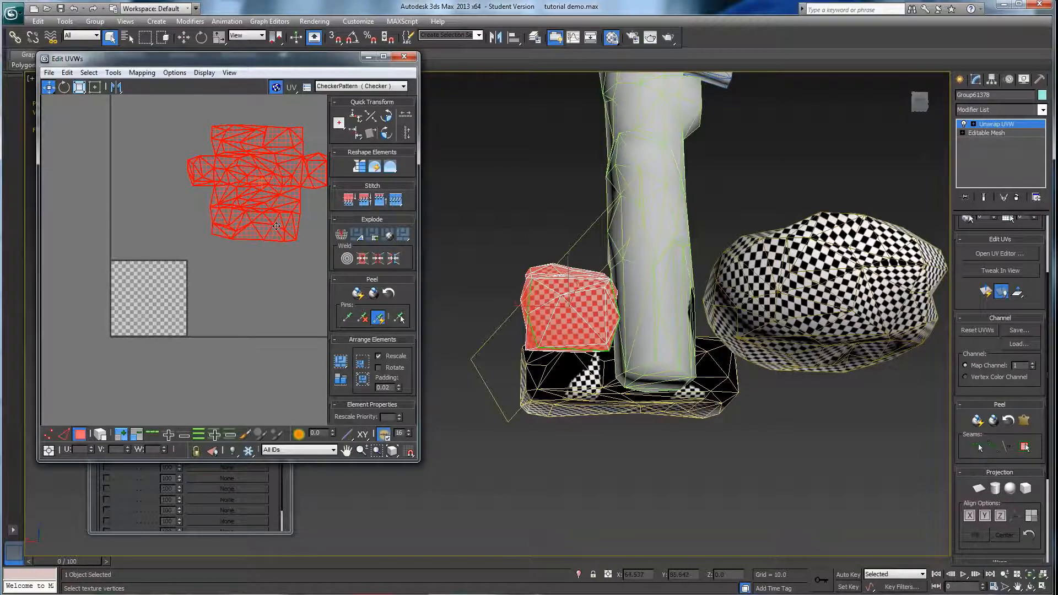
# Step: Deselect the stone's faces to review its mapping, leave face editing, close the UV editor, and deselect the stone
pyautogui.keyDown('alt'); pyautogui.moveTo(484, 336); pyautogui.dragTo(663, 259, button='middle'); pyautogui.keyUp('alt')
pyautogui.click(744, 325)
pyautogui.click(671, 244)
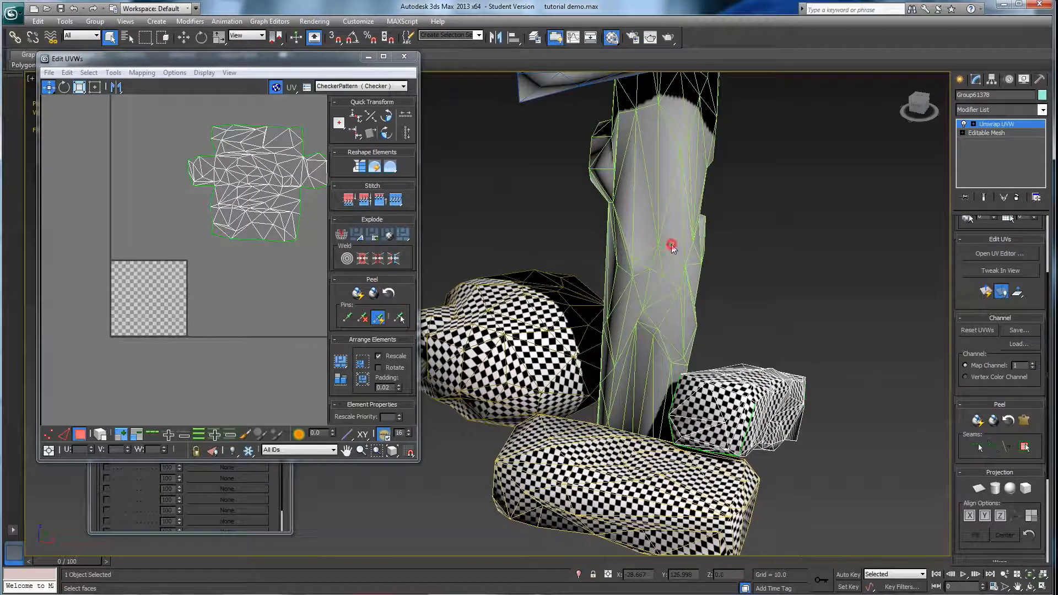
pyautogui.click(995, 126)
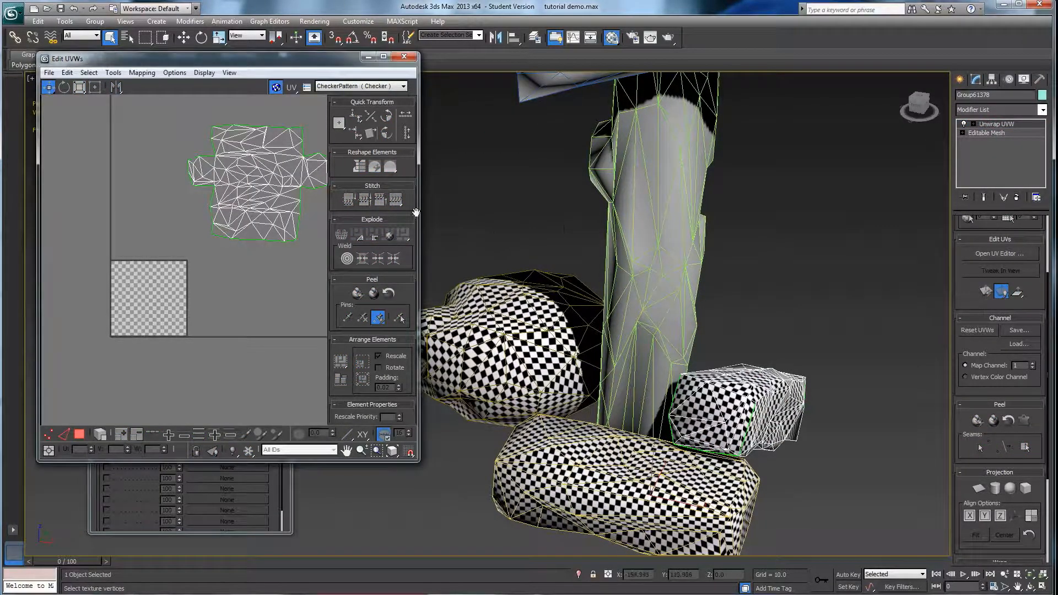
pyautogui.click(754, 222)
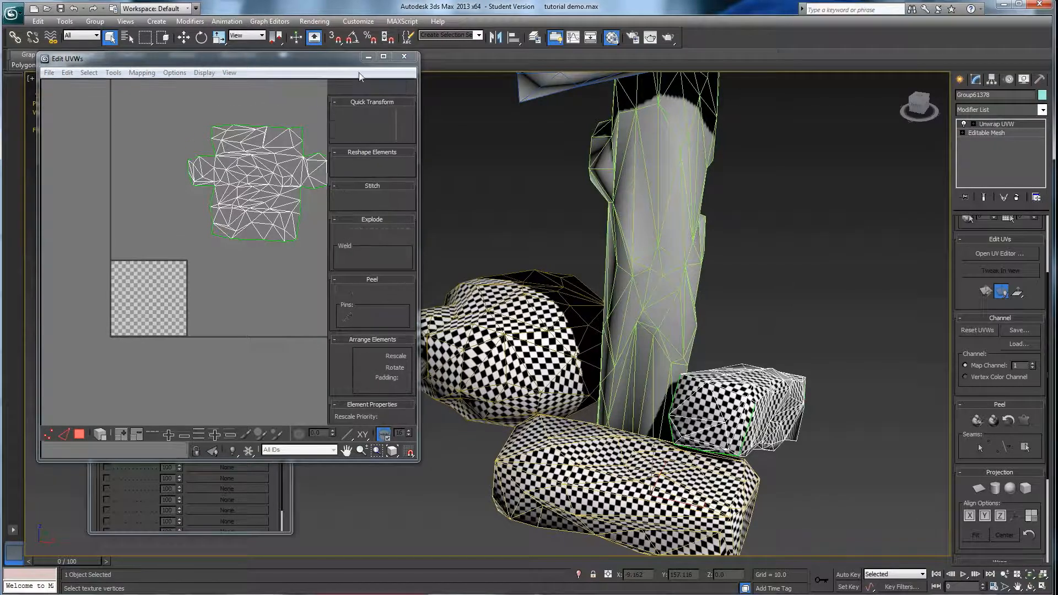
pyautogui.click(403, 57)
pyautogui.click(485, 152)
pyautogui.moveTo(632, 247); pyautogui.dragTo(547, 297, button='middle')
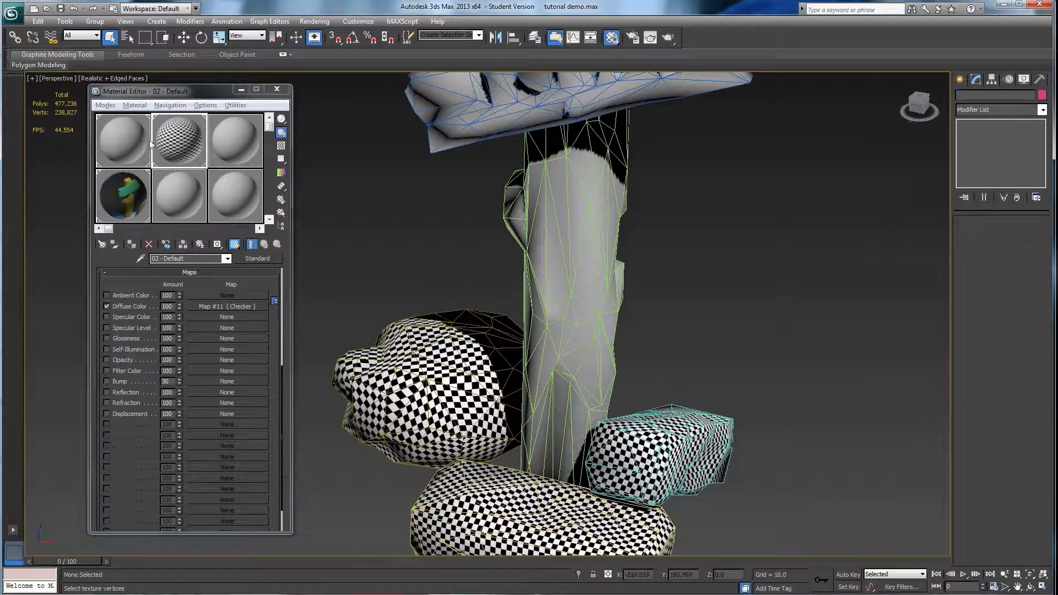
# Step: Apply the checker material to the TOWN sign plank and view the whole model
pyautogui.moveTo(552, 290); pyautogui.dragTo(544, 329, button='middle')
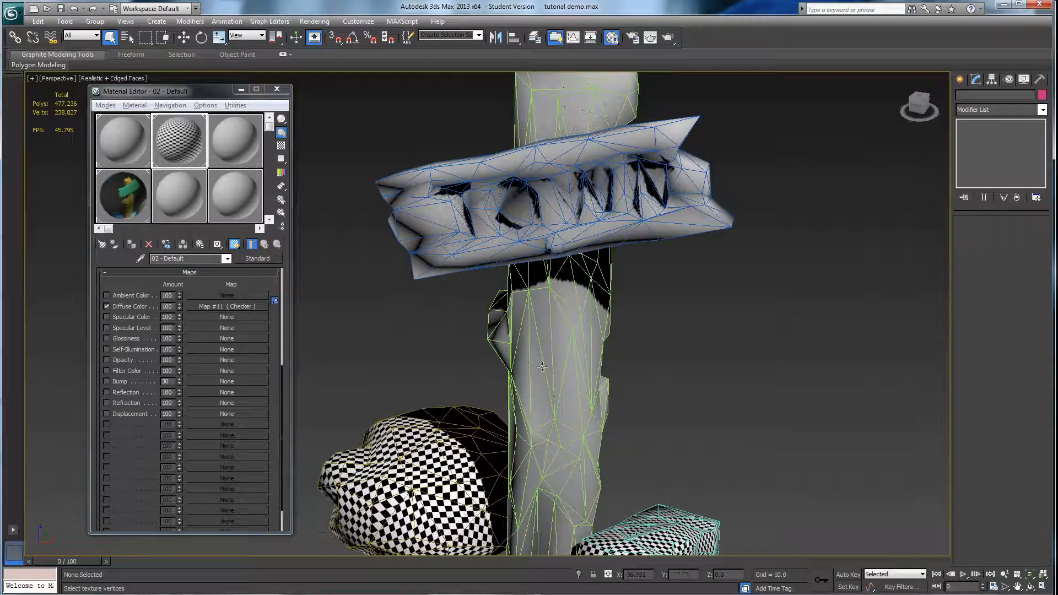
pyautogui.moveTo(192, 142); pyautogui.dragTo(476, 175)
pyautogui.keyDown('alt'); pyautogui.moveTo(472, 258); pyautogui.dragTo(528, 357, button='middle'); pyautogui.keyUp('alt')
pyautogui.scroll(-3, 526, 356)
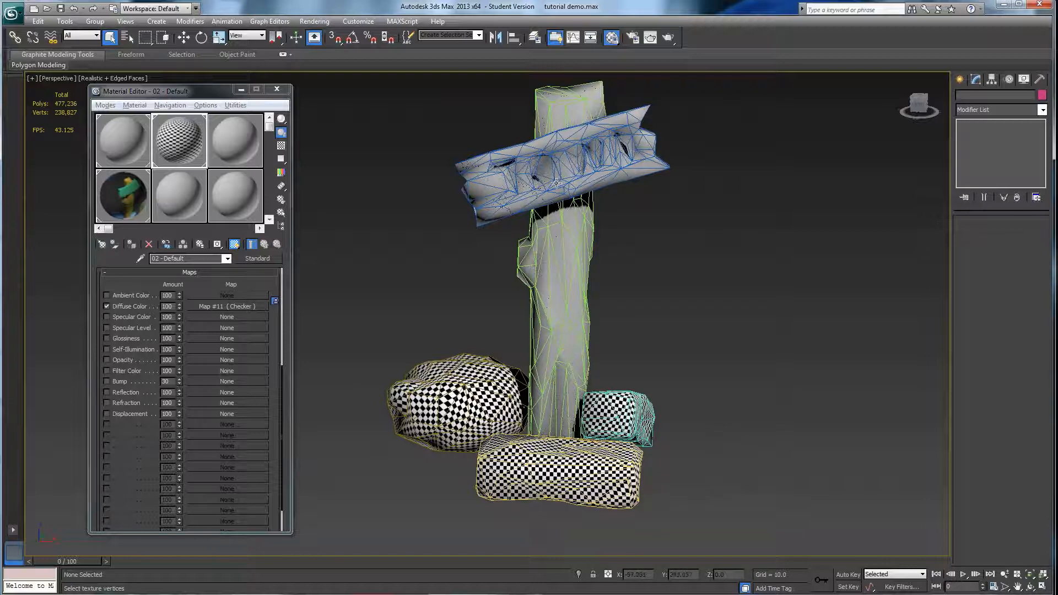
pyautogui.keyDown('alt'); pyautogui.moveTo(493, 218); pyautogui.dragTo(674, 152, button='middle'); pyautogui.keyUp('alt')
pyautogui.keyDown('alt'); pyautogui.moveTo(596, 181); pyautogui.dragTo(662, 235, button='middle'); pyautogui.keyUp('alt')
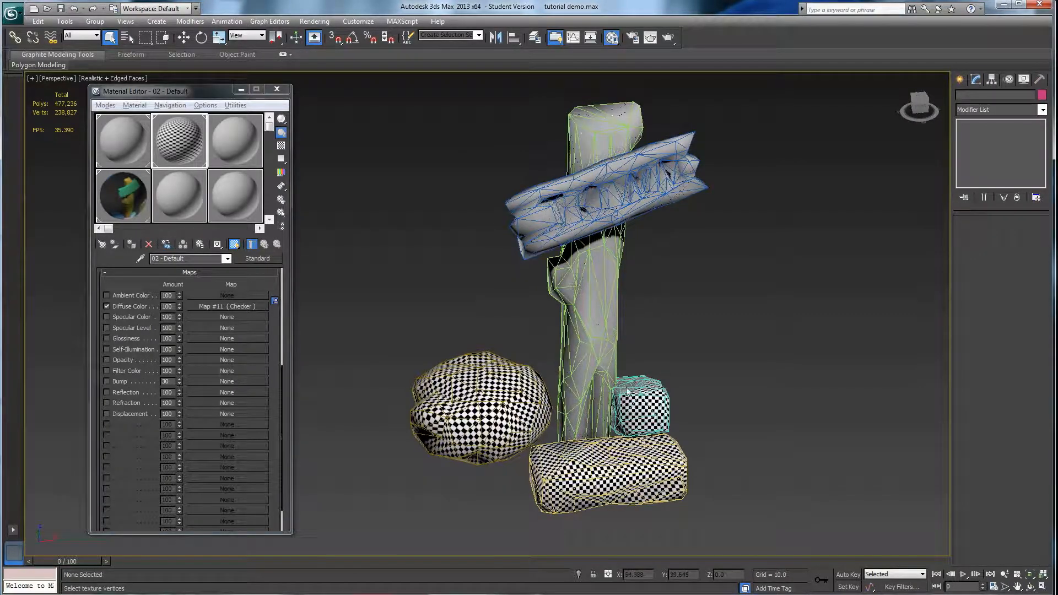
pyautogui.keyDown('alt'); pyautogui.moveTo(628, 401); pyautogui.dragTo(616, 364, button='middle'); pyautogui.keyUp('alt')
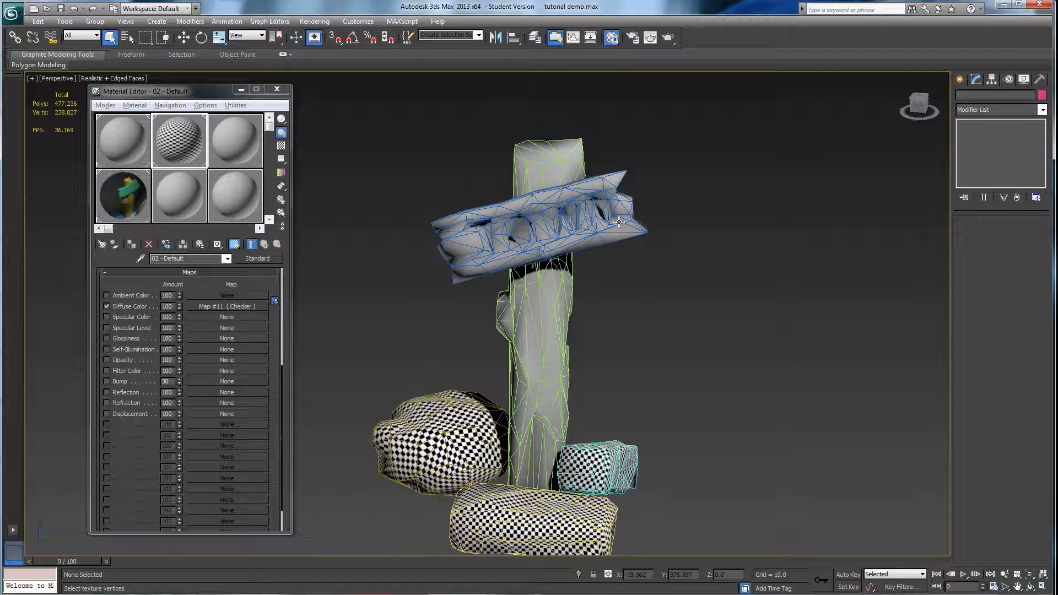
# Step: Add an Unwrap UVW modifier to the wooden post and open its UV editor
pyautogui.click(539, 298)
pyautogui.keyDown('alt'); pyautogui.moveTo(539, 300); pyautogui.dragTo(616, 302, button='middle'); pyautogui.keyUp('alt')
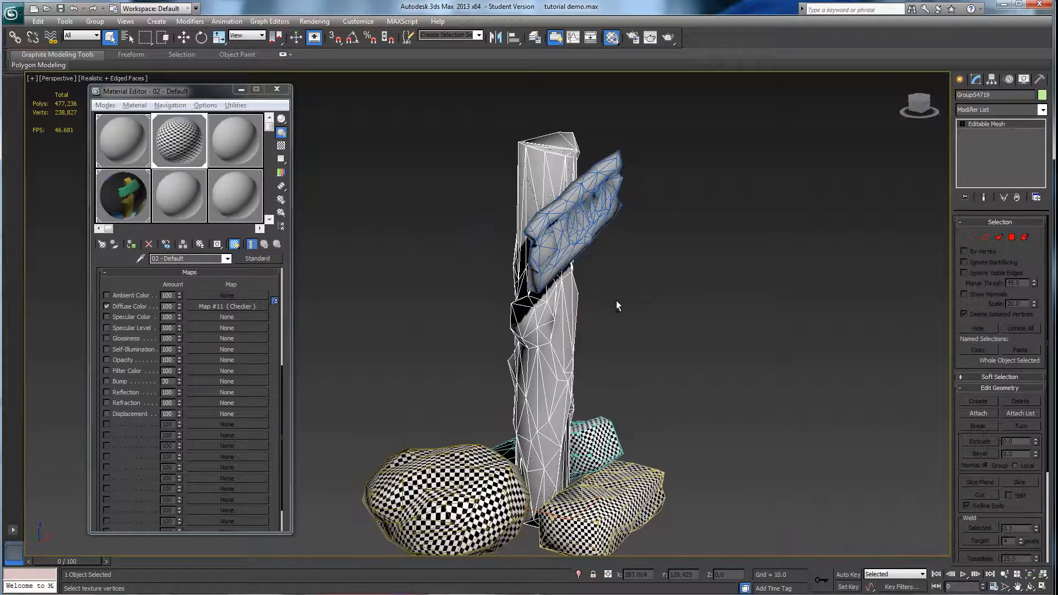
pyautogui.click(1041, 110)
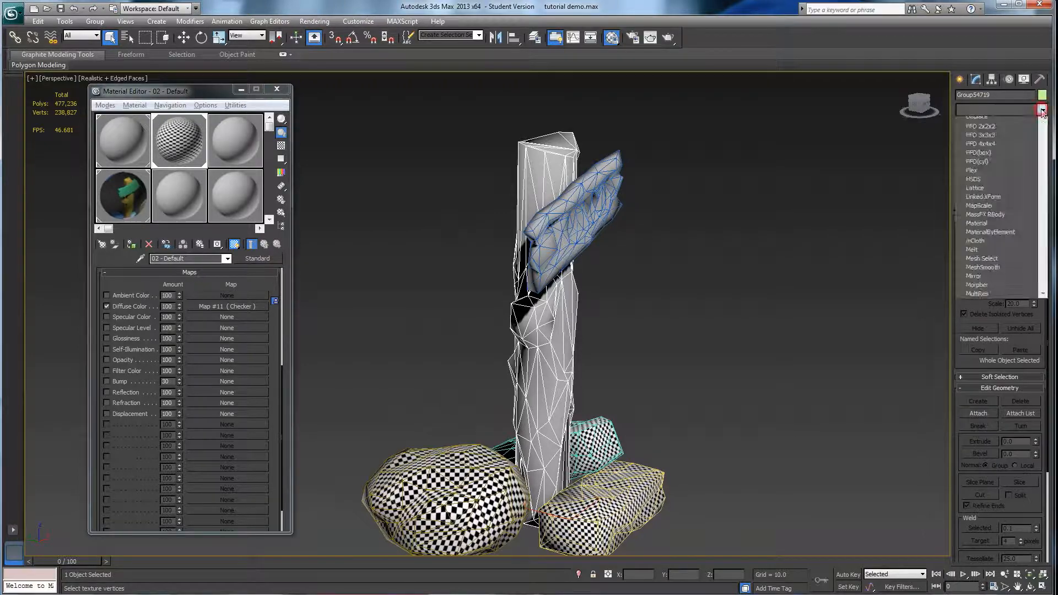
pyautogui.press('u')
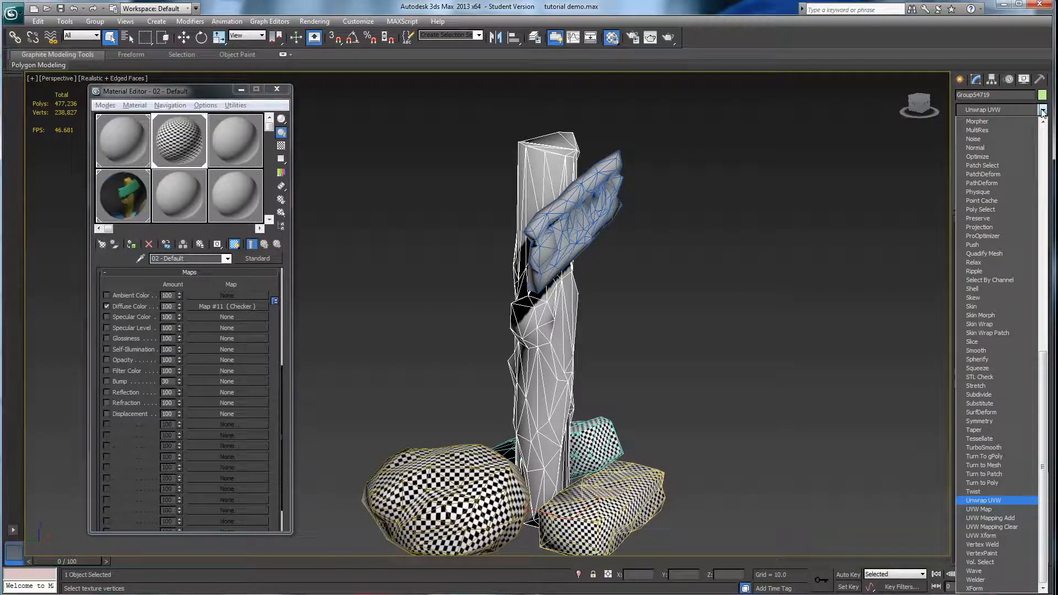
pyautogui.click(982, 500)
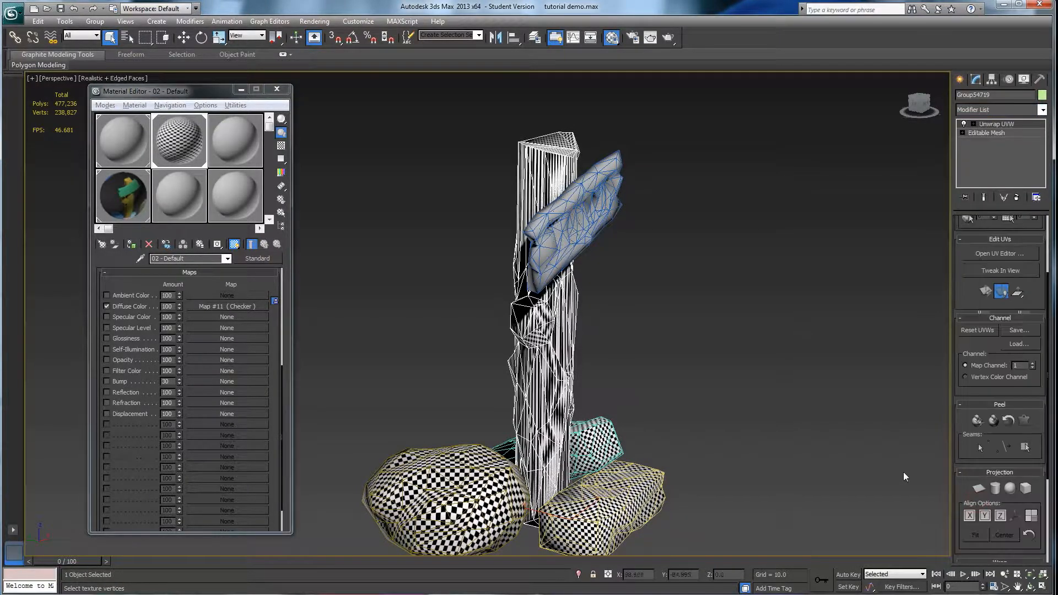
pyautogui.click(984, 253)
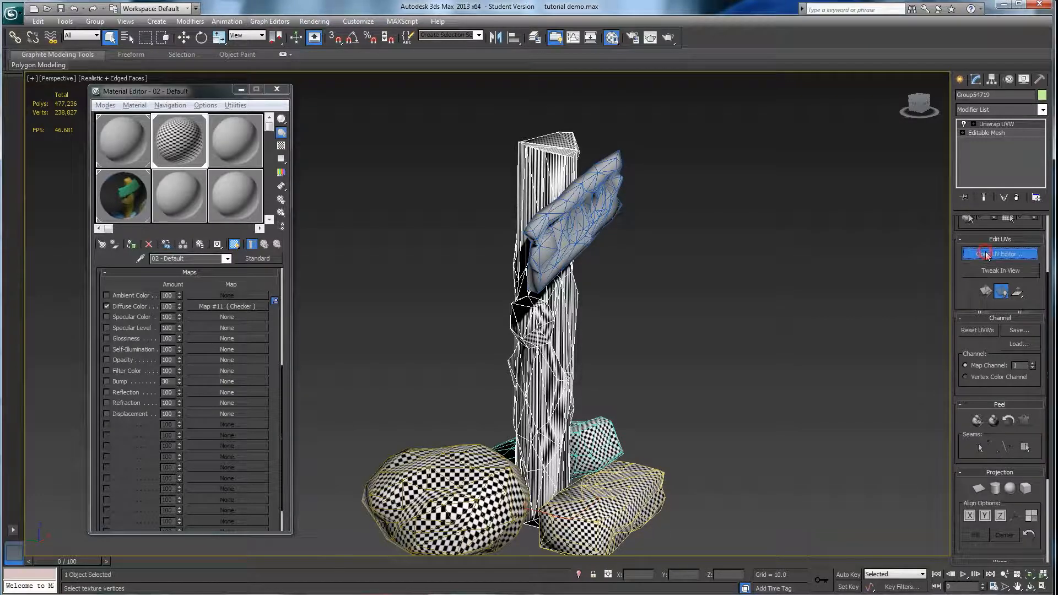
# Step: Examine the checker pattern on the post's sides and top cap together with its UV layout
pyautogui.keyDown('alt'); pyautogui.moveTo(738, 280); pyautogui.dragTo(656, 270, button='middle'); pyautogui.keyUp('alt')
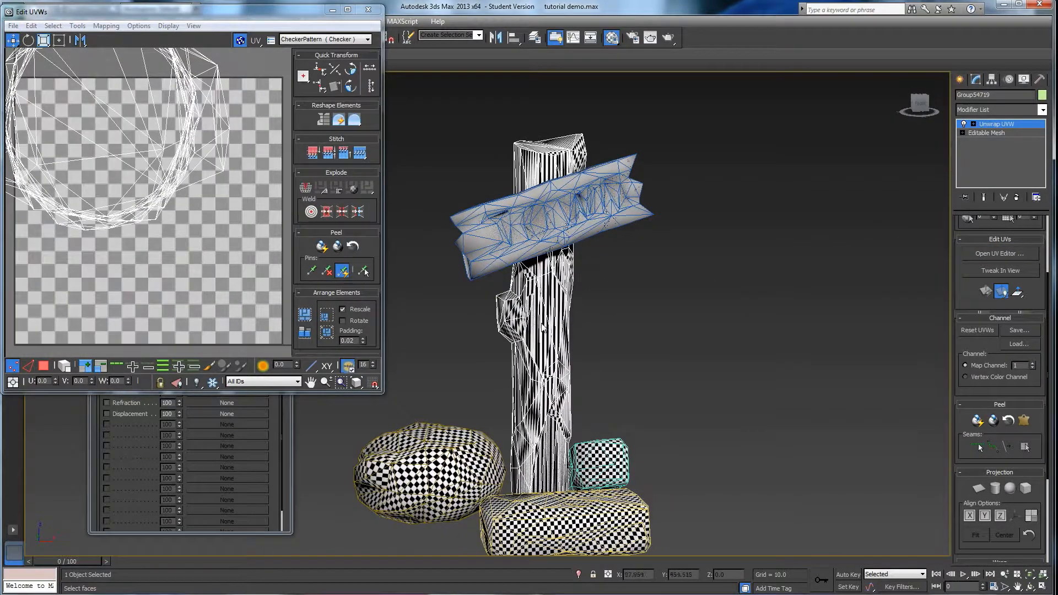
pyautogui.moveTo(496, 352); pyautogui.dragTo(580, 331, button='middle')
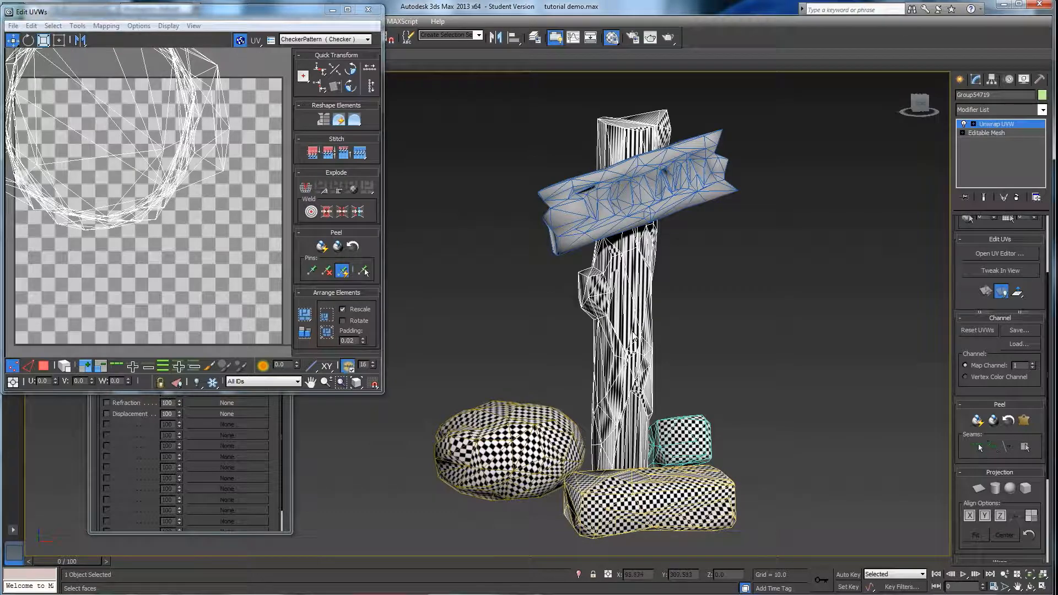
pyautogui.keyDown('alt'); pyautogui.moveTo(637, 327); pyautogui.dragTo(667, 280, button='middle'); pyautogui.keyUp('alt')
pyautogui.keyDown('alt'); pyautogui.moveTo(657, 242); pyautogui.dragTo(654, 277, button='middle'); pyautogui.keyUp('alt')
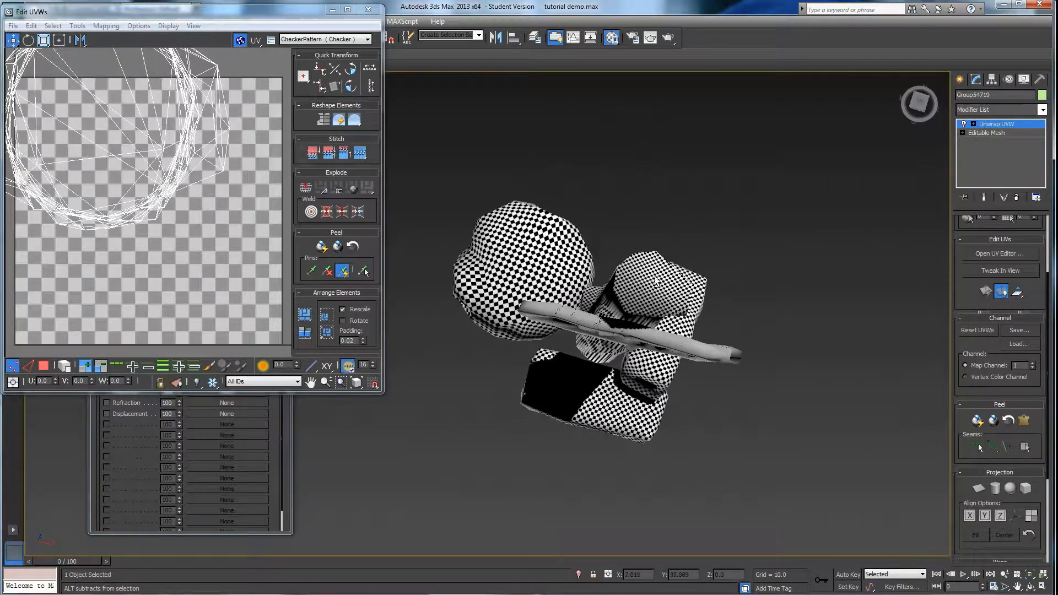
pyautogui.moveTo(103, 166); pyautogui.dragTo(103, 232, button='middle')
pyautogui.scroll(-3, 103, 232)
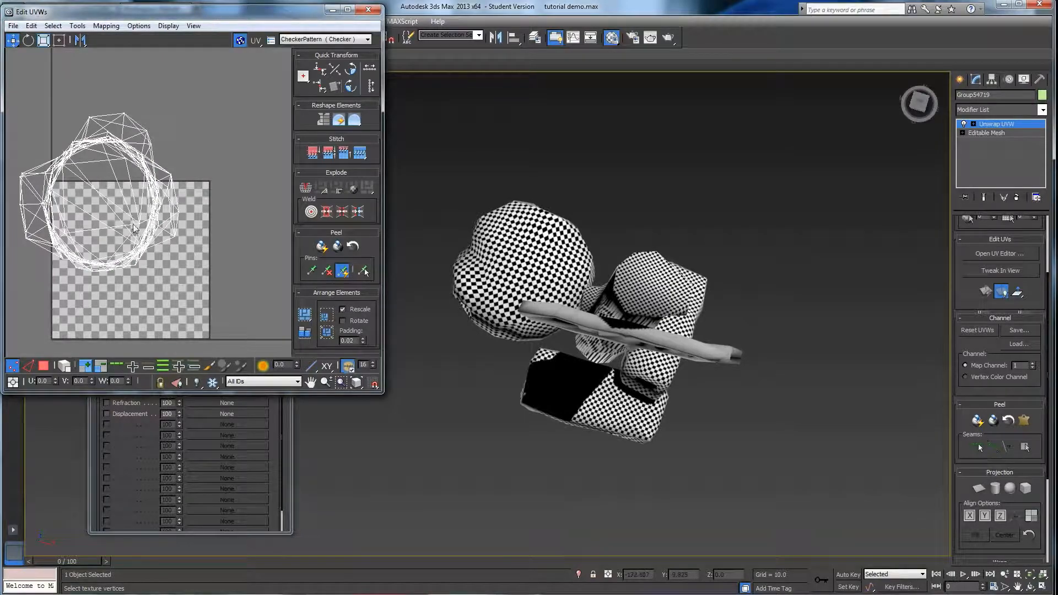
pyautogui.keyDown('alt'); pyautogui.moveTo(592, 357); pyautogui.dragTo(613, 184, button='middle'); pyautogui.keyUp('alt')
pyautogui.keyDown('alt'); pyautogui.moveTo(636, 433); pyautogui.dragTo(624, 397, button='middle'); pyautogui.keyUp('alt')
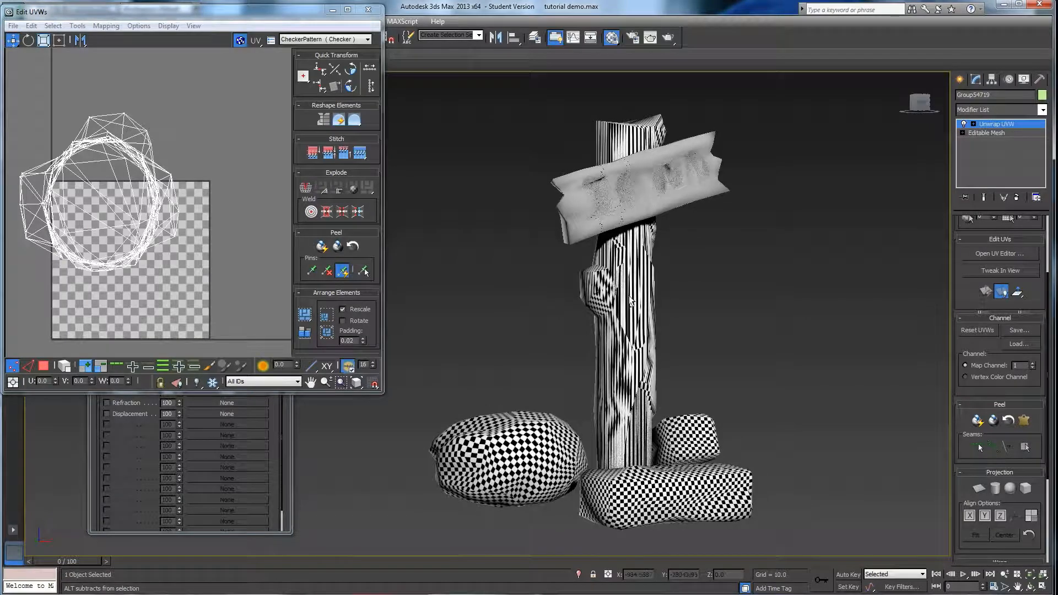
pyautogui.keyDown('alt'); pyautogui.moveTo(629, 300); pyautogui.dragTo(666, 296, button='middle'); pyautogui.keyUp('alt')
pyautogui.moveTo(637, 493)
pyautogui.keyDown('alt'); pyautogui.mouseDown(button='middle')
pyautogui.moveTo(593, 401)
pyautogui.moveTo(619, 242)
pyautogui.moveTo(656, 296)
pyautogui.moveTo(621, 435)
pyautogui.moveTo(635, 391)
pyautogui.mouseUp(button='middle'); pyautogui.keyUp('alt')
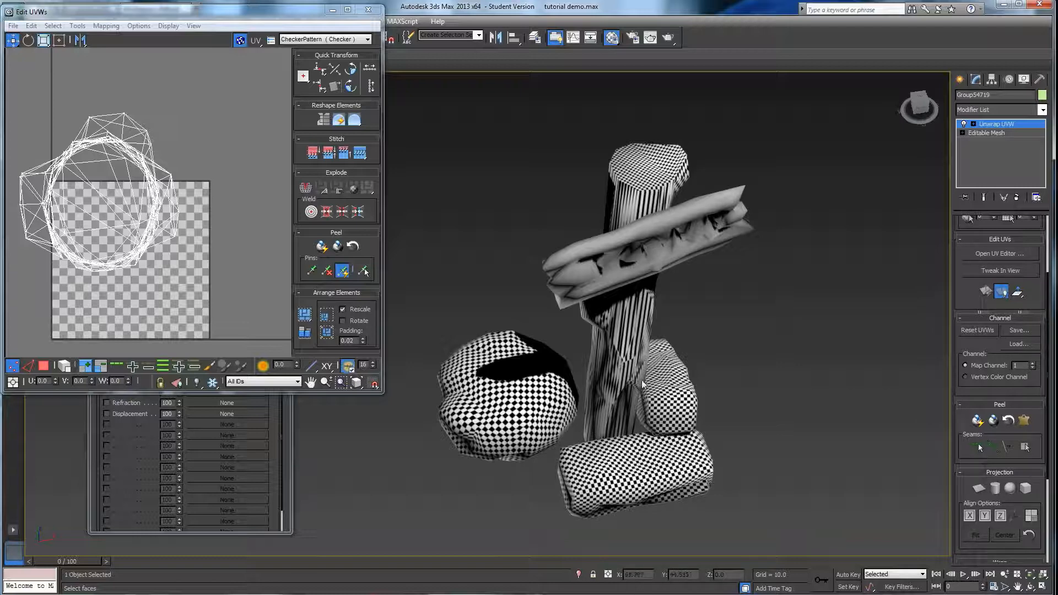
pyautogui.keyDown('alt'); pyautogui.moveTo(642, 432); pyautogui.dragTo(768, 407, button='middle'); pyautogui.keyUp('alt')
# Step: Switch the Unwrap UVW selection to polygons and show edged faces in the viewport
pyautogui.moveTo(1043, 301); pyautogui.dragTo(1031, 387)
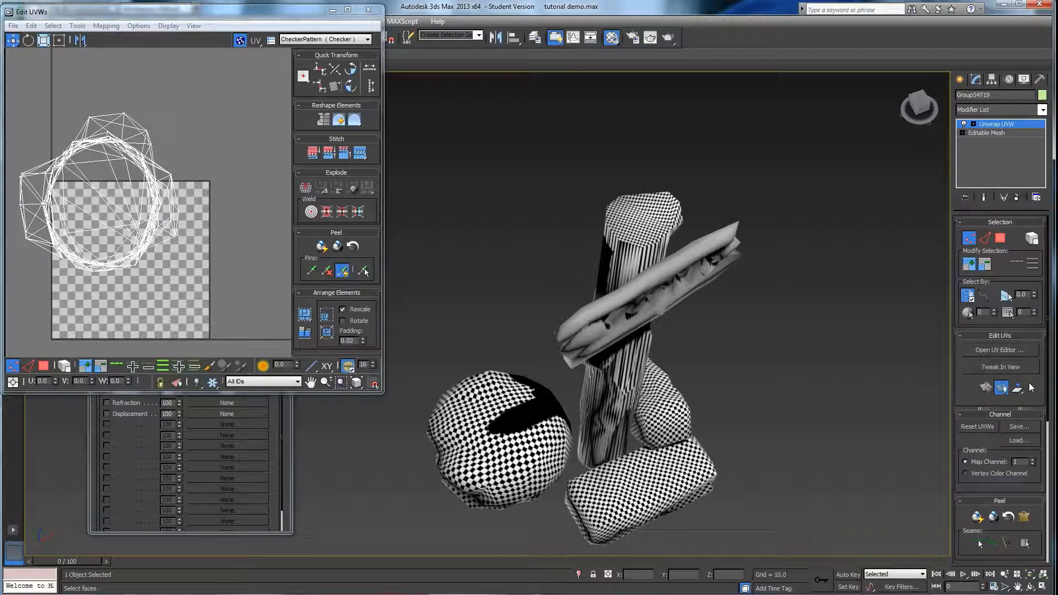
pyautogui.click(999, 239)
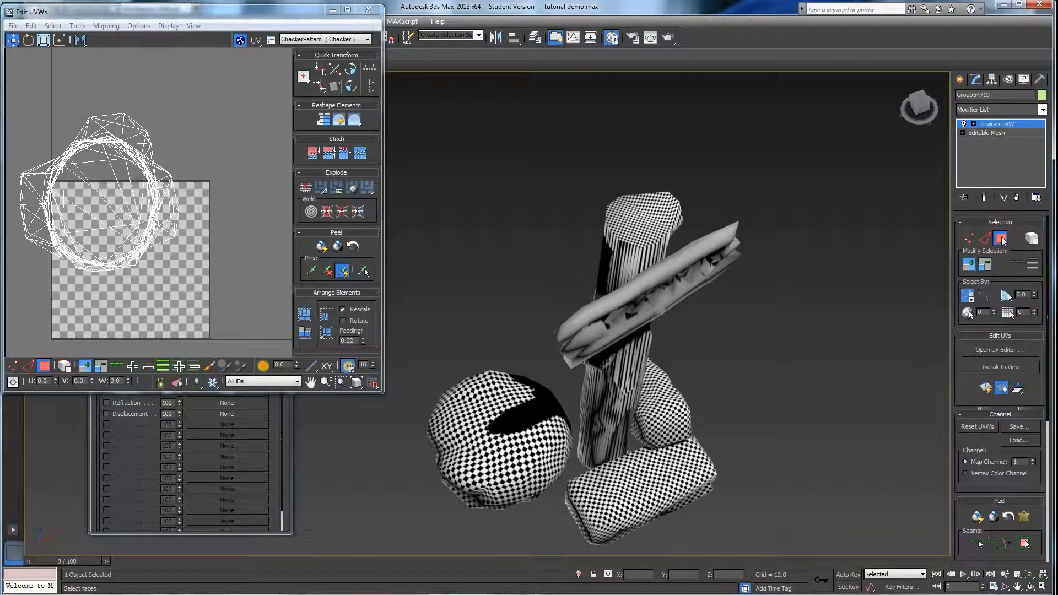
pyautogui.press('F4')
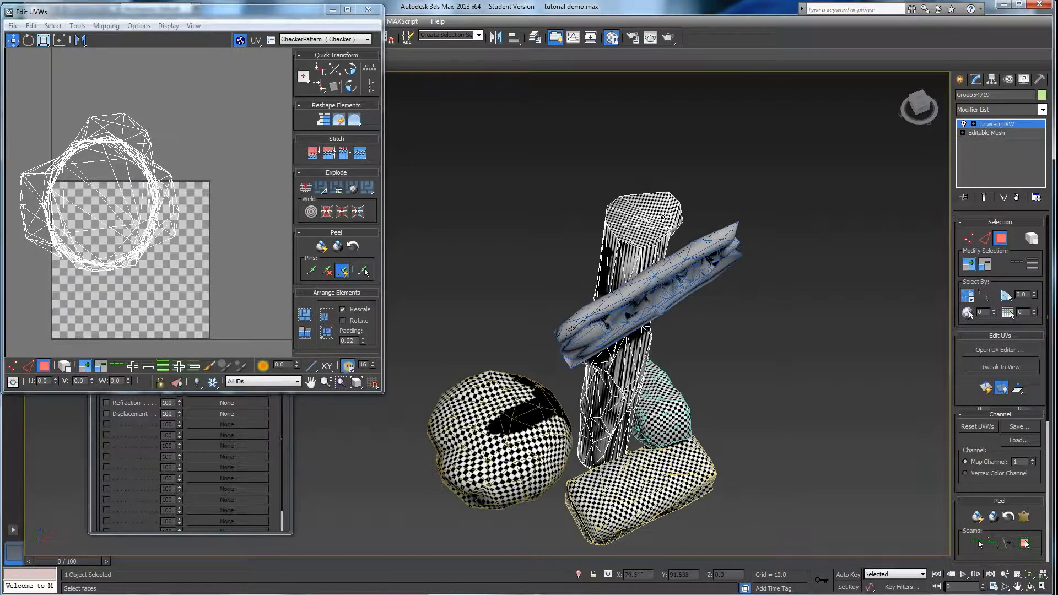
# Step: Select all the faces of the post's top cap
pyautogui.scroll(6, 623, 312)
pyautogui.moveTo(644, 248); pyautogui.dragTo(532, 340, button='middle')
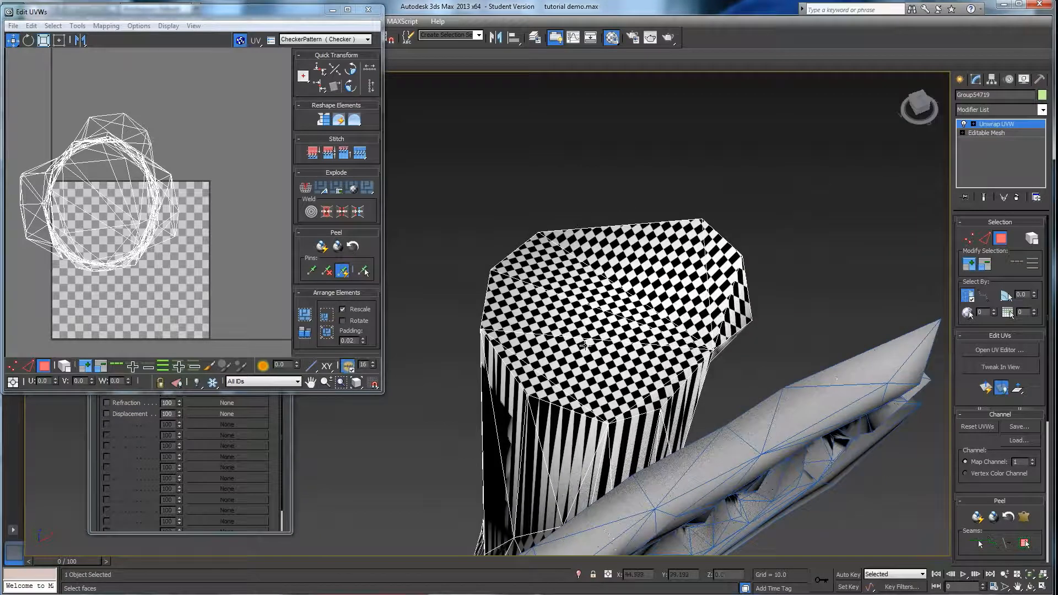
pyautogui.click(585, 345)
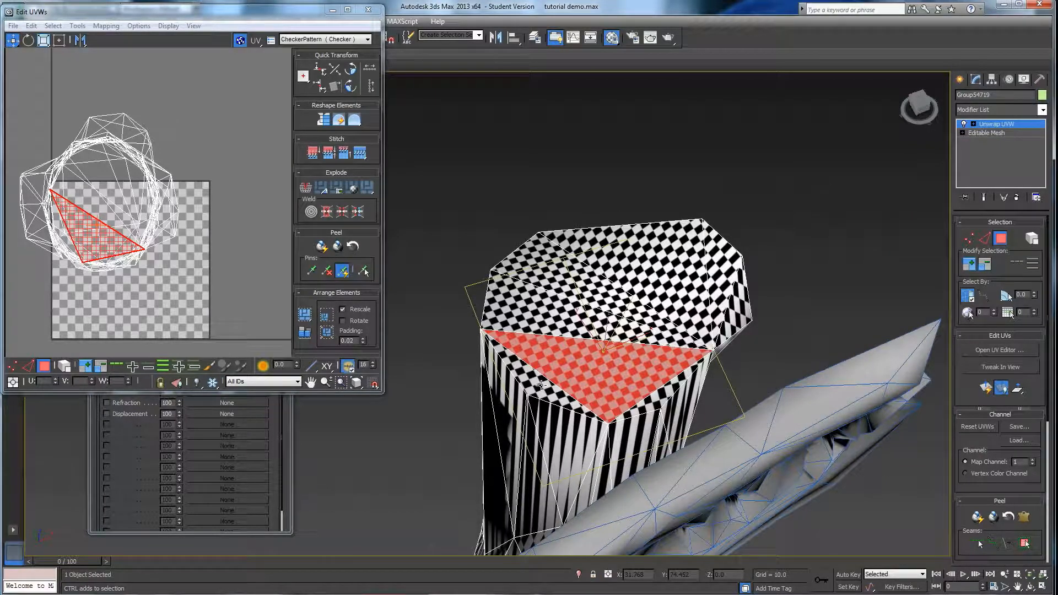
pyautogui.click(569, 326)
pyautogui.click(596, 298)
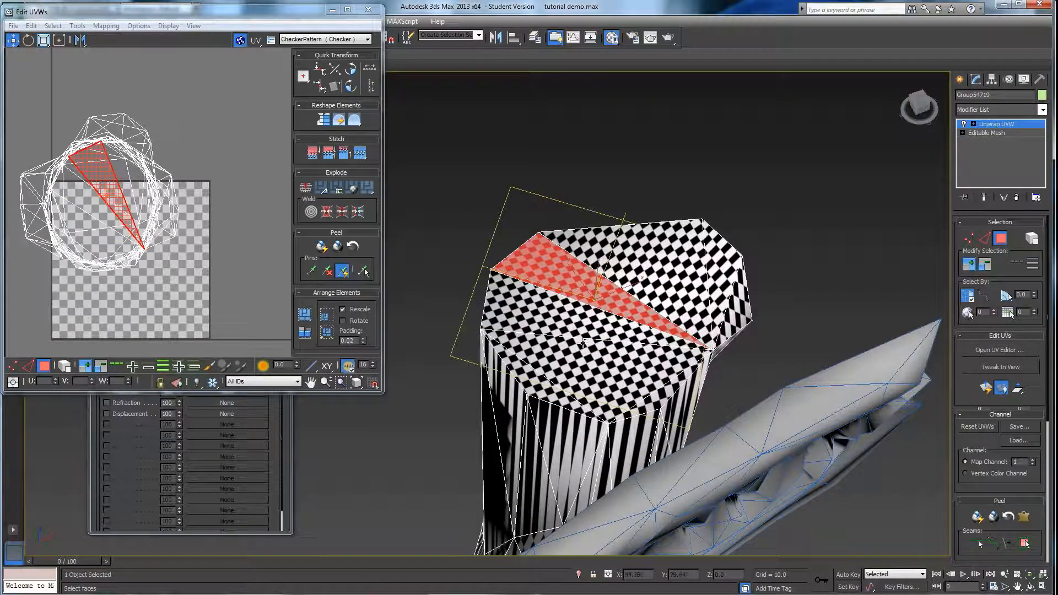
pyautogui.keyDown('ctrl'); pyautogui.click(580, 319); pyautogui.keyUp('ctrl')
pyautogui.keyDown('ctrl'); pyautogui.click(588, 362); pyautogui.keyUp('ctrl')
pyautogui.keyDown('ctrl'); pyautogui.click(539, 385); pyautogui.keyUp('ctrl')
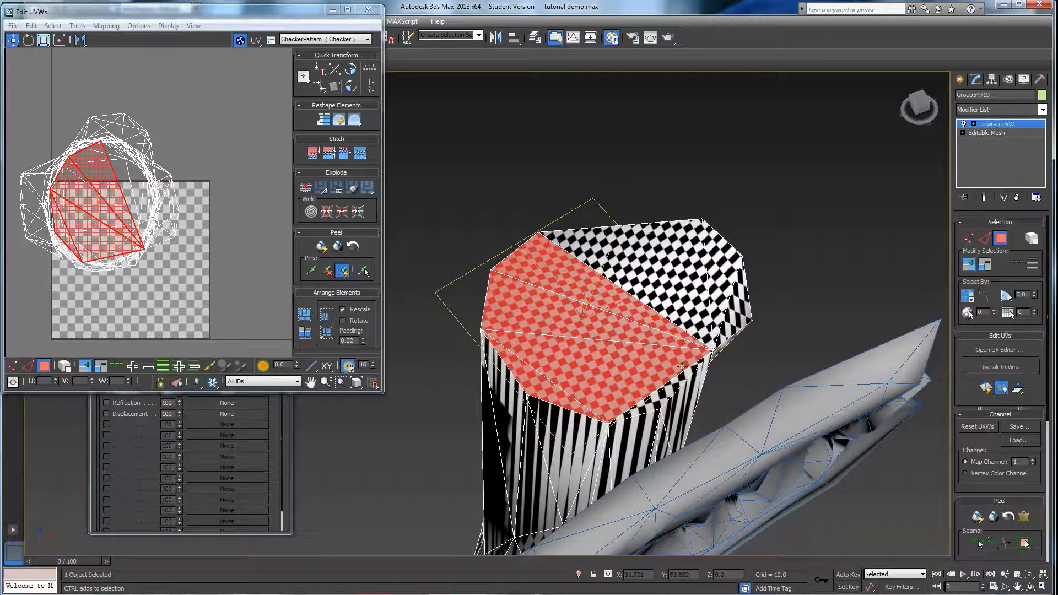
pyautogui.keyDown('ctrl'); pyautogui.click(687, 297); pyautogui.keyUp('ctrl')
pyautogui.keyDown('ctrl'); pyautogui.click(697, 287); pyautogui.keyUp('ctrl')
pyautogui.keyDown('alt'); pyautogui.moveTo(710, 282); pyautogui.dragTo(716, 368, button='middle'); pyautogui.keyUp('alt')
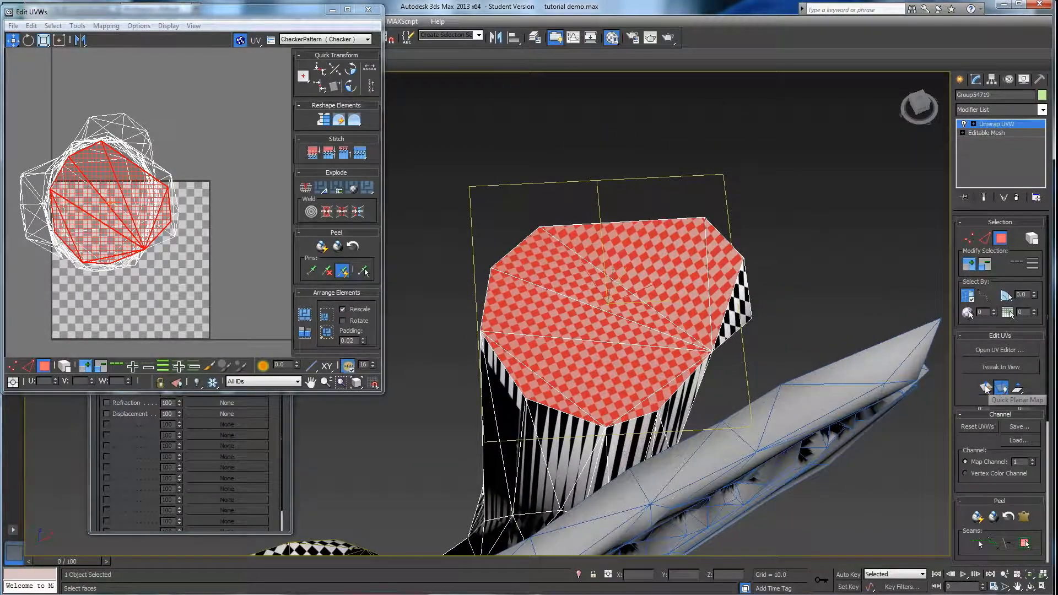
# Step: Apply a Quick Planar Map to the top cap and move its UV island above the texture tile
pyautogui.click(985, 387)
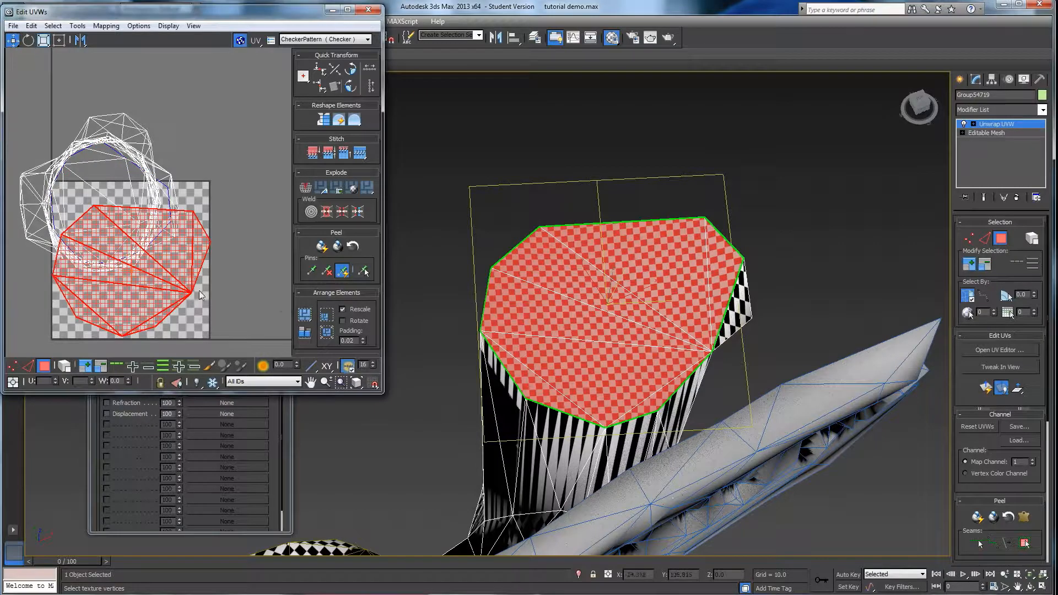
pyautogui.scroll(-4, 181, 283)
pyautogui.moveTo(180, 283); pyautogui.dragTo(147, 156)
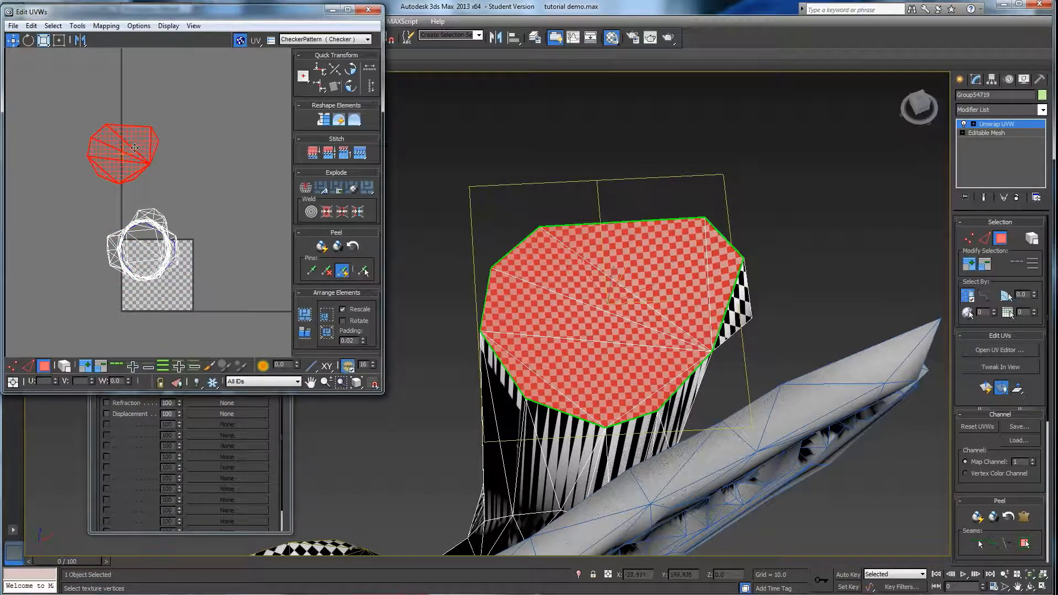
# Step: Quick Planar Map all faces of the post's bottom cap and move their UV island beside the top cap's
pyautogui.keyDown('alt'); pyautogui.moveTo(487, 249); pyautogui.dragTo(606, 246, button='middle'); pyautogui.keyUp('alt')
pyautogui.keyDown('alt'); pyautogui.moveTo(586, 333); pyautogui.dragTo(661, 270, button='middle'); pyautogui.keyUp('alt')
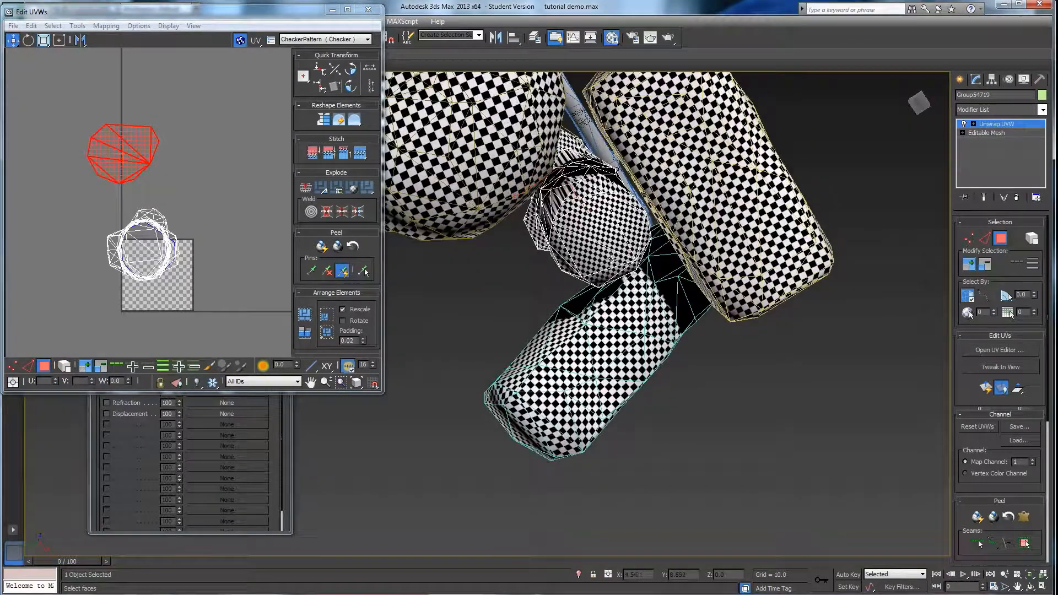
pyautogui.click(596, 218)
pyautogui.keyDown('ctrl'); pyautogui.click(590, 264); pyautogui.keyUp('ctrl')
pyautogui.keyDown('ctrl'); pyautogui.click(637, 234); pyautogui.keyUp('ctrl')
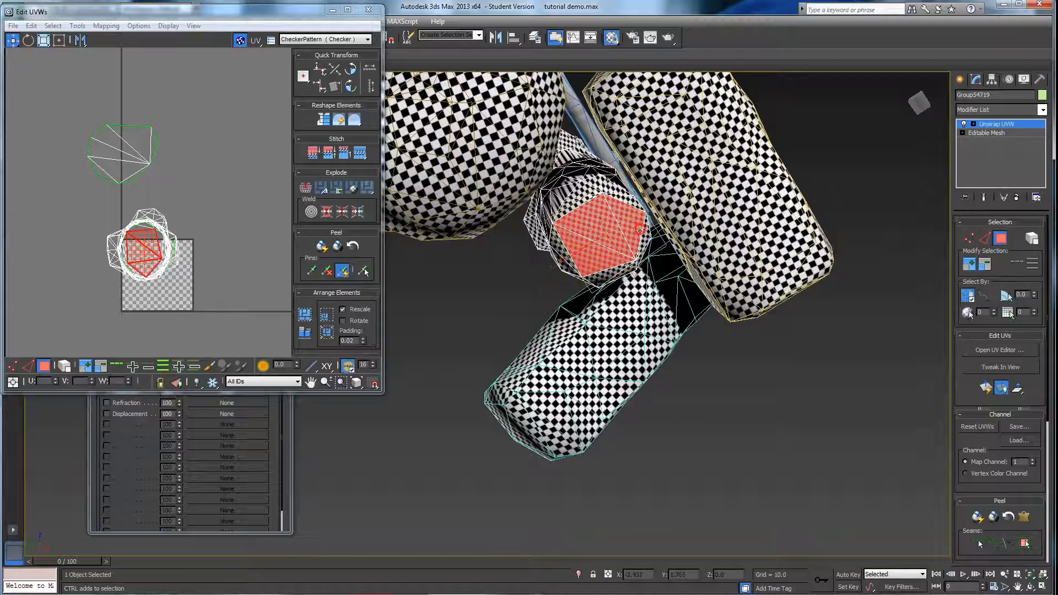
pyautogui.keyDown('alt'); pyautogui.moveTo(598, 276); pyautogui.dragTo(613, 295, button='middle'); pyautogui.keyUp('alt')
pyautogui.keyDown('ctrl'); pyautogui.click(581, 200); pyautogui.keyUp('ctrl')
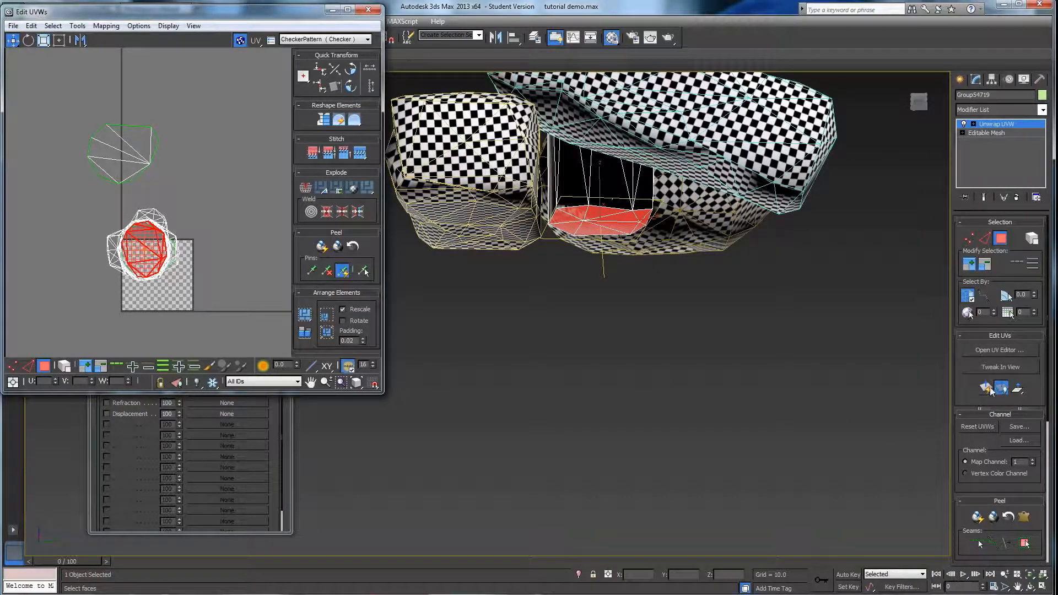
pyautogui.moveTo(171, 259); pyautogui.dragTo(241, 159)
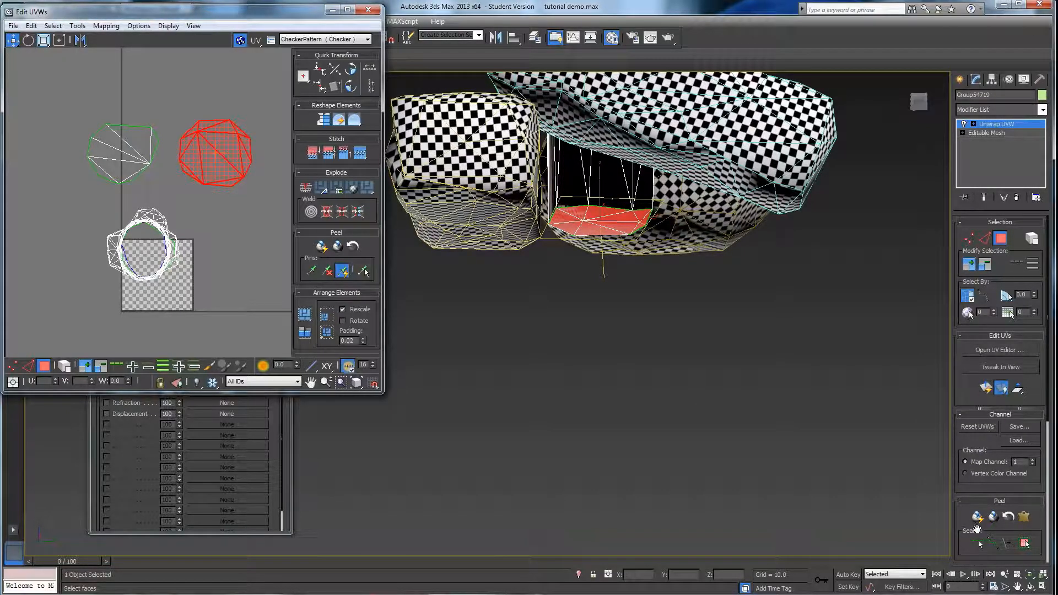
# Step: Turn on the Map Seams display for the unwrapped post
pyautogui.keyDown('alt'); pyautogui.moveTo(610, 354); pyautogui.dragTo(640, 382, button='middle'); pyautogui.keyUp('alt')
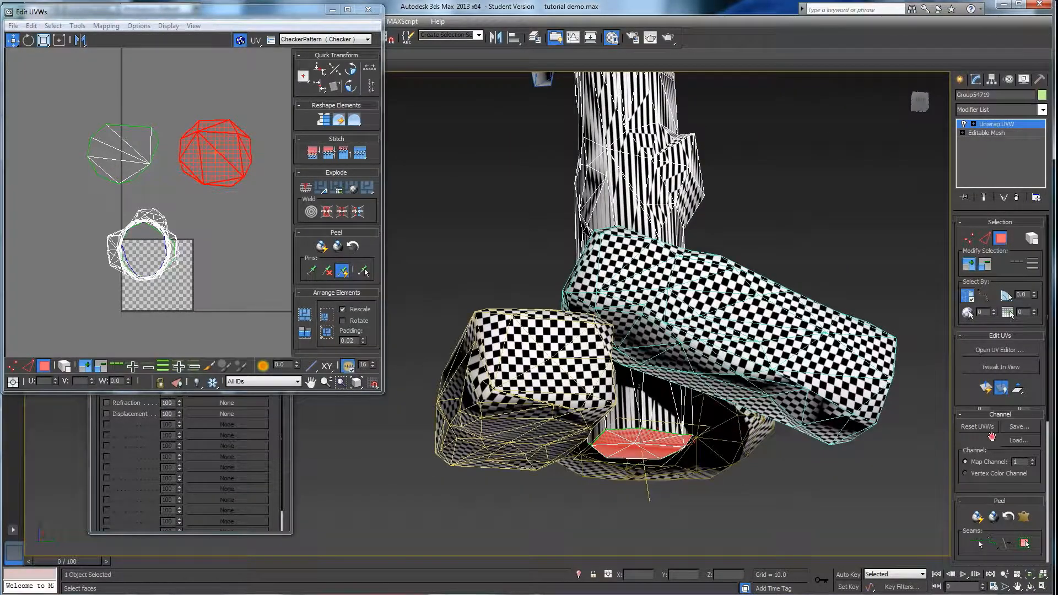
pyautogui.scroll(-5, 991, 435)
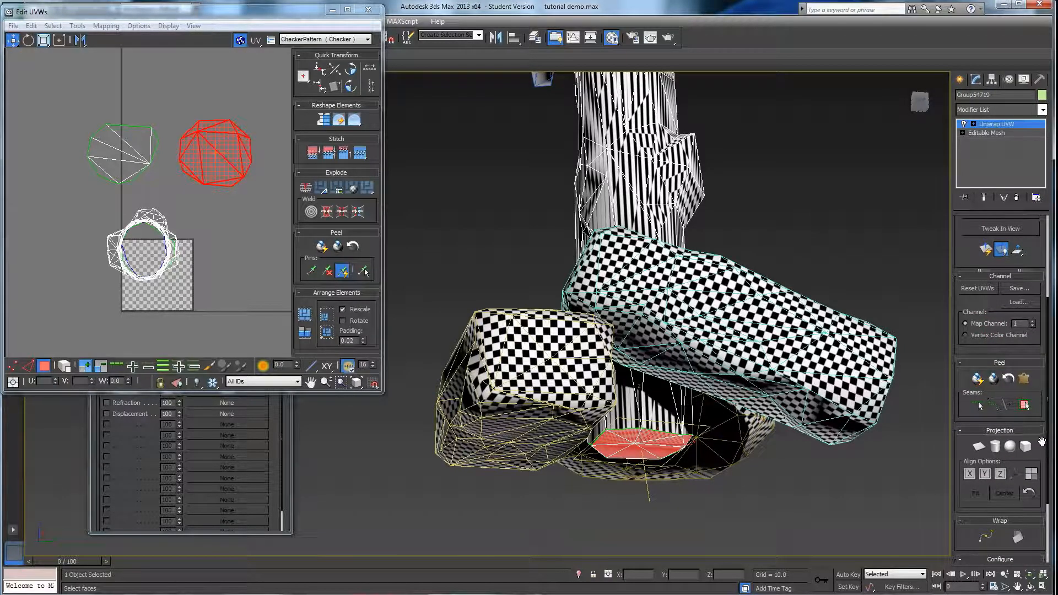
pyautogui.scroll(-3, 1043, 441)
pyautogui.click(965, 494)
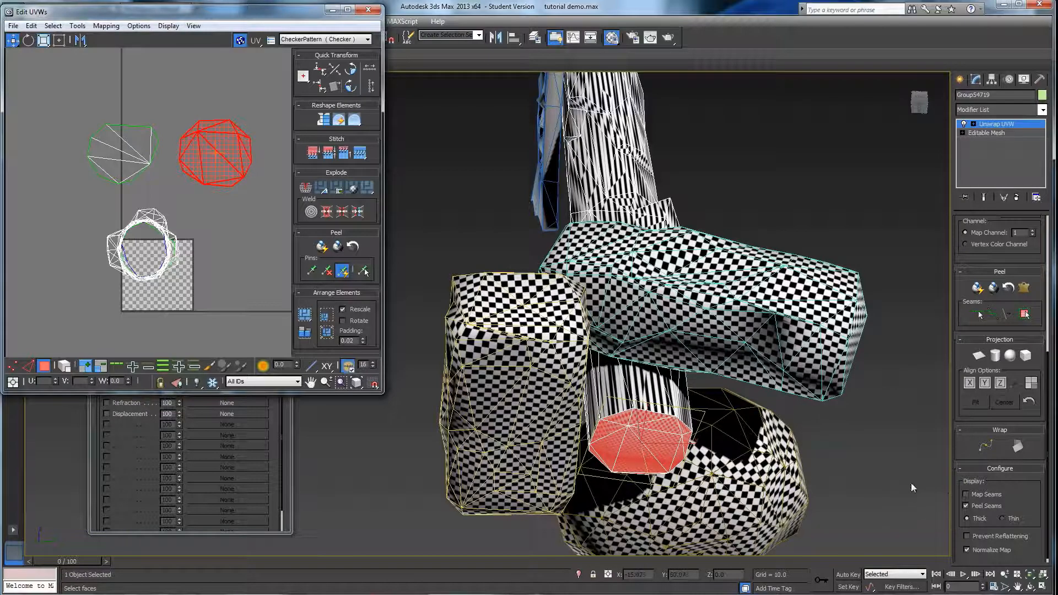
pyautogui.click(967, 494)
# Step: Start a point-to-point seam and examine the post from its base to its top cap for a seam route
pyautogui.keyDown('alt'); pyautogui.moveTo(609, 371); pyautogui.dragTo(633, 401, button='middle'); pyautogui.keyUp('alt')
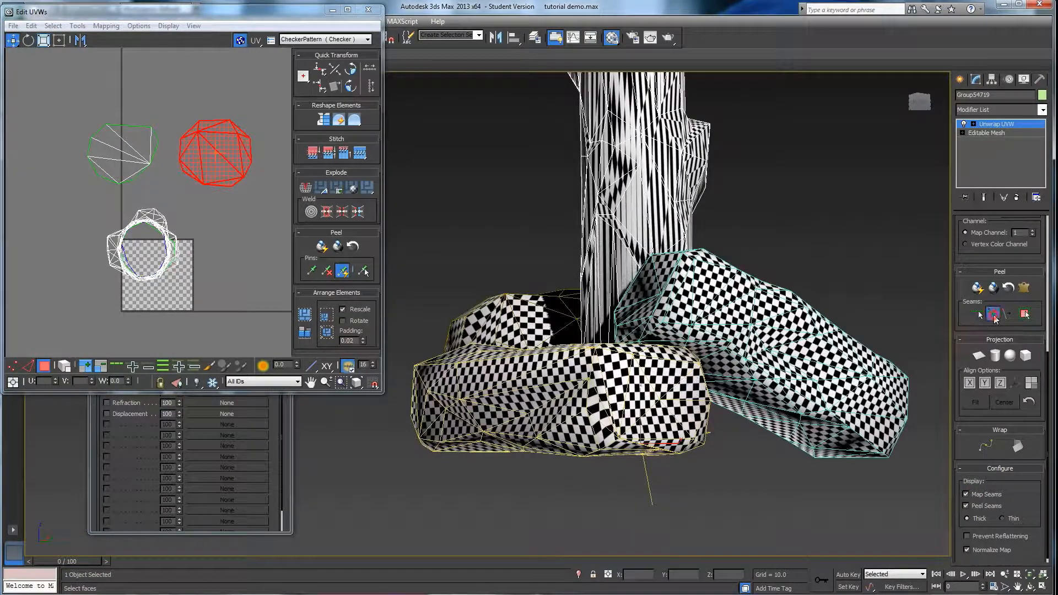
pyautogui.keyDown('alt'); pyautogui.moveTo(634, 355); pyautogui.dragTo(560, 415, button='middle'); pyautogui.keyUp('alt')
pyautogui.scroll(-6, 670, 343)
pyautogui.scroll(6, 581, 390)
pyautogui.scroll(5, 573, 357)
pyautogui.scroll(-5, 539, 309)
pyautogui.scroll(5, 560, 415)
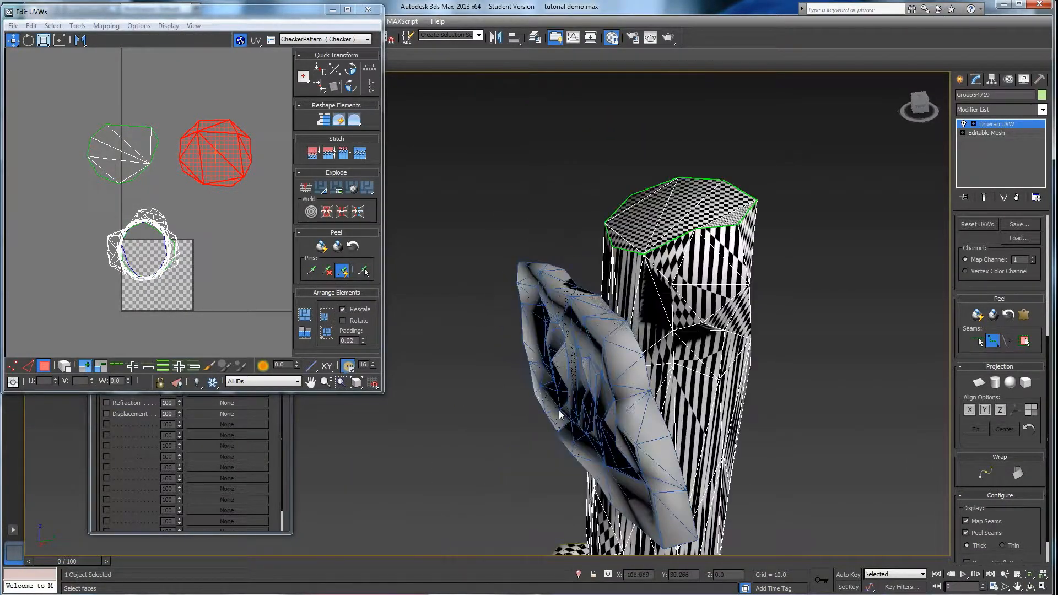
pyautogui.moveTo(638, 375); pyautogui.dragTo(524, 408, button='middle')
pyautogui.keyDown('alt'); pyautogui.moveTo(524, 408); pyautogui.dragTo(575, 380, button='middle'); pyautogui.keyUp('alt')
pyautogui.scroll(5, 575, 356)
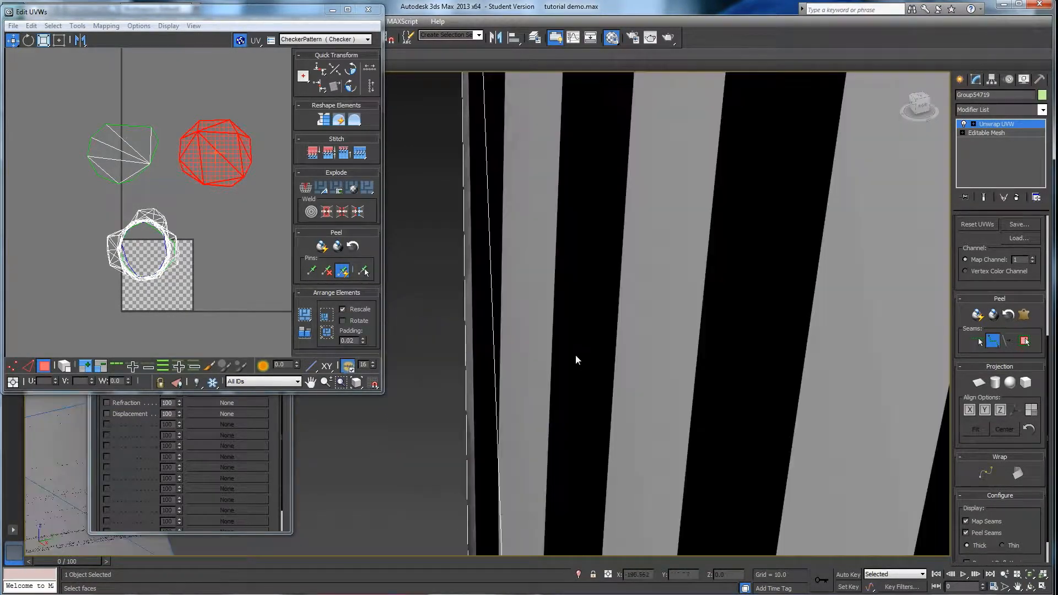
# Step: Begin the point-to-point seam at the top cap's edge, running down the post's side next to the sign
pyautogui.scroll(-5, 573, 354)
pyautogui.scroll(1, 549, 322)
pyautogui.scroll(-1, 550, 323)
pyautogui.keyDown('alt'); pyautogui.moveTo(563, 369); pyautogui.dragTo(560, 323, button='middle'); pyautogui.keyUp('alt')
pyautogui.keyDown('alt'); pyautogui.moveTo(562, 255); pyautogui.dragTo(596, 330, button='middle'); pyautogui.keyUp('alt')
pyautogui.keyDown('alt'); pyautogui.moveTo(631, 363); pyautogui.dragTo(554, 329, button='middle'); pyautogui.keyUp('alt')
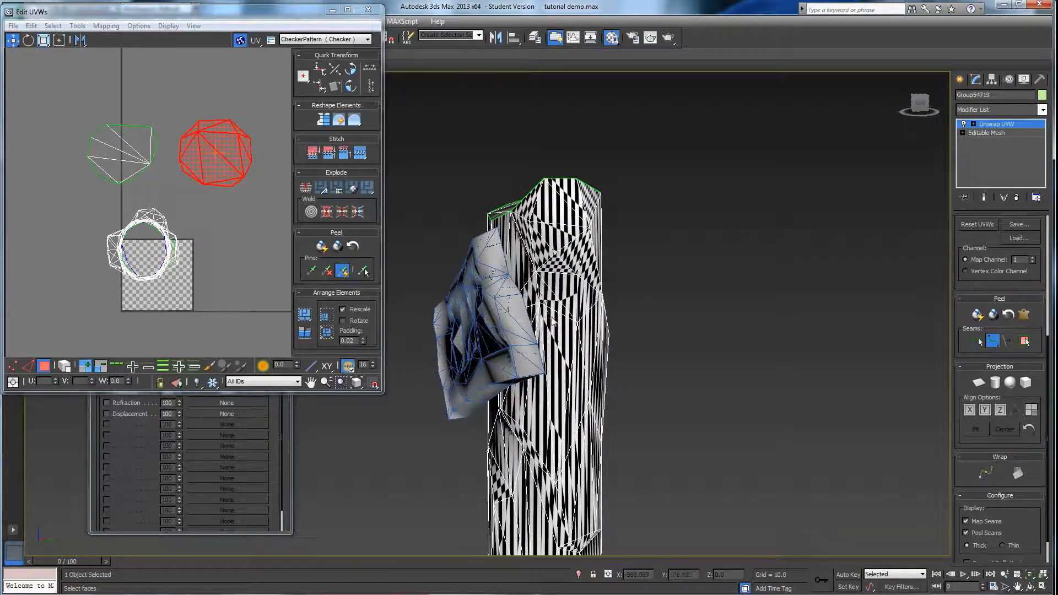
pyautogui.moveTo(552, 243)
pyautogui.keyDown('alt'); pyautogui.mouseDown(button='middle')
pyautogui.moveTo(547, 262)
pyautogui.moveTo(588, 325)
pyautogui.moveTo(635, 367)
pyautogui.moveTo(651, 325)
pyautogui.moveTo(540, 321)
pyautogui.moveTo(533, 410)
pyautogui.mouseUp(button='middle'); pyautogui.keyUp('alt')
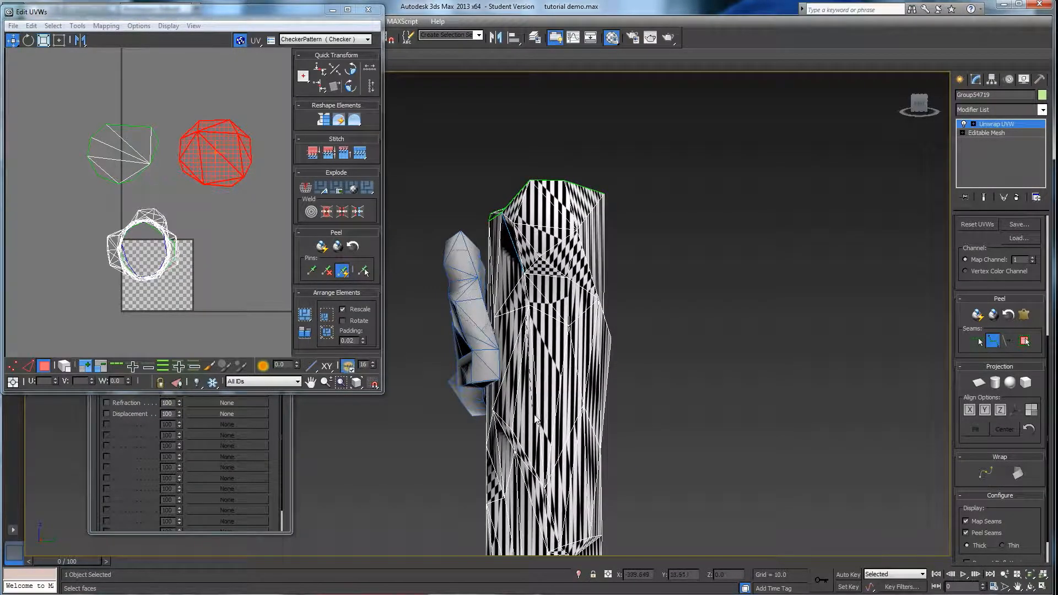
pyautogui.keyDown('alt'); pyautogui.moveTo(546, 488); pyautogui.dragTo(519, 447, button='middle'); pyautogui.keyUp('alt')
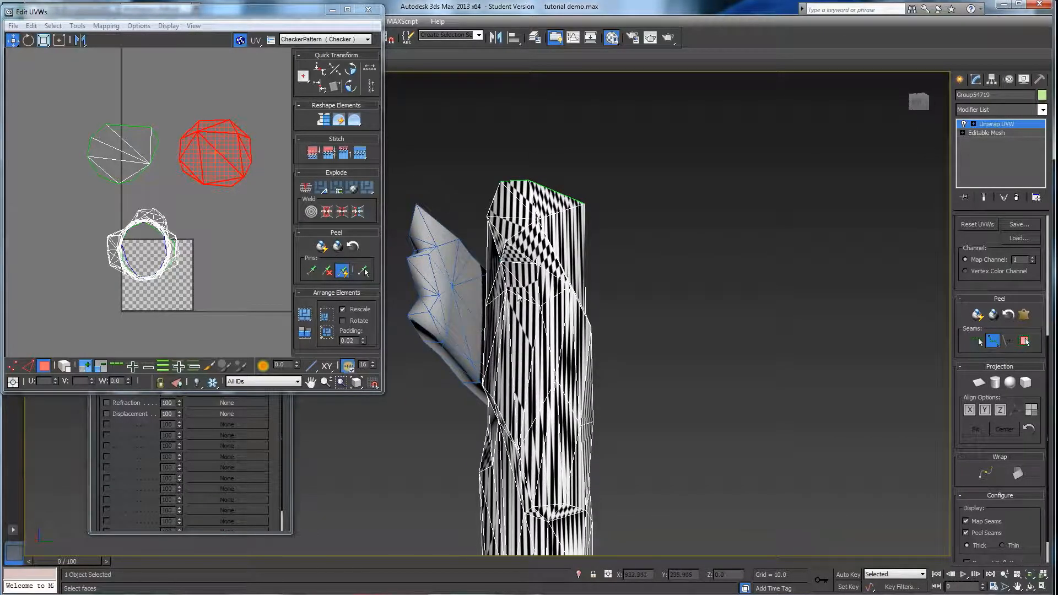
pyautogui.keyDown('alt'); pyautogui.moveTo(516, 341); pyautogui.dragTo(545, 352, button='middle'); pyautogui.keyUp('alt')
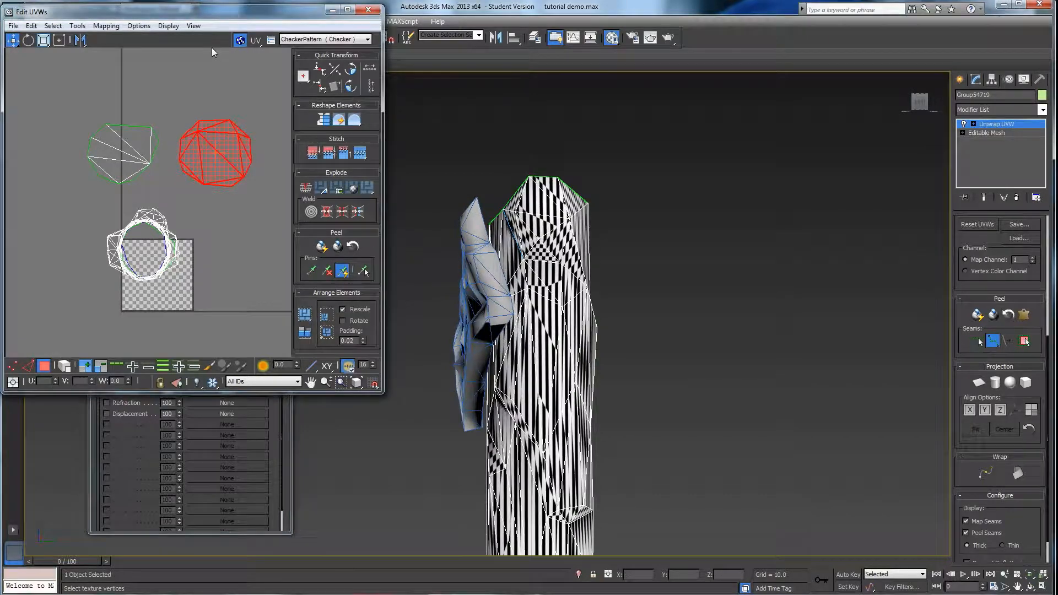
# Step: Uncover the Material Editor and toggle the viewport map display of the 02 - Default and 03 - Default materials to clear the post's checker pattern
pyautogui.moveTo(217, 19); pyautogui.dragTo(225, 227)
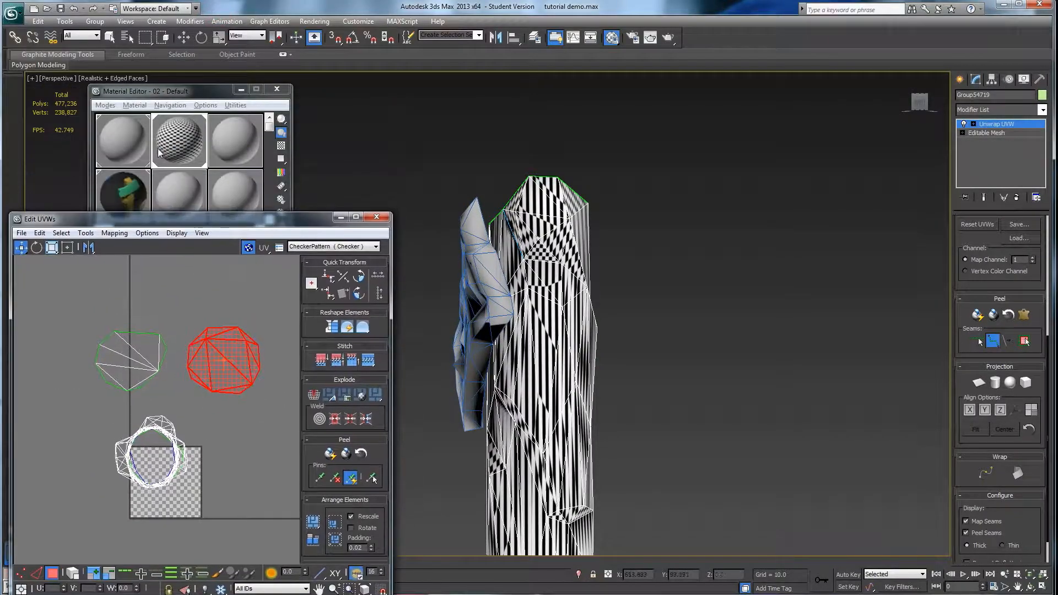
pyautogui.click(222, 149)
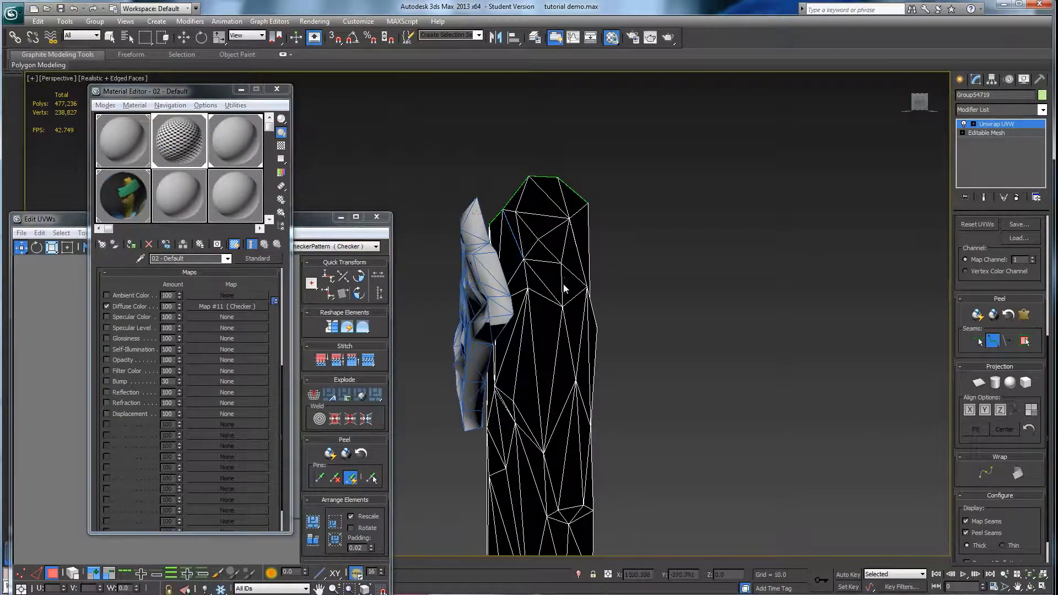
pyautogui.keyDown('alt'); pyautogui.moveTo(564, 287); pyautogui.dragTo(578, 294, button='middle'); pyautogui.keyUp('alt')
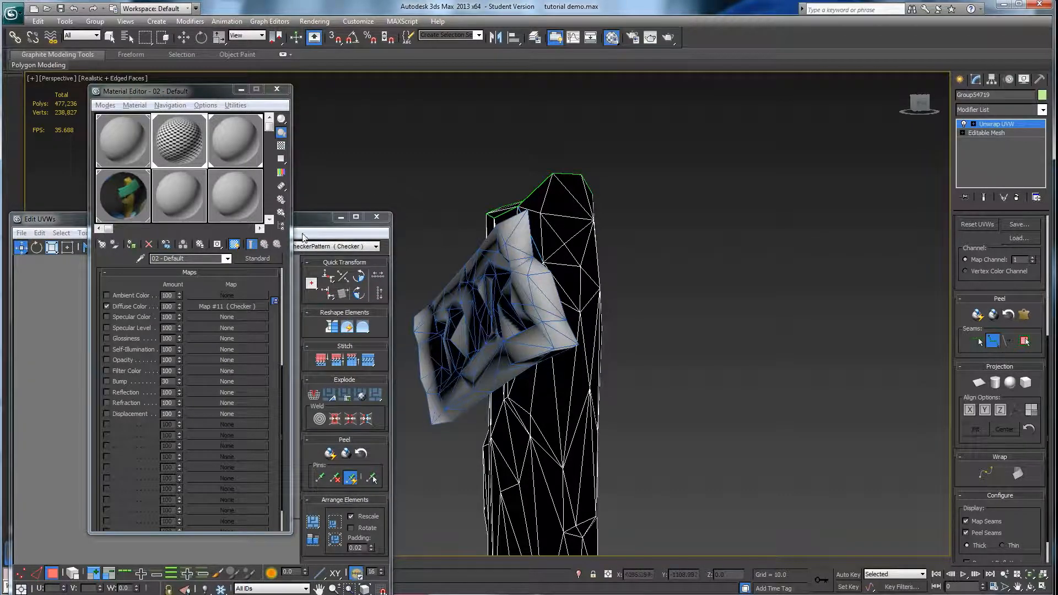
pyautogui.click(233, 248)
pyautogui.click(339, 267)
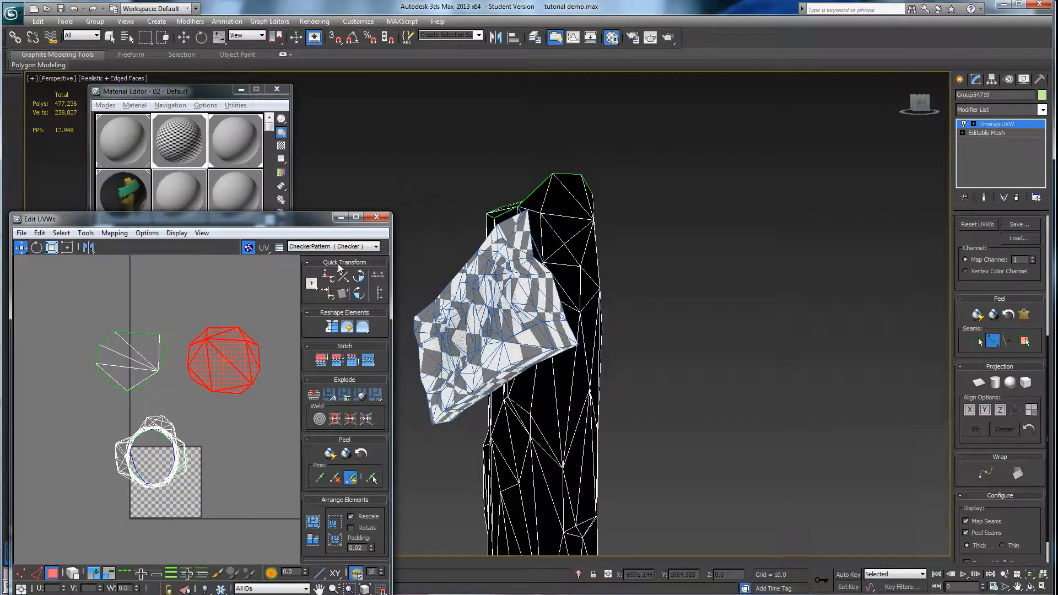
pyautogui.keyDown('alt'); pyautogui.moveTo(567, 269); pyautogui.dragTo(560, 290, button='middle'); pyautogui.keyUp('alt')
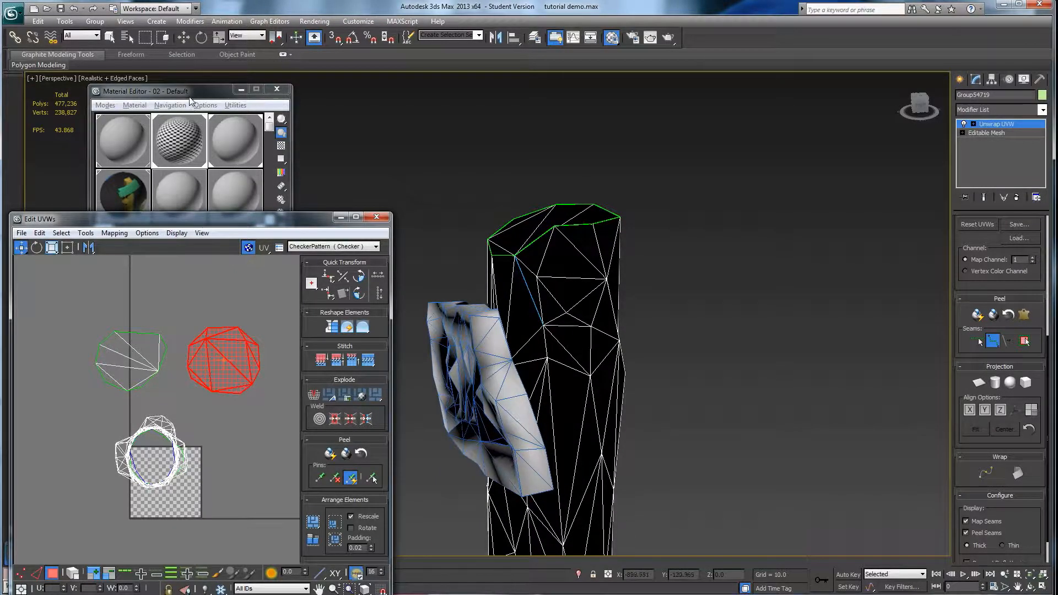
pyautogui.click(183, 156)
pyautogui.click(236, 245)
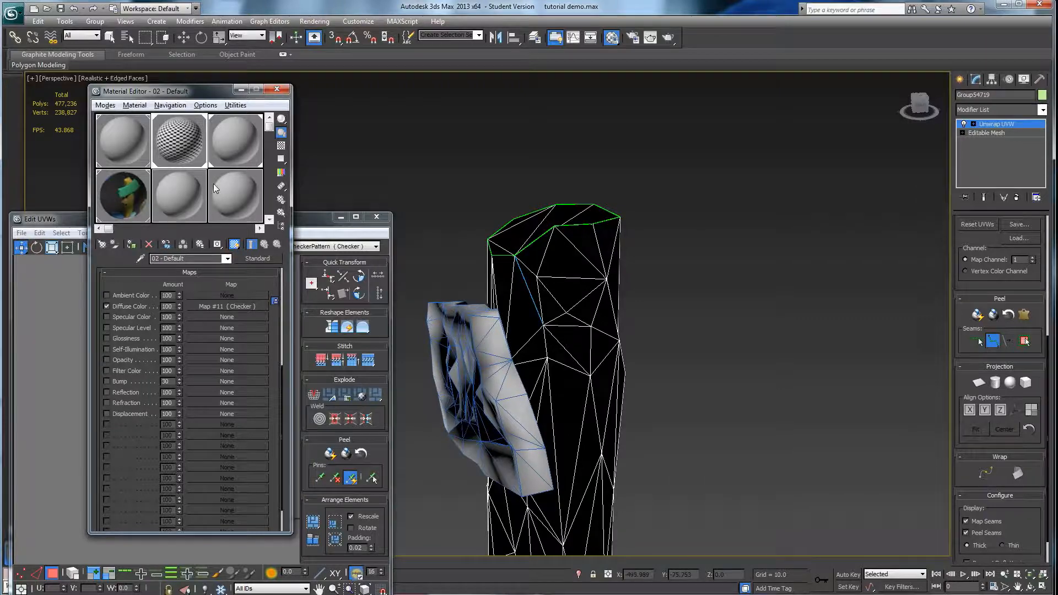
pyautogui.click(223, 153)
pyautogui.click(237, 245)
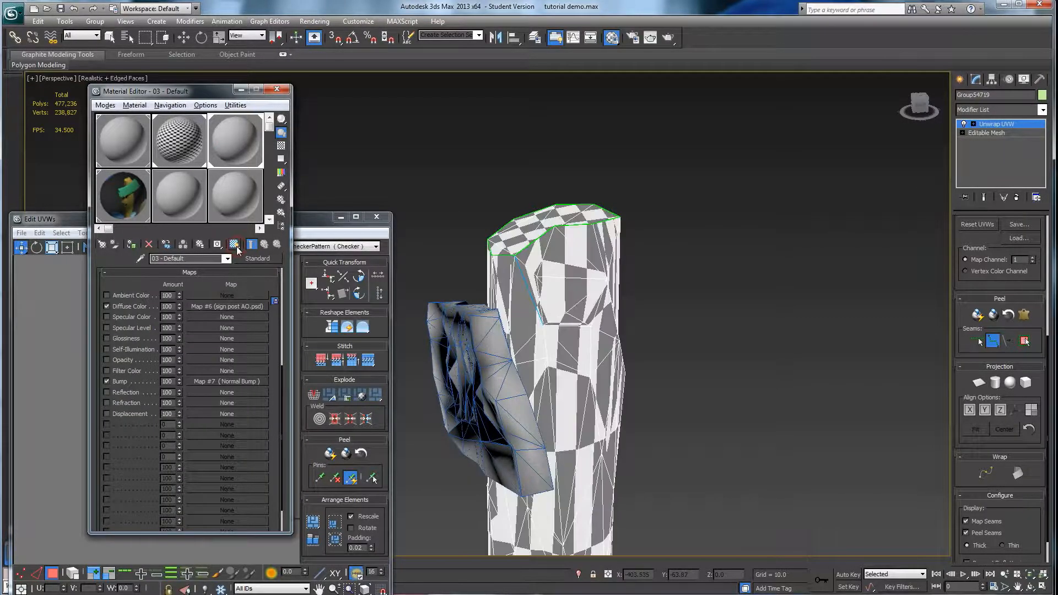
# Step: Extend the point-to-point seam from behind the sign down the post's side to just above the protruding knot
pyautogui.keyDown('alt'); pyautogui.moveTo(486, 297); pyautogui.dragTo(697, 330, button='middle'); pyautogui.keyUp('alt')
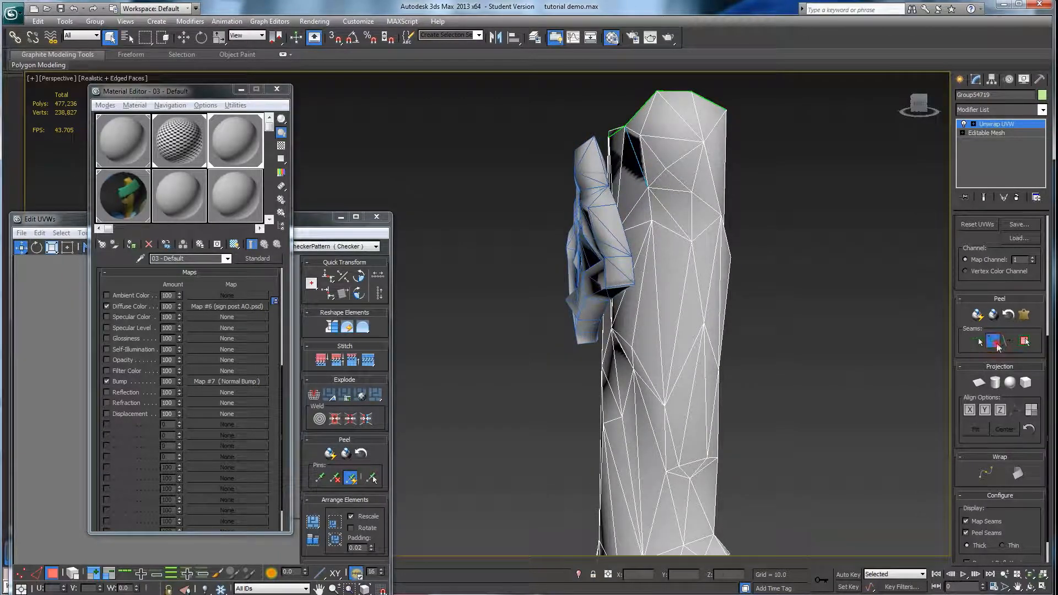
pyautogui.keyDown('alt'); pyautogui.moveTo(655, 219); pyautogui.dragTo(715, 282, button='middle'); pyautogui.keyUp('alt')
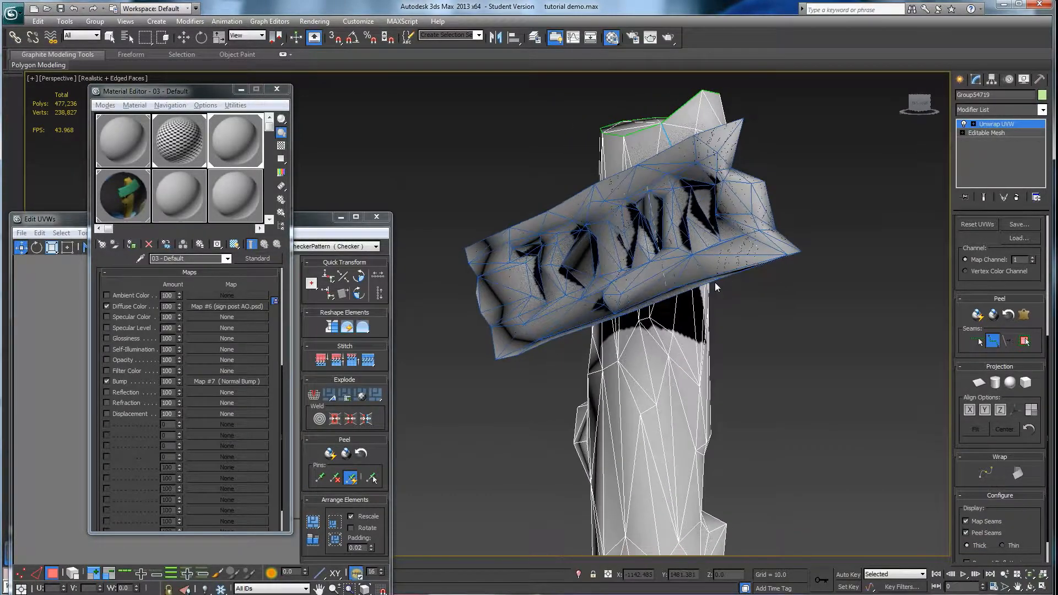
pyautogui.keyDown('alt'); pyautogui.moveTo(677, 342); pyautogui.dragTo(652, 352, button='middle'); pyautogui.keyUp('alt')
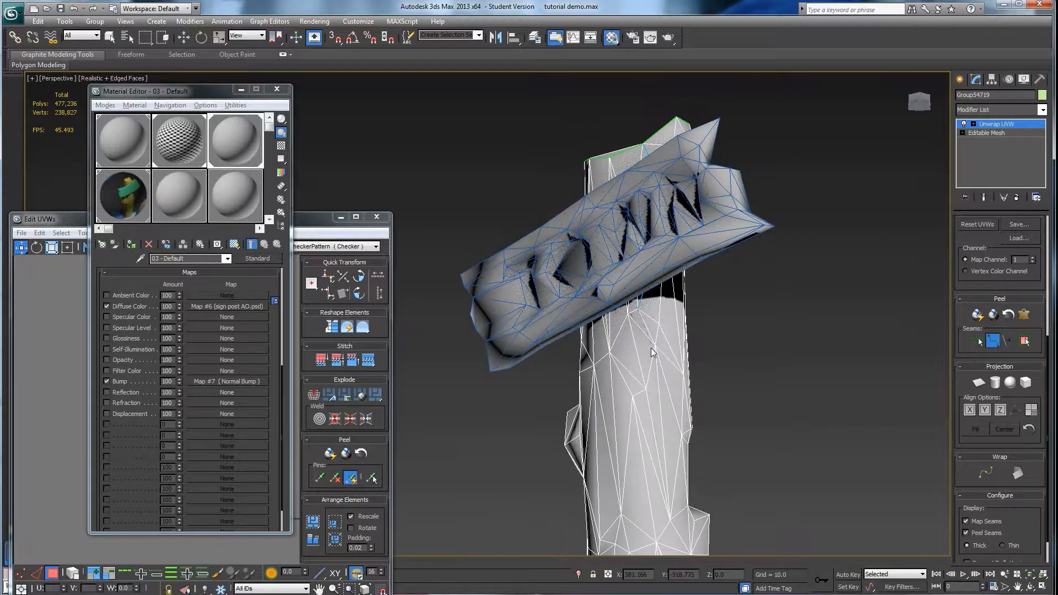
pyautogui.click(655, 344)
pyautogui.keyDown('alt'); pyautogui.moveTo(682, 435); pyautogui.dragTo(691, 286, button='middle'); pyautogui.keyUp('alt')
pyautogui.scroll(-4, 691, 286)
pyautogui.moveTo(692, 287); pyautogui.dragTo(599, 249, button='middle')
pyautogui.keyDown('alt'); pyautogui.moveTo(583, 319); pyautogui.dragTo(580, 355, button='middle'); pyautogui.keyUp('alt')
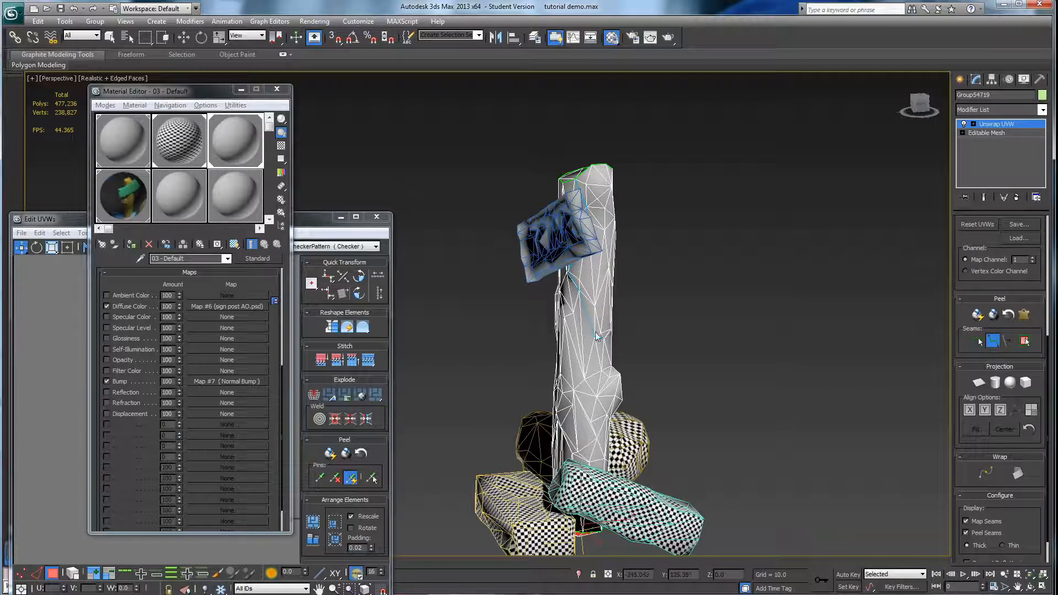
pyautogui.keyDown('alt'); pyautogui.moveTo(608, 350); pyautogui.dragTo(582, 295, button='middle'); pyautogui.keyUp('alt')
pyautogui.keyDown('alt'); pyautogui.moveTo(586, 367); pyautogui.dragTo(468, 354, button='middle'); pyautogui.keyUp('alt')
pyautogui.scroll(5, 592, 368)
pyautogui.scroll(-3, 514, 317)
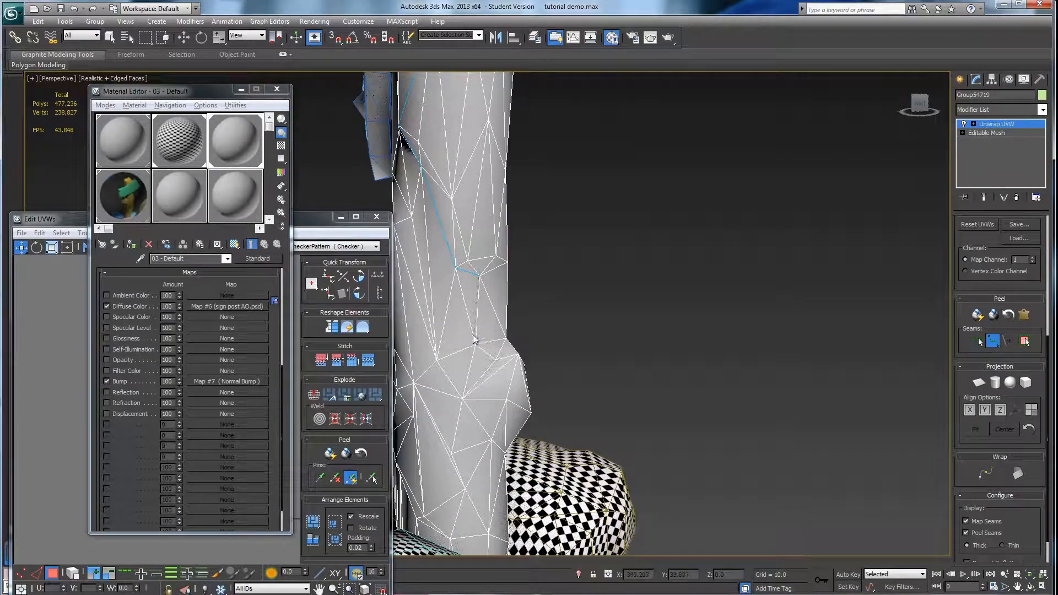
# Step: Continue the point-to-point seam past the knot down to the post's bottom cap
pyautogui.keyDown('alt'); pyautogui.moveTo(483, 295); pyautogui.dragTo(451, 350, button='middle'); pyautogui.keyUp('alt')
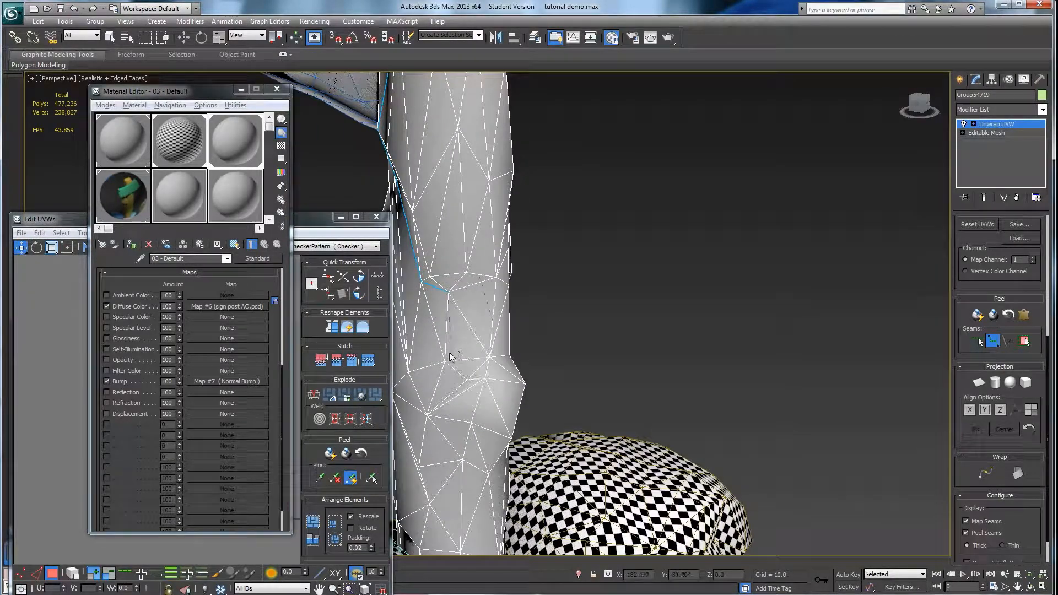
pyautogui.click(425, 413)
pyautogui.moveTo(432, 418); pyautogui.dragTo(537, 224, button='middle')
pyautogui.click(536, 223)
pyautogui.keyDown('alt'); pyautogui.moveTo(535, 262); pyautogui.dragTo(491, 266, button='middle'); pyautogui.keyUp('alt')
pyautogui.click(505, 457)
pyautogui.keyDown('alt'); pyautogui.moveTo(505, 458); pyautogui.dragTo(541, 303, button='middle'); pyautogui.keyUp('alt')
pyautogui.keyDown('alt'); pyautogui.moveTo(540, 435); pyautogui.dragTo(534, 330, button='middle'); pyautogui.keyUp('alt')
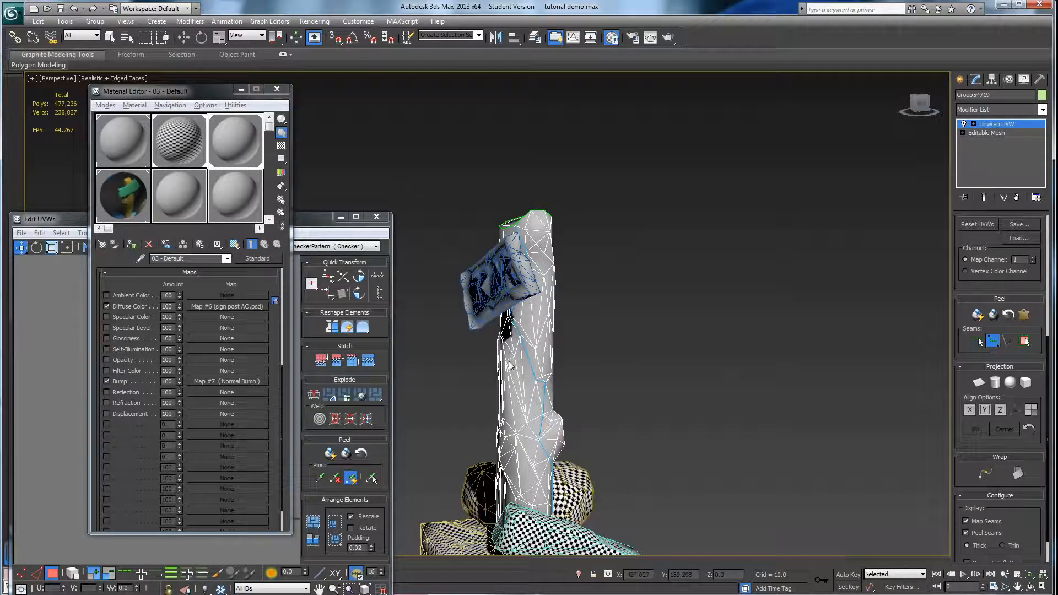
# Step: End the seam tool, select a face on the post's side and expand the face selection to the seams
pyautogui.keyDown('alt'); pyautogui.moveTo(523, 380); pyautogui.dragTo(516, 353, button='middle'); pyautogui.keyUp('alt')
pyautogui.keyDown('alt'); pyautogui.moveTo(513, 273); pyautogui.dragTo(453, 340, button='middle'); pyautogui.keyUp('alt')
pyautogui.keyDown('alt'); pyautogui.moveTo(523, 518); pyautogui.dragTo(529, 276, button='middle'); pyautogui.keyUp('alt')
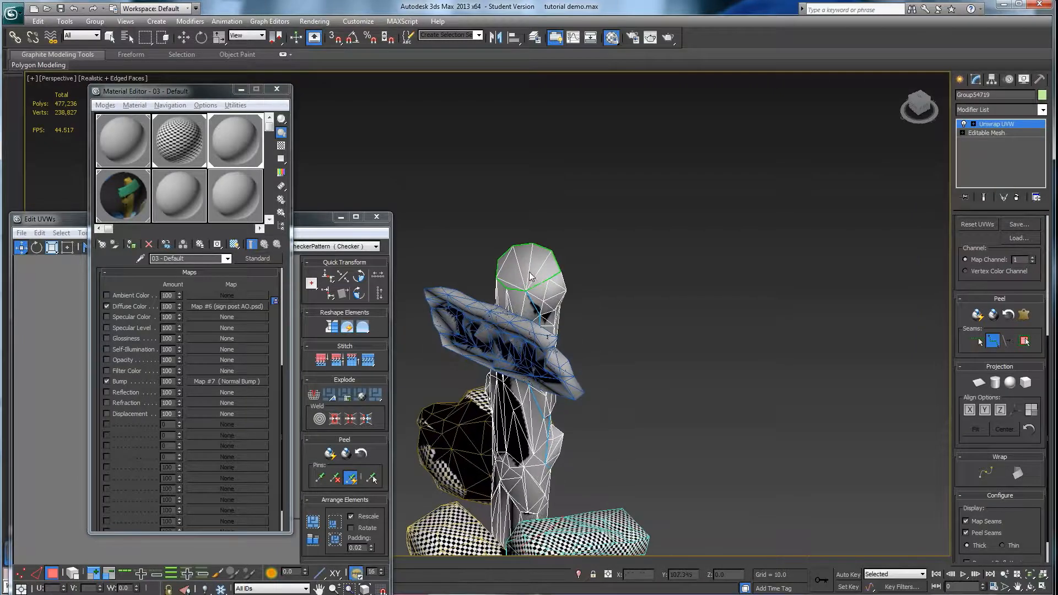
pyautogui.keyDown('alt'); pyautogui.moveTo(550, 422); pyautogui.dragTo(755, 381, button='middle'); pyautogui.keyUp('alt')
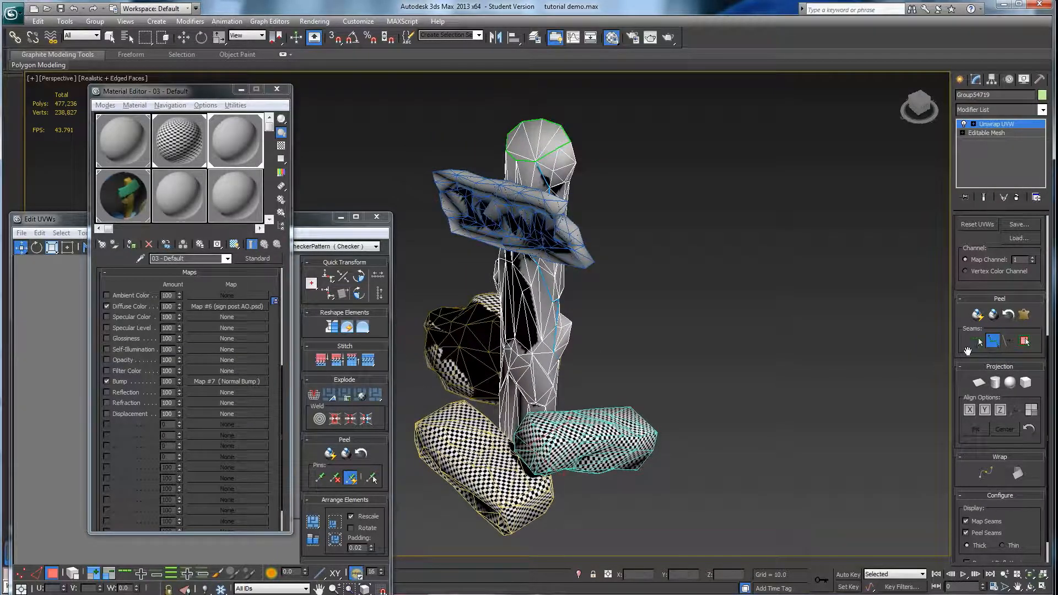
pyautogui.click(995, 347)
pyautogui.click(546, 306)
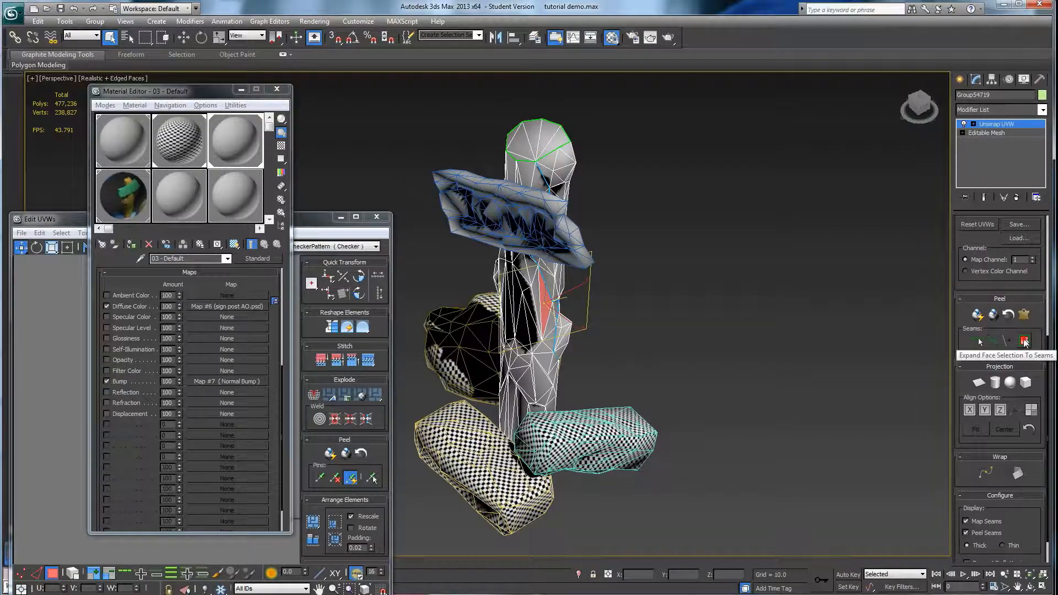
pyautogui.click(1024, 342)
# Step: Check the face selection around the post, bring the Edit UVWs window forward and Quick Peel the selected faces
pyautogui.keyDown('alt'); pyautogui.moveTo(662, 286); pyautogui.dragTo(488, 149, button='middle'); pyautogui.keyUp('alt')
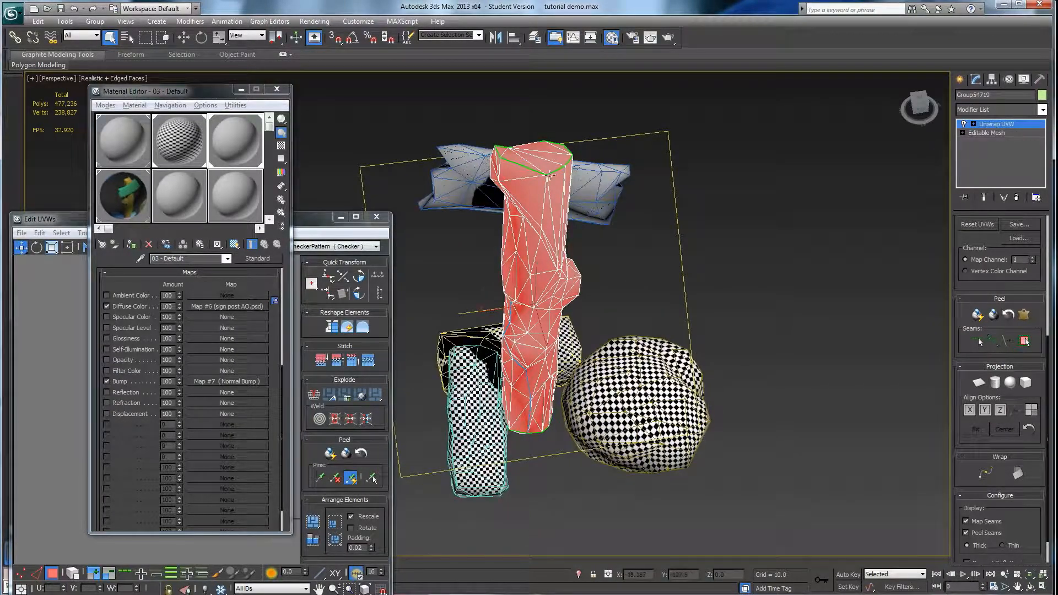
pyautogui.keyDown('alt'); pyautogui.moveTo(550, 176); pyautogui.dragTo(553, 227, button='middle'); pyautogui.keyUp('alt')
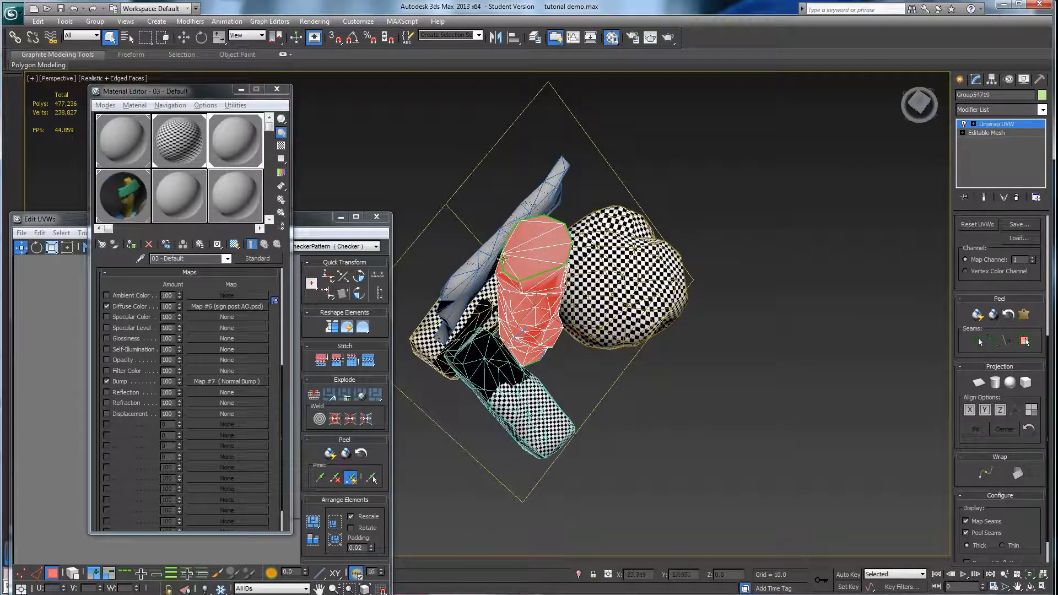
pyautogui.keyDown('alt'); pyautogui.moveTo(570, 344); pyautogui.dragTo(575, 251, button='middle'); pyautogui.keyUp('alt')
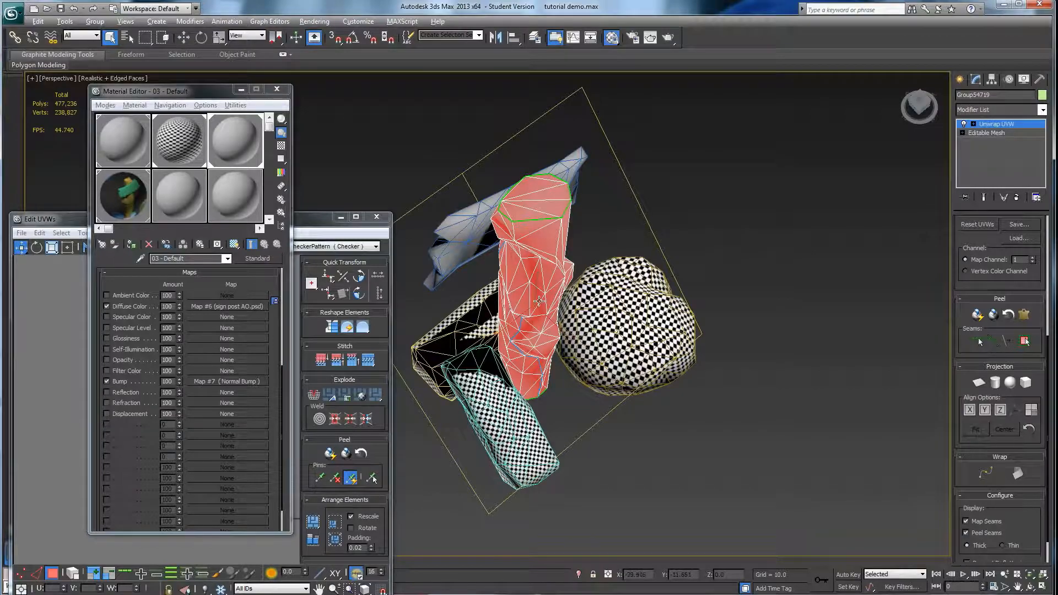
pyautogui.keyDown('alt'); pyautogui.moveTo(539, 301); pyautogui.dragTo(537, 174, button='middle'); pyautogui.keyUp('alt')
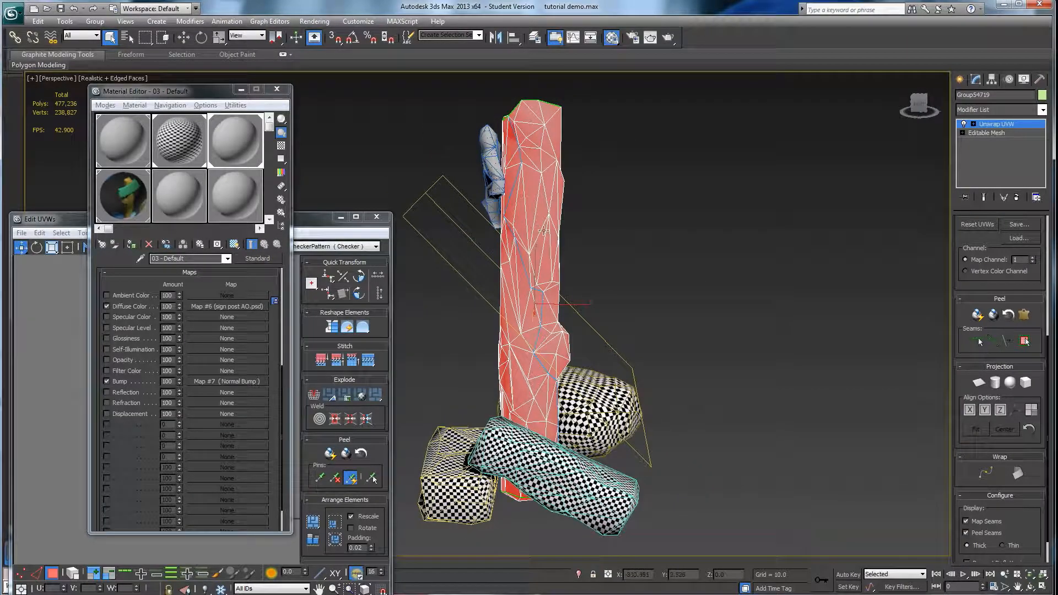
pyautogui.keyDown('alt'); pyautogui.moveTo(569, 353); pyautogui.dragTo(602, 305, button='middle'); pyautogui.keyUp('alt')
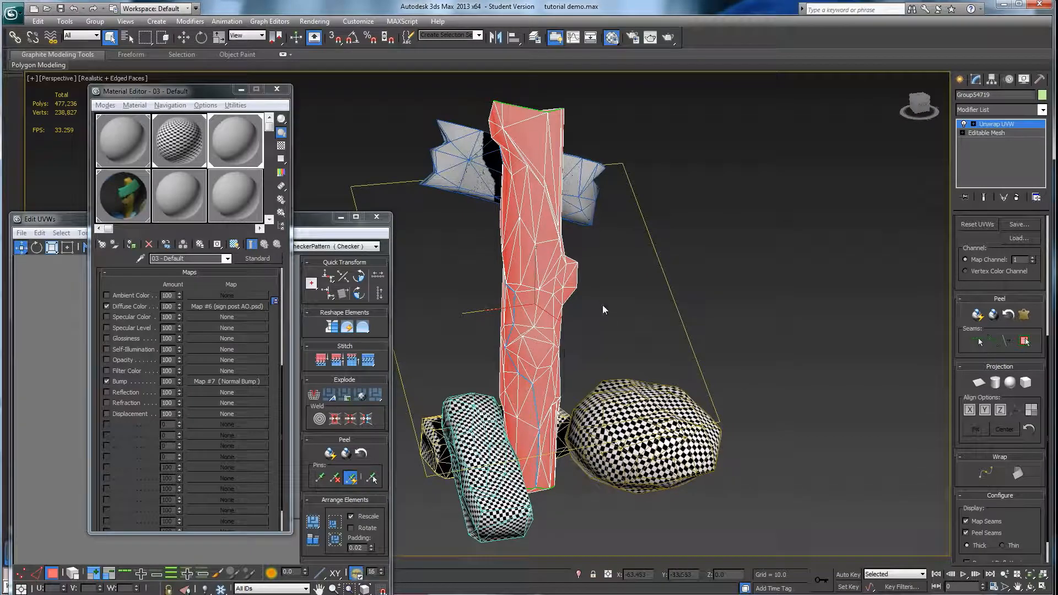
pyautogui.click(71, 223)
pyautogui.moveTo(117, 221); pyautogui.dragTo(145, 130)
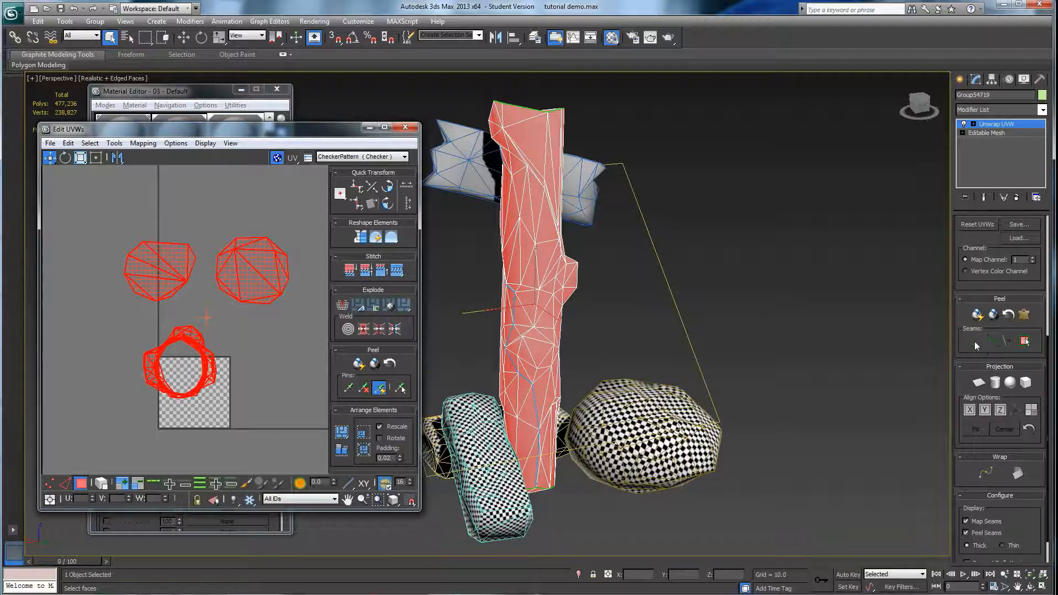
pyautogui.click(976, 315)
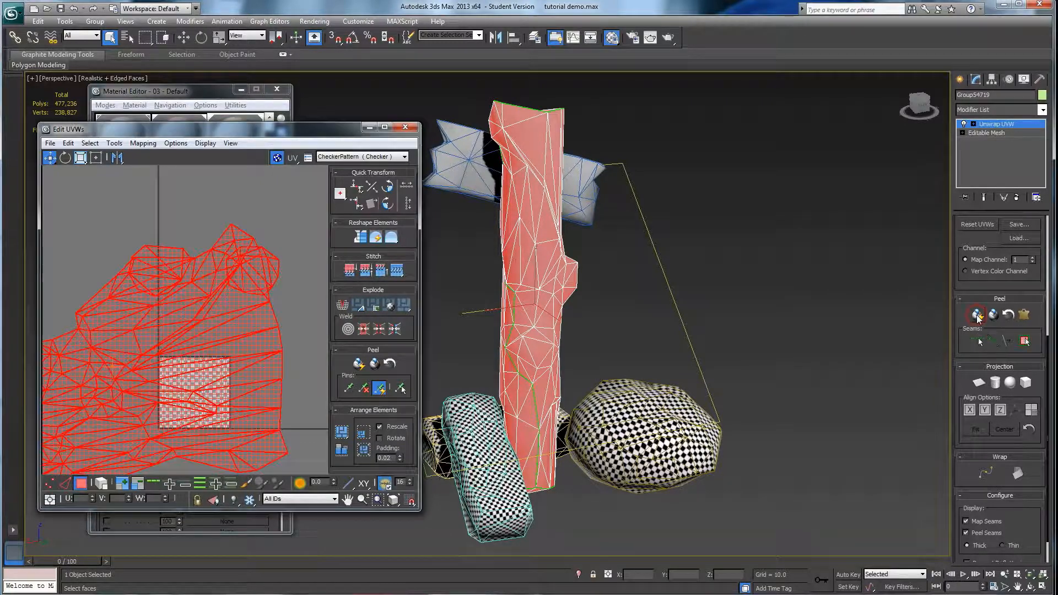
pyautogui.scroll(-3, 134, 380)
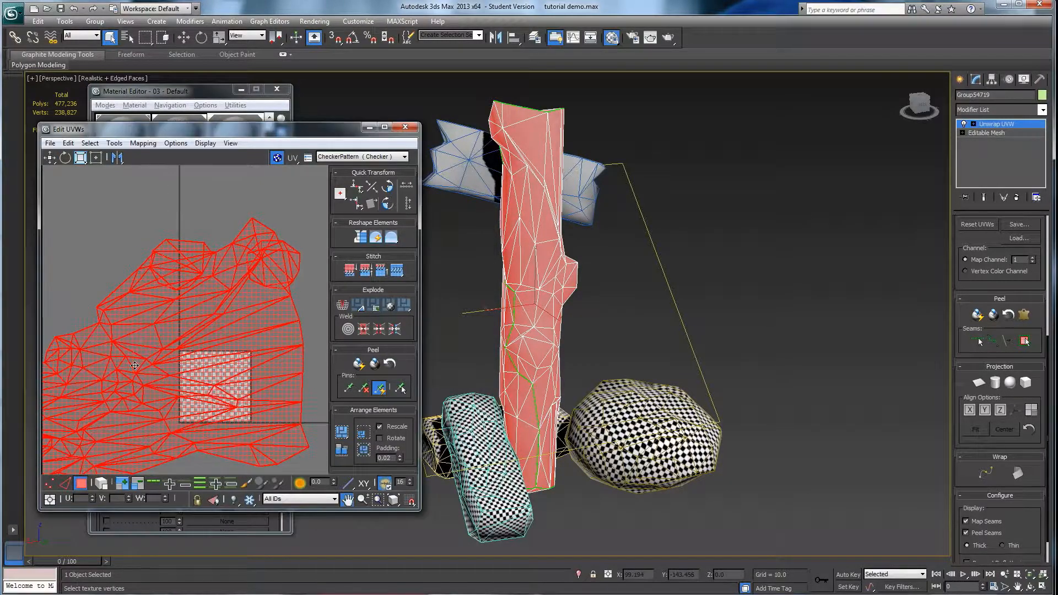
pyautogui.moveTo(134, 365); pyautogui.dragTo(173, 385, button='middle')
pyautogui.scroll(-1, 173, 385)
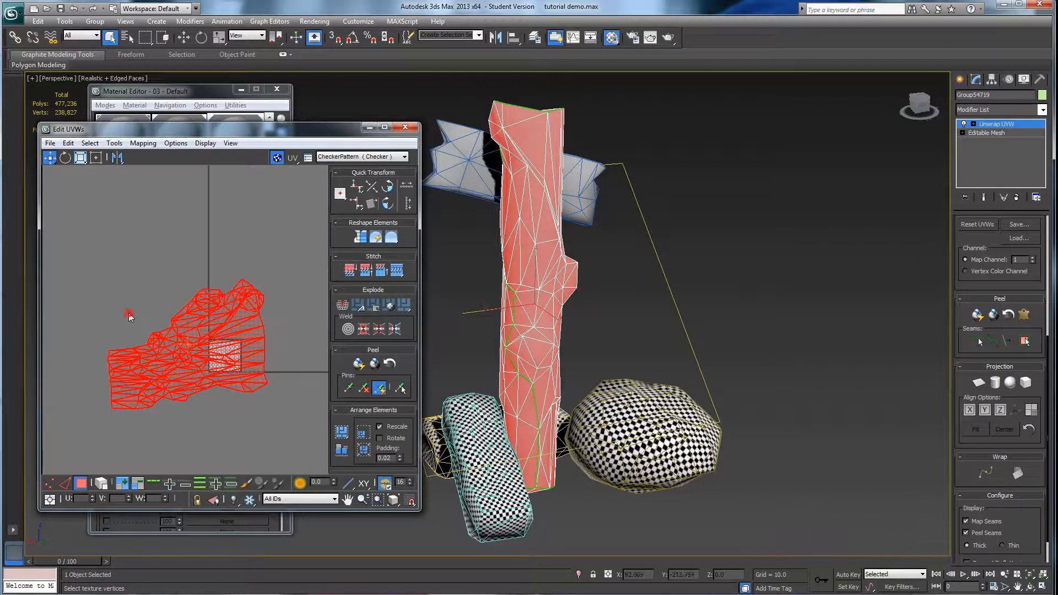
# Step: Turn on element selection for the UVs and move the post's side shell down, clear of the two end-cap shells
pyautogui.click(172, 345)
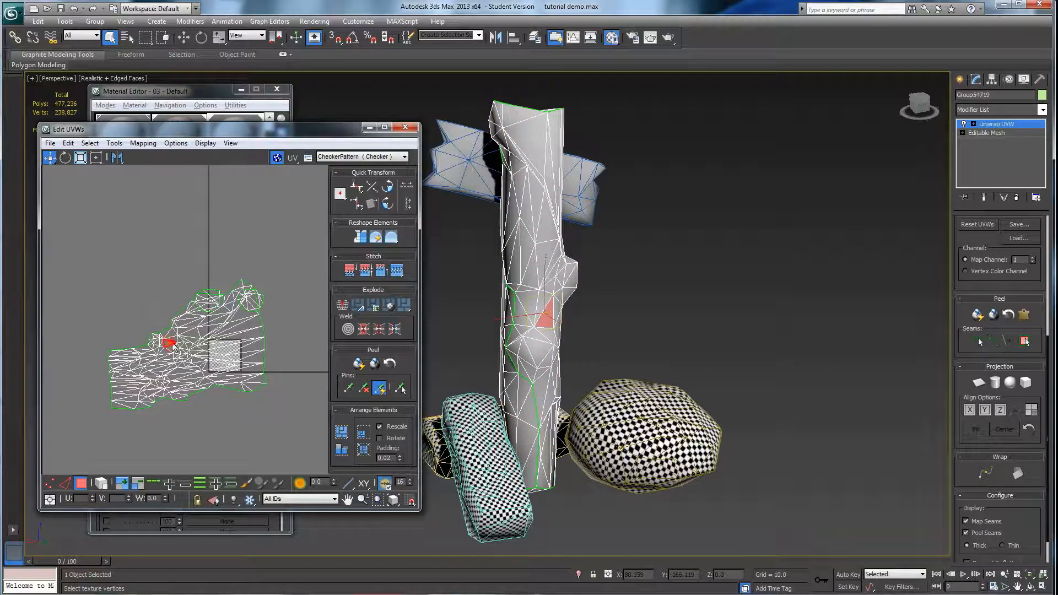
pyautogui.click(101, 483)
pyautogui.click(165, 383)
pyautogui.click(183, 415)
pyautogui.click(101, 483)
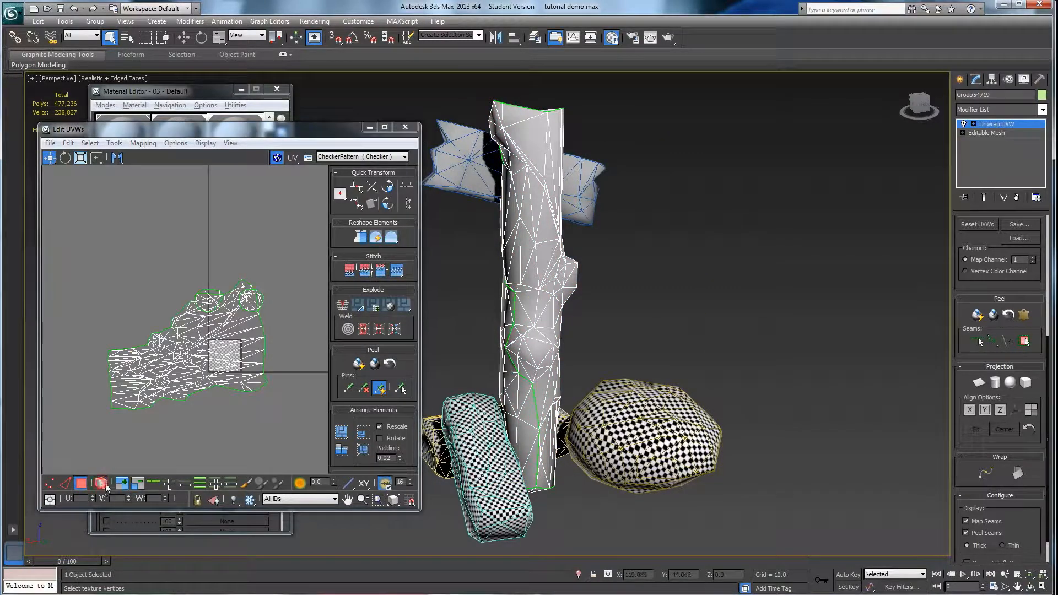
pyautogui.click(179, 376)
pyautogui.click(216, 358)
pyautogui.click(217, 350)
pyautogui.click(101, 483)
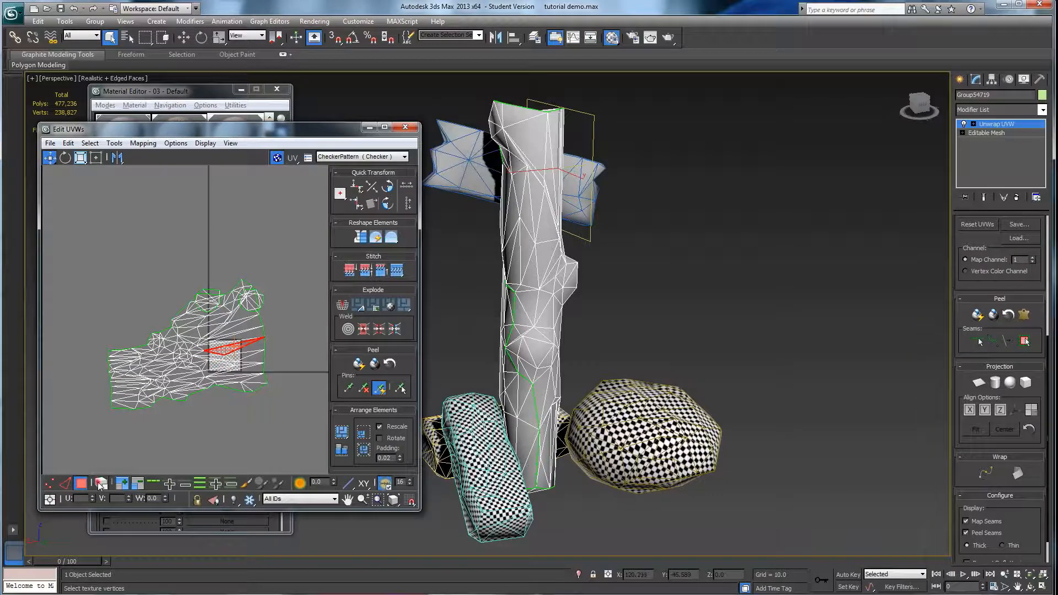
pyautogui.click(186, 373)
pyautogui.moveTo(174, 360); pyautogui.dragTo(175, 394)
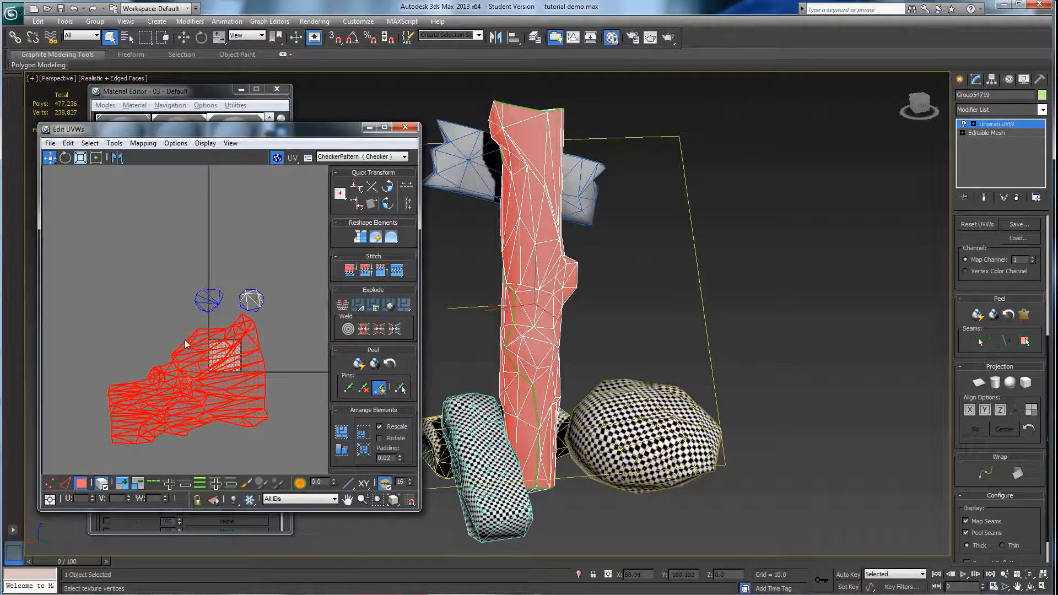
# Step: Select the two end-cap shells and examine which faces of the post they cover
pyautogui.click(128, 330)
pyautogui.moveTo(176, 257); pyautogui.dragTo(279, 306)
pyautogui.keyDown('alt'); pyautogui.moveTo(521, 264); pyautogui.dragTo(592, 327, button='middle'); pyautogui.keyUp('alt')
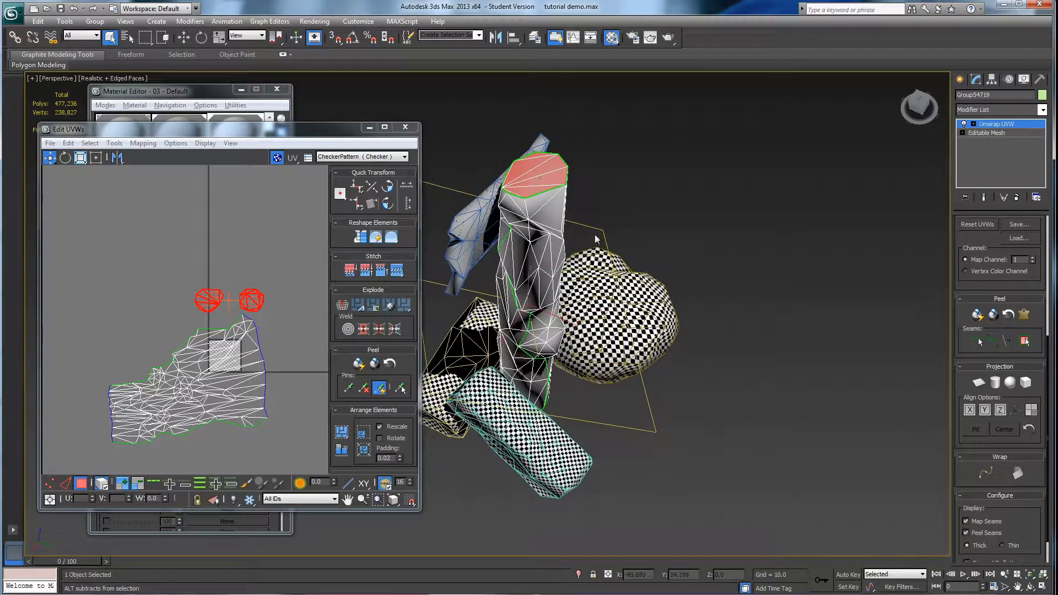
pyautogui.keyDown('alt'); pyautogui.moveTo(542, 188); pyautogui.dragTo(565, 547, button='middle'); pyautogui.keyUp('alt')
pyautogui.keyDown('alt'); pyautogui.moveTo(552, 287); pyautogui.dragTo(510, 344, button='middle'); pyautogui.keyUp('alt')
pyautogui.keyDown('alt'); pyautogui.moveTo(528, 190); pyautogui.dragTo(513, 161, button='middle'); pyautogui.keyUp('alt')
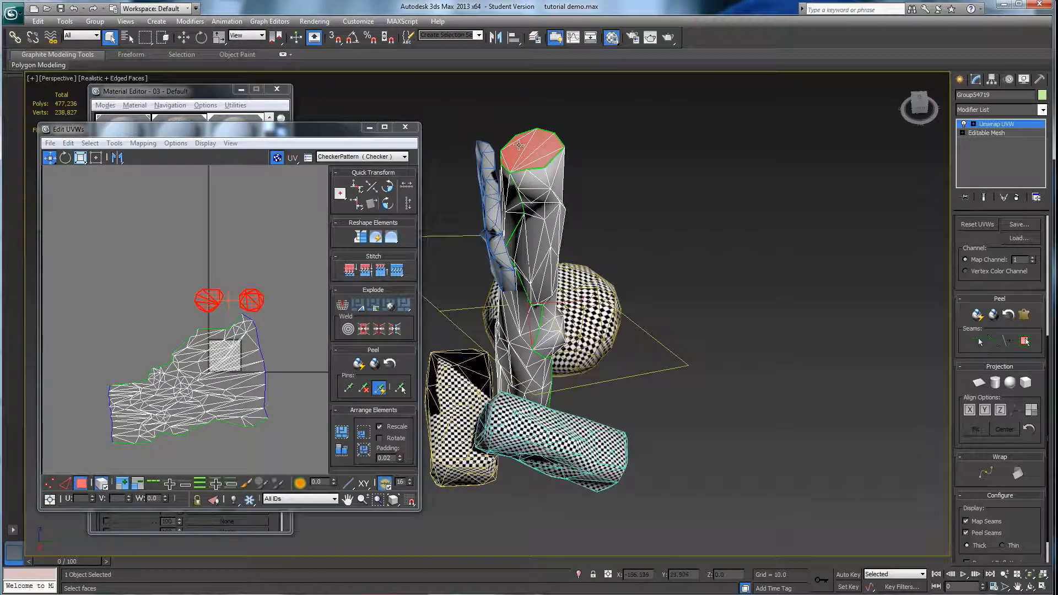
pyautogui.keyDown('alt'); pyautogui.moveTo(565, 165); pyautogui.dragTo(578, 269, button='middle'); pyautogui.keyUp('alt')
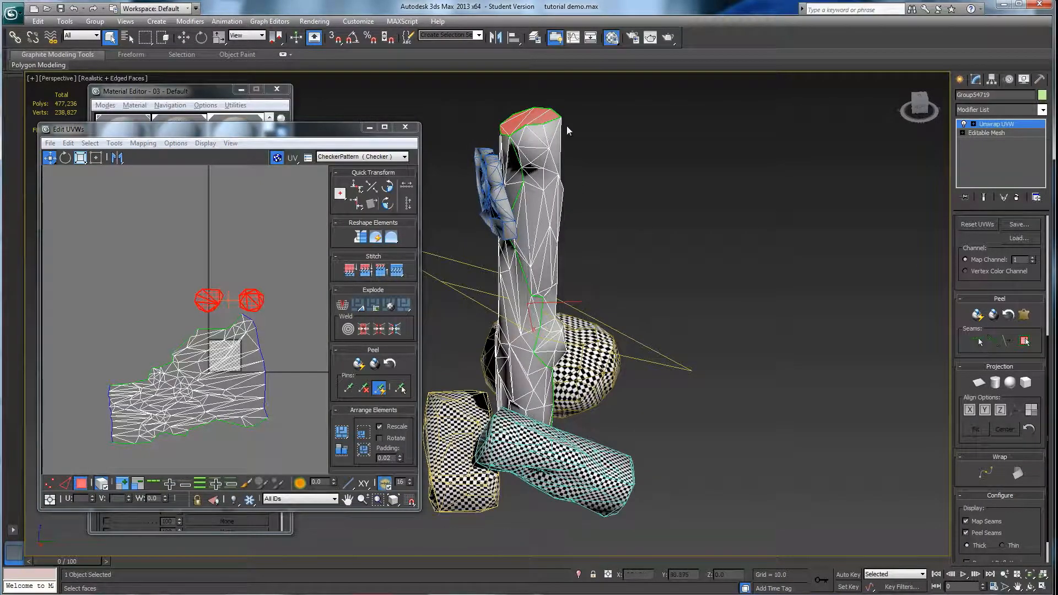
pyautogui.keyDown('alt'); pyautogui.moveTo(537, 223); pyautogui.dragTo(556, 151, button='middle'); pyautogui.keyUp('alt')
pyautogui.moveTo(212, 342); pyautogui.dragTo(178, 289, button='middle')
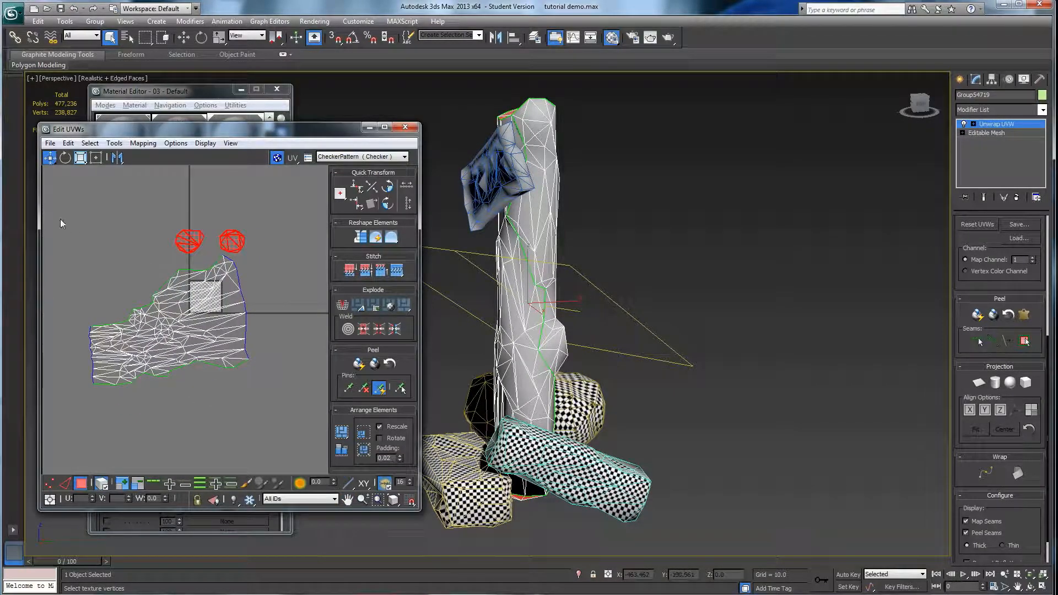
# Step: Apply the checker material to the post, hide the viewport's edged faces and bring the Edit UVWs window forward
pyautogui.click(156, 102)
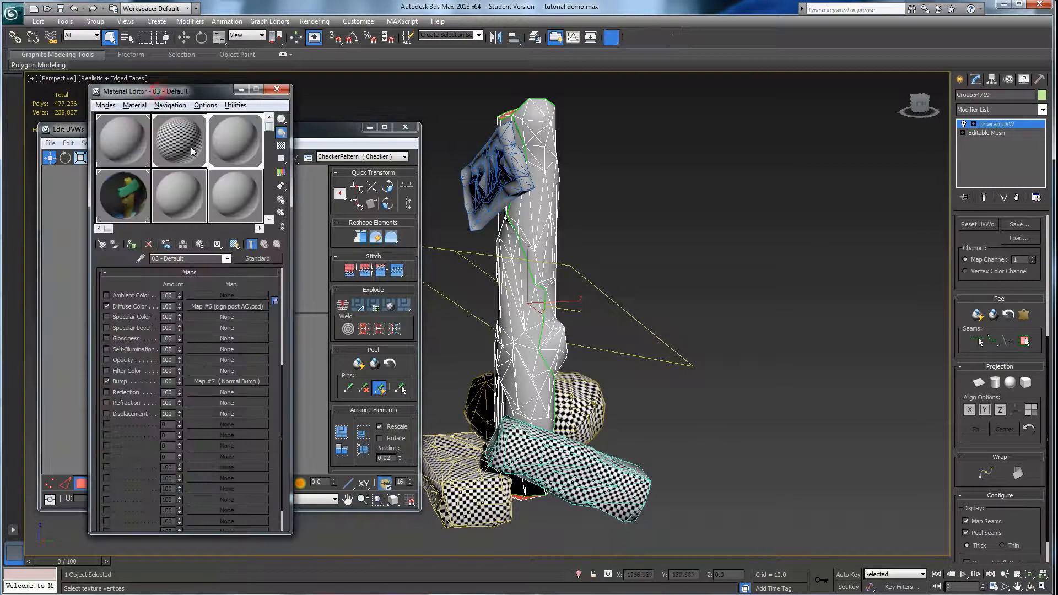
pyautogui.moveTo(192, 145); pyautogui.dragTo(535, 240)
pyautogui.keyDown('alt'); pyautogui.moveTo(538, 300); pyautogui.dragTo(561, 313, button='middle'); pyautogui.keyUp('alt')
pyautogui.press('F4')
pyautogui.click(325, 131)
pyautogui.click(237, 134)
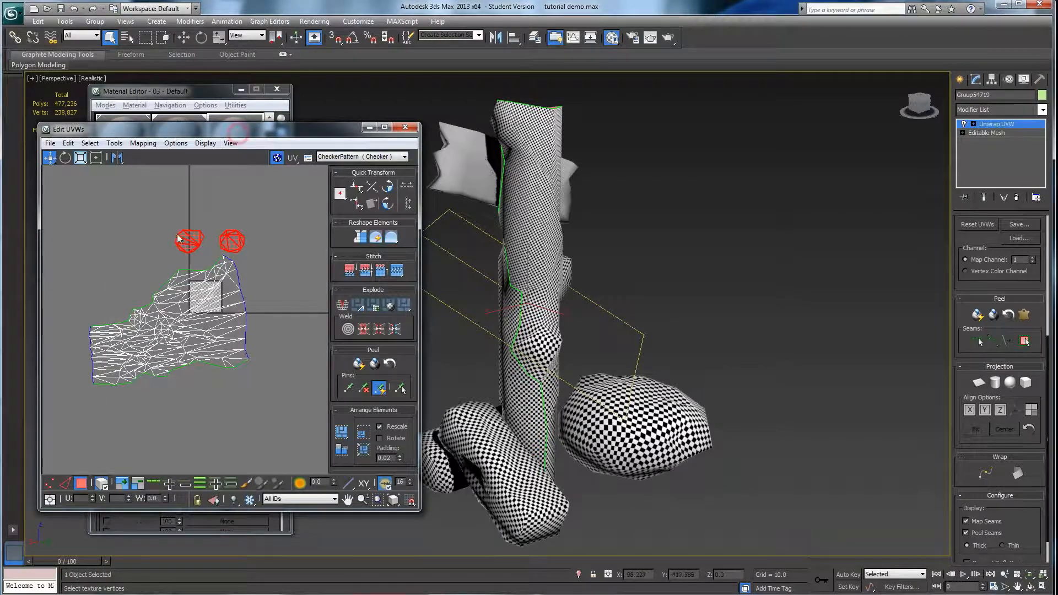
# Step: Select all of the post's UV shells and relax them by face angles with 100 iterations and an amount of 0.1
pyautogui.hotkey('ctrl', 'a')
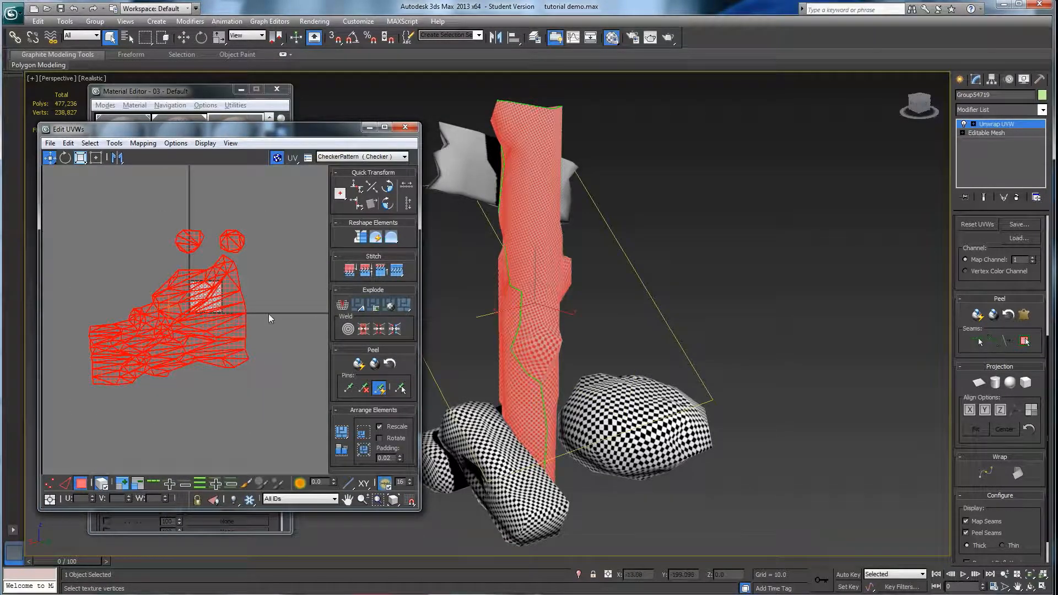
pyautogui.click(392, 241)
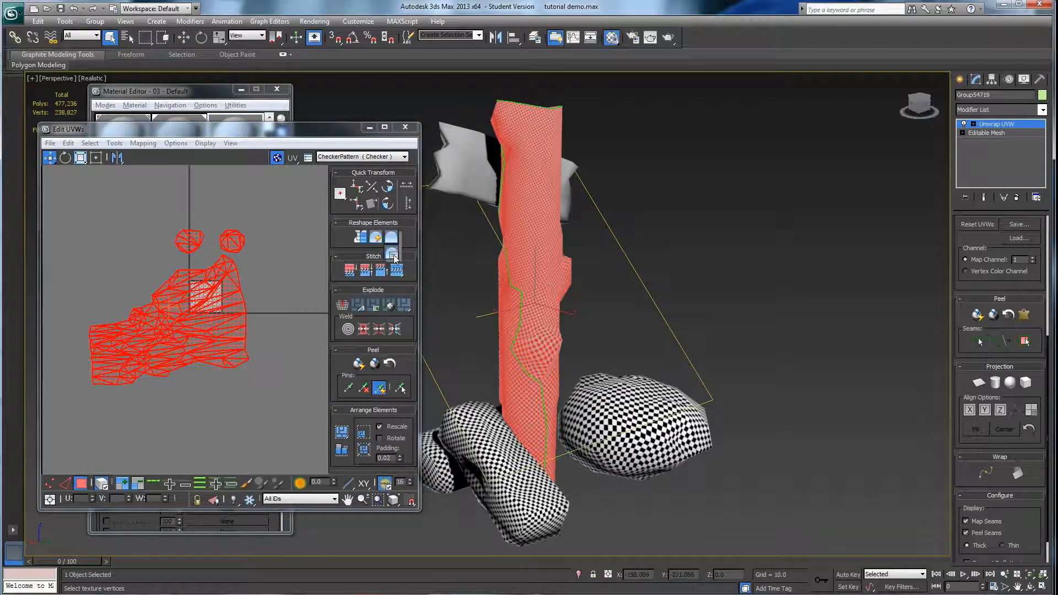
pyautogui.click(392, 254)
pyautogui.click(118, 174)
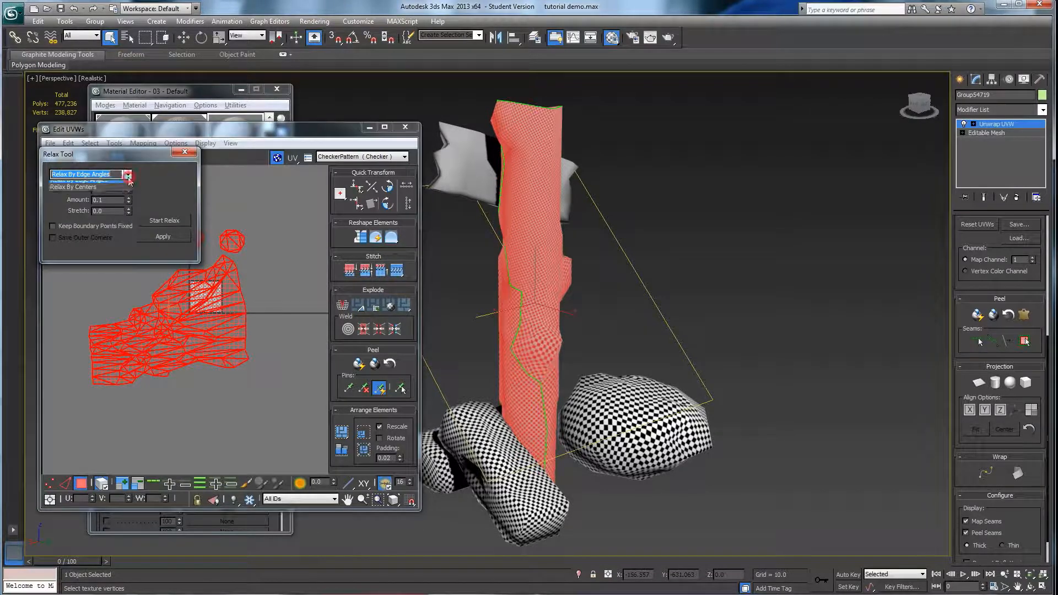
pyautogui.click(88, 185)
pyautogui.click(161, 219)
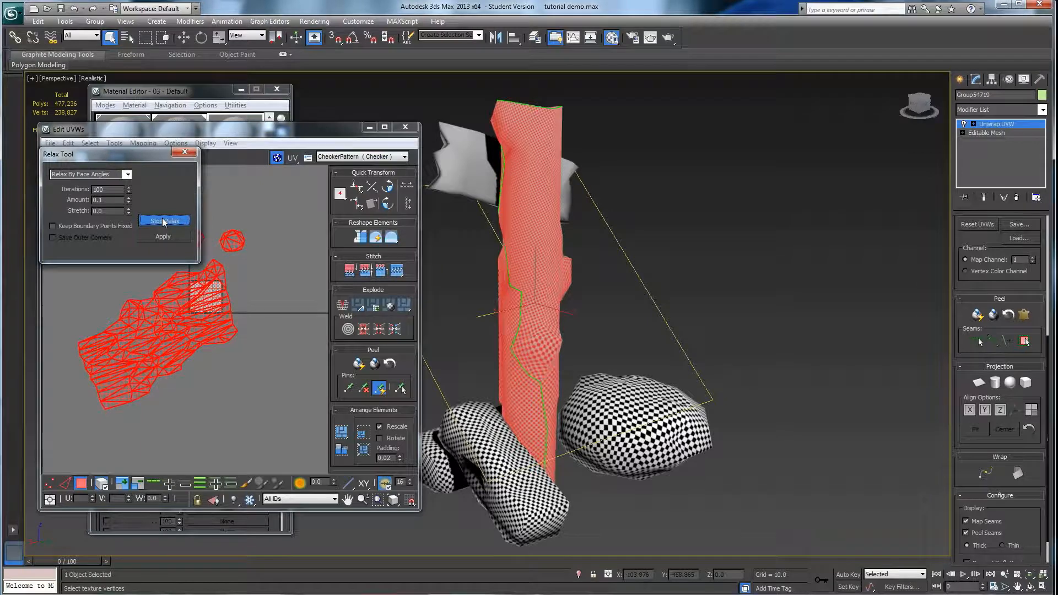
pyautogui.click(163, 221)
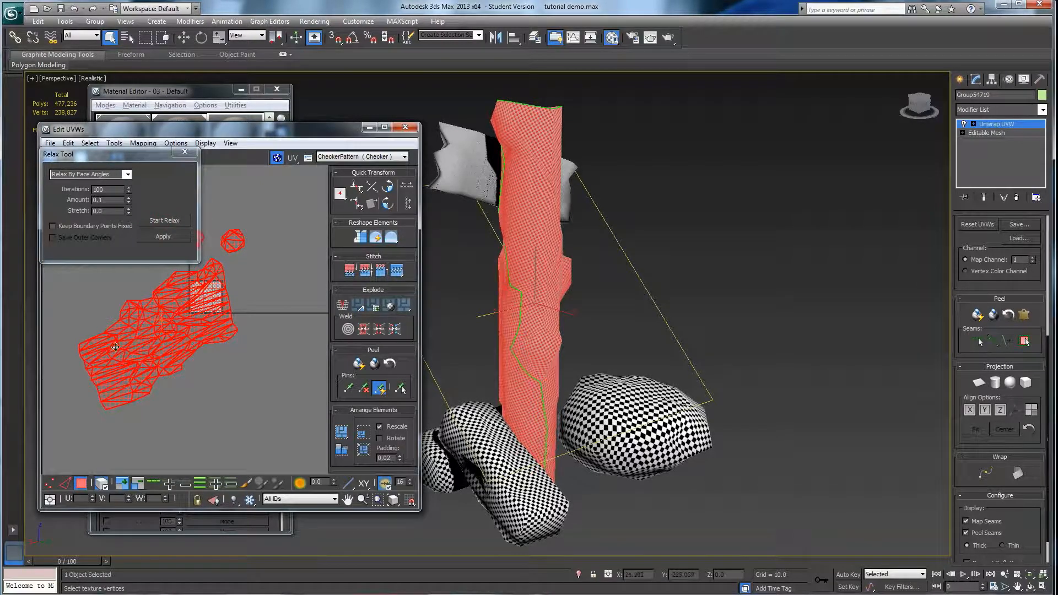
# Step: Clear the face selection and examine the checker pattern around the whole post for stretching and visible seams
pyautogui.moveTo(558, 288)
pyautogui.keyDown('alt'); pyautogui.mouseDown(button='middle')
pyautogui.moveTo(595, 290)
pyautogui.moveTo(563, 292)
pyautogui.mouseUp(button='middle'); pyautogui.keyUp('alt')
pyautogui.click(670, 231)
pyautogui.keyDown('alt'); pyautogui.moveTo(540, 407); pyautogui.dragTo(533, 331, button='middle'); pyautogui.keyUp('alt')
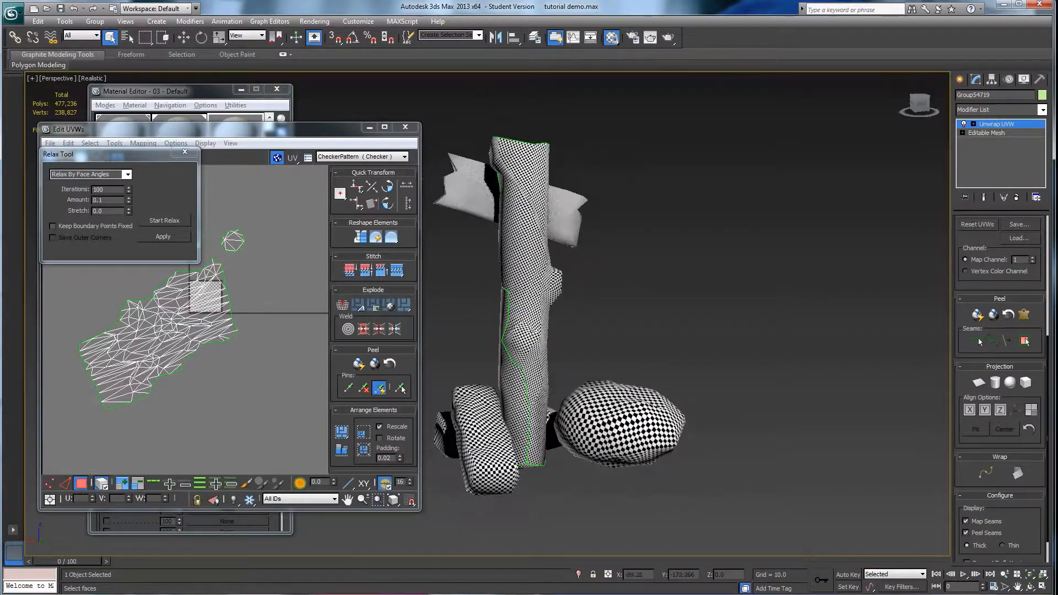
pyautogui.scroll(4, 535, 314)
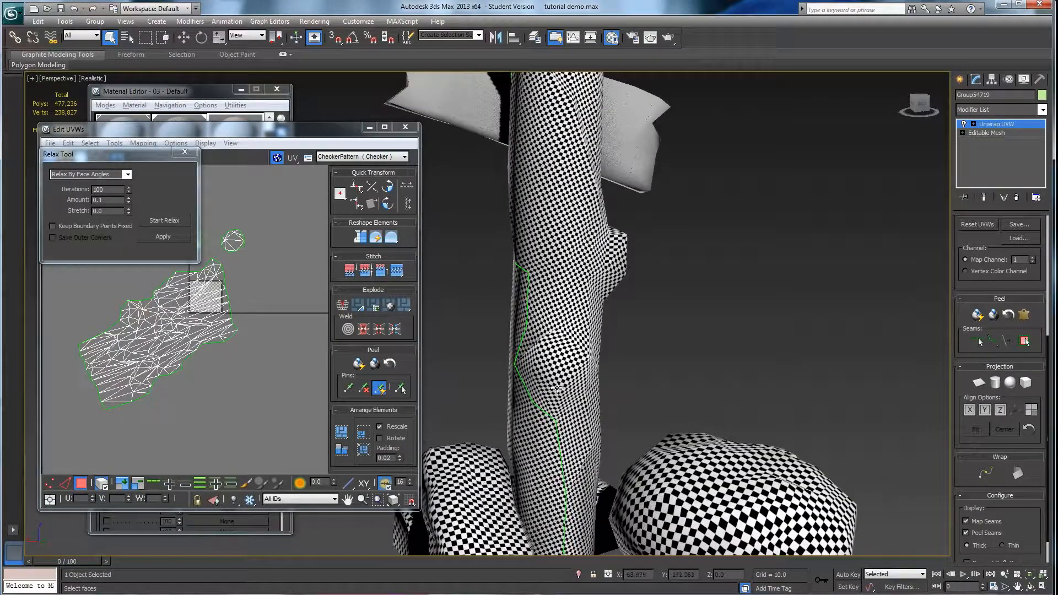
pyautogui.keyDown('alt'); pyautogui.moveTo(567, 413); pyautogui.dragTo(452, 80, button='middle'); pyautogui.keyUp('alt')
pyautogui.scroll(-1, 444, 176)
pyautogui.keyDown('alt'); pyautogui.moveTo(575, 330); pyautogui.dragTo(600, 369, button='middle'); pyautogui.keyUp('alt')
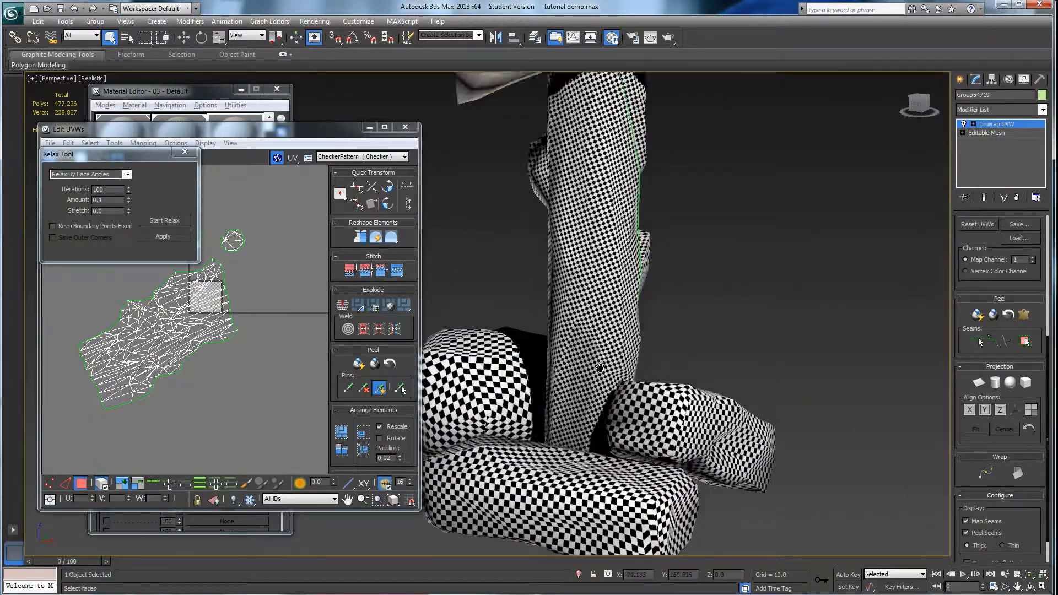
pyautogui.scroll(-3, 600, 368)
pyautogui.moveTo(628, 204); pyautogui.dragTo(616, 272, button='middle')
pyautogui.moveTo(234, 348); pyautogui.dragTo(269, 403, button='middle')
pyautogui.scroll(-2, 183, 354)
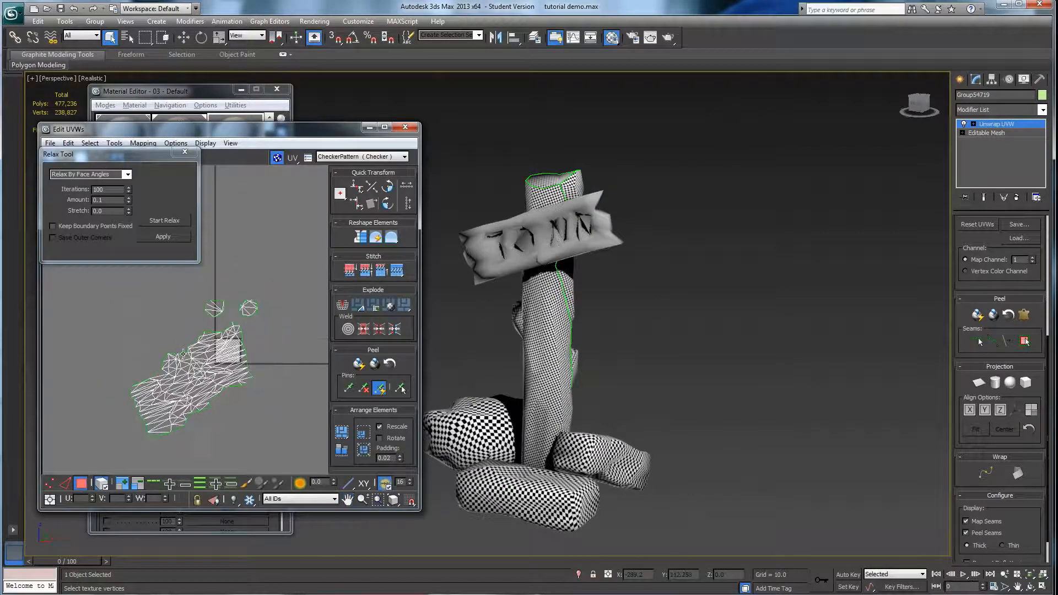
# Step: Close the Relax Tool and rotate the post's side shell until it stands roughly upright
pyautogui.click(183, 380)
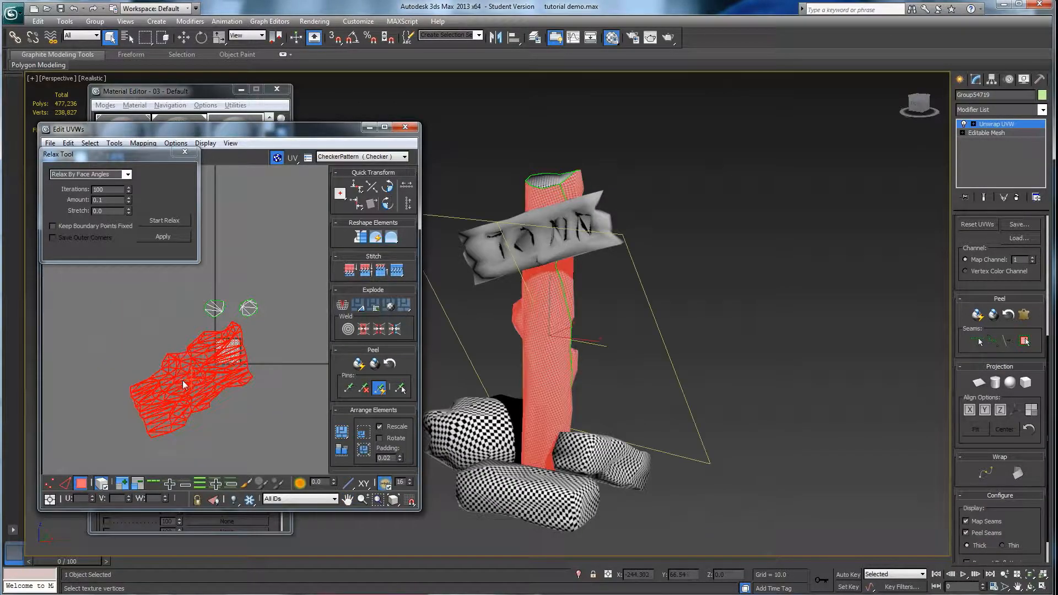
pyautogui.click(184, 152)
pyautogui.moveTo(216, 355); pyautogui.dragTo(166, 324)
# Step: Stack the two end-cap shells beside the side shell and move all the post's shells above the checker tile's lower edge
pyautogui.click(248, 310)
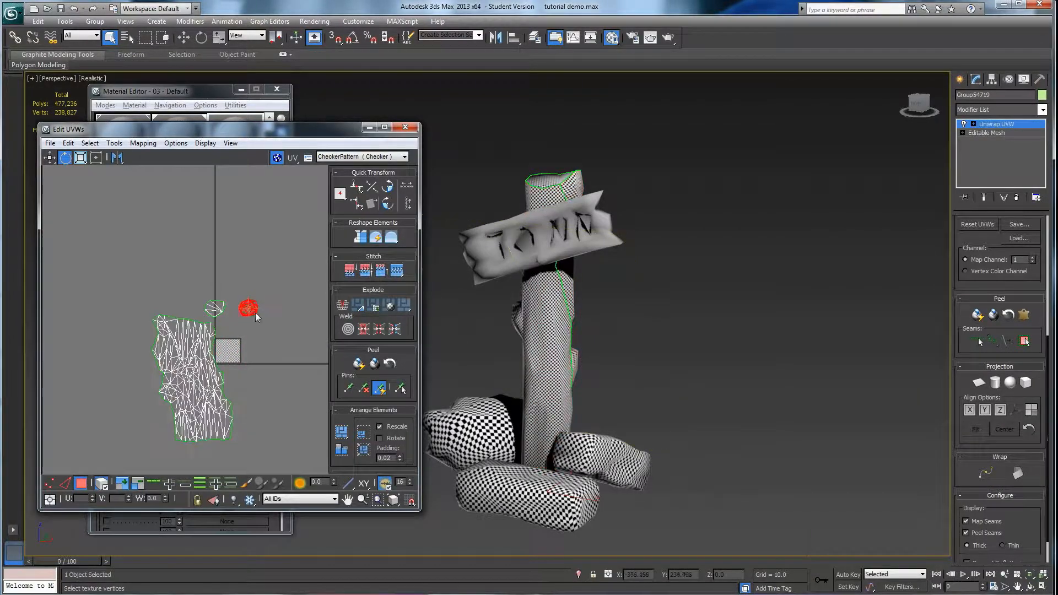
pyautogui.press('w')
pyautogui.moveTo(248, 308); pyautogui.dragTo(229, 332)
pyautogui.moveTo(120, 281); pyautogui.dragTo(254, 453)
pyautogui.moveTo(201, 386); pyautogui.dragTo(186, 271)
pyautogui.click(259, 329)
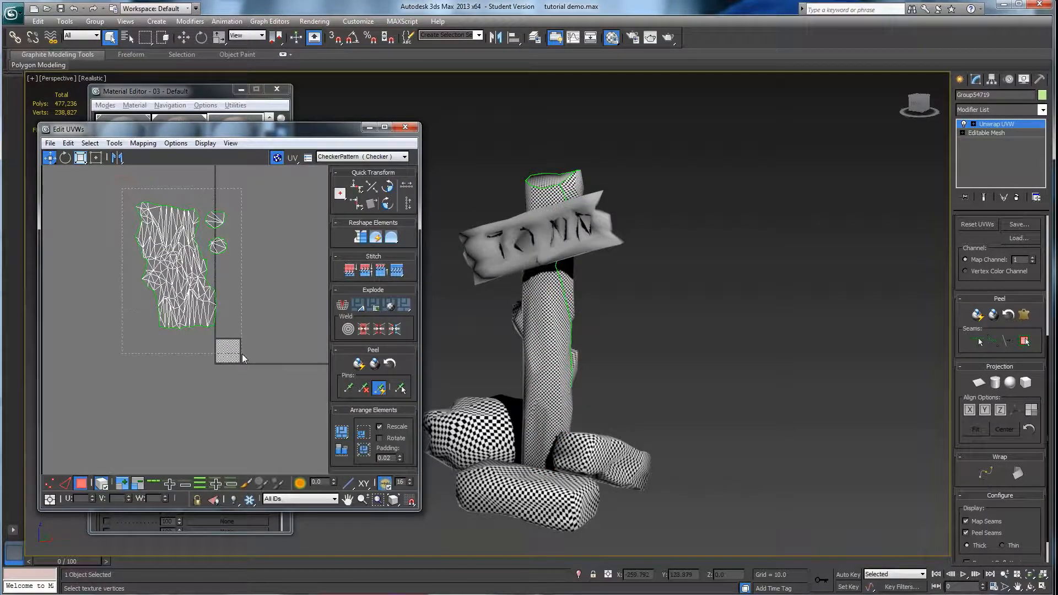
pyautogui.click(198, 267)
pyautogui.click(221, 263)
pyautogui.moveTo(263, 342); pyautogui.dragTo(218, 323, button='middle')
pyautogui.scroll(-2, 215, 329)
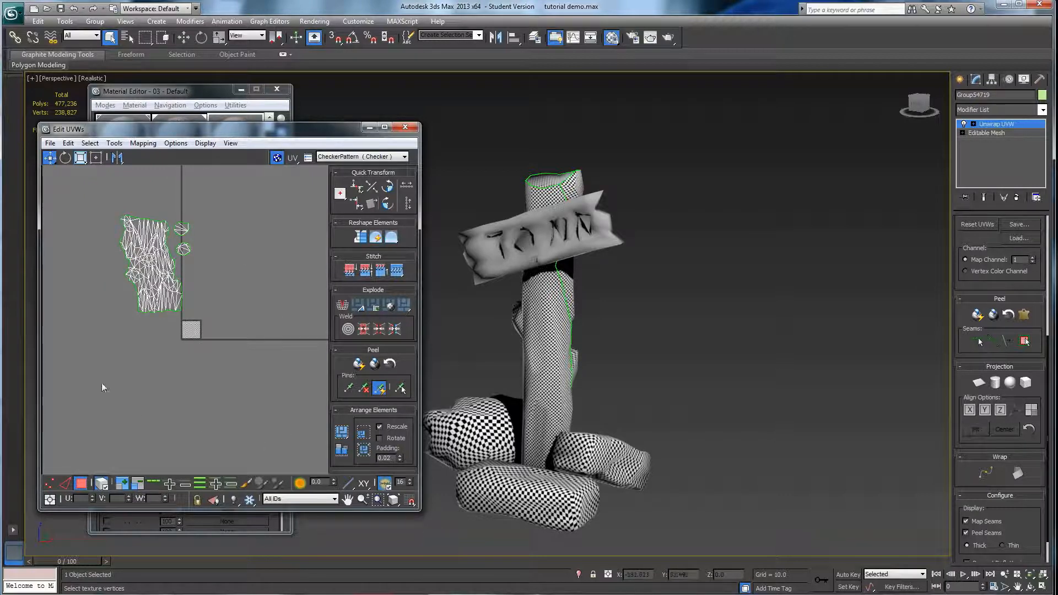
# Step: Leave the post's Unwrap UVW editing, close its Edit UVWs window and deselect the post
pyautogui.click(477, 250)
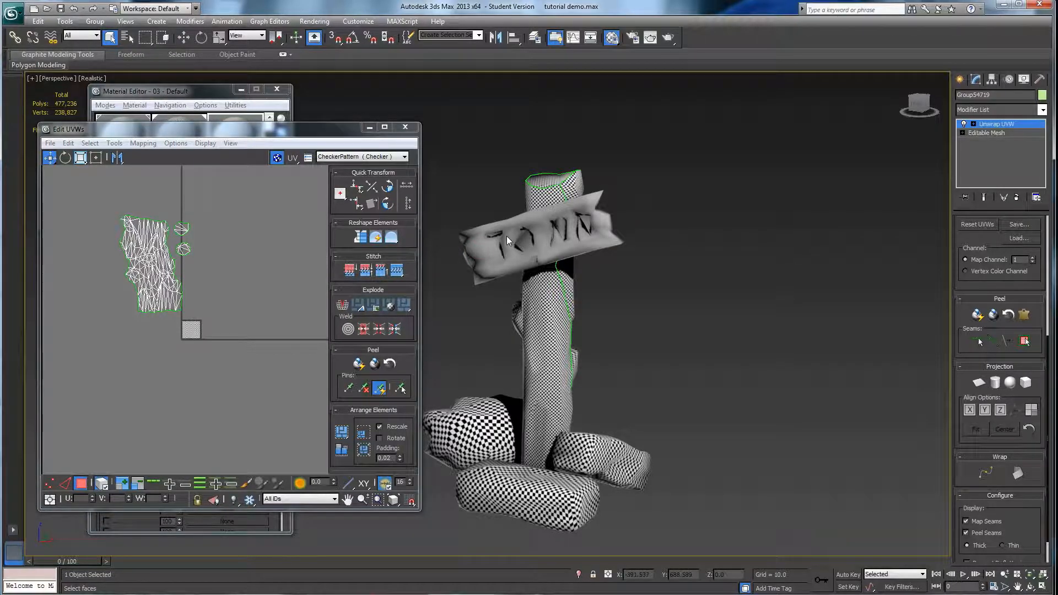
pyautogui.click(995, 124)
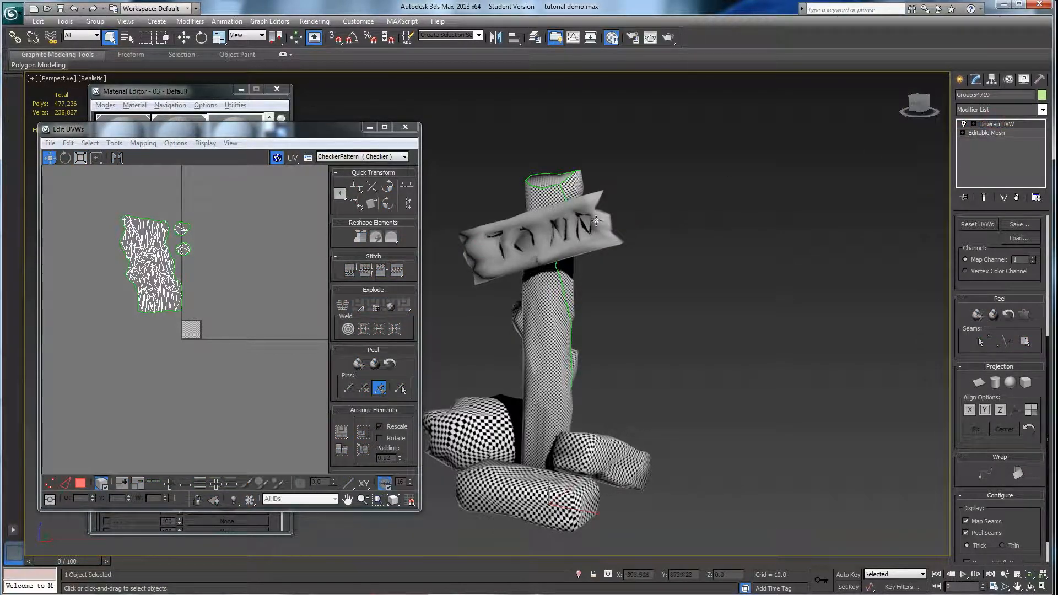
pyautogui.click(405, 127)
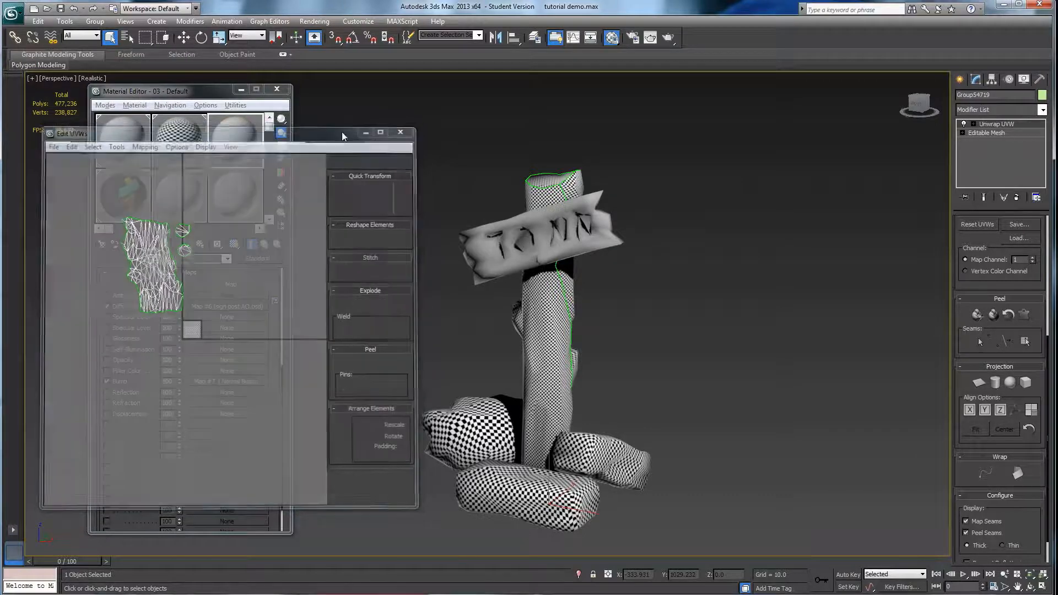
pyautogui.click(341, 132)
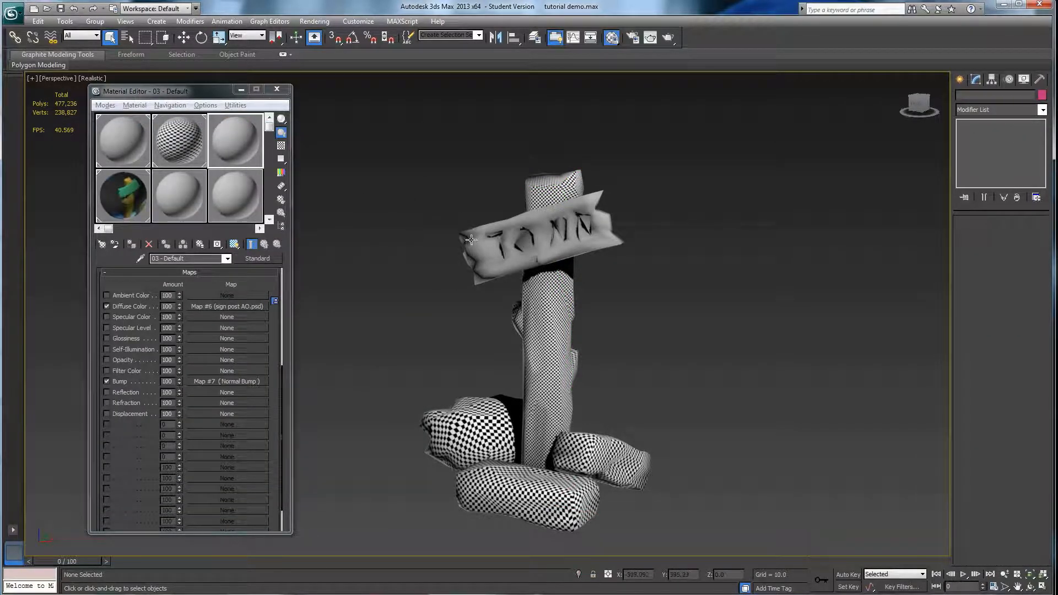
# Step: Add an Unwrap UVW modifier to the TOWN sign board and apply the checker material to it
pyautogui.click(478, 249)
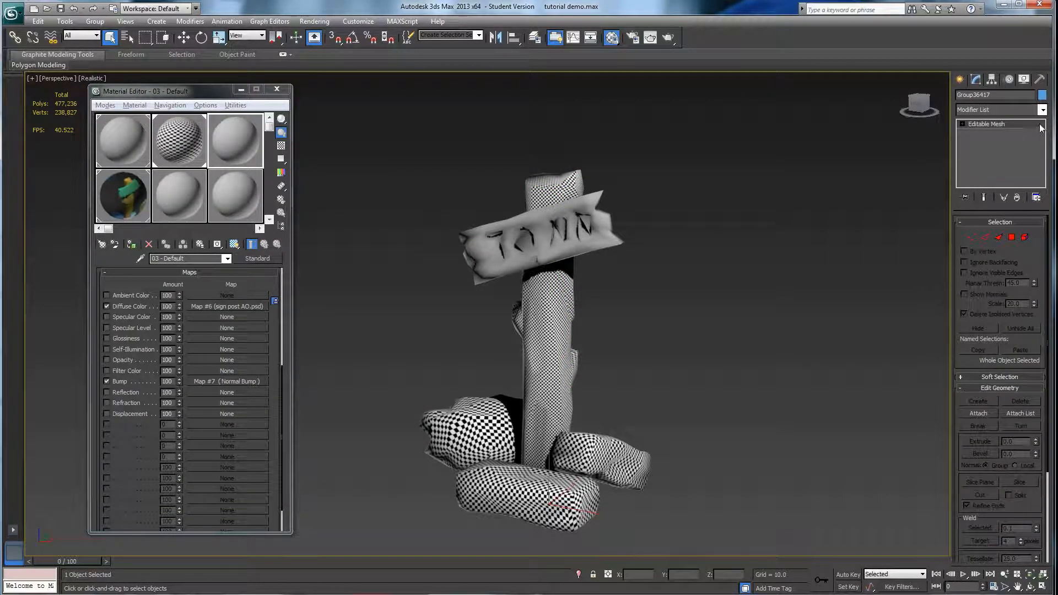
pyautogui.click(1042, 110)
pyautogui.press('u')
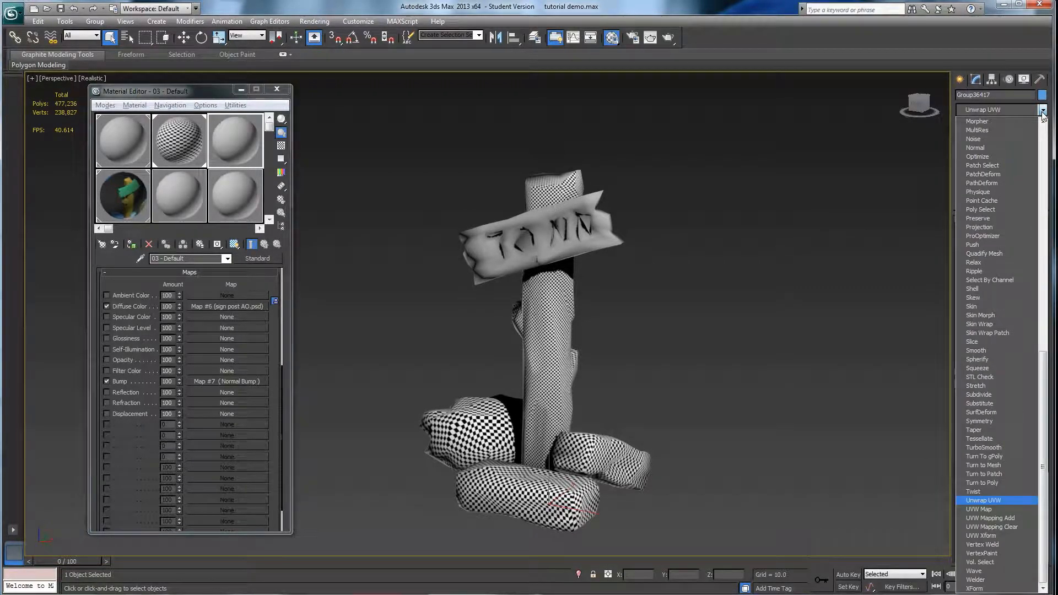
pyautogui.press('Return')
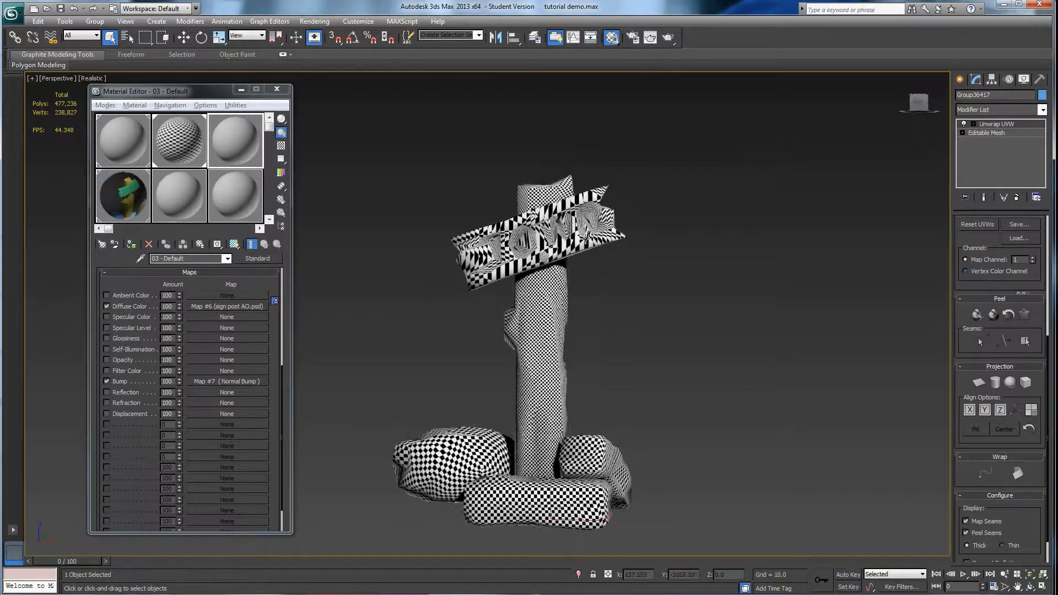
pyautogui.scroll(10, 556, 242)
pyautogui.moveTo(557, 242); pyautogui.dragTo(642, 339, button='middle')
pyautogui.scroll(-5, 600, 351)
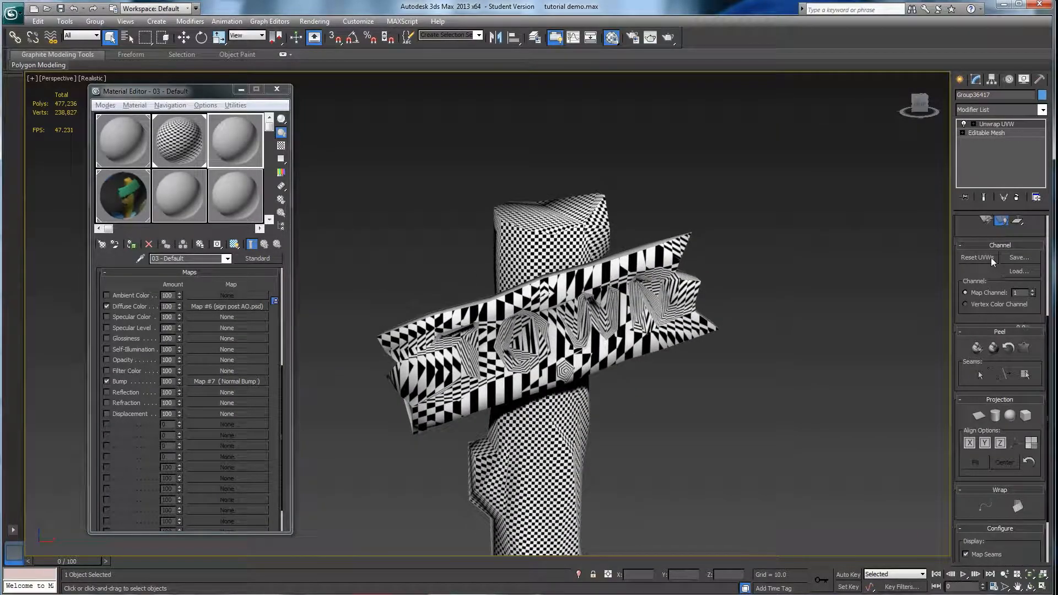
# Step: Open the UV editor for the sign board and switch to polygon selection with the board's back in view
pyautogui.moveTo(989, 274); pyautogui.dragTo(989, 427)
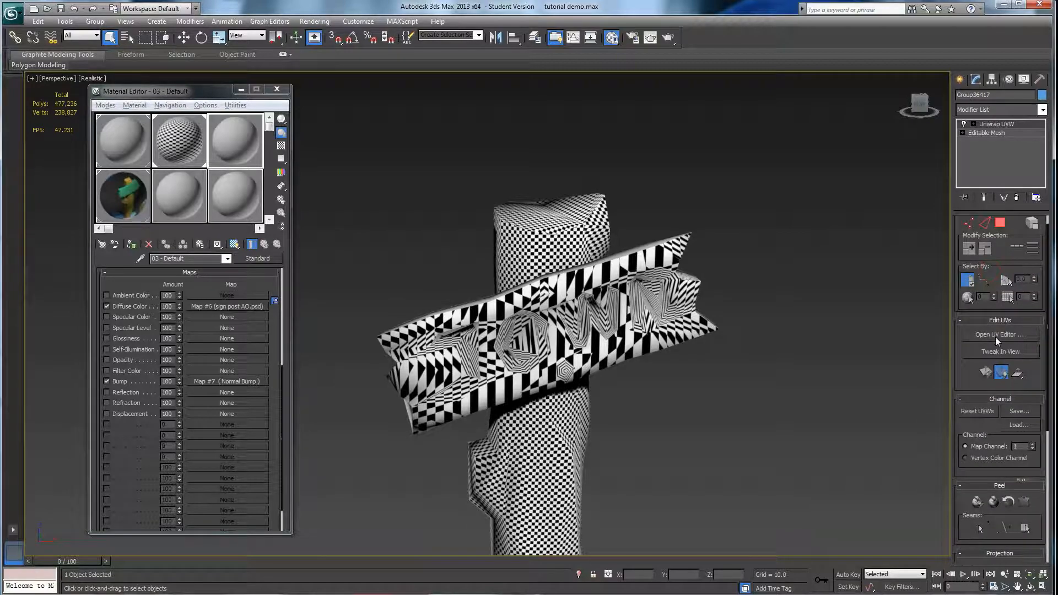
pyautogui.click(1000, 335)
pyautogui.scroll(-4, 225, 249)
pyautogui.moveTo(166, 294); pyautogui.dragTo(159, 252, button='middle')
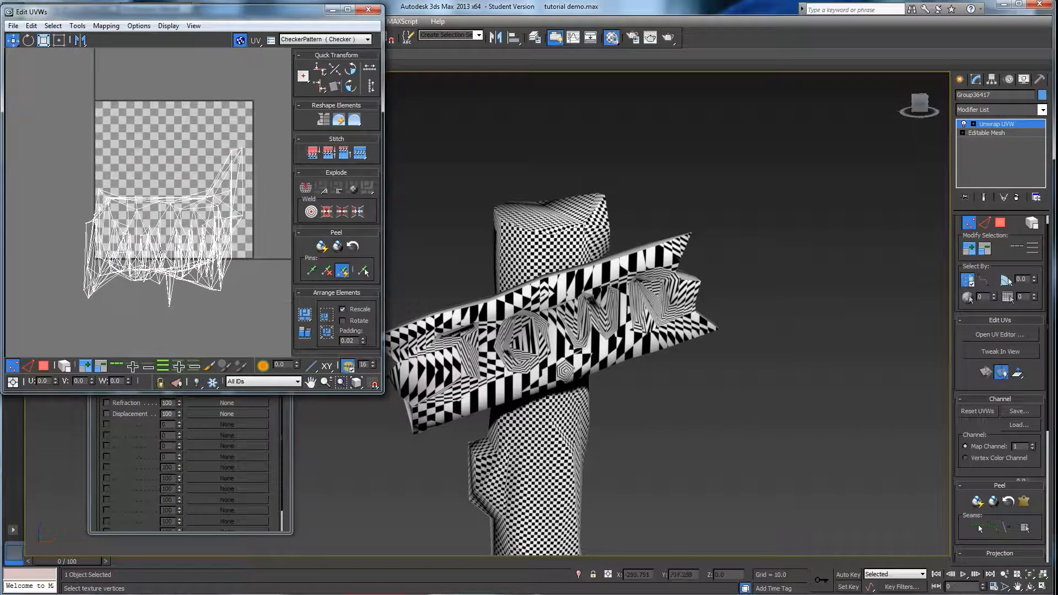
pyautogui.keyDown('alt'); pyautogui.moveTo(512, 340); pyautogui.dragTo(716, 331, button='middle'); pyautogui.keyUp('alt')
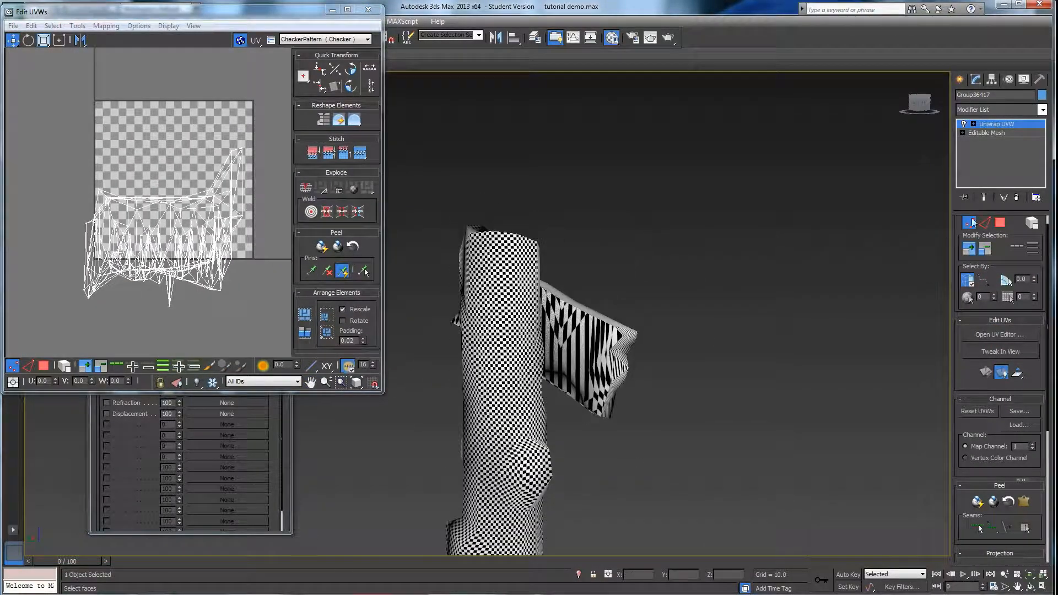
pyautogui.click(1000, 223)
pyautogui.keyDown('alt'); pyautogui.moveTo(630, 368); pyautogui.dragTo(620, 343, button='middle'); pyautogui.keyUp('alt')
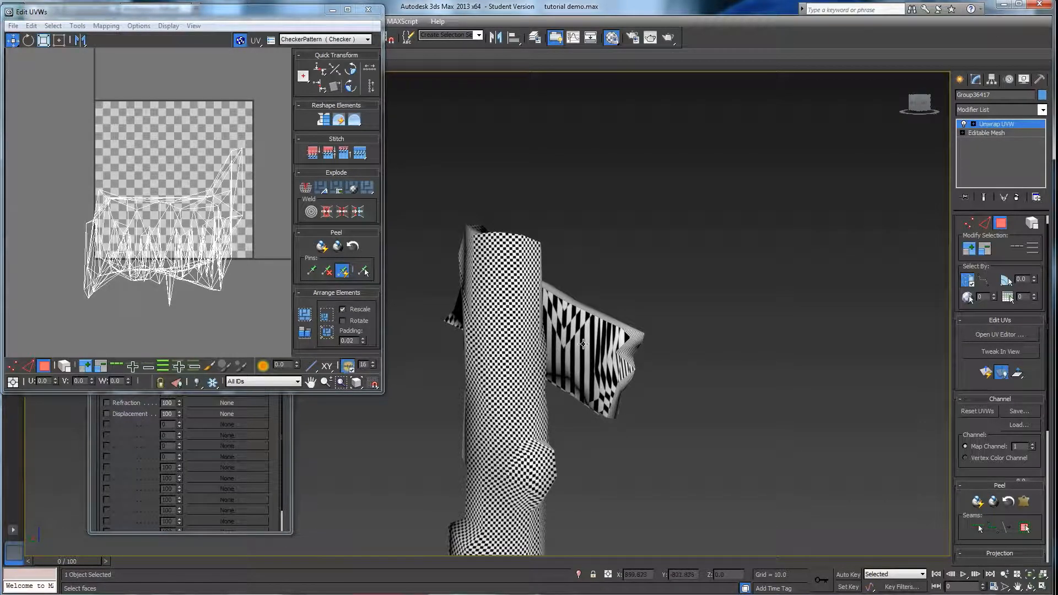
pyautogui.click(602, 342)
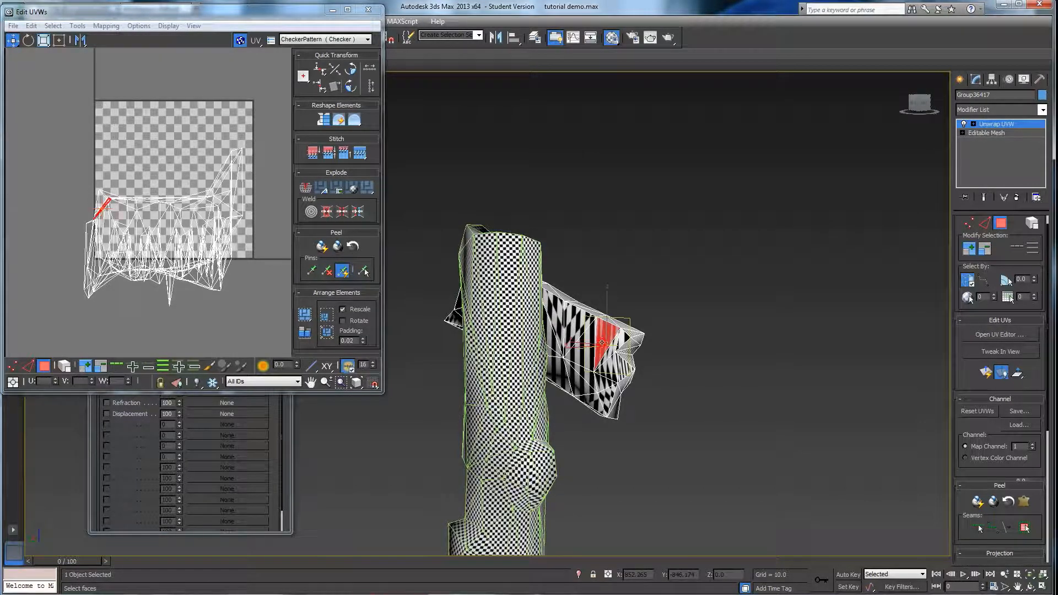
pyautogui.keyDown('ctrl'); pyautogui.click(583, 344); pyautogui.keyUp('ctrl')
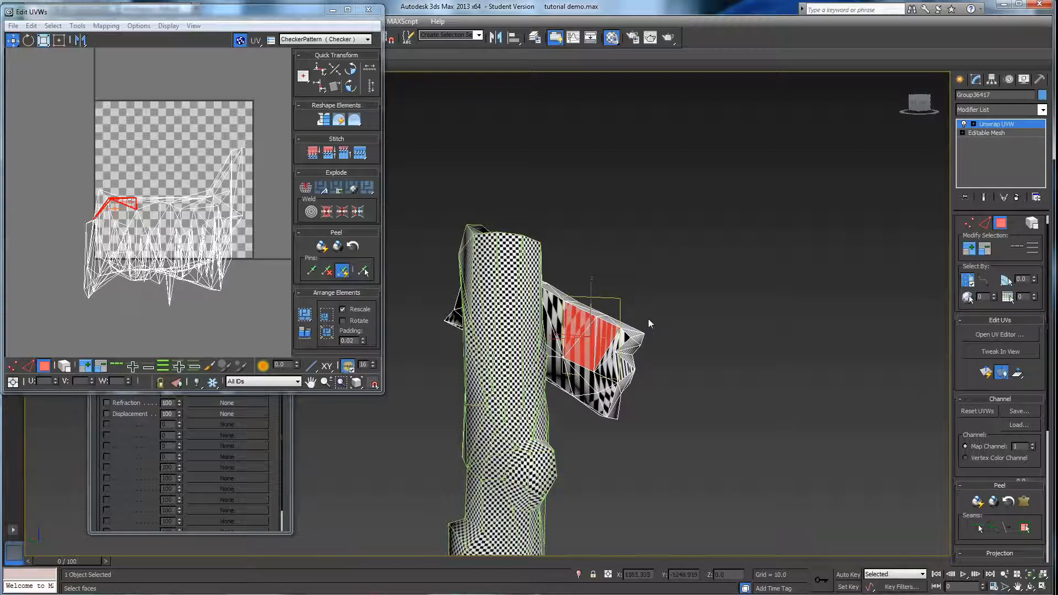
pyautogui.click(648, 319)
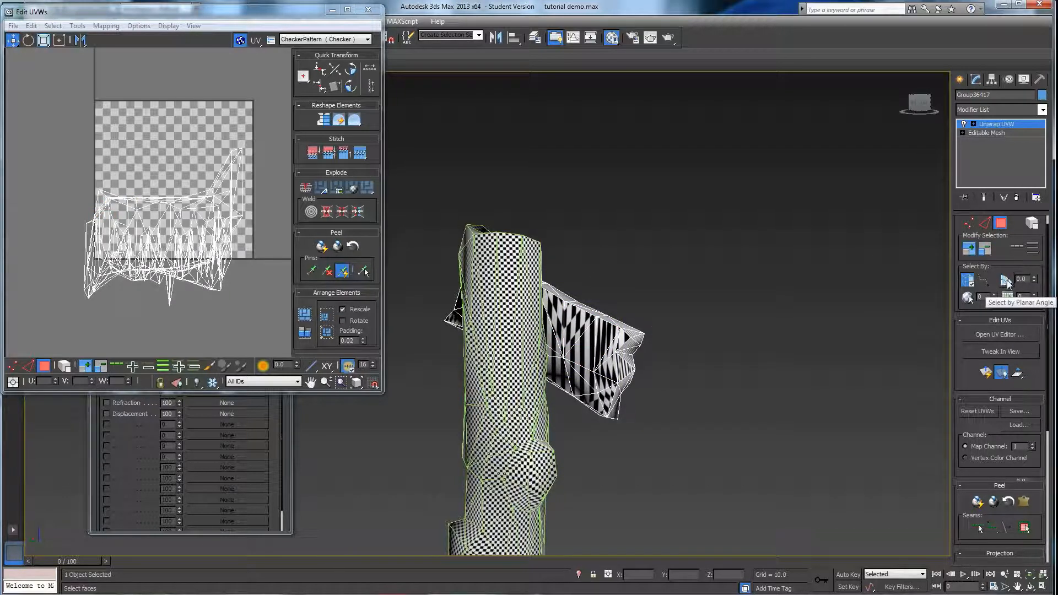
# Step: Try selecting the sign board's back faces with Select by Planar Angle, check the coverage at both ends, and clear the selection
pyautogui.click(1005, 280)
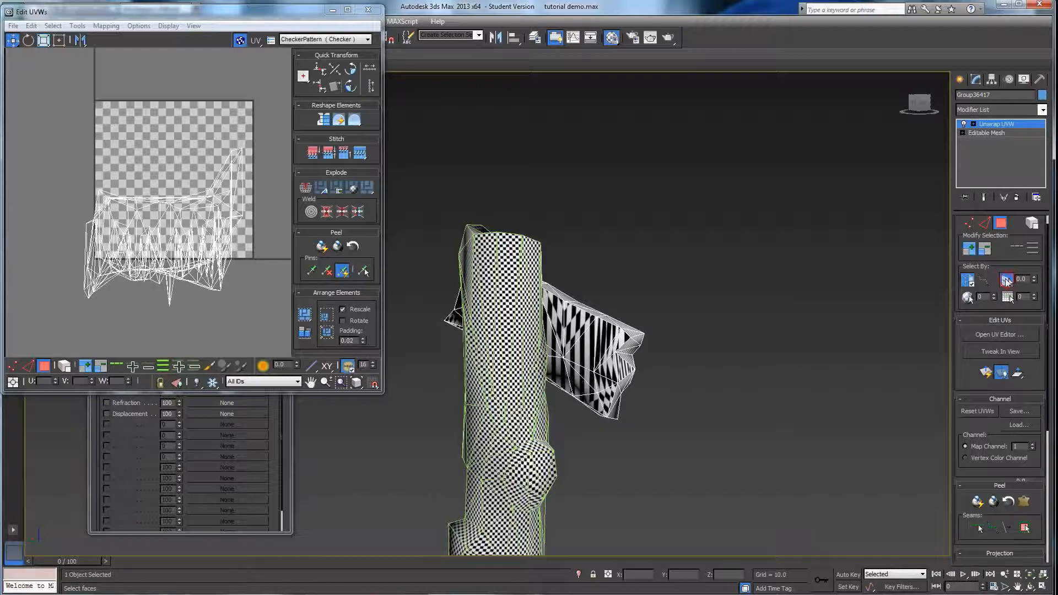
pyautogui.click(597, 343)
pyautogui.keyDown('alt'); pyautogui.moveTo(595, 342); pyautogui.dragTo(818, 309, button='middle'); pyautogui.keyUp('alt')
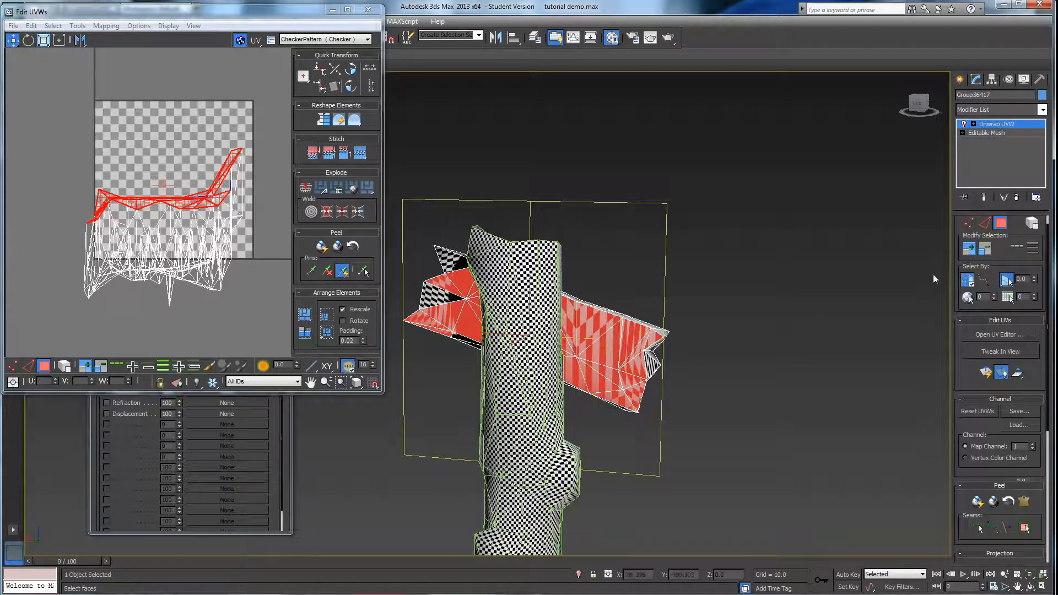
pyautogui.keyDown('alt'); pyautogui.moveTo(419, 324); pyautogui.dragTo(468, 325, button='middle'); pyautogui.keyUp('alt')
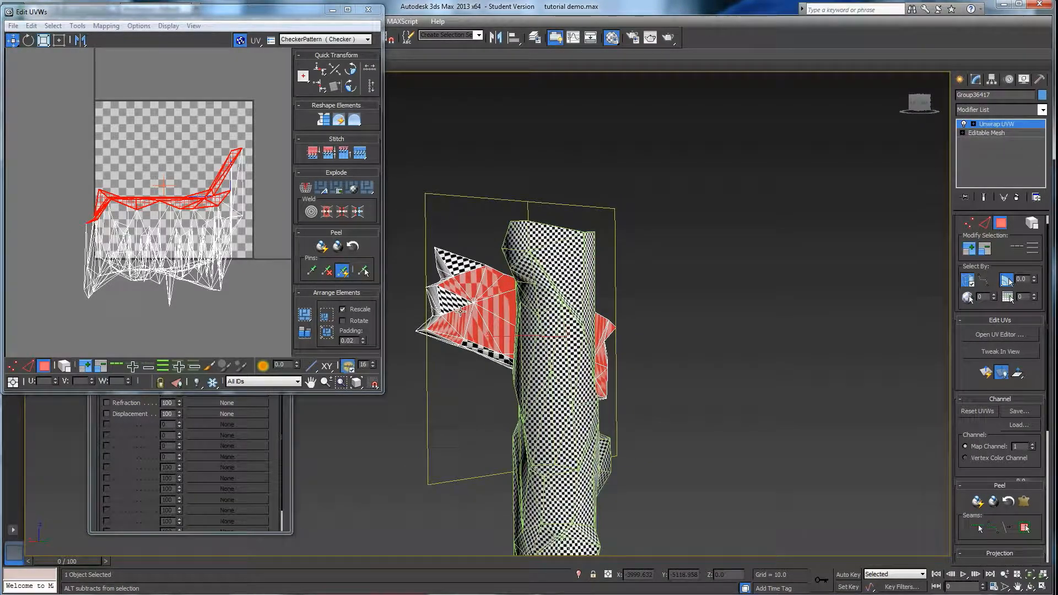
pyautogui.keyDown('alt'); pyautogui.moveTo(478, 311); pyautogui.dragTo(513, 331, button='middle'); pyautogui.keyUp('alt')
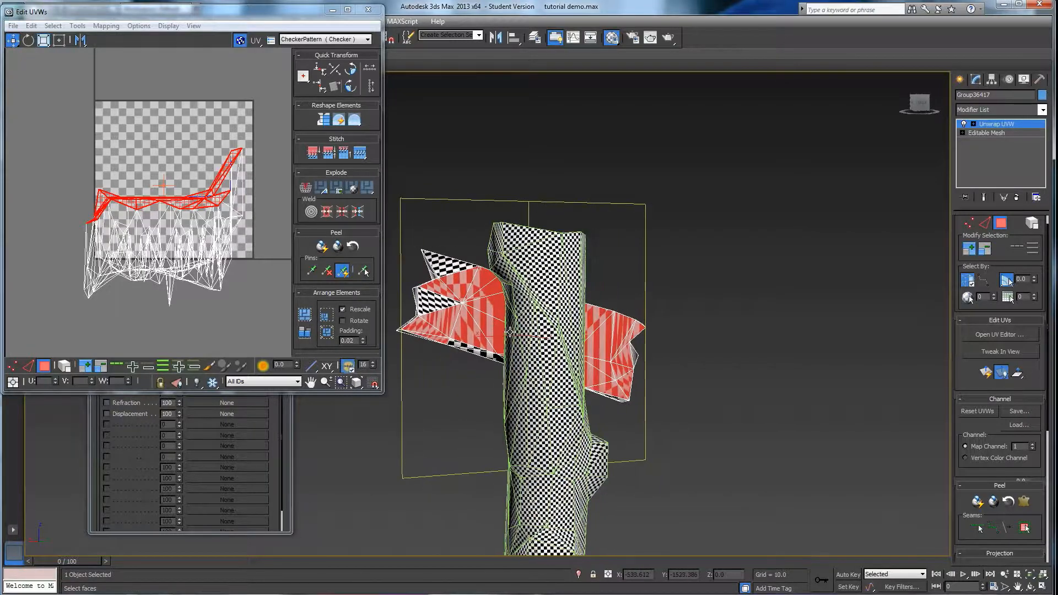
pyautogui.click(552, 329)
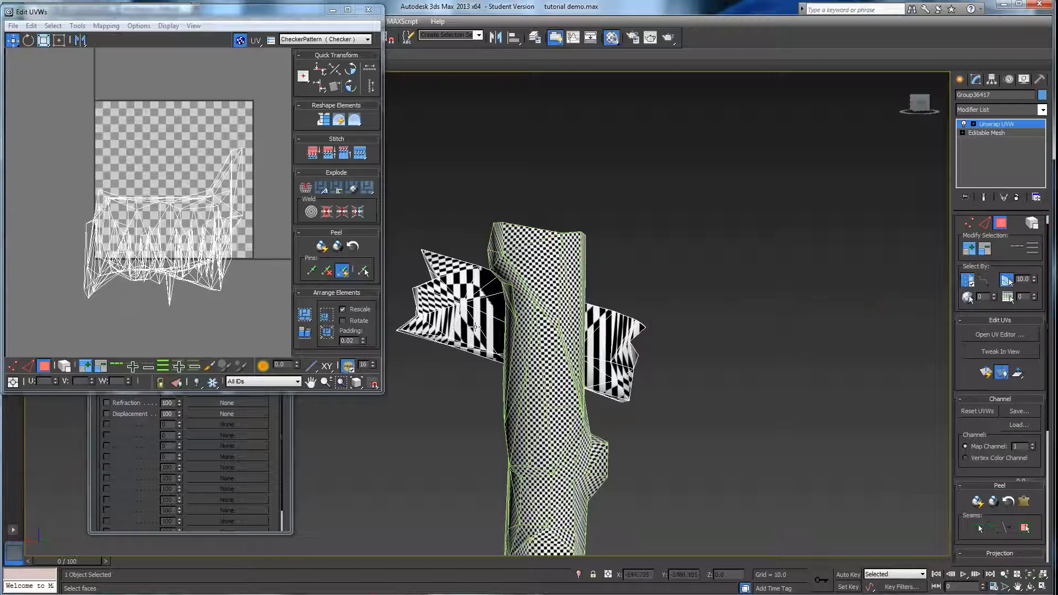
# Step: Try selecting the board's back faces with a planar angle threshold of 10, and clear the selection
pyautogui.click(487, 303)
pyautogui.keyDown('alt'); pyautogui.moveTo(487, 306); pyautogui.dragTo(750, 332, button='middle'); pyautogui.keyUp('alt')
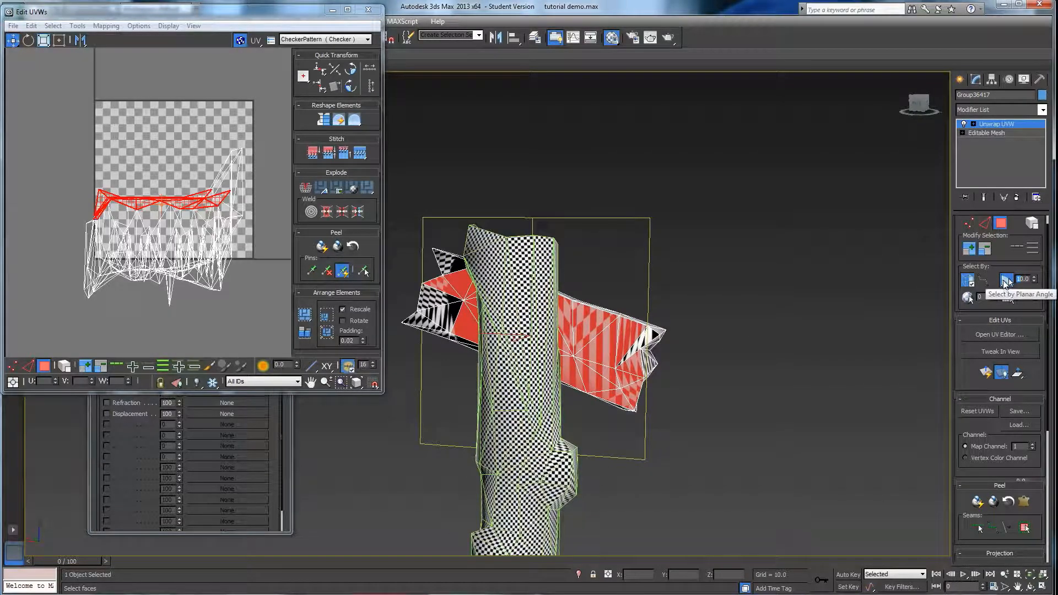
pyautogui.click(769, 286)
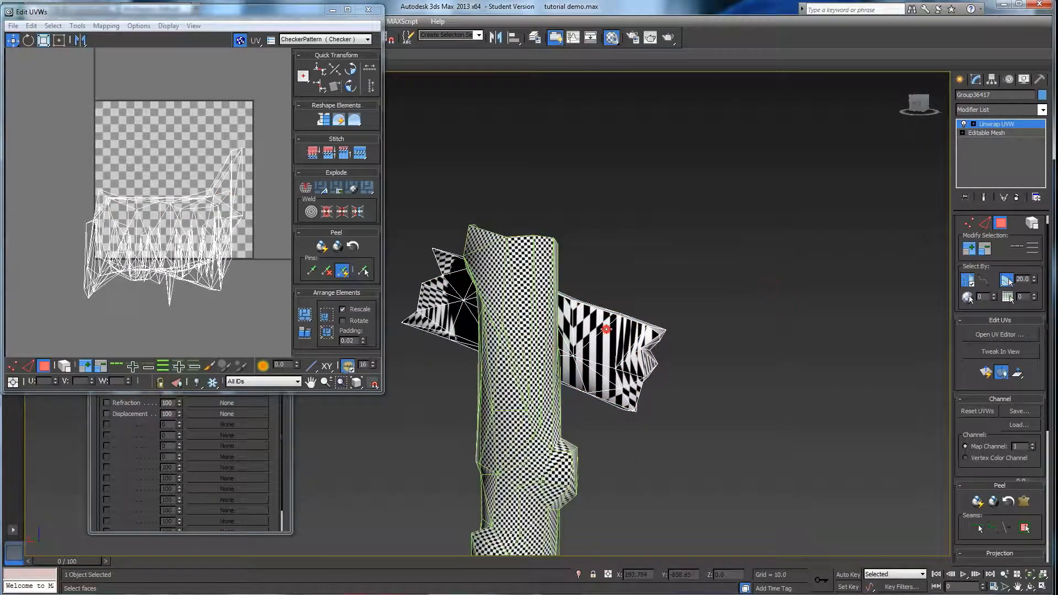
# Step: Try a planar angle threshold of 20 on the board's back, inspect the selected faces, and clear the selection
pyautogui.click(606, 329)
pyautogui.keyDown('alt'); pyautogui.moveTo(606, 328); pyautogui.dragTo(653, 373, button='middle'); pyautogui.keyUp('alt')
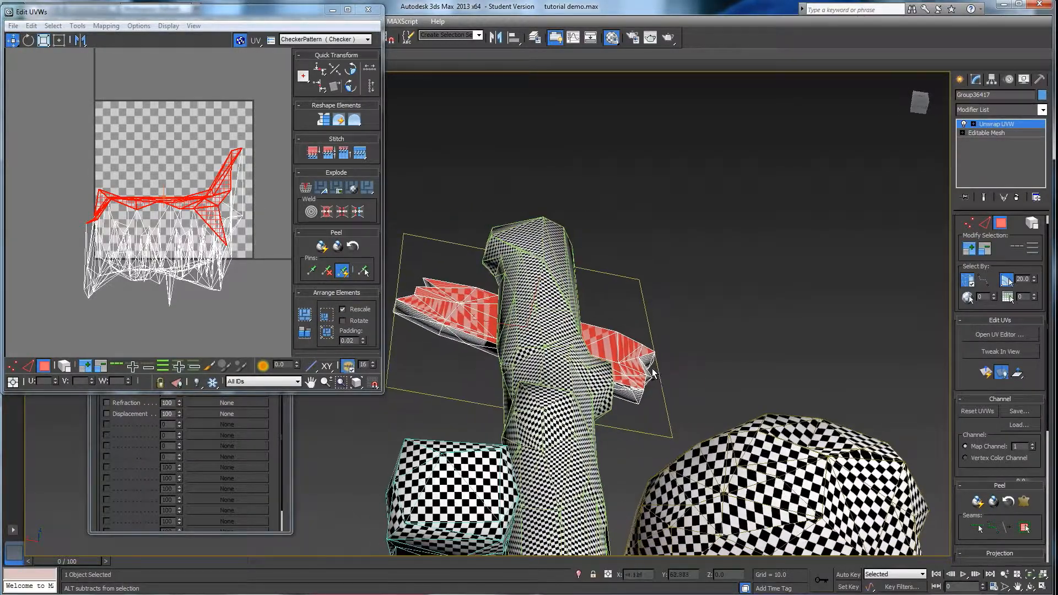
pyautogui.keyDown('alt'); pyautogui.moveTo(544, 364); pyautogui.dragTo(576, 351, button='middle'); pyautogui.keyUp('alt')
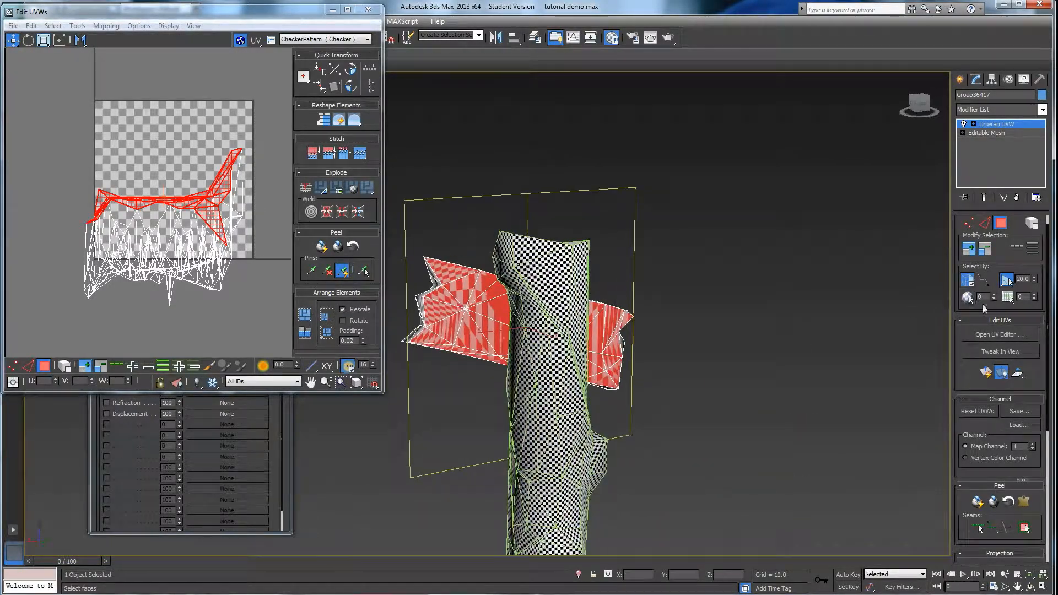
pyautogui.click(784, 323)
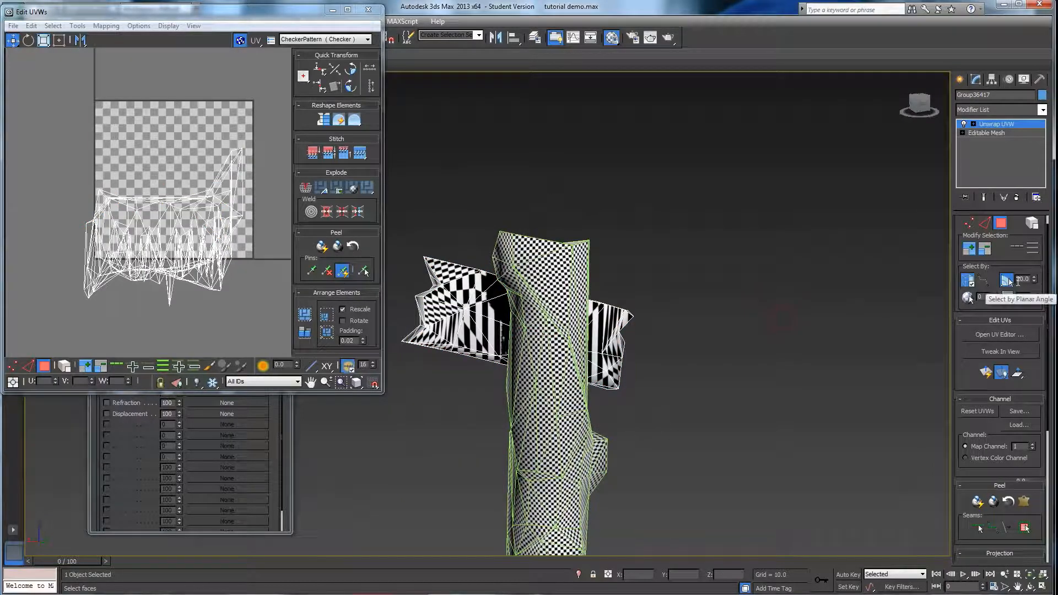
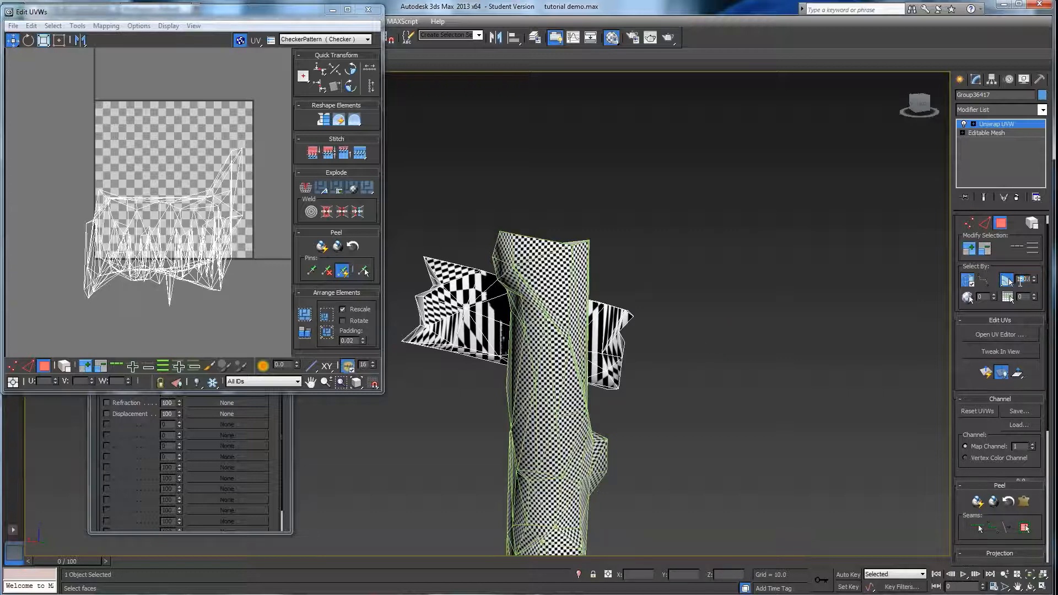
# Step: Test a planar angle threshold of 100 on the board's back faces, and clear the selection
pyautogui.keyDown('alt'); pyautogui.moveTo(766, 335); pyautogui.dragTo(548, 296, button='middle'); pyautogui.keyUp('alt')
pyautogui.keyDown('alt'); pyautogui.moveTo(949, 284); pyautogui.dragTo(542, 306, button='middle'); pyautogui.keyUp('alt')
pyautogui.click(607, 308)
pyautogui.keyDown('alt'); pyautogui.moveTo(499, 276); pyautogui.dragTo(587, 323, button='middle'); pyautogui.keyUp('alt')
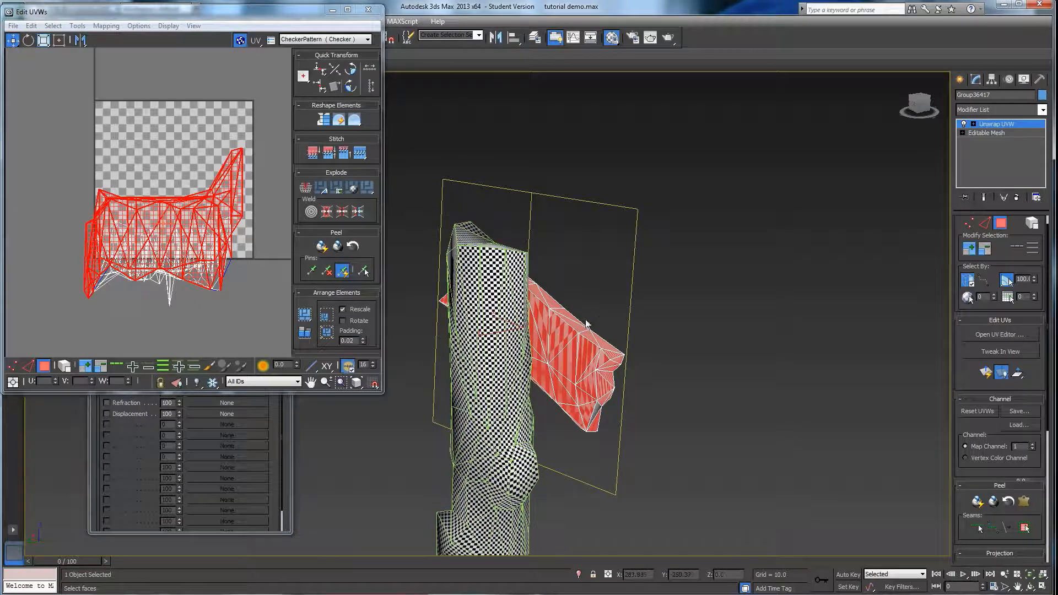
pyautogui.click(758, 320)
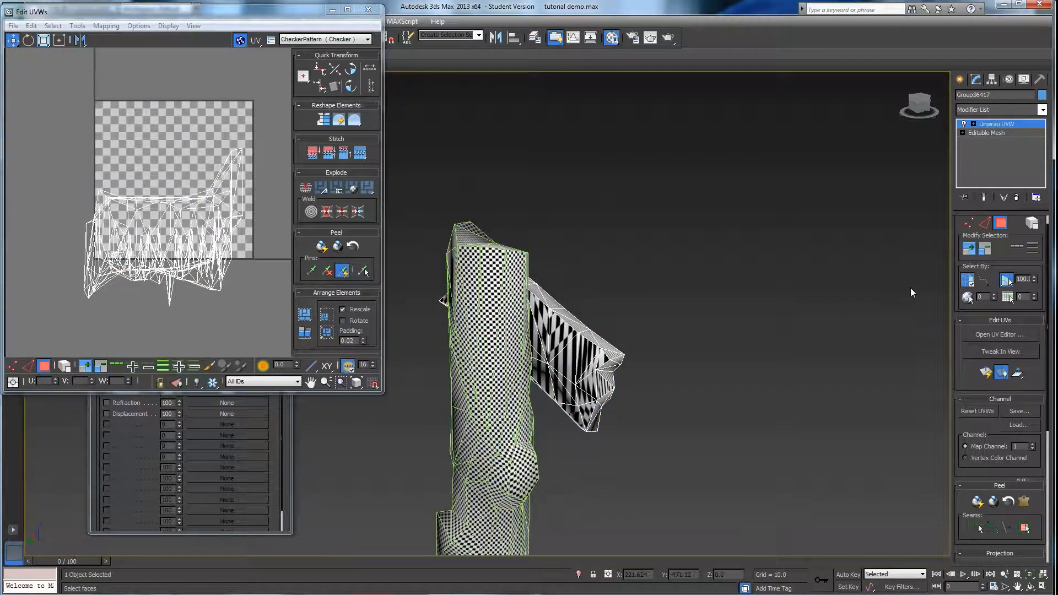
# Step: Select all the board's back faces with a planar angle of 20, add the missed end faces, and turn off planar angle selection
pyautogui.click(1006, 280)
pyautogui.click(580, 352)
pyautogui.keyDown('alt'); pyautogui.moveTo(582, 352); pyautogui.dragTo(675, 346, button='middle'); pyautogui.keyUp('alt')
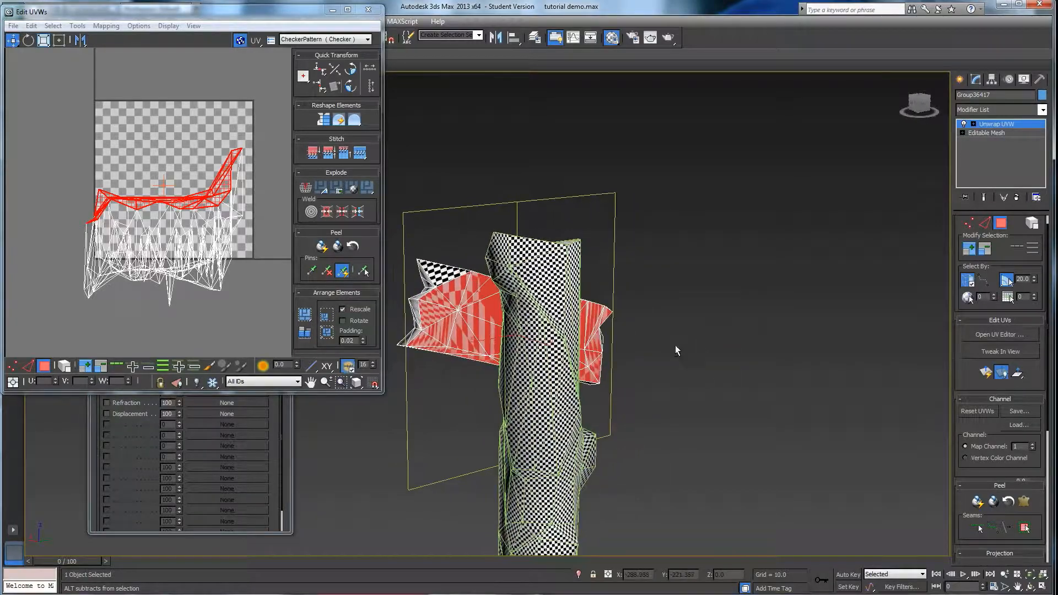
pyautogui.keyDown('ctrl'); pyautogui.click(455, 279); pyautogui.keyUp('ctrl')
pyautogui.keyDown('alt'); pyautogui.moveTo(450, 276); pyautogui.dragTo(423, 321, button='middle'); pyautogui.keyUp('alt')
pyautogui.keyDown('alt'); pyautogui.moveTo(525, 325); pyautogui.dragTo(404, 301, button='middle'); pyautogui.keyUp('alt')
pyautogui.click(1005, 280)
# Step: Apply a quick planar map to the selected back faces and move their shell below the checker tile
pyautogui.keyDown('alt'); pyautogui.moveTo(652, 311); pyautogui.dragTo(413, 279, button='middle'); pyautogui.keyUp('alt')
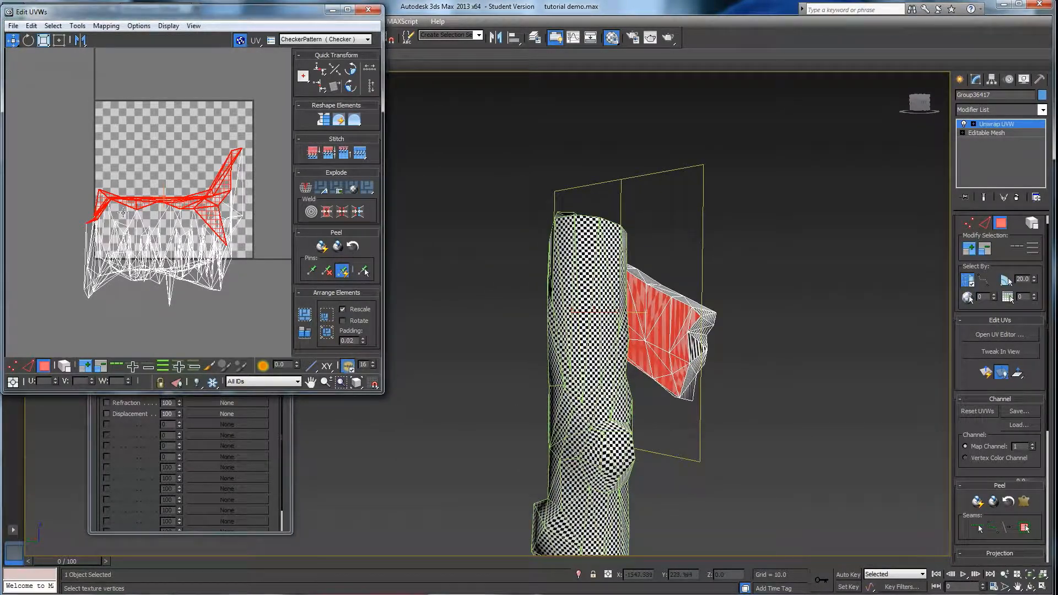
pyautogui.click(986, 375)
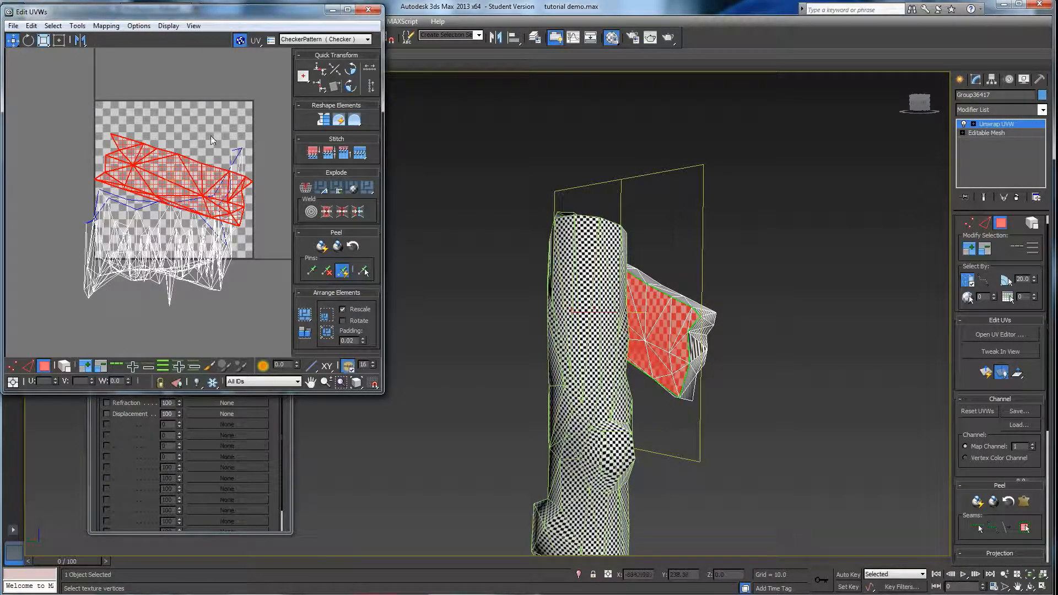
pyautogui.scroll(-2, 212, 140)
pyautogui.moveTo(209, 146); pyautogui.dragTo(187, 289)
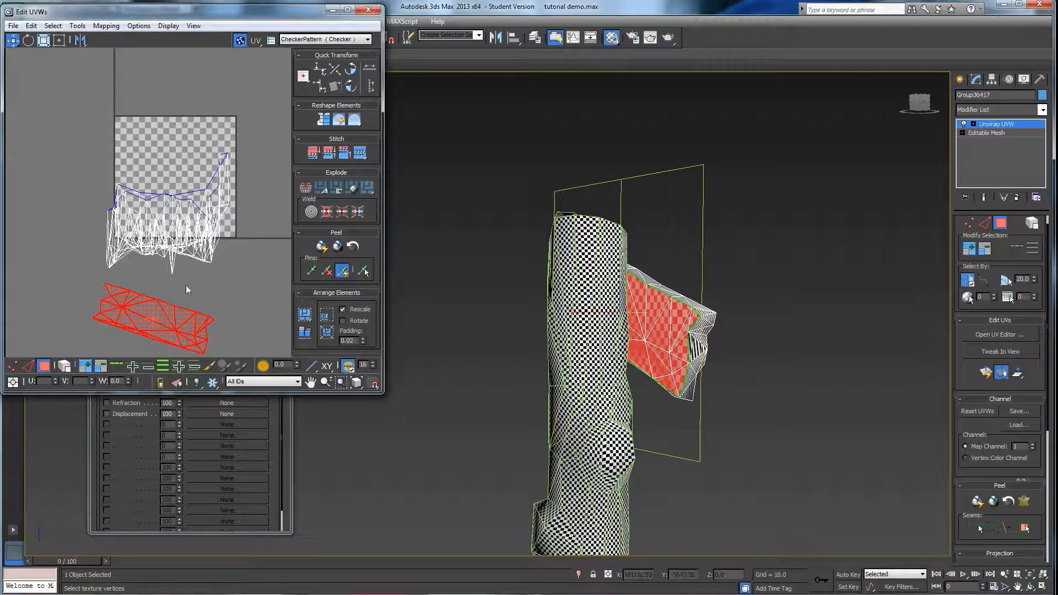
# Step: Select the board's remaining front and side faces in the UV editor and flatten them with a quick planar map
pyautogui.keyDown('alt'); pyautogui.moveTo(610, 337); pyautogui.dragTo(567, 353, button='middle'); pyautogui.keyUp('alt')
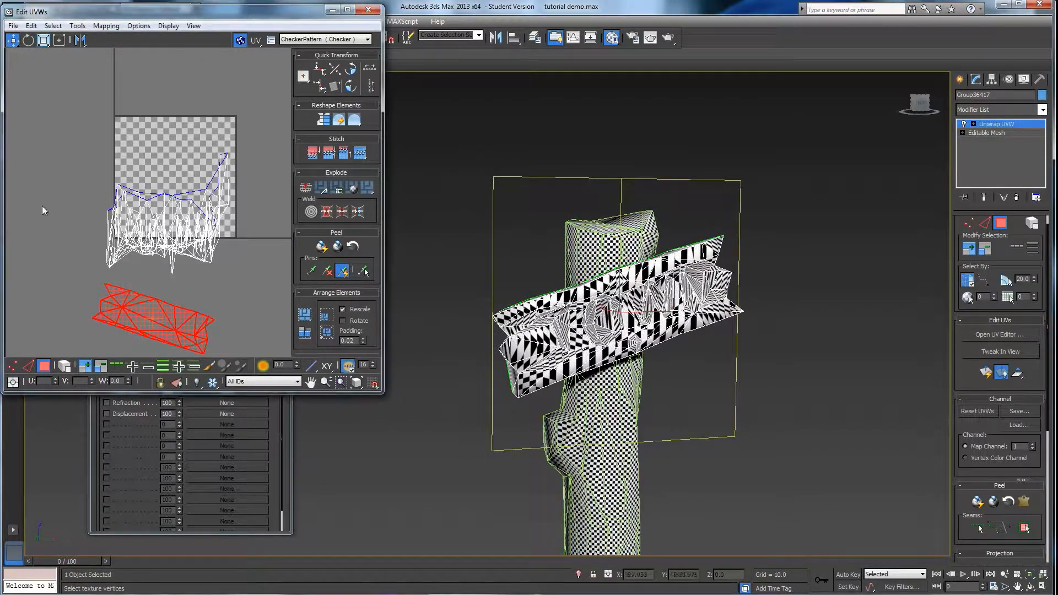
pyautogui.moveTo(240, 277); pyautogui.dragTo(240, 276)
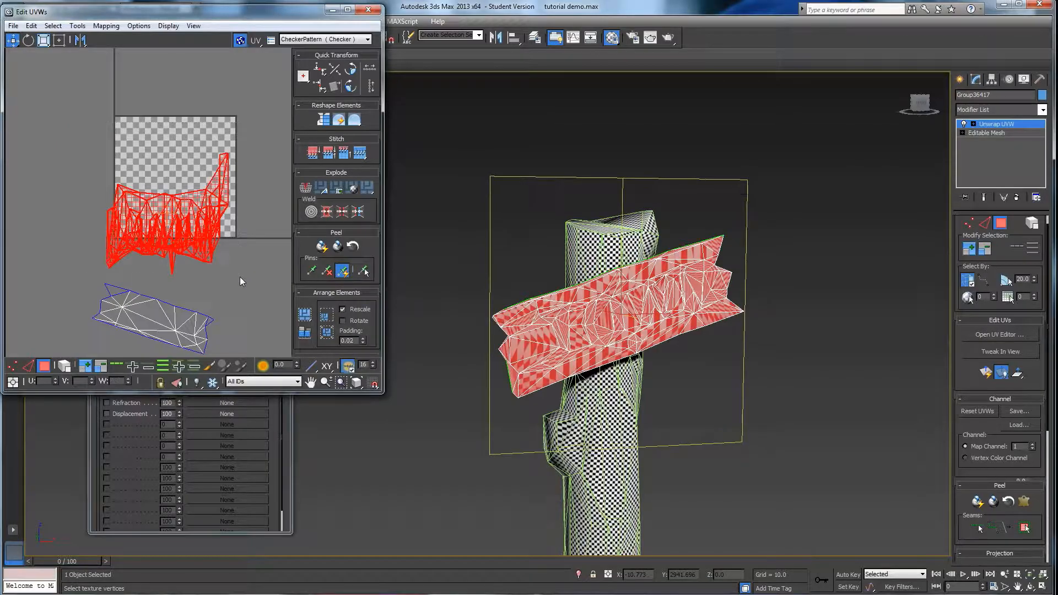
pyautogui.keyDown('alt'); pyautogui.moveTo(645, 322); pyautogui.dragTo(674, 276, button='middle'); pyautogui.keyUp('alt')
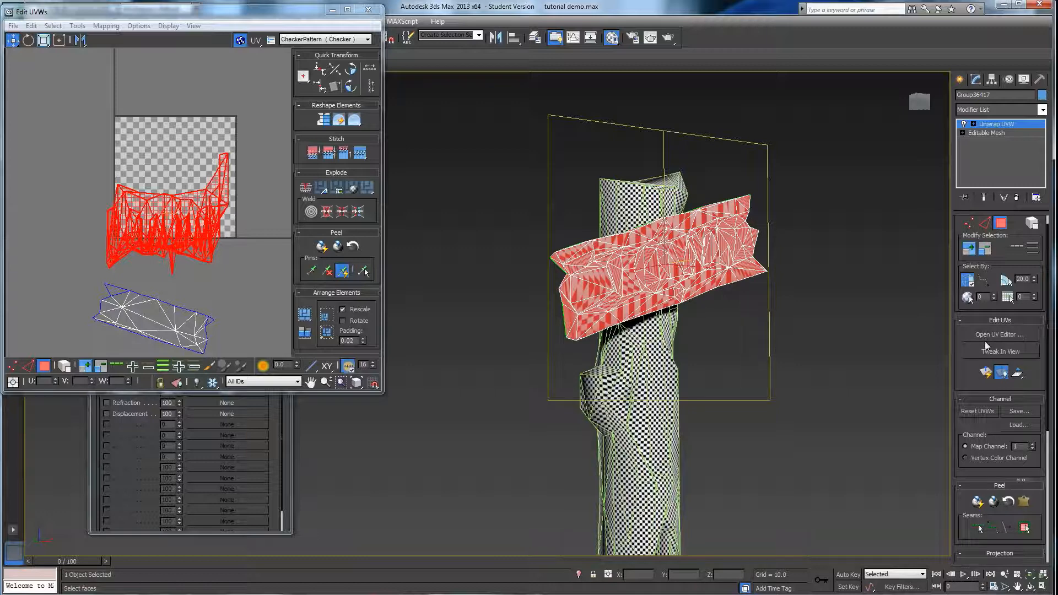
pyautogui.click(985, 373)
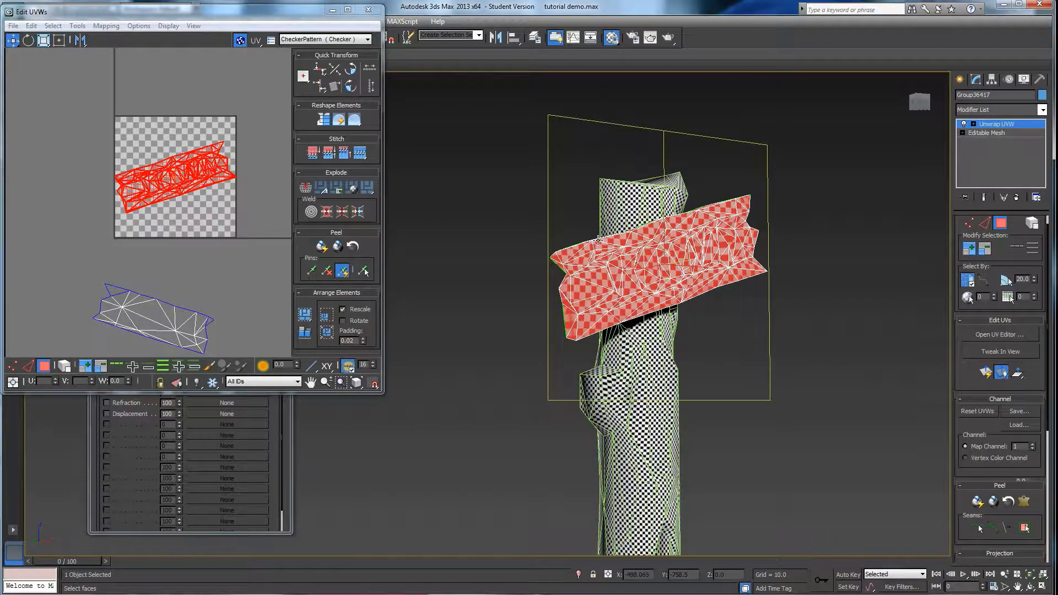
# Step: Examine the checker stretching along the board's upper edge, selecting faces there to compare them with their flattened UVs
pyautogui.scroll(8, 96, 253)
pyautogui.moveTo(112, 246); pyautogui.dragTo(178, 255, button='middle')
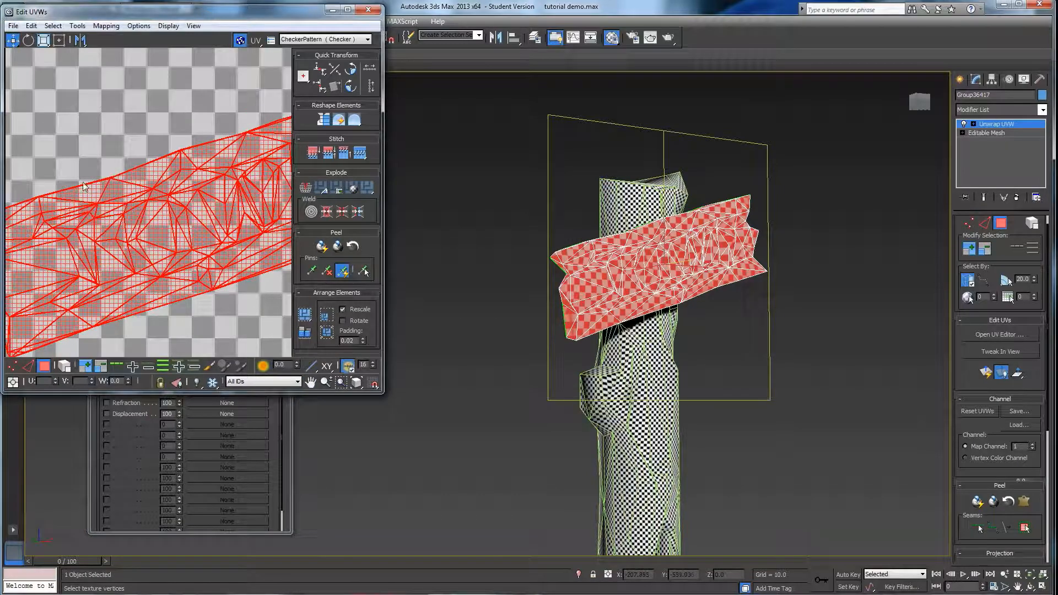
pyautogui.keyDown('alt'); pyautogui.moveTo(538, 245); pyautogui.dragTo(650, 240, button='middle'); pyautogui.keyUp('alt')
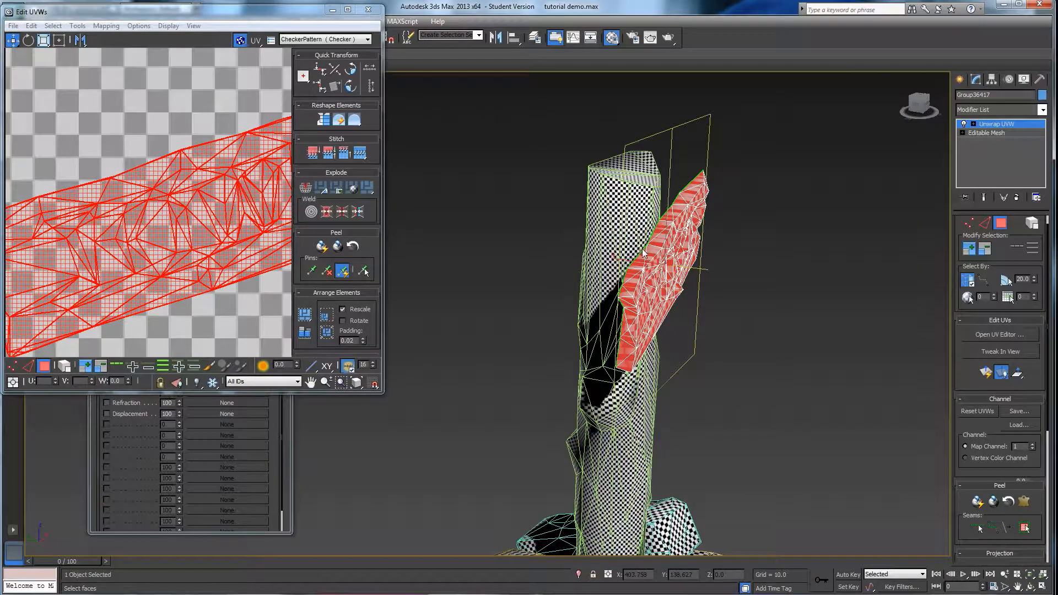
pyautogui.click(641, 249)
pyautogui.click(641, 248)
pyautogui.scroll(6, 710, 270)
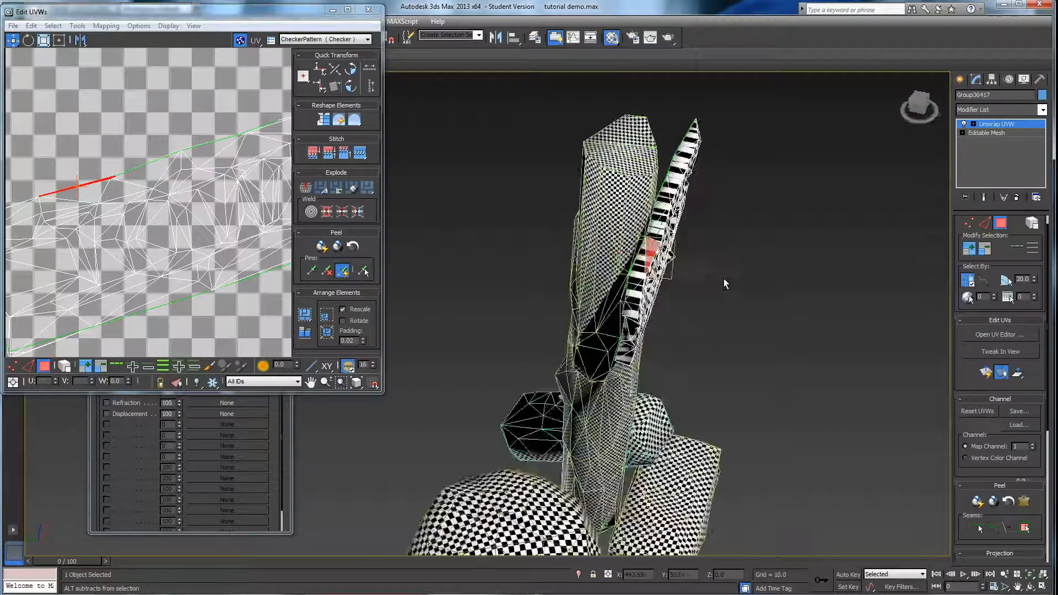
pyautogui.keyDown('alt'); pyautogui.moveTo(873, 280); pyautogui.dragTo(744, 275, button='middle'); pyautogui.keyUp('alt')
pyautogui.keyDown('alt'); pyautogui.moveTo(534, 247); pyautogui.dragTo(601, 353, button='middle'); pyautogui.keyUp('alt')
pyautogui.keyDown('alt'); pyautogui.moveTo(566, 313); pyautogui.dragTo(544, 276, button='middle'); pyautogui.keyUp('alt')
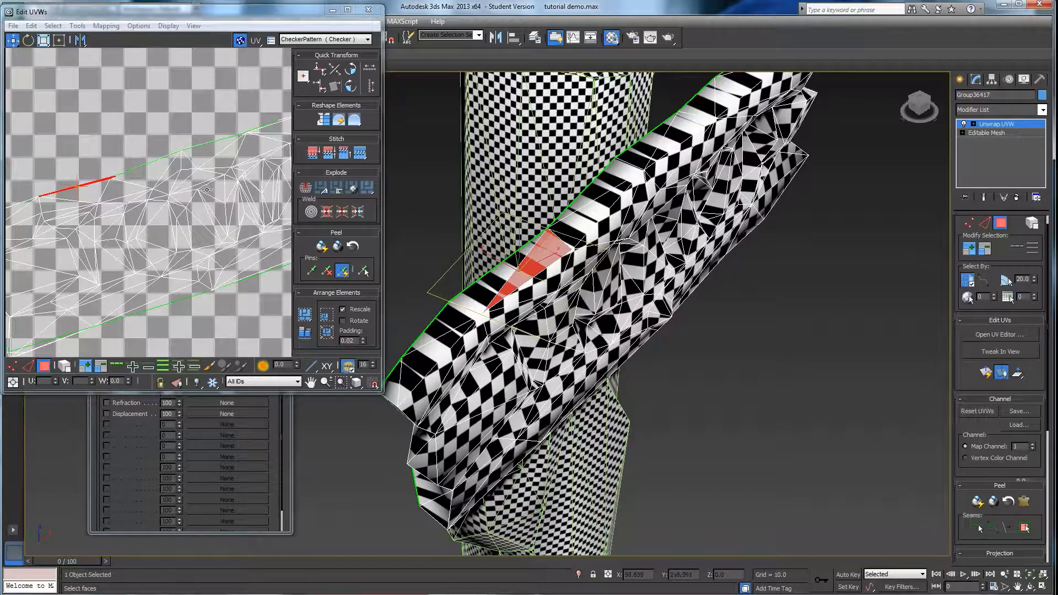
pyautogui.scroll(-5, 59, 192)
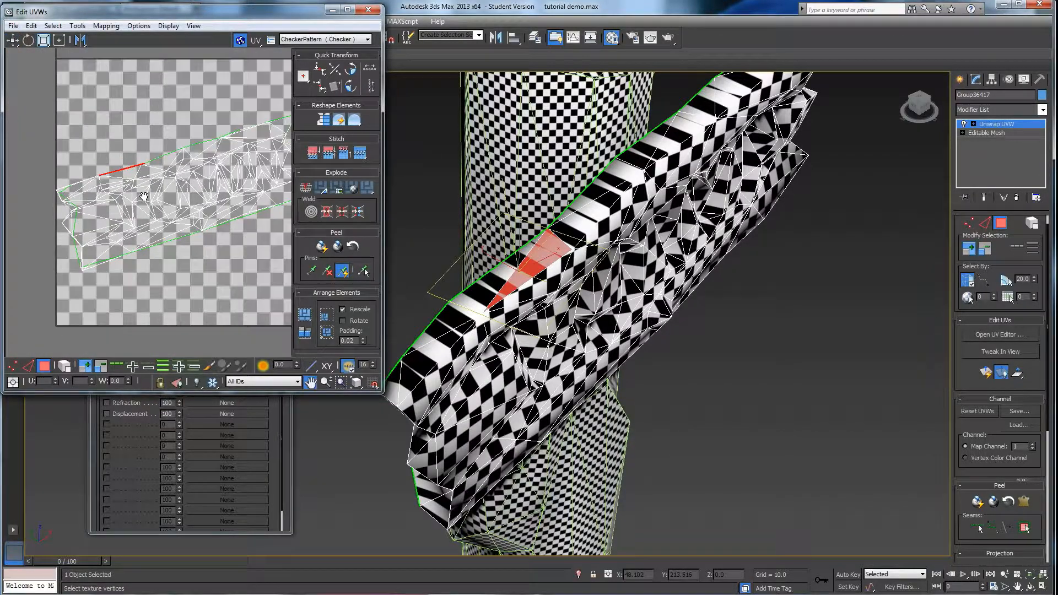
pyautogui.keyDown('alt'); pyautogui.moveTo(534, 329); pyautogui.dragTo(881, 375, button='middle'); pyautogui.keyUp('alt')
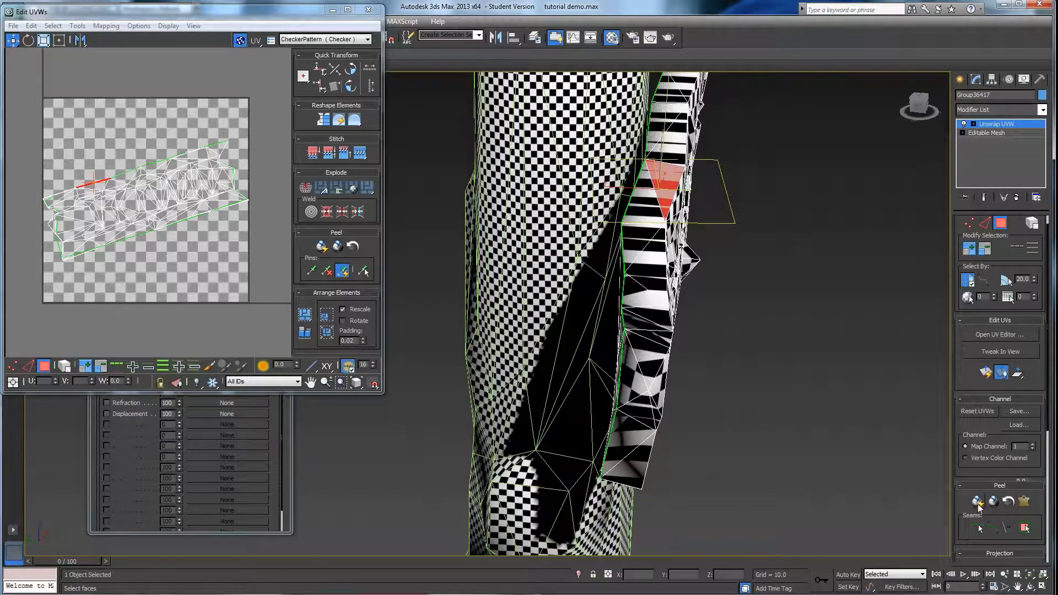
# Step: Mark seams on the short corner edges at the ends of the sign board
pyautogui.keyDown('alt'); pyautogui.moveTo(623, 335); pyautogui.dragTo(623, 300, button='middle'); pyautogui.keyUp('alt')
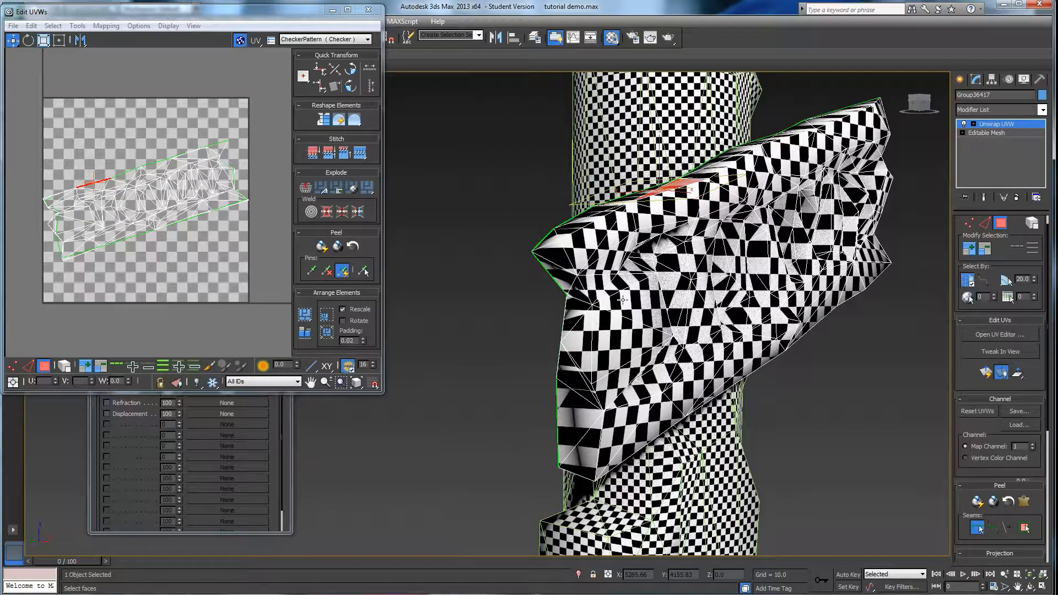
pyautogui.click(536, 242)
pyautogui.keyDown('alt'); pyautogui.moveTo(524, 358); pyautogui.dragTo(617, 307, button='middle'); pyautogui.keyUp('alt')
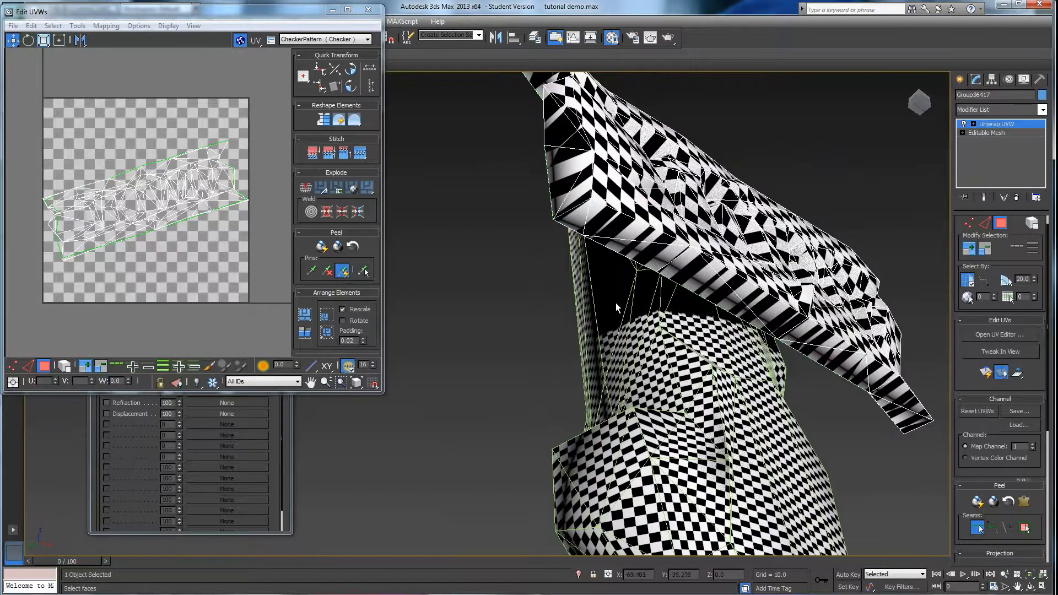
pyautogui.keyDown('alt'); pyautogui.moveTo(662, 264); pyautogui.dragTo(657, 338, button='middle'); pyautogui.keyUp('alt')
pyautogui.keyDown('alt'); pyautogui.moveTo(529, 427); pyautogui.dragTo(705, 353, button='middle'); pyautogui.keyUp('alt')
pyautogui.keyDown('alt'); pyautogui.moveTo(652, 229); pyautogui.dragTo(690, 295, button='middle'); pyautogui.keyUp('alt')
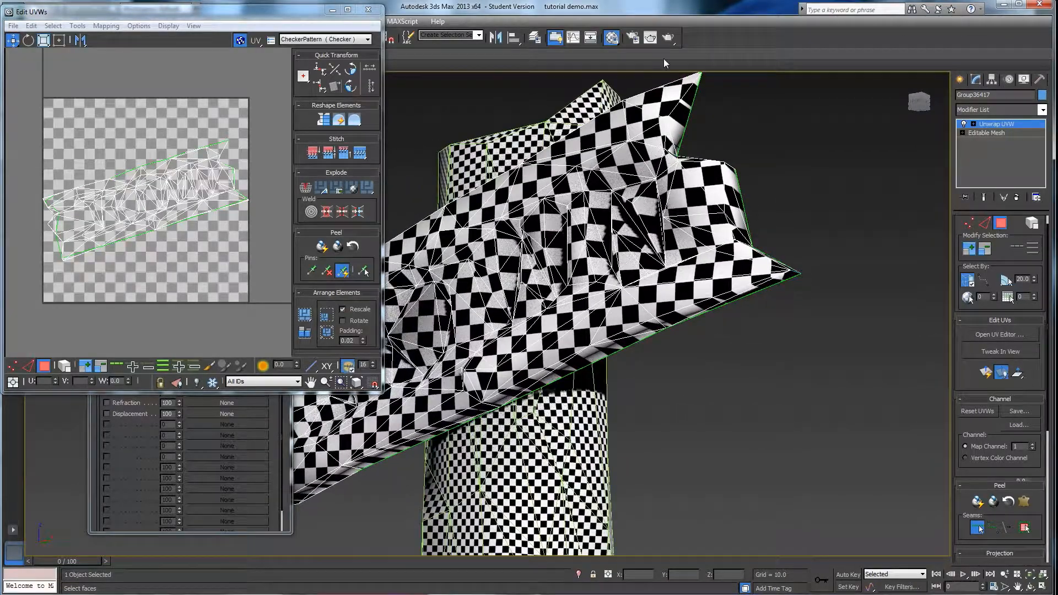
pyautogui.keyDown('alt'); pyautogui.moveTo(683, 101); pyautogui.dragTo(708, 172, button='middle'); pyautogui.keyUp('alt')
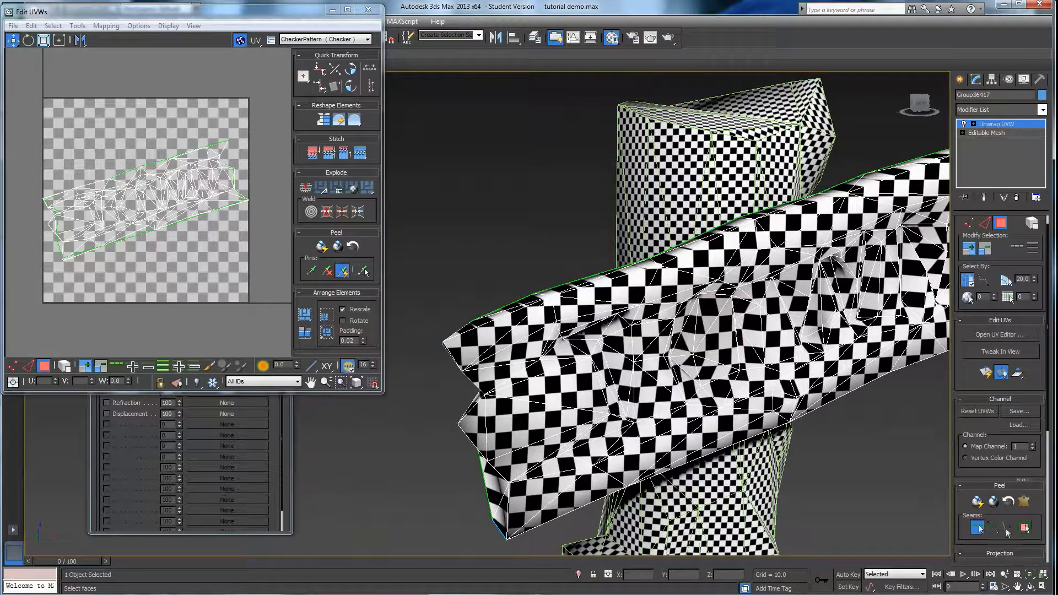
# Step: Expand a face selection on the board's front to its seams and quick peel the selected faces
pyautogui.click(763, 316)
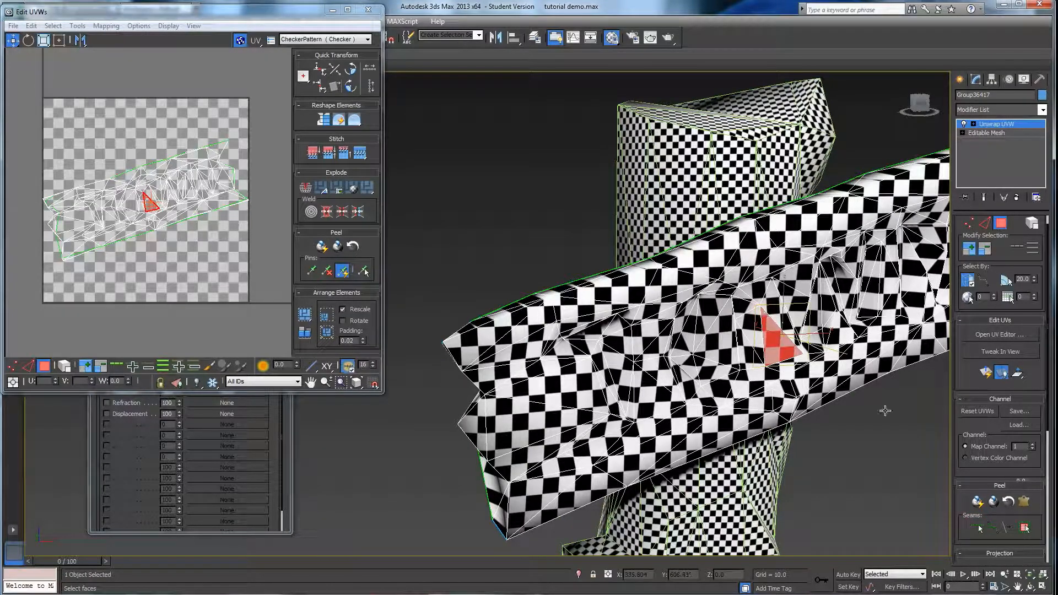
pyautogui.click(1024, 527)
pyautogui.moveTo(759, 460); pyautogui.dragTo(710, 331, button='middle')
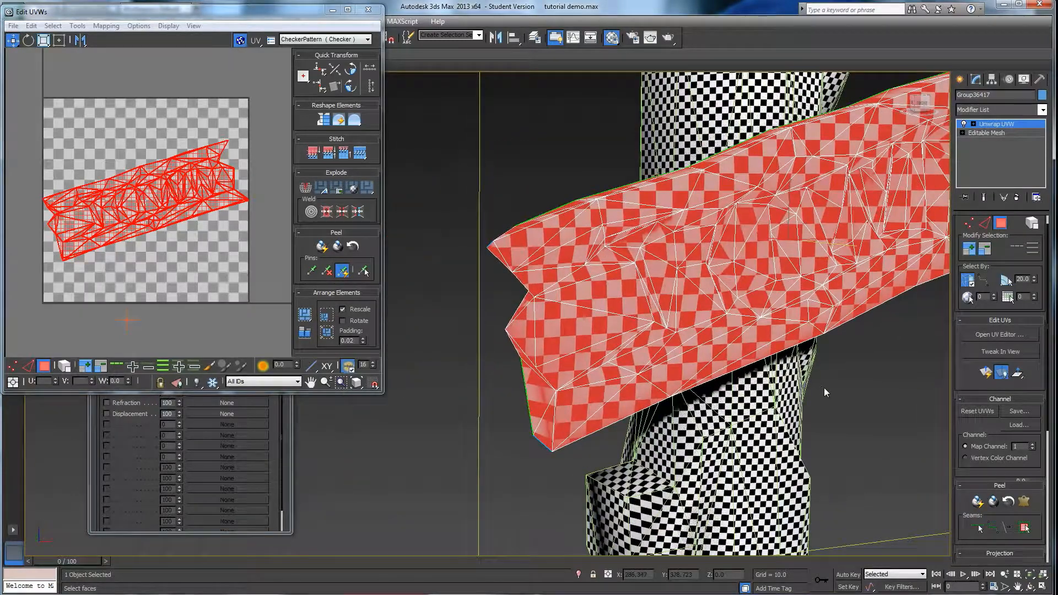
pyautogui.click(977, 501)
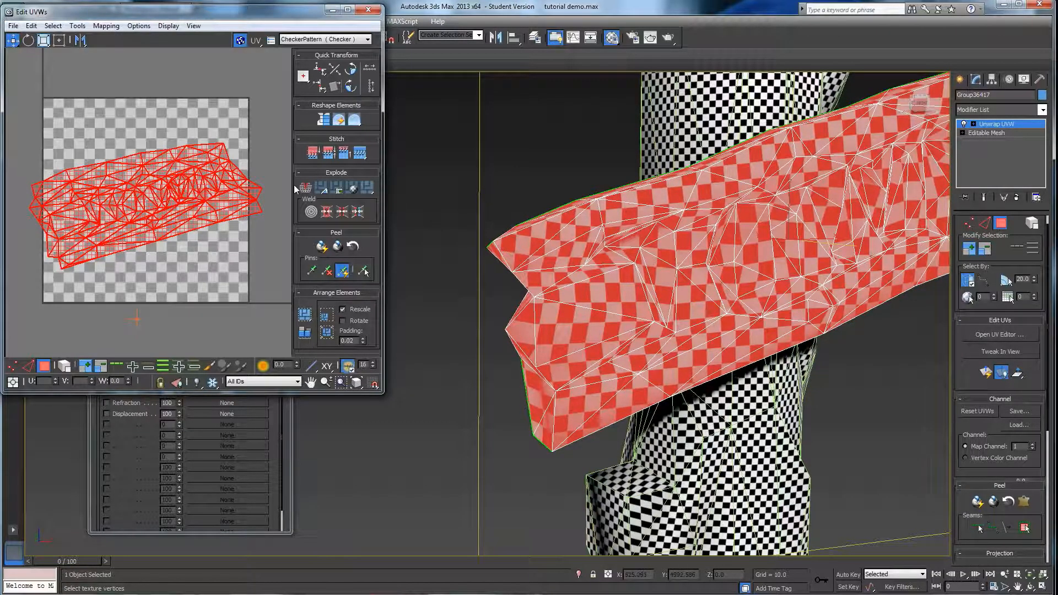
# Step: Relax the peeled front shell by face angles with 100 iterations and amount 0.1, then deselect its faces
pyautogui.click(354, 119)
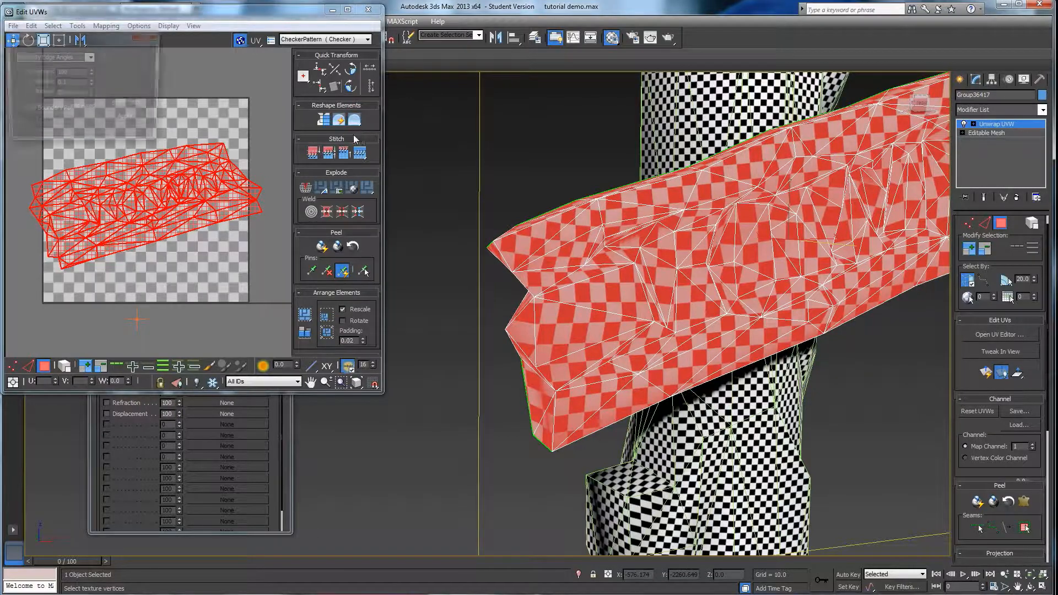
pyautogui.click(89, 58)
pyautogui.click(76, 63)
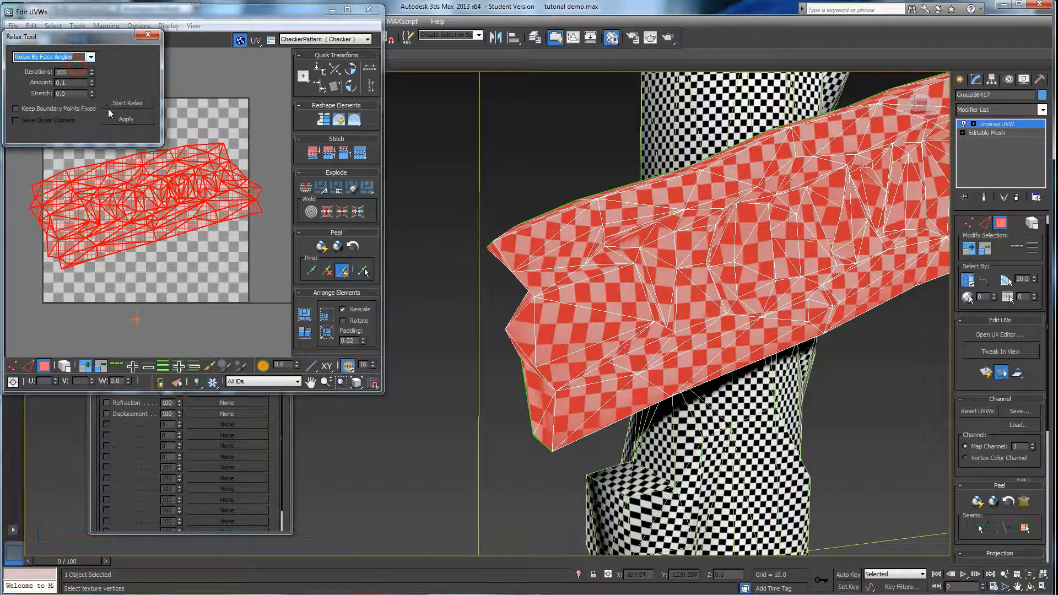
pyautogui.click(117, 103)
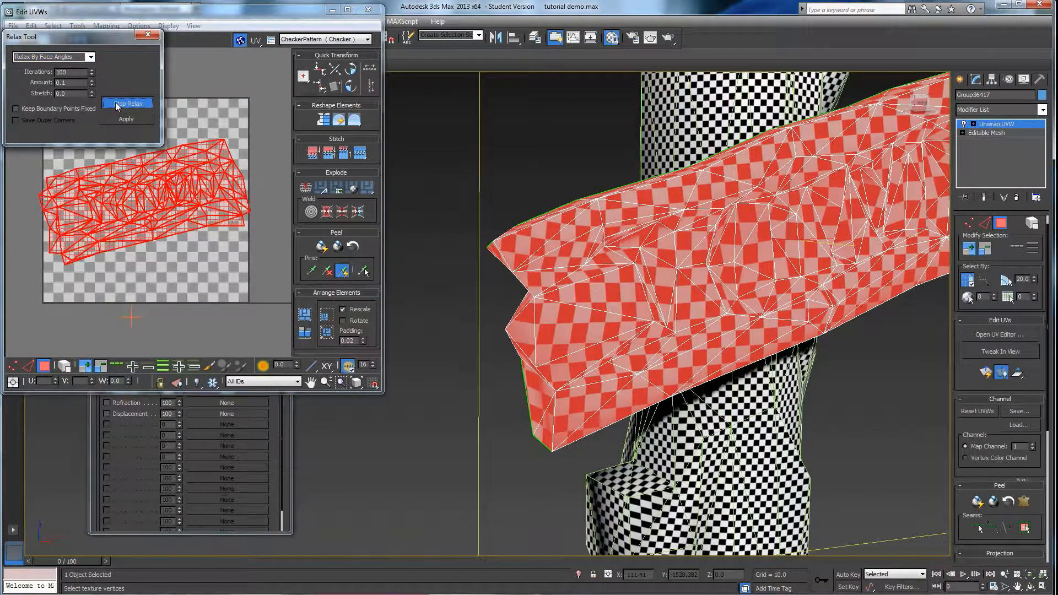
pyautogui.click(59, 173)
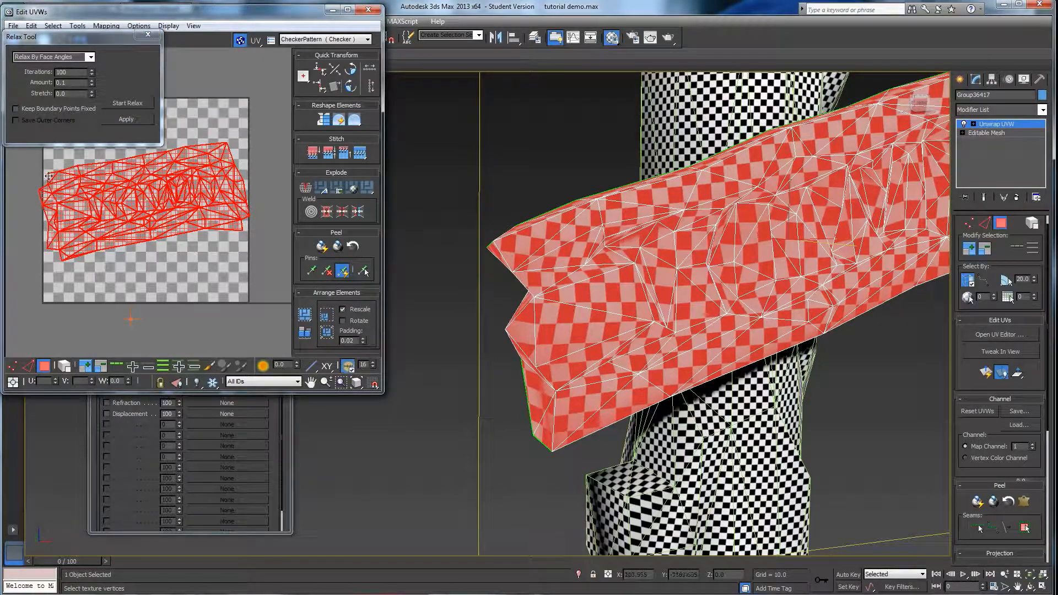
pyautogui.keyDown('alt'); pyautogui.moveTo(498, 250); pyautogui.dragTo(470, 241, button='middle'); pyautogui.keyUp('alt')
pyautogui.scroll(-5, 561, 248)
pyautogui.click(459, 239)
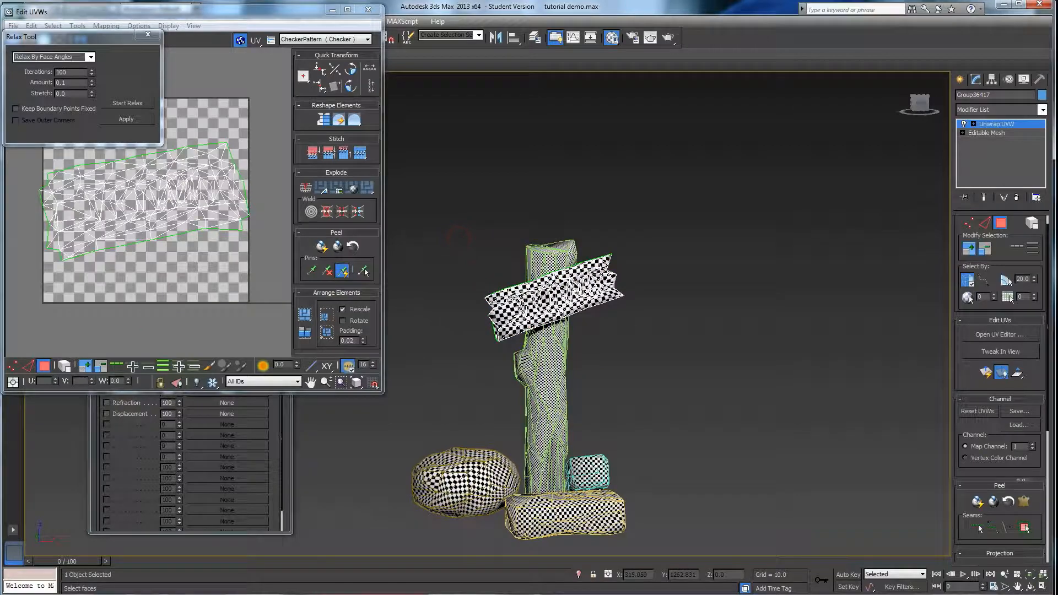
# Step: Hide the edged faces display and examine the checker pattern across the board and the rest of the sign post
pyautogui.press('F4')
pyautogui.keyDown('alt'); pyautogui.moveTo(557, 295); pyautogui.dragTo(623, 312, button='middle'); pyautogui.keyUp('alt')
pyautogui.scroll(5, 560, 304)
pyautogui.scroll(-6, 610, 357)
pyautogui.scroll(-4, 194, 250)
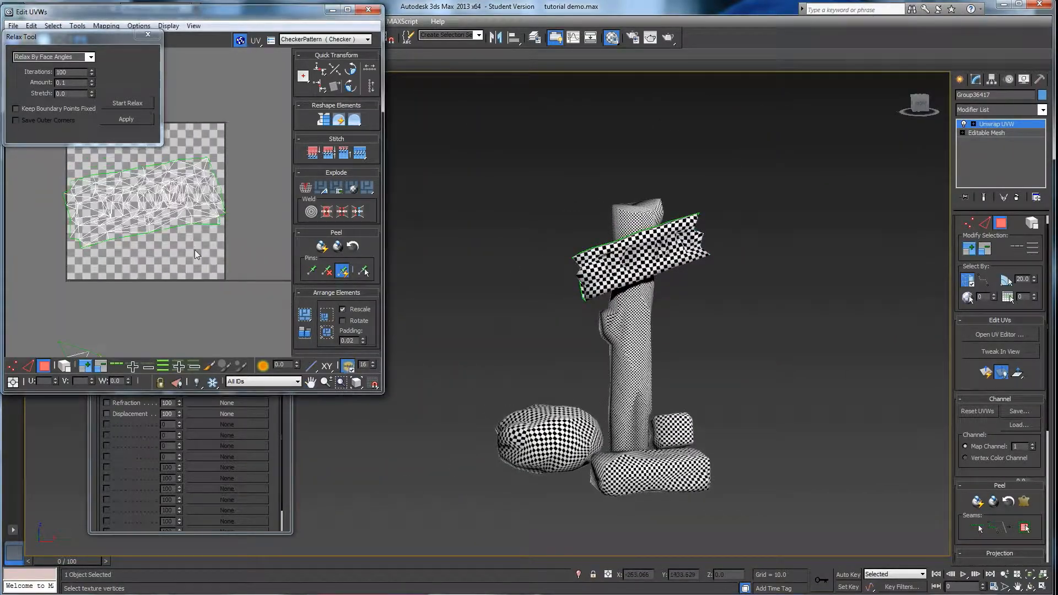
# Step: Move the board's back shell up from below the checker tile and close the UV editor
pyautogui.click(144, 330)
pyautogui.moveTo(143, 330); pyautogui.dragTo(96, 231)
pyautogui.moveTo(113, 243); pyautogui.dragTo(100, 293, button='middle')
pyautogui.scroll(-2, 100, 294)
pyautogui.click(174, 294)
pyautogui.moveTo(198, 286); pyautogui.dragTo(215, 231, button='middle')
pyautogui.scroll(-1, 177, 285)
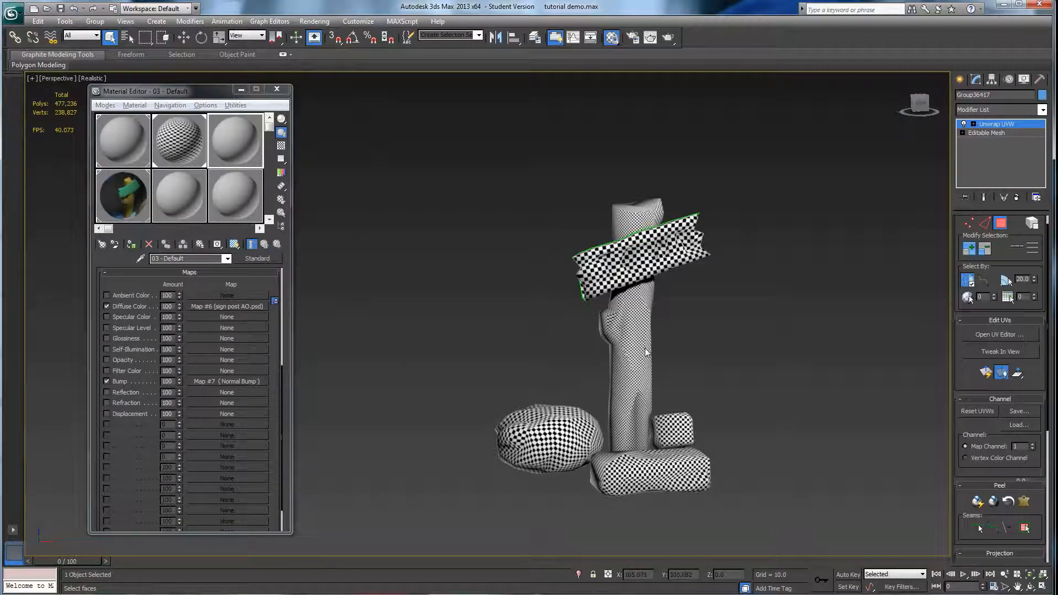
# Step: Leave face editing on the board, select the wooden post, and add an Edit Poly modifier to it
pyautogui.keyDown('alt'); pyautogui.moveTo(666, 323); pyautogui.dragTo(650, 485, button='middle'); pyautogui.keyUp('alt')
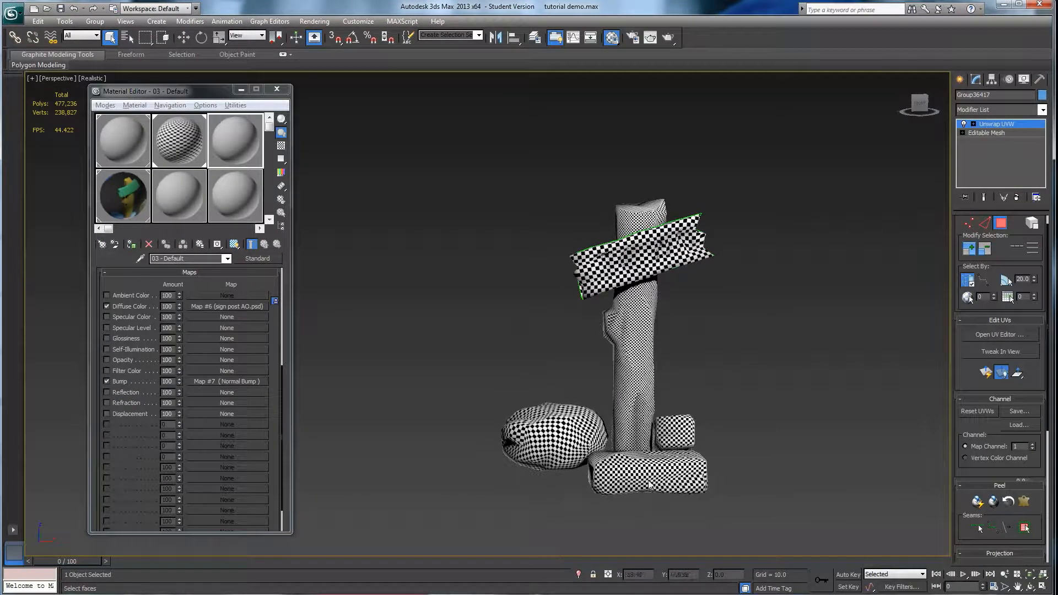
pyautogui.moveTo(610, 424); pyautogui.dragTo(562, 409, button='middle')
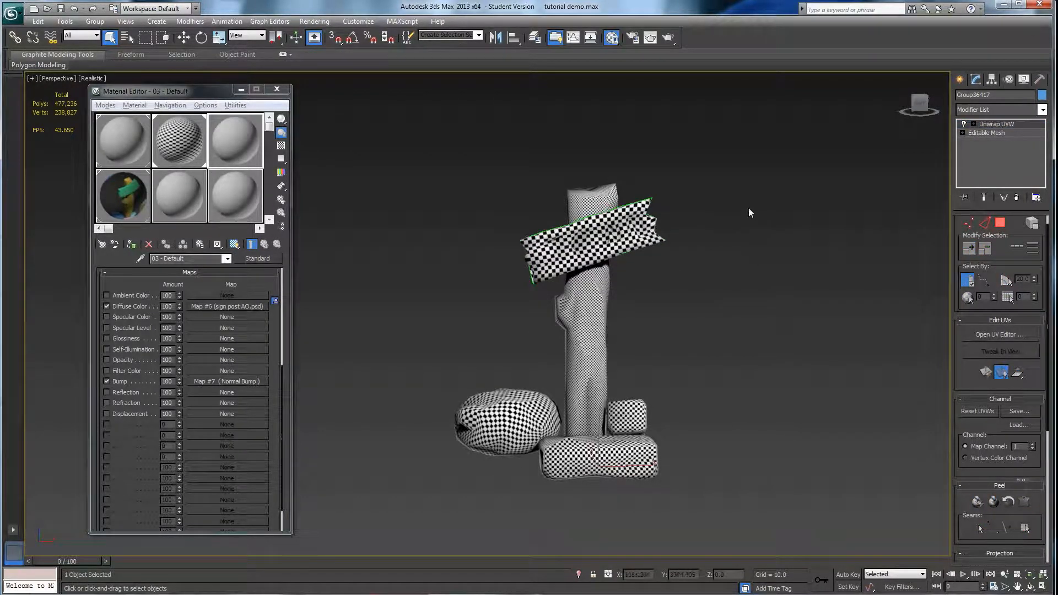
pyautogui.click(616, 296)
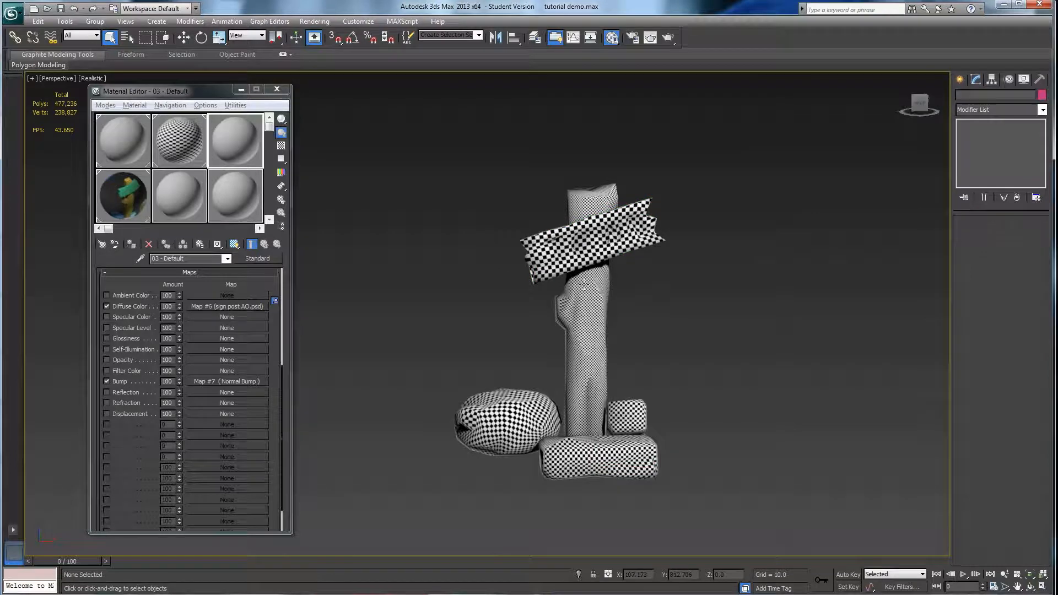
pyautogui.click(583, 303)
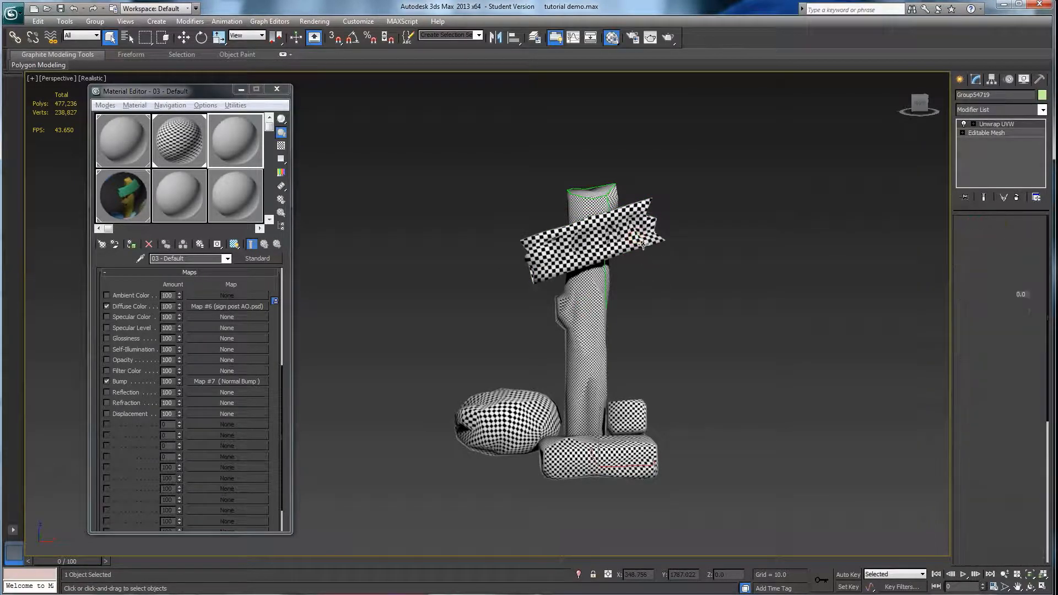
pyautogui.click(592, 309)
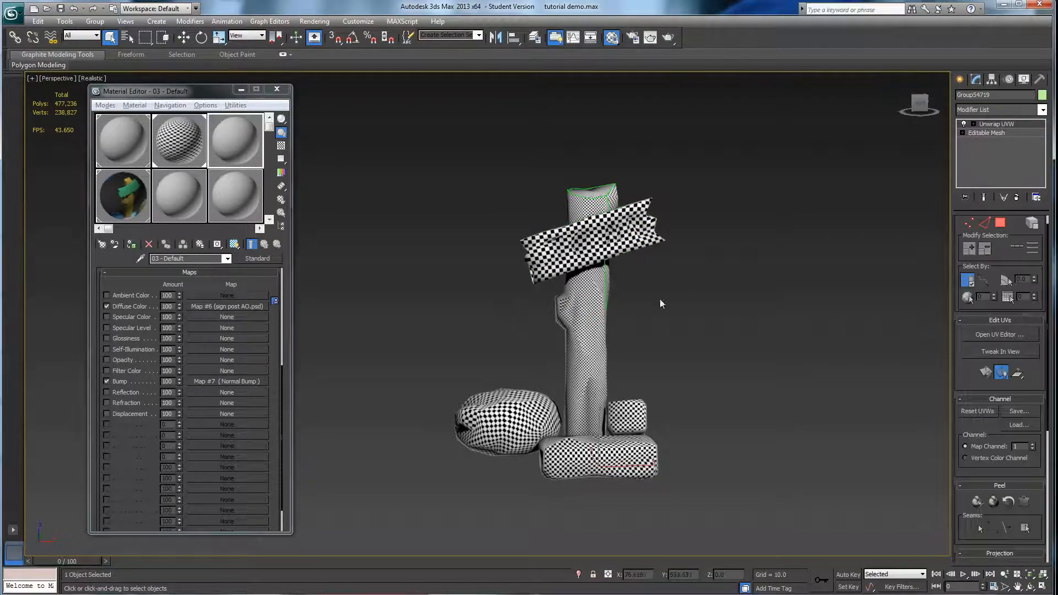
pyautogui.click(1042, 110)
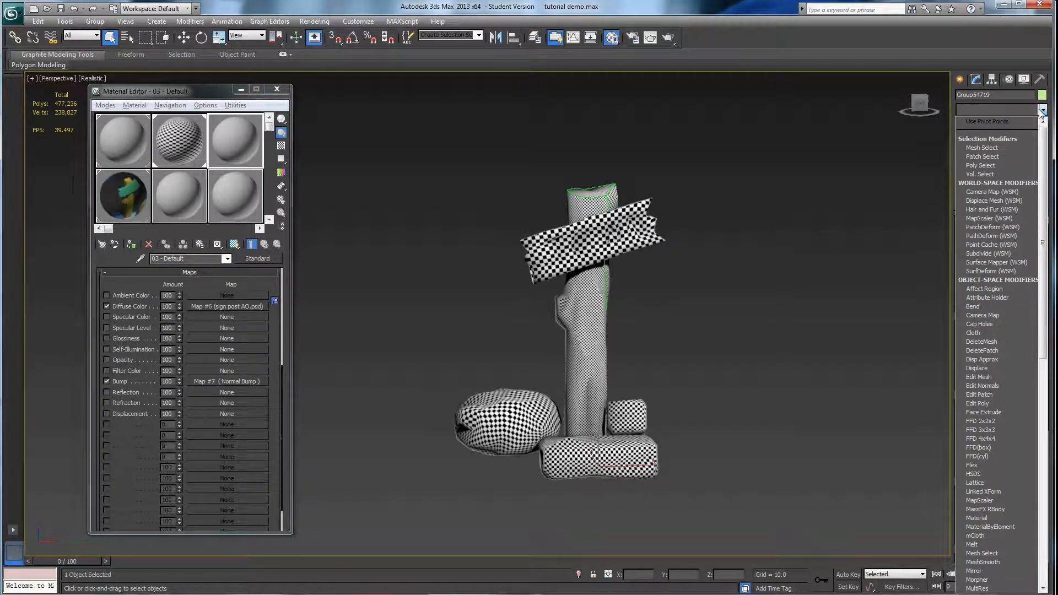
pyautogui.press('e')
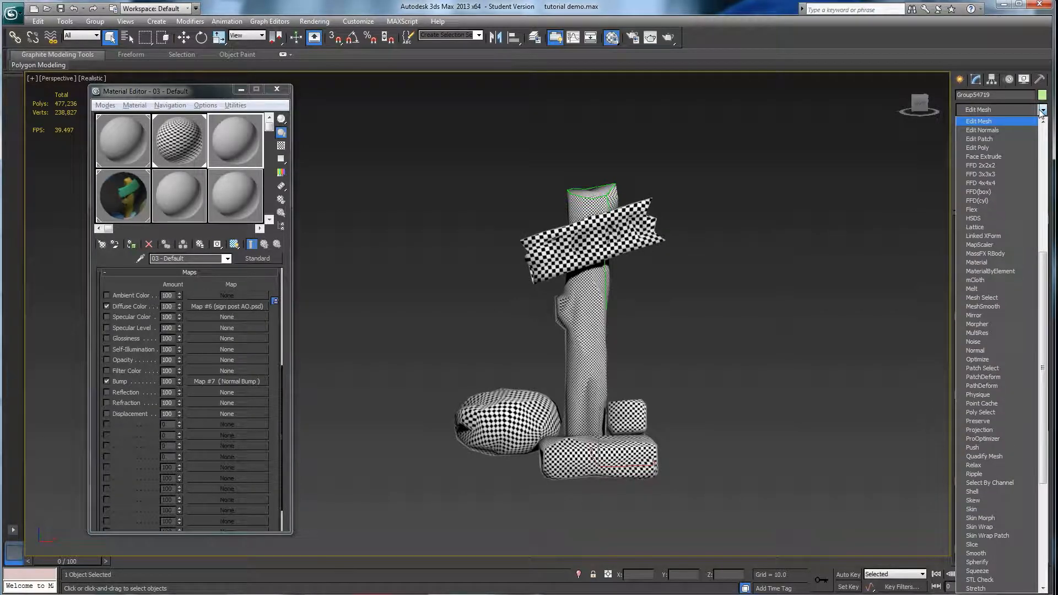
pyautogui.click(978, 148)
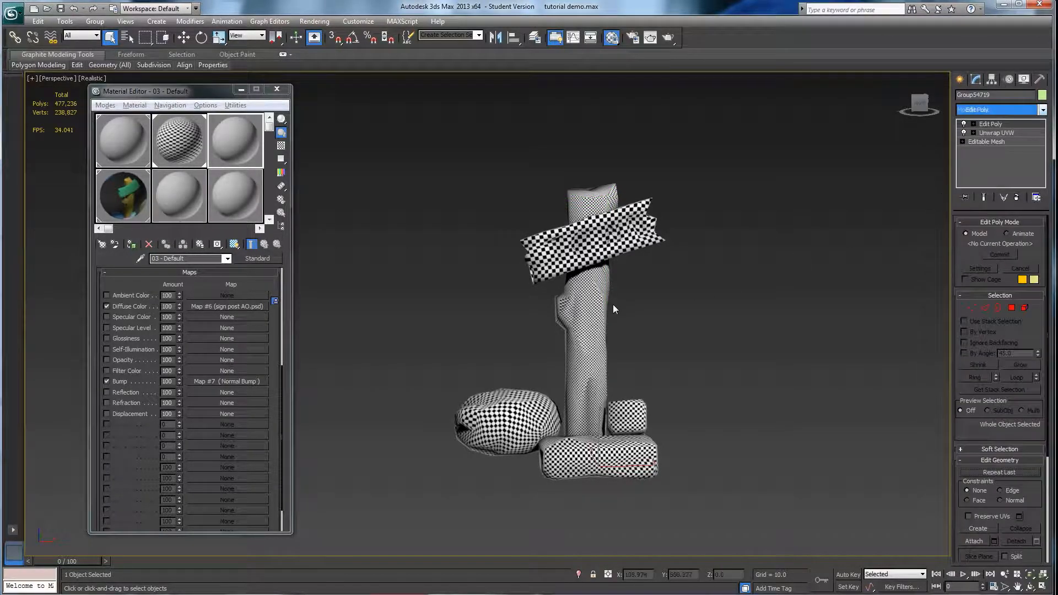
# Step: Show edged faces and attach the sign board, rock, base block and small cube to the post
pyautogui.press('F4')
pyautogui.moveTo(625, 338)
pyautogui.keyDown('alt'); pyautogui.mouseDown(button='middle')
pyautogui.moveTo(705, 372)
pyautogui.moveTo(613, 342)
pyautogui.mouseUp(button='middle'); pyautogui.keyUp('alt')
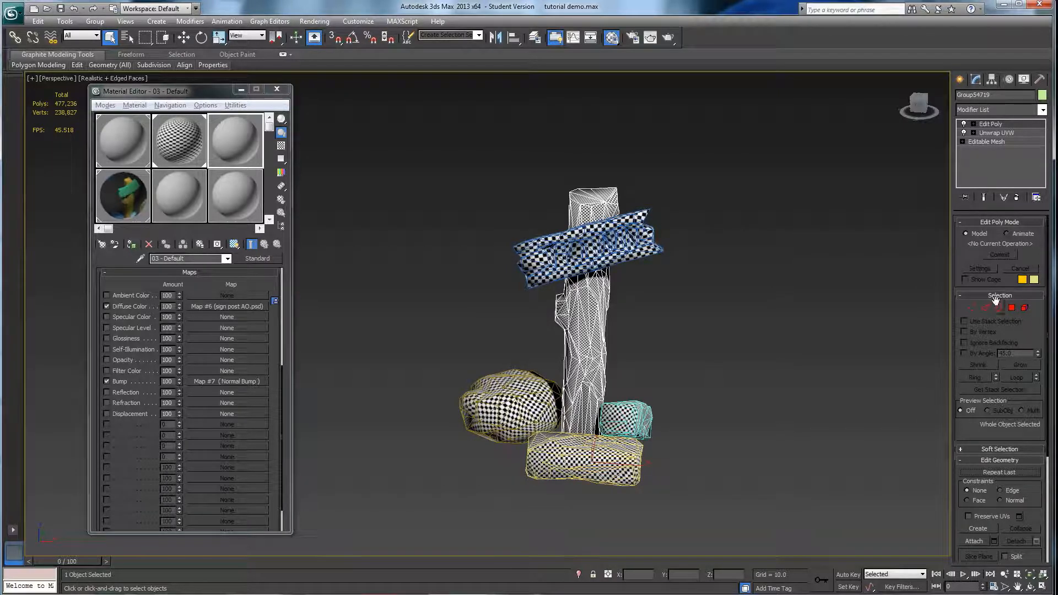
pyautogui.click(975, 540)
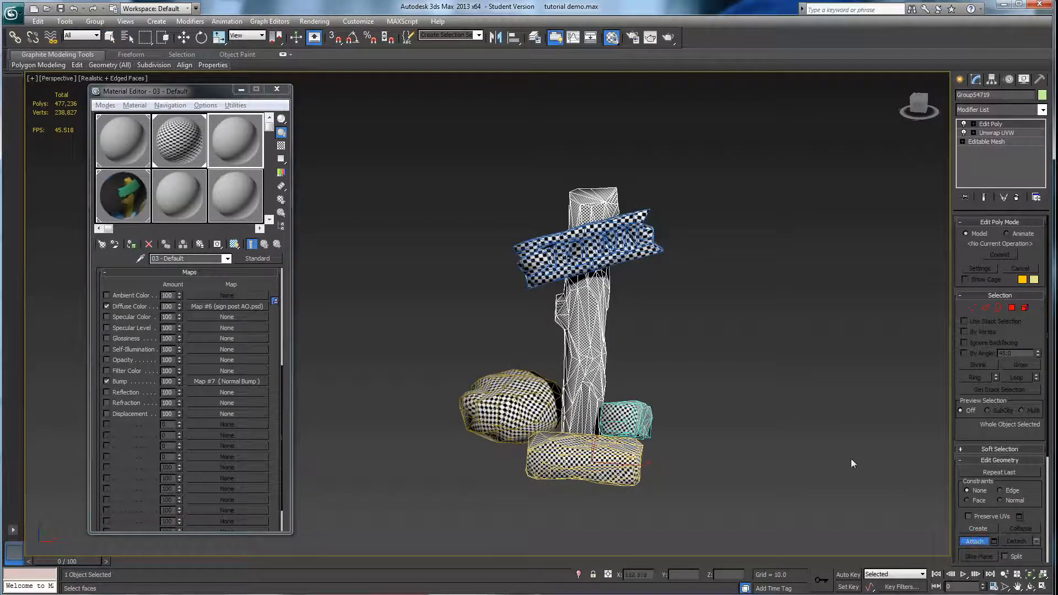
pyautogui.click(548, 246)
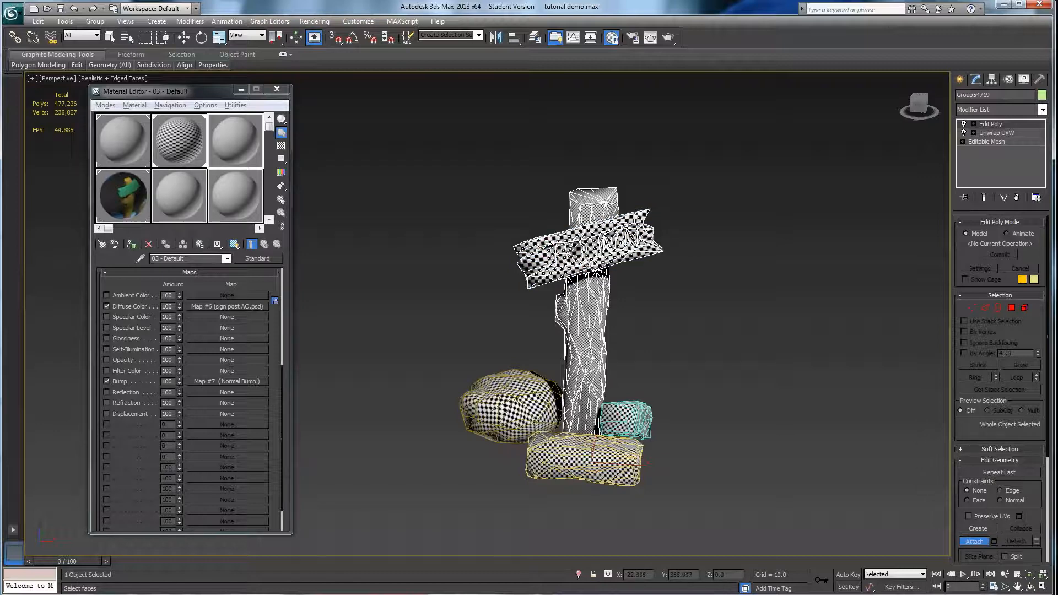
pyautogui.keyDown('alt'); pyautogui.moveTo(587, 309); pyautogui.dragTo(532, 410, button='middle'); pyautogui.keyUp('alt')
pyautogui.click(634, 448)
pyautogui.click(627, 396)
pyautogui.keyDown('alt'); pyautogui.moveTo(672, 398); pyautogui.dragTo(633, 388, button='middle'); pyautogui.keyUp('alt')
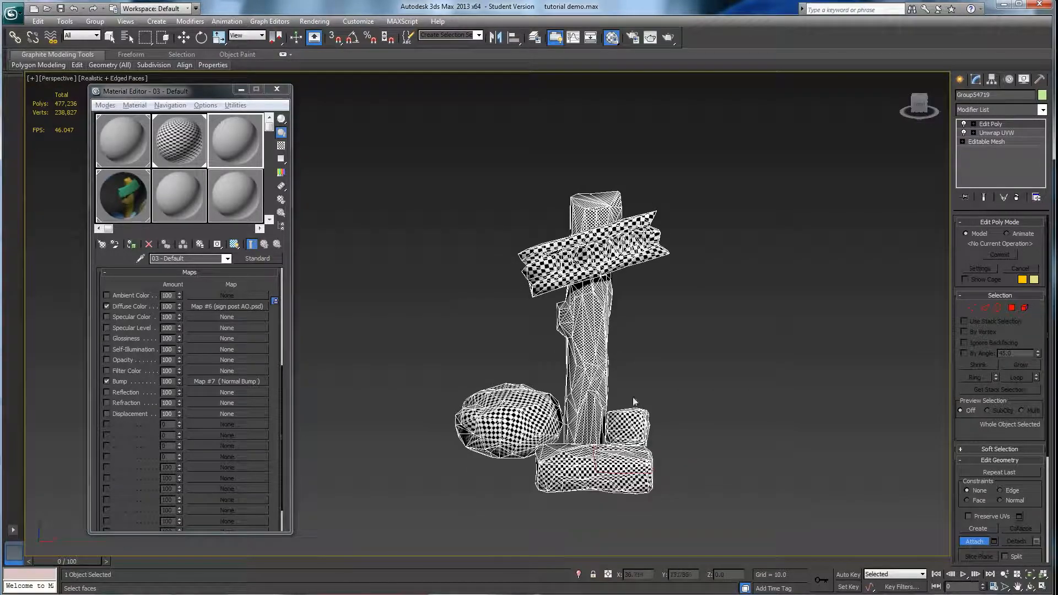
pyautogui.click(973, 540)
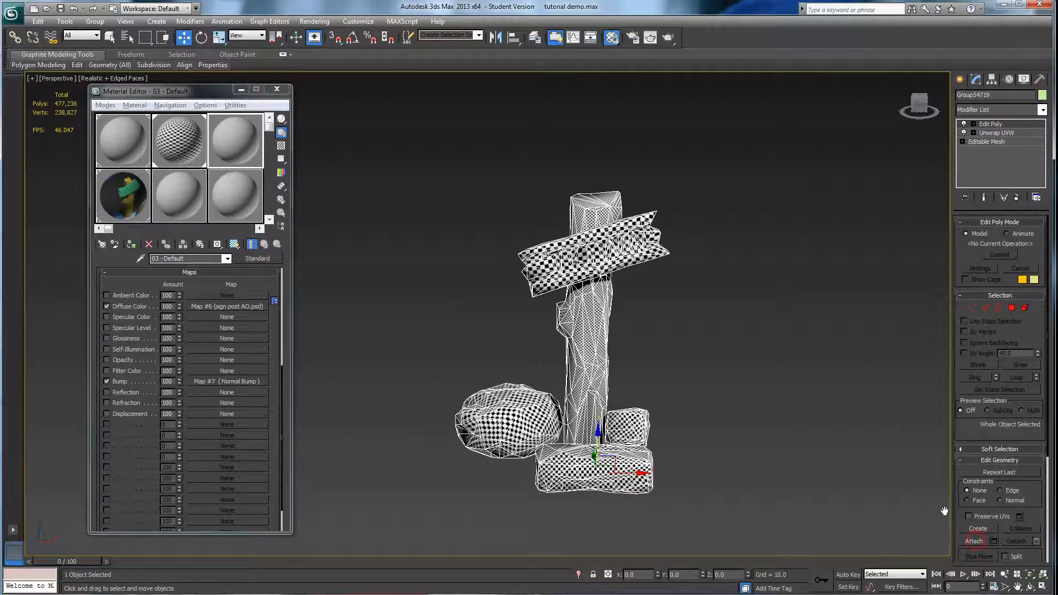
# Step: Test the attached sign post as one object by reselecting it and moving it, and undo the move
pyautogui.moveTo(449, 162); pyautogui.dragTo(665, 448)
pyautogui.click(898, 511)
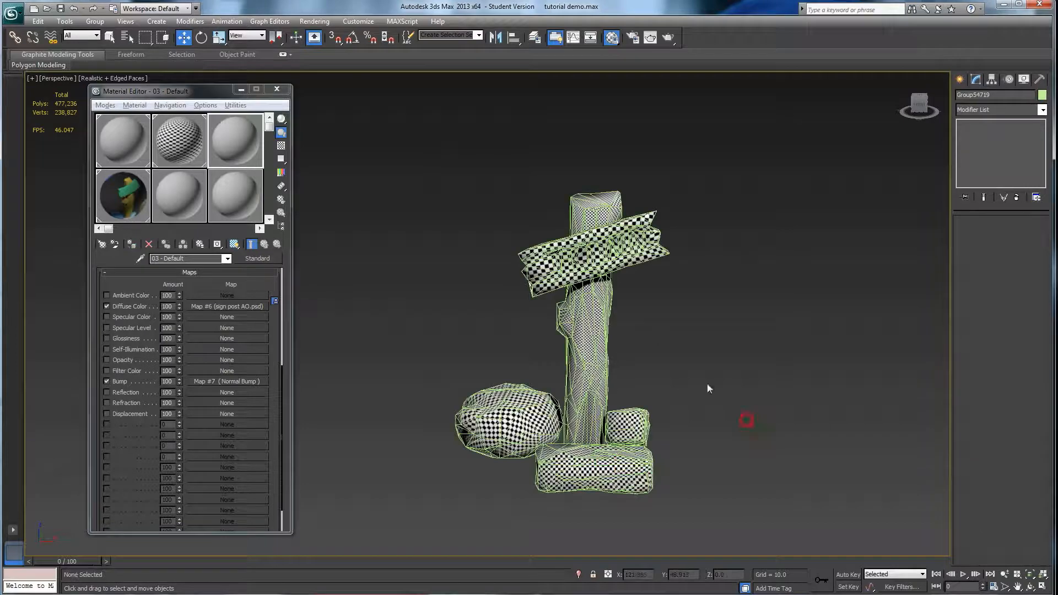
pyautogui.click(614, 273)
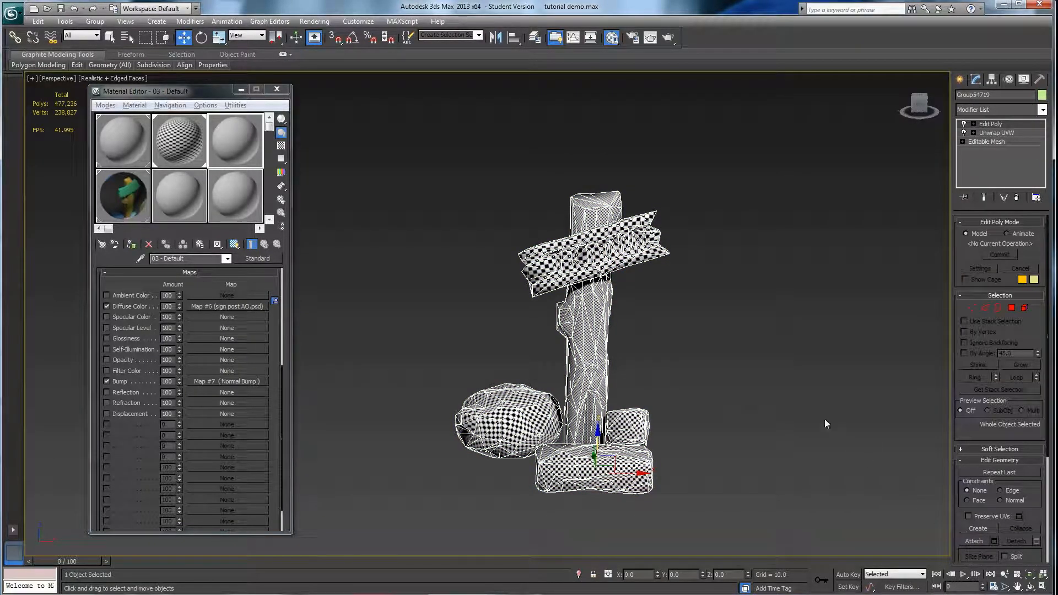
pyautogui.moveTo(712, 388)
pyautogui.keyDown('alt'); pyautogui.mouseDown(button='middle')
pyautogui.moveTo(651, 399)
pyautogui.moveTo(711, 382)
pyautogui.mouseUp(button='middle'); pyautogui.keyUp('alt')
pyautogui.click(704, 379)
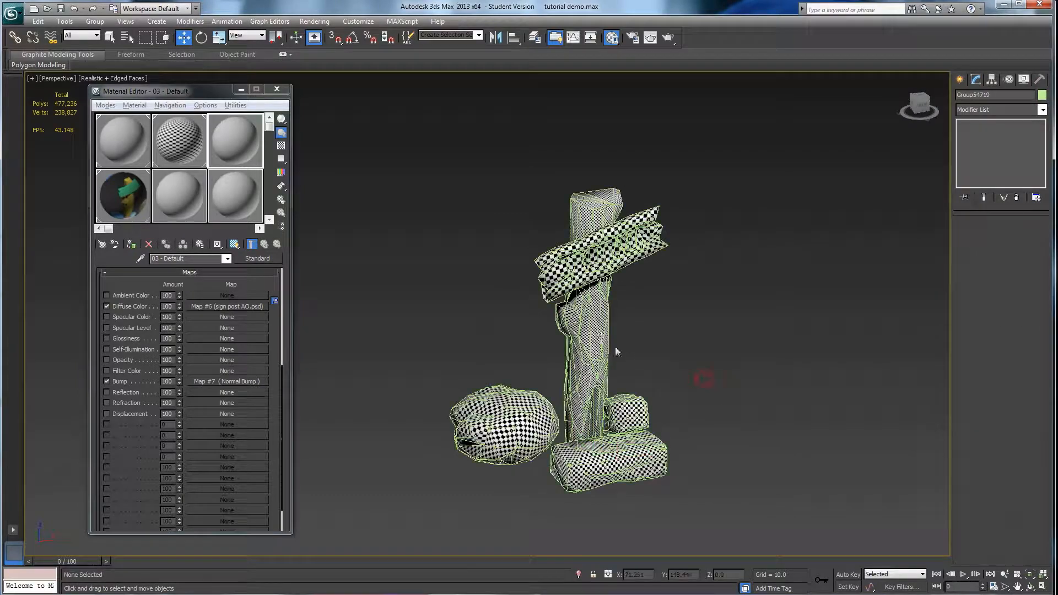
pyautogui.click(598, 344)
pyautogui.moveTo(613, 447); pyautogui.dragTo(643, 378)
pyautogui.hotkey('ctrl', 'z')
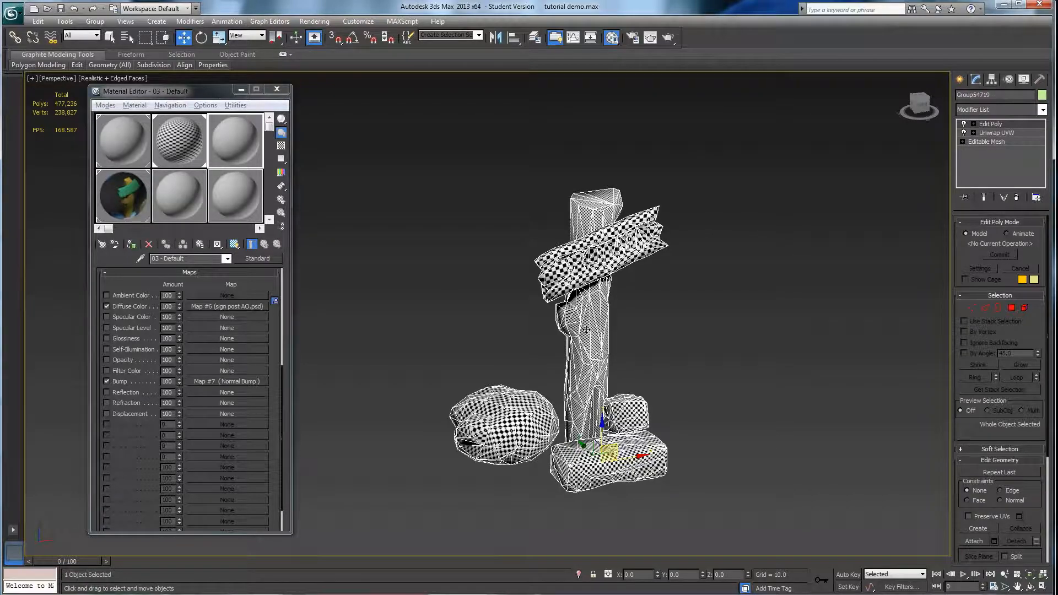
pyautogui.moveTo(637, 369)
pyautogui.keyDown('alt'); pyautogui.mouseDown(button='middle')
pyautogui.moveTo(669, 383)
pyautogui.moveTo(587, 370)
pyautogui.moveTo(633, 372)
pyautogui.mouseUp(button='middle'); pyautogui.keyUp('alt')
pyautogui.keyDown('alt'); pyautogui.moveTo(613, 457); pyautogui.dragTo(523, 446, button='middle'); pyautogui.keyUp('alt')
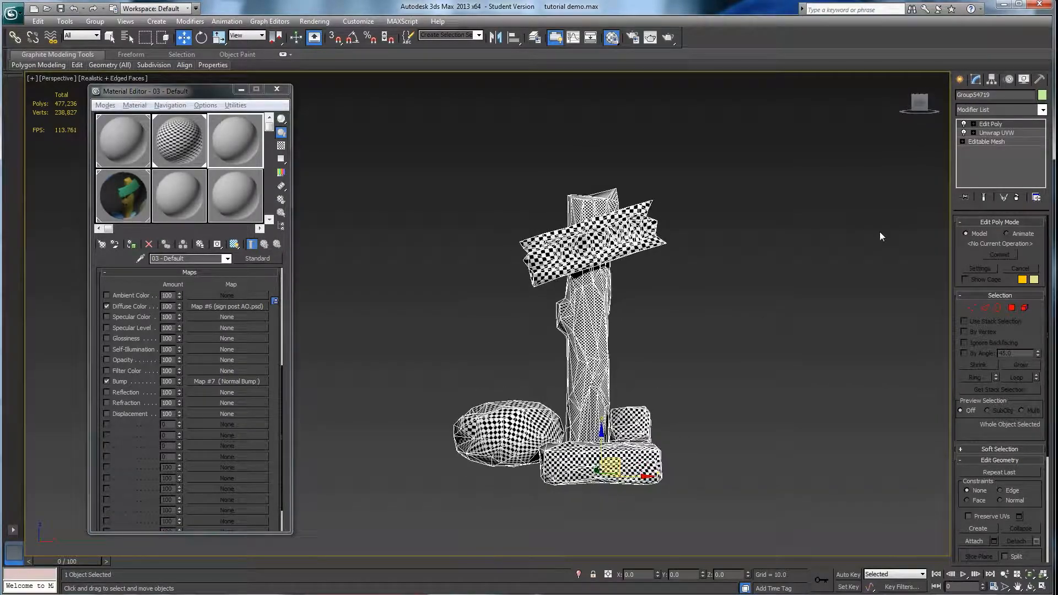
pyautogui.click(994, 134)
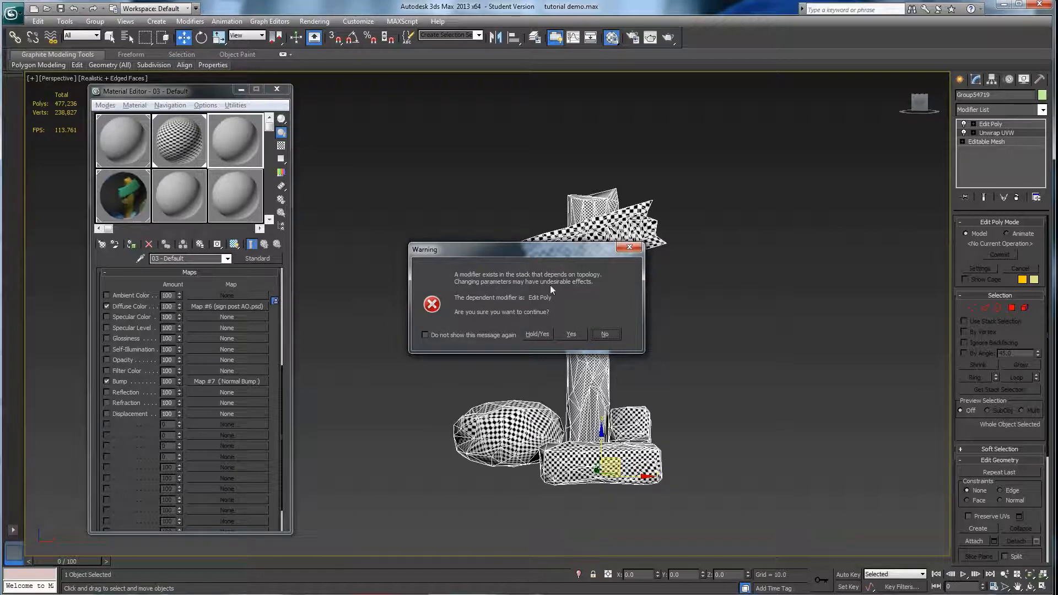
pyautogui.click(609, 337)
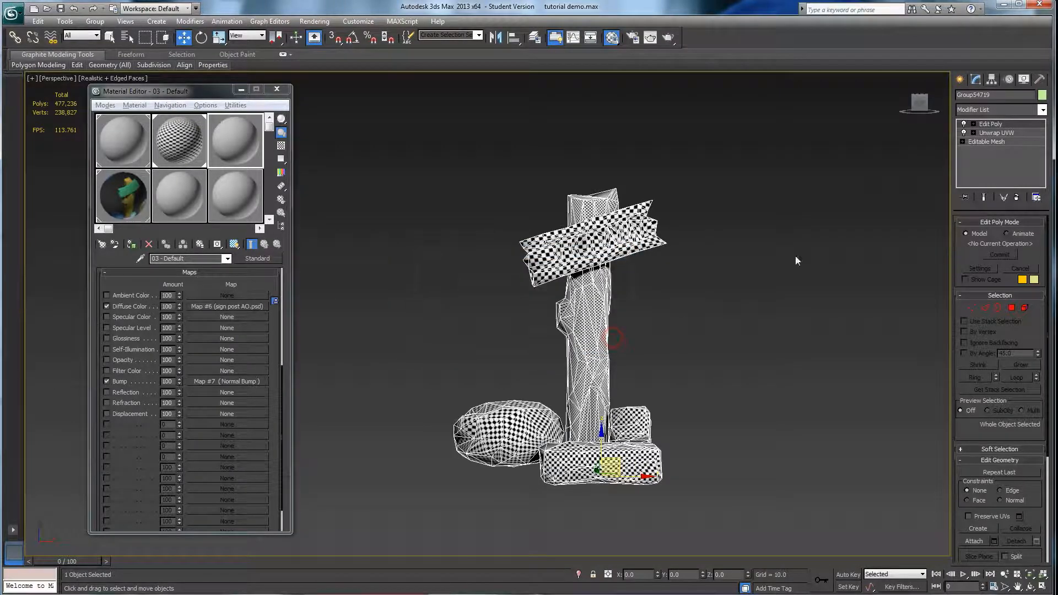
# Step: Add a new Unwrap UVW modifier on top of the attached sign post's Edit Poly and open its UV editor
pyautogui.click(1041, 110)
pyautogui.press('u')
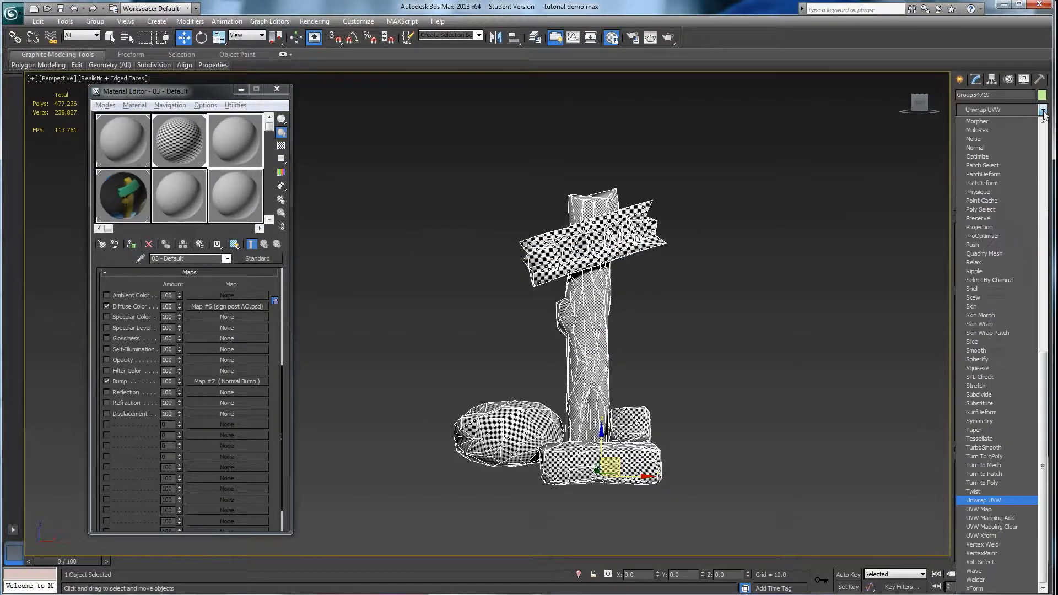
pyautogui.press('Return')
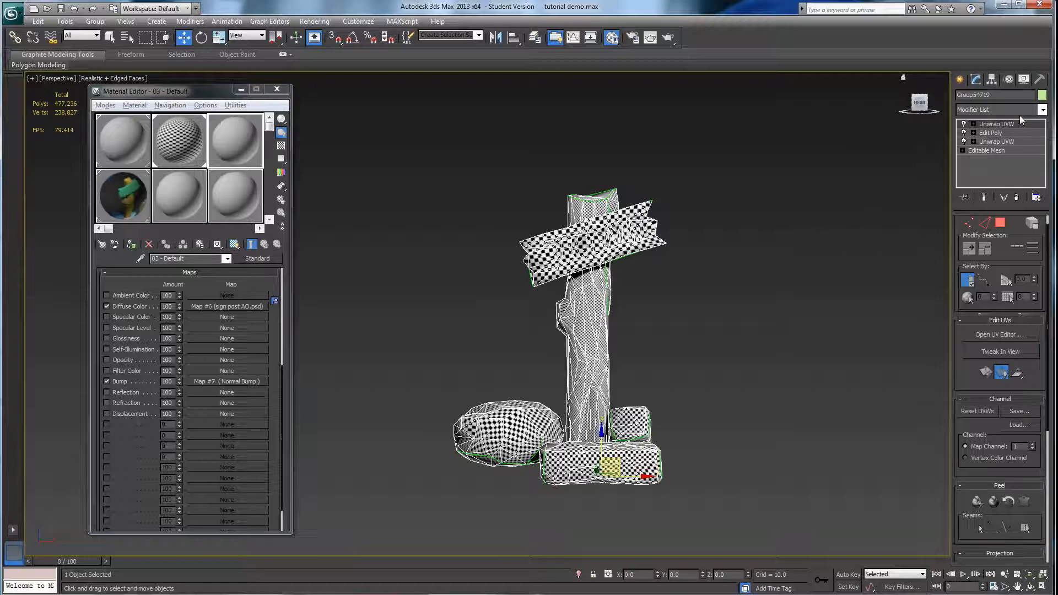
pyautogui.click(999, 335)
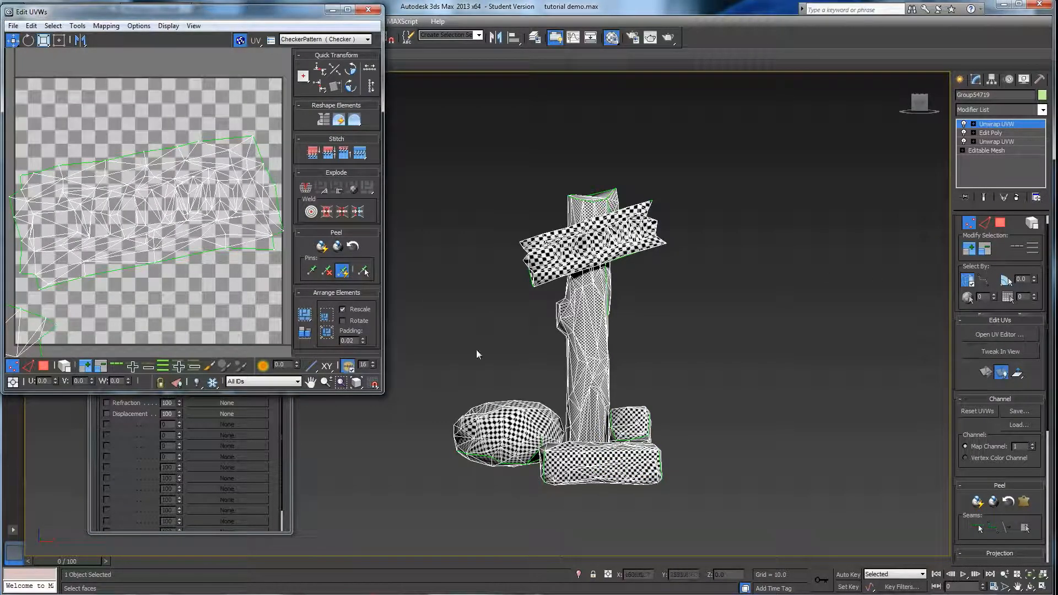
# Step: Turn on element selection with polygons and move the board's back shell off the rock's UVs to below the checker tile
pyautogui.scroll(-4, 209, 252)
pyautogui.scroll(-6, 208, 253)
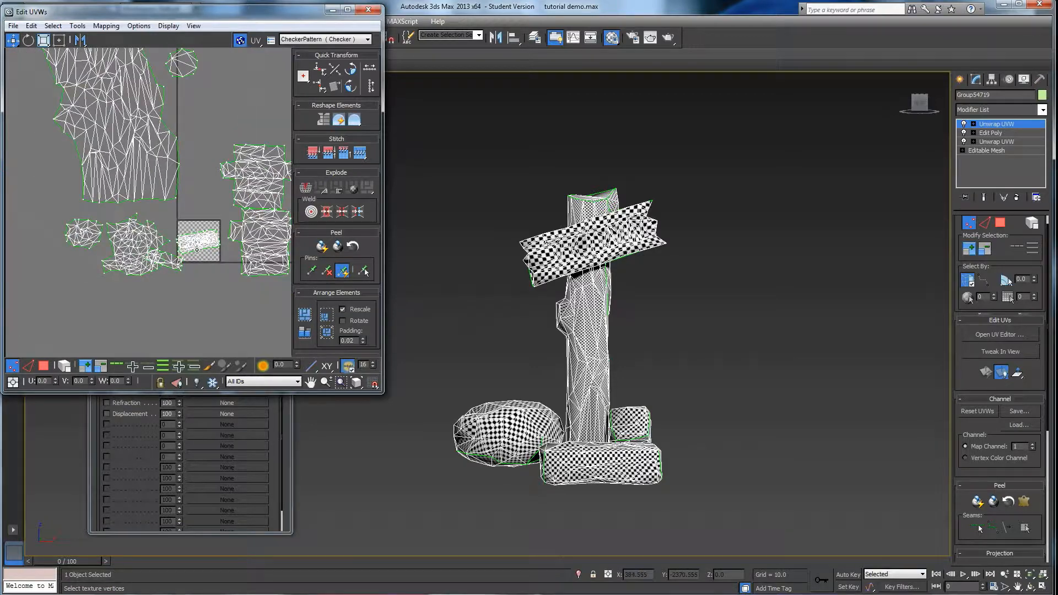
pyautogui.scroll(2, 186, 215)
pyautogui.scroll(5, 193, 237)
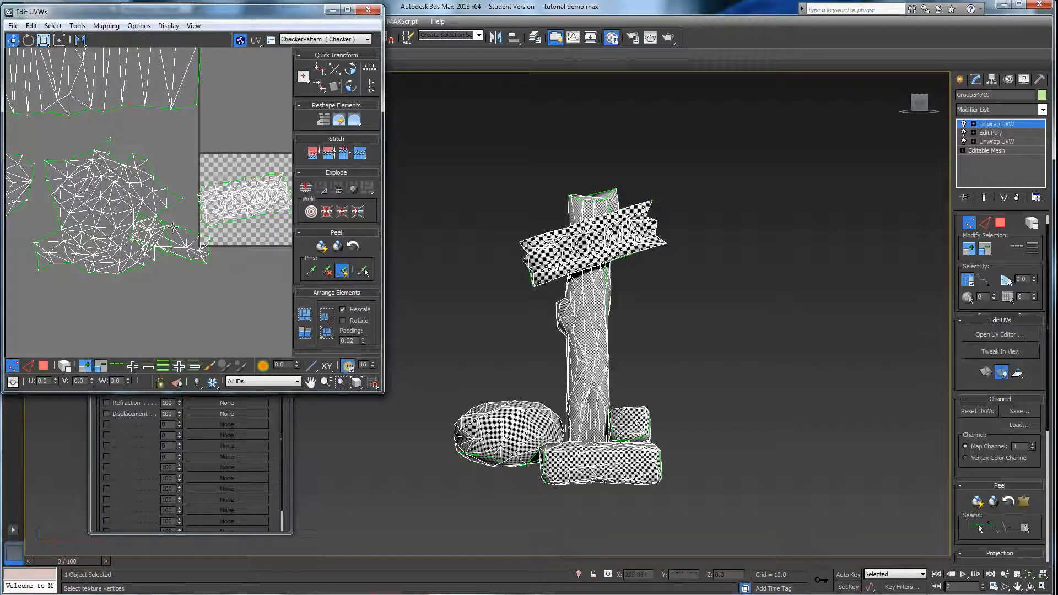
pyautogui.scroll(-3, 174, 239)
pyautogui.scroll(-3, 173, 238)
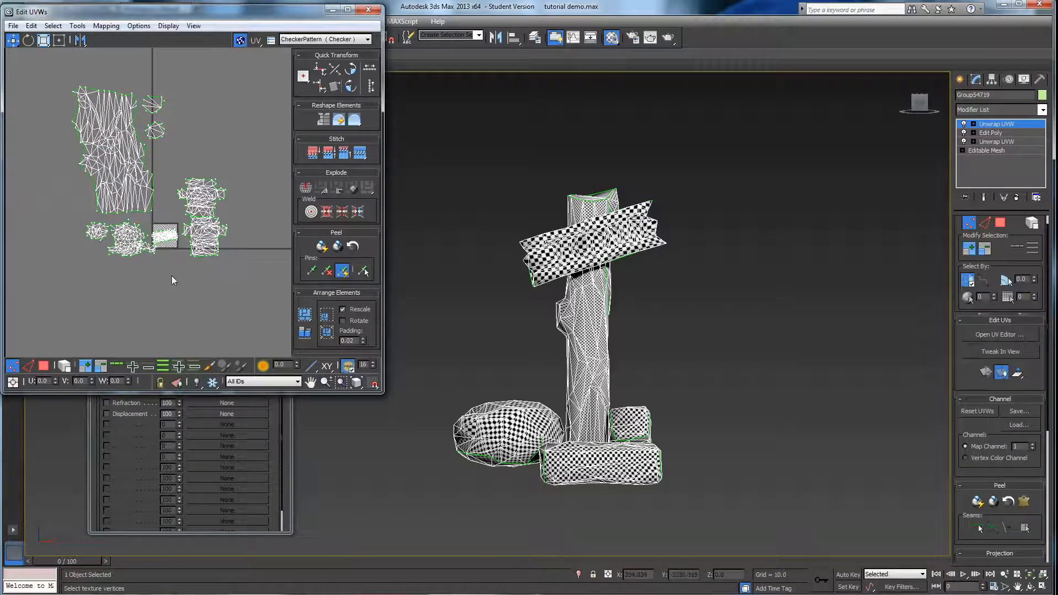
pyautogui.click(64, 366)
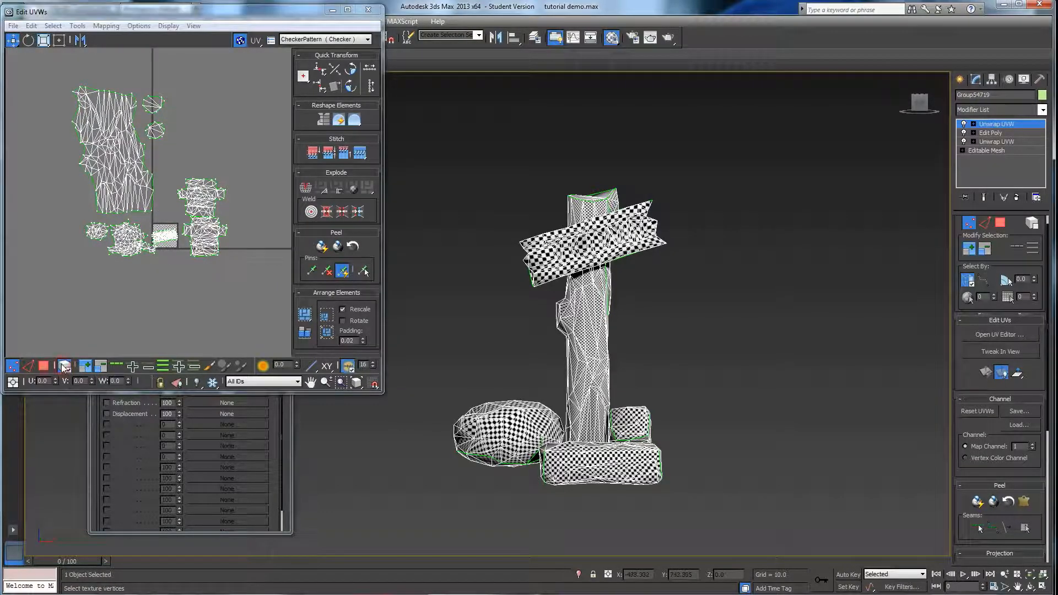
pyautogui.click(151, 251)
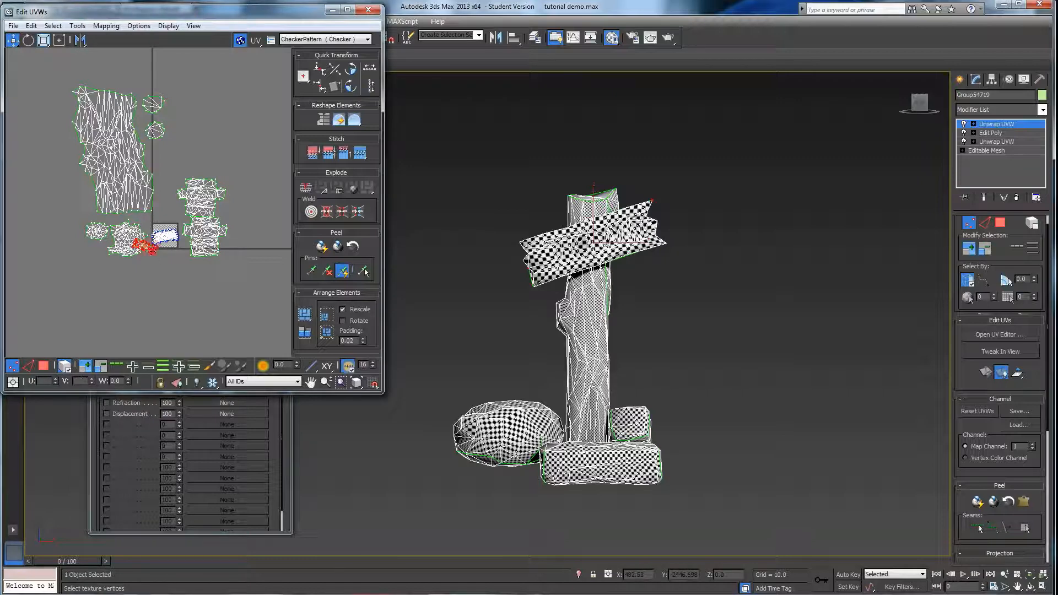
pyautogui.click(44, 365)
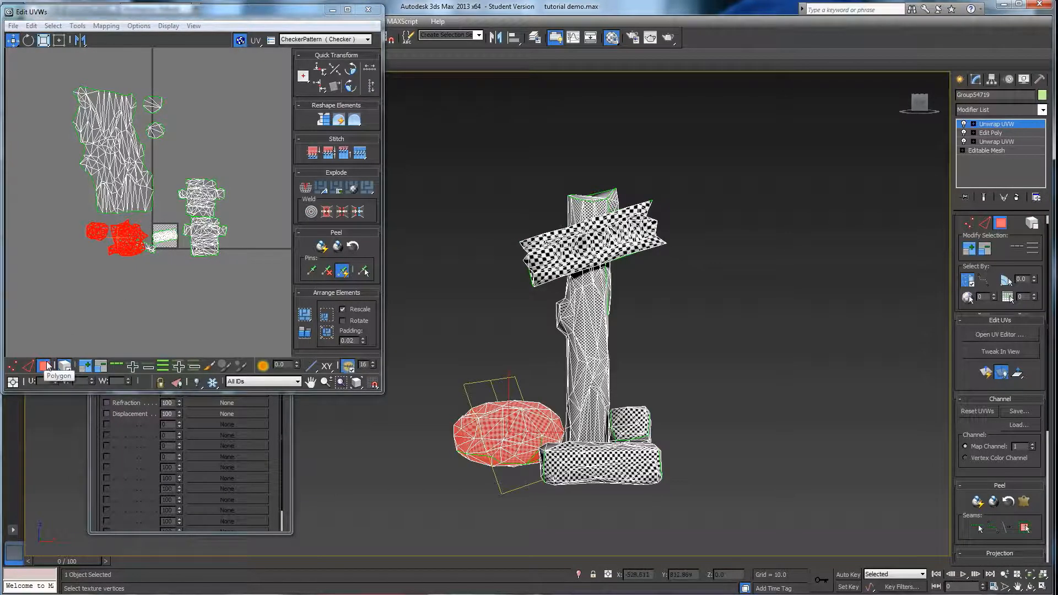
pyautogui.click(154, 262)
pyautogui.click(150, 249)
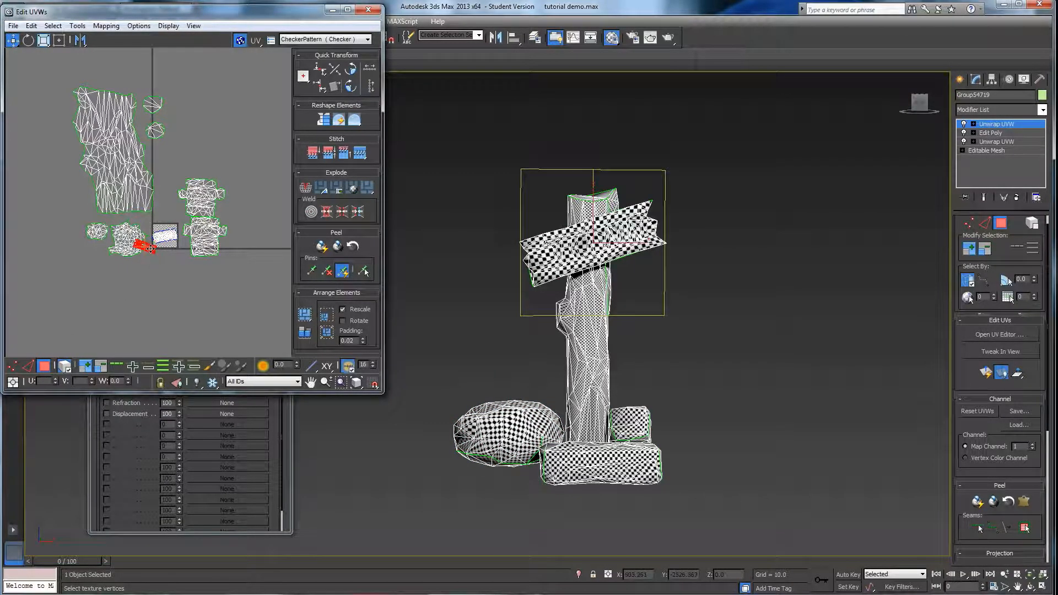
pyautogui.moveTo(150, 249); pyautogui.dragTo(173, 271)
pyautogui.click(168, 253)
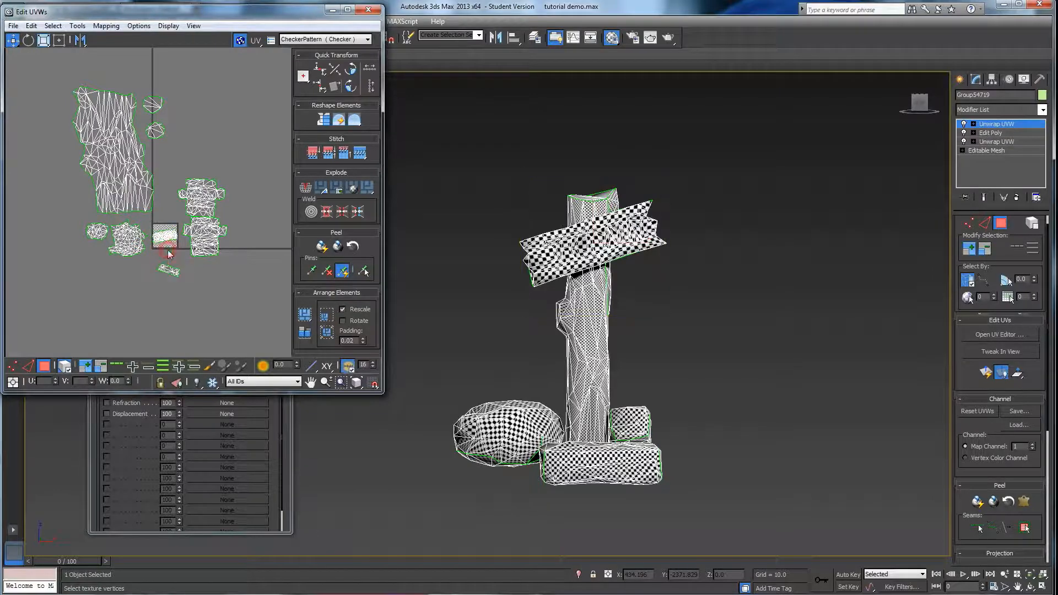
# Step: Move the lower of the two stacked block shells down so it clears the shell above it
pyautogui.scroll(5, 162, 258)
pyautogui.scroll(-3, 162, 263)
pyautogui.click(231, 226)
pyautogui.moveTo(232, 227); pyautogui.dragTo(224, 251)
pyautogui.click(159, 259)
pyautogui.scroll(-2, 160, 259)
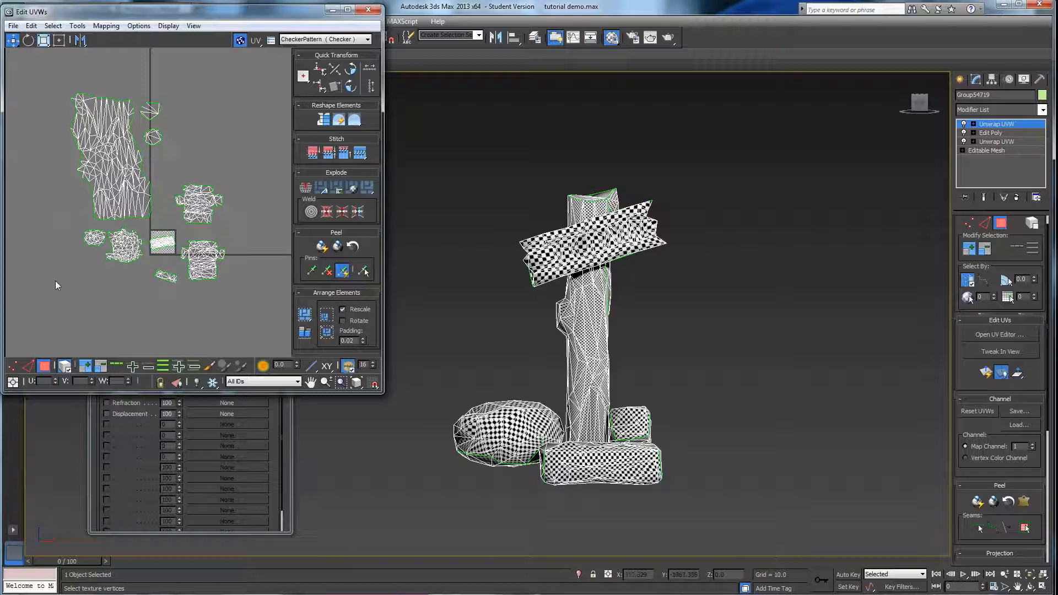
# Step: Clear the UV shell selection and hide the edged faces in the viewport
pyautogui.click(131, 243)
pyautogui.click(134, 195)
pyautogui.click(251, 195)
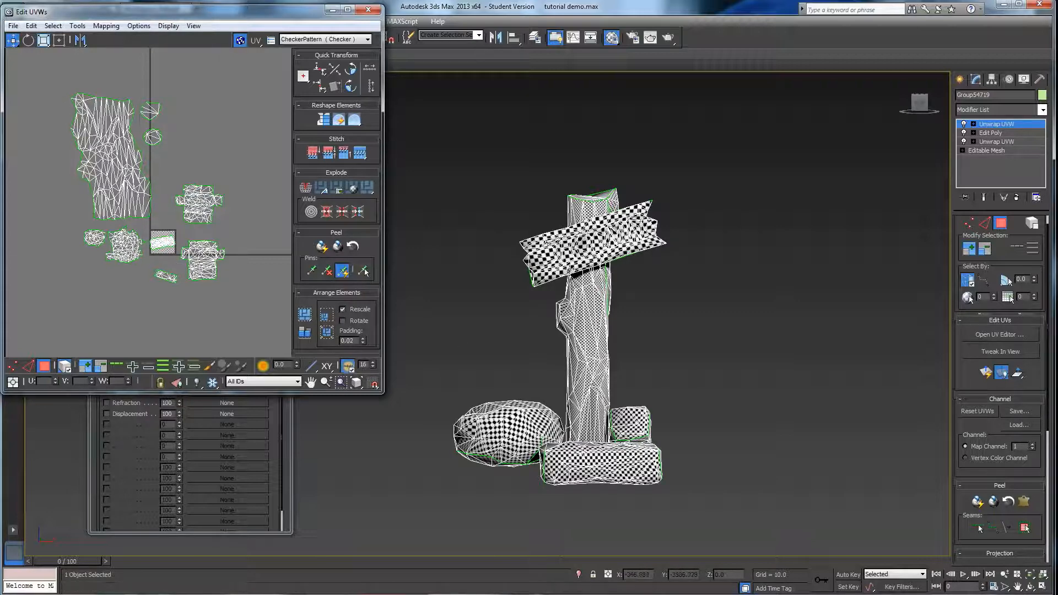
pyautogui.press('F4')
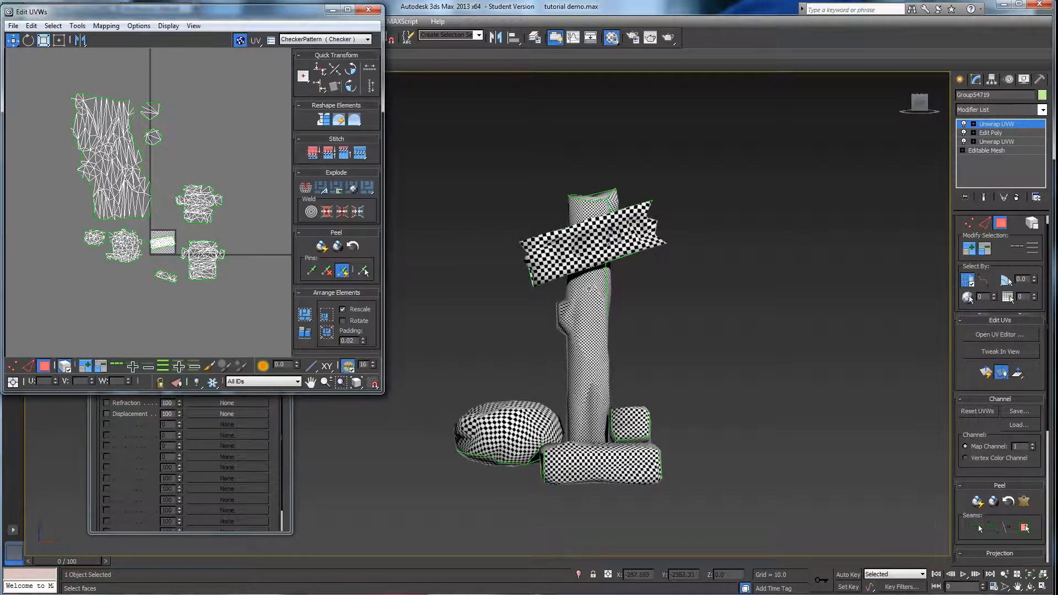
# Step: Scale up the board's front shell to compare its checker density with the other parts, and undo the scaling
pyautogui.click(167, 242)
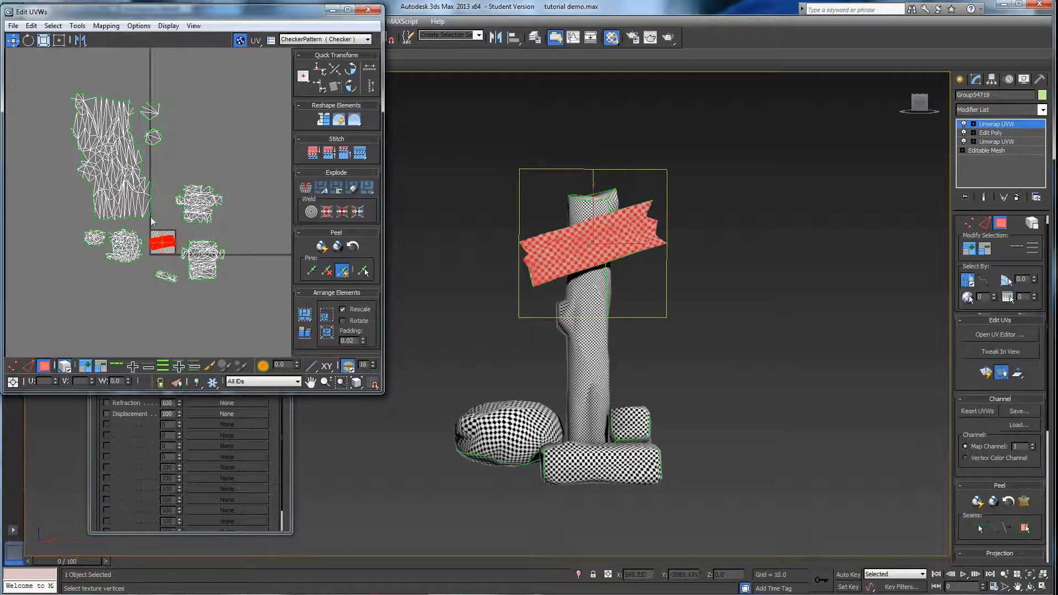
pyautogui.click(43, 39)
pyautogui.moveTo(165, 242); pyautogui.dragTo(279, 177)
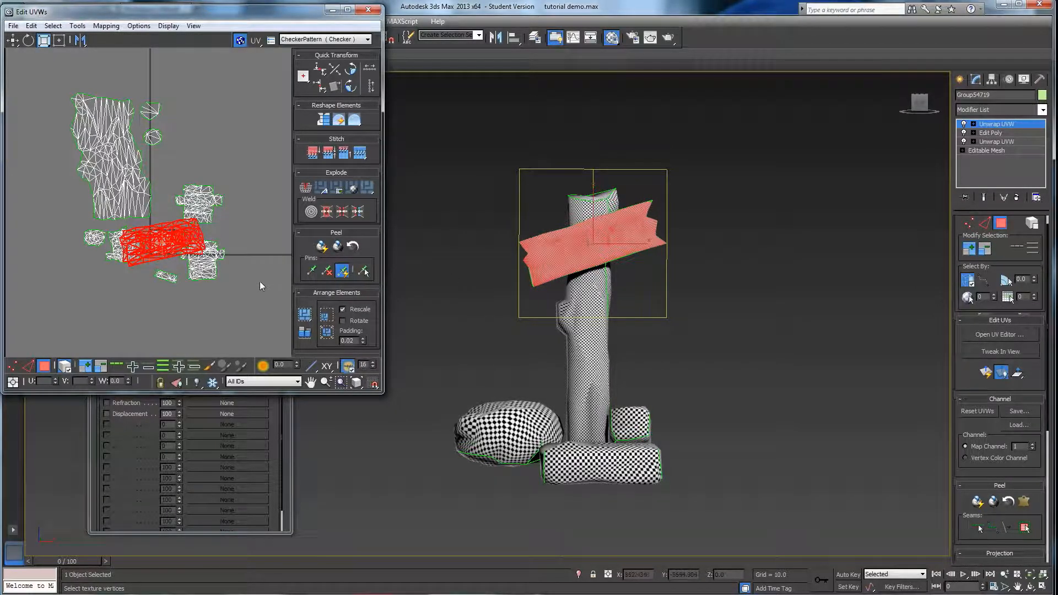
pyautogui.hotkey('ctrl', 'z')
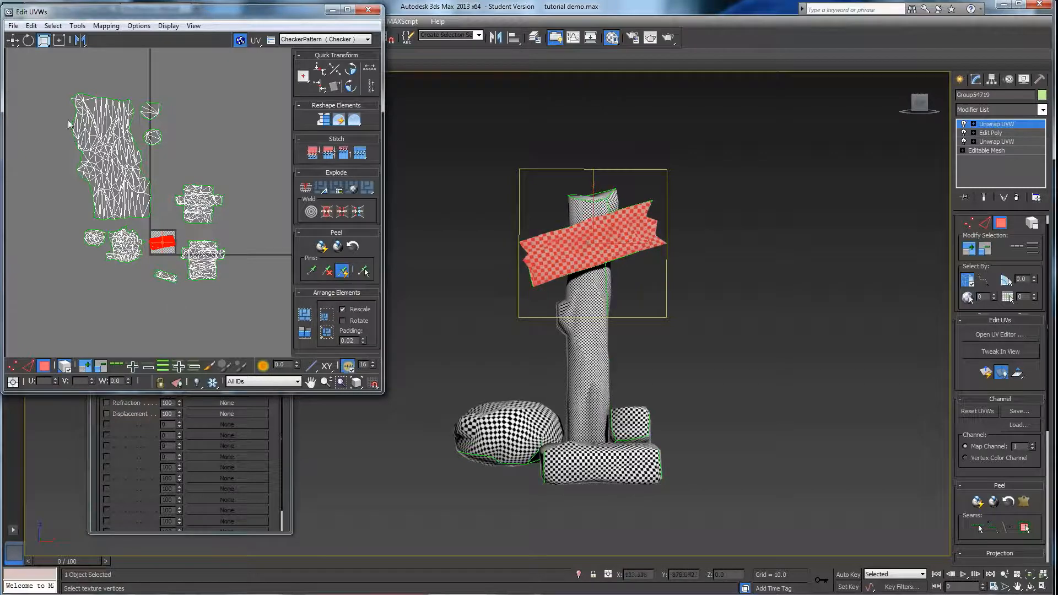
# Step: Select all UV shells and relax them together with Relax By Face Angles at 100 iterations and amount 0.1
pyautogui.hotkey('ctrl', 'a')
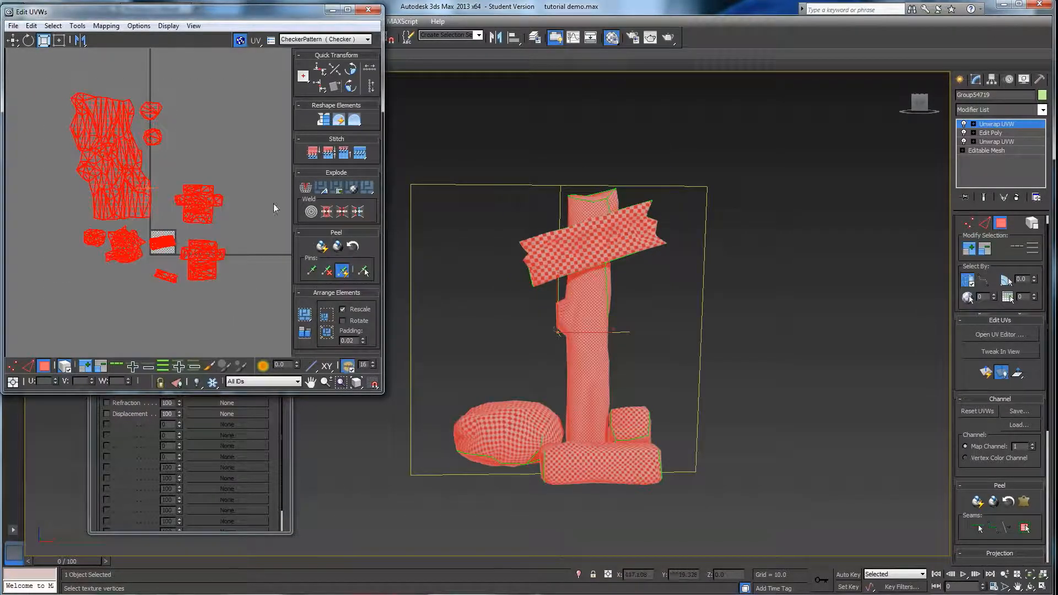
pyautogui.moveTo(354, 119); pyautogui.dragTo(356, 143)
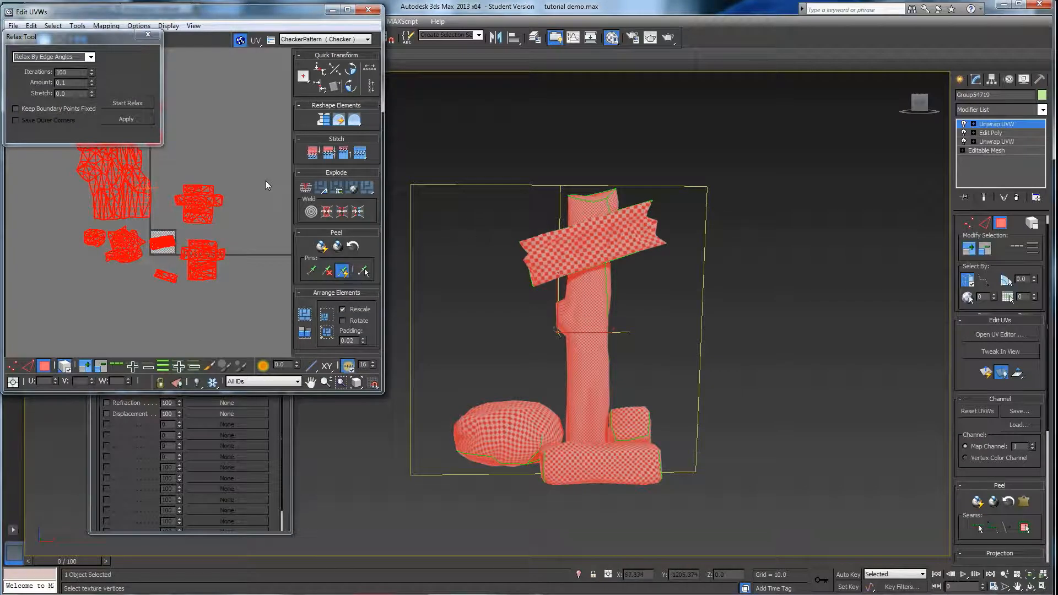
pyautogui.click(92, 58)
pyautogui.click(78, 69)
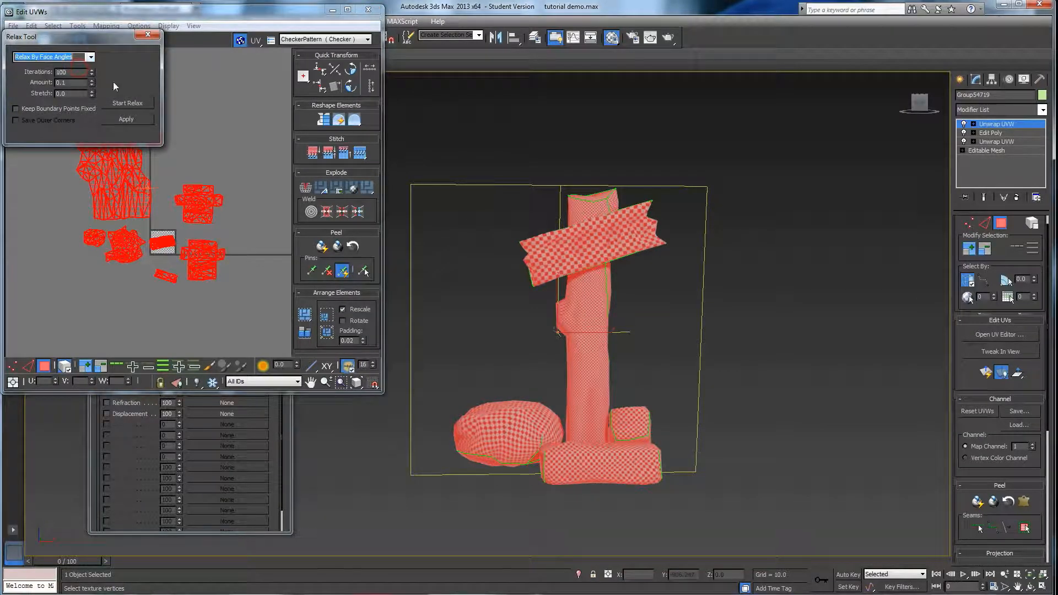
pyautogui.click(135, 104)
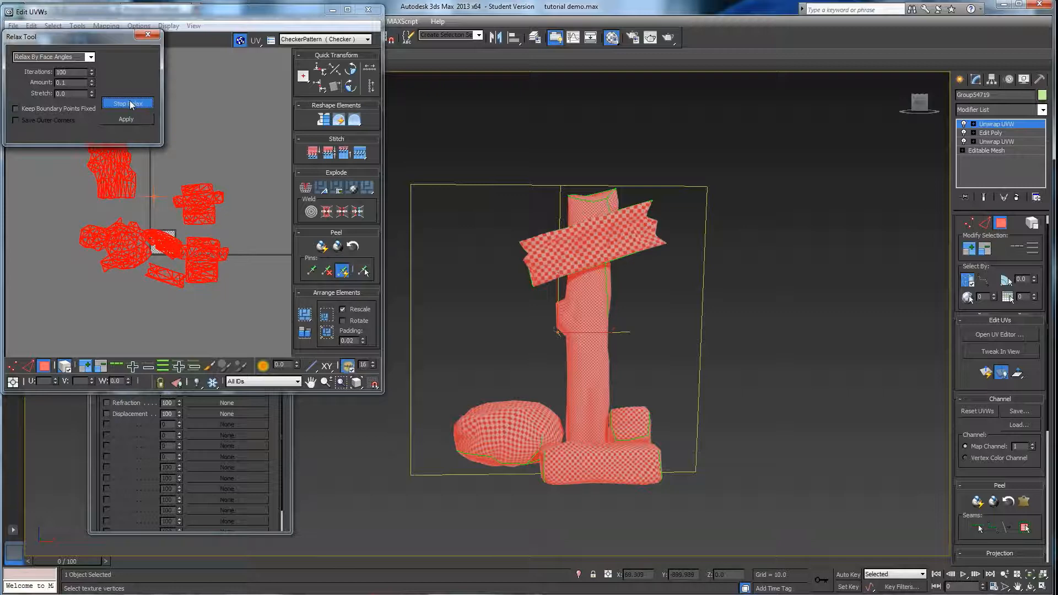
pyautogui.click(128, 104)
# Step: Clear the selection and move the board's front shell up off the checker tile, away from the neighbouring shells
pyautogui.scroll(5, 205, 240)
pyautogui.scroll(8, 205, 240)
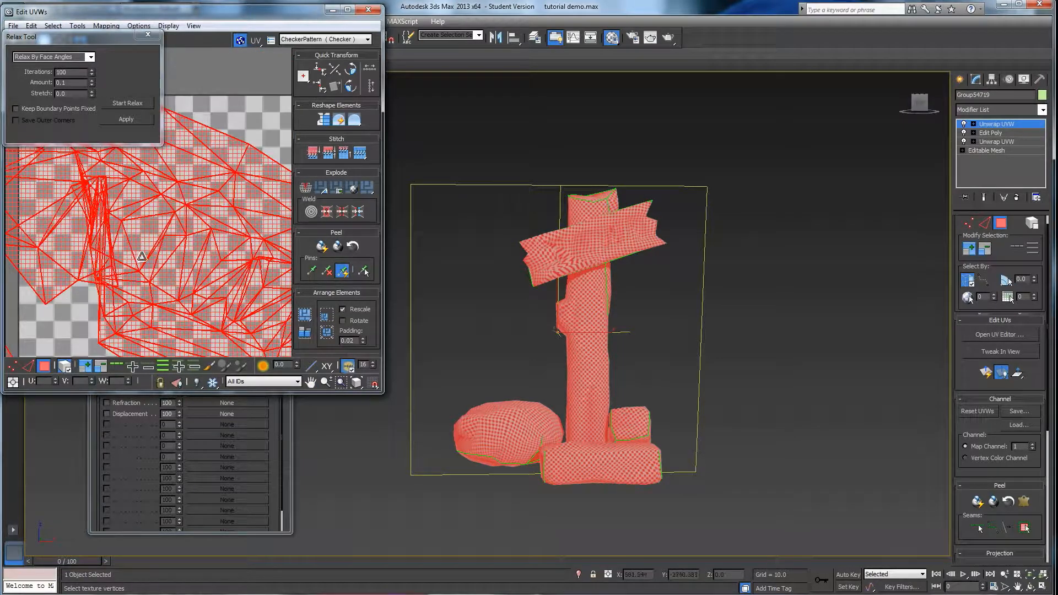
pyautogui.scroll(-8, 142, 257)
pyautogui.moveTo(141, 255); pyautogui.dragTo(211, 276, button='middle')
pyautogui.scroll(-3, 193, 267)
pyautogui.click(201, 233)
pyautogui.moveTo(200, 233); pyautogui.dragTo(183, 202, button='middle')
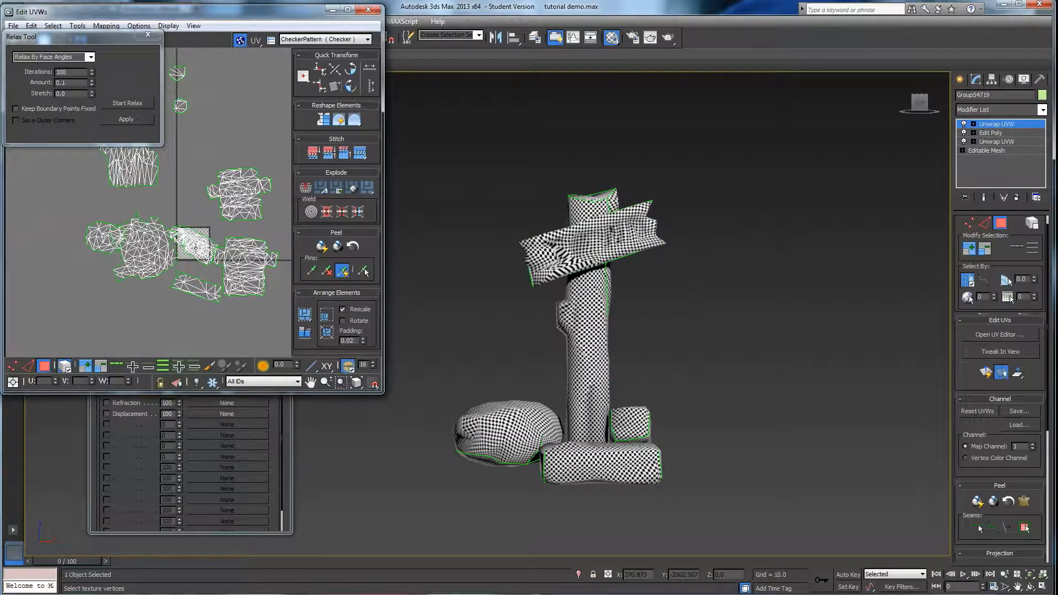
pyautogui.click(194, 244)
pyautogui.moveTo(190, 243); pyautogui.dragTo(182, 202)
# Step: Separate the rock's two overlapping shells, moving the small one up and the large one down, and clear the selection
pyautogui.click(144, 241)
pyautogui.click(108, 238)
pyautogui.moveTo(100, 244); pyautogui.dragTo(70, 229)
pyautogui.click(127, 247)
pyautogui.moveTo(128, 246); pyautogui.dragTo(91, 276)
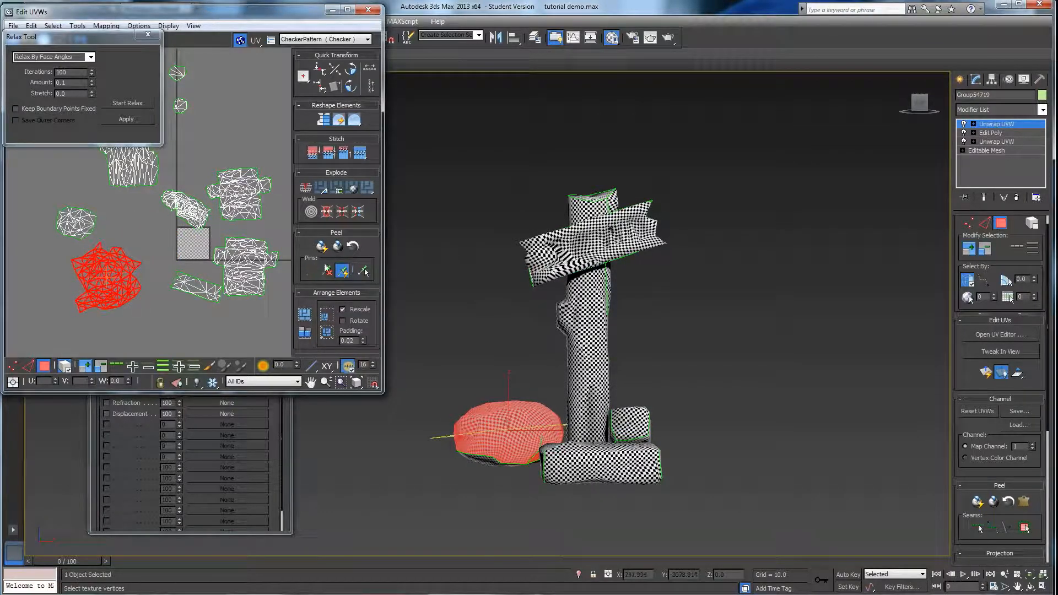
pyautogui.click(540, 325)
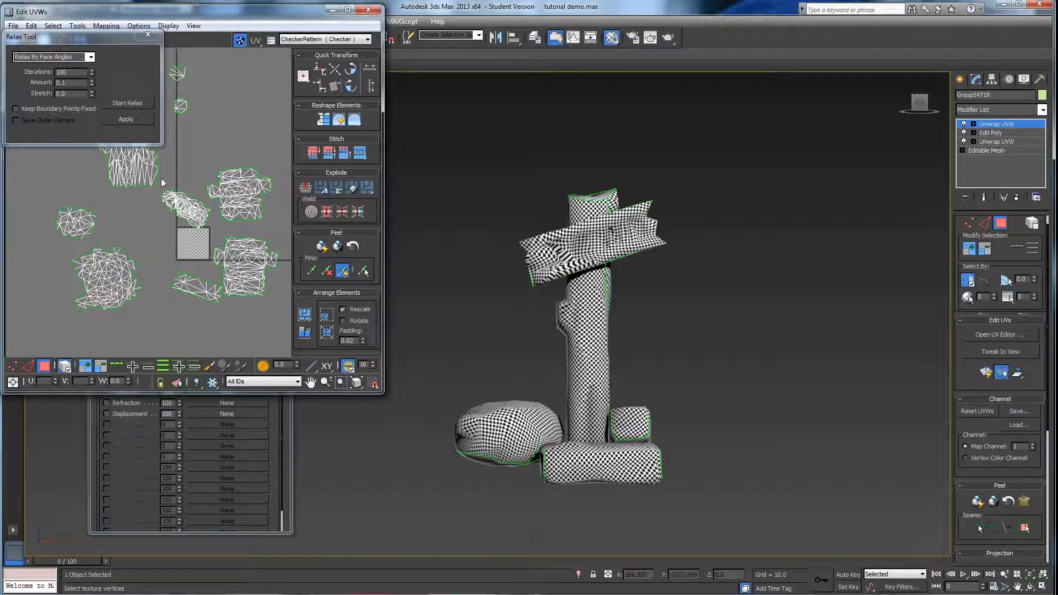
# Step: Relax only the board's front shell by face angles
pyautogui.click(191, 205)
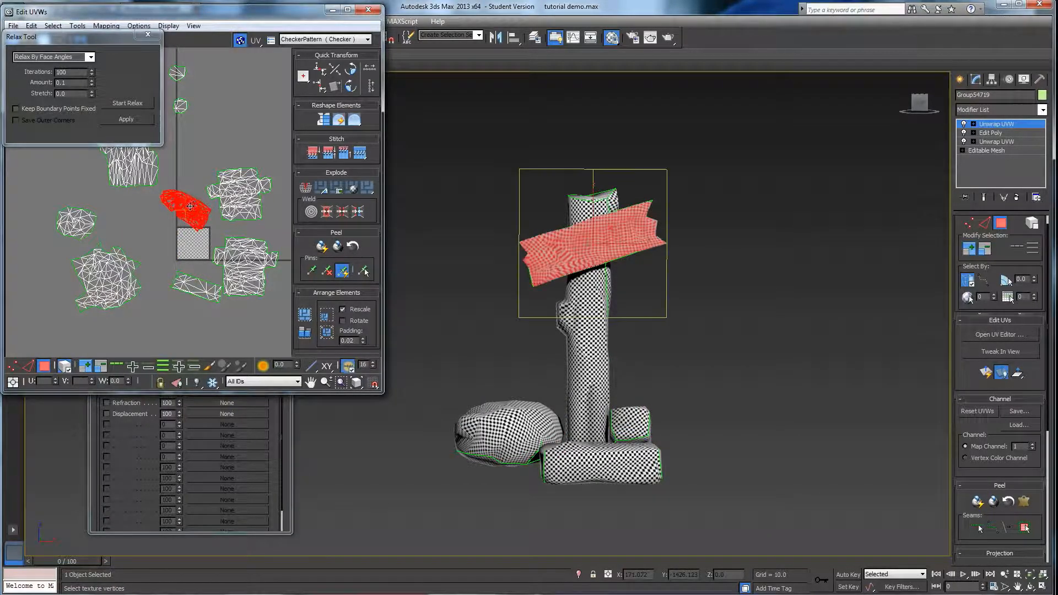
pyautogui.click(120, 104)
pyautogui.click(121, 104)
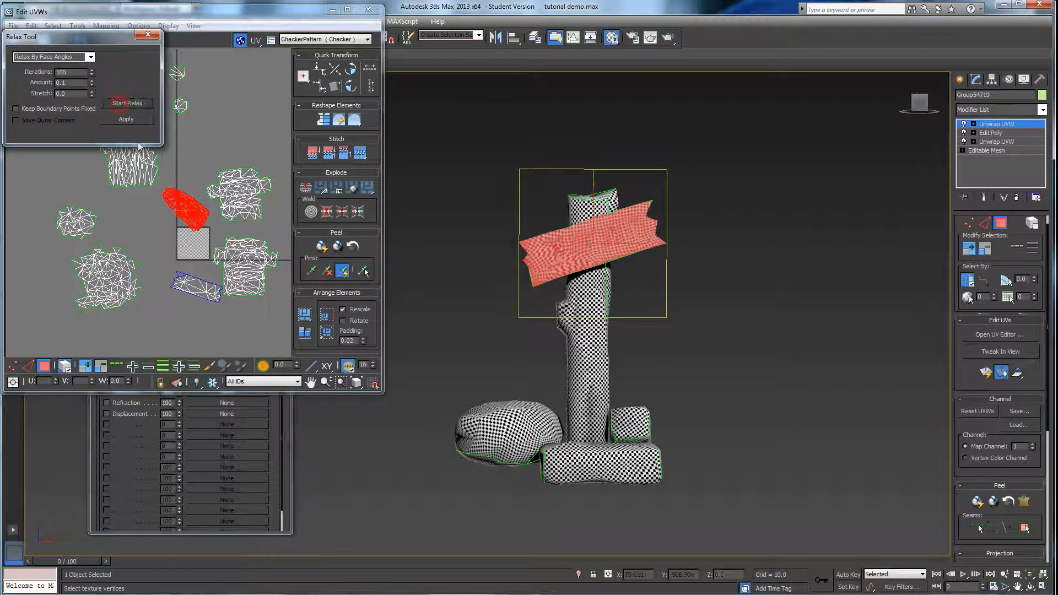
# Step: Switch the relax method to Relax By Edge Angles, relax the board's front shell with it, and deselect the shell
pyautogui.scroll(1, 225, 253)
pyautogui.scroll(1, 528, 296)
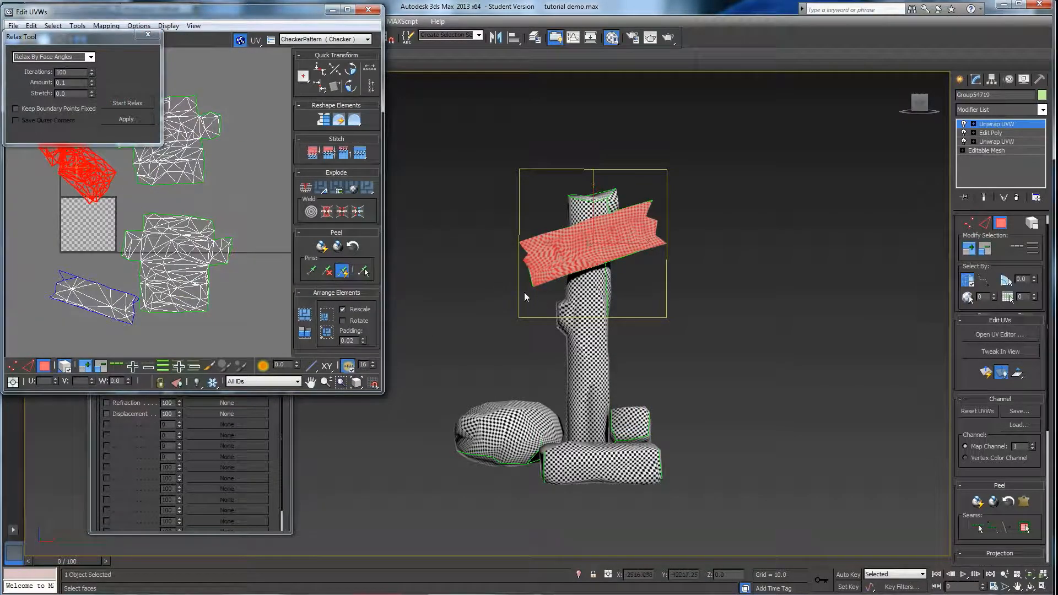
pyautogui.scroll(-1, 110, 189)
pyautogui.moveTo(110, 189); pyautogui.dragTo(155, 238, button='middle')
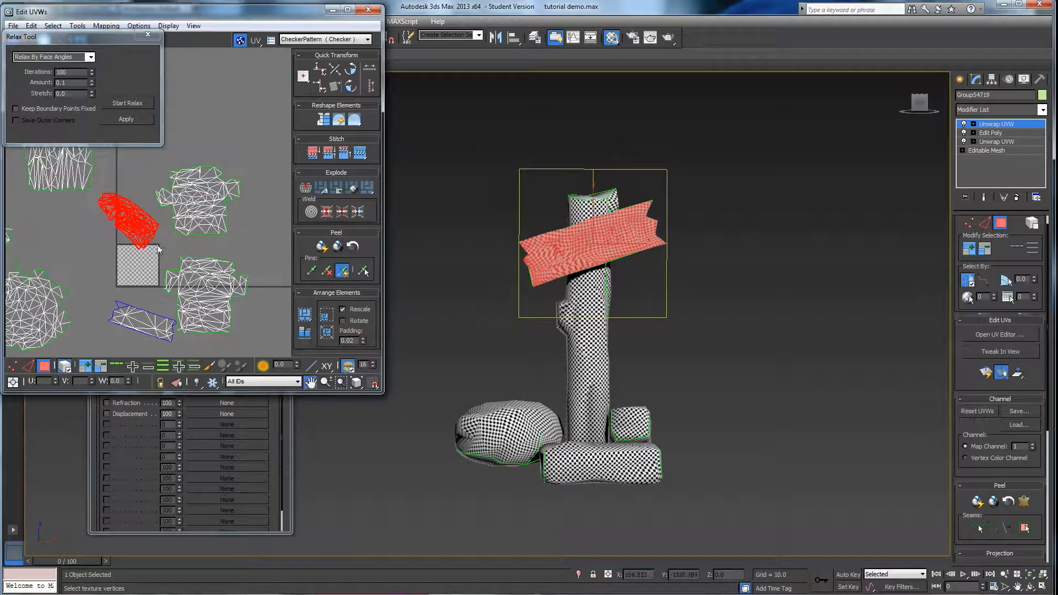
pyautogui.click(91, 57)
pyautogui.click(55, 72)
pyautogui.click(120, 103)
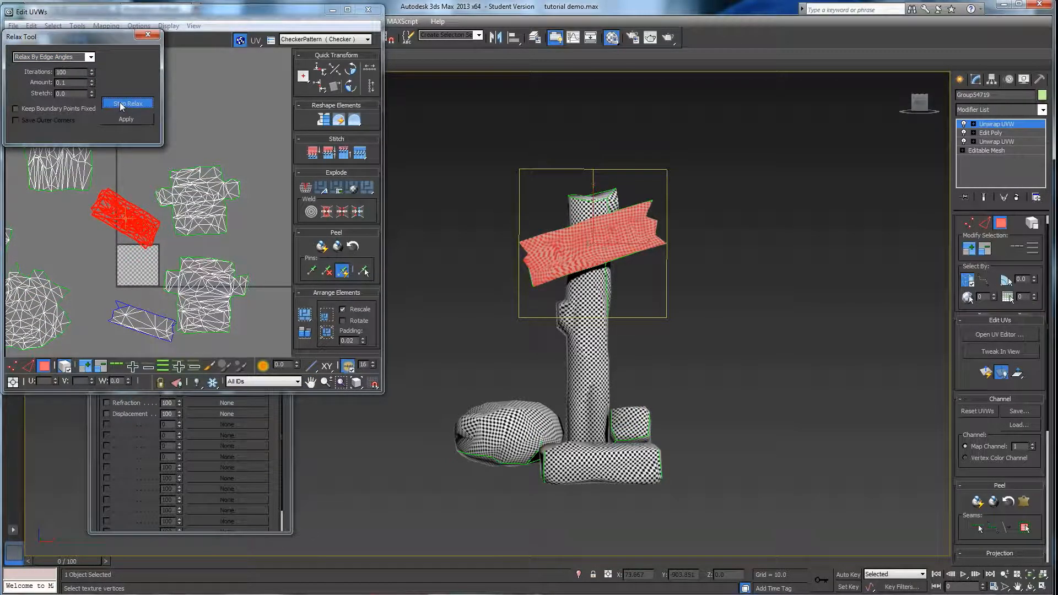
pyautogui.click(121, 105)
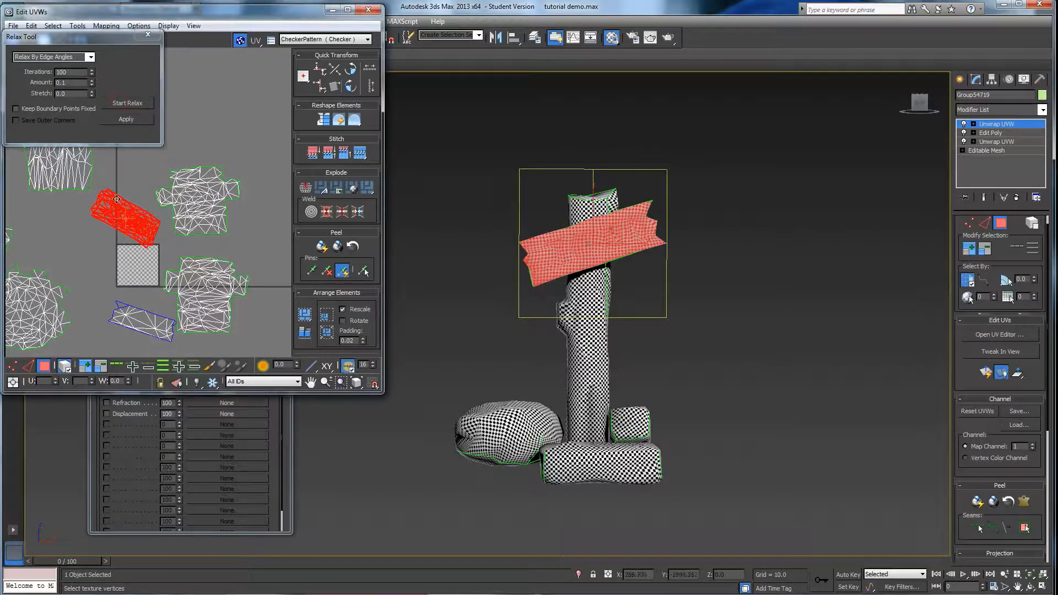
pyautogui.click(77, 218)
pyautogui.moveTo(88, 234); pyautogui.dragTo(107, 250, button='middle')
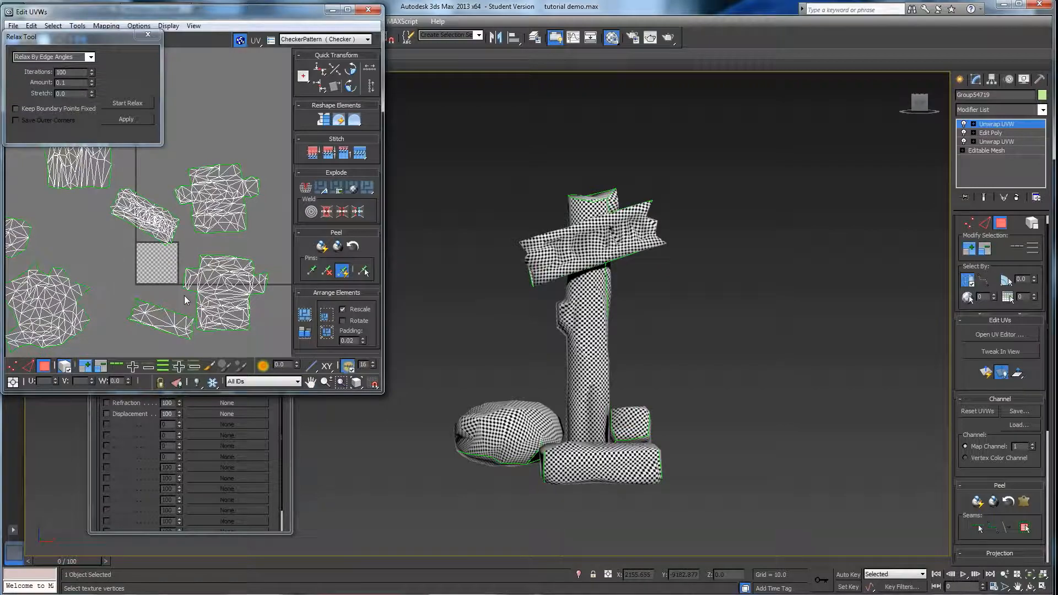
# Step: Try scaling down only the post's shell, undo the scaling and clear the selection
pyautogui.keyDown('alt'); pyautogui.moveTo(528, 344); pyautogui.dragTo(595, 347, button='middle'); pyautogui.keyUp('alt')
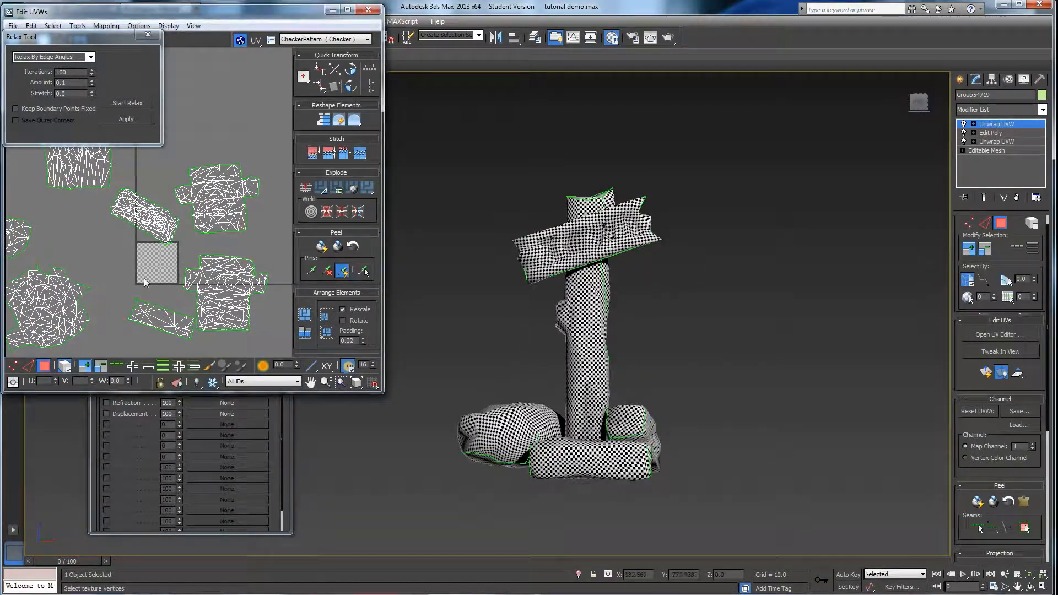
pyautogui.scroll(-3, 144, 278)
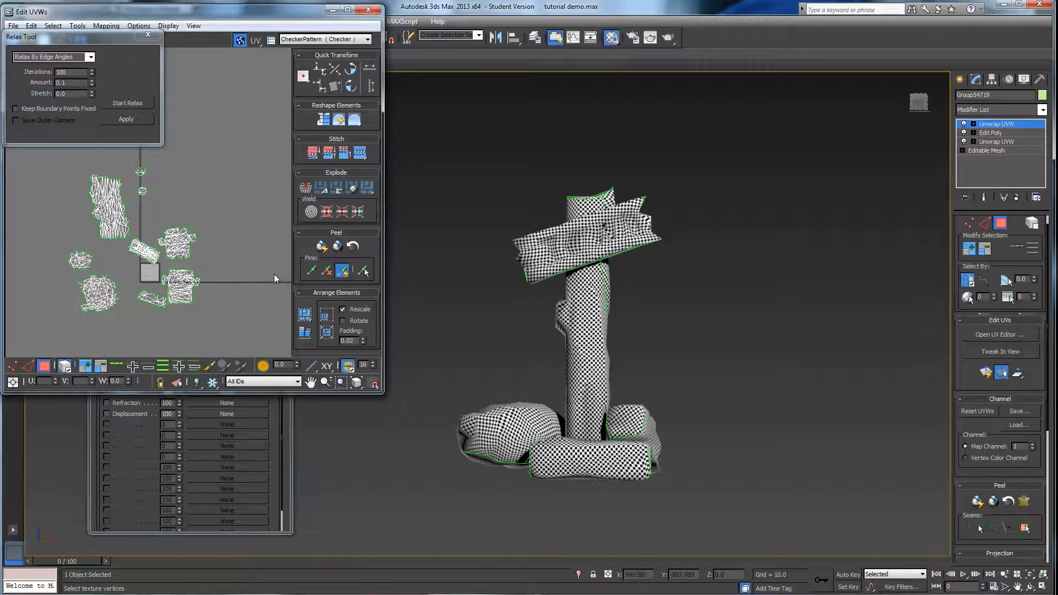
pyautogui.keyDown('alt'); pyautogui.moveTo(590, 352); pyautogui.dragTo(614, 361, button='middle'); pyautogui.keyUp('alt')
pyautogui.click(111, 198)
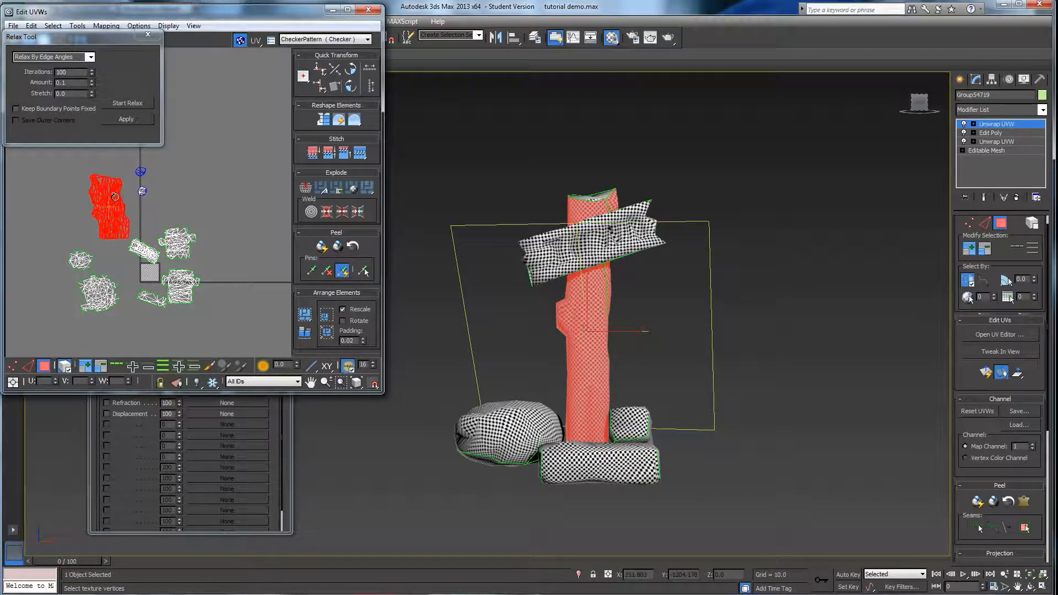
pyautogui.press('r')
pyautogui.moveTo(111, 201); pyautogui.dragTo(112, 235)
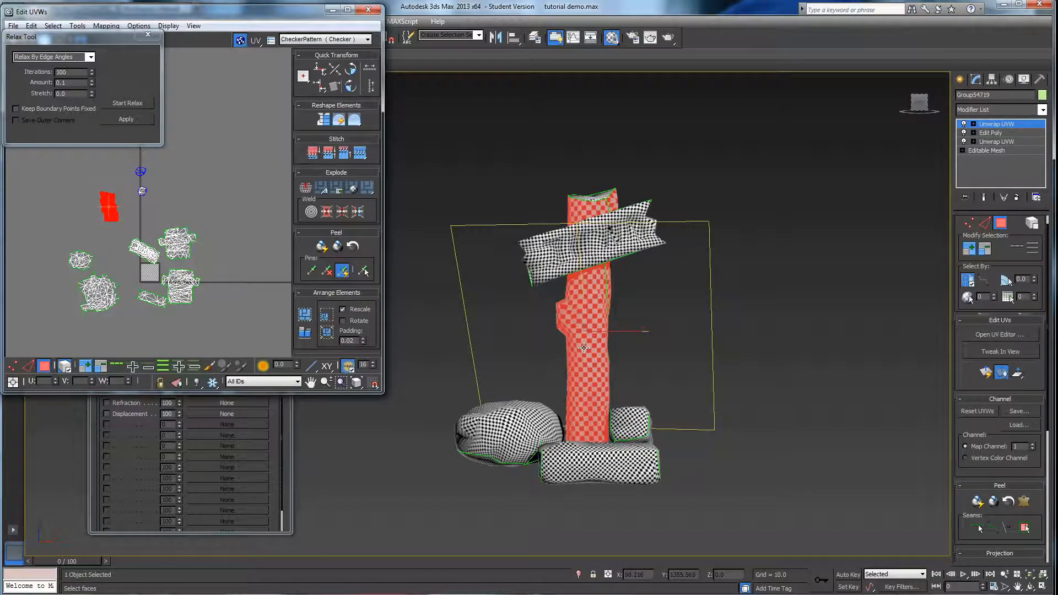
pyautogui.hotkey('ctrl', 'z')
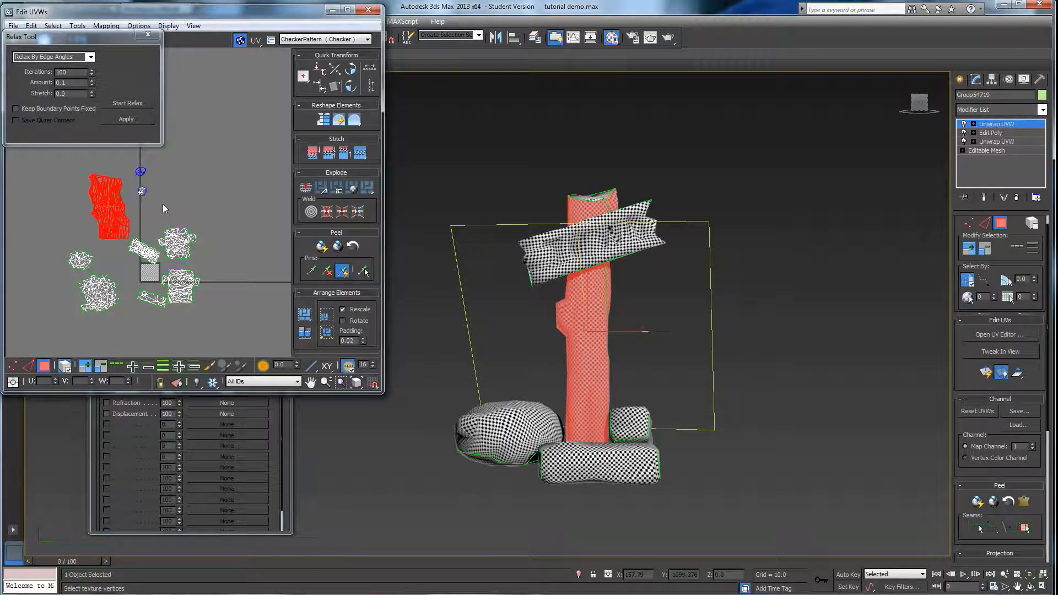
pyautogui.click(213, 248)
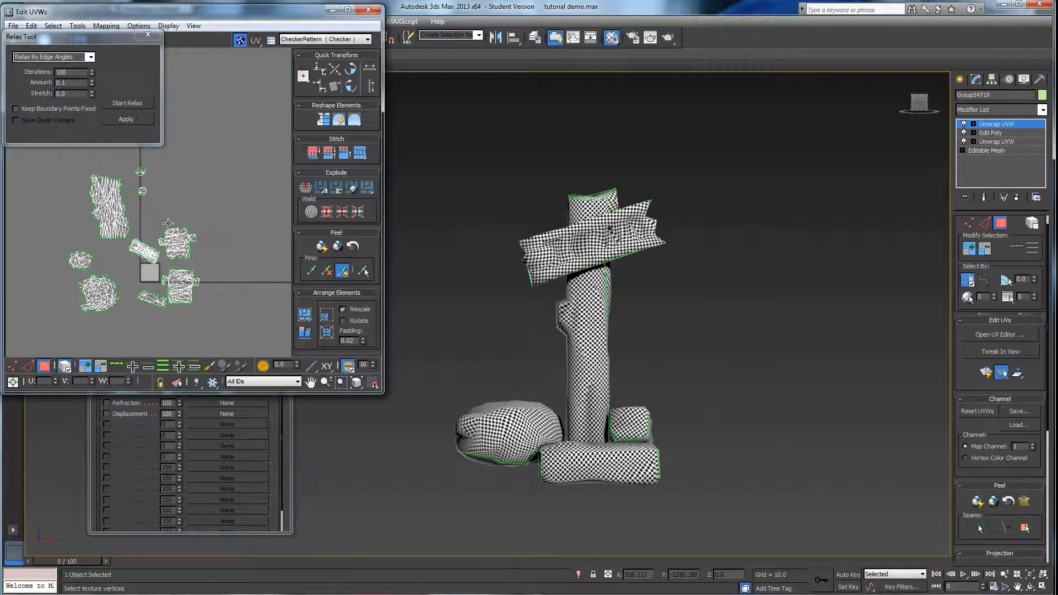
# Step: Select all shells and scale them down together so the checker squares become much larger on the whole model
pyautogui.moveTo(226, 335); pyautogui.dragTo(226, 335)
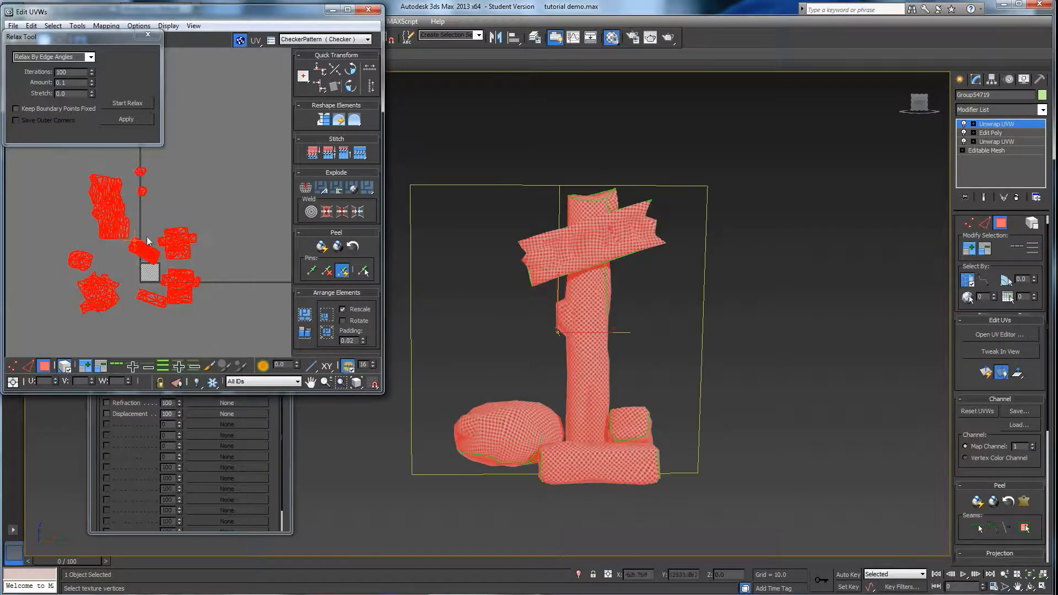
pyautogui.moveTo(111, 192); pyautogui.dragTo(115, 336)
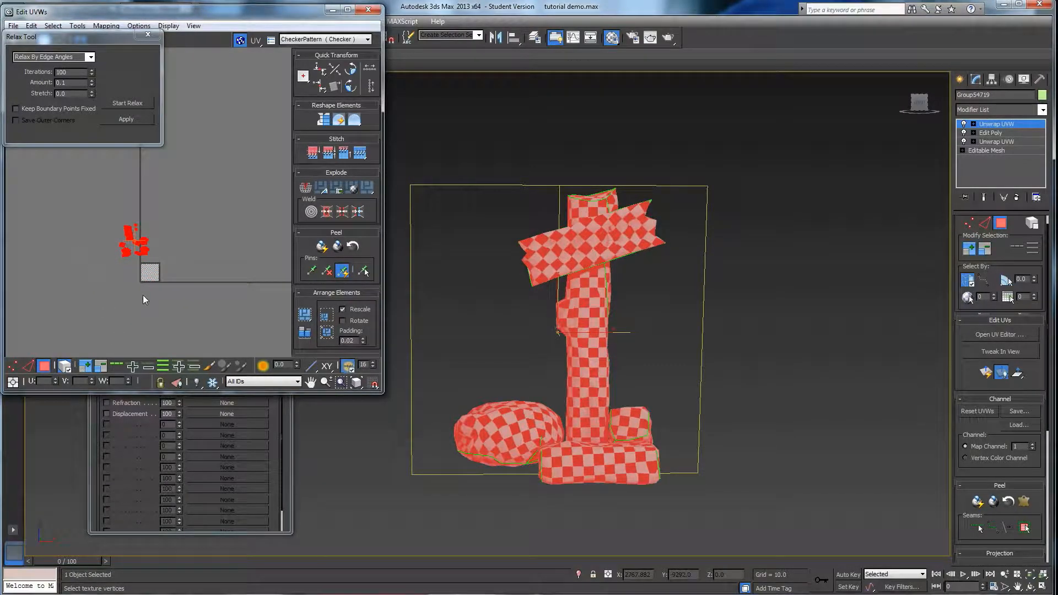
pyautogui.scroll(4, 143, 295)
pyautogui.moveTo(161, 213); pyautogui.dragTo(189, 294, button='middle')
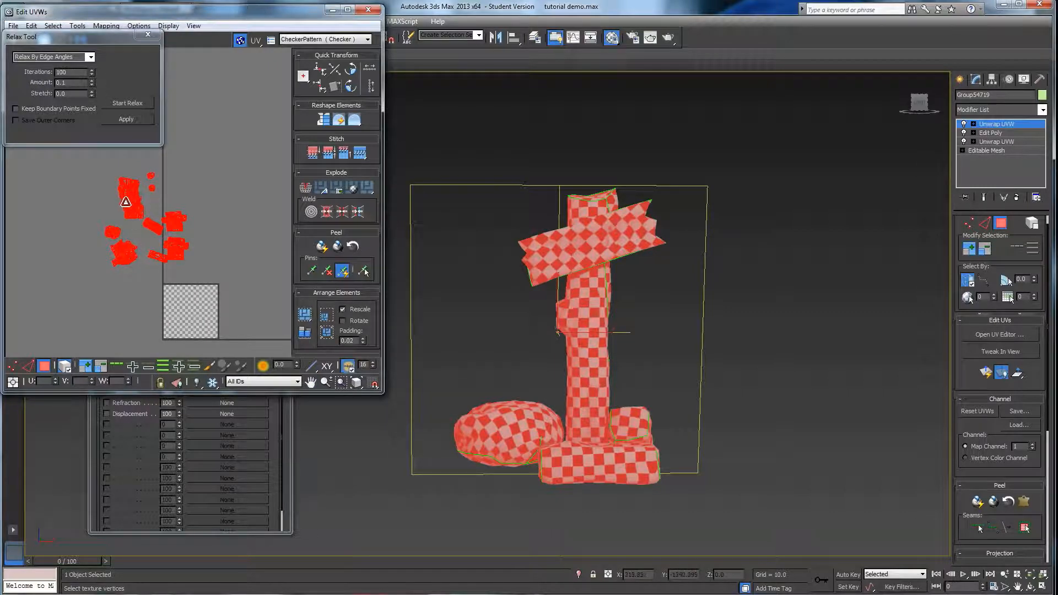
# Step: Move all shells together onto the checker tile, aligning the post's shell with the tile's upper-left corner, and close the Relax Tool
pyautogui.moveTo(131, 199); pyautogui.dragTo(175, 309)
pyautogui.scroll(3, 175, 309)
pyautogui.moveTo(175, 309); pyautogui.dragTo(157, 258, button='middle')
pyautogui.scroll(4, 157, 258)
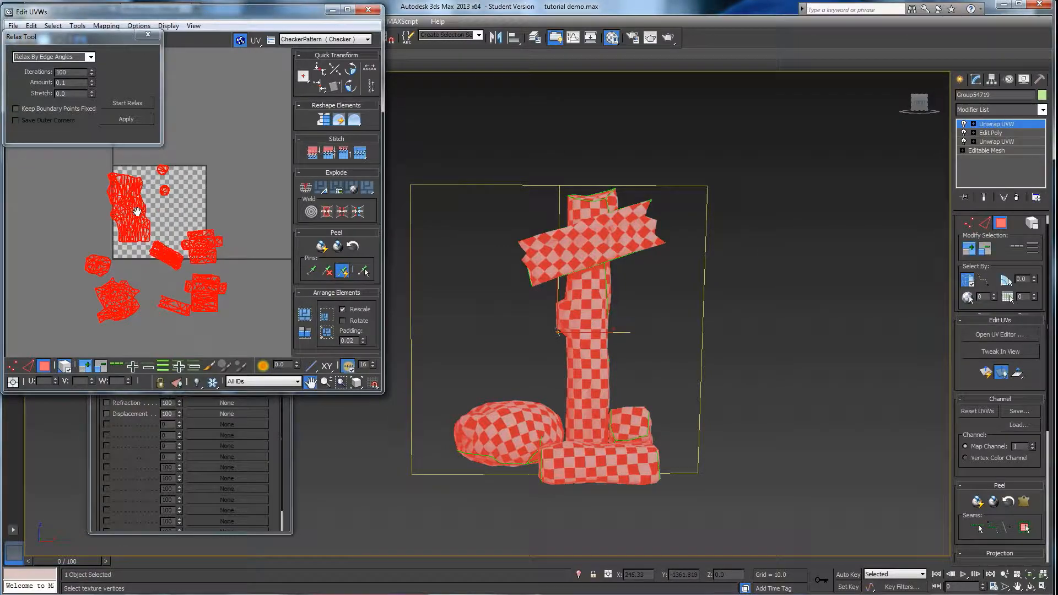
pyautogui.click(147, 36)
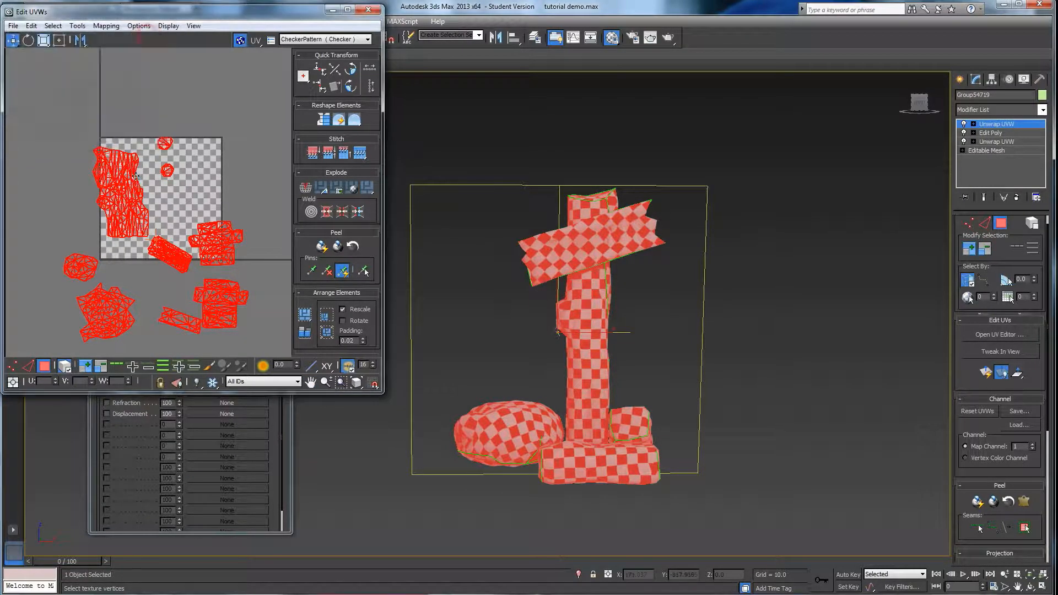
pyautogui.moveTo(137, 182); pyautogui.dragTo(139, 160, button='middle')
pyautogui.moveTo(123, 160); pyautogui.dragTo(131, 155)
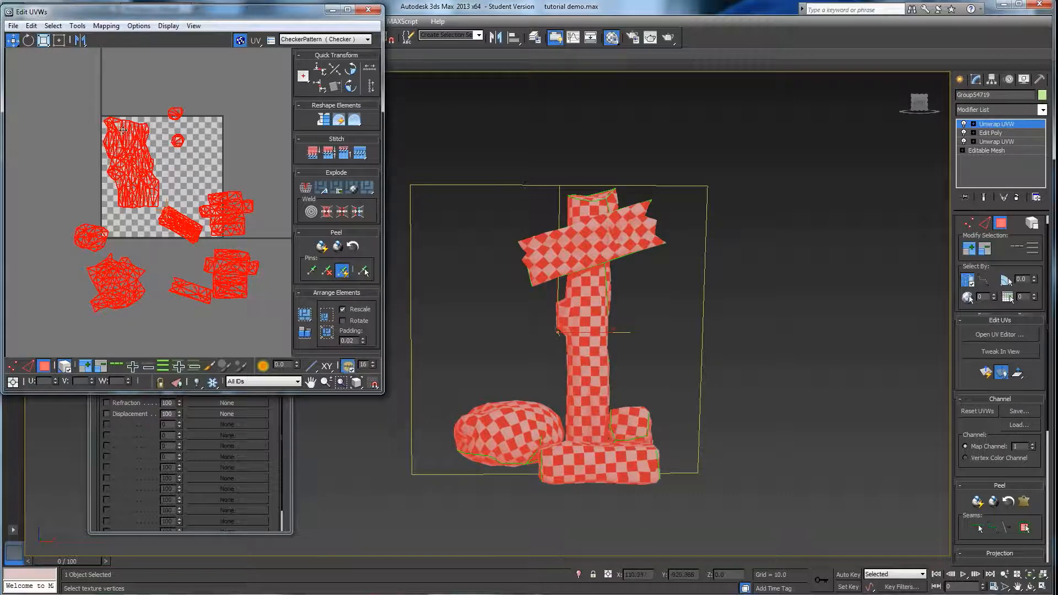
# Step: Scale all shells down slightly together to fit the tile better and clear the selection
pyautogui.click(44, 40)
pyautogui.moveTo(122, 146)
pyautogui.mouseDown()
pyautogui.moveTo(127, 180)
pyautogui.moveTo(121, 141)
pyautogui.mouseUp()
pyautogui.click(13, 41)
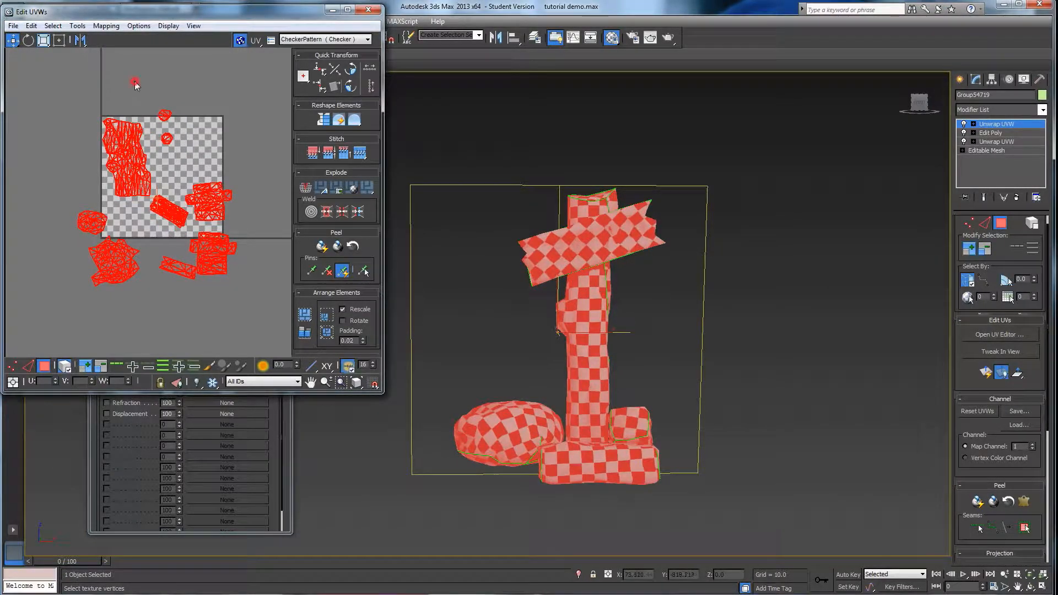
pyautogui.click(172, 130)
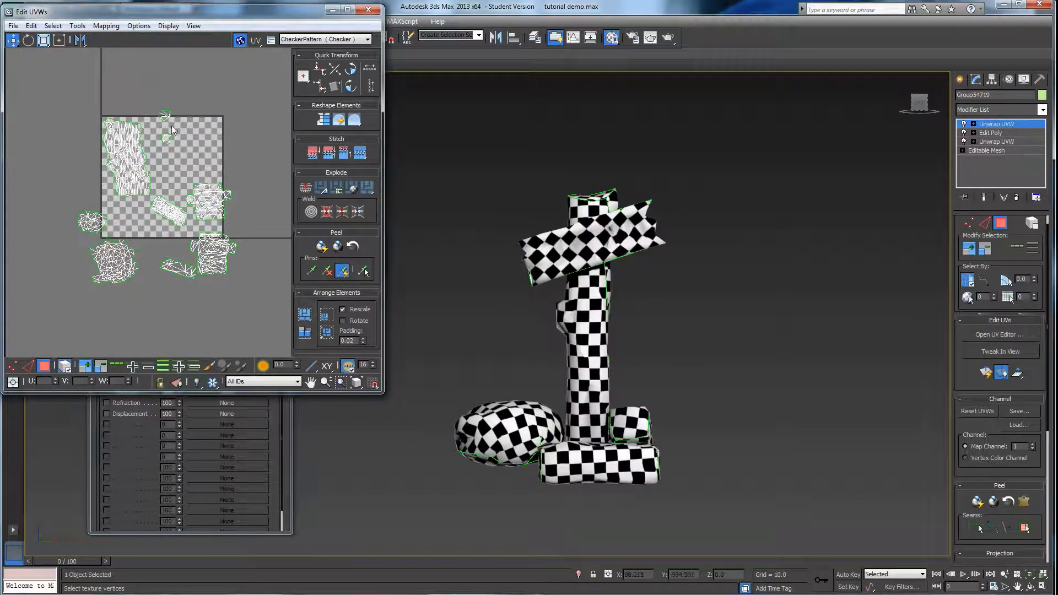
# Step: Hide the checker background in the UV editor, rotate the post's shell upright along the tile's left edge and deselect it
pyautogui.click(240, 40)
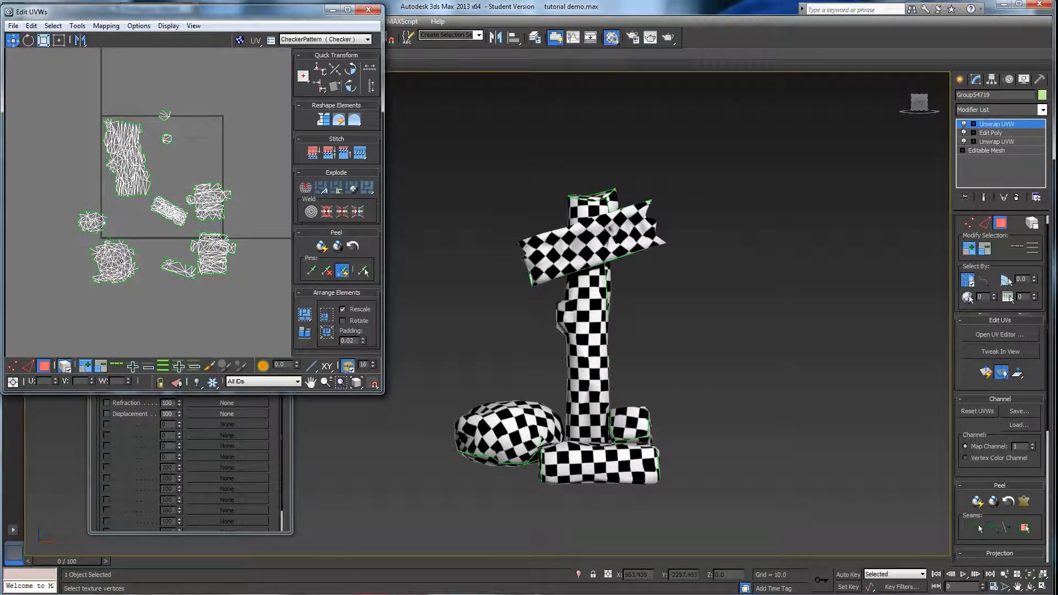
pyautogui.scroll(3, 132, 247)
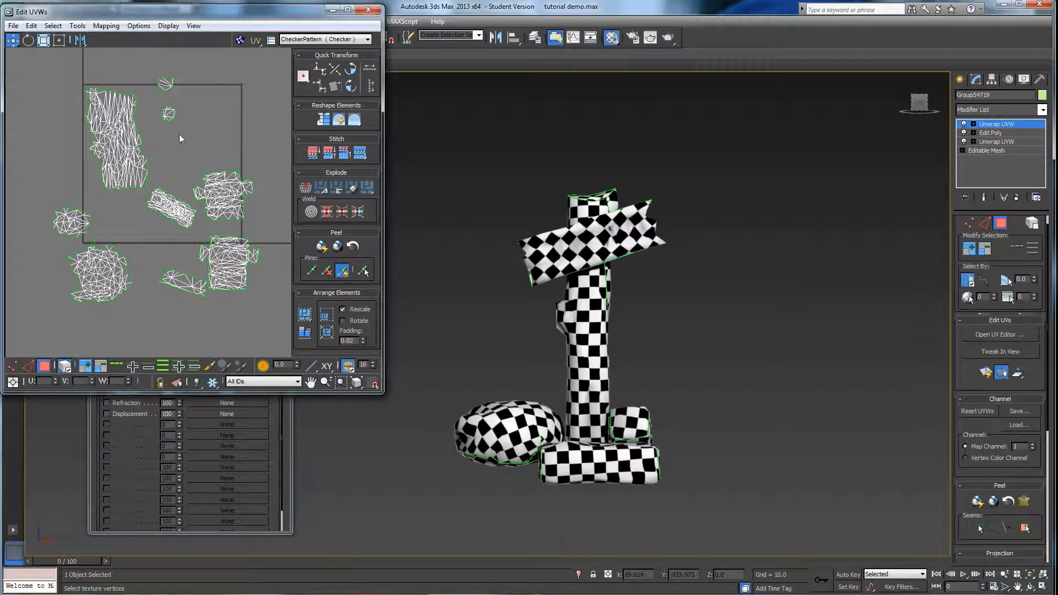
pyautogui.click(124, 152)
pyautogui.click(28, 40)
pyautogui.moveTo(112, 128); pyautogui.dragTo(110, 129)
pyautogui.click(13, 42)
pyautogui.click(158, 115)
# Step: Move the small stone's shell into the tile's upper-right corner and the lower block's shell directly beneath it
pyautogui.click(236, 190)
pyautogui.moveTo(235, 190); pyautogui.dragTo(220, 107)
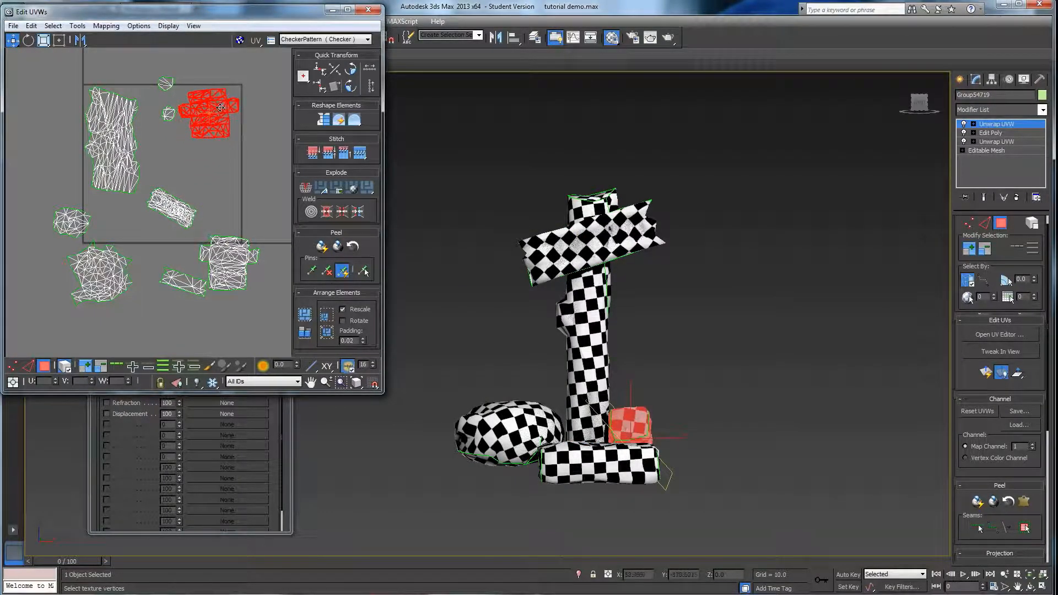
pyautogui.click(238, 241)
pyautogui.moveTo(230, 260); pyautogui.dragTo(213, 164)
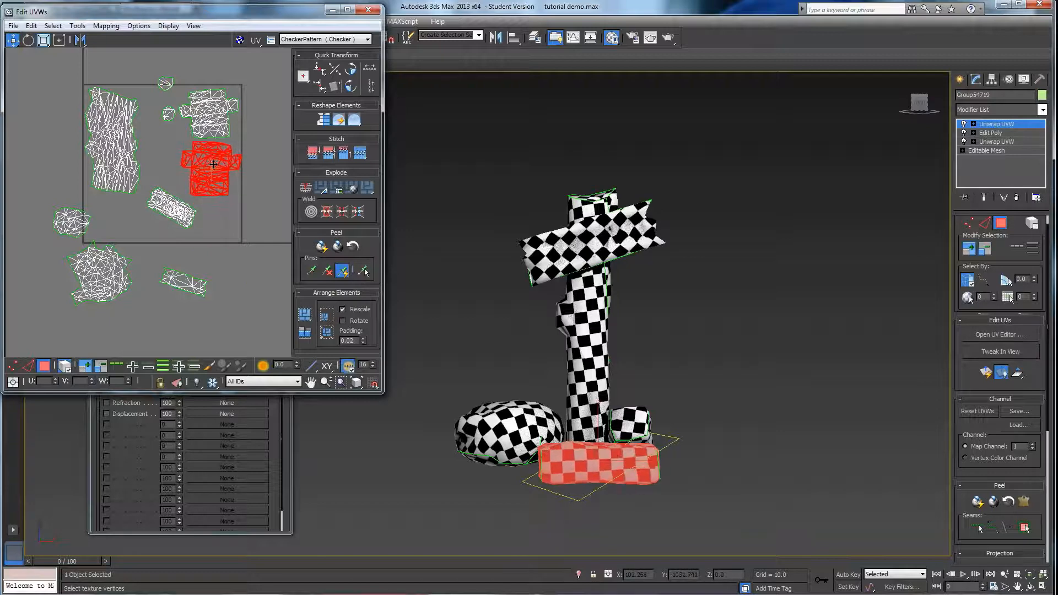
# Step: Rotate the board's front shell level and place it below the post's shell inside the tile
pyautogui.click(181, 213)
pyautogui.click(28, 39)
pyautogui.moveTo(183, 214); pyautogui.dragTo(187, 206)
pyautogui.click(198, 226)
pyautogui.scroll(8, 188, 225)
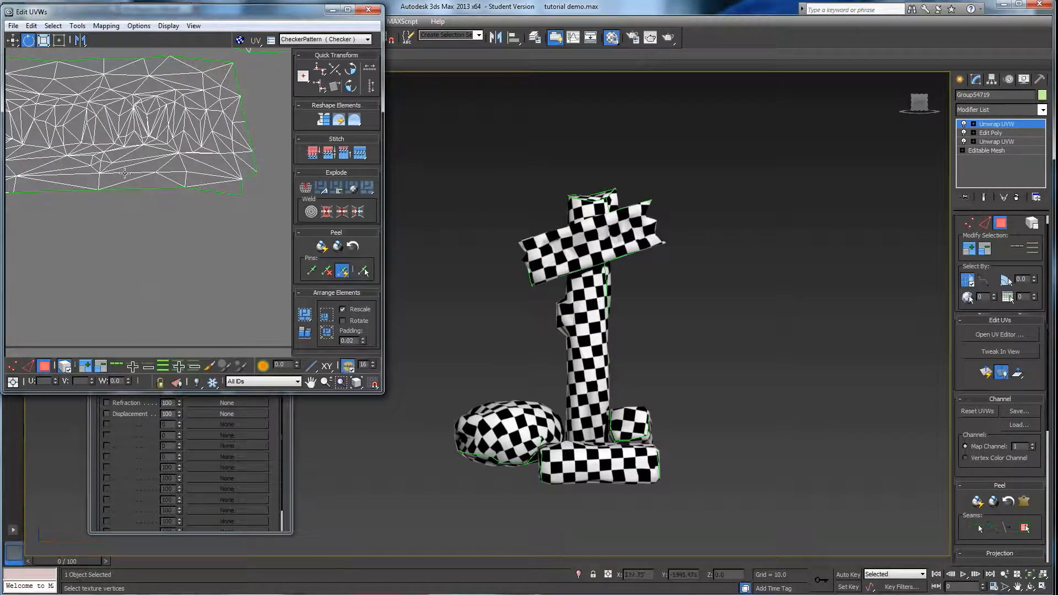
pyautogui.moveTo(99, 181); pyautogui.dragTo(178, 216, button='middle')
pyautogui.scroll(-5, 107, 254)
pyautogui.click(184, 215)
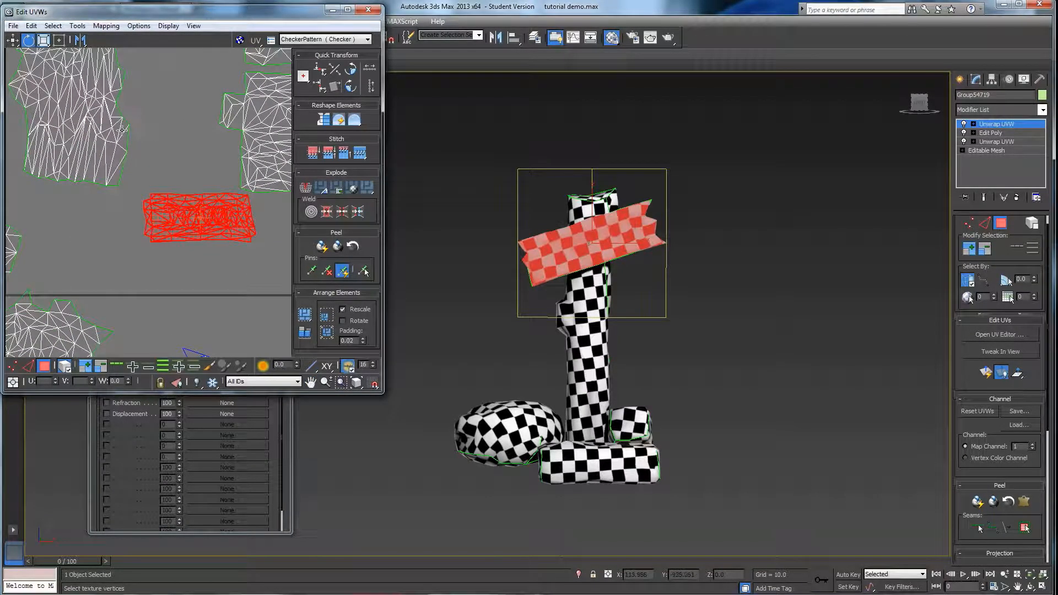
pyautogui.click(12, 40)
pyautogui.moveTo(197, 216); pyautogui.dragTo(90, 236)
# Step: Rotate the board's thin second shell level, stack it under the front shell and fit both beneath the post's shell
pyautogui.scroll(-1, 117, 228)
pyautogui.scroll(-2, 117, 228)
pyautogui.click(168, 284)
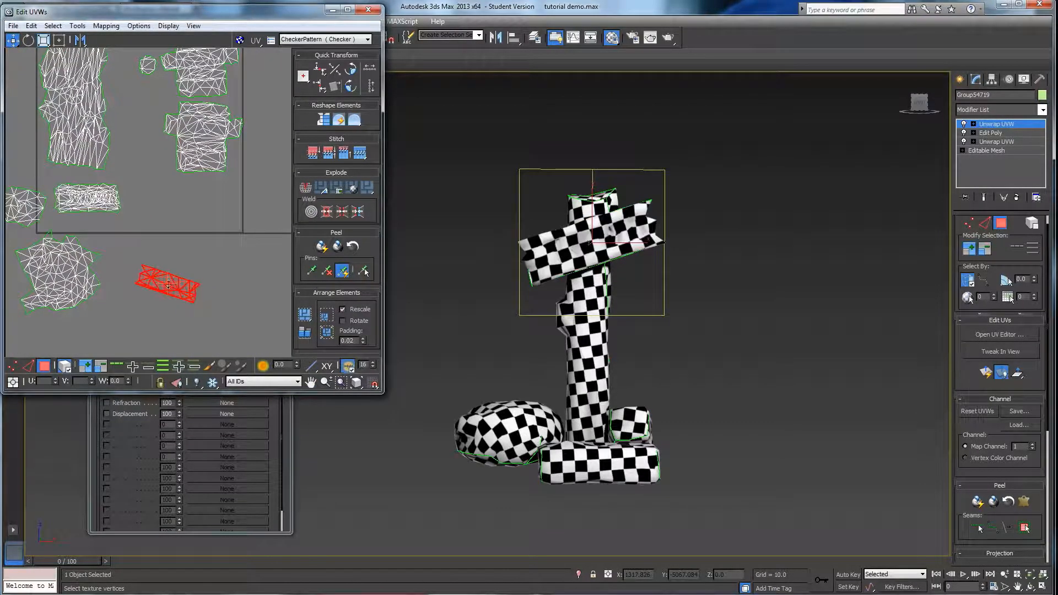
pyautogui.click(28, 40)
pyautogui.moveTo(152, 270); pyautogui.dragTo(76, 183)
pyautogui.click(12, 39)
pyautogui.keyDown('ctrl'); pyautogui.click(113, 202); pyautogui.keyUp('ctrl')
pyautogui.moveTo(103, 200); pyautogui.dragTo(149, 196, button='middle')
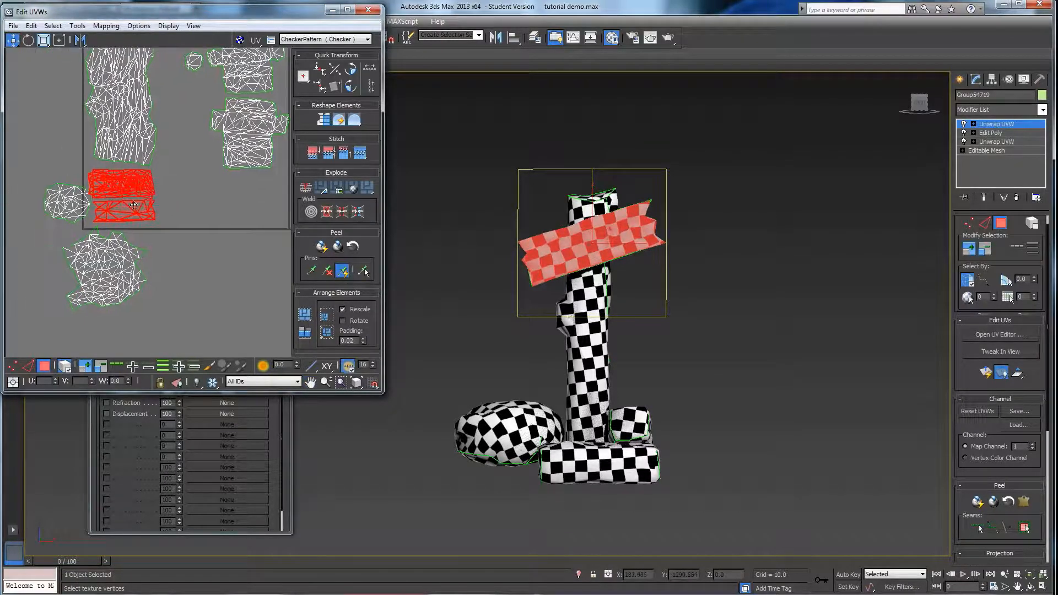
# Step: Move the rock's large shell beside the board's shells at the tile's bottom and the rock's small shell into the gap above it
pyautogui.click(97, 254)
pyautogui.moveTo(116, 271); pyautogui.dragTo(205, 190)
pyautogui.click(66, 200)
pyautogui.moveTo(65, 199); pyautogui.dragTo(48, 274, button='middle')
pyautogui.moveTo(49, 274); pyautogui.dragTo(161, 180)
pyautogui.moveTo(162, 180); pyautogui.dragTo(114, 167, button='middle')
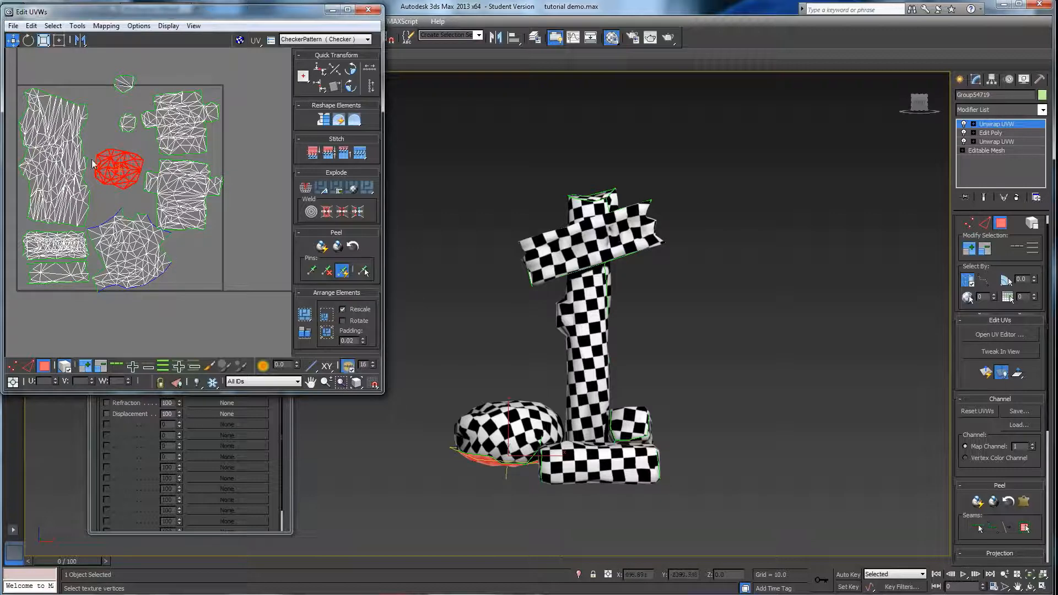
pyautogui.moveTo(58, 111); pyautogui.dragTo(85, 128, button='middle')
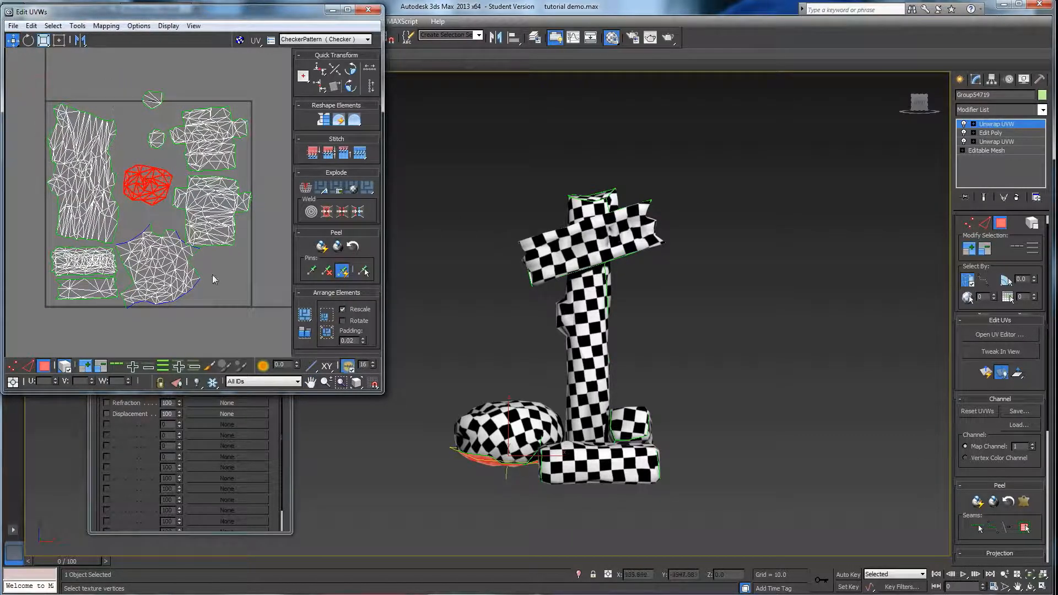
# Step: Select all shells, scale them up slightly together and clear the selection
pyautogui.moveTo(252, 315); pyautogui.dragTo(261, 320)
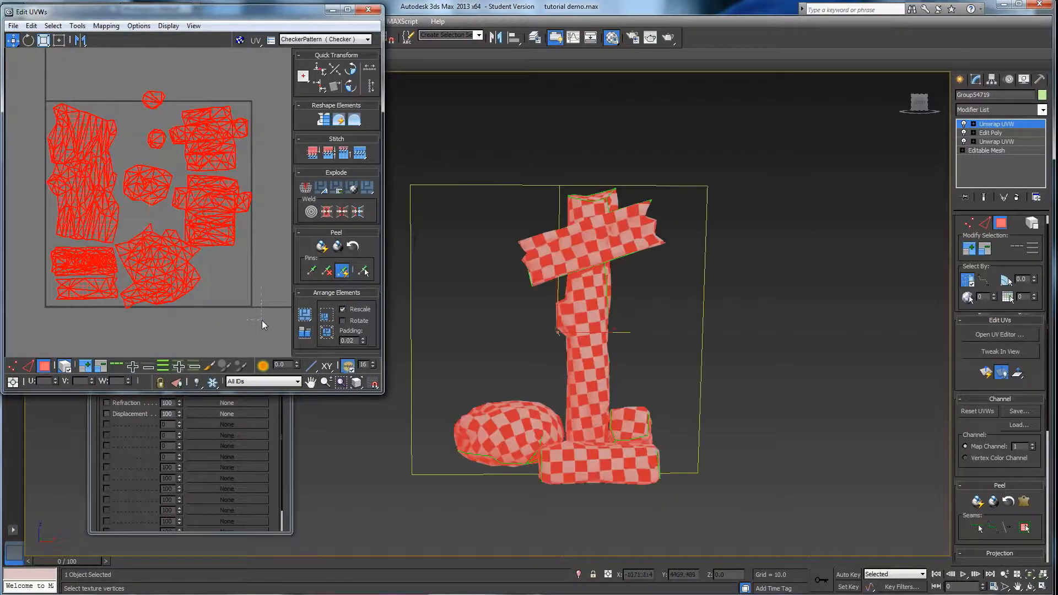
pyautogui.click(43, 39)
pyautogui.moveTo(88, 152)
pyautogui.mouseDown()
pyautogui.moveTo(92, 140)
pyautogui.moveTo(63, 139)
pyautogui.moveTo(77, 153)
pyautogui.mouseUp()
pyautogui.click(13, 39)
pyautogui.click(22, 173)
pyautogui.moveTo(160, 202); pyautogui.dragTo(136, 185, button='middle')
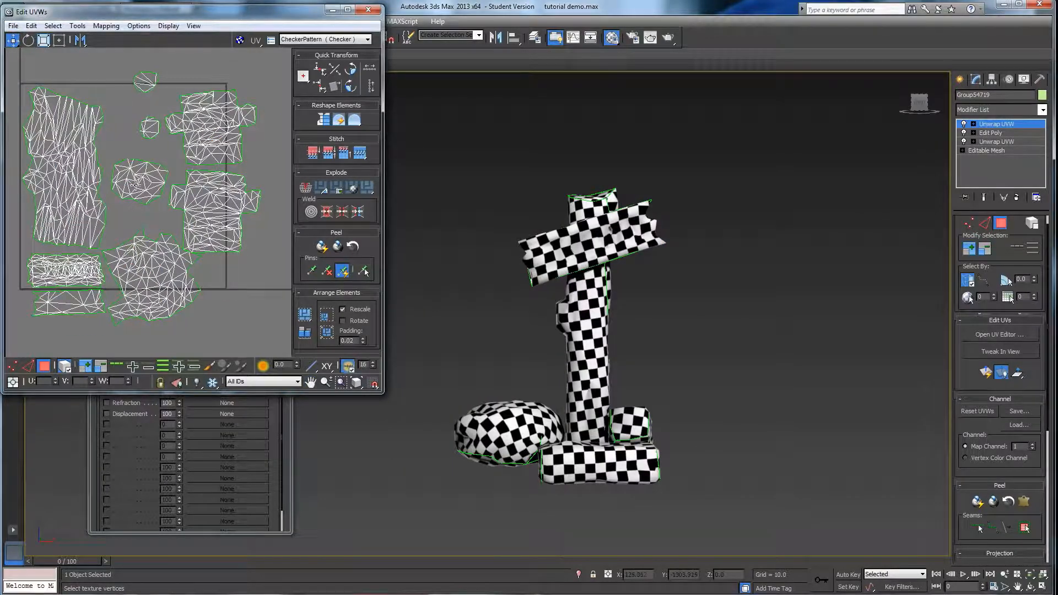
# Step: Move the rock's large shell into the tile's lower-right corner and rotate it slightly to fit
pyautogui.click(153, 277)
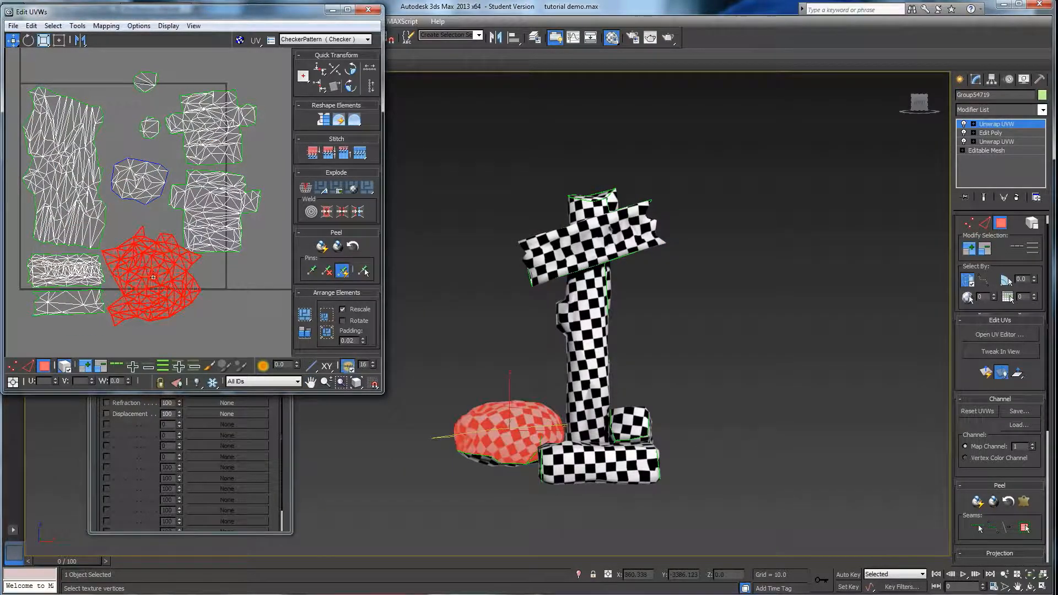
pyautogui.moveTo(155, 279)
pyautogui.mouseDown()
pyautogui.moveTo(179, 254)
pyautogui.moveTo(151, 271)
pyautogui.moveTo(188, 280)
pyautogui.moveTo(170, 268)
pyautogui.mouseUp()
pyautogui.click(28, 40)
pyautogui.click(12, 40)
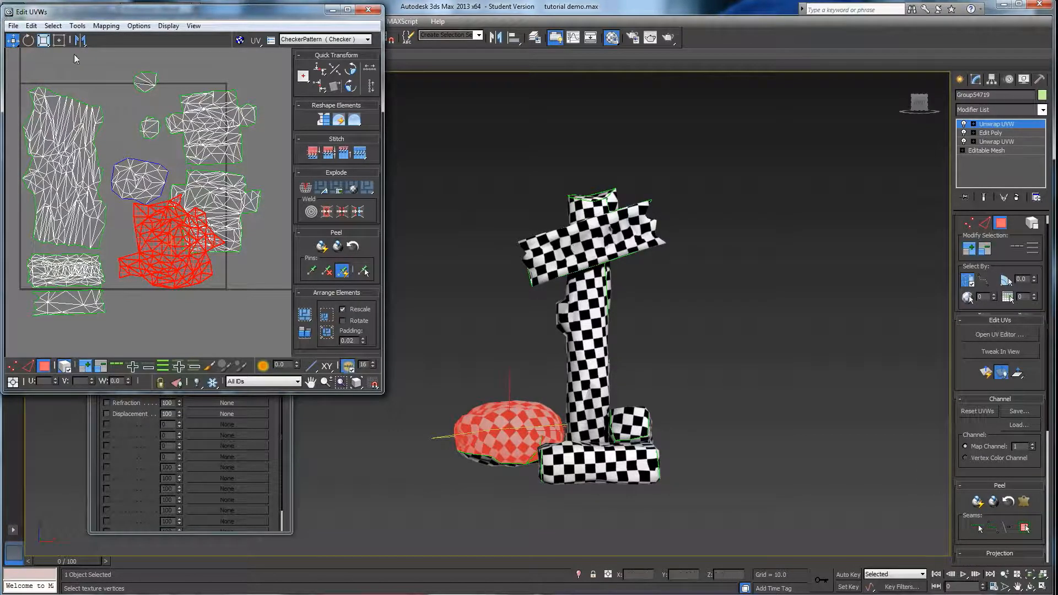
# Step: In Freeform mode, move the lower block's shell beside the post's shell and the small stone's shell above the rock's large shell
pyautogui.click(59, 40)
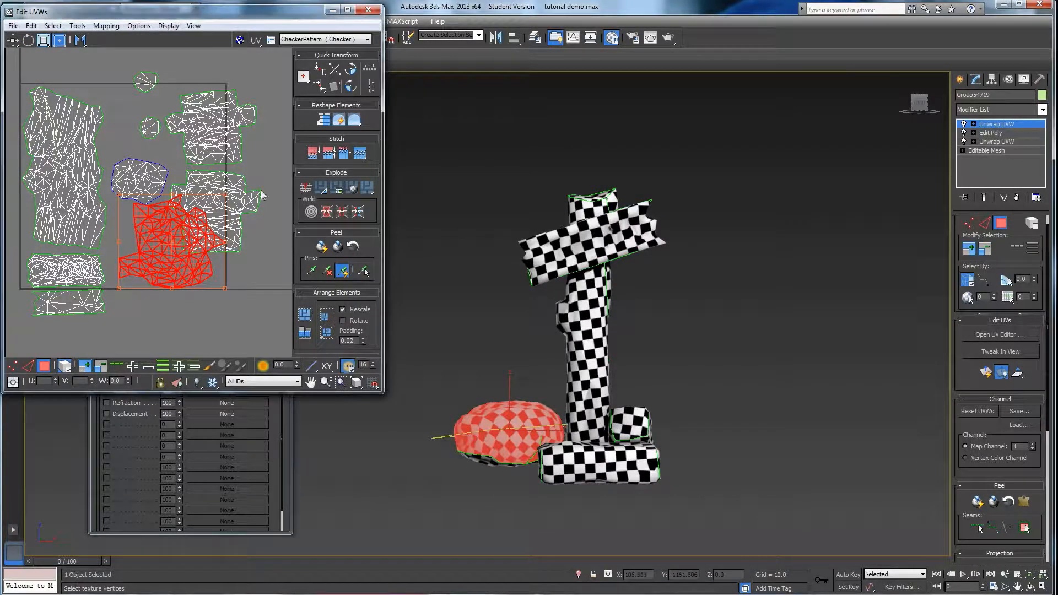
pyautogui.click(235, 196)
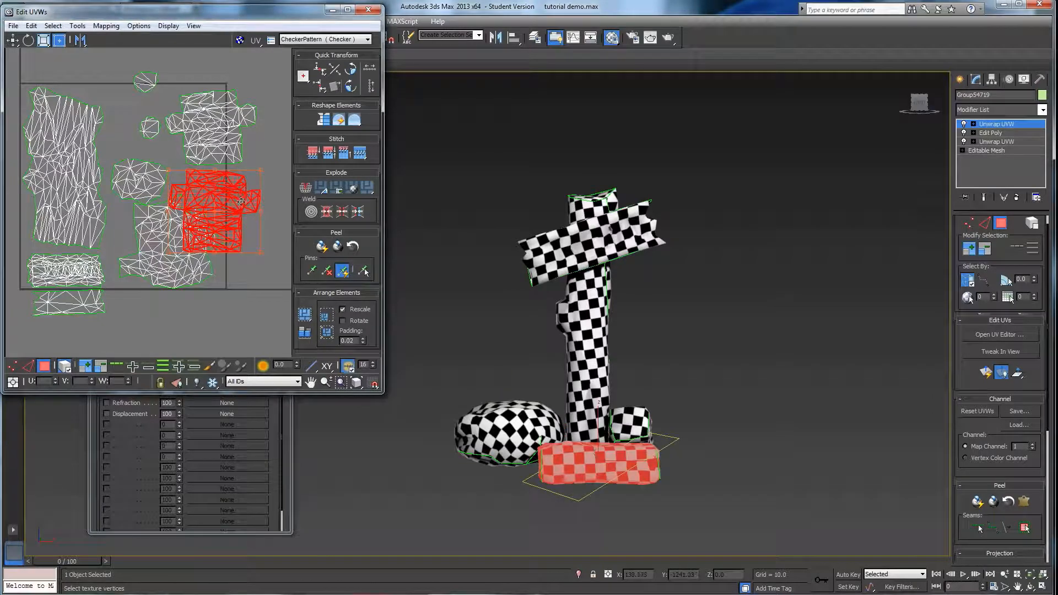
pyautogui.click(218, 135)
pyautogui.moveTo(218, 135); pyautogui.dragTo(207, 117)
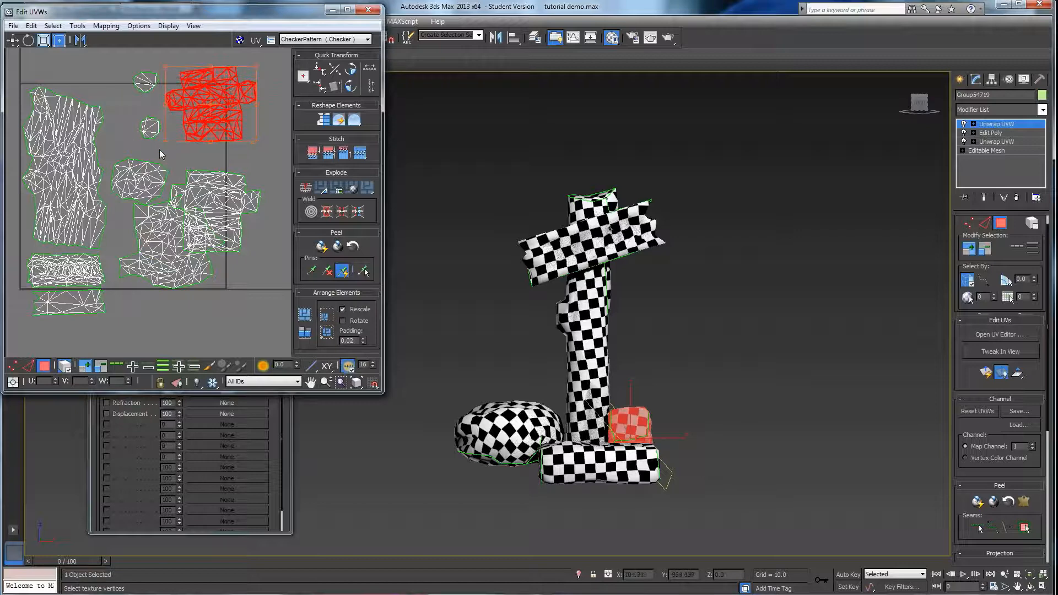
pyautogui.click(257, 216)
pyautogui.moveTo(258, 216); pyautogui.dragTo(216, 187)
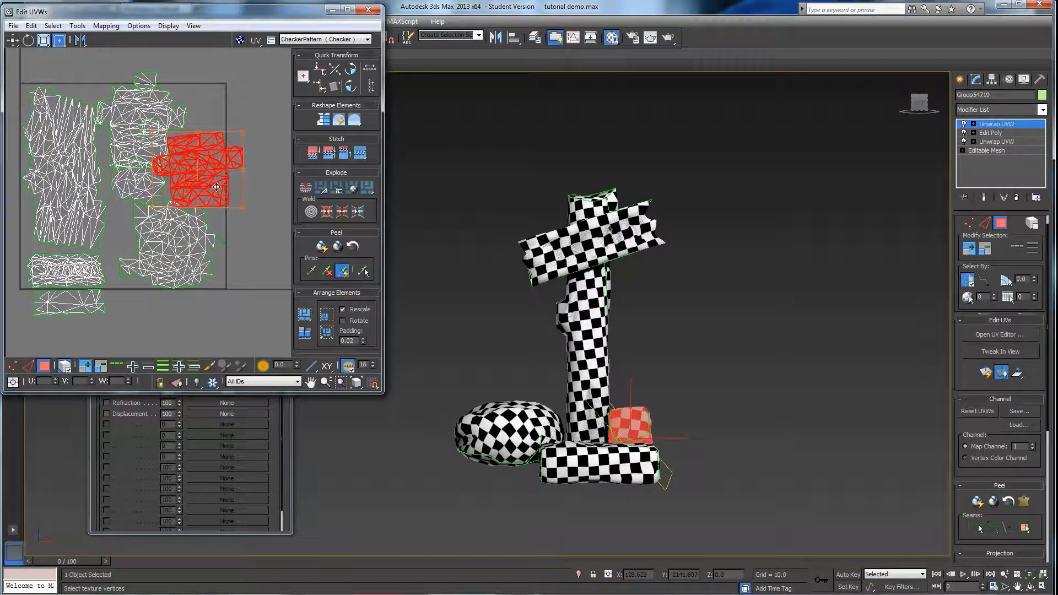
# Step: Select all shells, scale them down slightly together to fit the tile's width and clear the selection
pyautogui.moveTo(140, 197); pyautogui.dragTo(164, 196, button='middle')
pyautogui.scroll(-1, 164, 196)
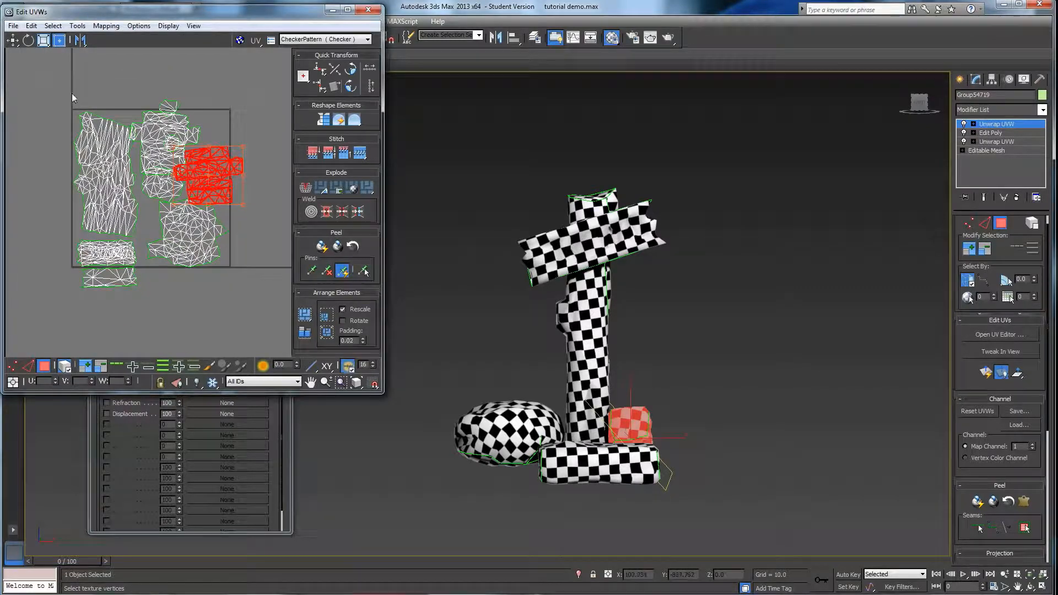
pyautogui.moveTo(56, 86); pyautogui.dragTo(257, 293)
pyautogui.click(40, 43)
pyautogui.moveTo(98, 135); pyautogui.dragTo(97, 146)
pyautogui.click(12, 40)
pyautogui.click(104, 80)
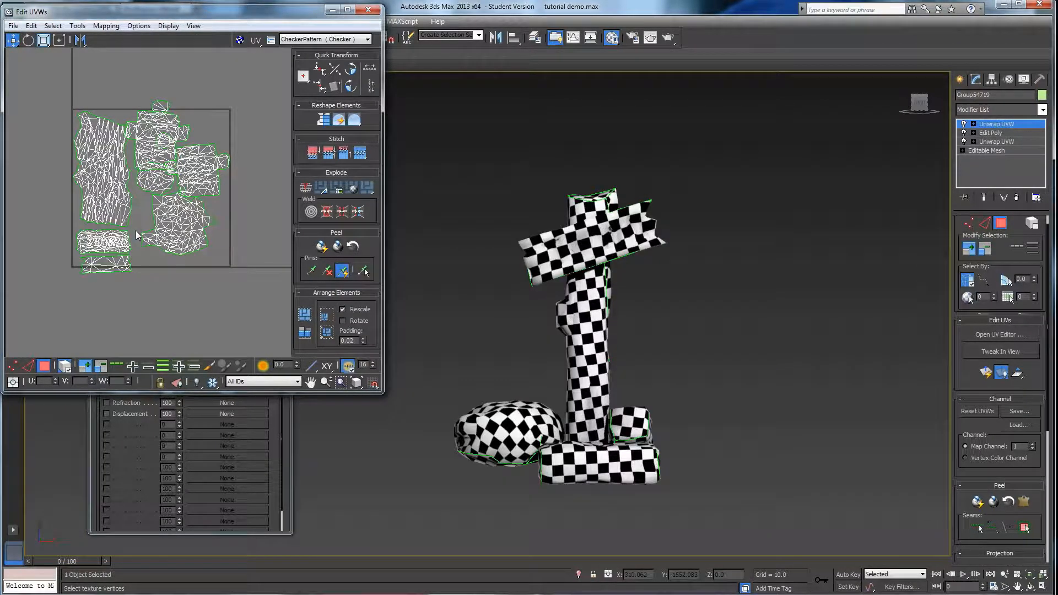
# Step: Move the rock's large shell down into the tile's lower-right corner, clear of the small stone's shell
pyautogui.click(179, 231)
pyautogui.moveTo(189, 223); pyautogui.dragTo(201, 235)
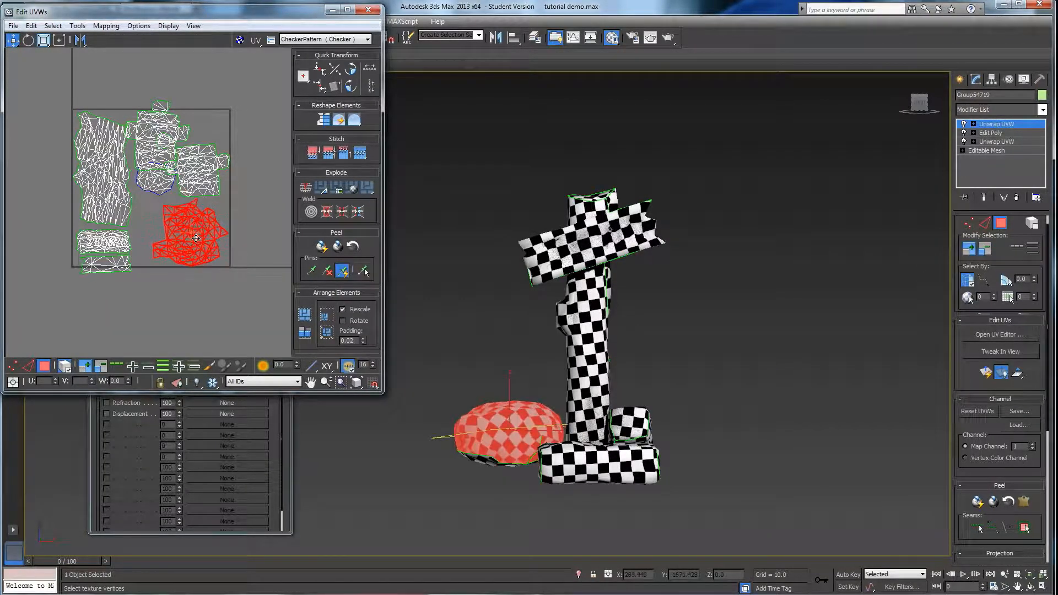
# Step: Move the post's two small cap shells and the rock's bottom shell outside the UV tile
pyautogui.click(193, 188)
pyautogui.moveTo(204, 179); pyautogui.dragTo(204, 184)
pyautogui.click(166, 133)
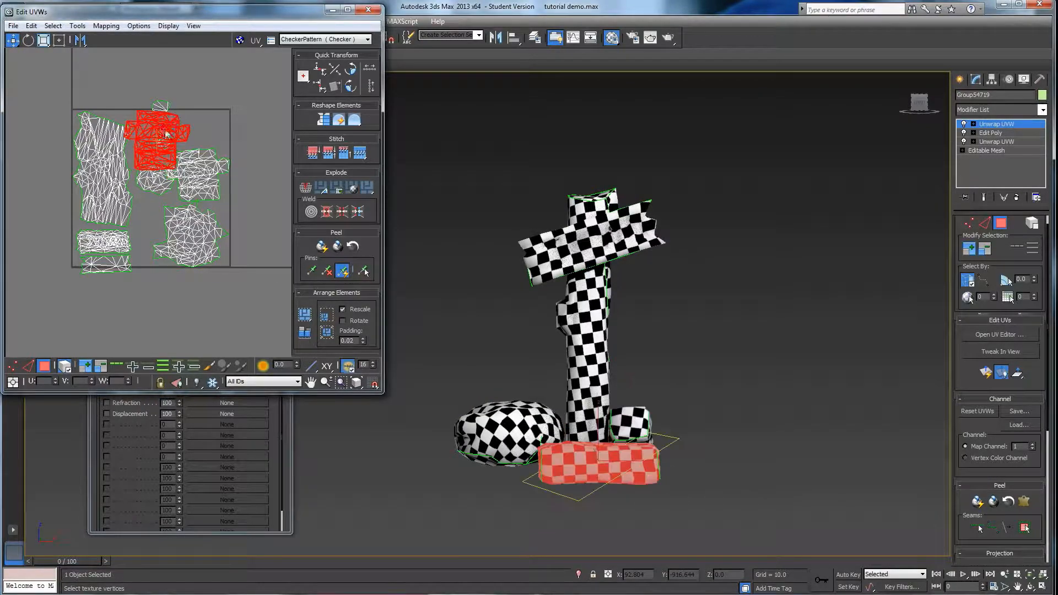
pyautogui.moveTo(168, 127); pyautogui.dragTo(41, 134)
pyautogui.click(157, 107)
pyautogui.click(154, 179)
pyautogui.moveTo(154, 179); pyautogui.dragTo(84, 85)
# Step: Move the lower block's shell into the tile's upper-right corner and the small stone's shell beside the post's shell
pyautogui.click(160, 137)
pyautogui.moveTo(195, 150); pyautogui.dragTo(202, 167, button='middle')
pyautogui.click(207, 148)
pyautogui.moveTo(220, 137); pyautogui.dragTo(212, 149)
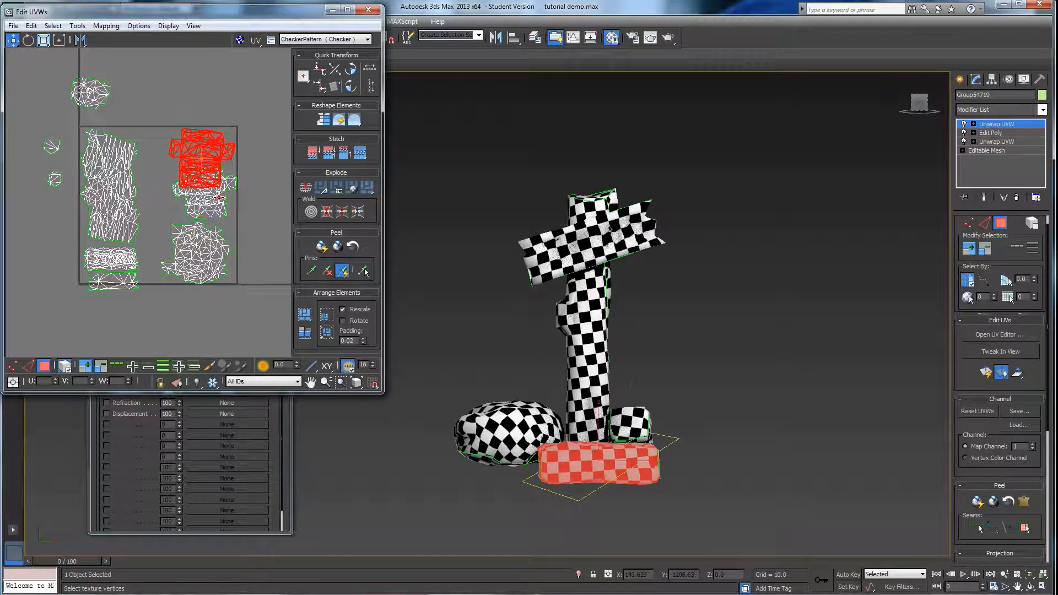
pyautogui.click(208, 203)
pyautogui.moveTo(209, 203); pyautogui.dragTo(167, 211)
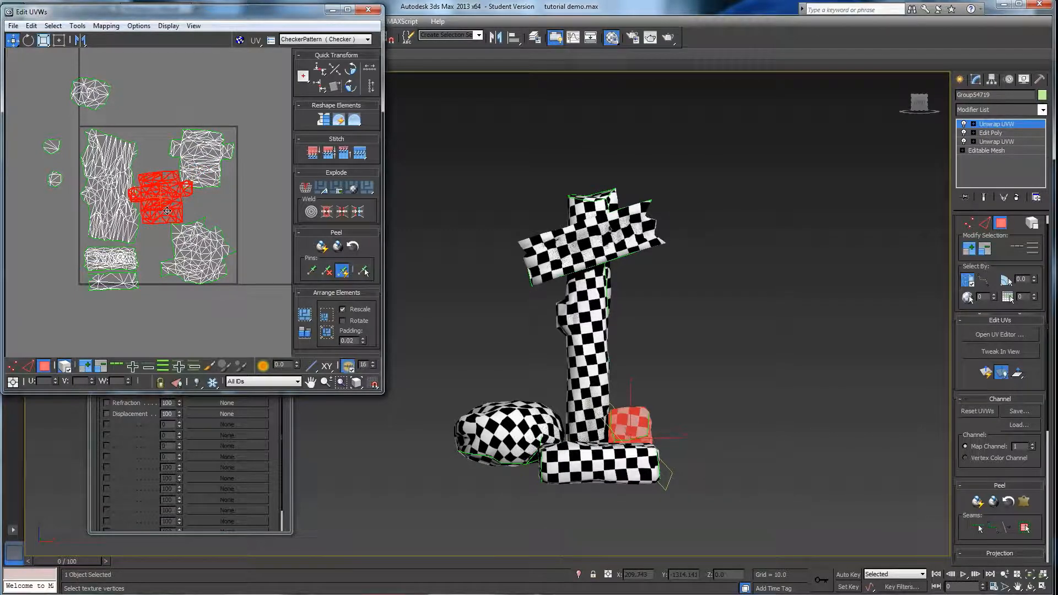
# Step: Rotate the lower block's shell a quarter turn and fit it into the tile's upper-right corner
pyautogui.click(209, 159)
pyautogui.click(28, 41)
pyautogui.moveTo(198, 165)
pyautogui.mouseDown()
pyautogui.moveTo(166, 152)
pyautogui.moveTo(199, 154)
pyautogui.mouseUp()
pyautogui.click(12, 40)
pyautogui.scroll(1, 194, 175)
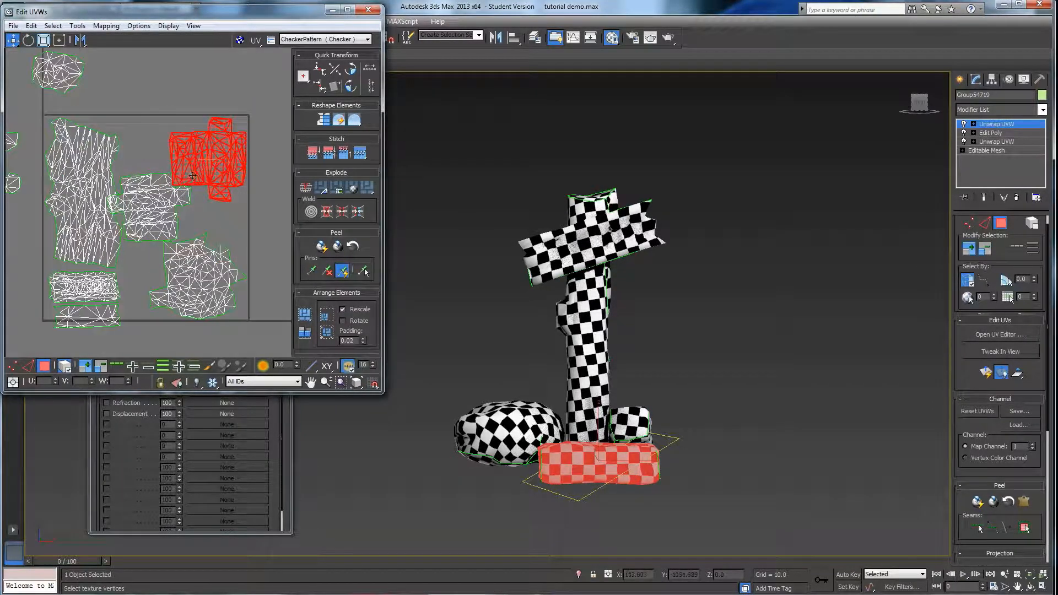
# Step: Rotate the small stone's shell a quarter turn so its end flaps point up and down
pyautogui.scroll(1, 190, 173)
pyautogui.click(164, 197)
pyautogui.click(29, 41)
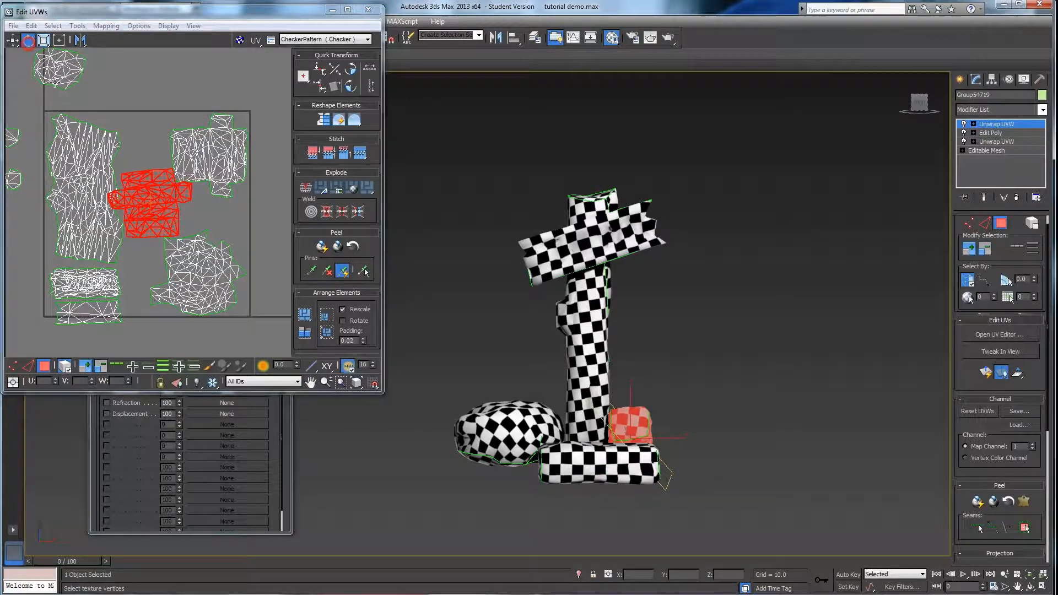
pyautogui.moveTo(154, 197)
pyautogui.mouseDown()
pyautogui.moveTo(151, 185)
pyautogui.moveTo(155, 201)
pyautogui.mouseUp()
pyautogui.click(12, 40)
# Step: Rotate the rock's large shell slightly to fit the tile's lower-right corner
pyautogui.click(203, 262)
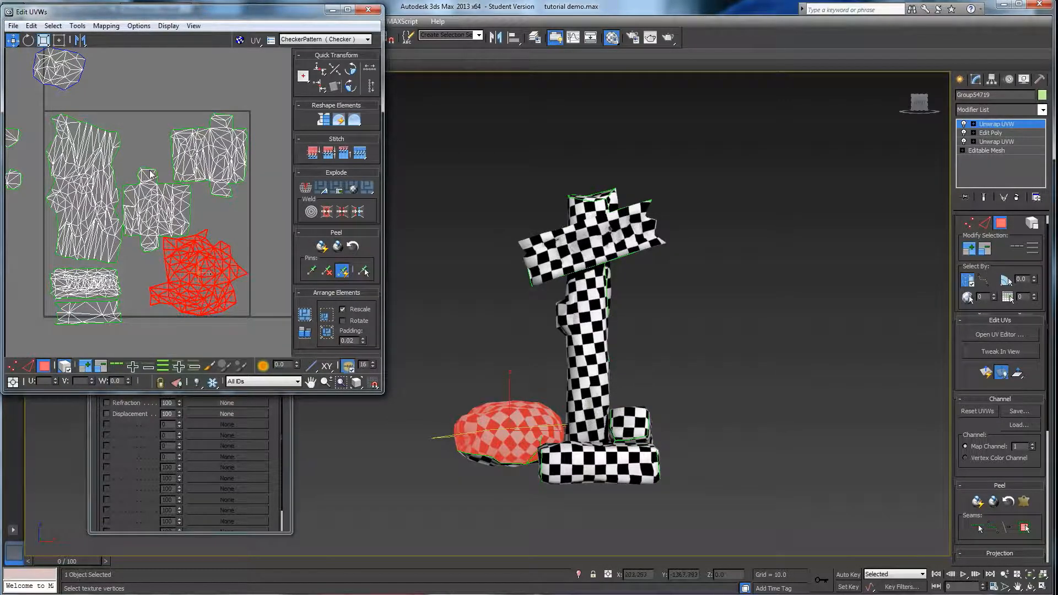
pyautogui.click(28, 40)
pyautogui.moveTo(220, 306); pyautogui.dragTo(194, 299)
pyautogui.click(12, 40)
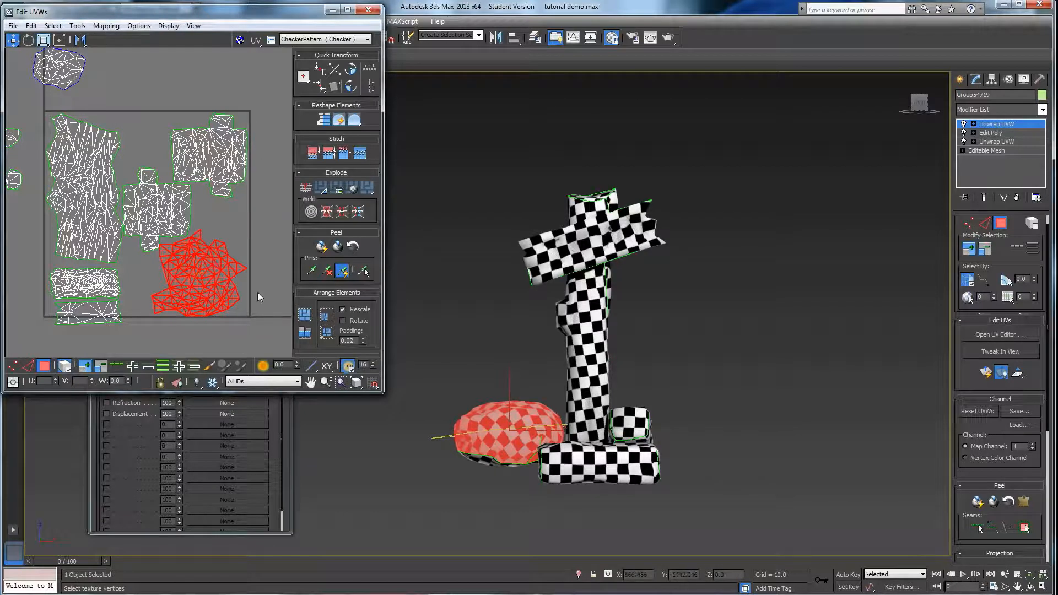
# Step: Nudge the small stone's shell slightly left, closer to the post's shell, and clear the selection
pyautogui.moveTo(151, 265); pyautogui.dragTo(164, 269, button='middle')
pyautogui.click(118, 227)
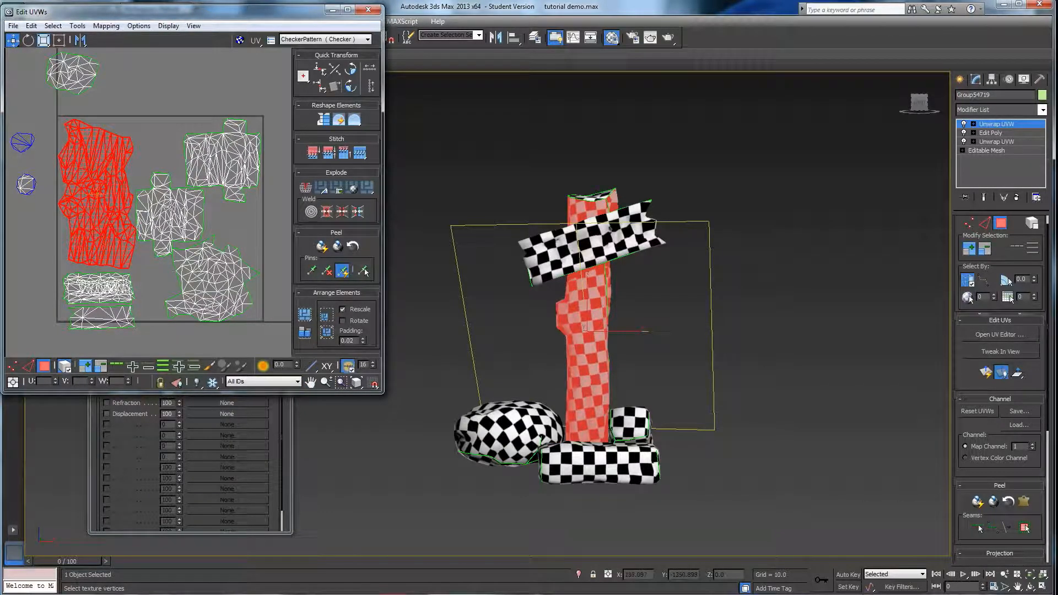
pyautogui.click(162, 282)
pyautogui.scroll(6, 158, 272)
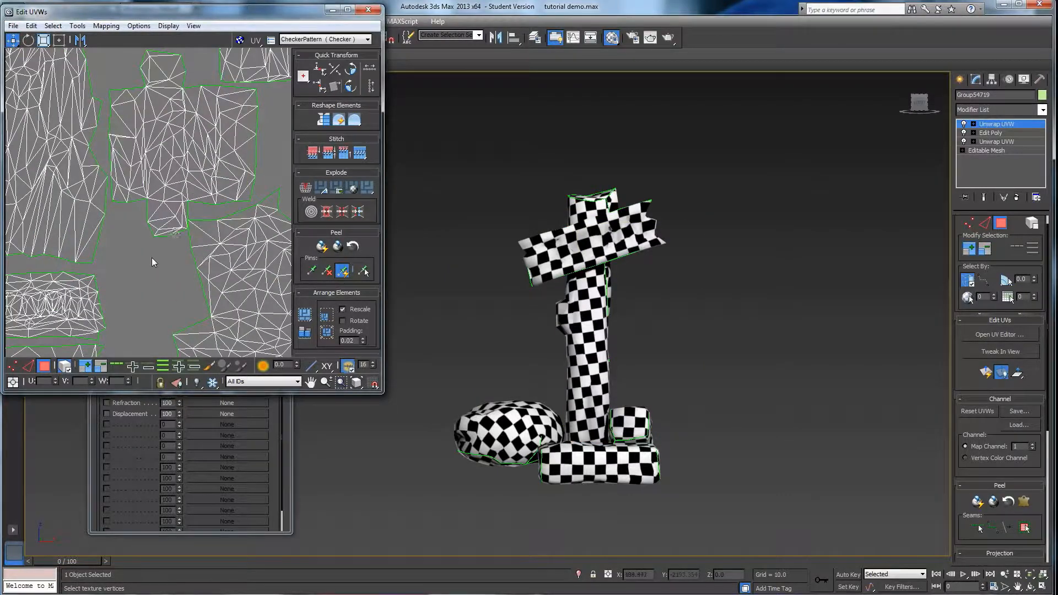
pyautogui.click(180, 197)
pyautogui.moveTo(183, 197); pyautogui.dragTo(179, 198)
pyautogui.moveTo(185, 208); pyautogui.dragTo(185, 208, button='middle')
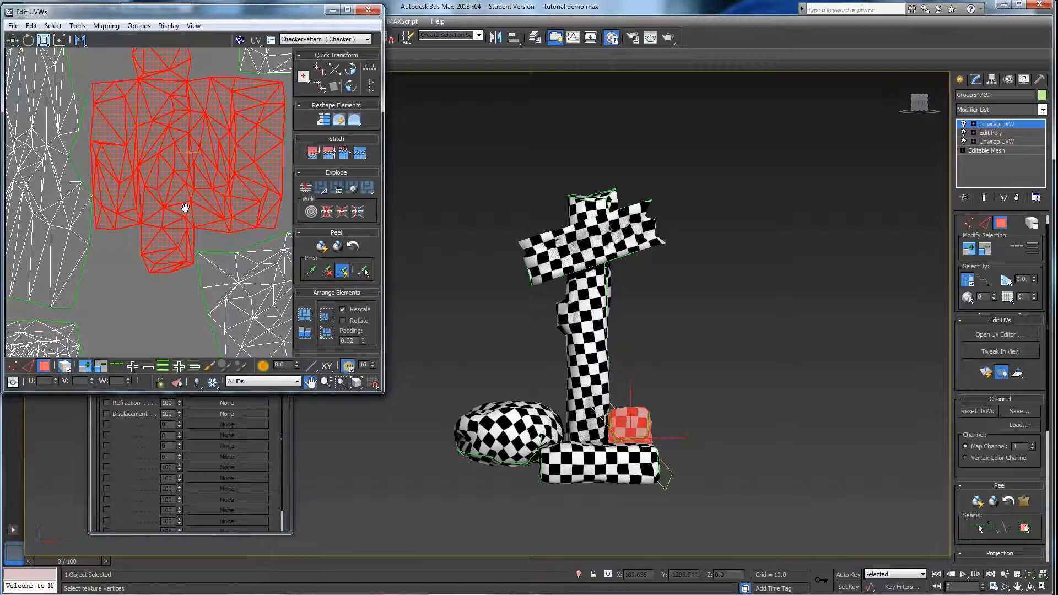
pyautogui.scroll(-3, 161, 265)
pyautogui.click(153, 314)
pyautogui.scroll(-2, 153, 314)
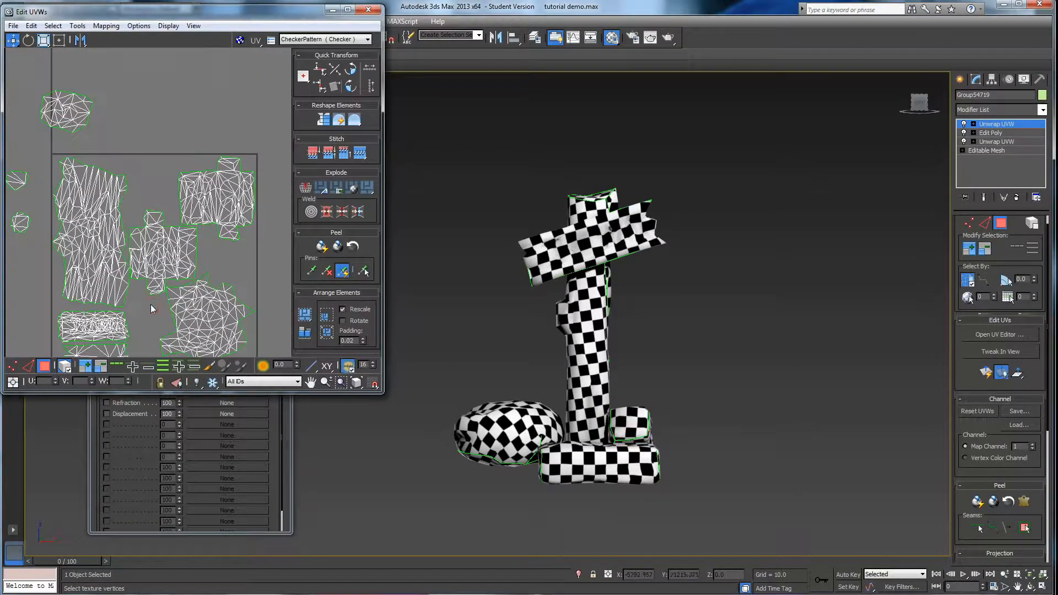
# Step: Stand the sign's narrow strip shell upright beside the sign's main shell, inside the tile's lower edge, and select the main shell
pyautogui.scroll(3, 164, 220)
pyautogui.click(165, 220)
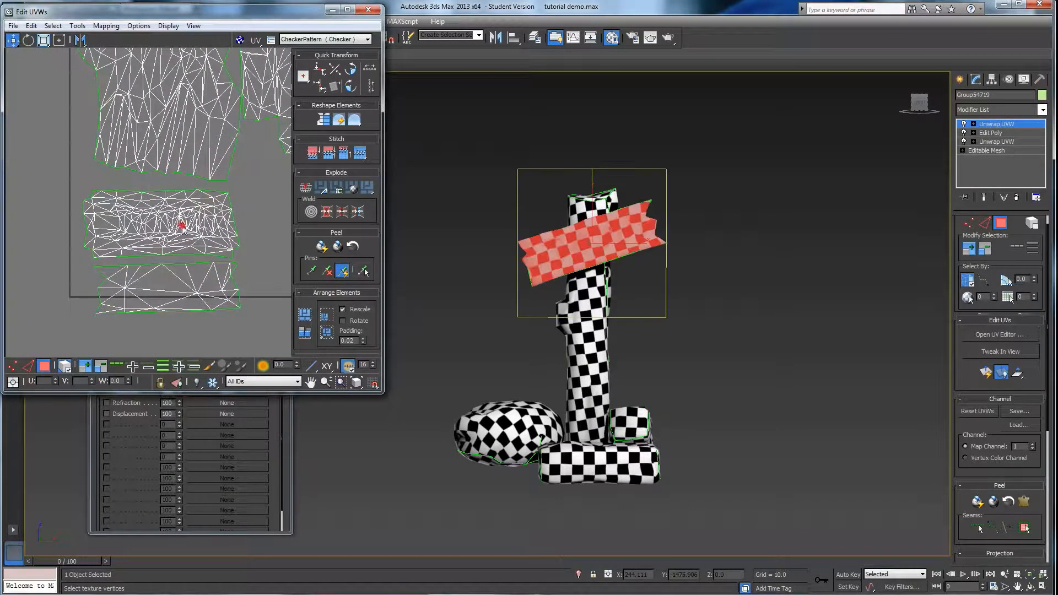
pyautogui.click(188, 279)
pyautogui.moveTo(196, 282); pyautogui.dragTo(116, 282, button='middle')
pyautogui.moveTo(123, 286); pyautogui.dragTo(178, 275)
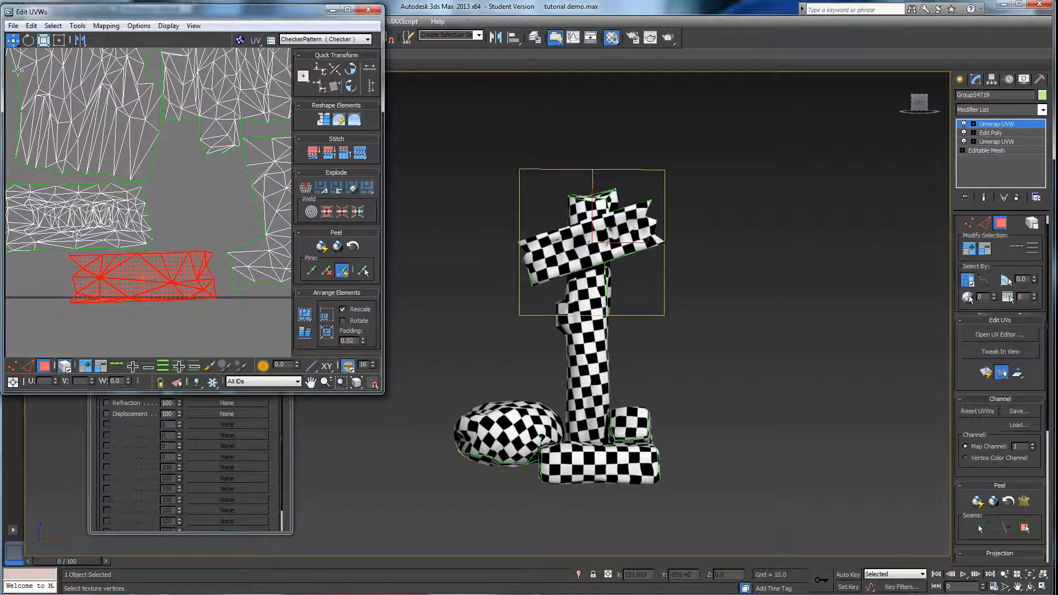
pyautogui.click(28, 40)
pyautogui.moveTo(141, 227); pyautogui.dragTo(141, 208)
pyautogui.click(12, 41)
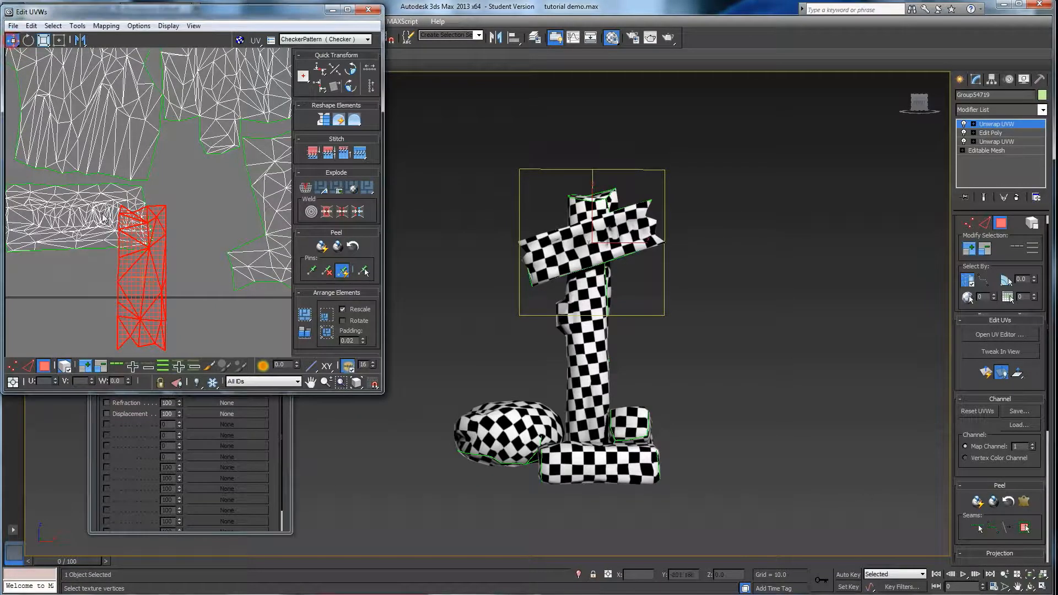
pyautogui.moveTo(148, 301); pyautogui.dragTo(182, 242)
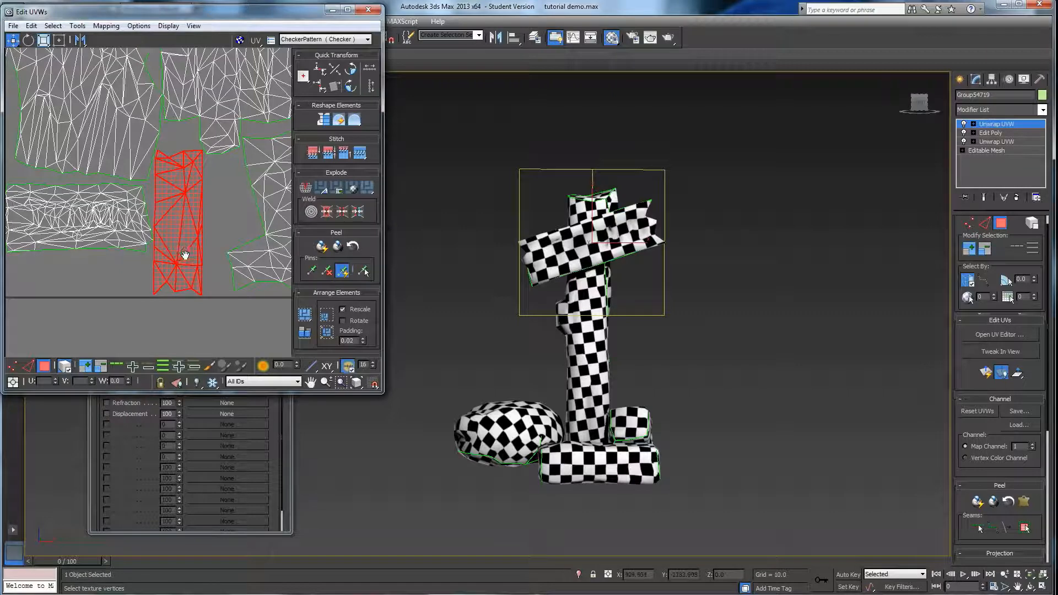
pyautogui.moveTo(182, 250); pyautogui.dragTo(224, 271, button='middle')
pyautogui.click(160, 247)
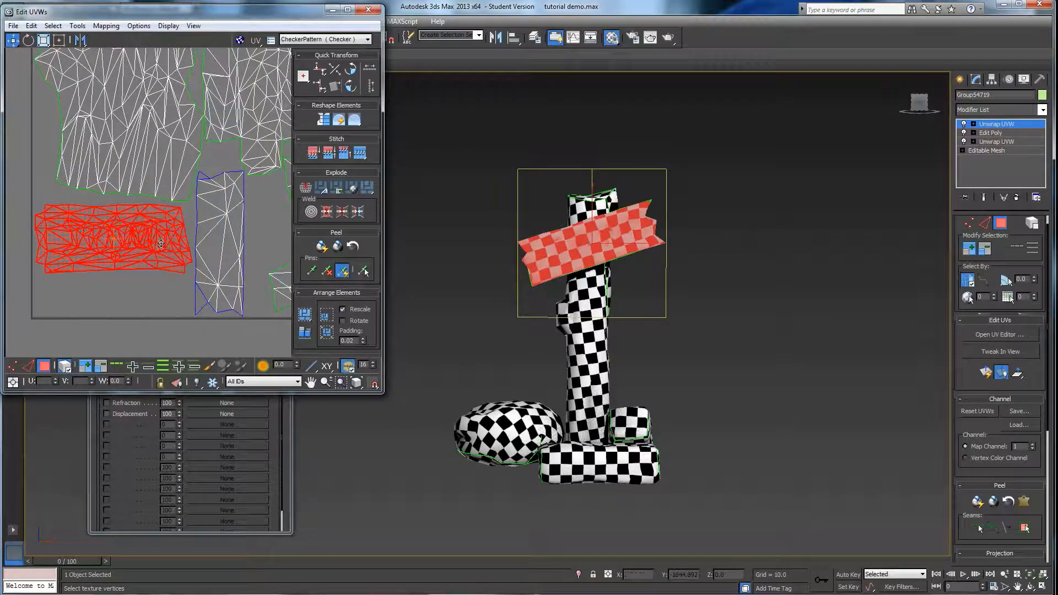
pyautogui.scroll(-5, 132, 237)
pyautogui.scroll(-2, 101, 231)
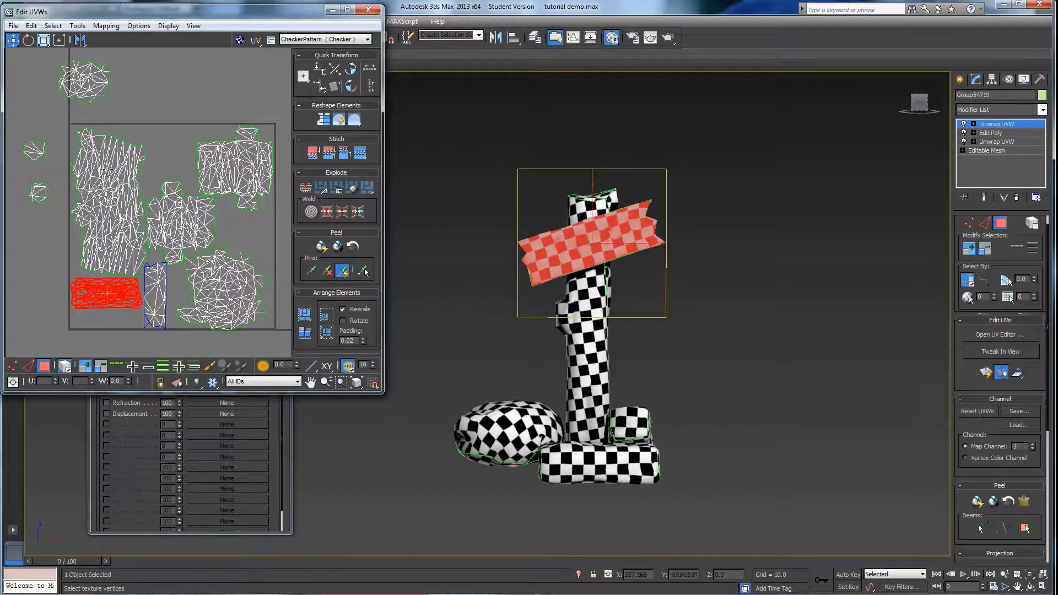
# Step: Move the rock's bottom shell between the post's and lower block's shells and rotate it about a quarter turn
pyautogui.click(85, 83)
pyautogui.moveTo(85, 83); pyautogui.dragTo(174, 154)
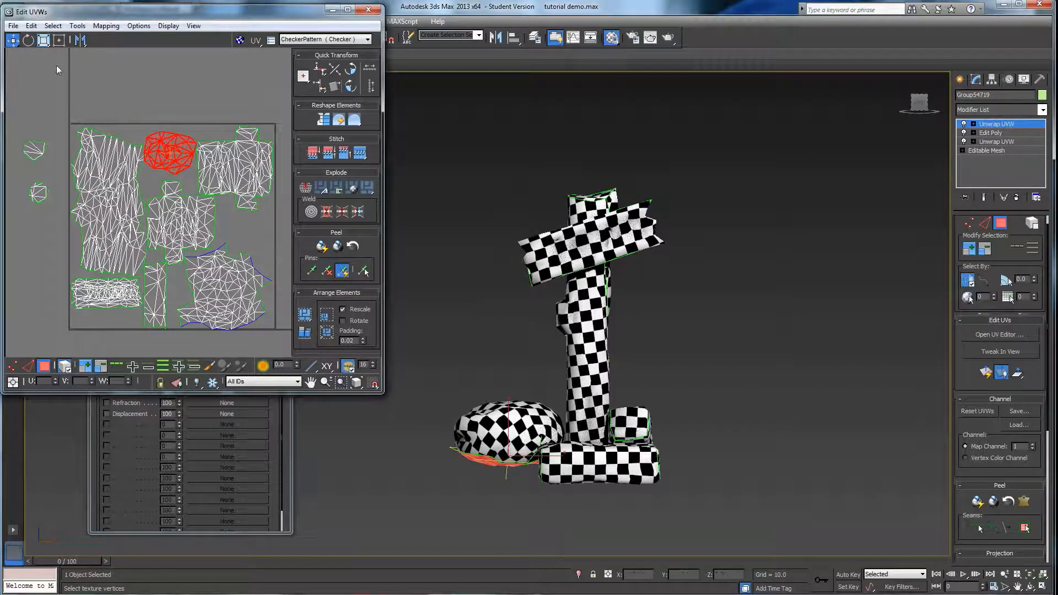
pyautogui.click(28, 40)
pyautogui.moveTo(192, 156); pyautogui.dragTo(189, 153)
pyautogui.moveTo(89, 204); pyautogui.dragTo(89, 192, button='middle')
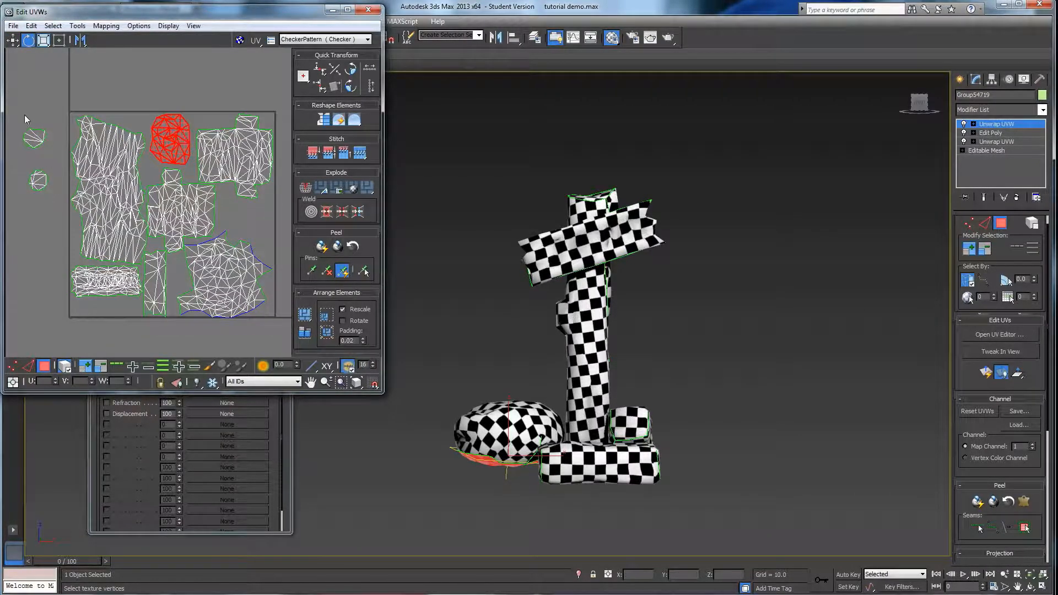
# Step: Move the post's two small cap shells into the gap between the lower block's shell and the rock's large shell
pyautogui.click(34, 135)
pyautogui.click(11, 41)
pyautogui.moveTo(34, 134); pyautogui.dragTo(233, 206)
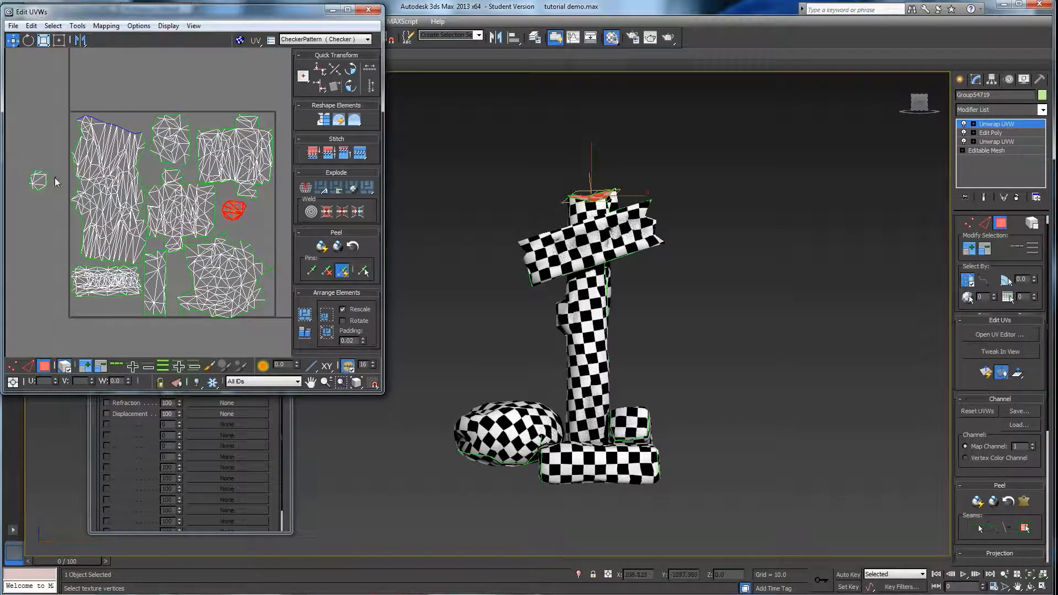
pyautogui.click(38, 180)
pyautogui.moveTo(38, 180); pyautogui.dragTo(259, 224)
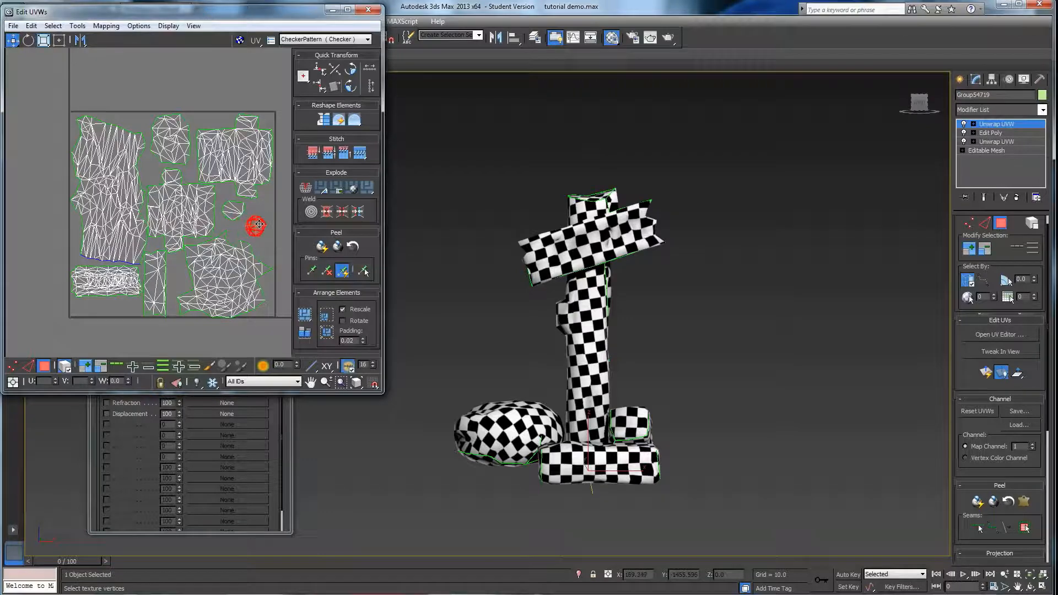
pyautogui.moveTo(97, 259); pyautogui.dragTo(81, 257, button='middle')
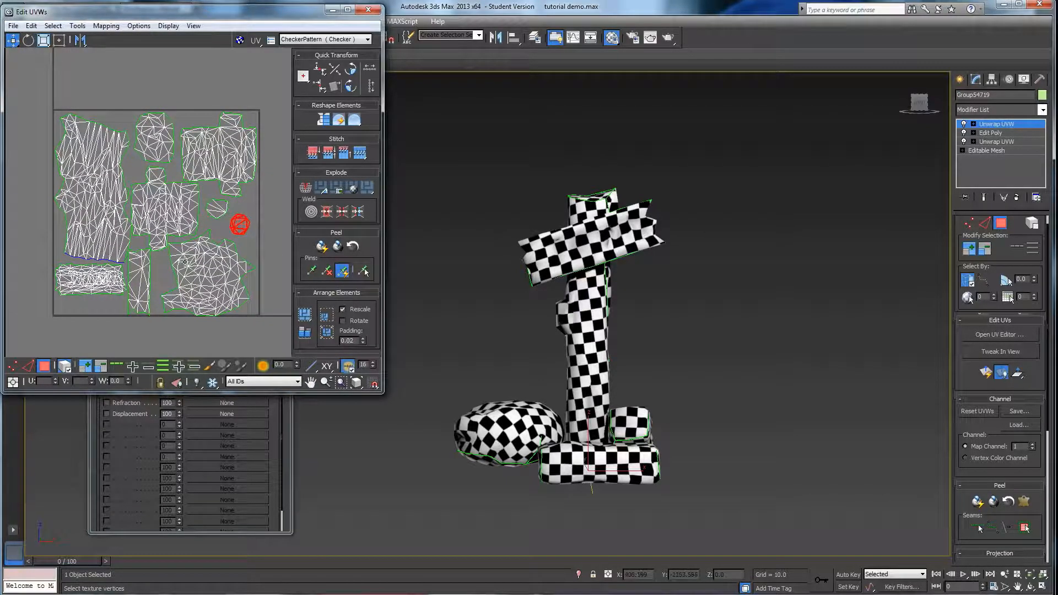
# Step: Nudge the post's shell slightly toward the tile's upper-left corner
pyautogui.click(102, 195)
pyautogui.moveTo(100, 202); pyautogui.dragTo(99, 200)
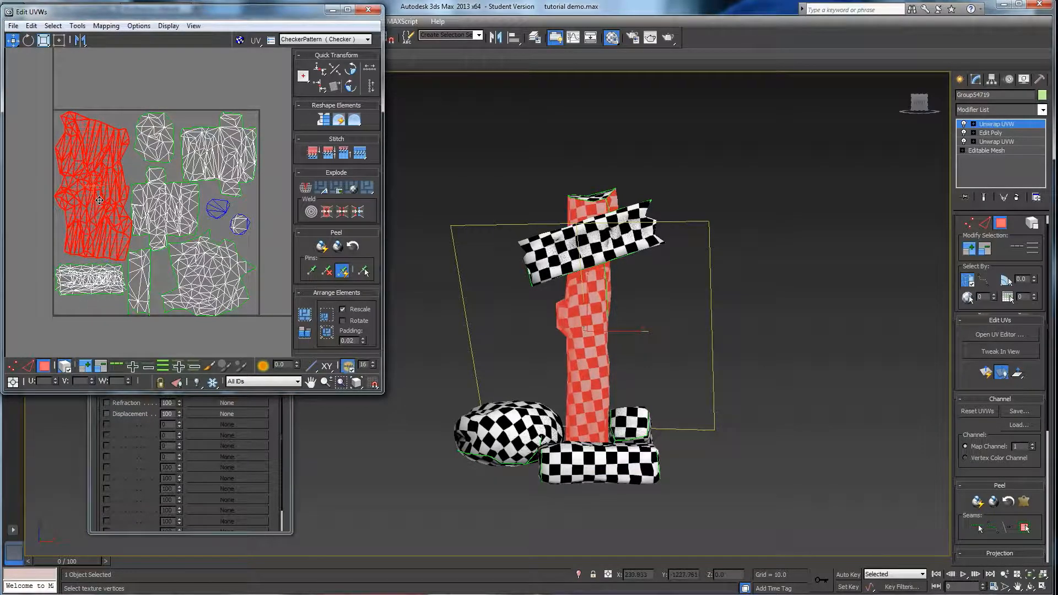
pyautogui.scroll(5, 163, 269)
pyautogui.moveTo(170, 217); pyautogui.dragTo(137, 281, button='middle')
pyautogui.moveTo(146, 203); pyautogui.dragTo(67, 281, button='middle')
pyautogui.moveTo(152, 274); pyautogui.dragTo(82, 280, button='middle')
# Step: Nudge the rock's large shell slightly right within the tile's lower-right corner
pyautogui.click(146, 204)
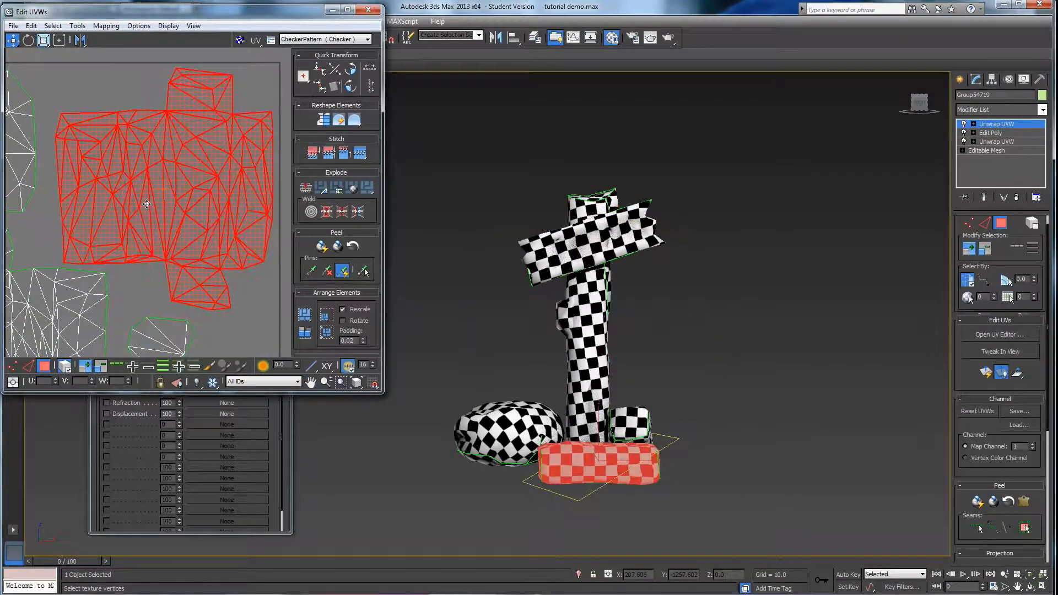
pyautogui.moveTo(100, 230); pyautogui.dragTo(148, 201, button='middle')
pyautogui.moveTo(109, 315); pyautogui.dragTo(152, 221, button='middle')
pyautogui.click(148, 241)
pyautogui.moveTo(206, 327); pyautogui.dragTo(107, 183, button='middle')
pyautogui.click(120, 213)
pyautogui.moveTo(120, 212); pyautogui.dragTo(123, 211)
pyautogui.moveTo(121, 209); pyautogui.dragTo(199, 196, button='middle')
pyautogui.moveTo(53, 185); pyautogui.dragTo(132, 207, button='middle')
# Step: Nudge the small stone's shell slightly right to even out its spacing and clear the selection
pyautogui.click(169, 75)
pyautogui.moveTo(170, 75); pyautogui.dragTo(167, 136, button='middle')
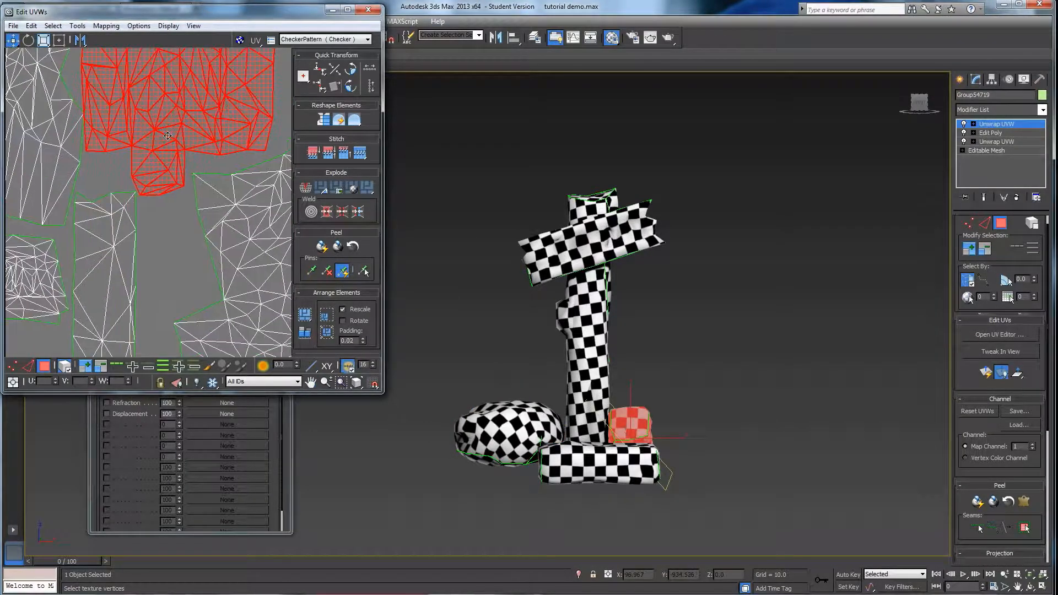
pyautogui.moveTo(167, 135); pyautogui.dragTo(172, 136)
pyautogui.moveTo(172, 141); pyautogui.dragTo(166, 258, button='middle')
pyautogui.scroll(-5, 166, 258)
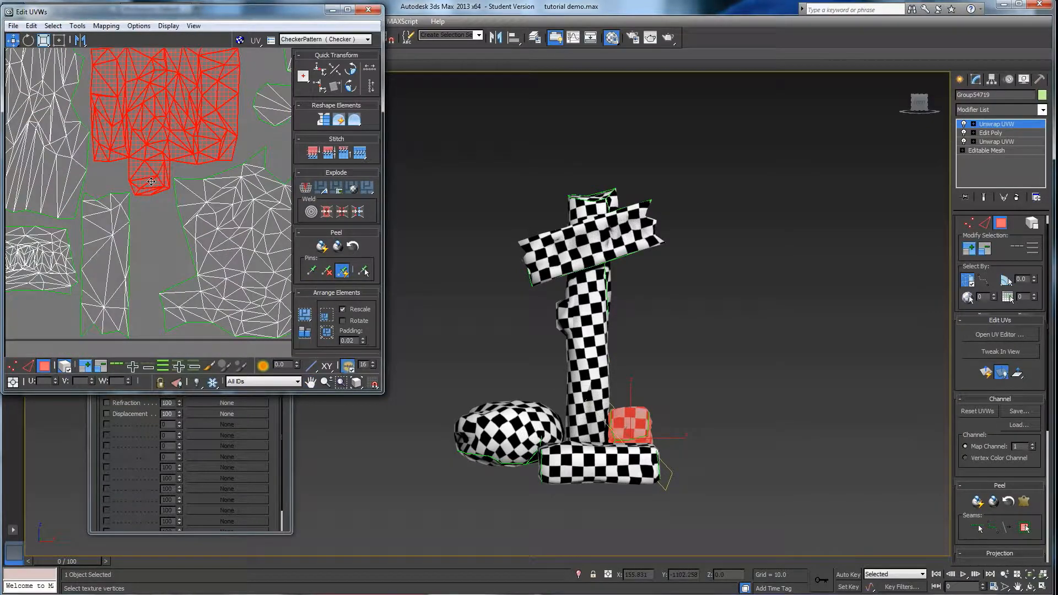
pyautogui.moveTo(143, 190); pyautogui.dragTo(147, 222, button='middle')
pyautogui.click(266, 199)
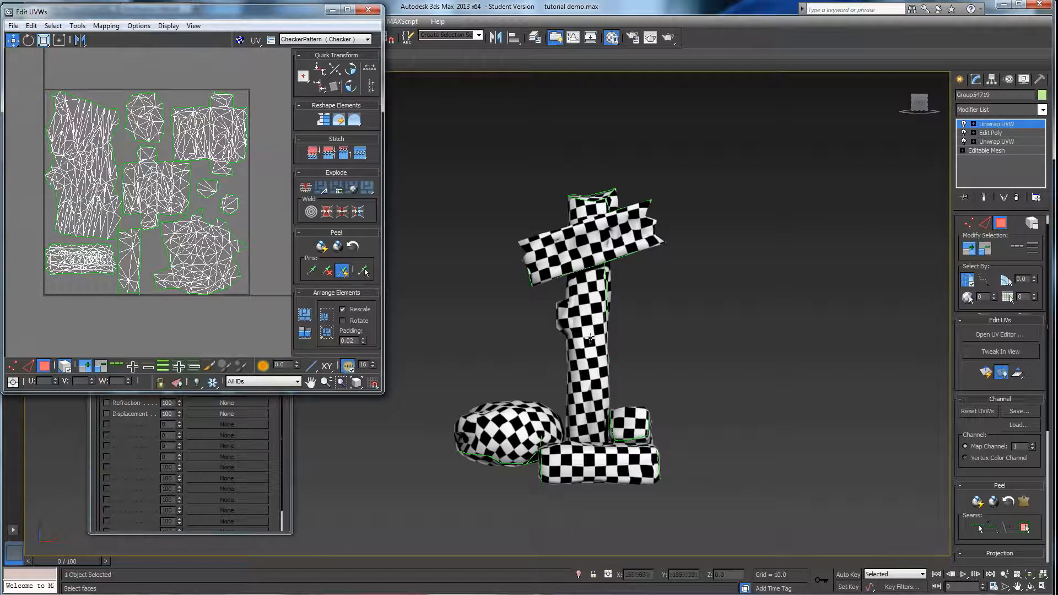
# Step: Inspect the checker pattern on the sign post, close the UV editor, exit face selection and deselect the model
pyautogui.keyDown('alt'); pyautogui.moveTo(630, 381); pyautogui.dragTo(551, 395, button='middle'); pyautogui.keyUp('alt')
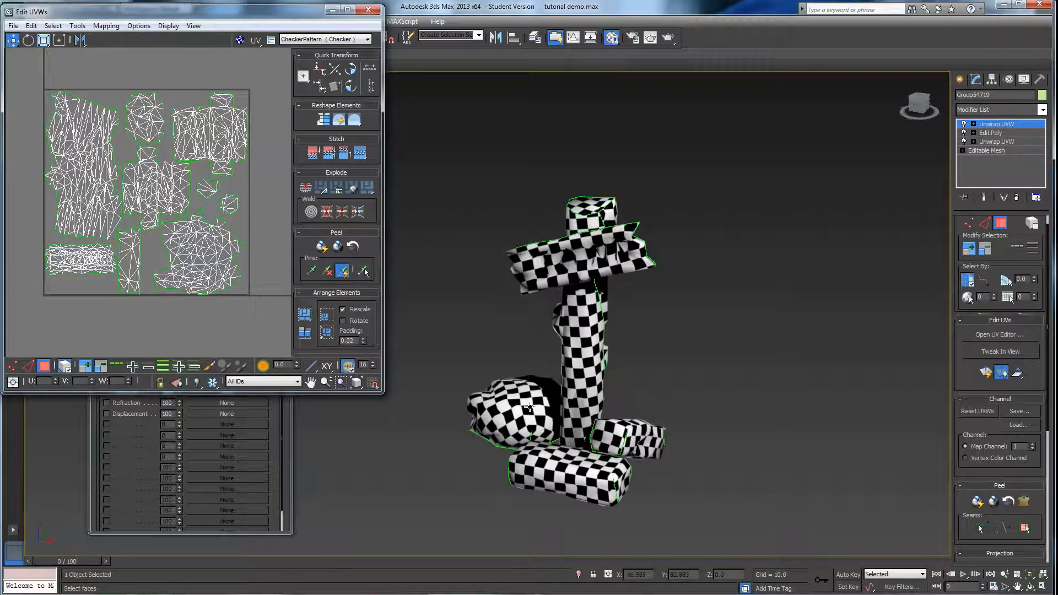
pyautogui.moveTo(511, 342)
pyautogui.keyDown('alt'); pyautogui.mouseDown(button='middle')
pyautogui.moveTo(537, 350)
pyautogui.moveTo(468, 347)
pyautogui.moveTo(570, 348)
pyautogui.moveTo(489, 337)
pyautogui.moveTo(529, 341)
pyautogui.moveTo(504, 335)
pyautogui.mouseUp(button='middle'); pyautogui.keyUp('alt')
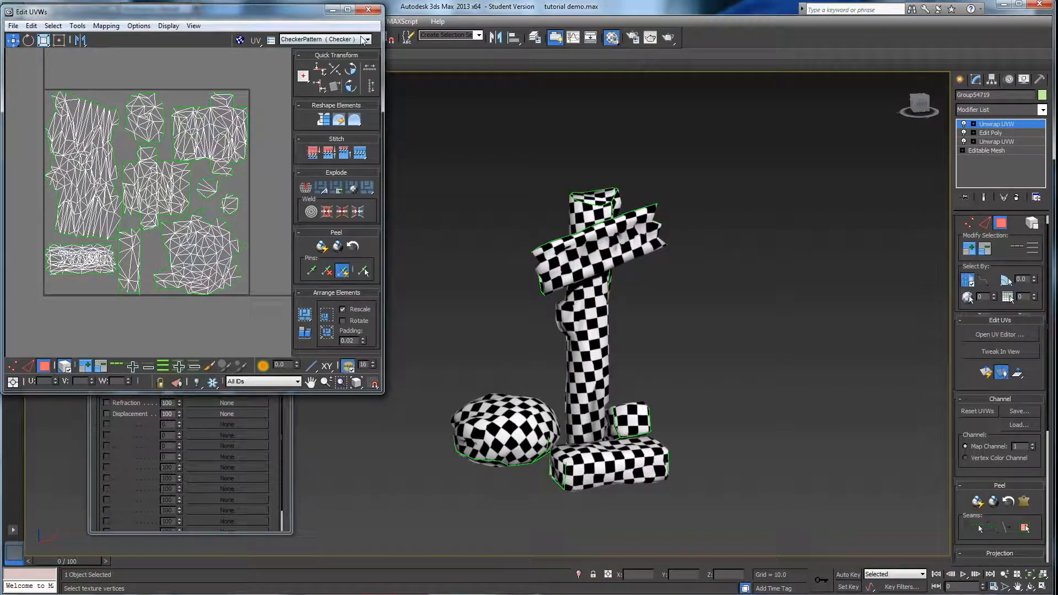
pyautogui.click(365, 11)
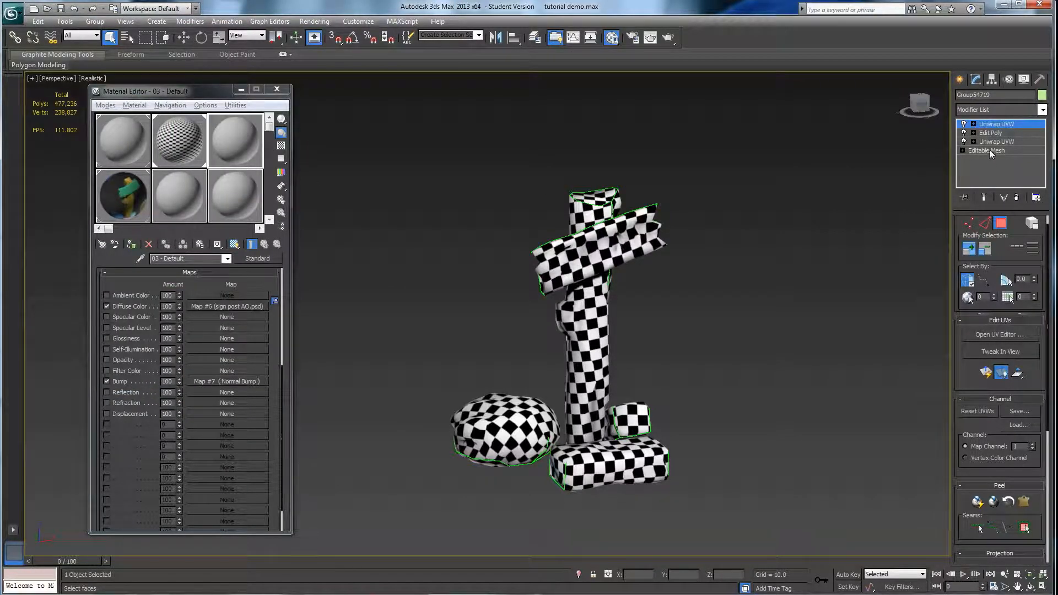
pyautogui.click(994, 125)
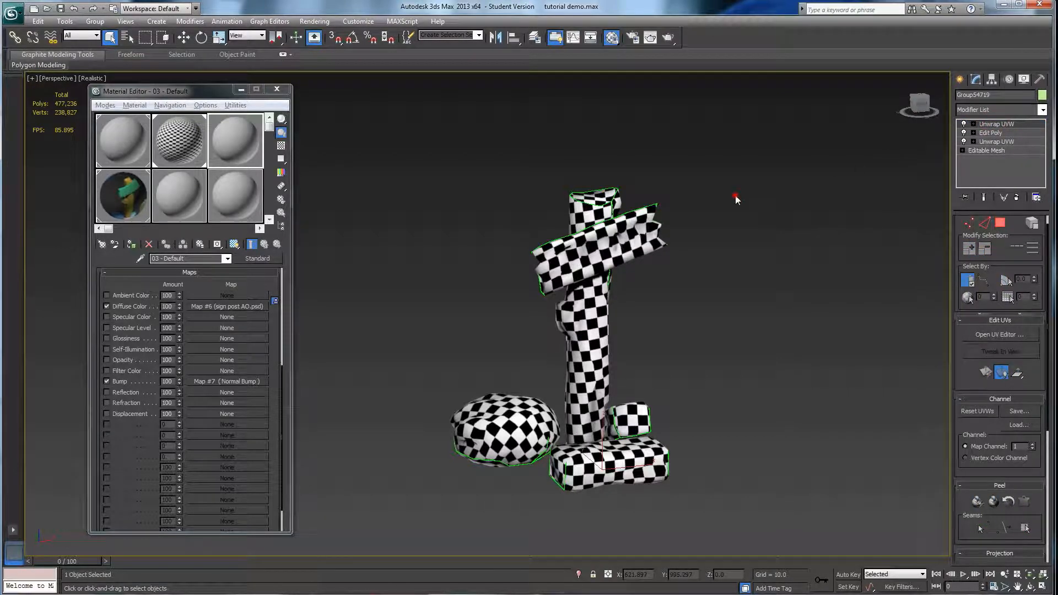
pyautogui.keyDown('alt'); pyautogui.moveTo(551, 313); pyautogui.dragTo(611, 341, button='middle'); pyautogui.keyUp('alt')
pyautogui.click(414, 315)
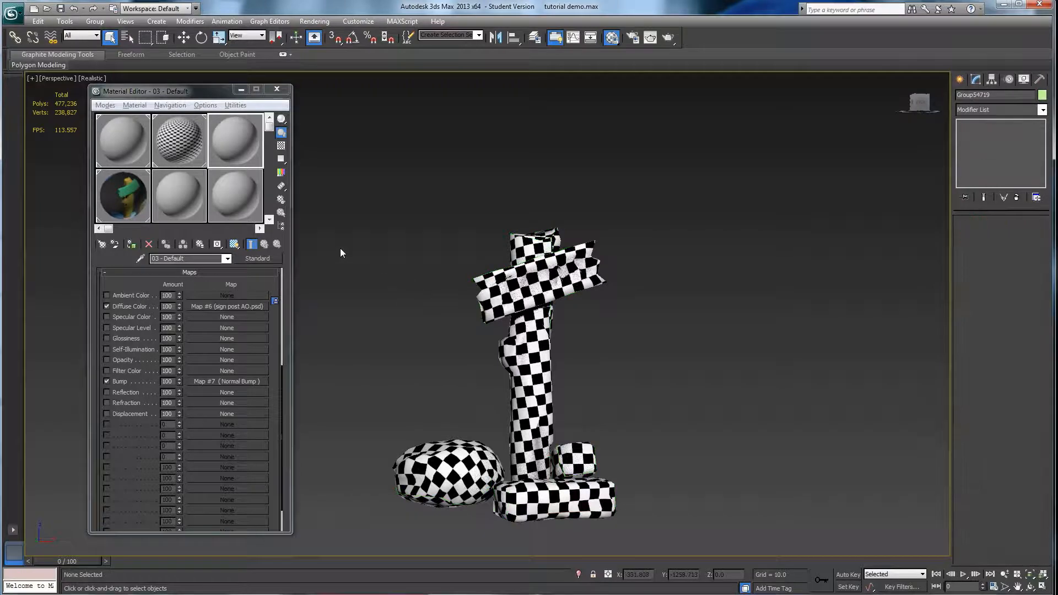
# Step: Try the 03 - Default material on the sign post, reapply the checker material and inspect the model
pyautogui.moveTo(226, 135); pyautogui.dragTo(529, 325)
pyautogui.keyDown('alt'); pyautogui.moveTo(485, 312); pyautogui.dragTo(386, 264, button='middle'); pyautogui.keyUp('alt')
pyautogui.moveTo(159, 138); pyautogui.dragTo(493, 274)
pyautogui.keyDown('alt'); pyautogui.moveTo(551, 398); pyautogui.dragTo(528, 231, button='middle'); pyautogui.keyUp('alt')
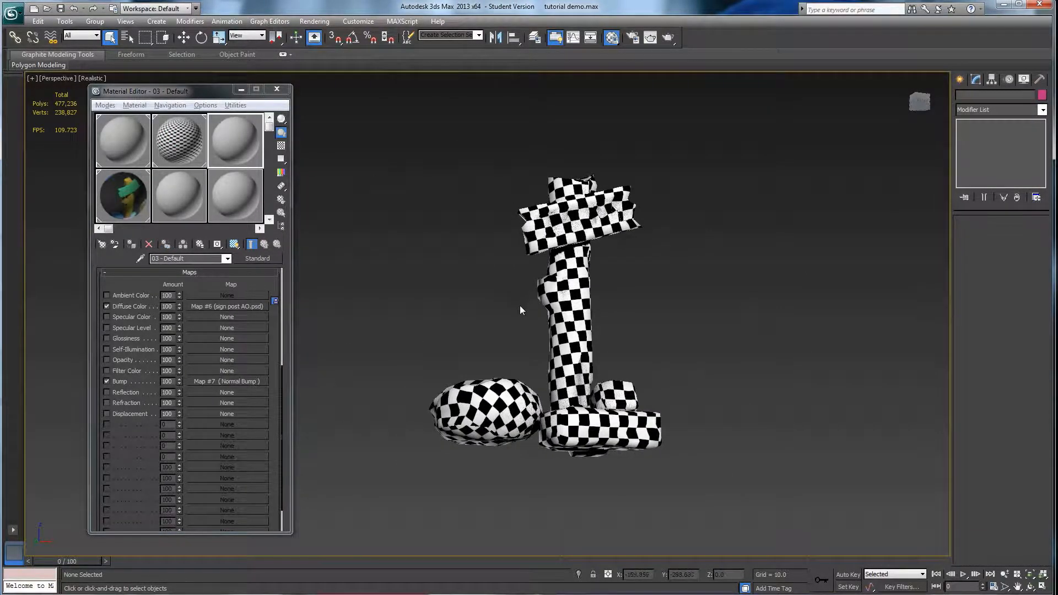
pyautogui.moveTo(520, 303); pyautogui.dragTo(534, 305, button='middle')
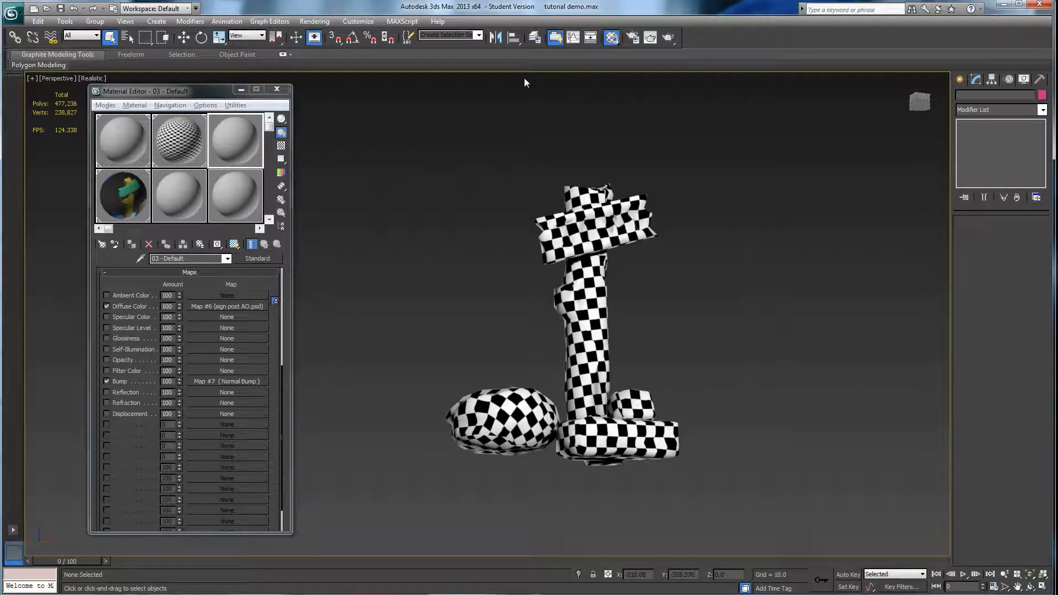
# Step: Open the layer manager and toggle the low res and high res layers' visibility to compare the two models
pyautogui.click(534, 38)
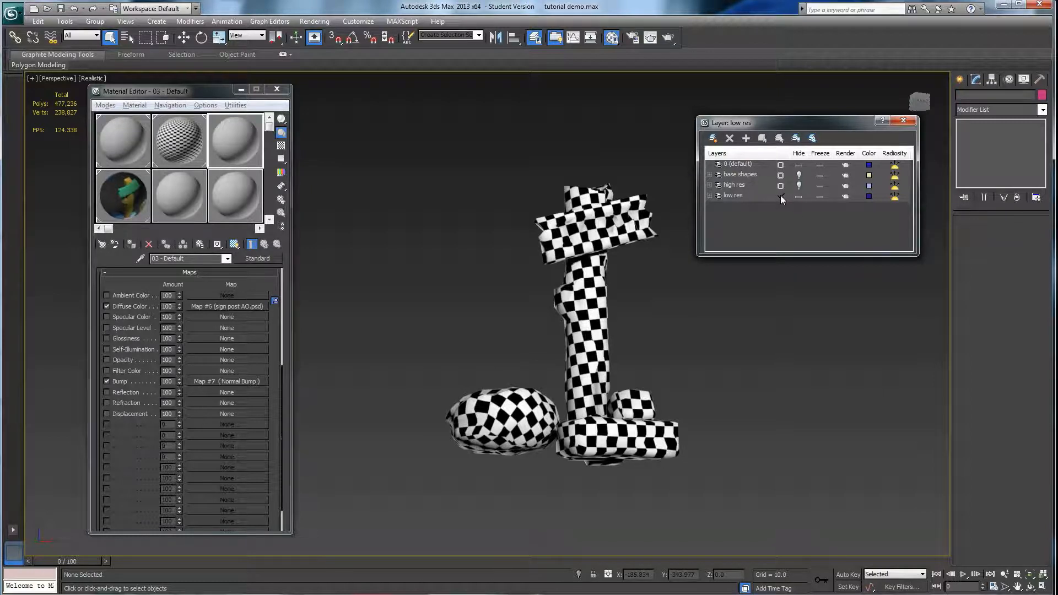
pyautogui.click(796, 197)
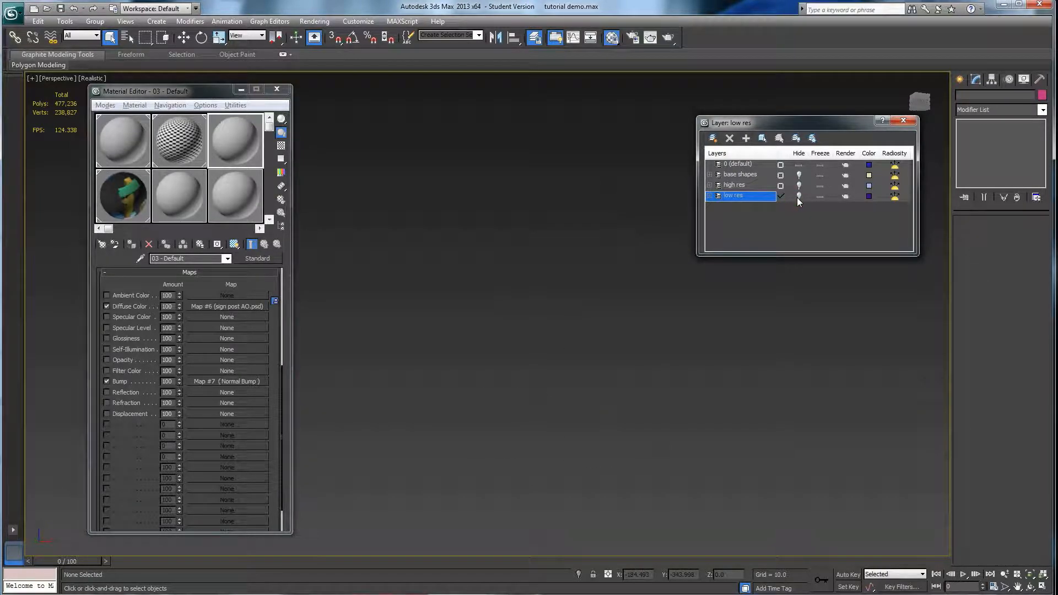
pyautogui.click(798, 187)
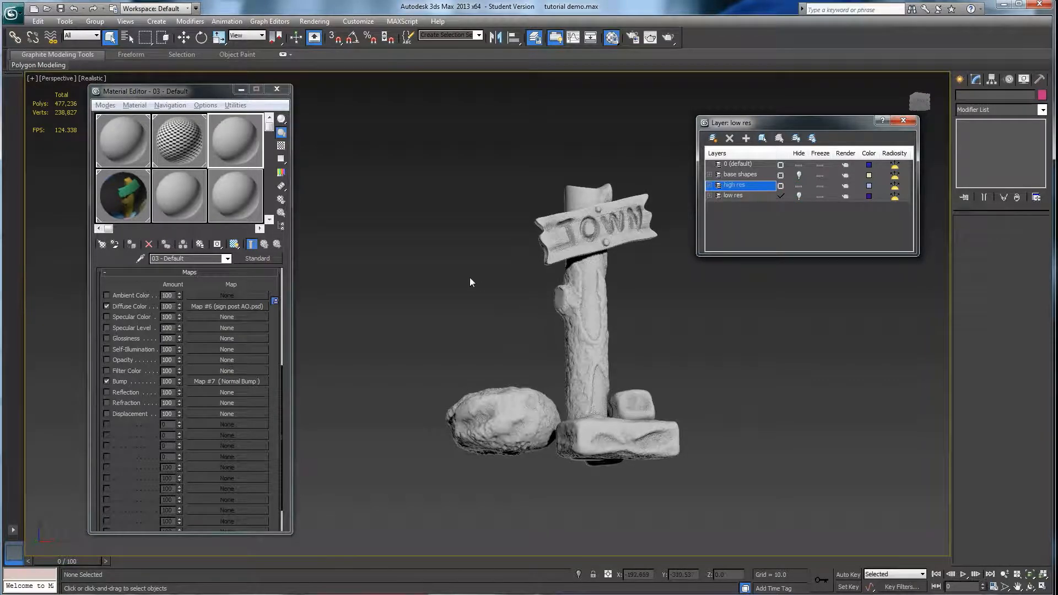
pyautogui.click(799, 186)
pyautogui.click(799, 197)
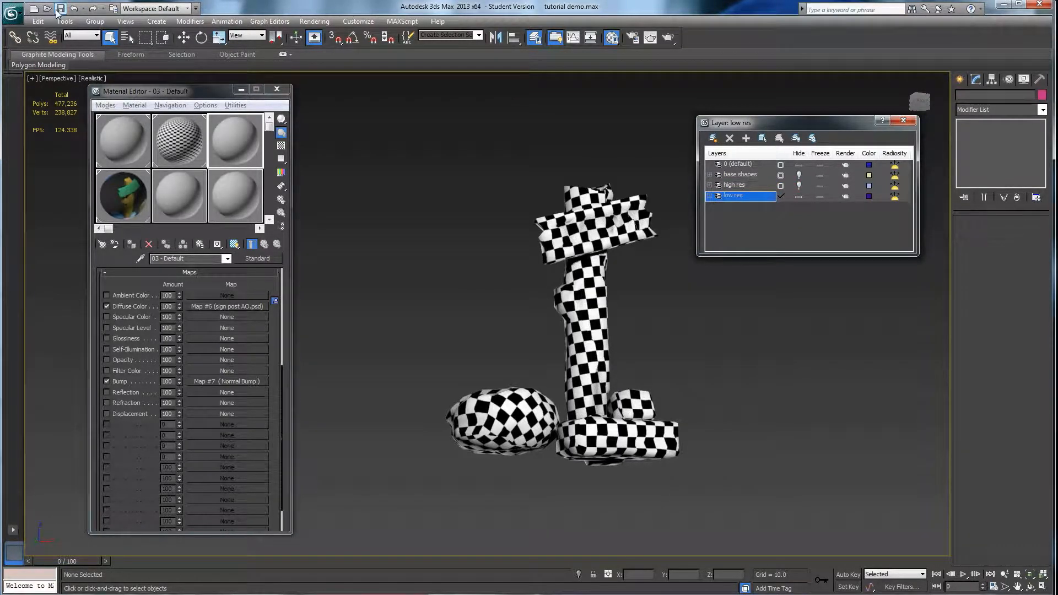
# Step: Save the scene as a new file named tutorial demo UVs.max
pyautogui.click(12, 13)
pyautogui.click(41, 135)
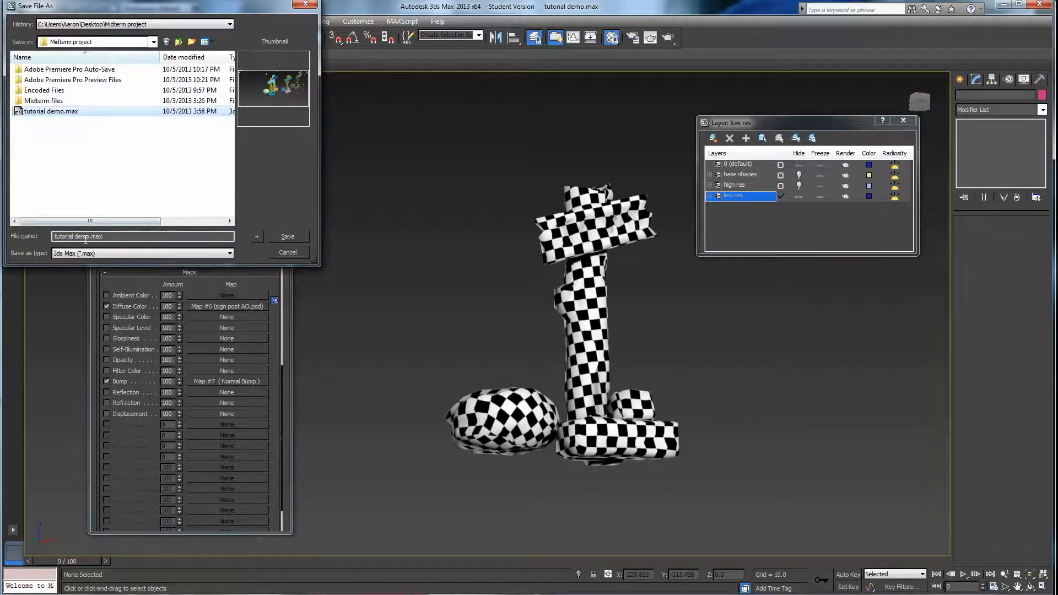
pyautogui.click(89, 236)
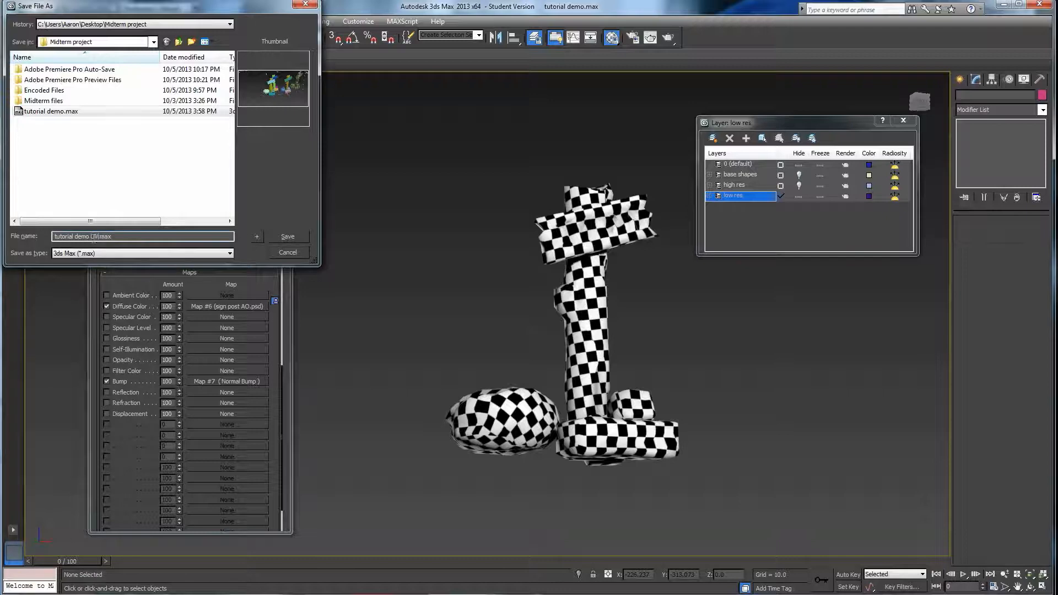
pyautogui.write('UVs')
pyautogui.click(285, 237)
# Step: Show the high res layer, hide the low res layer and select the high-res post mesh
pyautogui.moveTo(471, 256)
pyautogui.keyDown('alt'); pyautogui.mouseDown(button='middle')
pyautogui.moveTo(471, 266)
pyautogui.moveTo(458, 263)
pyautogui.mouseUp(button='middle'); pyautogui.keyUp('alt')
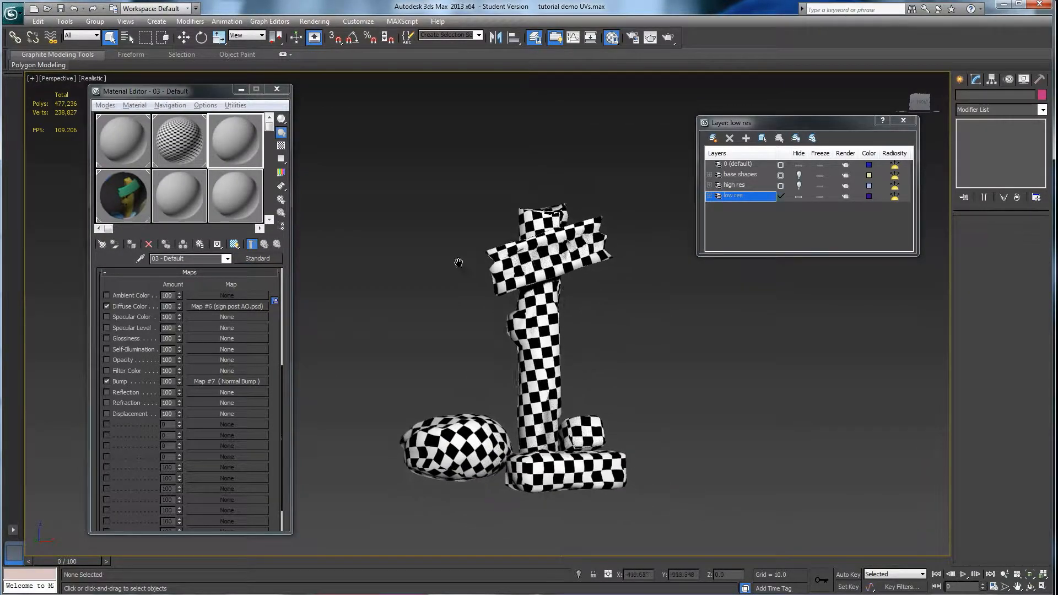
pyautogui.click(798, 186)
pyautogui.click(797, 195)
pyautogui.keyDown('alt'); pyautogui.moveTo(606, 264); pyautogui.dragTo(567, 303, button='middle'); pyautogui.keyUp('alt')
pyautogui.click(561, 313)
# Step: Examine the surface smoothing on the high-res post's bark, its top end and the sign board up close
pyautogui.scroll(6, 606, 338)
pyautogui.moveTo(617, 342); pyautogui.dragTo(581, 255, button='middle')
pyautogui.keyDown('alt'); pyautogui.moveTo(579, 372); pyautogui.dragTo(580, 187, button='middle'); pyautogui.keyUp('alt')
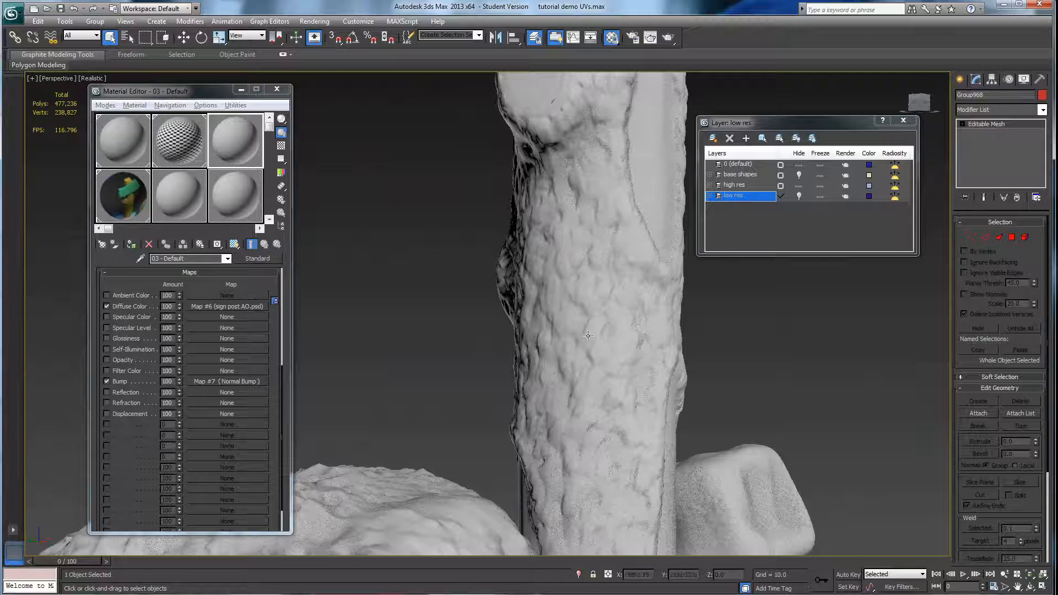
pyautogui.keyDown('alt'); pyautogui.moveTo(603, 395); pyautogui.dragTo(551, 142, button='middle'); pyautogui.keyUp('alt')
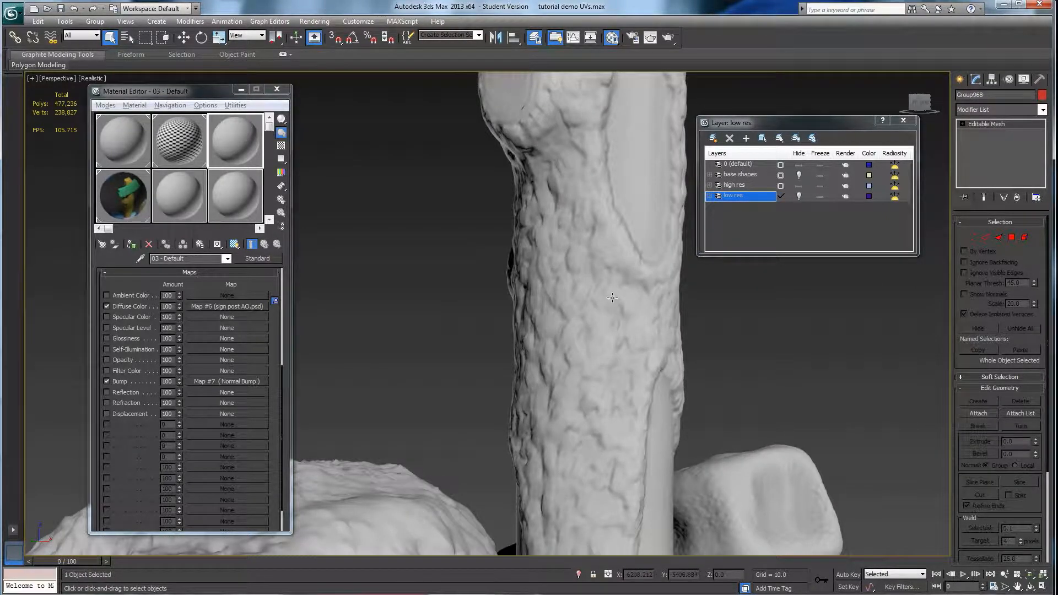
pyautogui.keyDown('alt'); pyautogui.moveTo(542, 314); pyautogui.dragTo(567, 359, button='middle'); pyautogui.keyUp('alt')
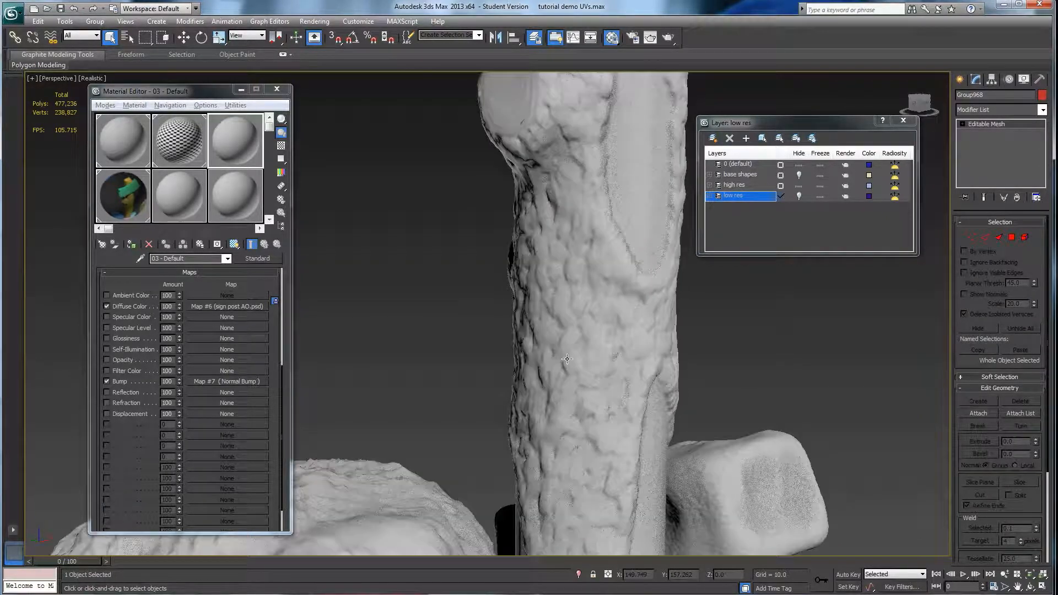
pyautogui.keyDown('alt'); pyautogui.moveTo(606, 266); pyautogui.dragTo(543, 247, button='middle'); pyautogui.keyUp('alt')
pyautogui.keyDown('alt'); pyautogui.moveTo(582, 298); pyautogui.dragTo(554, 316, button='middle'); pyautogui.keyUp('alt')
pyautogui.scroll(-5, 591, 323)
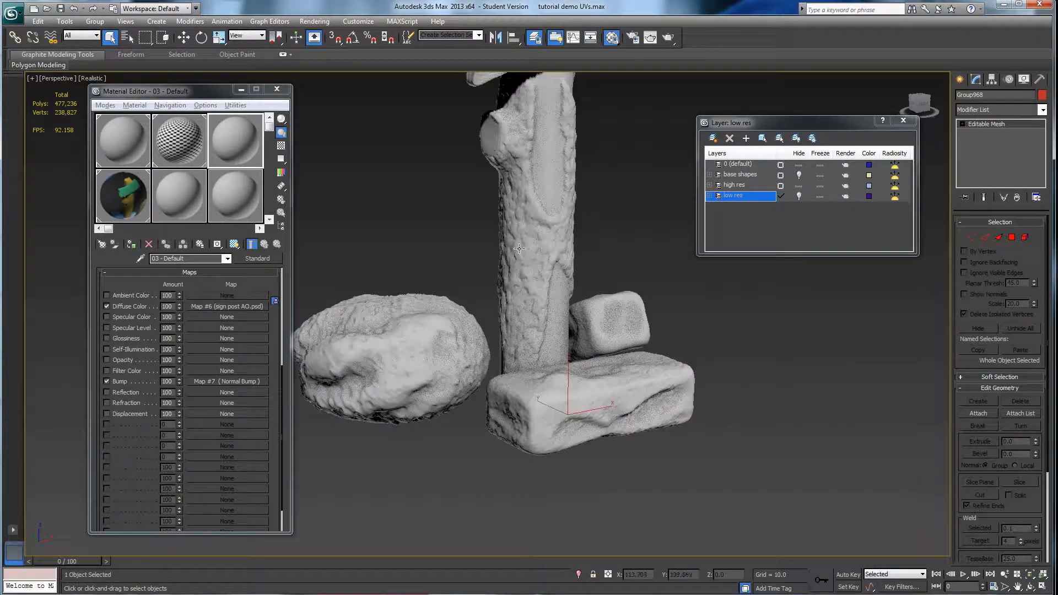
pyautogui.moveTo(525, 268); pyautogui.dragTo(545, 496, button='middle')
pyautogui.scroll(4, 521, 322)
pyautogui.moveTo(534, 190); pyautogui.dragTo(589, 385, button='middle')
pyautogui.moveTo(542, 236); pyautogui.dragTo(564, 364, button='middle')
pyautogui.keyDown('alt'); pyautogui.moveTo(451, 368); pyautogui.dragTo(500, 348, button='middle'); pyautogui.keyUp('alt')
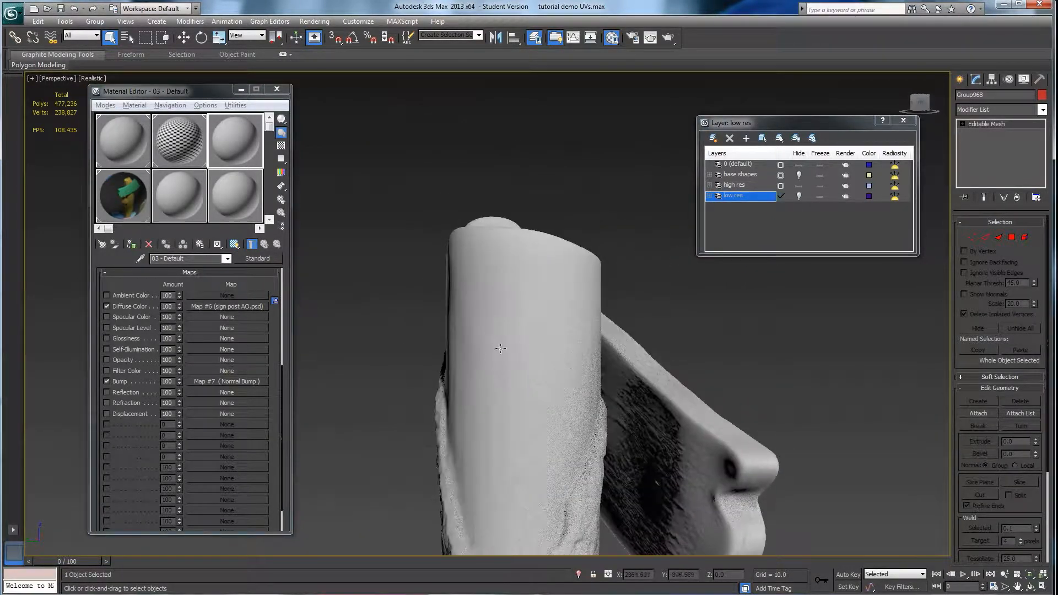
pyautogui.keyDown('alt'); pyautogui.moveTo(526, 394); pyautogui.dragTo(506, 382, button='middle'); pyautogui.keyUp('alt')
pyautogui.keyDown('alt'); pyautogui.moveTo(486, 342); pyautogui.dragTo(479, 370, button='middle'); pyautogui.keyUp('alt')
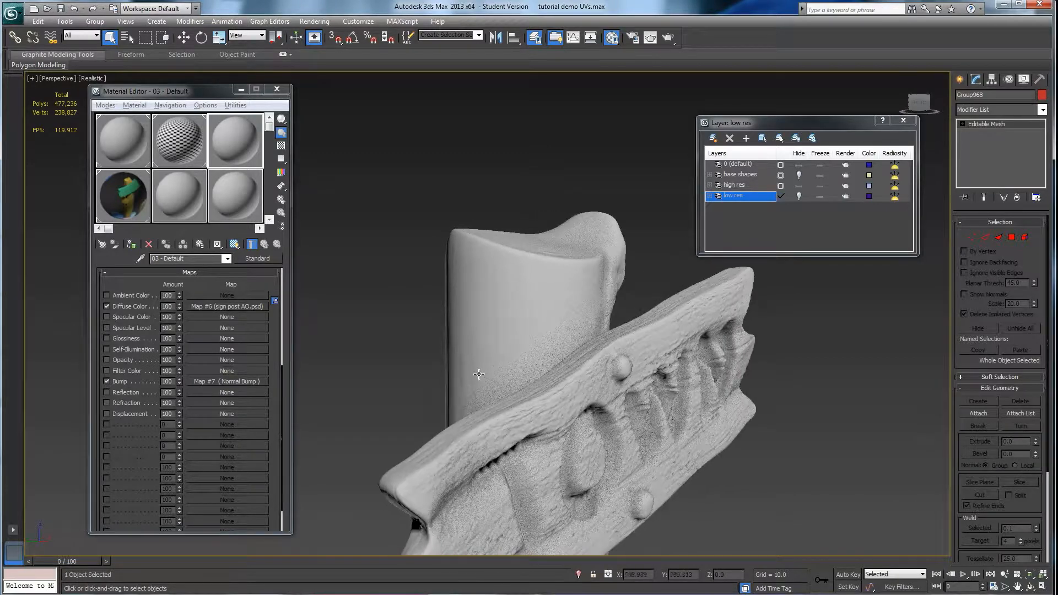
pyautogui.scroll(-5, 508, 322)
pyautogui.moveTo(518, 512); pyautogui.dragTo(498, 297, button='middle')
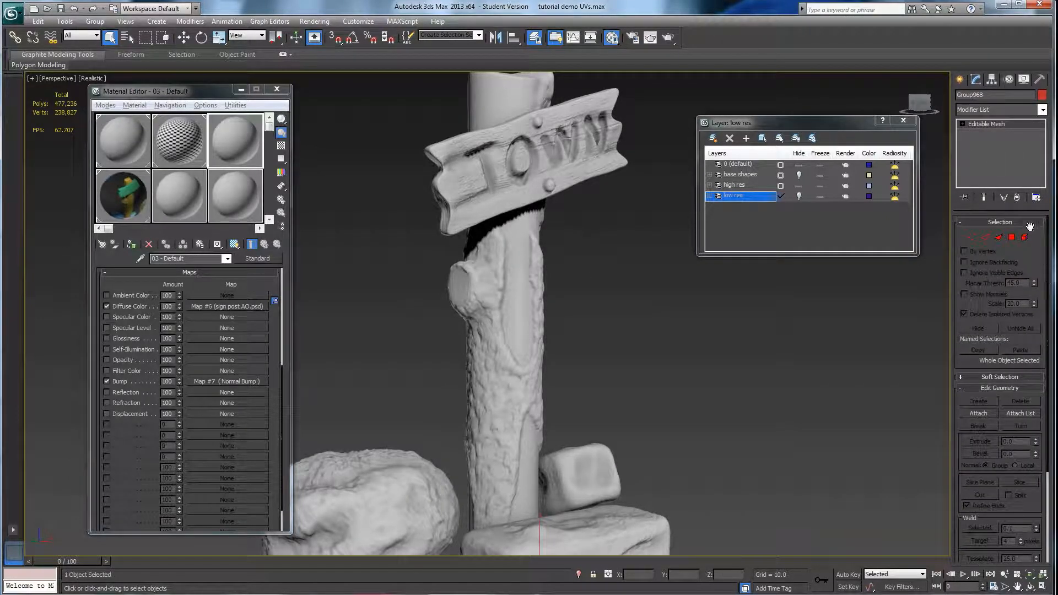
pyautogui.rightClick(985, 124)
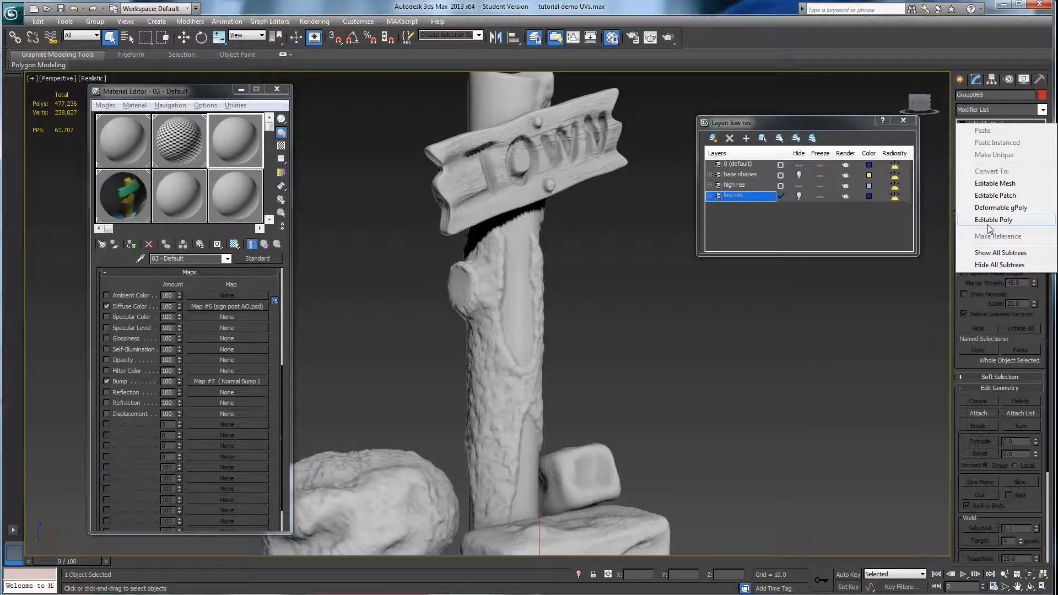
pyautogui.click(987, 221)
pyautogui.scroll(-5, 1038, 258)
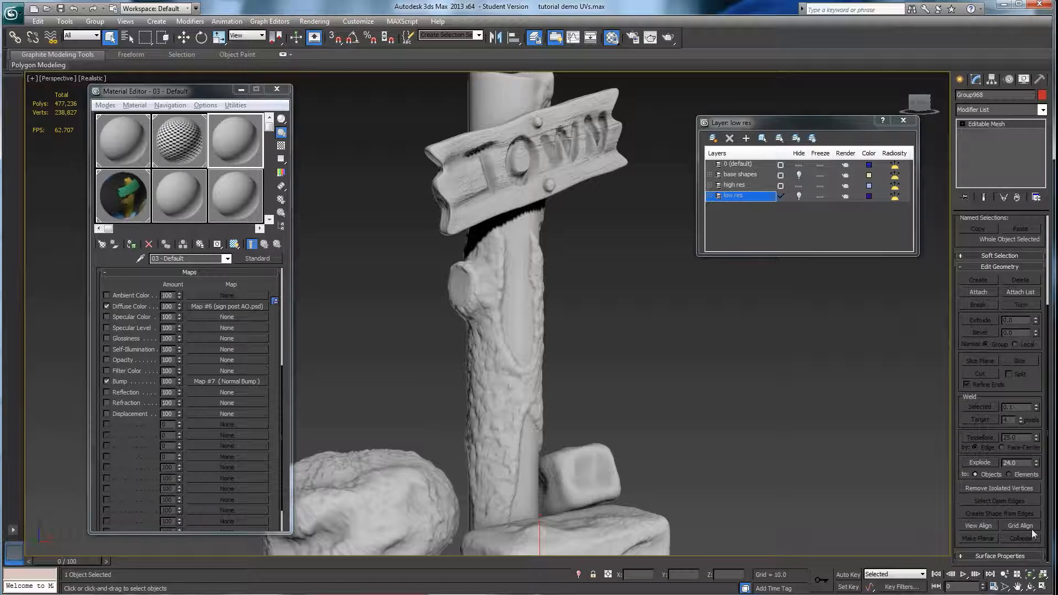
pyautogui.scroll(5, 1048, 497)
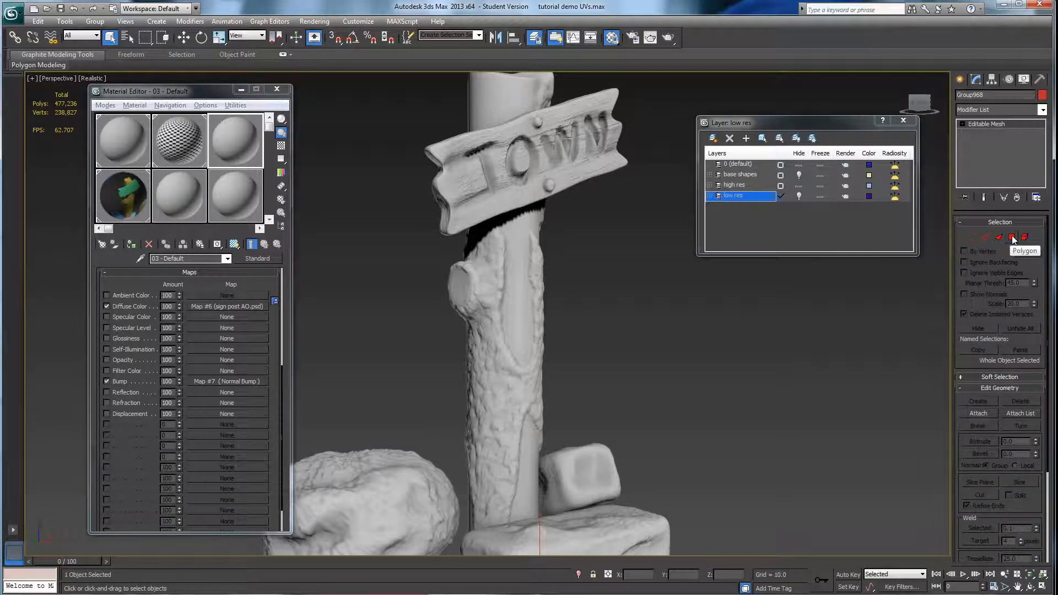
# Step: Try element and polygon selection on the high-res post, ending with its whole element selected
pyautogui.click(1023, 238)
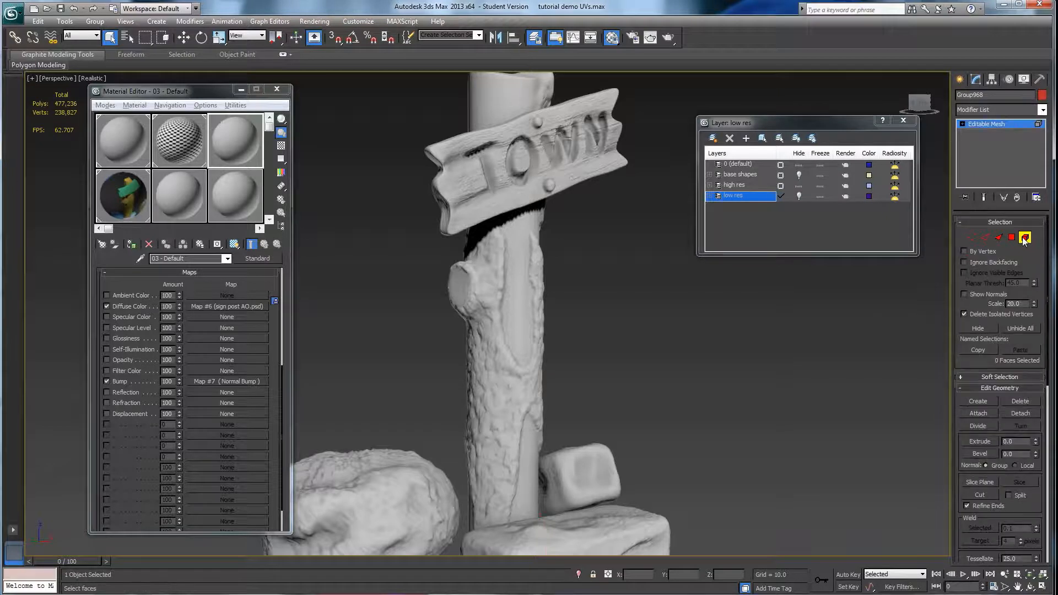
pyautogui.click(520, 329)
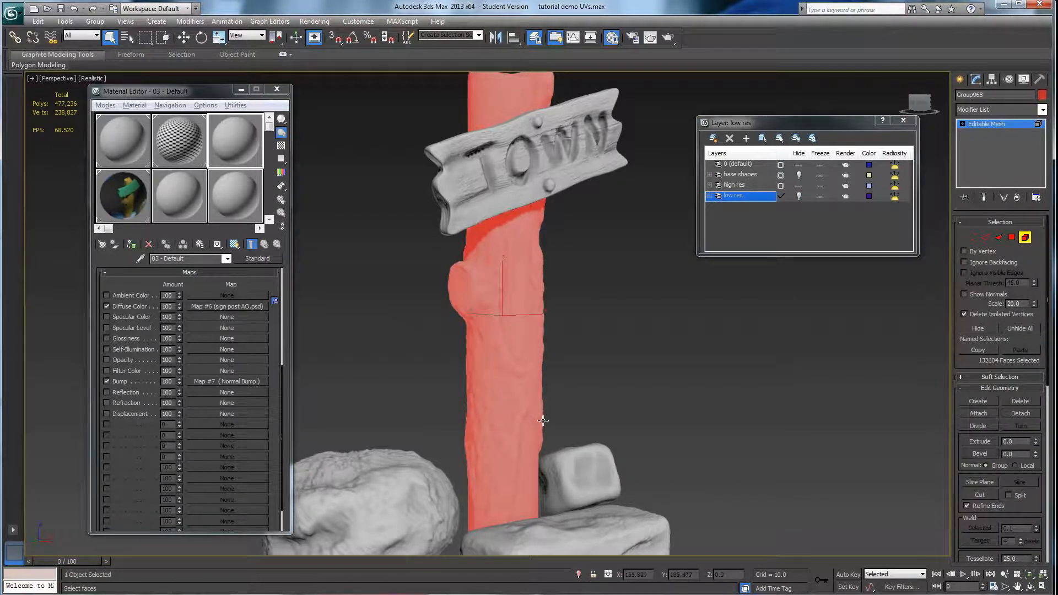
pyautogui.click(1011, 238)
pyautogui.moveTo(654, 336); pyautogui.dragTo(507, 282)
pyautogui.click(1024, 237)
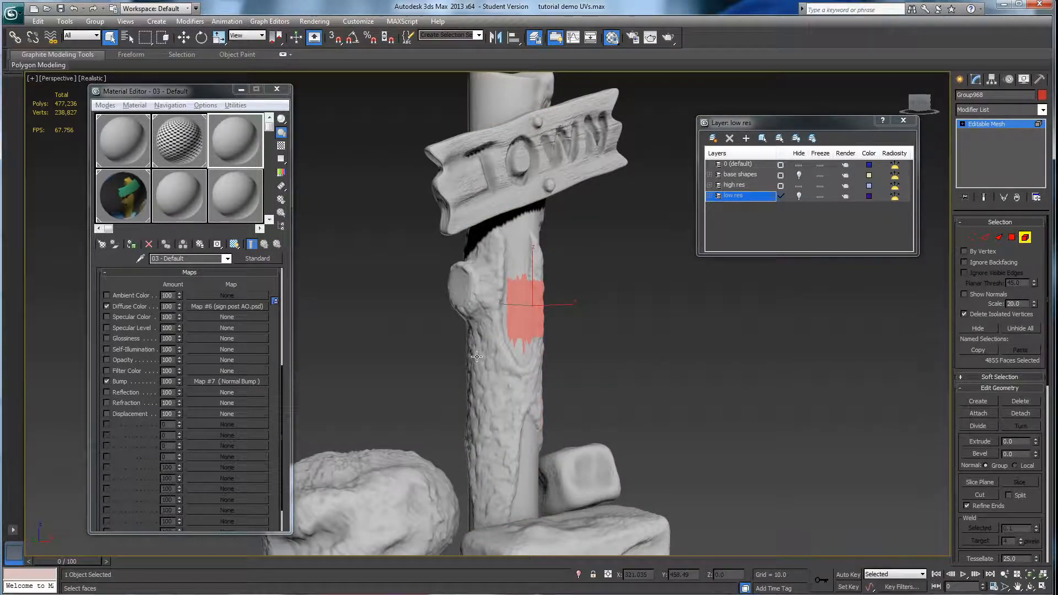
pyautogui.click(477, 356)
# Step: Clear all smoothing groups from the selected post element and deselect it
pyautogui.scroll(-5, 1038, 407)
pyautogui.moveTo(1041, 474); pyautogui.dragTo(1030, 220)
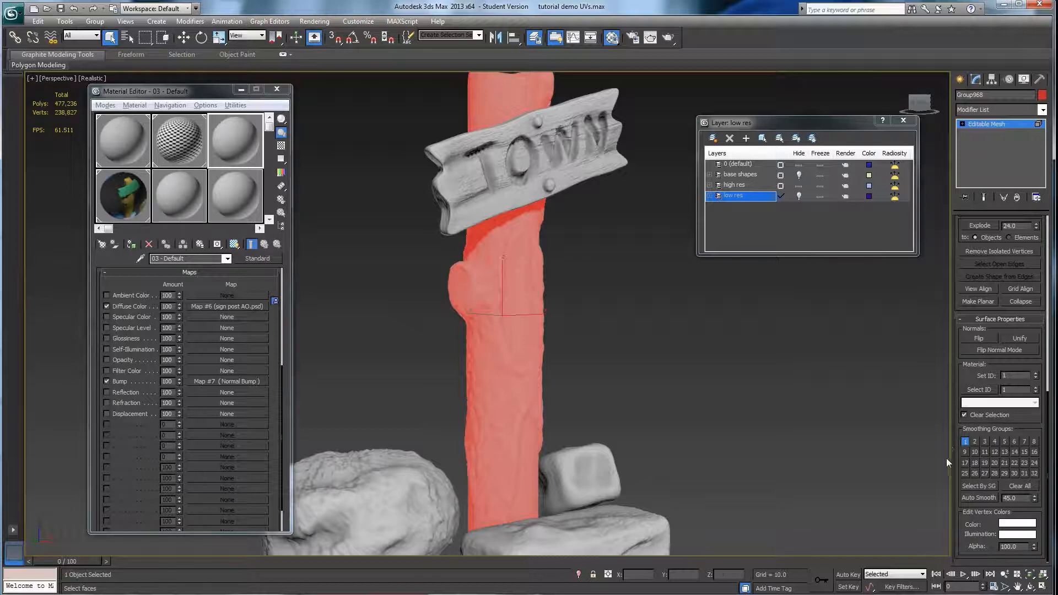
pyautogui.click(1013, 486)
pyautogui.click(586, 368)
pyautogui.keyDown('alt'); pyautogui.moveTo(586, 367); pyautogui.dragTo(635, 412, button='middle'); pyautogui.keyUp('alt')
pyautogui.keyDown('alt'); pyautogui.moveTo(538, 379); pyautogui.dragTo(517, 380, button='middle'); pyautogui.keyUp('alt')
pyautogui.hotkey('shift', 'z')
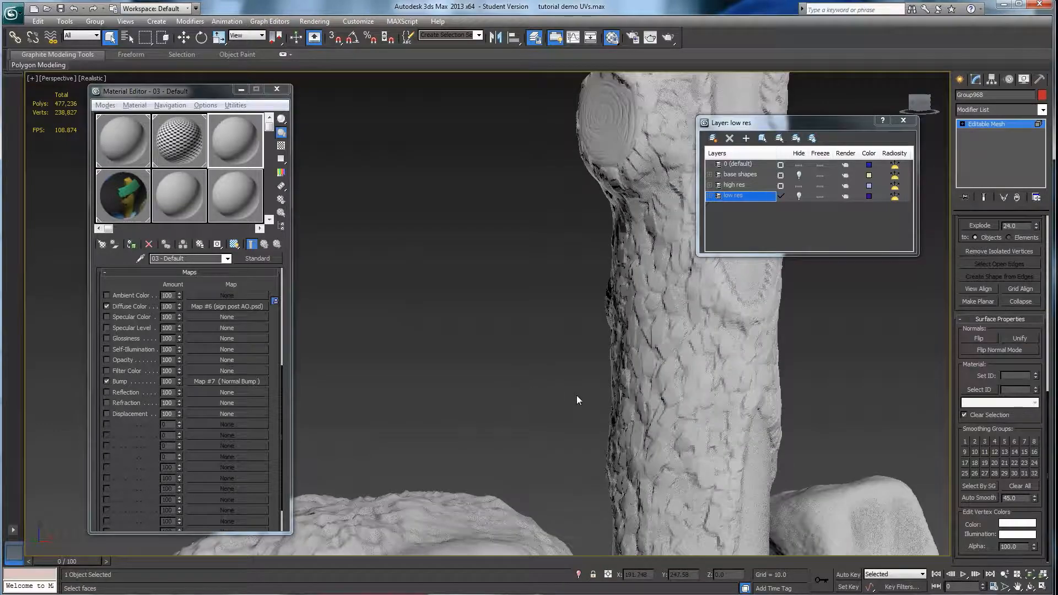
# Step: Examine the bark without smoothing and undo the removal of the post's smoothing groups for comparison
pyautogui.keyDown('alt'); pyautogui.moveTo(656, 403); pyautogui.dragTo(724, 407, button='middle'); pyautogui.keyUp('alt')
pyautogui.keyDown('alt'); pyautogui.moveTo(656, 352); pyautogui.dragTo(613, 342, button='middle'); pyautogui.keyUp('alt')
pyautogui.moveTo(635, 400); pyautogui.dragTo(615, 379, button='middle')
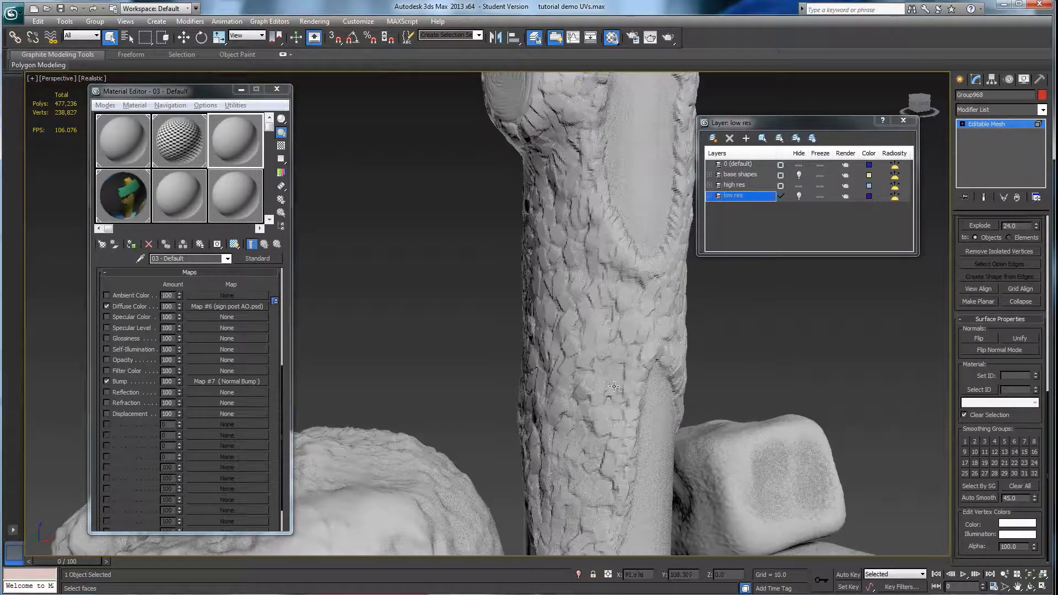
pyautogui.click(615, 389)
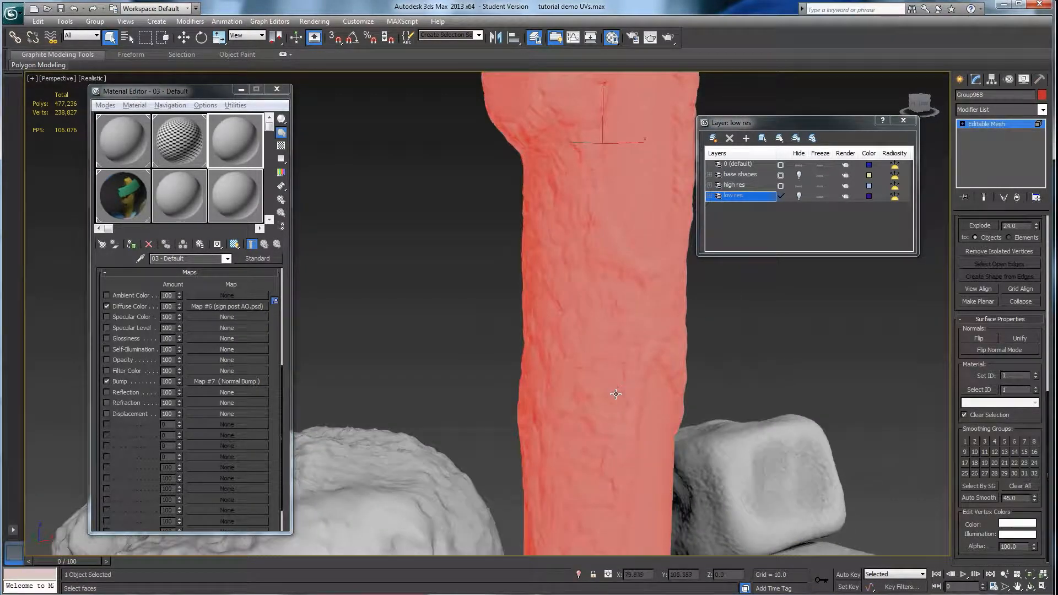
pyautogui.click(490, 336)
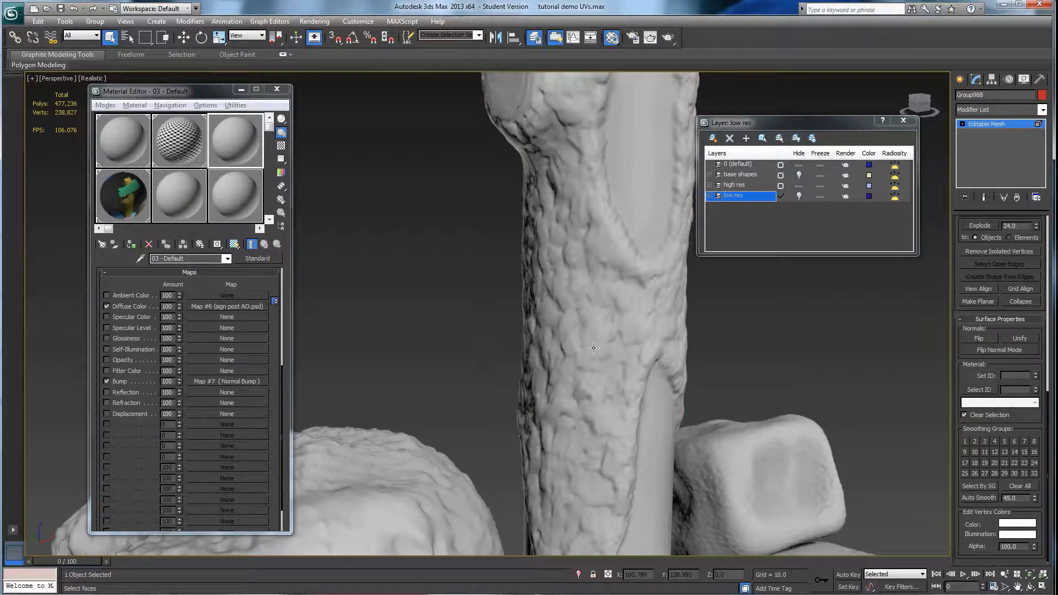
# Step: Reselect the post element, remove all its smoothing groups again and view the whole model
pyautogui.click(594, 348)
pyautogui.click(1026, 486)
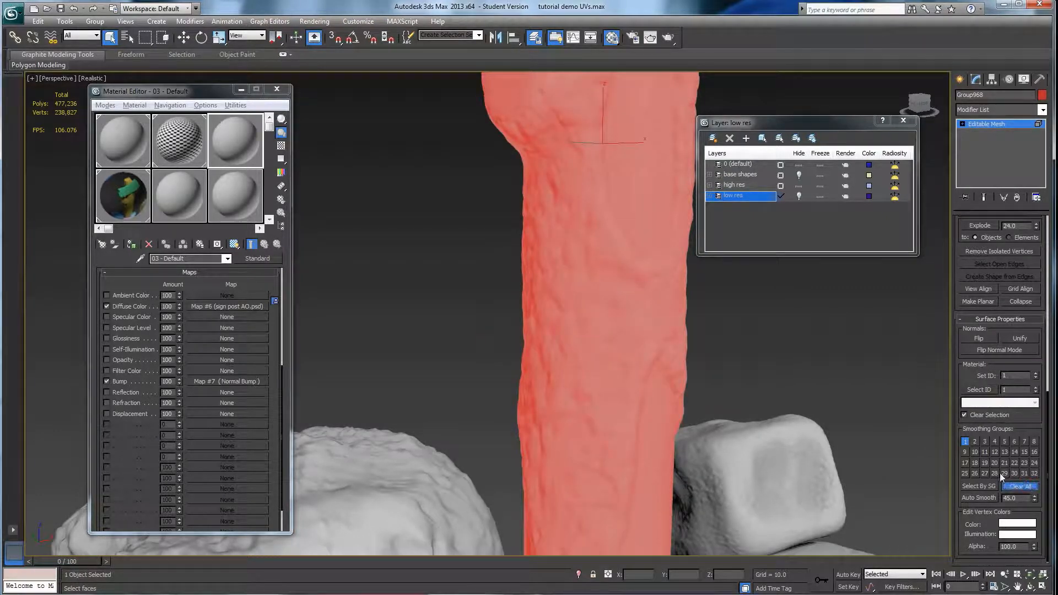
pyautogui.click(736, 354)
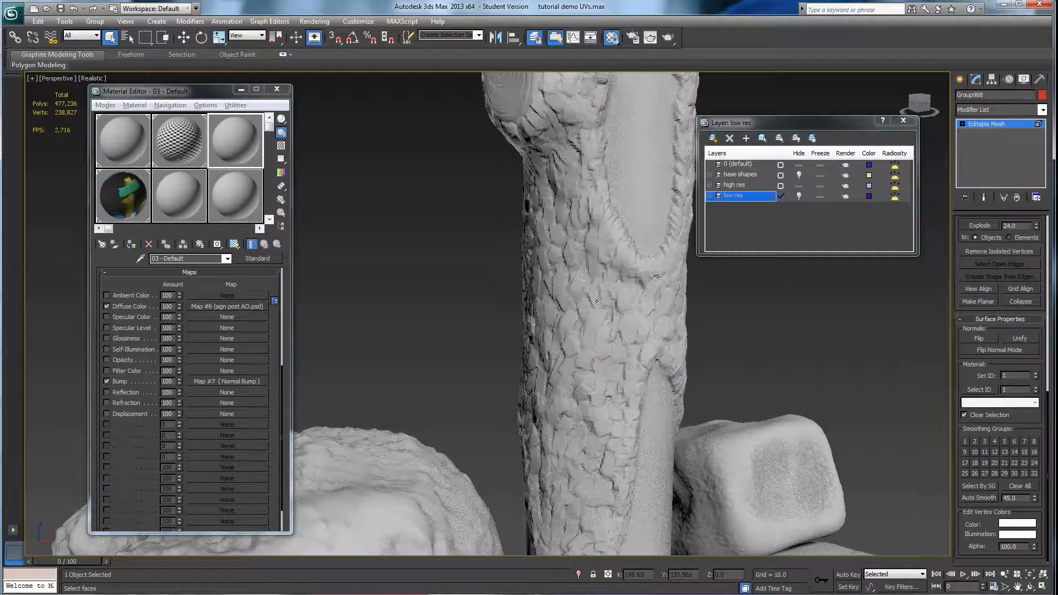
pyautogui.scroll(-10, 596, 310)
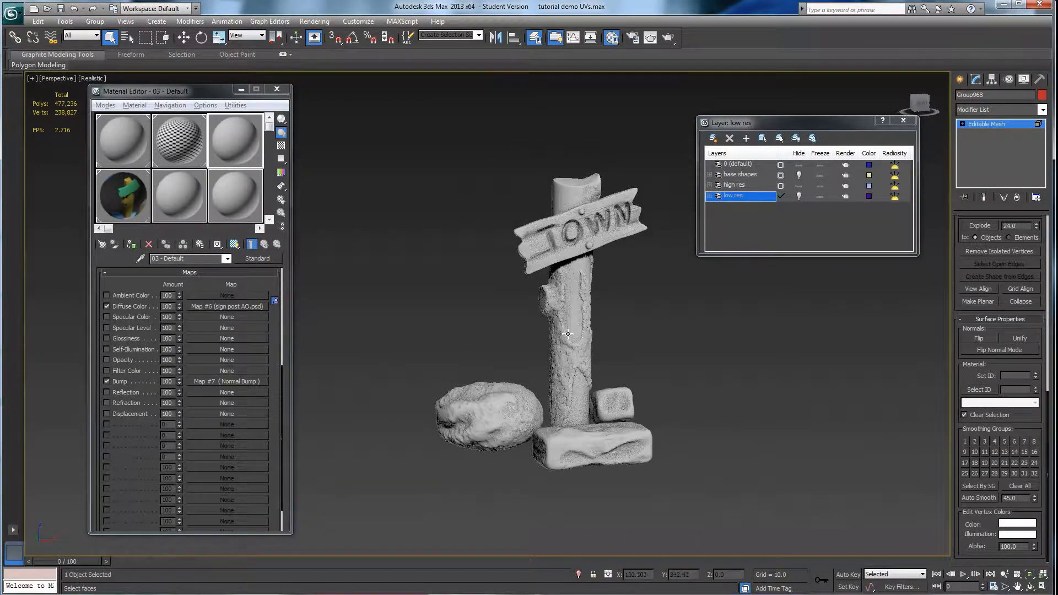
# Step: Exit element selection on the post and select all elements of the high-res TOWN sign board
pyautogui.scroll(10, 582, 336)
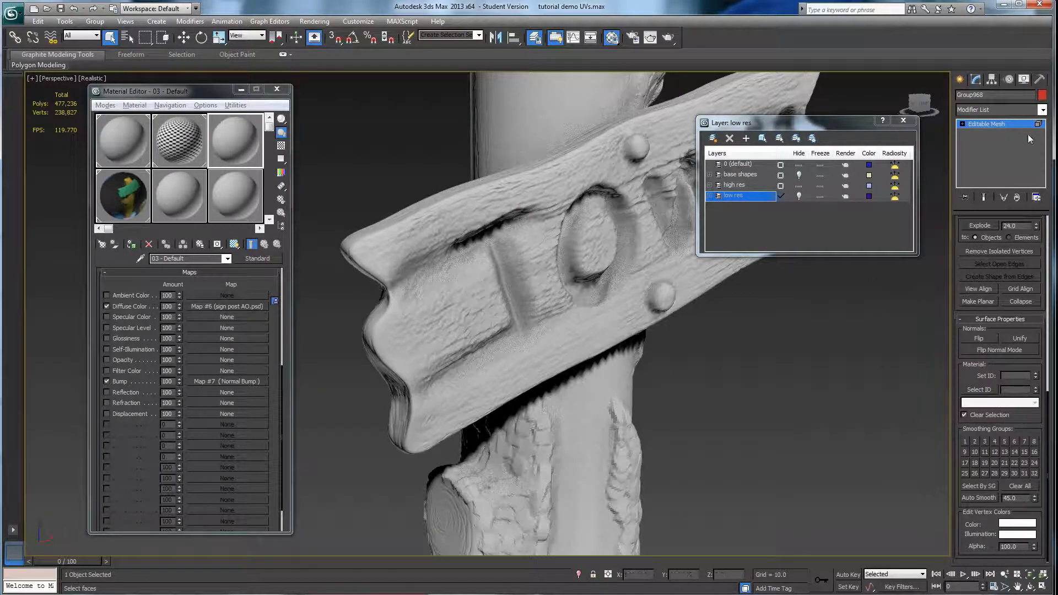
pyautogui.click(988, 124)
pyautogui.click(571, 218)
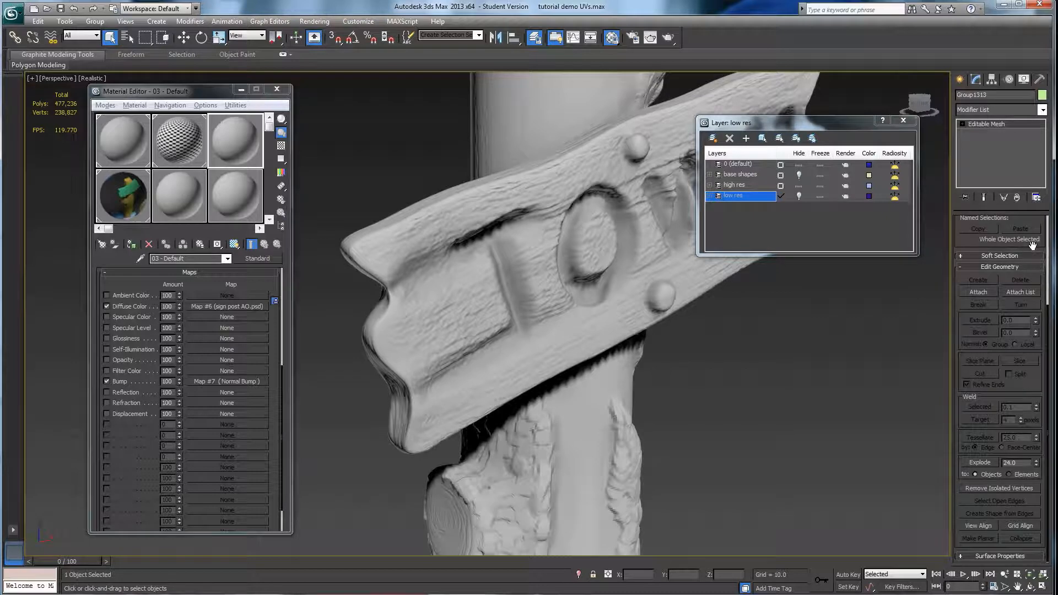
pyautogui.press('3')
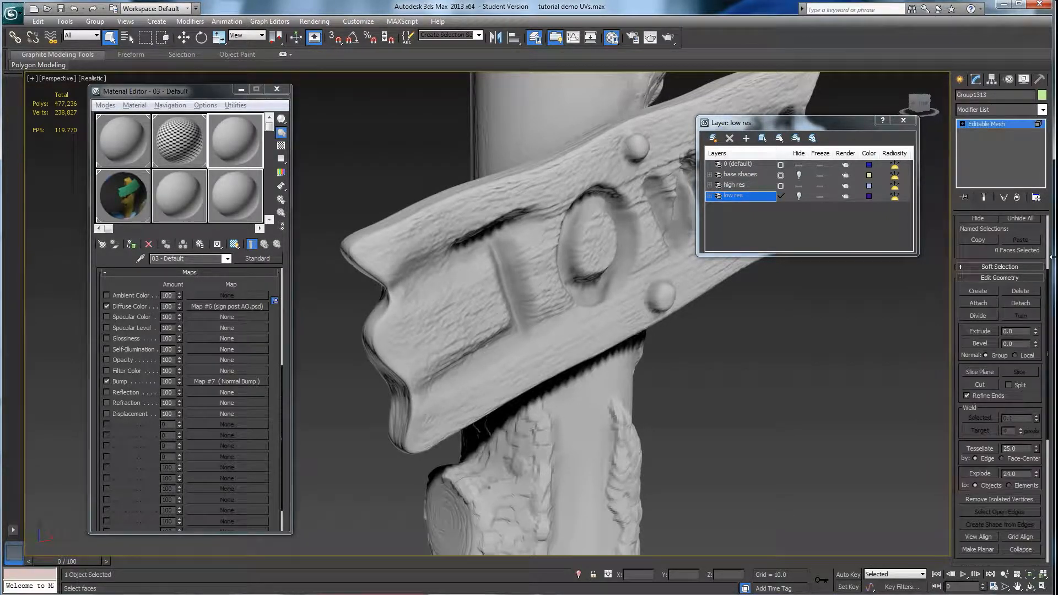
pyautogui.moveTo(1049, 297); pyautogui.dragTo(1052, 240)
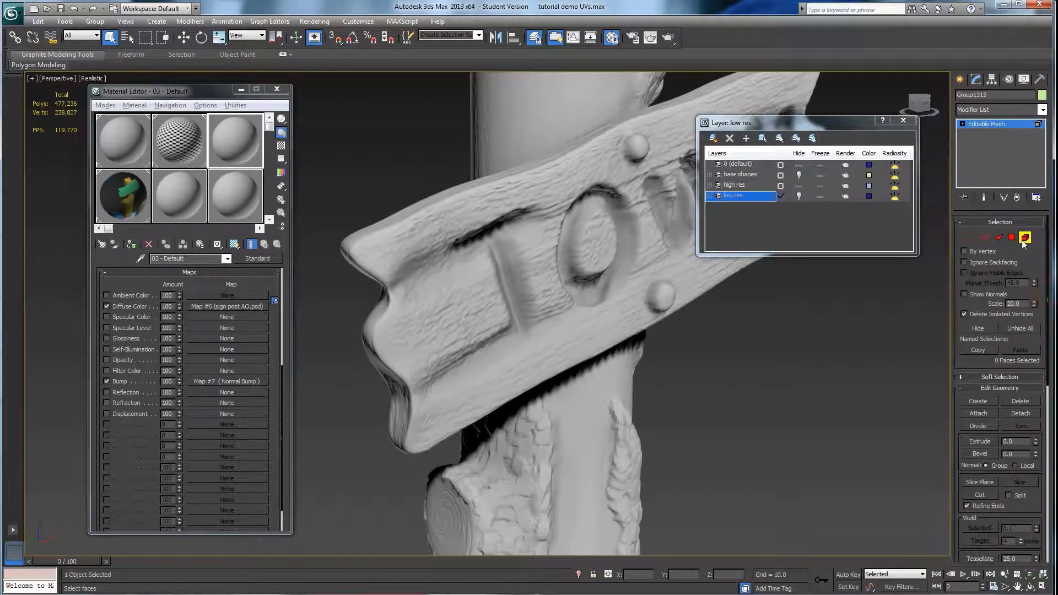
pyautogui.hotkey('ctrl', 'a')
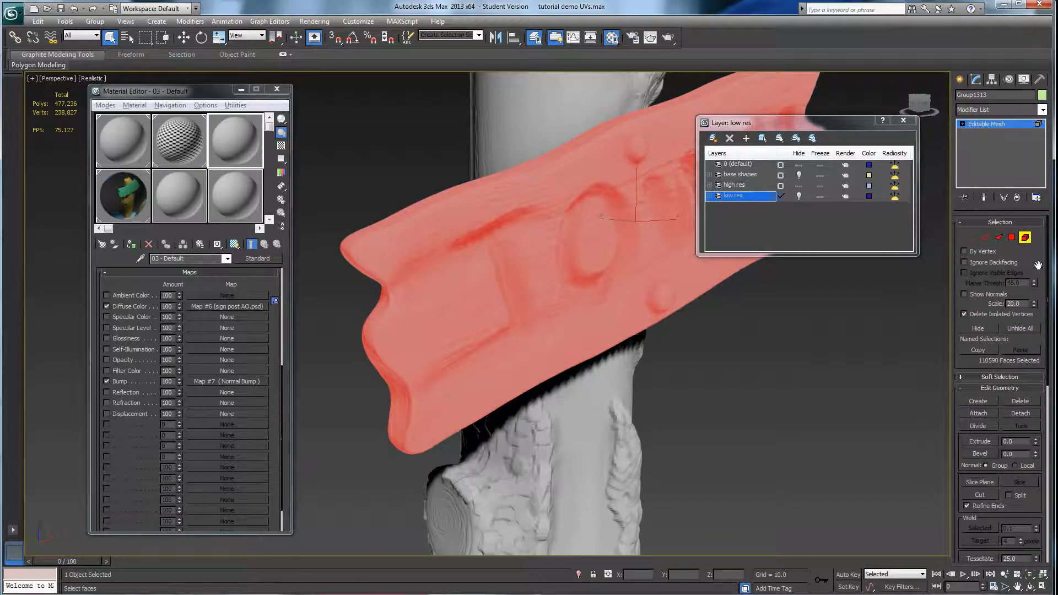
# Step: Clear all smoothing groups from the sign board, undoing and redoing the change to compare its surface detail
pyautogui.moveTo(1048, 274); pyautogui.dragTo(1034, 487)
pyautogui.click(1023, 484)
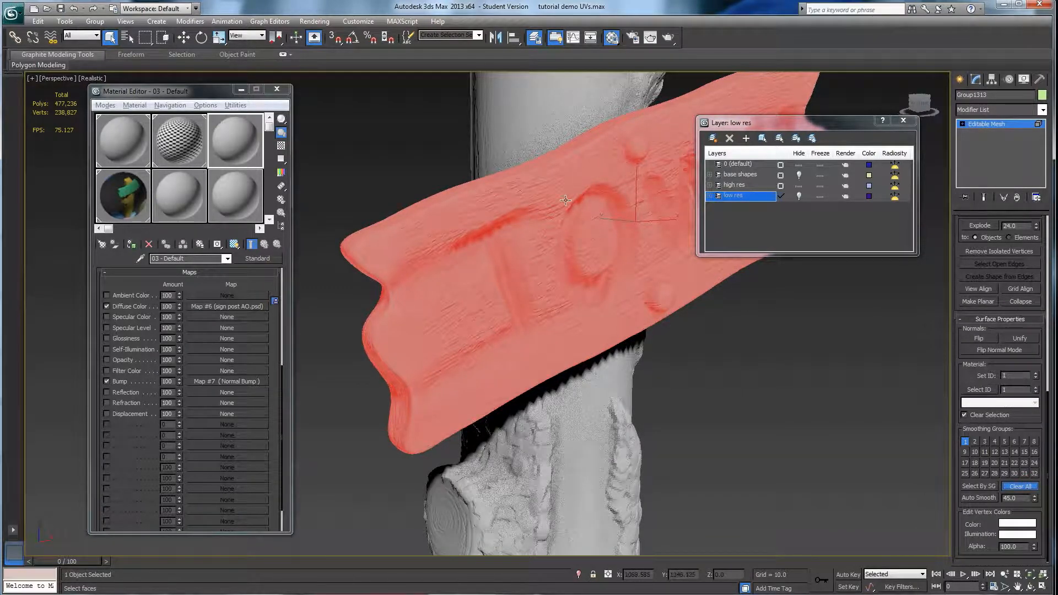
pyautogui.hotkey('ctrl', 'z')
pyautogui.keyDown('alt'); pyautogui.moveTo(579, 283); pyautogui.dragTo(545, 305, button='middle'); pyautogui.keyUp('alt')
pyautogui.hotkey('ctrl', 'y')
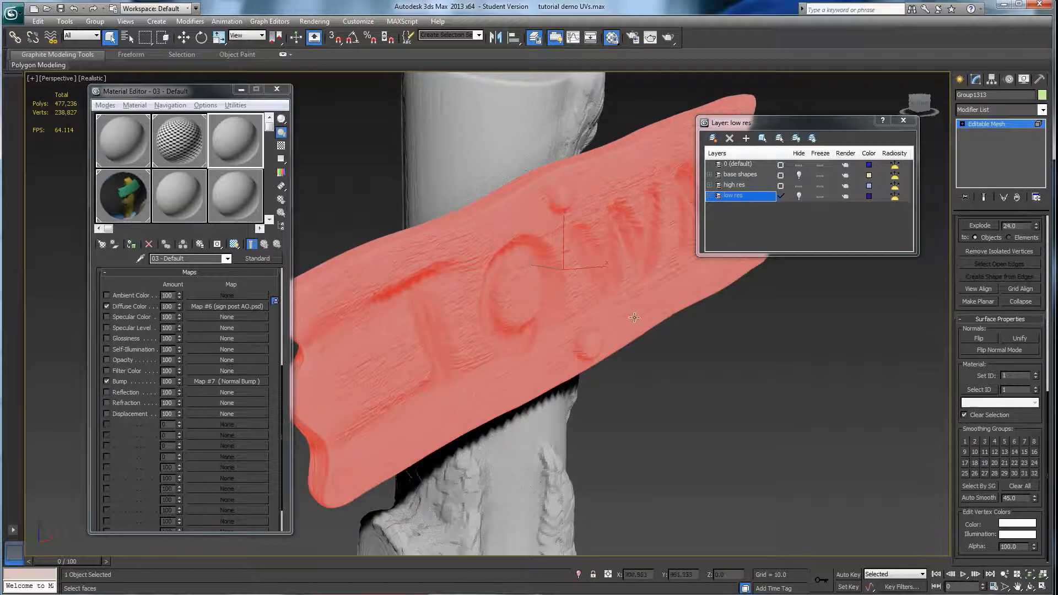
# Step: Deselect the sign board's elements and examine the unsmoothed carving, the post and the stones from several angles
pyautogui.click(690, 356)
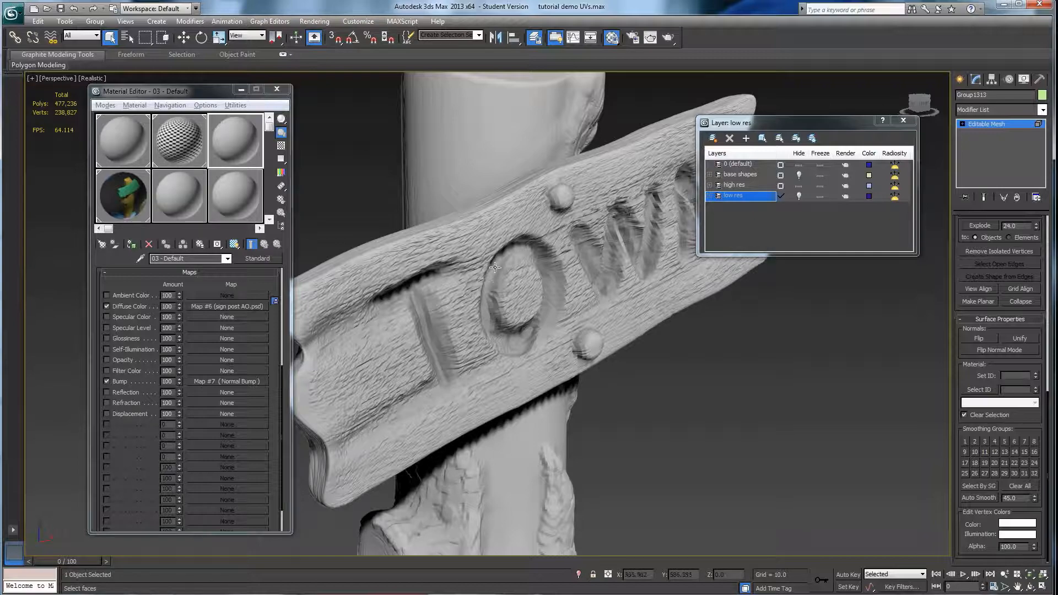
pyautogui.scroll(2, 535, 318)
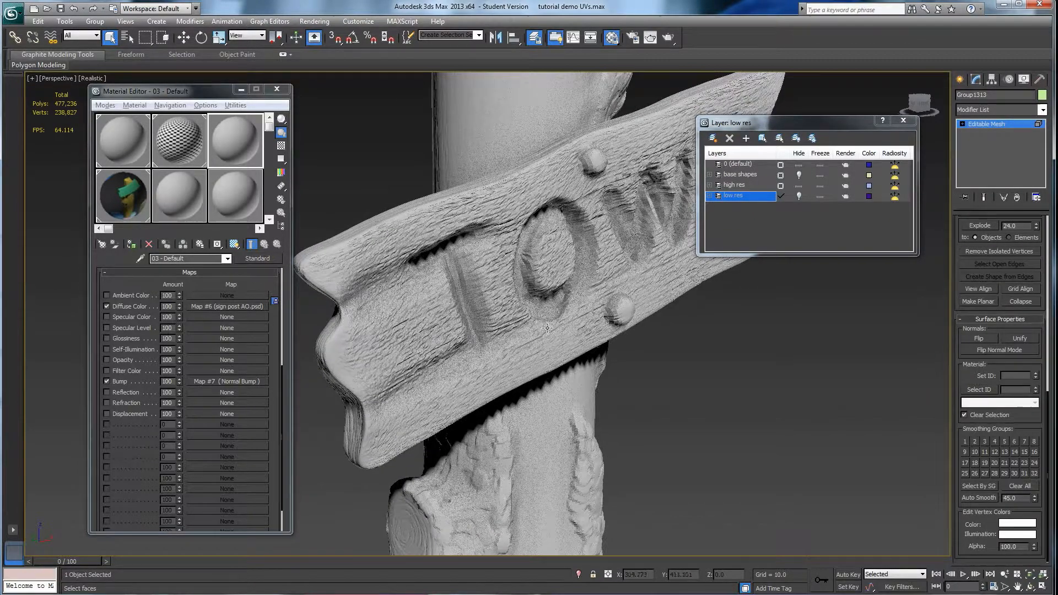
pyautogui.scroll(2, 536, 319)
pyautogui.scroll(1, 536, 321)
pyautogui.scroll(1, 545, 331)
pyautogui.keyDown('alt'); pyautogui.moveTo(525, 324); pyautogui.dragTo(561, 334, button='middle'); pyautogui.keyUp('alt')
pyautogui.scroll(-5, 562, 335)
pyautogui.moveTo(546, 374); pyautogui.dragTo(570, 334, button='middle')
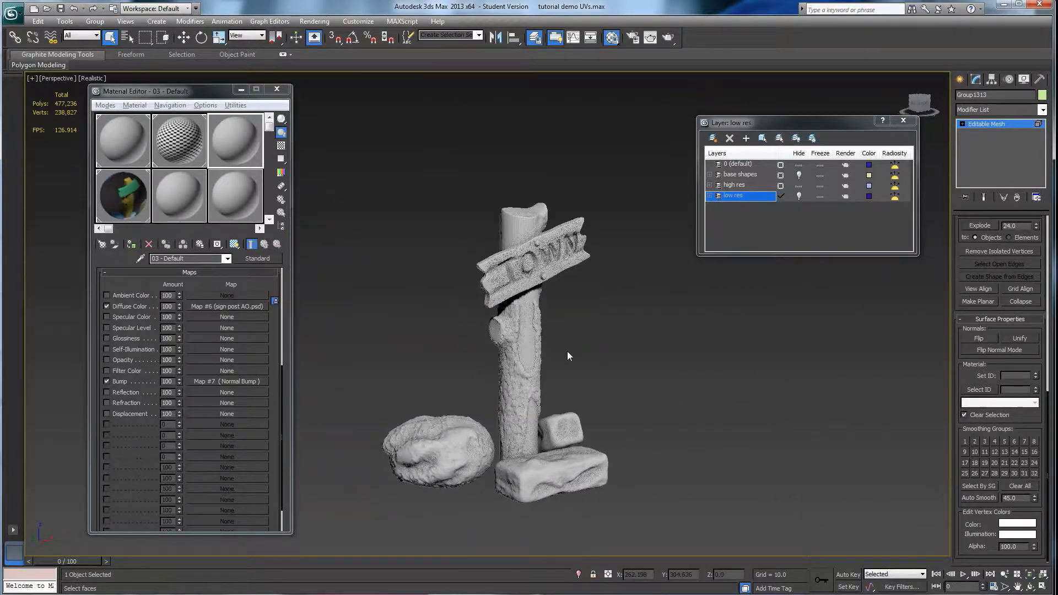
pyautogui.scroll(4, 539, 367)
pyautogui.moveTo(538, 396)
pyautogui.mouseDown(button='middle')
pyautogui.moveTo(540, 339)
pyautogui.moveTo(541, 376)
pyautogui.mouseUp(button='middle')
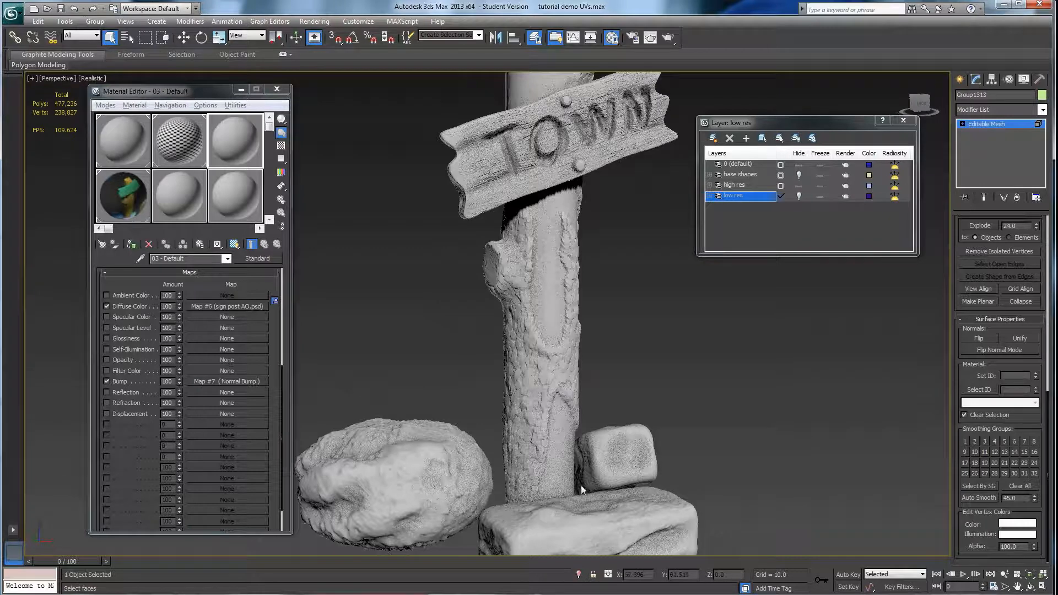
pyautogui.keyDown('alt'); pyautogui.moveTo(504, 484); pyautogui.dragTo(609, 432, button='middle'); pyautogui.keyUp('alt')
pyautogui.moveTo(694, 407); pyautogui.dragTo(666, 389, button='middle')
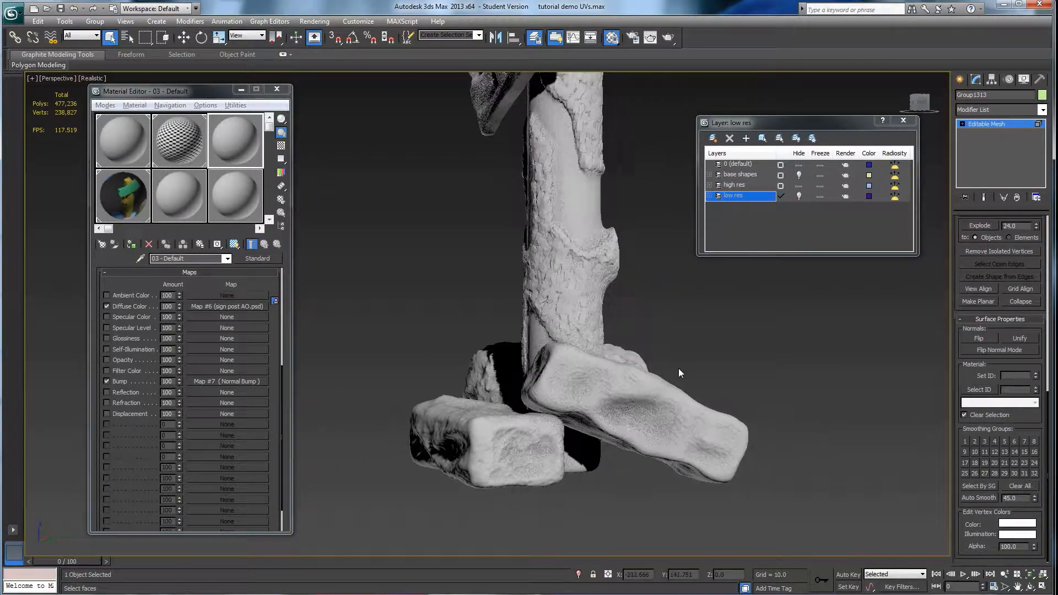
# Step: Select the element of the high-res stone leaning against the back of the post, clear all its smoothing groups and inspect the surface
pyautogui.hotkey('ctrl', 'b')
pyautogui.click(627, 419)
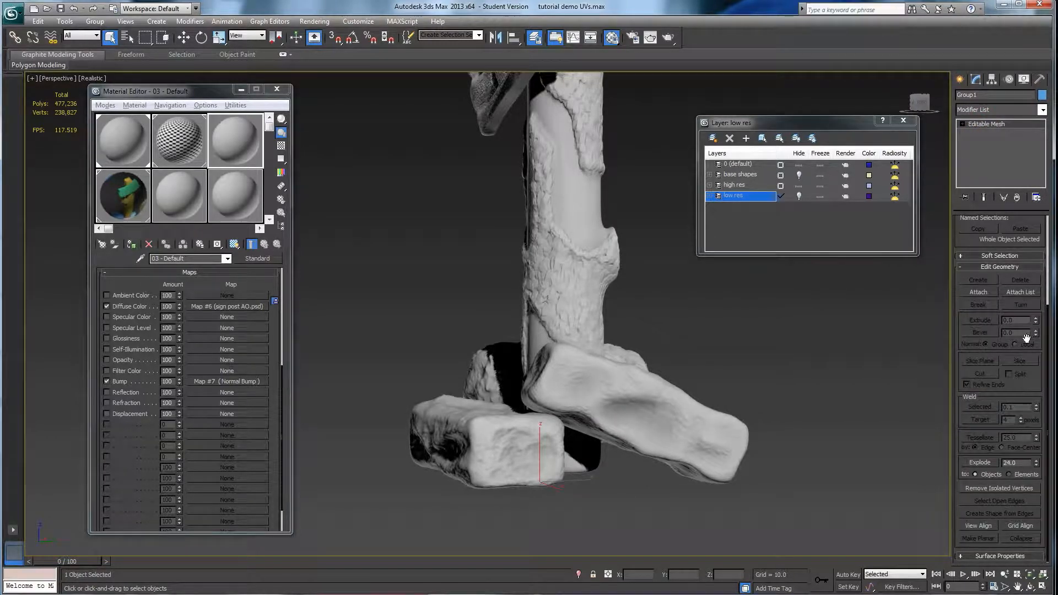
pyautogui.press('5')
pyautogui.moveTo(1047, 431); pyautogui.dragTo(1041, 537)
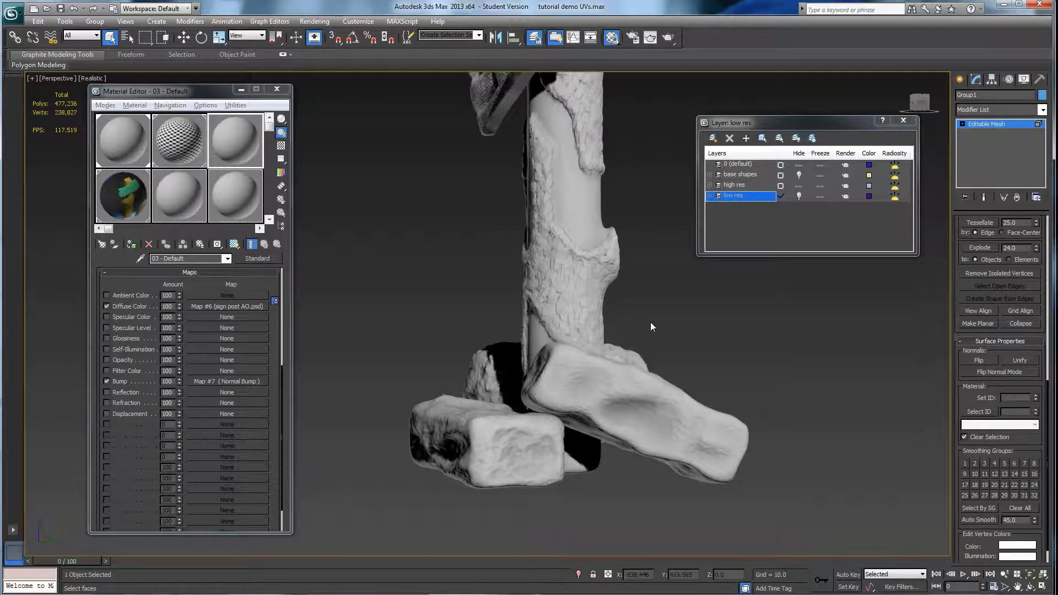
pyautogui.click(624, 390)
pyautogui.click(689, 361)
pyautogui.keyDown('alt'); pyautogui.moveTo(647, 429); pyautogui.dragTo(678, 439, button='middle'); pyautogui.keyUp('alt')
pyautogui.scroll(5, 678, 439)
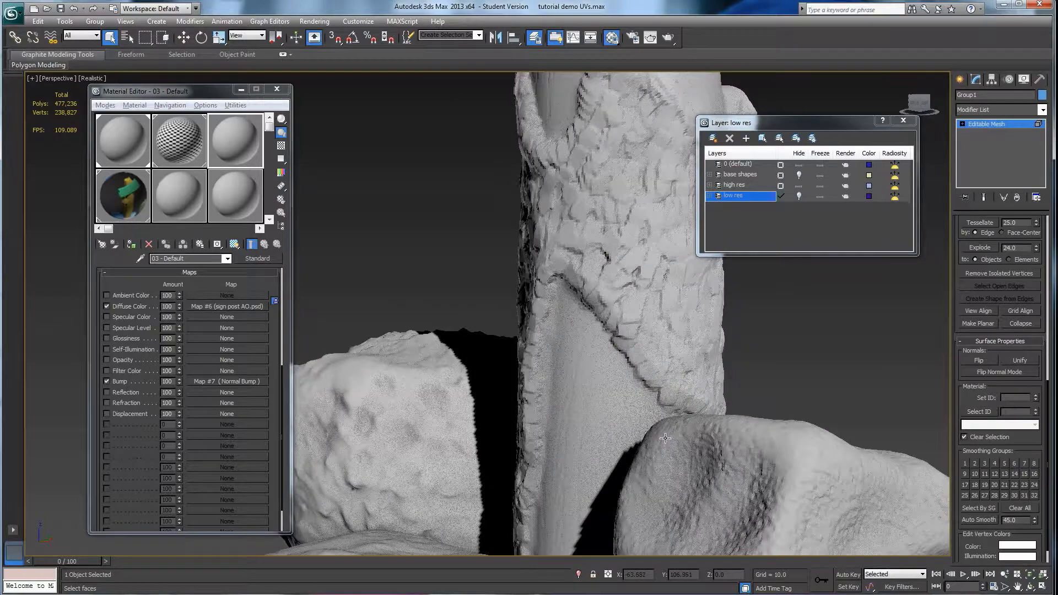
pyautogui.keyDown('alt'); pyautogui.moveTo(680, 407); pyautogui.dragTo(616, 409, button='middle'); pyautogui.keyUp('alt')
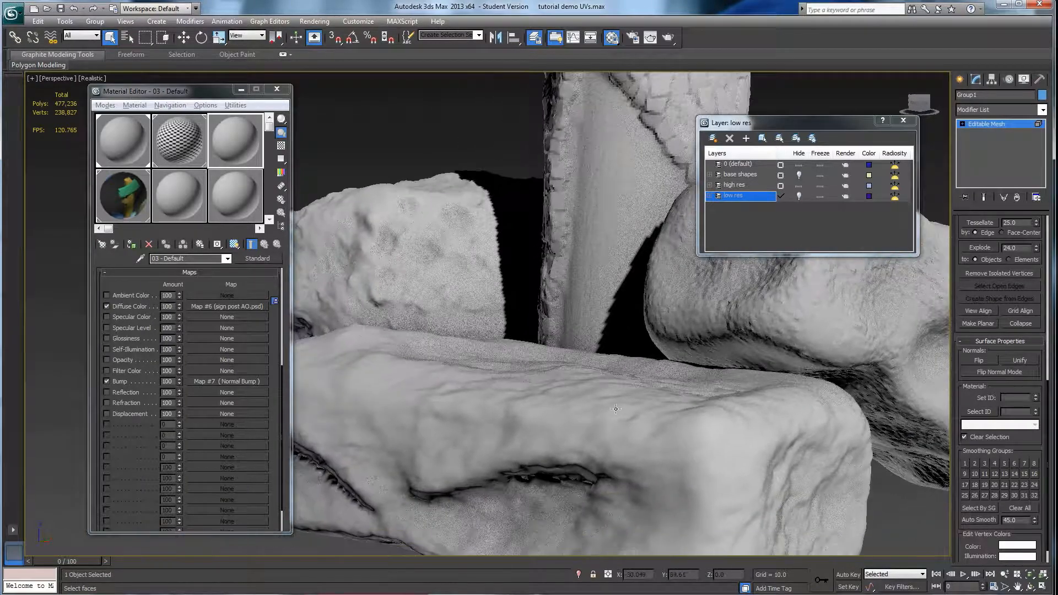
pyautogui.scroll(-8, 499, 455)
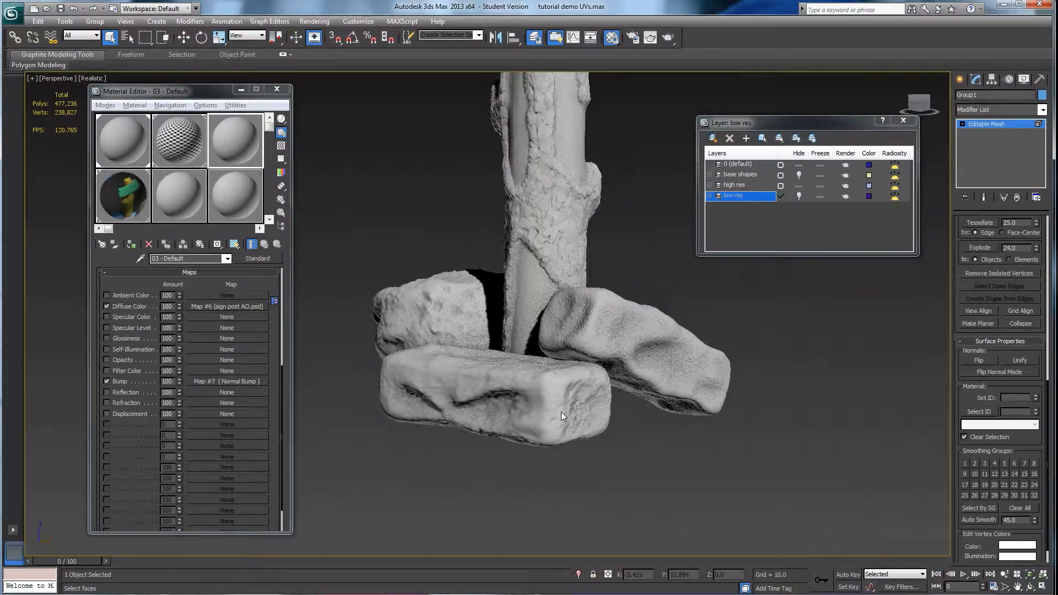
# Step: Clear all smoothing groups from the long high-res stone in front of the post, deselect it and inspect its surface
pyautogui.scroll(2, 552, 427)
pyautogui.click(981, 126)
pyautogui.click(564, 395)
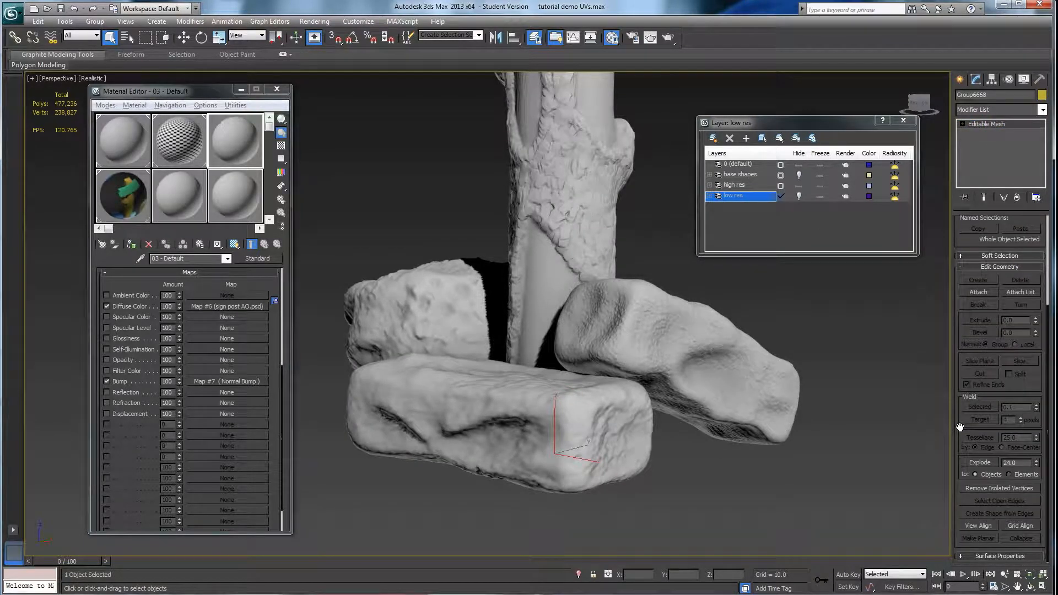
pyautogui.press('5')
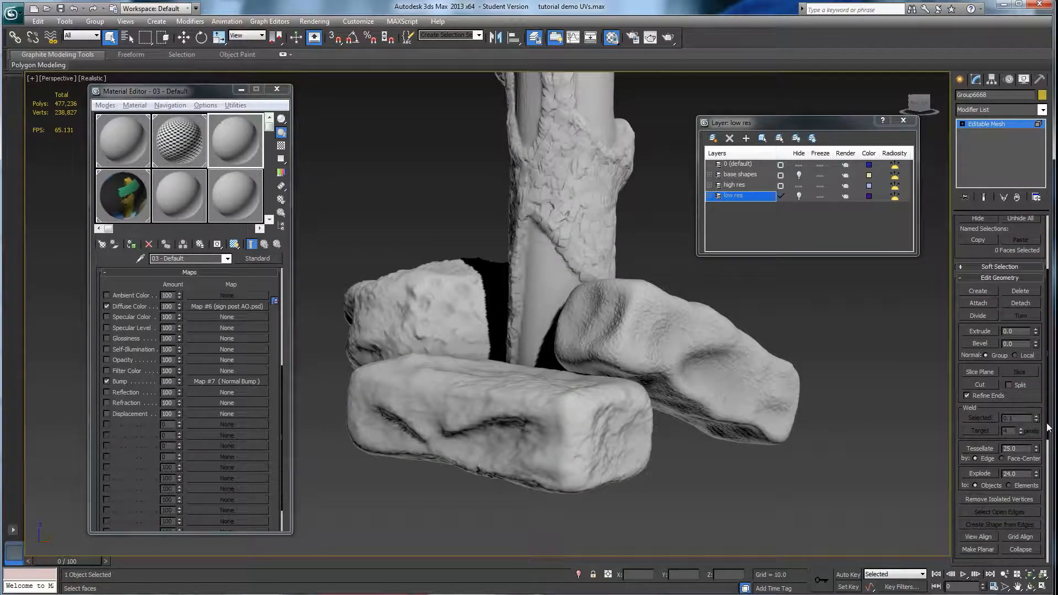
pyautogui.scroll(-8, 1048, 426)
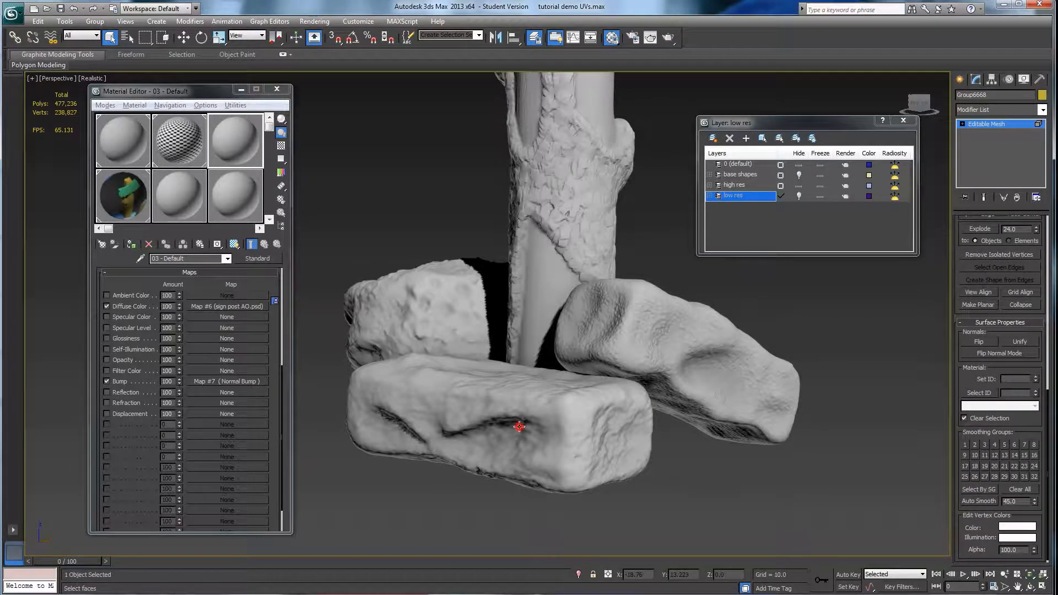
pyautogui.click(518, 426)
pyautogui.click(1030, 492)
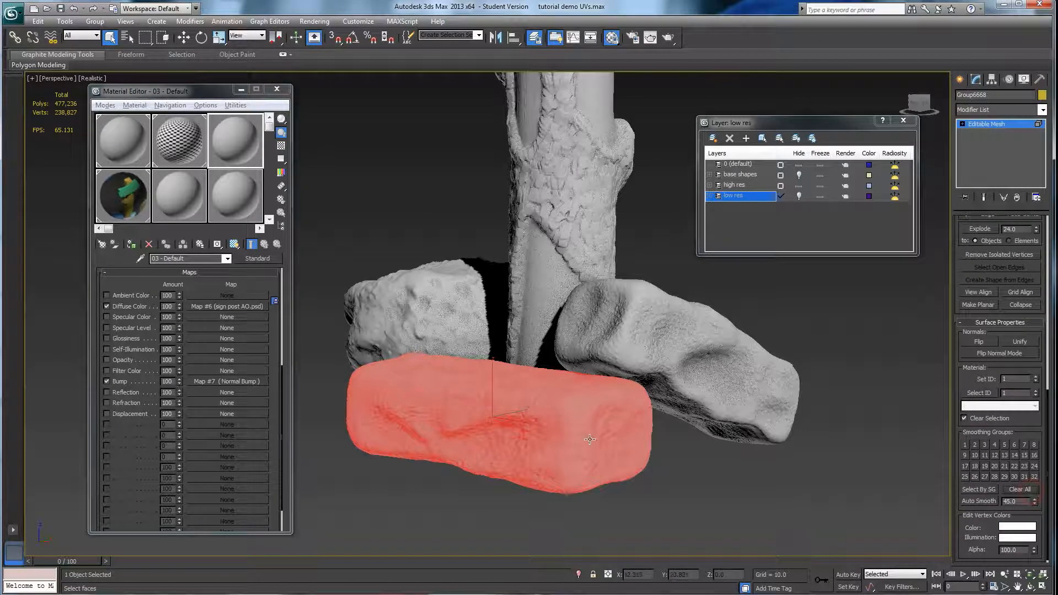
pyautogui.click(714, 487)
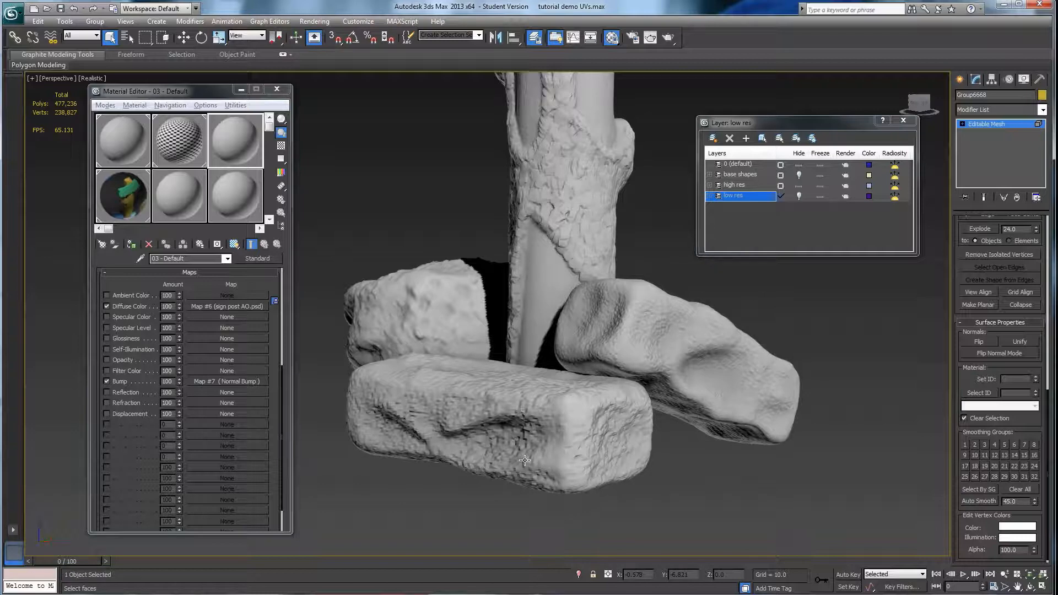
pyautogui.keyDown('alt'); pyautogui.moveTo(524, 460); pyautogui.dragTo(552, 430, button='middle'); pyautogui.keyUp('alt')
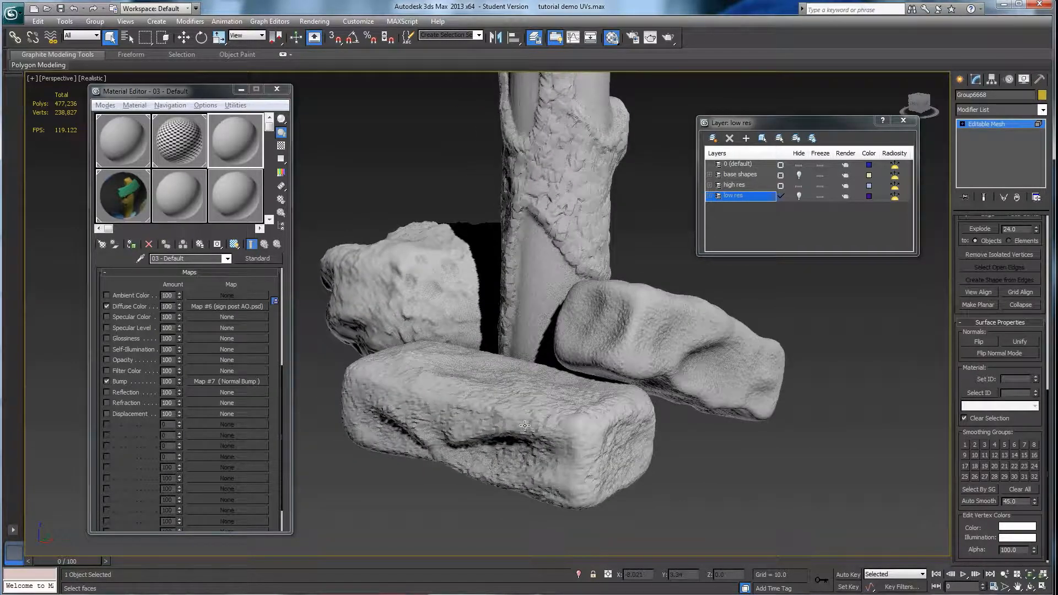
pyautogui.keyDown('alt'); pyautogui.moveTo(518, 429); pyautogui.dragTo(518, 462, button='middle'); pyautogui.keyUp('alt')
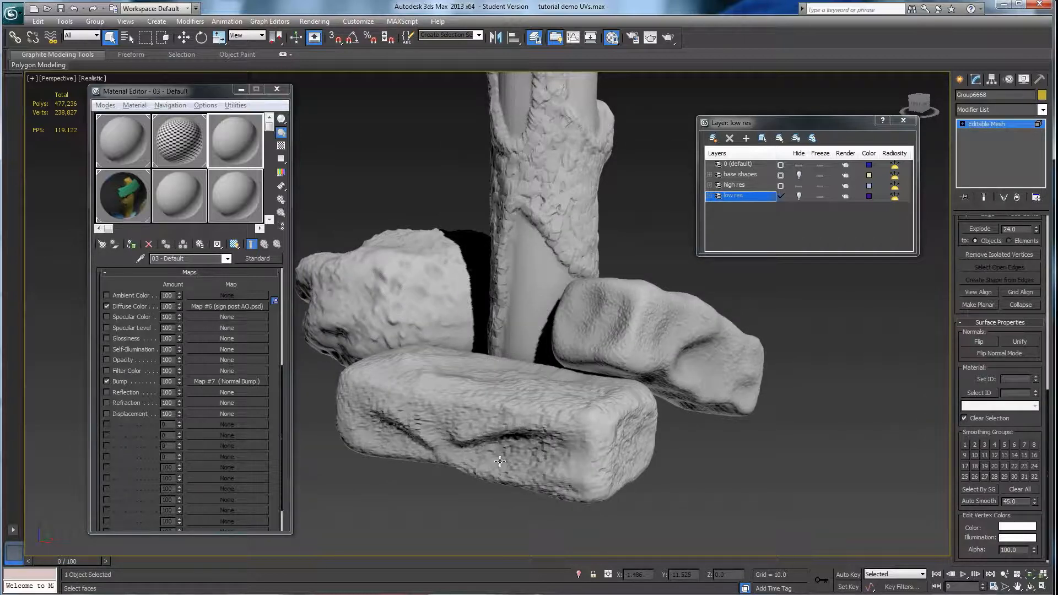
pyautogui.keyDown('alt'); pyautogui.moveTo(500, 443); pyautogui.dragTo(524, 422, button='middle'); pyautogui.keyUp('alt')
pyautogui.keyDown('alt'); pyautogui.moveTo(457, 416); pyautogui.dragTo(573, 445, button='middle'); pyautogui.keyUp('alt')
# Step: Select all elements of the round high-res boulder, clear all its smoothing groups and deselect it
pyautogui.moveTo(711, 468); pyautogui.dragTo(687, 453, button='middle')
pyautogui.moveTo(595, 405); pyautogui.dragTo(673, 400, button='middle')
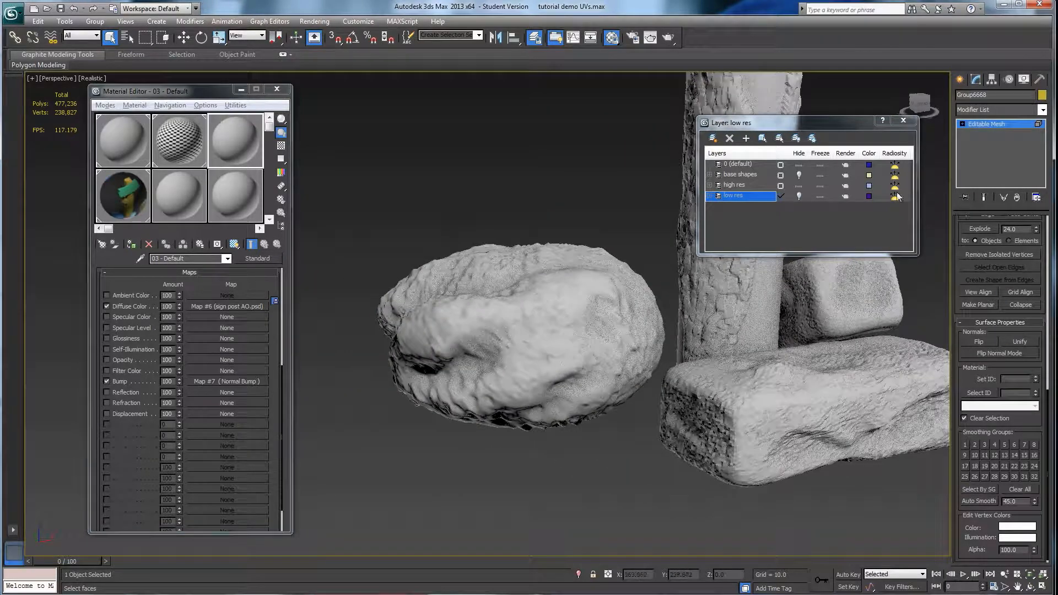
pyautogui.click(566, 293)
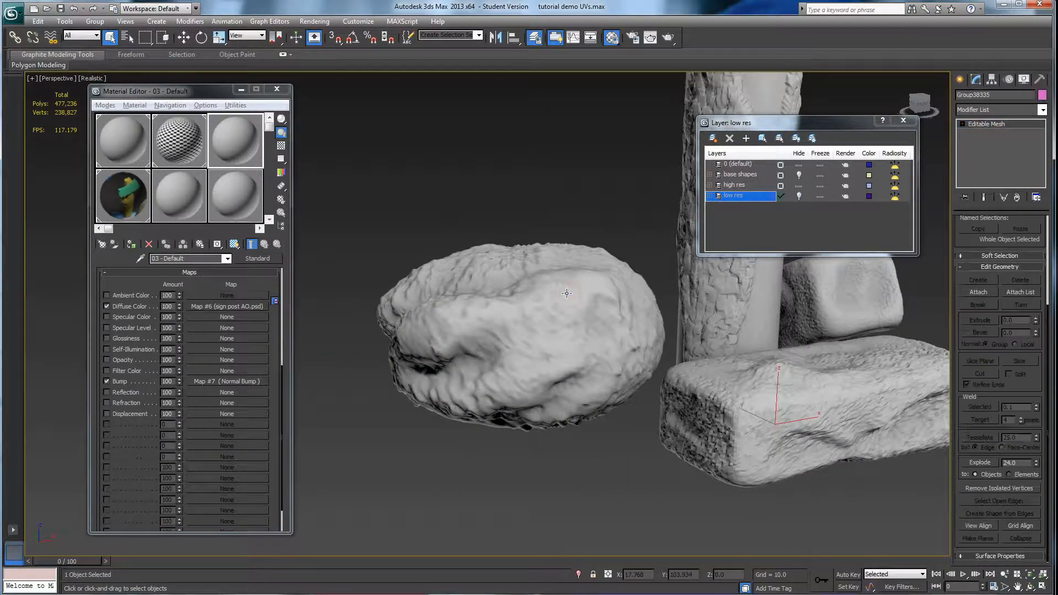
pyautogui.moveTo(1044, 296); pyautogui.dragTo(1050, 485)
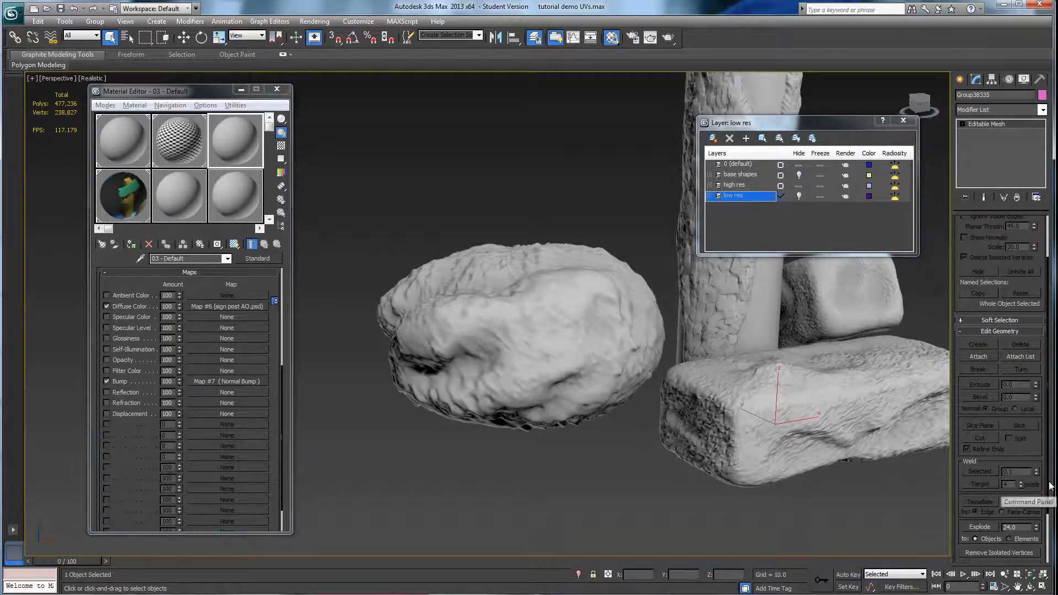
pyautogui.press('5')
pyautogui.scroll(-5, 1043, 422)
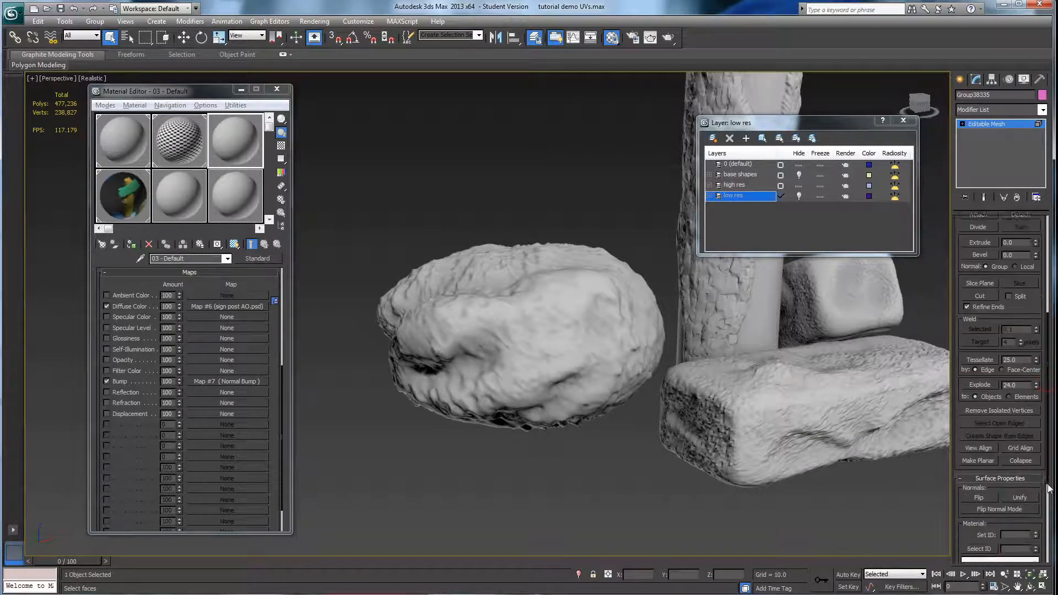
pyautogui.hotkey('ctrl', 'a')
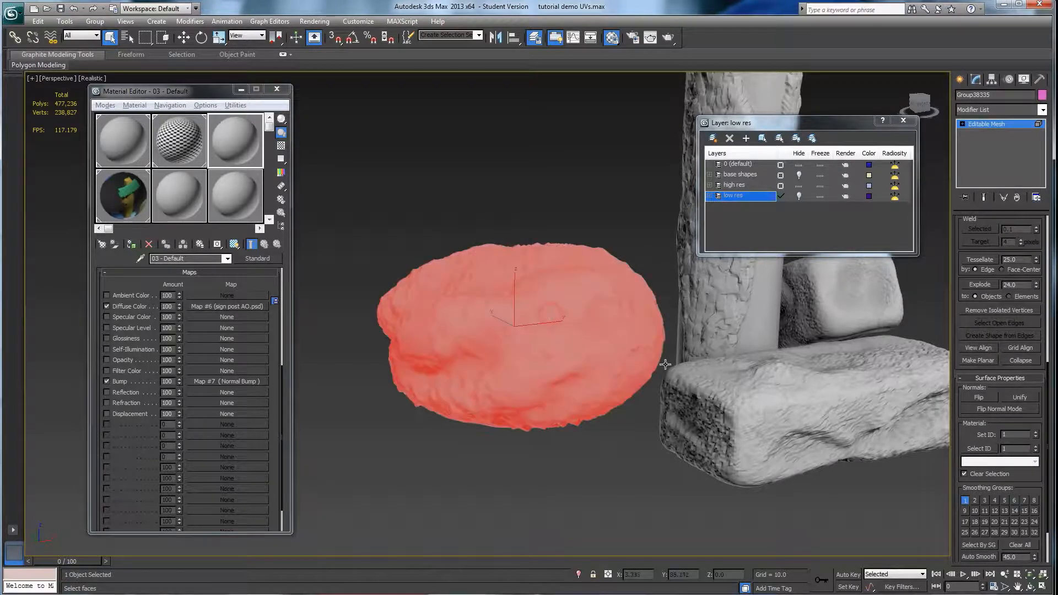
pyautogui.moveTo(1023, 488); pyautogui.dragTo(1023, 439)
pyautogui.click(1014, 501)
pyautogui.click(579, 452)
# Step: Examine the faceted surface of the unsmoothed boulder up close and from different angles
pyautogui.keyDown('alt'); pyautogui.moveTo(530, 337); pyautogui.dragTo(494, 332, button='middle'); pyautogui.keyUp('alt')
pyautogui.scroll(6, 518, 383)
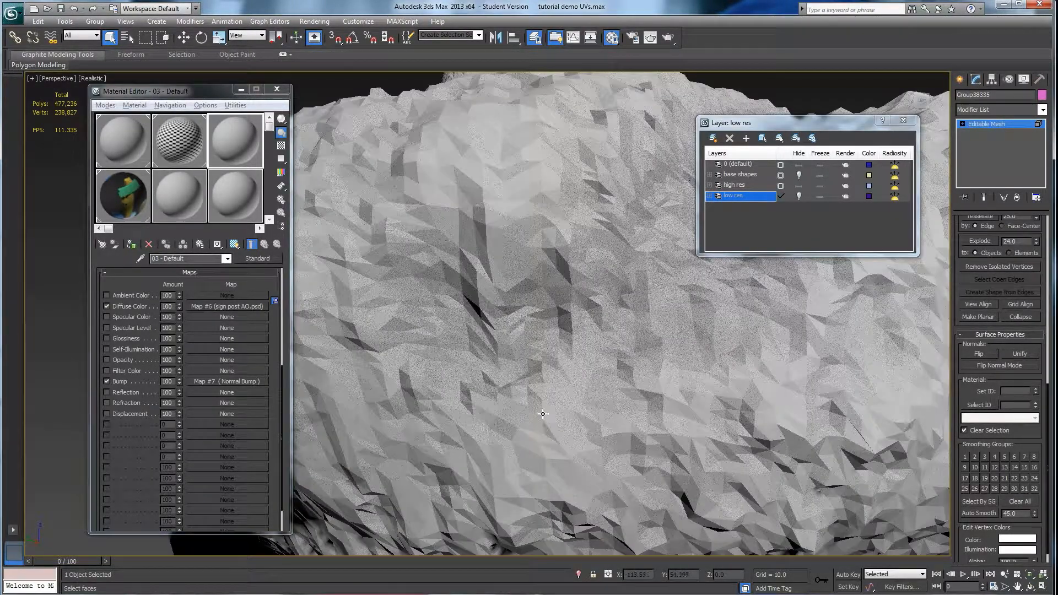
pyautogui.scroll(-6, 529, 392)
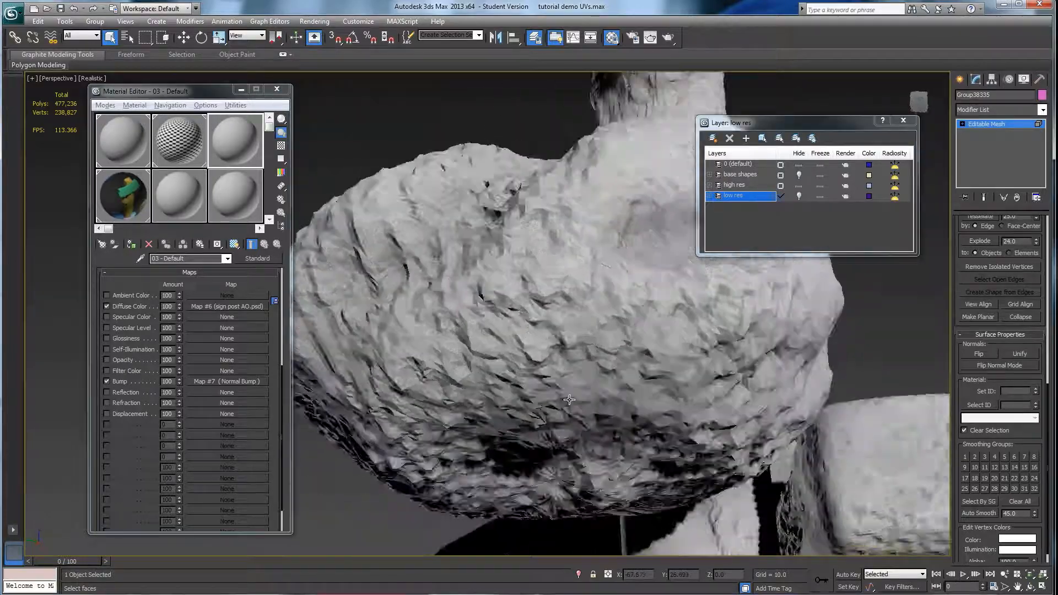
pyautogui.keyDown('alt'); pyautogui.moveTo(569, 400); pyautogui.dragTo(401, 283, button='middle'); pyautogui.keyUp('alt')
pyautogui.keyDown('alt'); pyautogui.moveTo(541, 385); pyautogui.dragTo(576, 327, button='middle'); pyautogui.keyUp('alt')
pyautogui.keyDown('alt'); pyautogui.moveTo(660, 301); pyautogui.dragTo(565, 315, button='middle'); pyautogui.keyUp('alt')
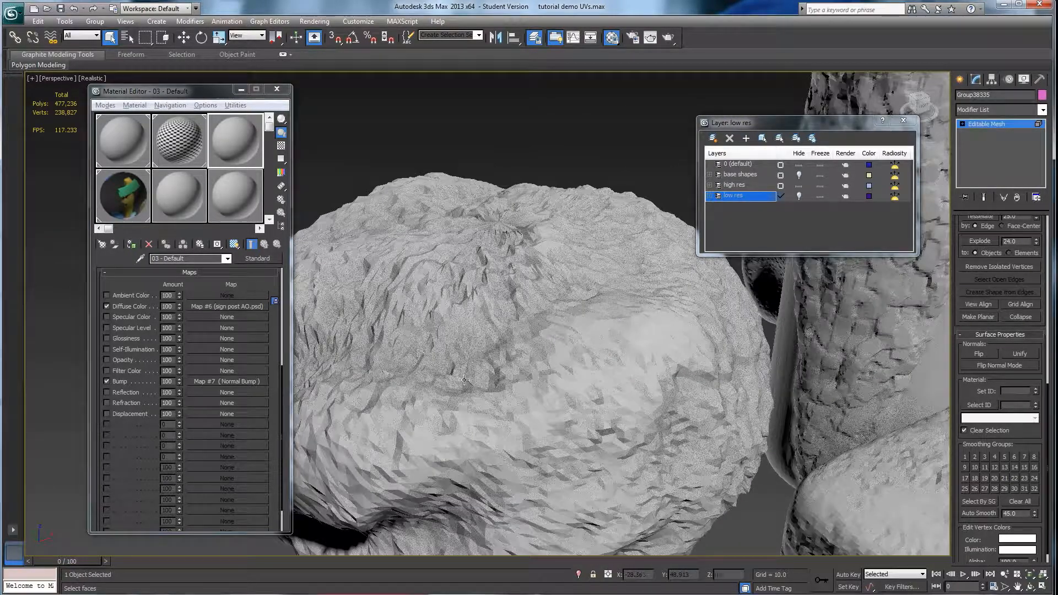
pyautogui.scroll(-6, 544, 425)
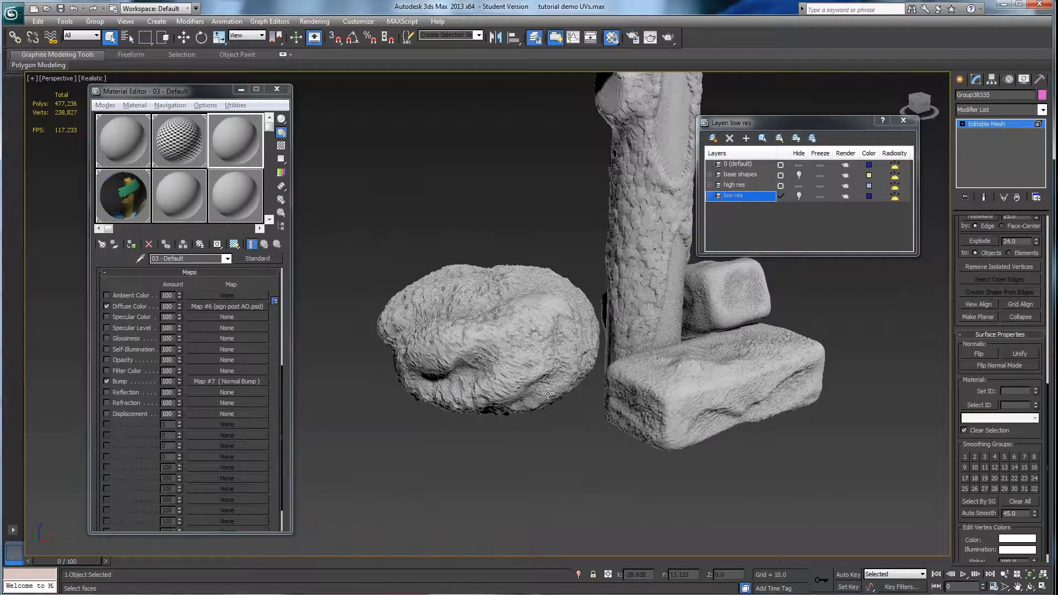
pyautogui.scroll(1, 517, 370)
pyautogui.keyDown('alt'); pyautogui.moveTo(518, 369); pyautogui.dragTo(454, 320, button='middle'); pyautogui.keyUp('alt')
pyautogui.keyDown('alt'); pyautogui.moveTo(469, 377); pyautogui.dragTo(459, 378, button='middle'); pyautogui.keyUp('alt')
pyautogui.keyDown('alt'); pyautogui.moveTo(469, 314); pyautogui.dragTo(471, 293, button='middle'); pyautogui.keyUp('alt')
pyautogui.scroll(6, 487, 339)
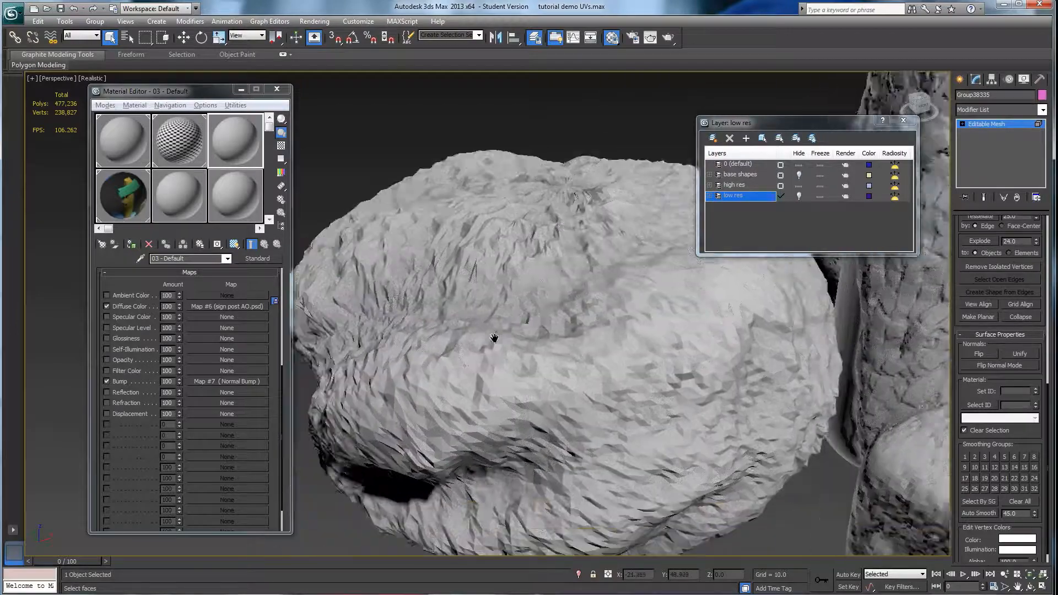
# Step: Undo the clearing of the boulder's smoothing groups and deselect it to compare the smoothed surface
pyautogui.click(493, 337)
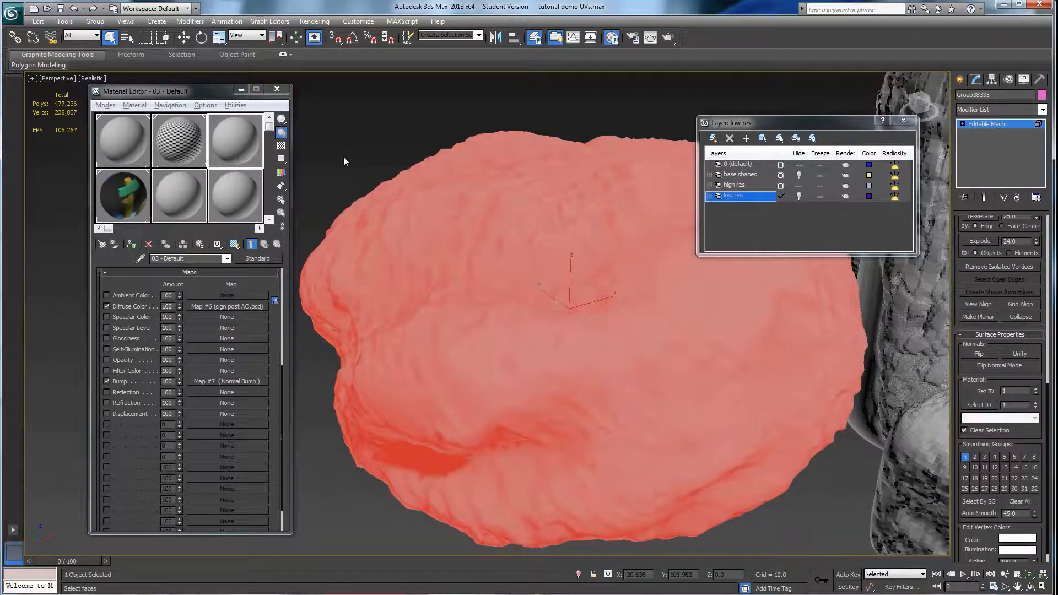
pyautogui.click(343, 158)
pyautogui.keyDown('alt'); pyautogui.moveTo(498, 325); pyautogui.dragTo(492, 265, button='middle'); pyautogui.keyUp('alt')
pyautogui.moveTo(539, 331)
pyautogui.keyDown('alt'); pyautogui.mouseDown(button='middle')
pyautogui.moveTo(558, 346)
pyautogui.moveTo(663, 348)
pyautogui.mouseUp(button='middle'); pyautogui.keyUp('alt')
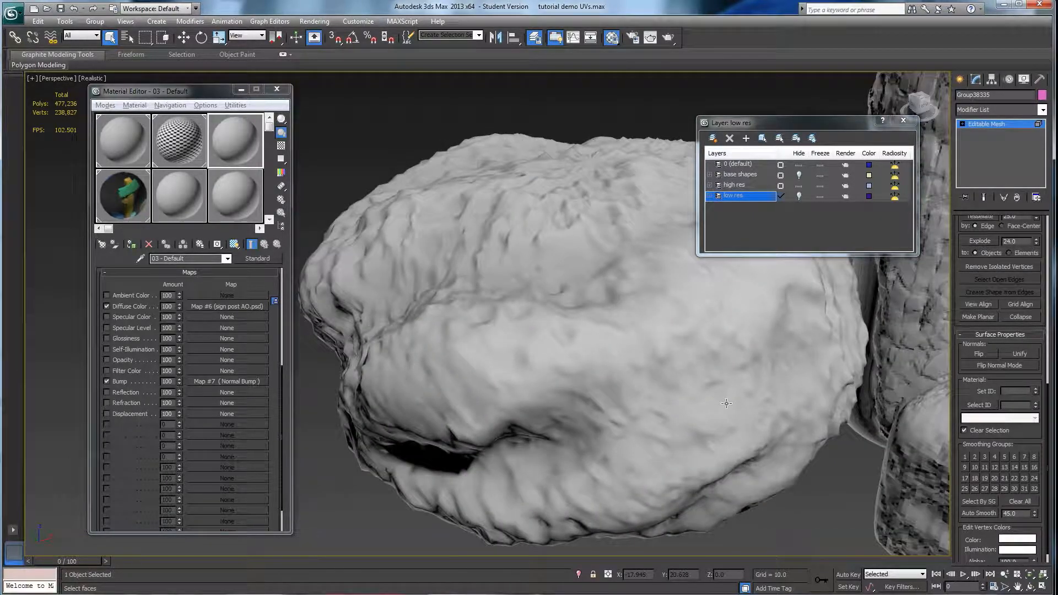
# Step: Reselect the boulder's element, clear all its smoothing groups again and deselect it
pyautogui.click(699, 381)
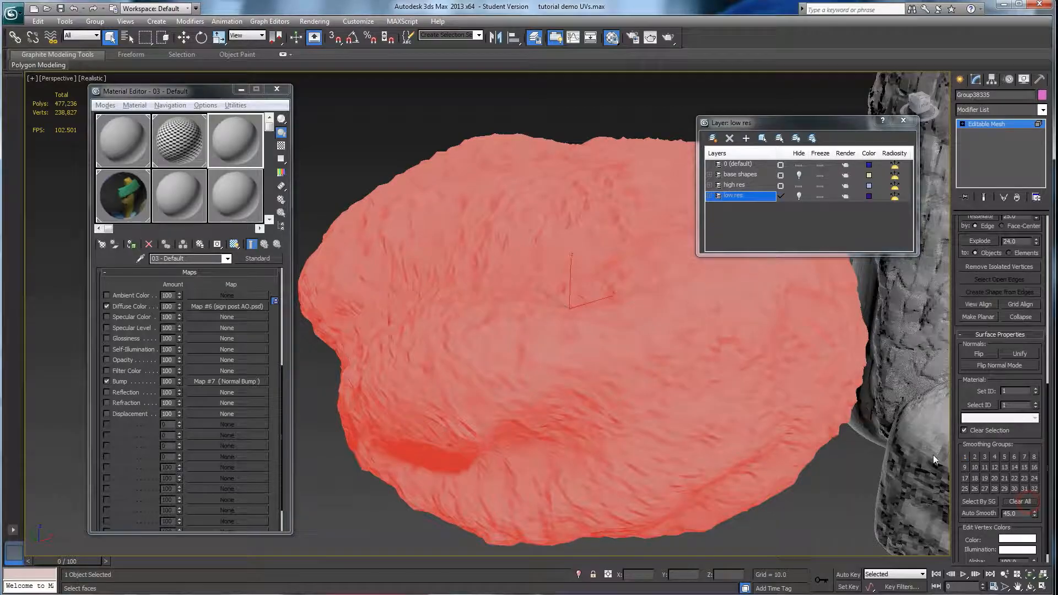
pyautogui.click(414, 148)
pyautogui.keyDown('alt'); pyautogui.moveTo(597, 383); pyautogui.dragTo(499, 343, button='middle'); pyautogui.keyUp('alt')
pyautogui.scroll(-5, 620, 411)
pyautogui.scroll(5, 534, 446)
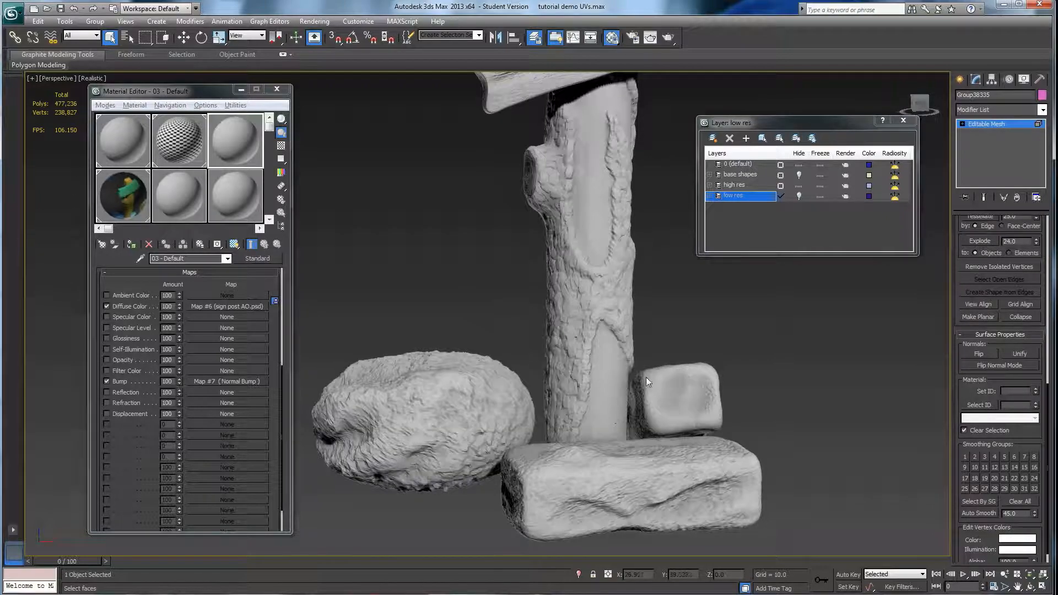
# Step: Review the complete high-res sign post and turn on the edged faces display
pyautogui.keyDown('alt'); pyautogui.moveTo(610, 307); pyautogui.dragTo(619, 416, button='middle'); pyautogui.keyUp('alt')
pyautogui.scroll(5, 579, 373)
pyautogui.scroll(-4, 571, 441)
pyautogui.scroll(-2, 619, 407)
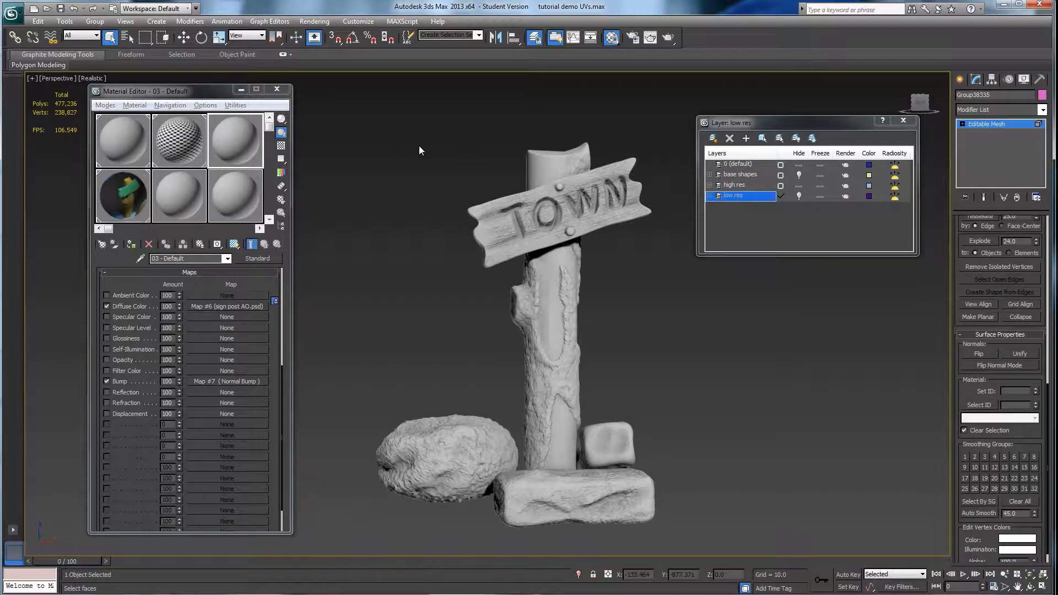
pyautogui.press('F4')
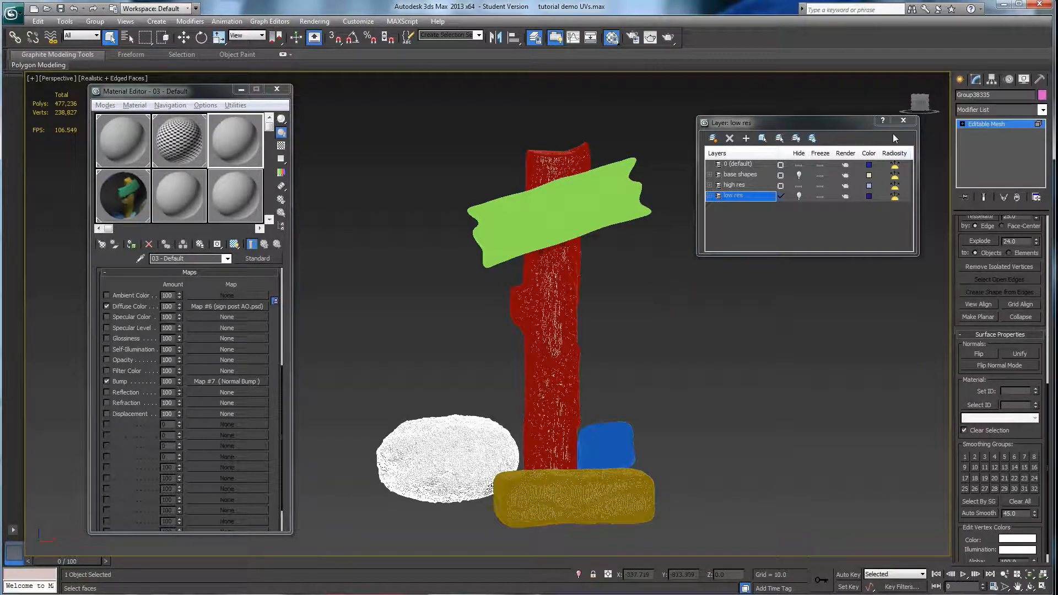
# Step: Open the Polygon Counter utility and move its window clear of the sign post model
pyautogui.click(1039, 79)
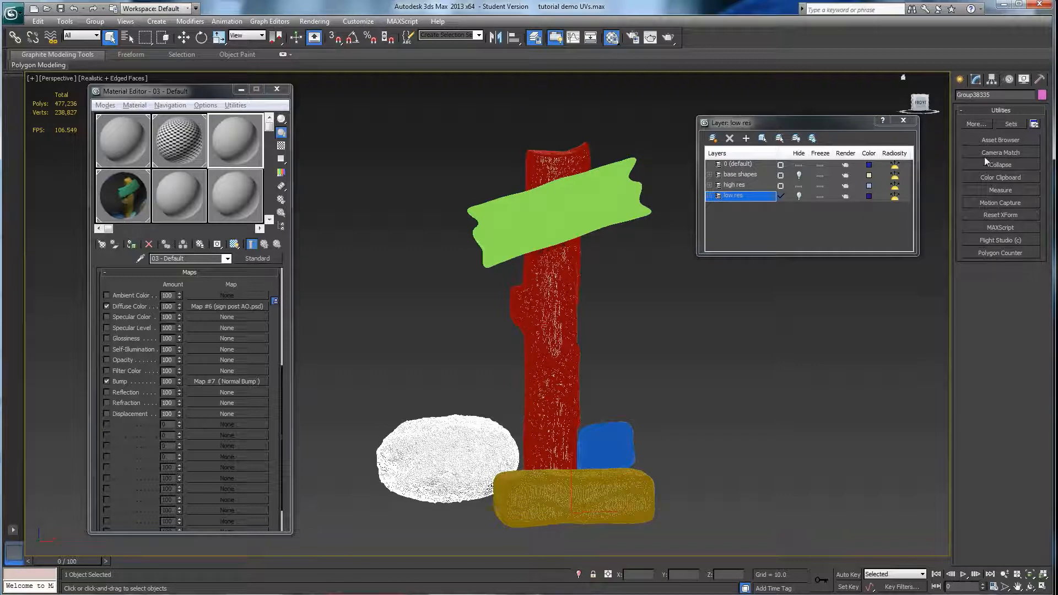
pyautogui.click(974, 125)
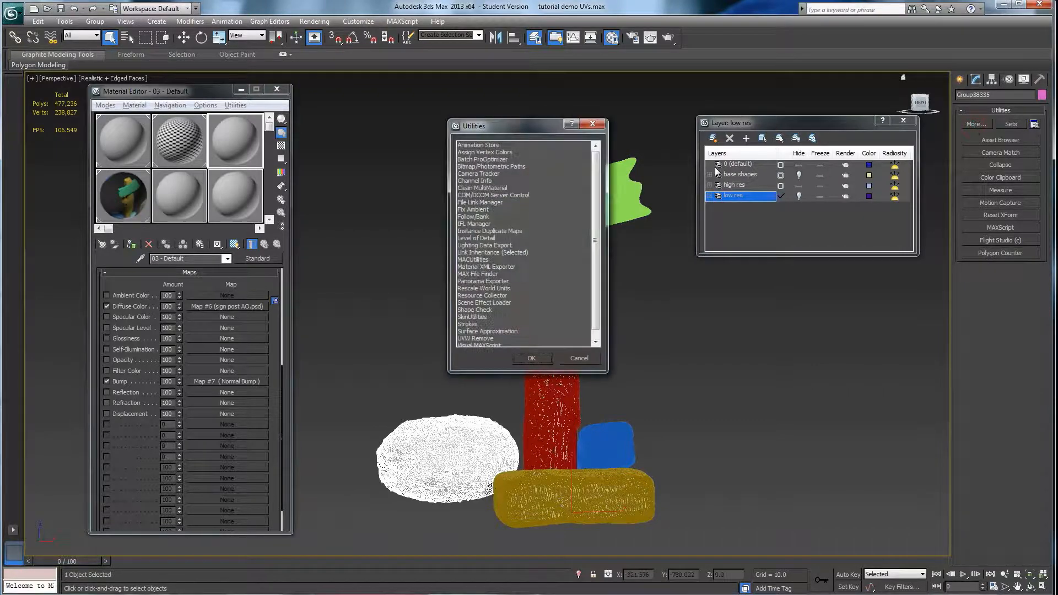
pyautogui.click(579, 358)
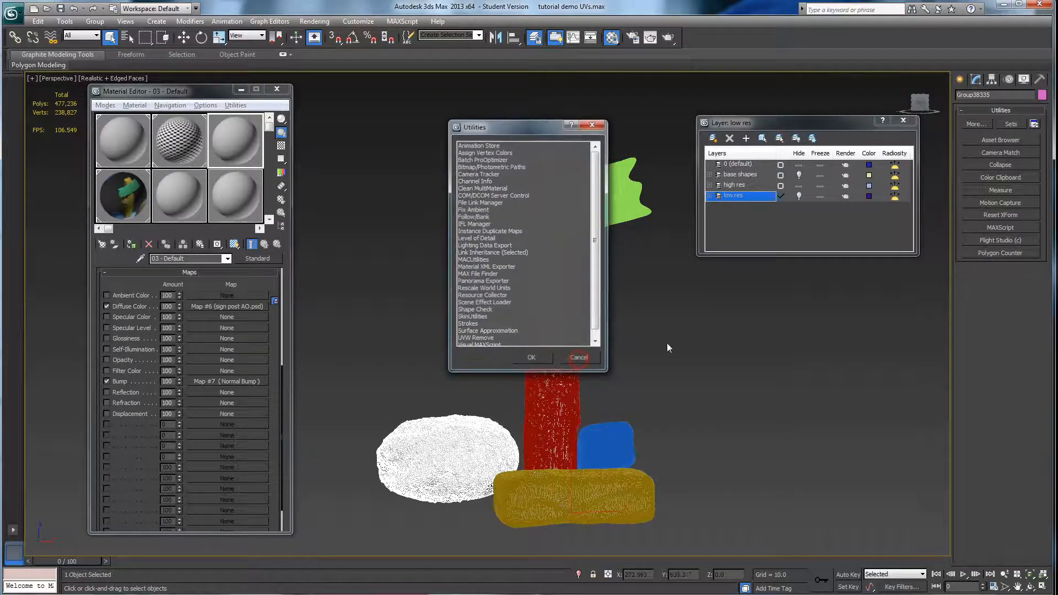
pyautogui.click(981, 254)
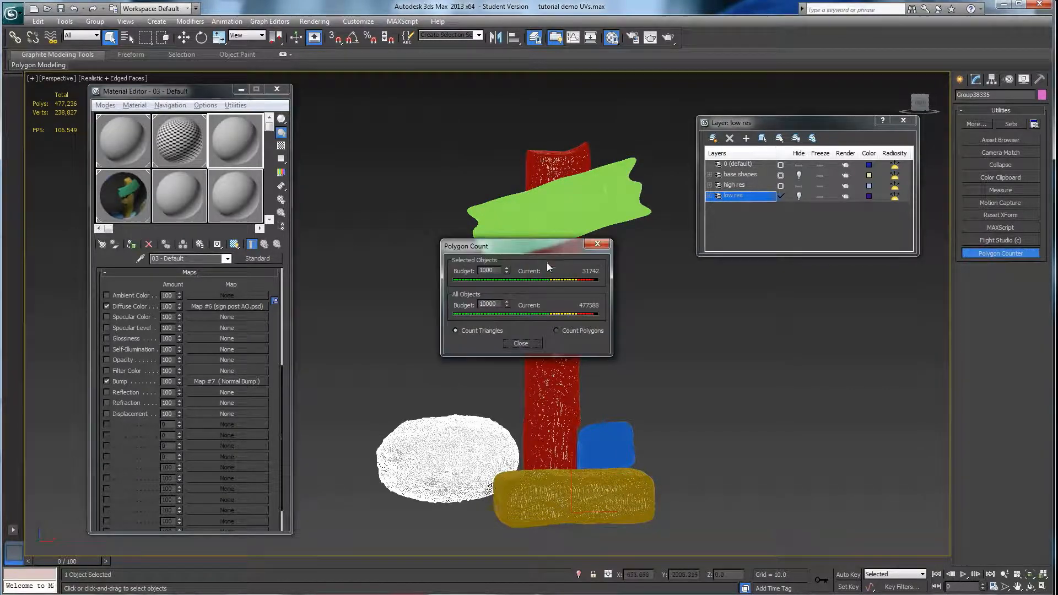
pyautogui.moveTo(544, 246); pyautogui.dragTo(420, 141)
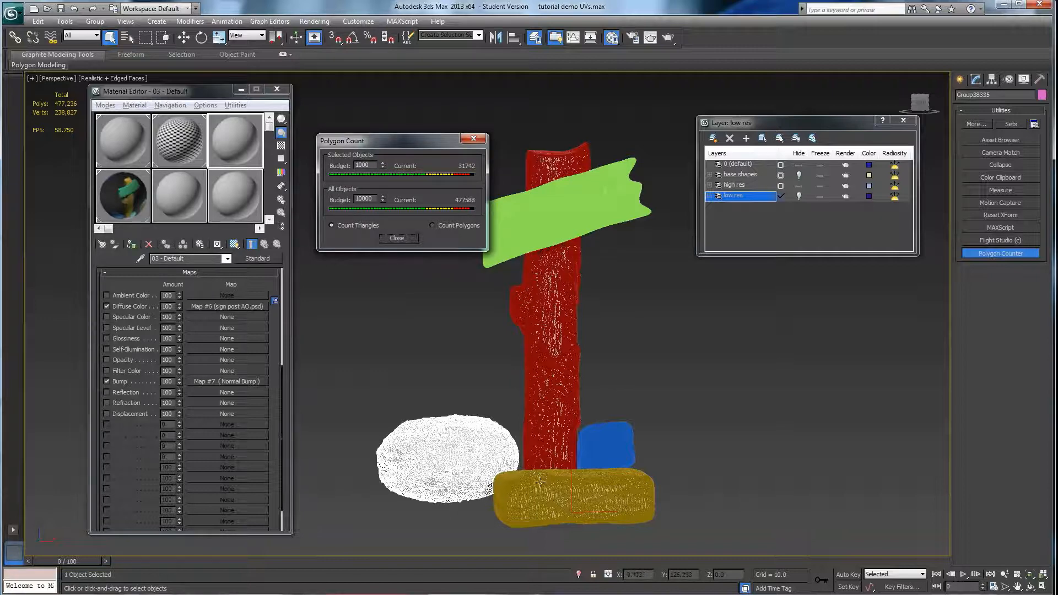
# Step: Check the triangle counts of the base stone and the small block rock, and turn off the edged faces display to view them
pyautogui.click(602, 489)
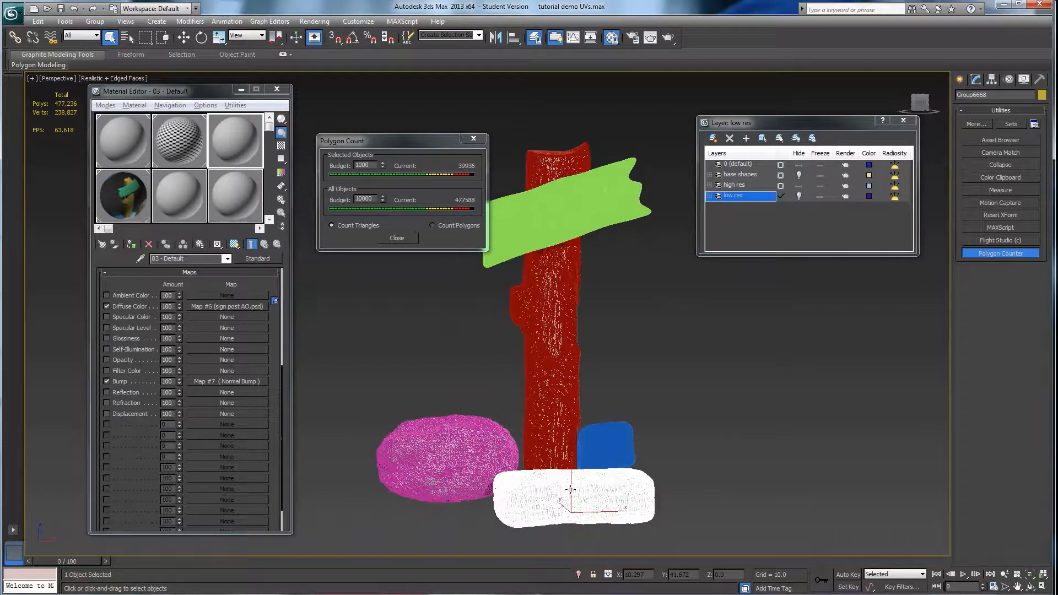
pyautogui.keyDown('alt'); pyautogui.moveTo(570, 490); pyautogui.dragTo(556, 496, button='middle'); pyautogui.keyUp('alt')
pyautogui.click(620, 450)
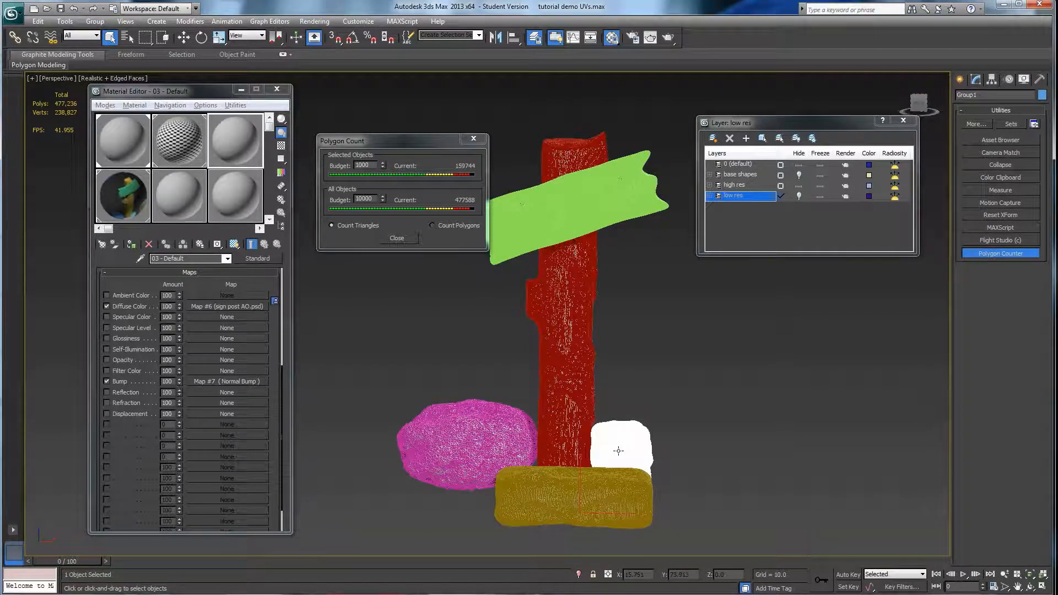
pyautogui.press('F4')
pyautogui.moveTo(630, 446)
pyautogui.keyDown('alt'); pyautogui.mouseDown(button='middle')
pyautogui.moveTo(590, 455)
pyautogui.moveTo(604, 317)
pyautogui.mouseUp(button='middle'); pyautogui.keyUp('alt')
pyautogui.scroll(5, 589, 441)
pyautogui.keyDown('alt'); pyautogui.moveTo(604, 317); pyautogui.dragTo(603, 428, button='middle'); pyautogui.keyUp('alt')
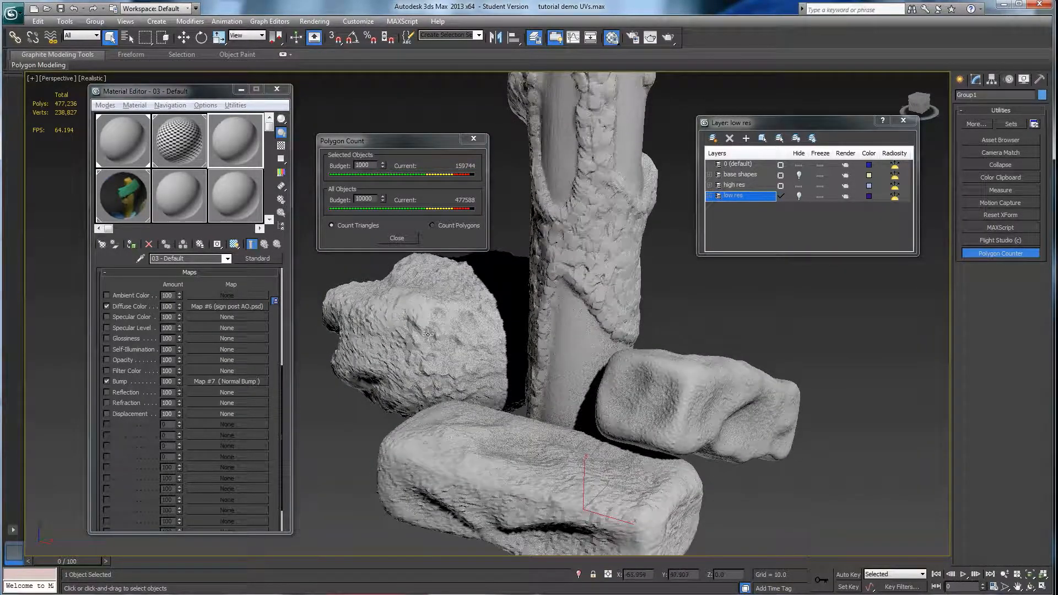
pyautogui.keyDown('alt'); pyautogui.moveTo(683, 435); pyautogui.dragTo(656, 439, button='middle'); pyautogui.keyUp('alt')
pyautogui.keyDown('alt'); pyautogui.moveTo(667, 387); pyautogui.dragTo(639, 380, button='middle'); pyautogui.keyUp('alt')
# Step: Check the triangle counts of the high-res wooden post and the TOWN sign board individually
pyautogui.click(617, 366)
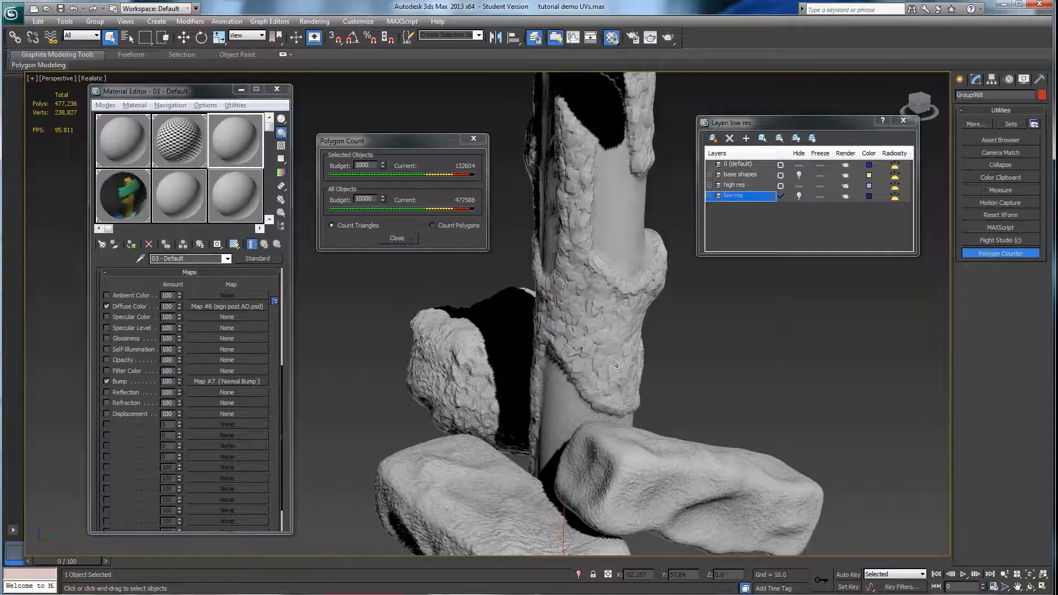
pyautogui.keyDown('alt'); pyautogui.moveTo(587, 339); pyautogui.dragTo(628, 274, button='middle'); pyautogui.keyUp('alt')
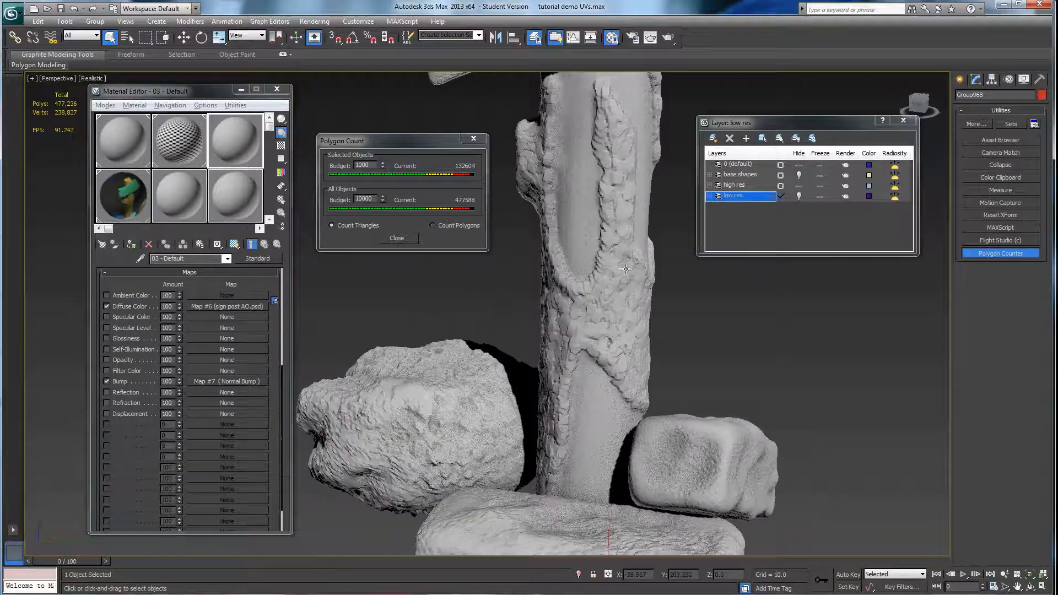
pyautogui.moveTo(635, 157); pyautogui.dragTo(658, 411, button='middle')
pyautogui.click(612, 249)
pyautogui.keyDown('alt'); pyautogui.moveTo(608, 247); pyautogui.dragTo(569, 227, button='middle'); pyautogui.keyUp('alt')
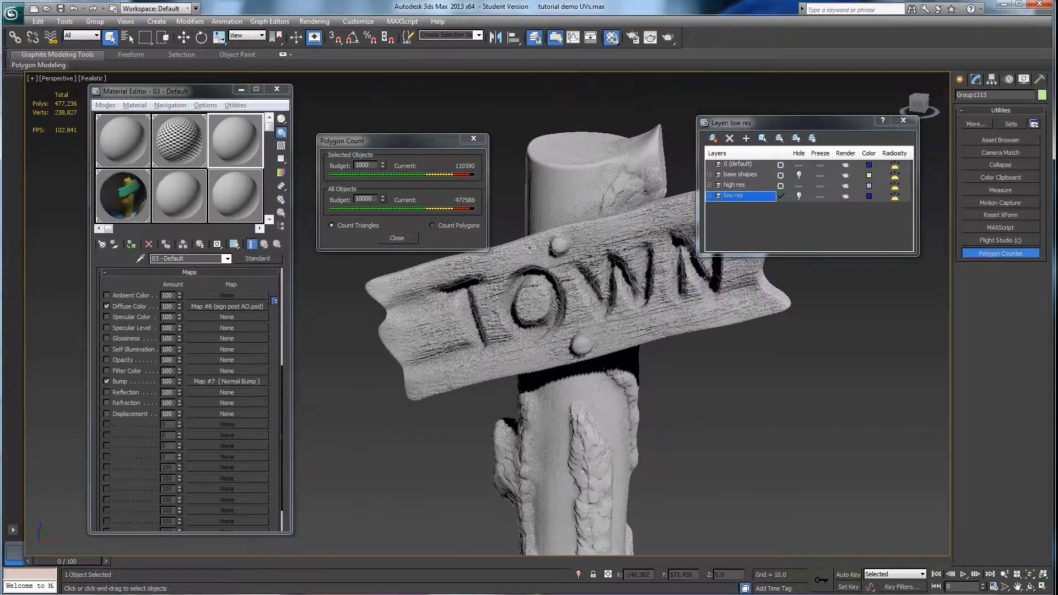
# Step: Select all visible high-res objects and check their combined triangle count
pyautogui.keyDown('alt'); pyautogui.moveTo(577, 379); pyautogui.dragTo(619, 373, button='middle'); pyautogui.keyUp('alt')
pyautogui.scroll(-6, 529, 369)
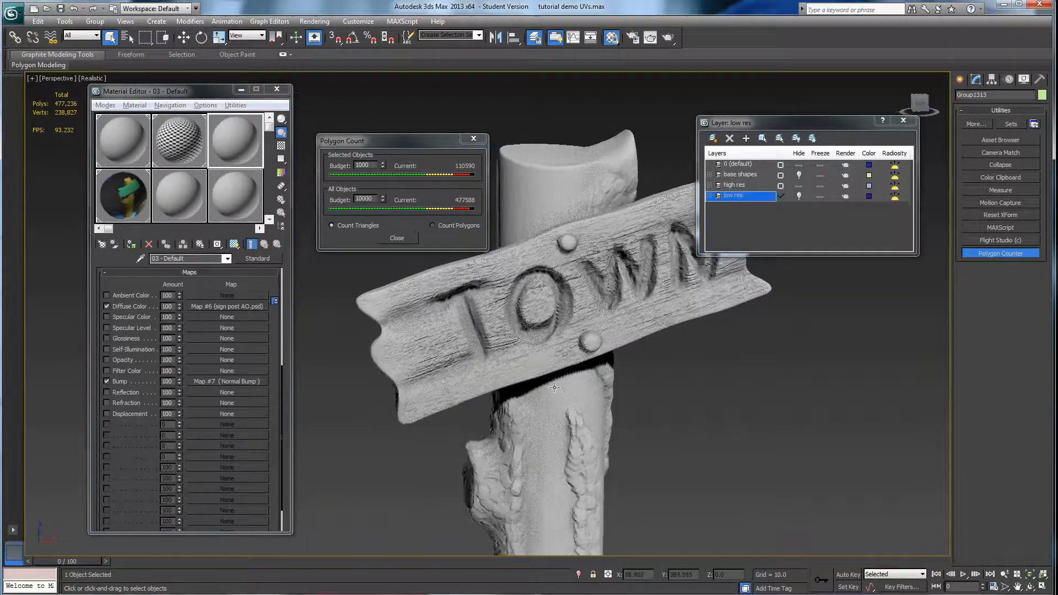
pyautogui.keyDown('alt'); pyautogui.moveTo(534, 421); pyautogui.dragTo(572, 379, button='middle'); pyautogui.keyUp('alt')
pyautogui.hotkey('ctrl', 'a')
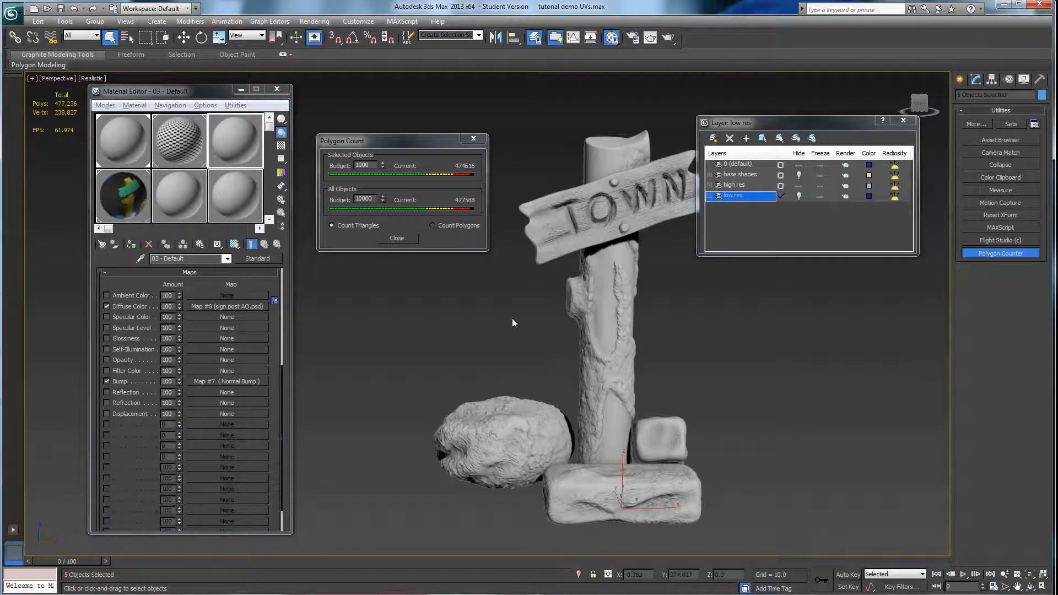
pyautogui.moveTo(544, 379)
pyautogui.keyDown('alt'); pyautogui.mouseDown(button='middle')
pyautogui.moveTo(572, 387)
pyautogui.moveTo(534, 381)
pyautogui.mouseUp(button='middle'); pyautogui.keyUp('alt')
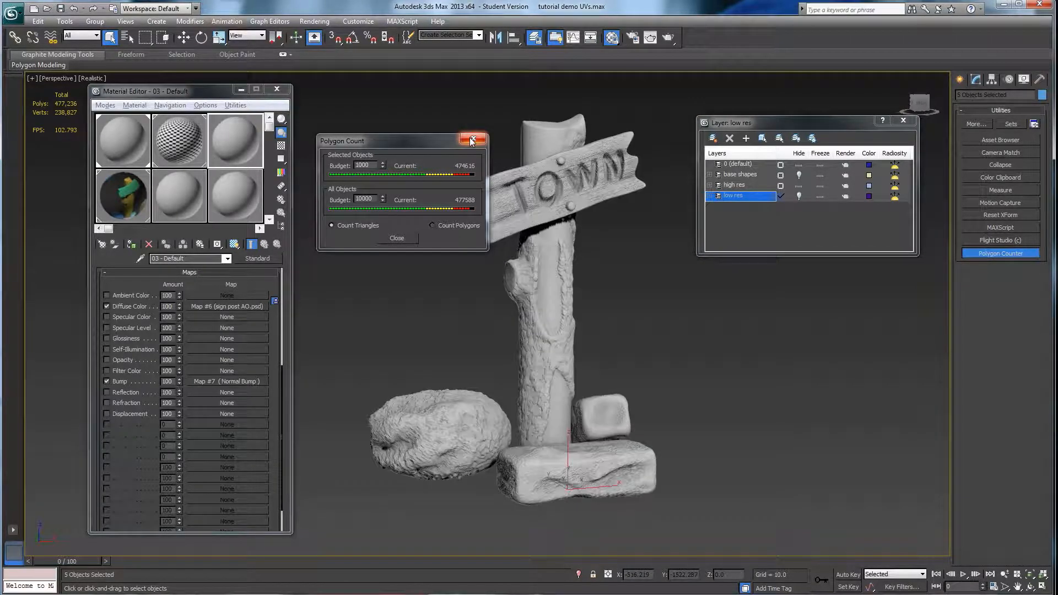
# Step: Hide the high res layer, show the low res layer and select the low-res sign post to check its triangle count
pyautogui.click(798, 185)
pyautogui.click(798, 195)
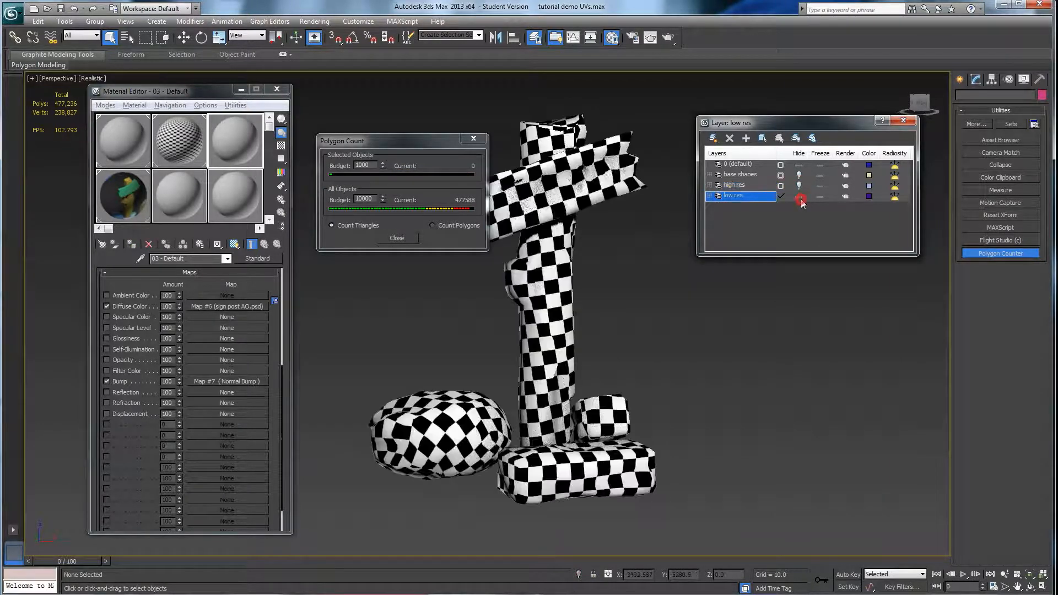
pyautogui.scroll(-3, 608, 332)
pyautogui.moveTo(633, 432); pyautogui.dragTo(477, 264)
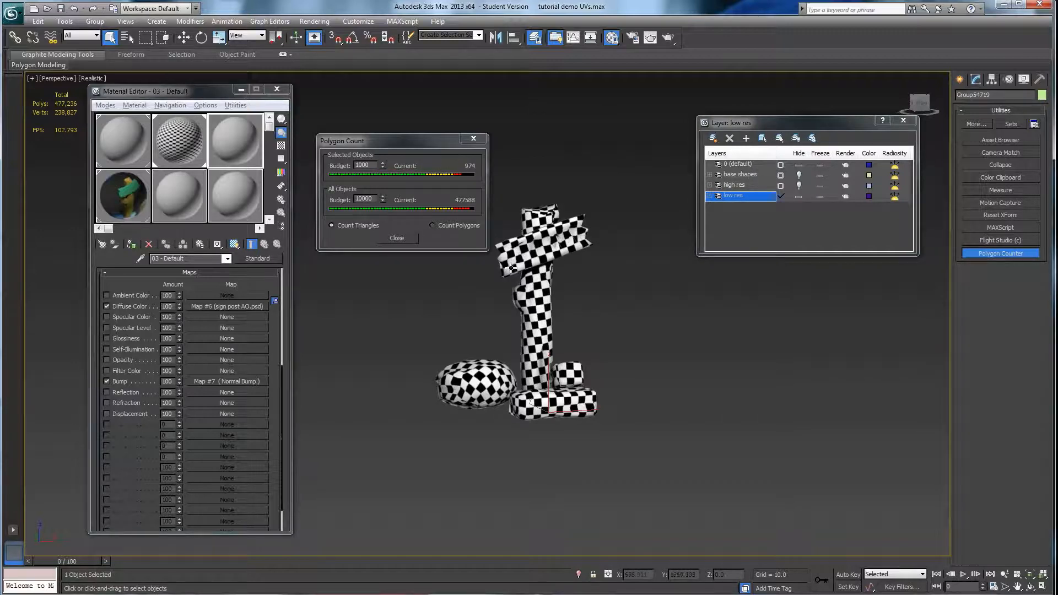
# Step: Turn on edged faces to examine the low-res sign post's wireframe, and close the polygon counter
pyautogui.press('F4')
pyautogui.scroll(5, 485, 259)
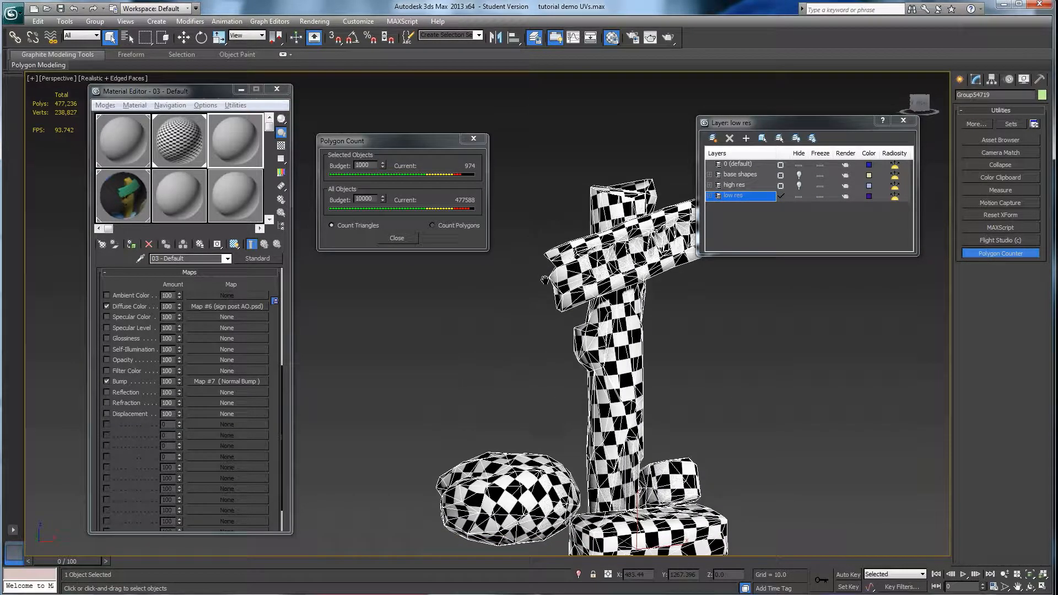
pyautogui.moveTo(546, 254); pyautogui.dragTo(531, 231, button='middle')
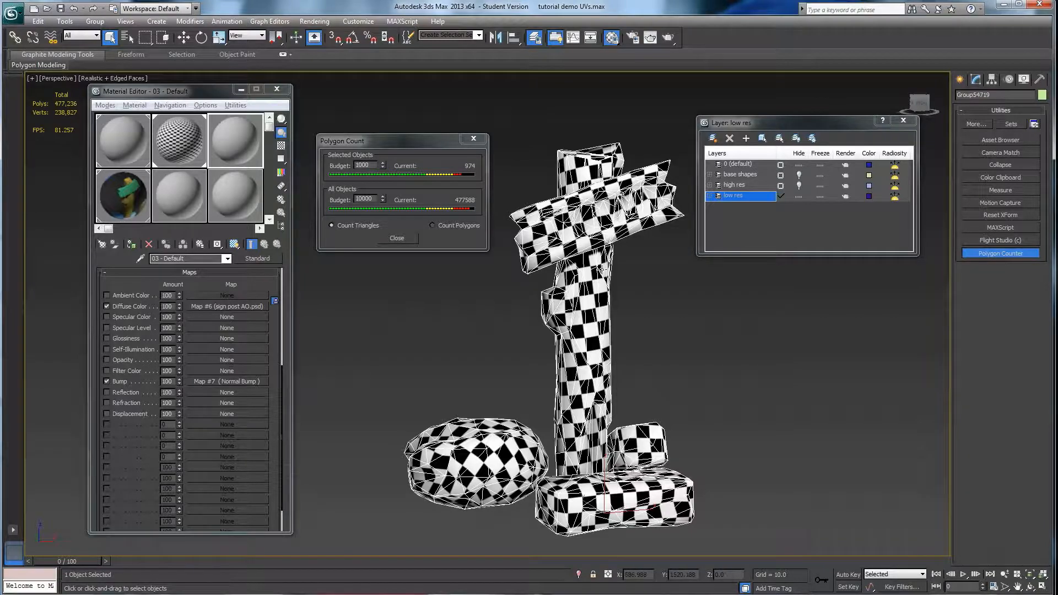
pyautogui.keyDown('alt'); pyautogui.moveTo(579, 352); pyautogui.dragTo(543, 342, button='middle'); pyautogui.keyUp('alt')
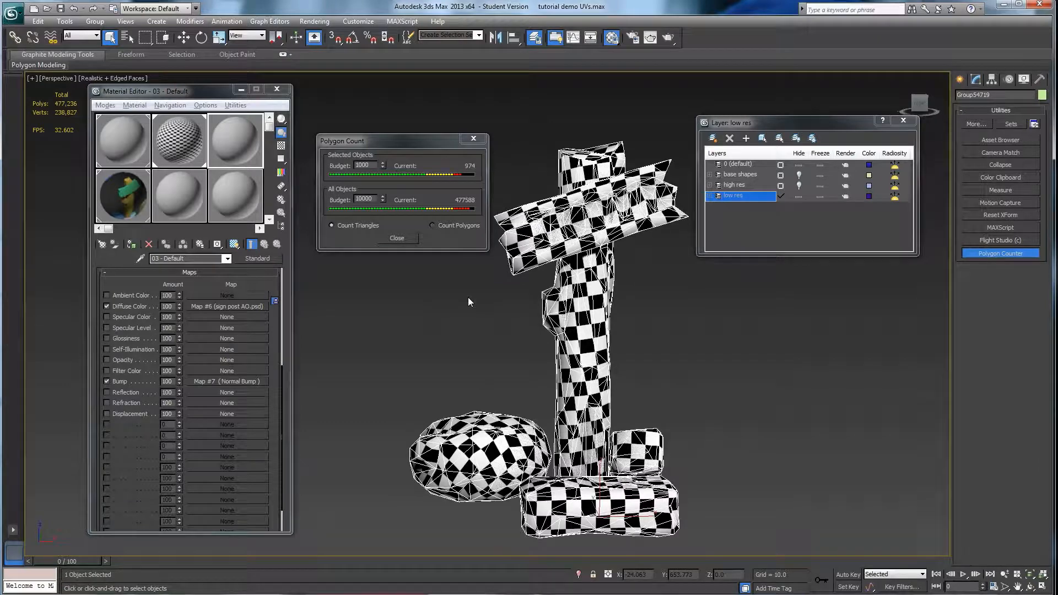
pyautogui.click(395, 238)
# Step: Show the high res layer over the low-res model, deselect everything and turn off the edged faces display
pyautogui.moveTo(448, 325); pyautogui.dragTo(417, 314, button='middle')
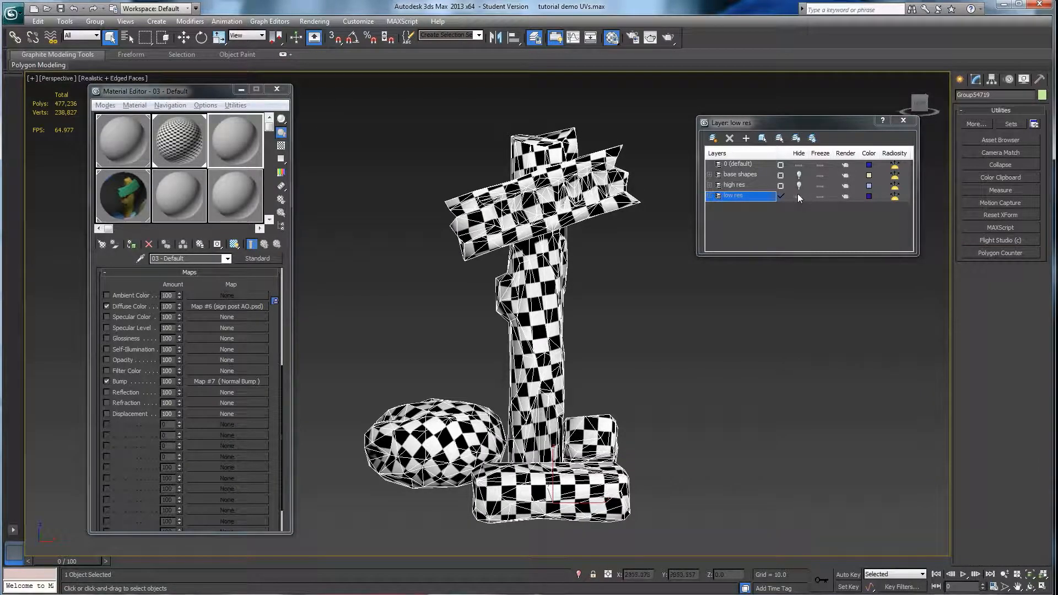
pyautogui.moveTo(637, 252); pyautogui.dragTo(619, 248, button='middle')
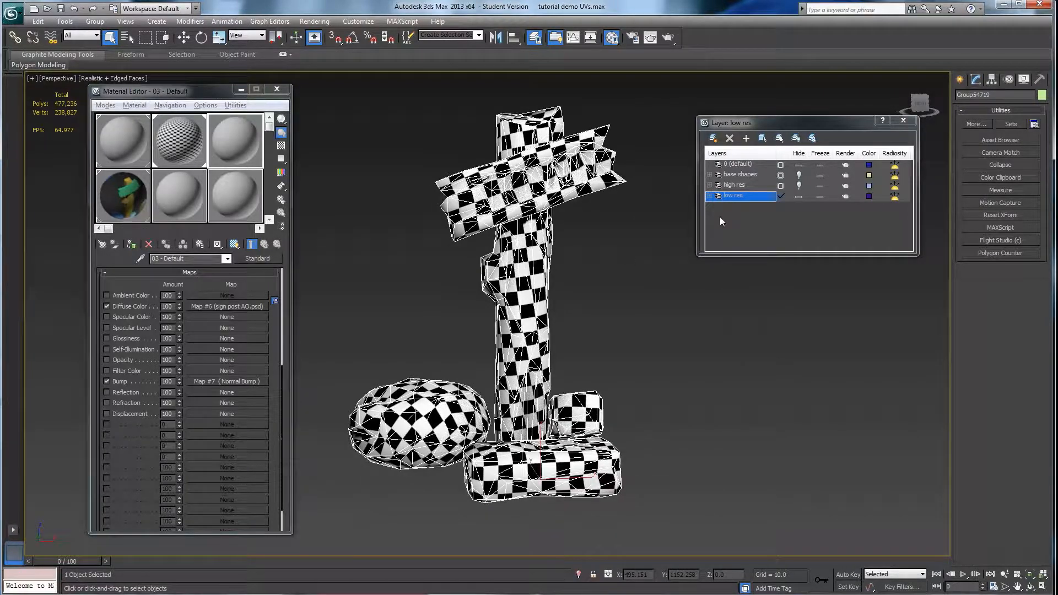
pyautogui.keyDown('alt'); pyautogui.moveTo(527, 245); pyautogui.dragTo(534, 251, button='middle'); pyautogui.keyUp('alt')
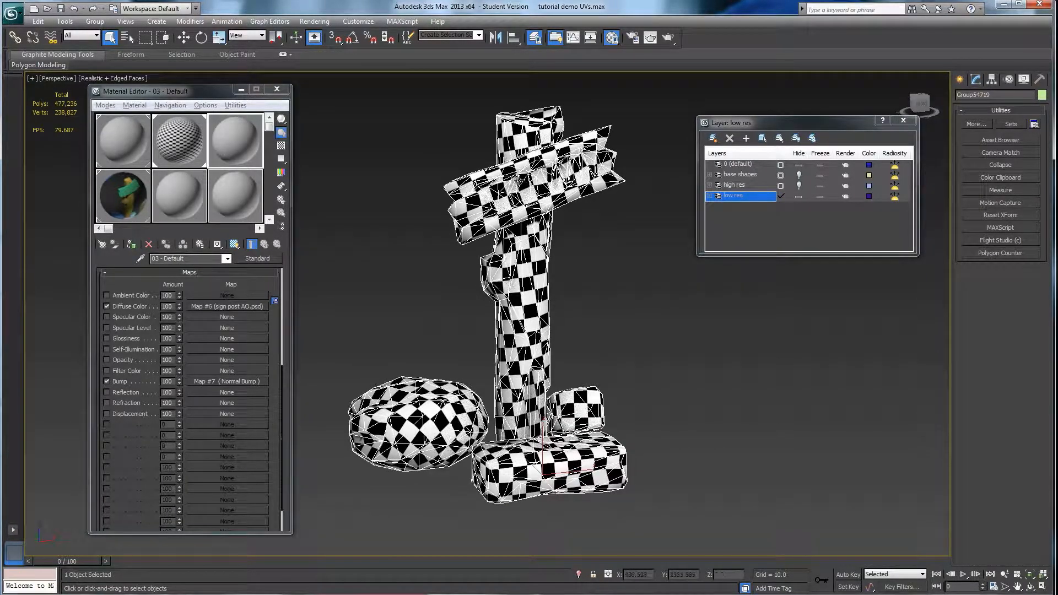
pyautogui.click(798, 185)
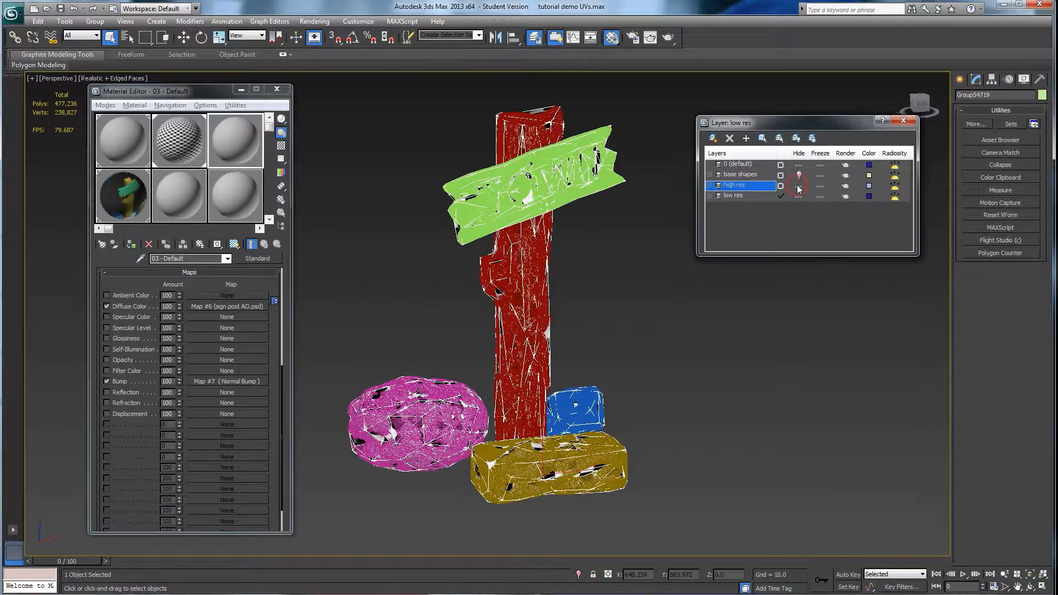
pyautogui.click(609, 270)
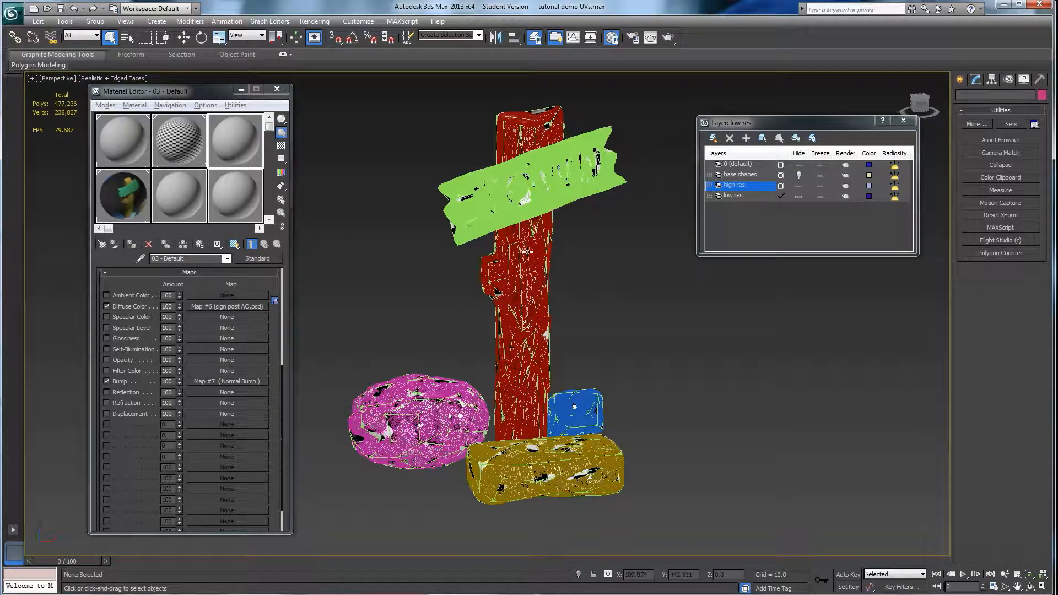
pyautogui.press('F4')
pyautogui.moveTo(598, 286)
pyautogui.keyDown('alt'); pyautogui.mouseDown(button='middle')
pyautogui.moveTo(582, 289)
pyautogui.moveTo(592, 286)
pyautogui.mouseUp(button='middle'); pyautogui.keyUp('alt')
pyautogui.moveTo(488, 243); pyautogui.dragTo(534, 251, button='middle')
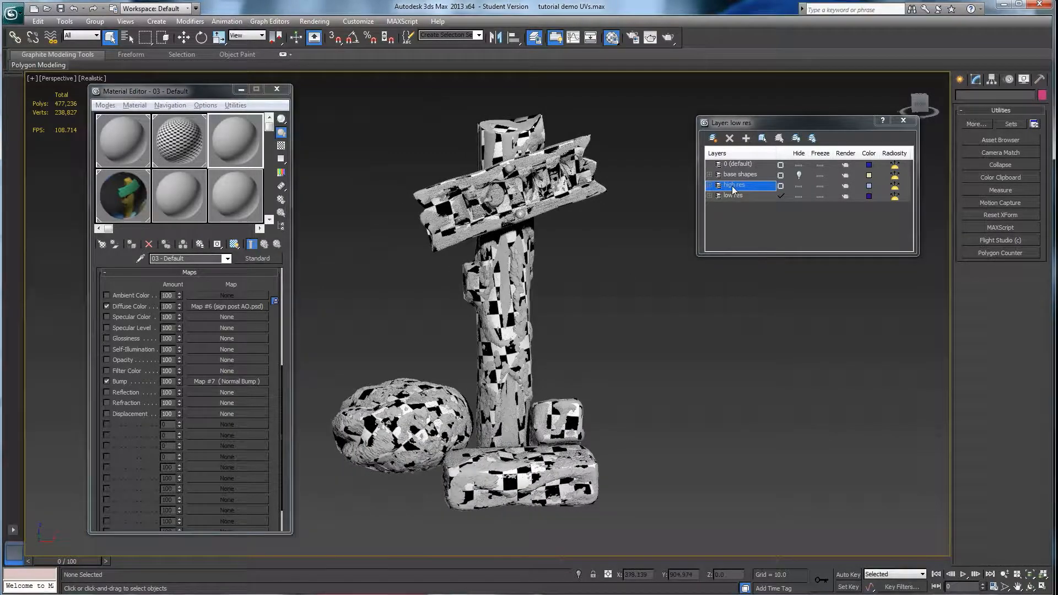
# Step: Hide the low res layer, turn on edged faces and inspect the high-res sign board's mesh density up close
pyautogui.click(798, 196)
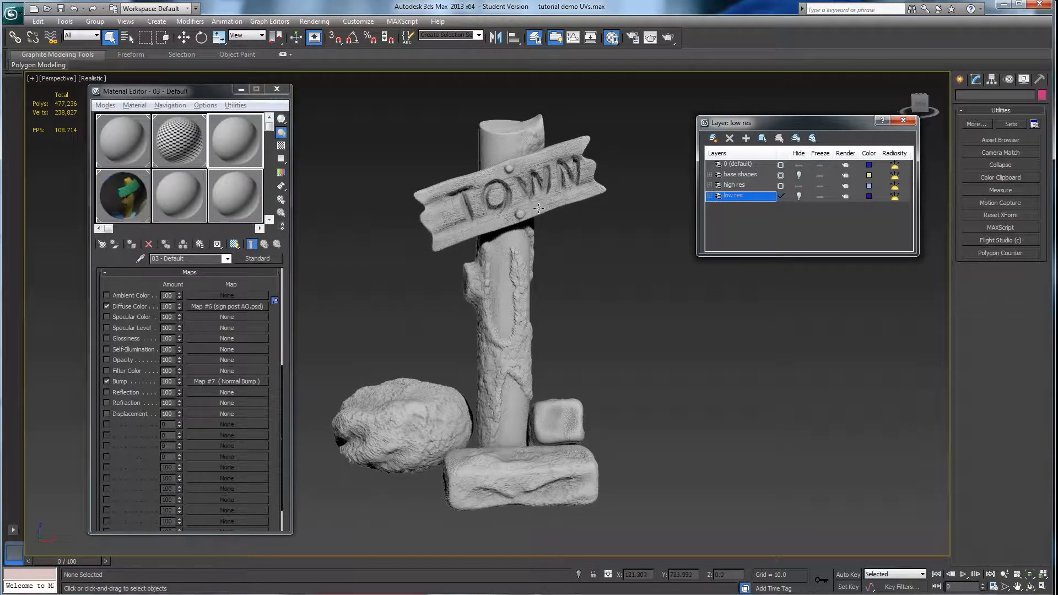
pyautogui.press('F4')
pyautogui.scroll(10, 517, 175)
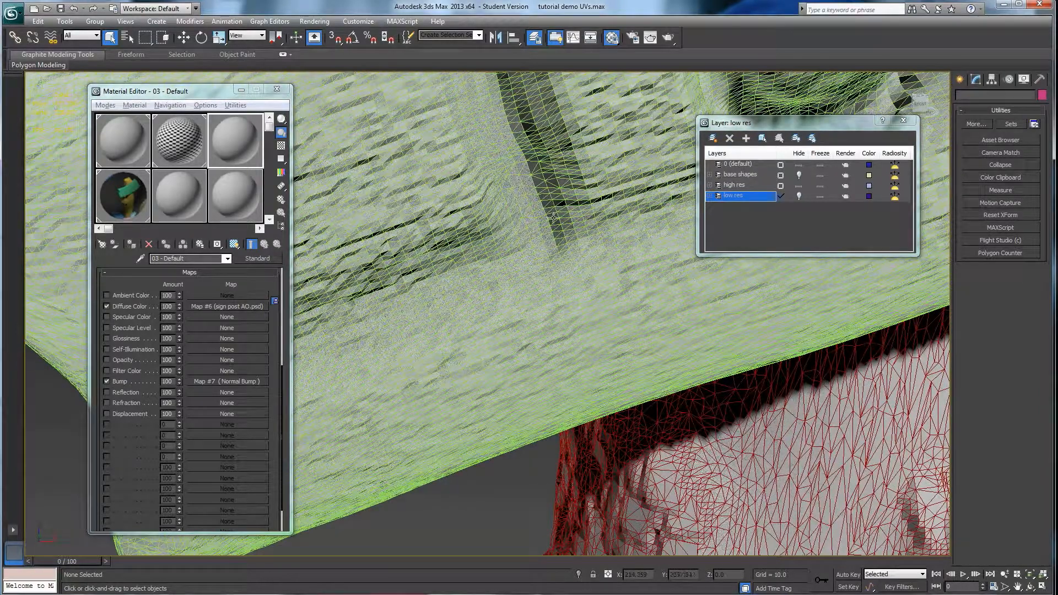
pyautogui.scroll(-10, 580, 277)
pyautogui.scroll(-6, 580, 278)
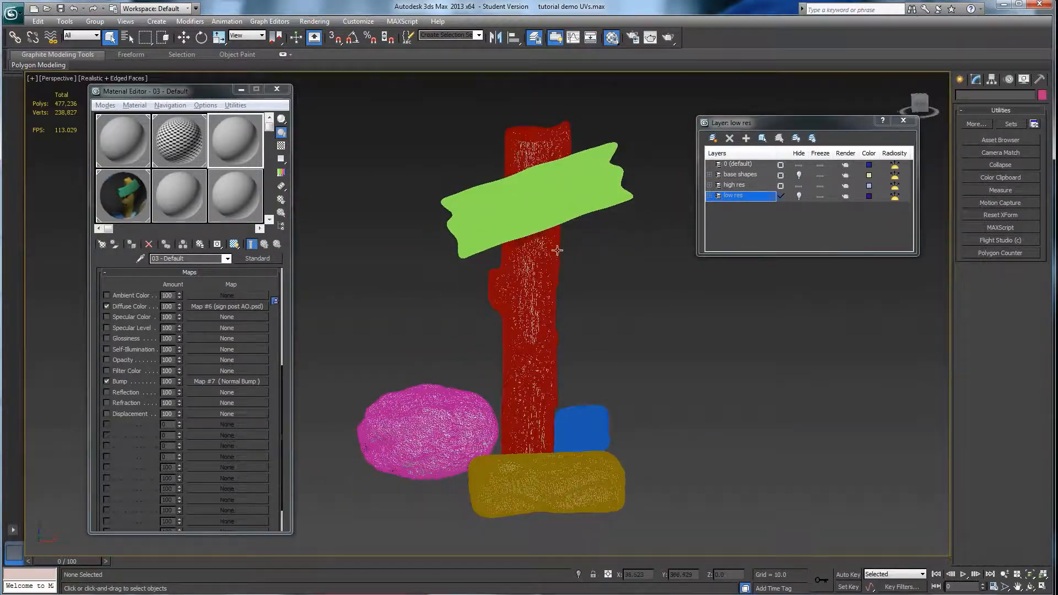
# Step: Display the low res and high res layers together without edged faces, and close the layer manager and Material Editor
pyautogui.click(798, 186)
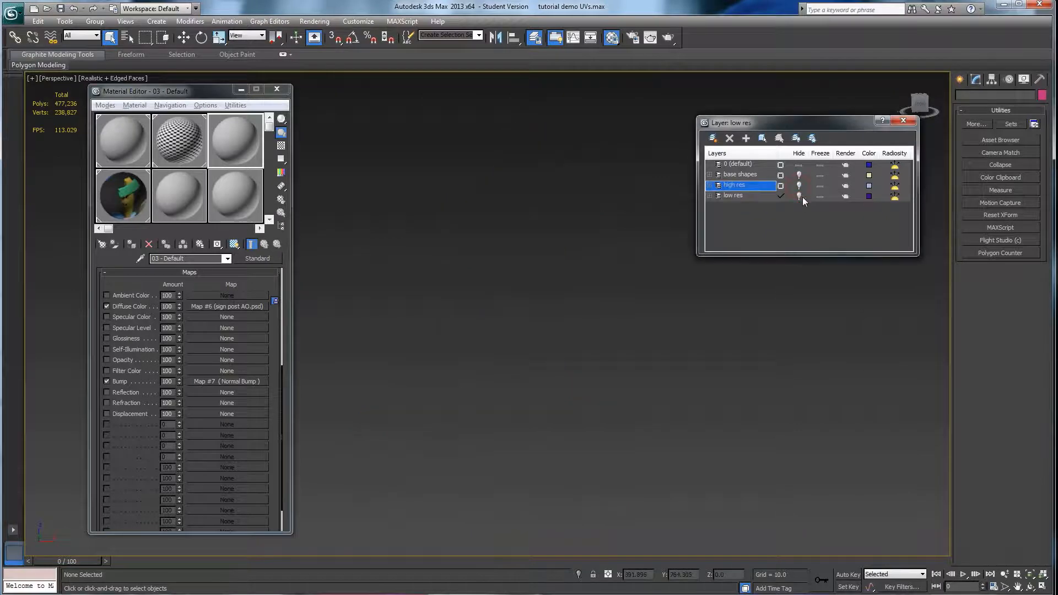
pyautogui.click(800, 196)
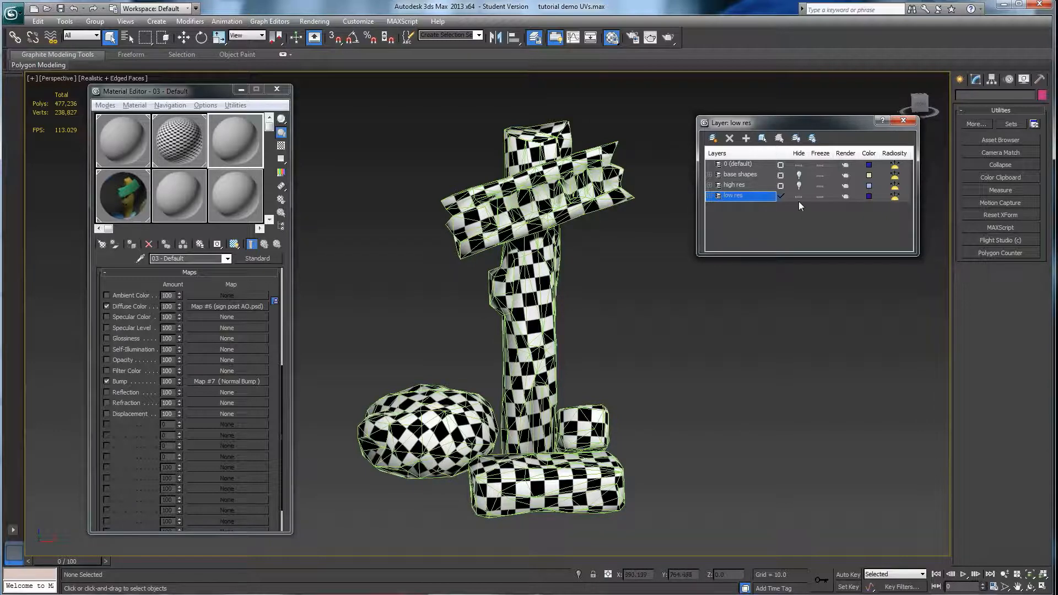
pyautogui.click(798, 185)
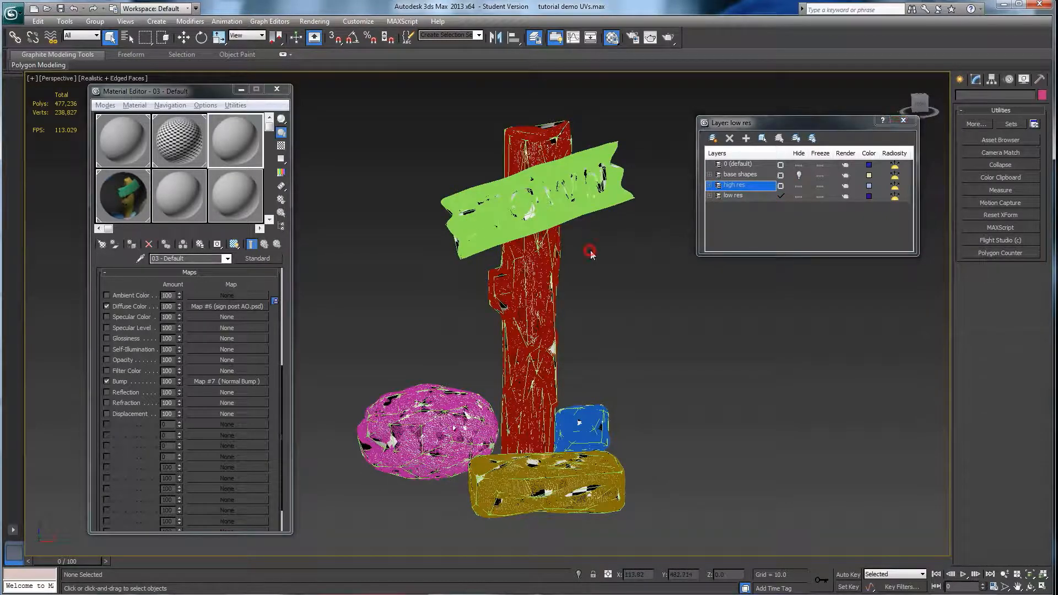
pyautogui.press('F4')
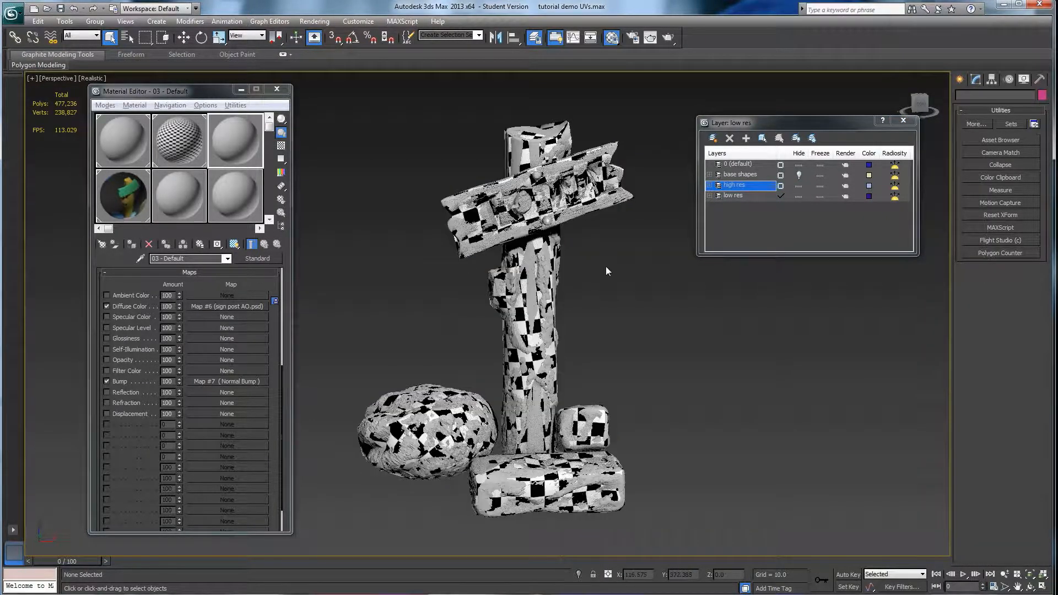
pyautogui.keyDown('alt'); pyautogui.moveTo(544, 447); pyautogui.dragTo(514, 438, button='middle'); pyautogui.keyUp('alt')
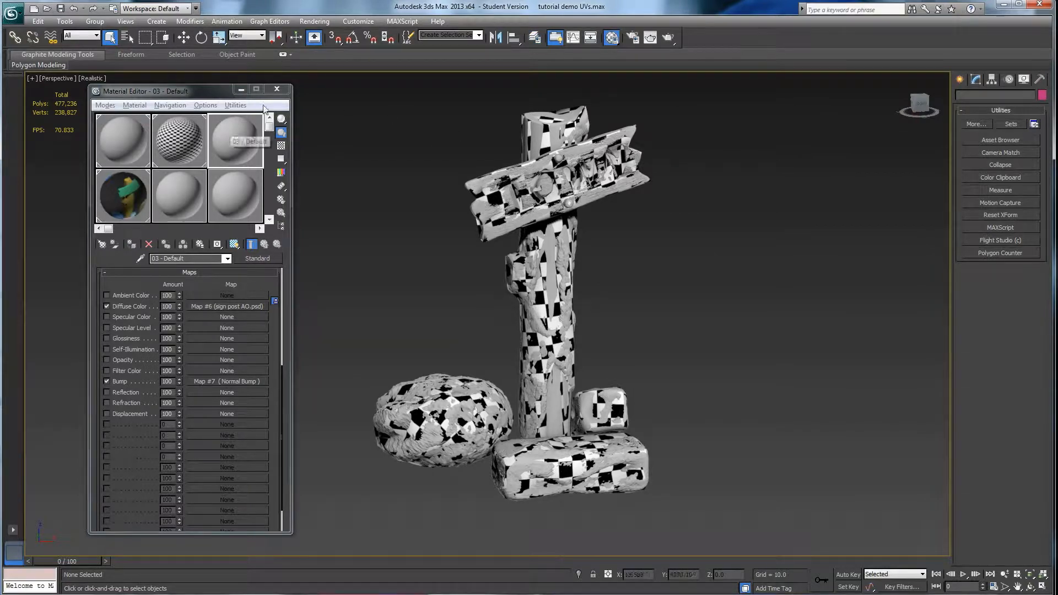
pyautogui.click(275, 89)
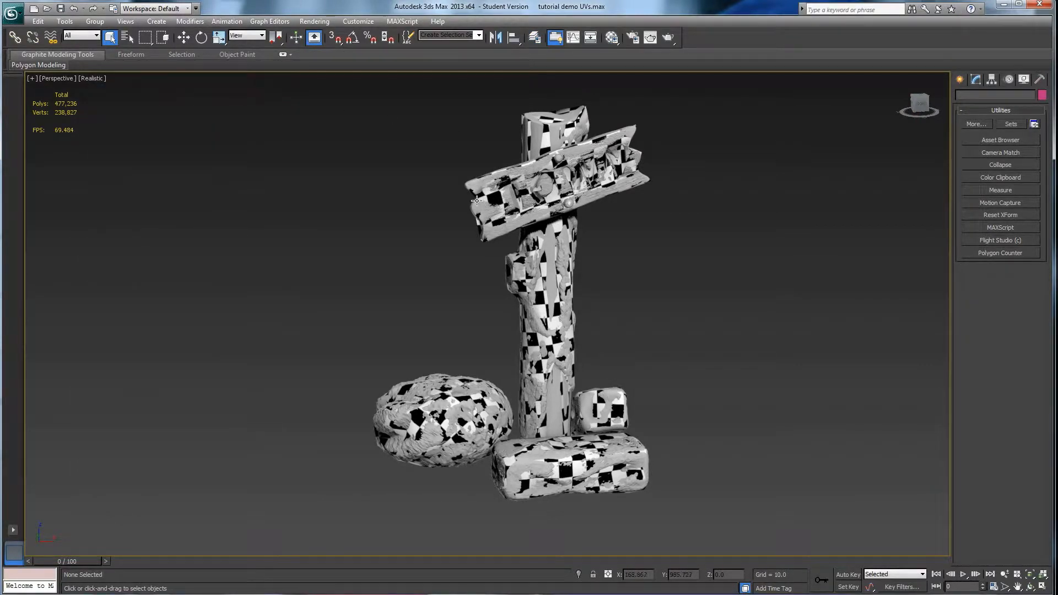